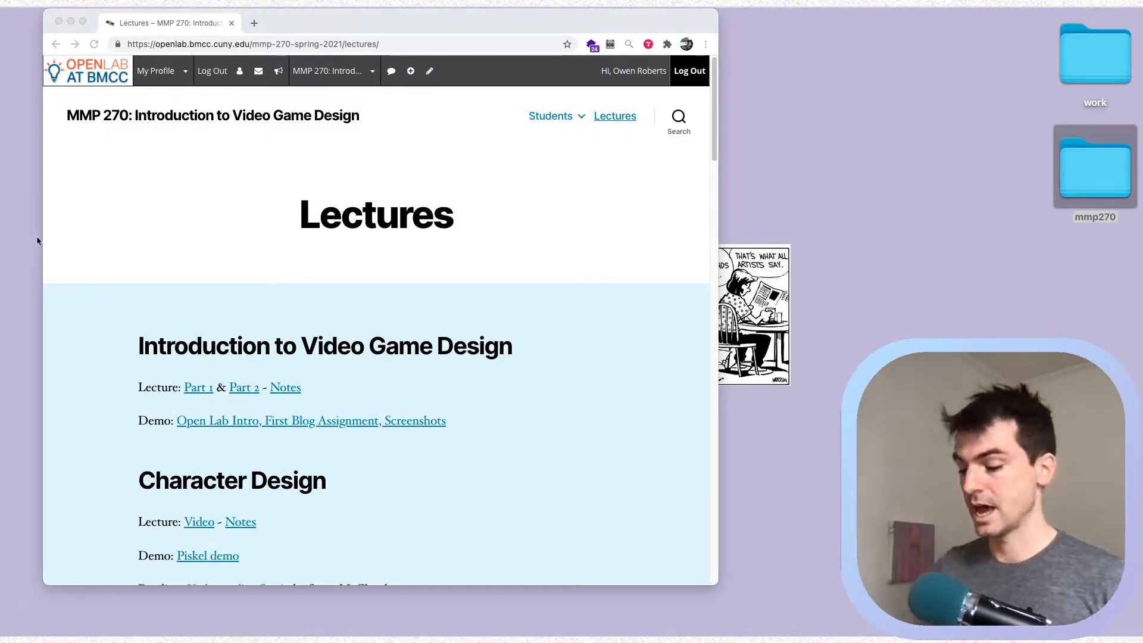
Download the Lab 5 Archive from the Sound section of the course's Lectures page.
{"action": "left_click", "coordinate": [311, 172]}
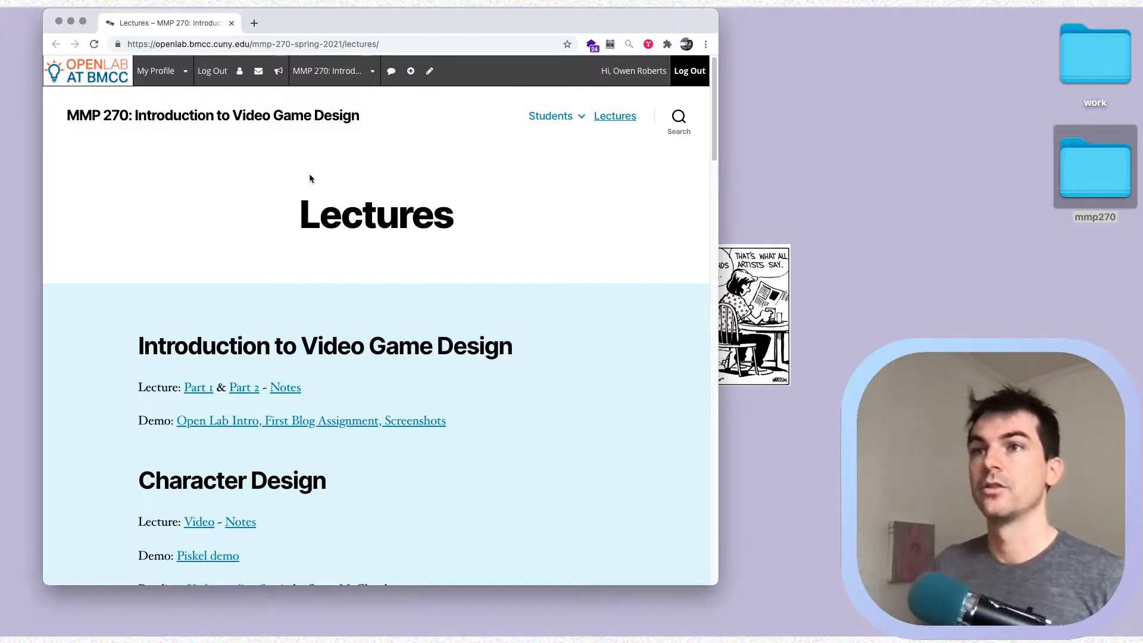
{"action": "scroll", "coordinate": [305, 180], "scroll_direction": "down", "scroll_amount": 15}
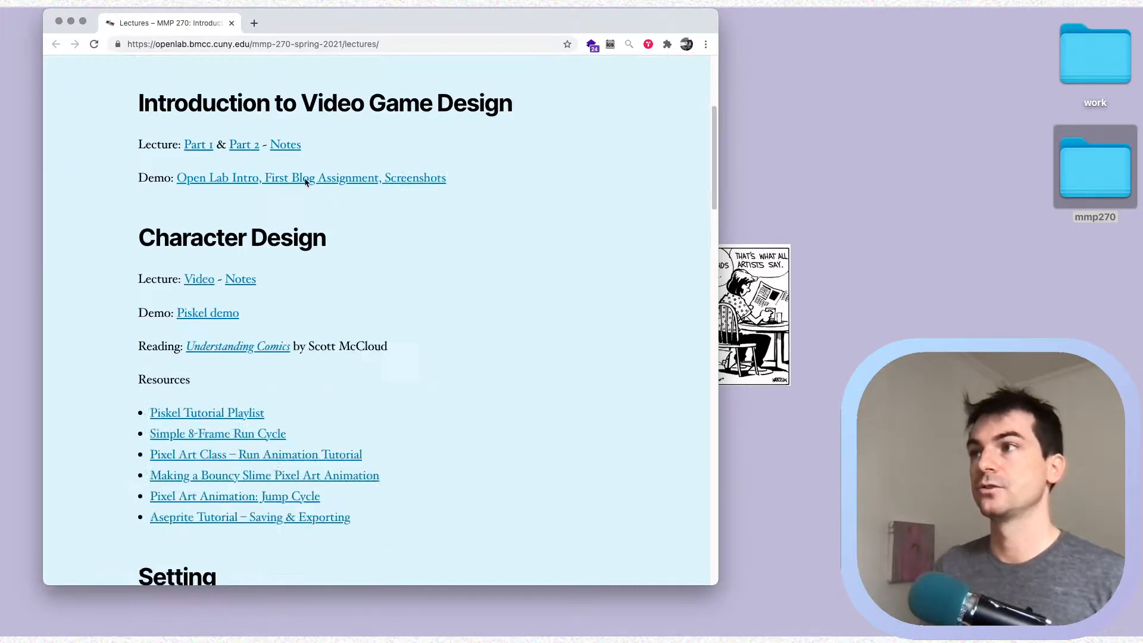
{"action": "scroll", "coordinate": [305, 183], "scroll_direction": "down", "scroll_amount": 10}
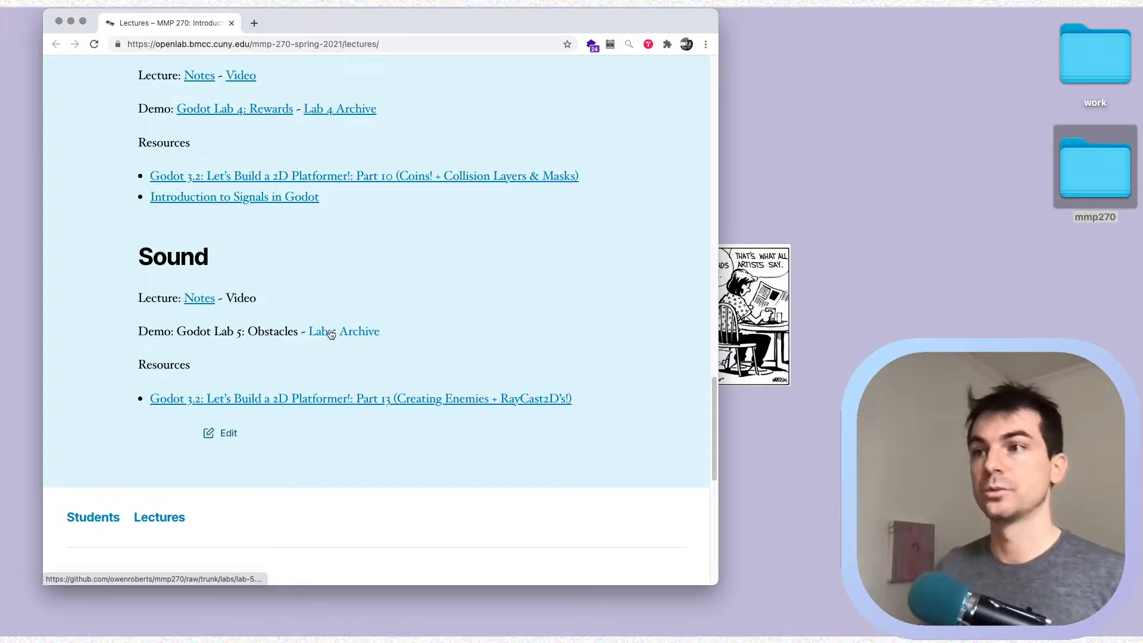
{"action": "left_click", "coordinate": [333, 332]}
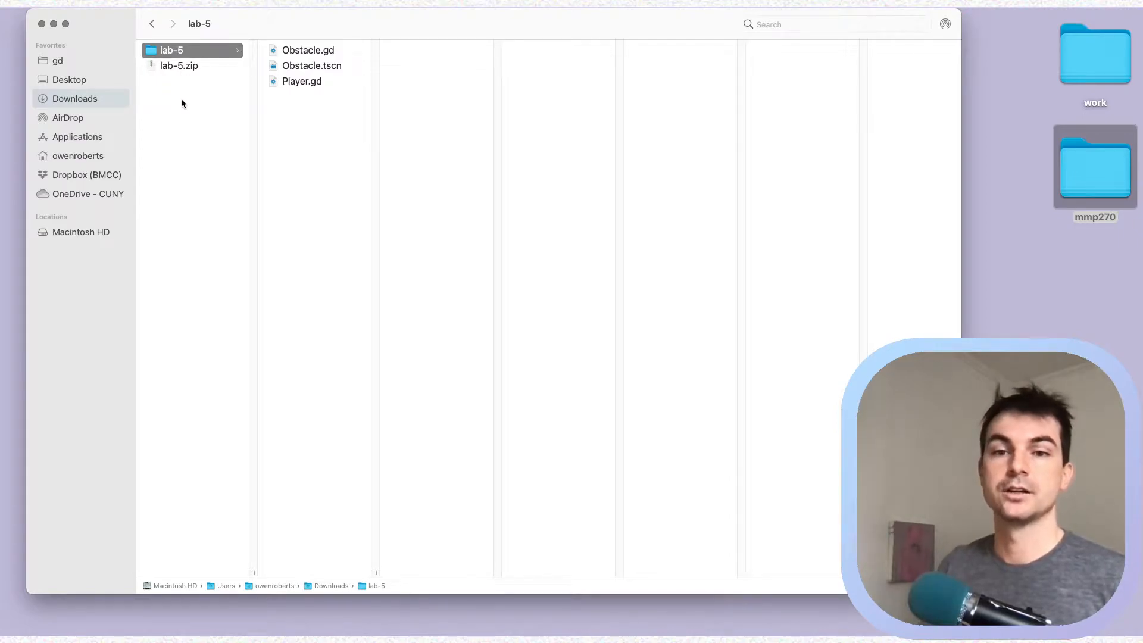
Open the mmp270 folder from the desktop and arrange its window, reduced in size, beside the shrunken Downloads window.
{"action": "left_click_drag", "start_coordinate": [960, 592], "coordinate": [450, 313]}
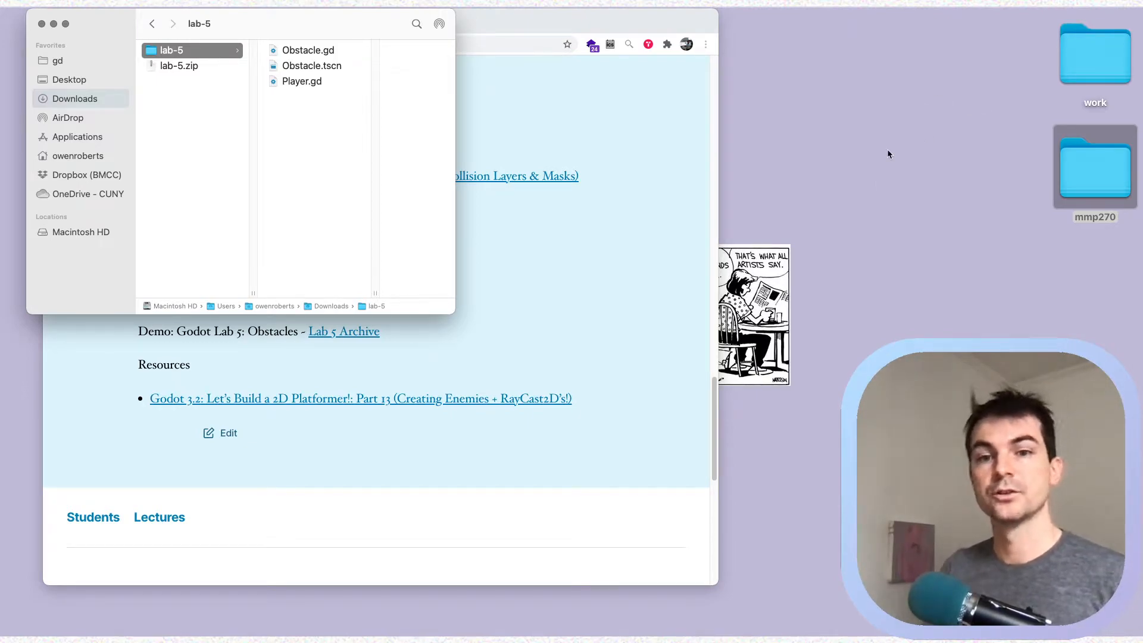
{"action": "double_click", "coordinate": [1095, 173]}
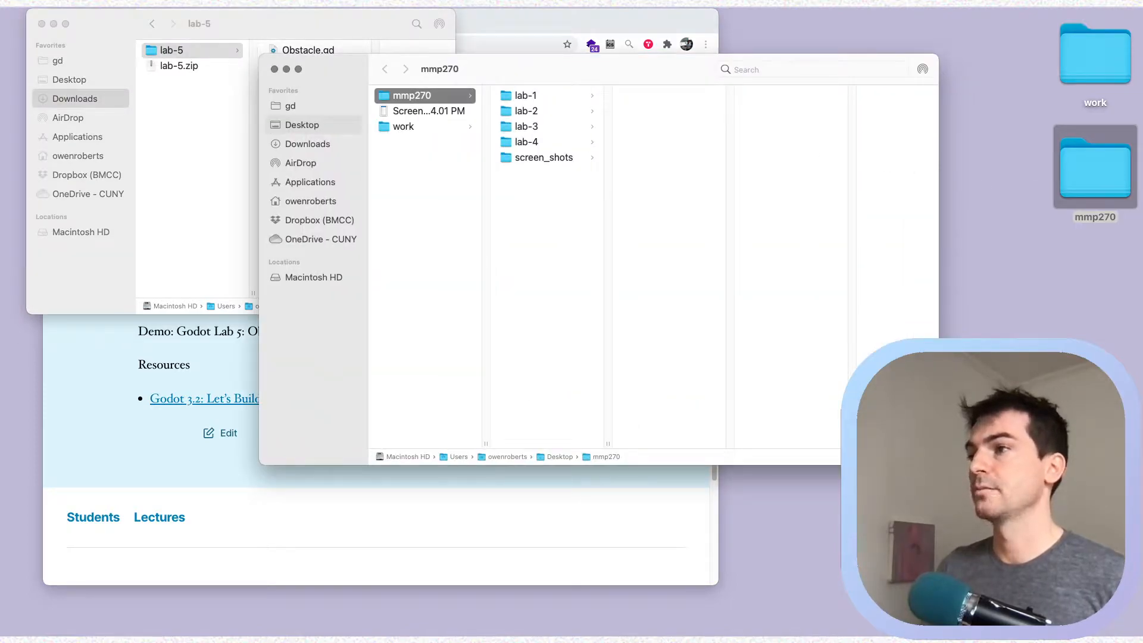
{"action": "left_click_drag", "start_coordinate": [938, 464], "coordinate": [704, 340]}
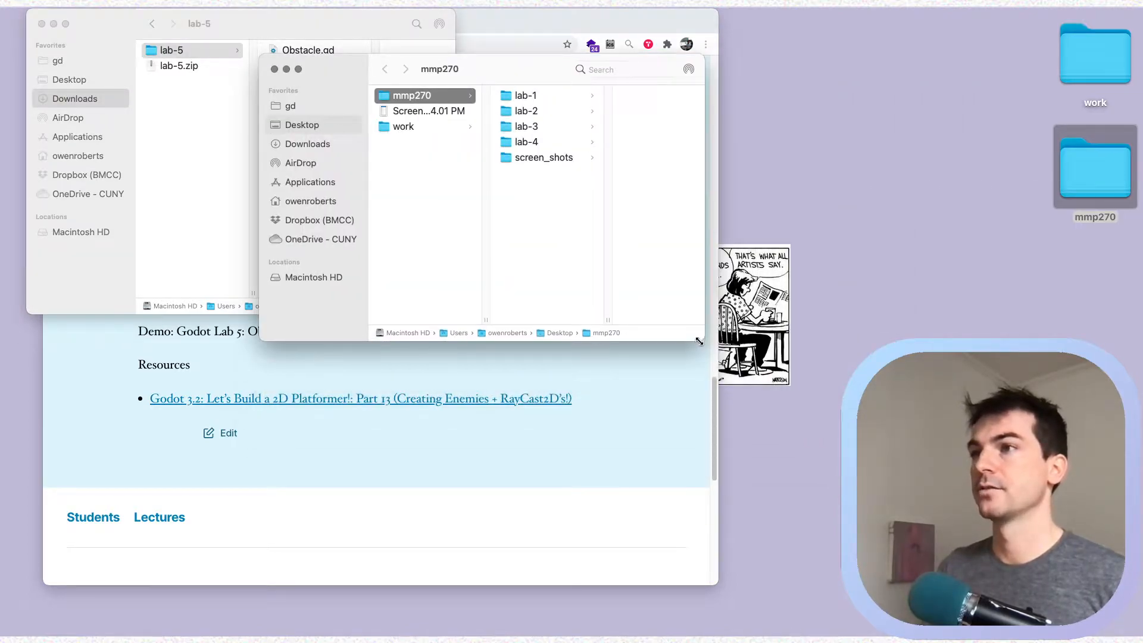
{"action": "key", "text": "cmd+a"}
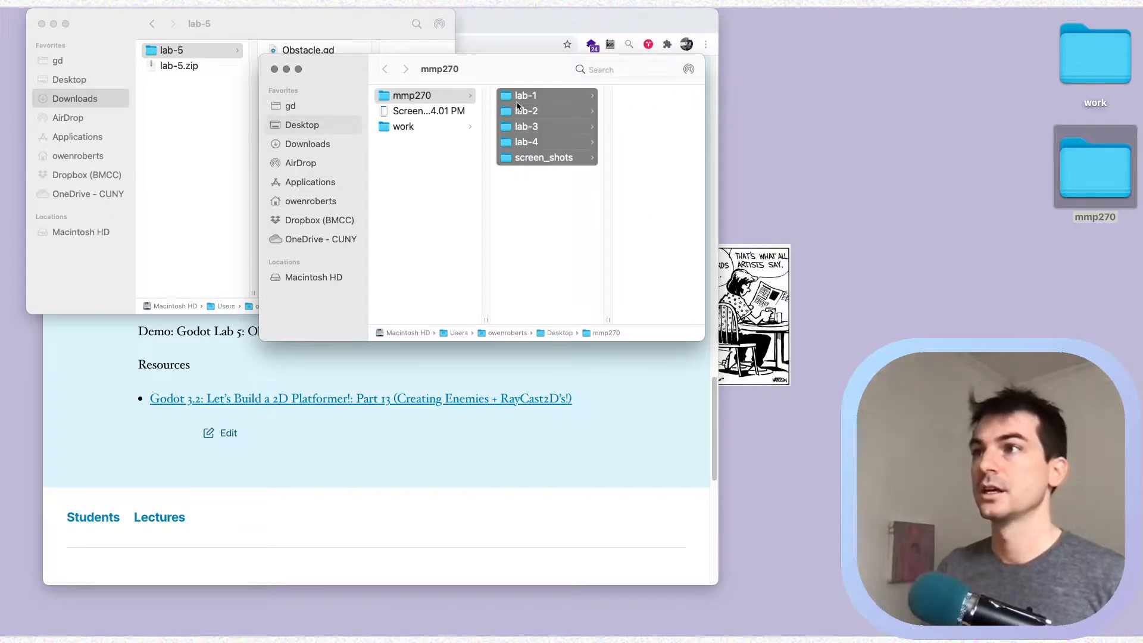
{"action": "left_click", "coordinate": [502, 207]}
{"action": "left_click_drag", "start_coordinate": [516, 65], "coordinate": [717, 21]}
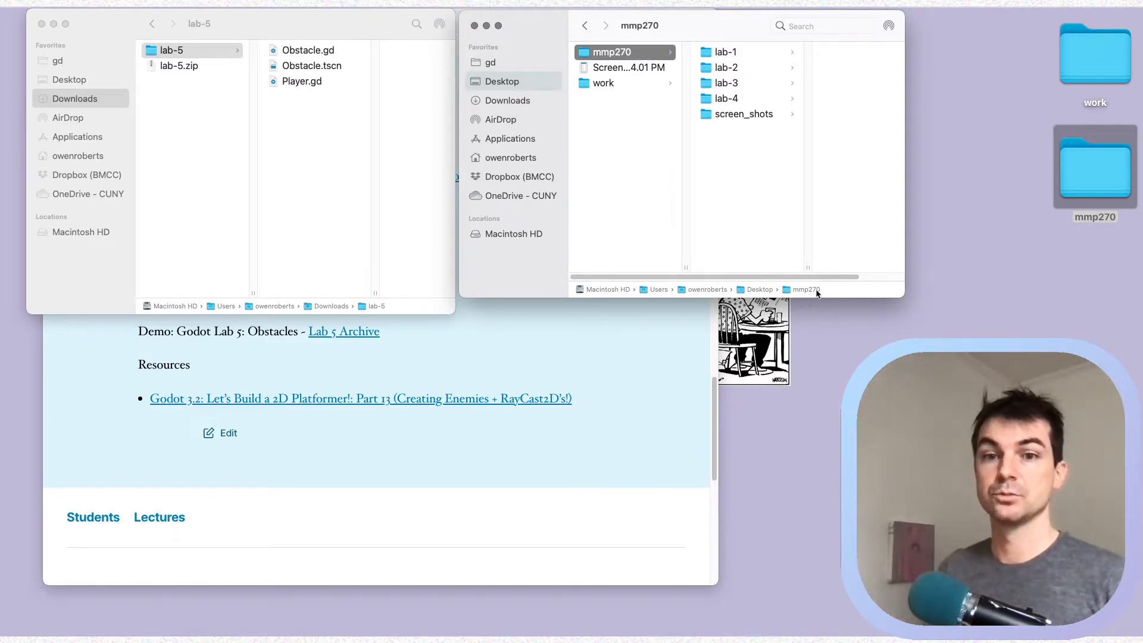
Duplicate the lab-4 project folder inside mmp270 and rename the copy lab-5.
{"action": "left_click", "coordinate": [749, 103]}
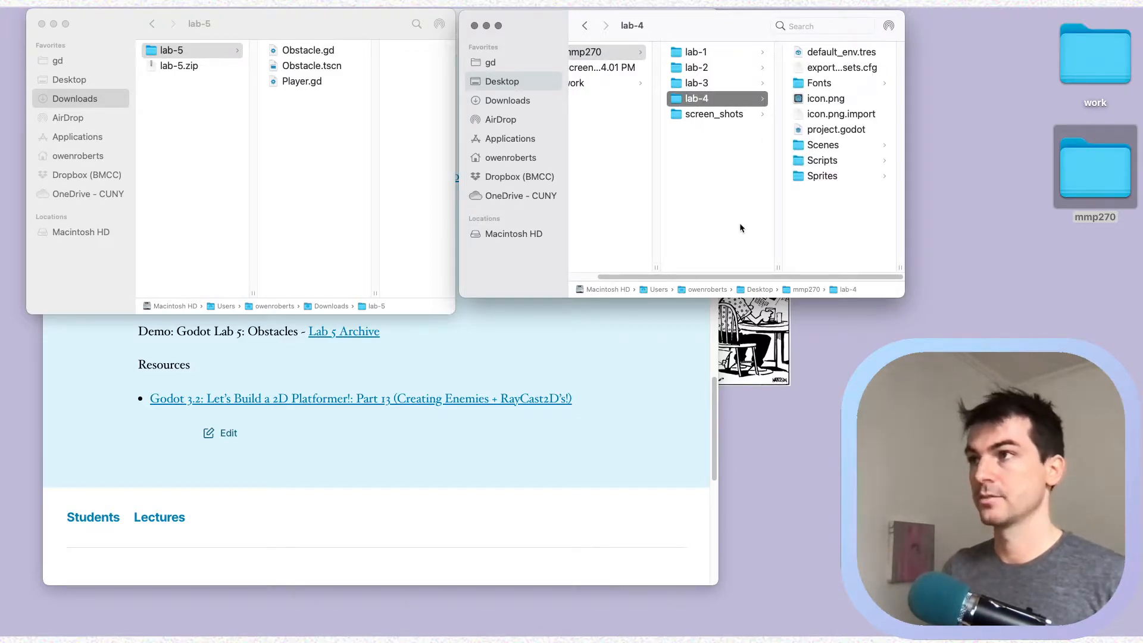
{"action": "key", "text": "super+d"}
{"action": "key", "text": "Return"}
{"action": "key", "text": "Right"}
{"action": "key", "text": "BackSpace"}
{"action": "key", "text": "BackSpace"}
{"action": "key", "text": "BackSpace"}
{"action": "key", "text": "BackSpace"}
{"action": "key", "text": "BackSpace"}
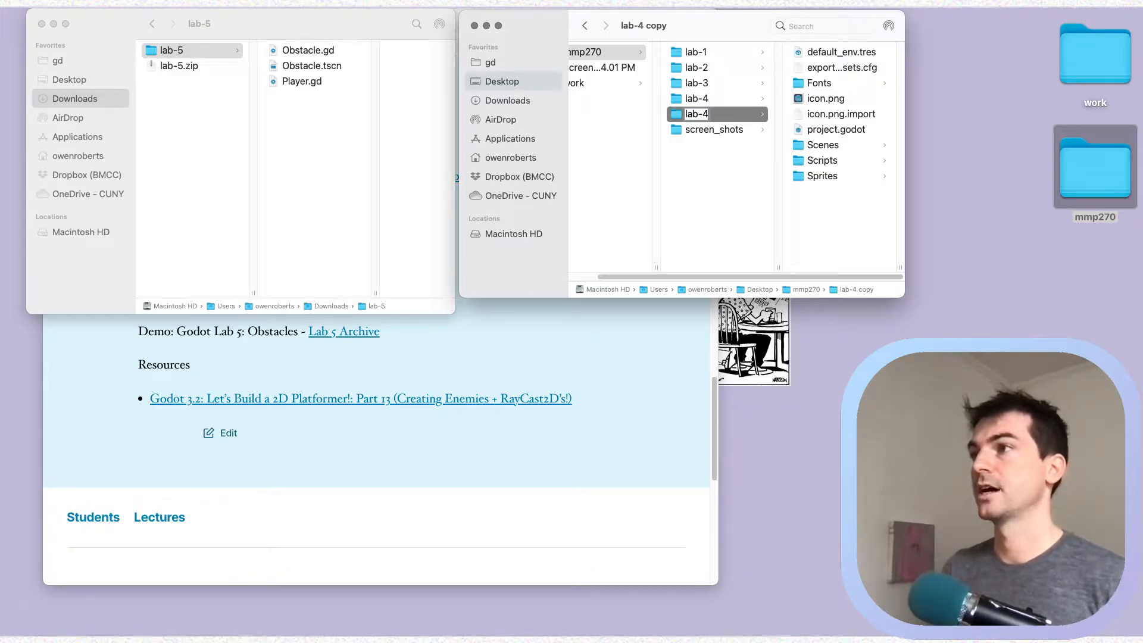
{"action": "type", "text": "5"}
{"action": "key", "text": "Return"}
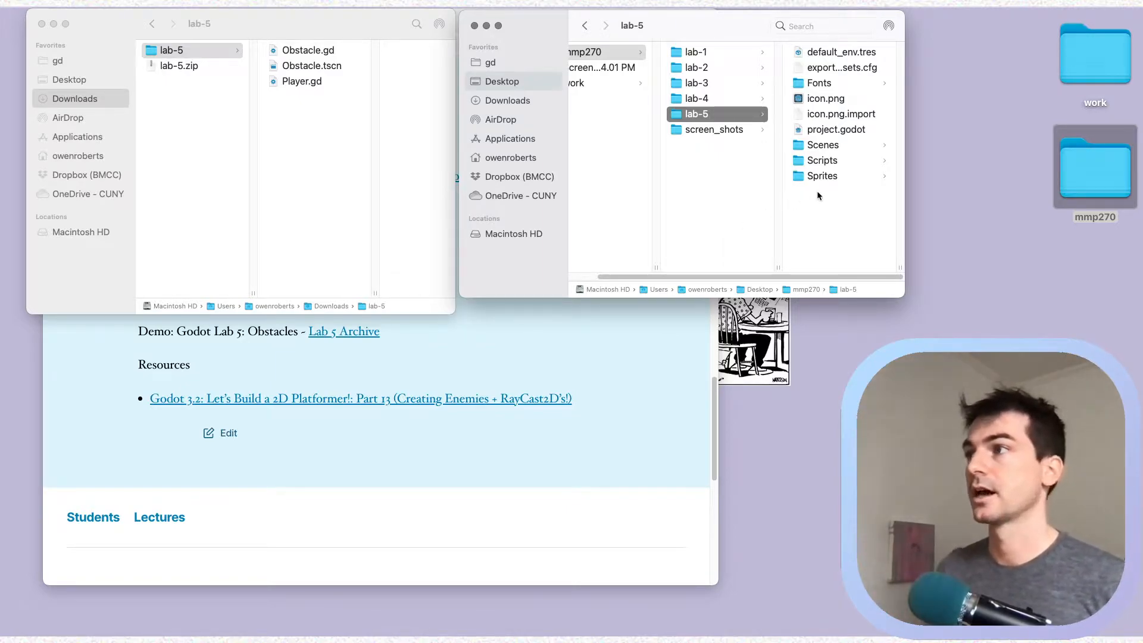
Enlarge the project folder window and move Obstacle.gd from the downloaded lab-5 folder into the new project's Scripts folder.
{"action": "left_click_drag", "start_coordinate": [902, 296], "coordinate": [990, 331]}
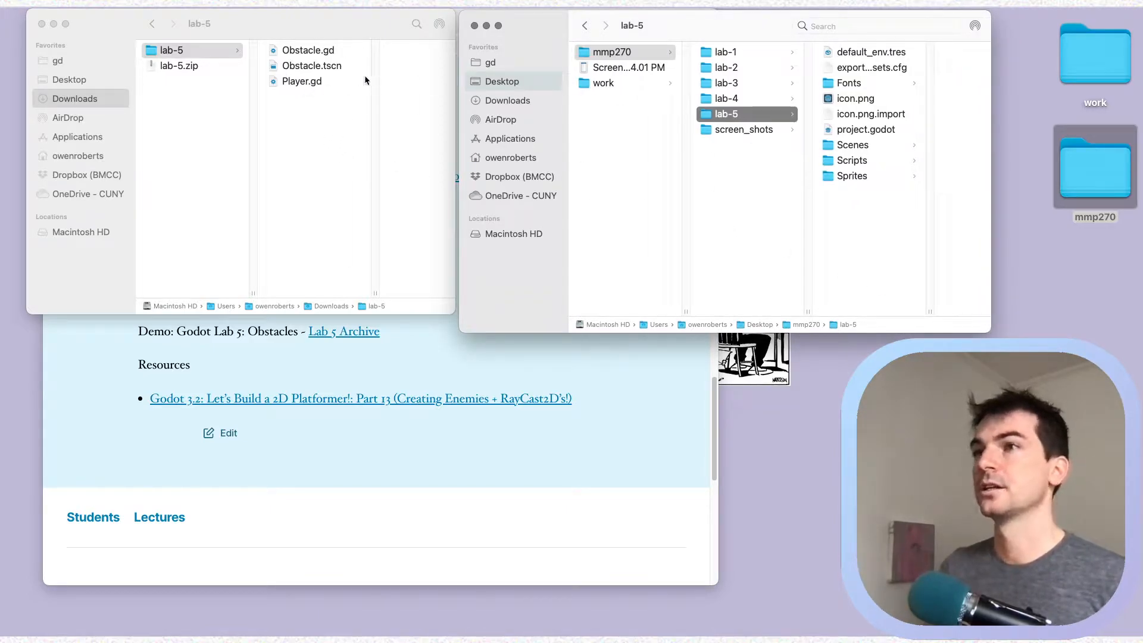
{"action": "left_click", "coordinate": [332, 97]}
{"action": "left_click", "coordinate": [317, 52]}
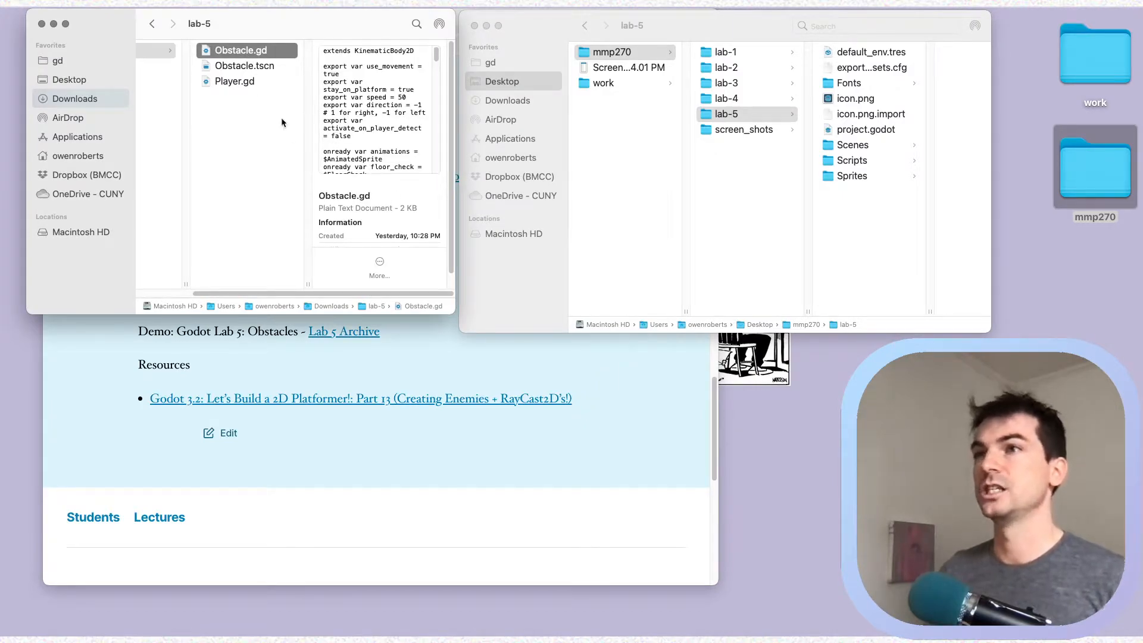
{"action": "left_click", "coordinate": [861, 167]}
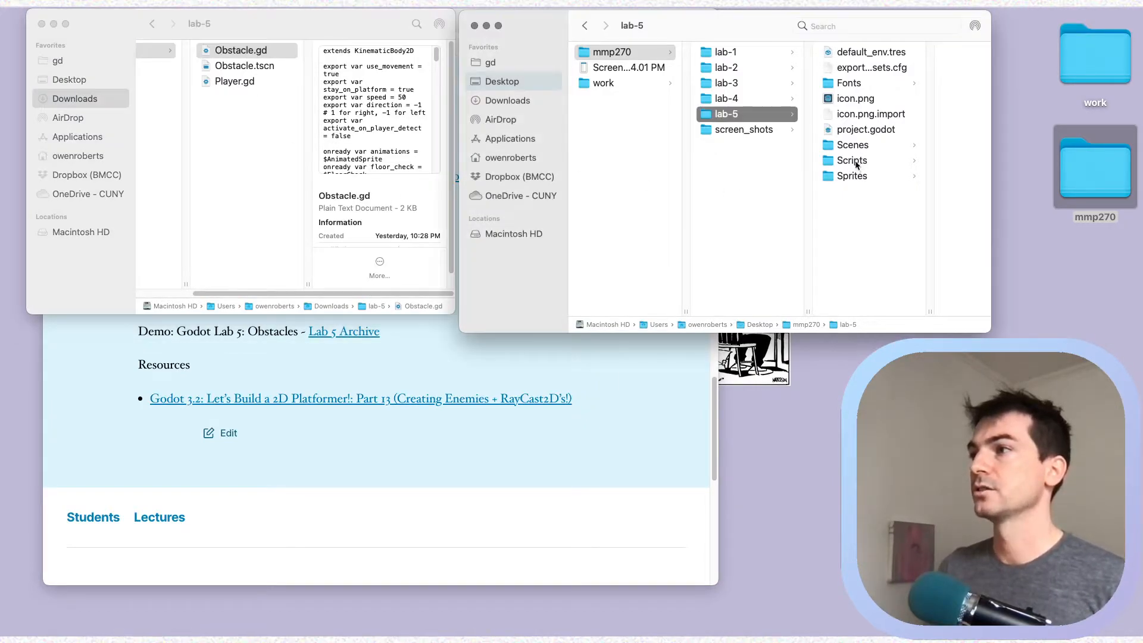
{"action": "left_click", "coordinate": [856, 165]}
{"action": "left_click_drag", "start_coordinate": [246, 59], "coordinate": [931, 180]}
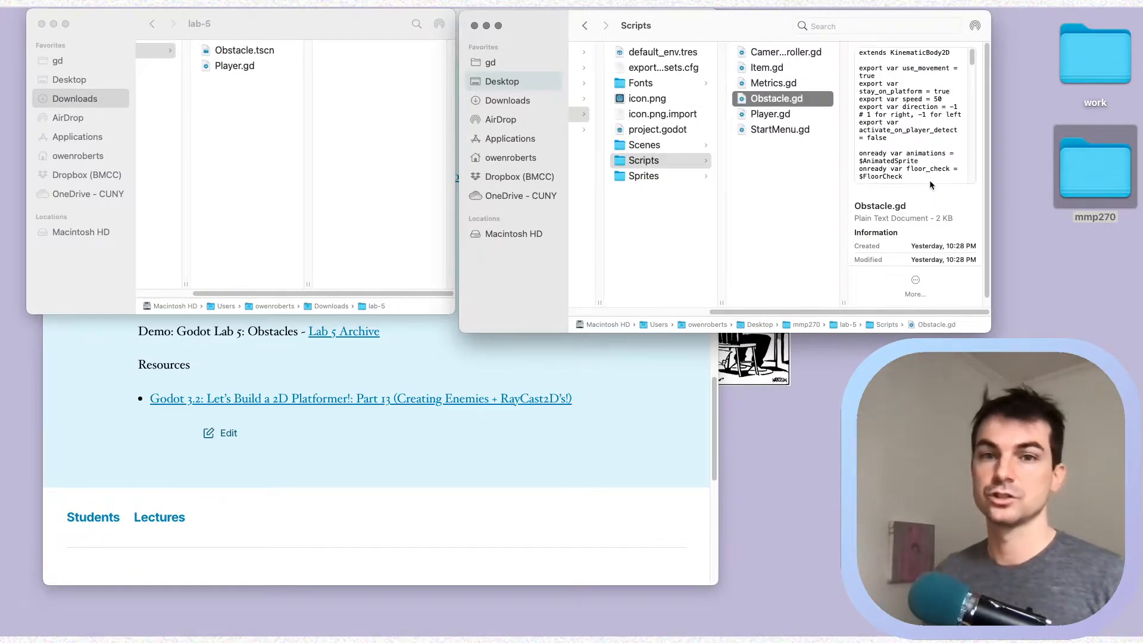
Move Player.gd from the downloaded lab-5 folder into the project's Scripts folder, replacing the existing file.
{"action": "left_click", "coordinate": [232, 97]}
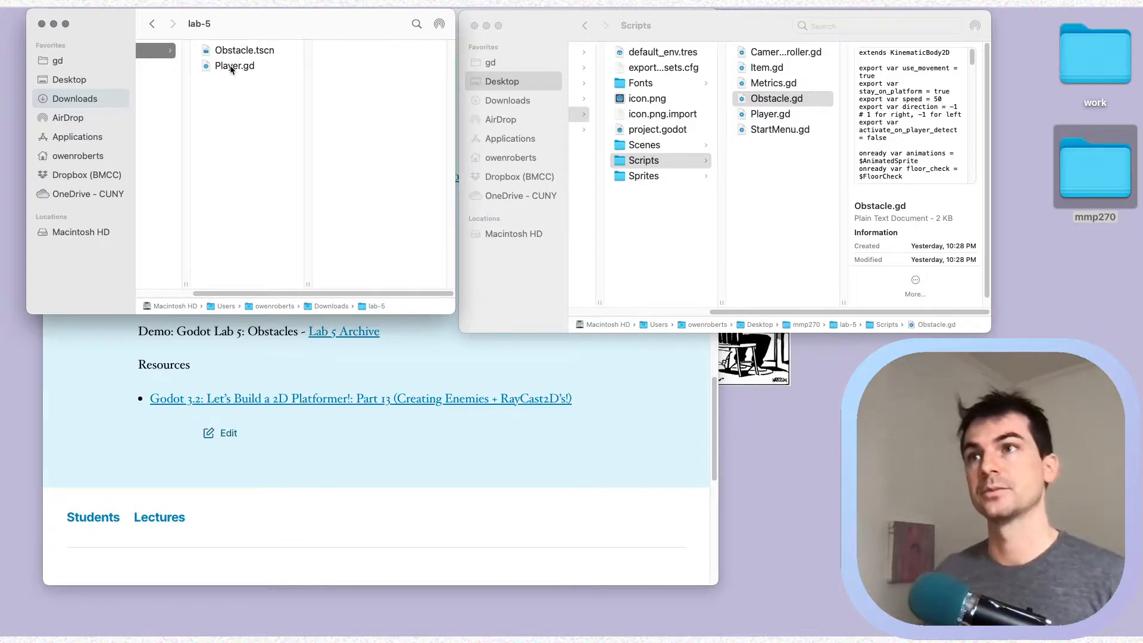
{"action": "left_click_drag", "start_coordinate": [232, 70], "coordinate": [763, 183]}
{"action": "left_click", "coordinate": [1096, 59]}
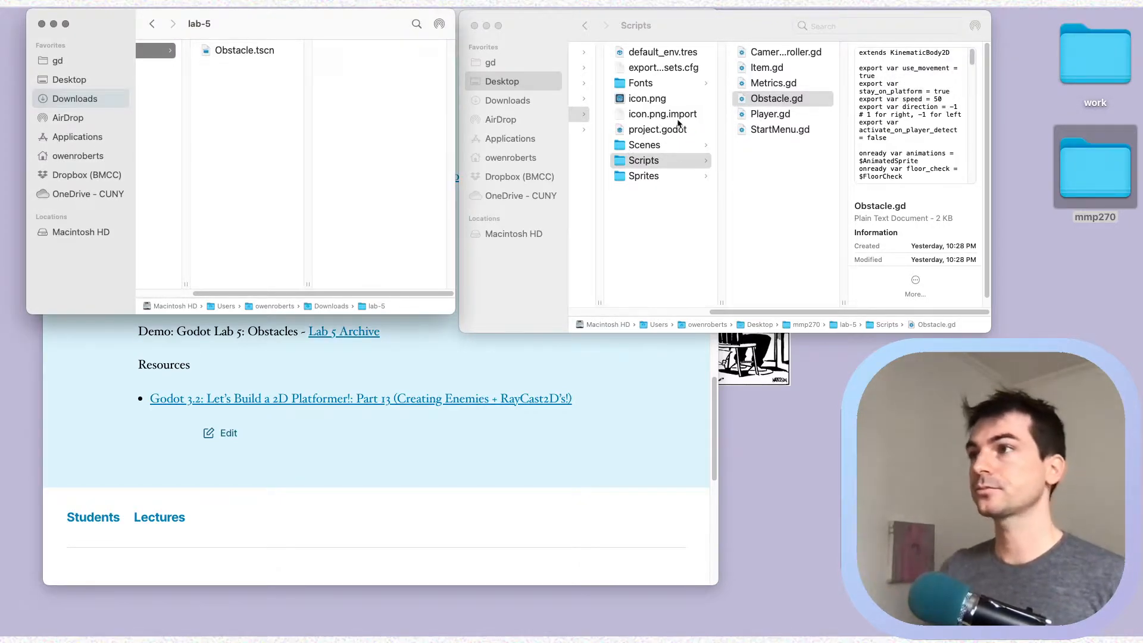
Move Obstacle.tscn from the downloaded lab-5 folder into the project's Scenes folder.
{"action": "left_click", "coordinate": [248, 53]}
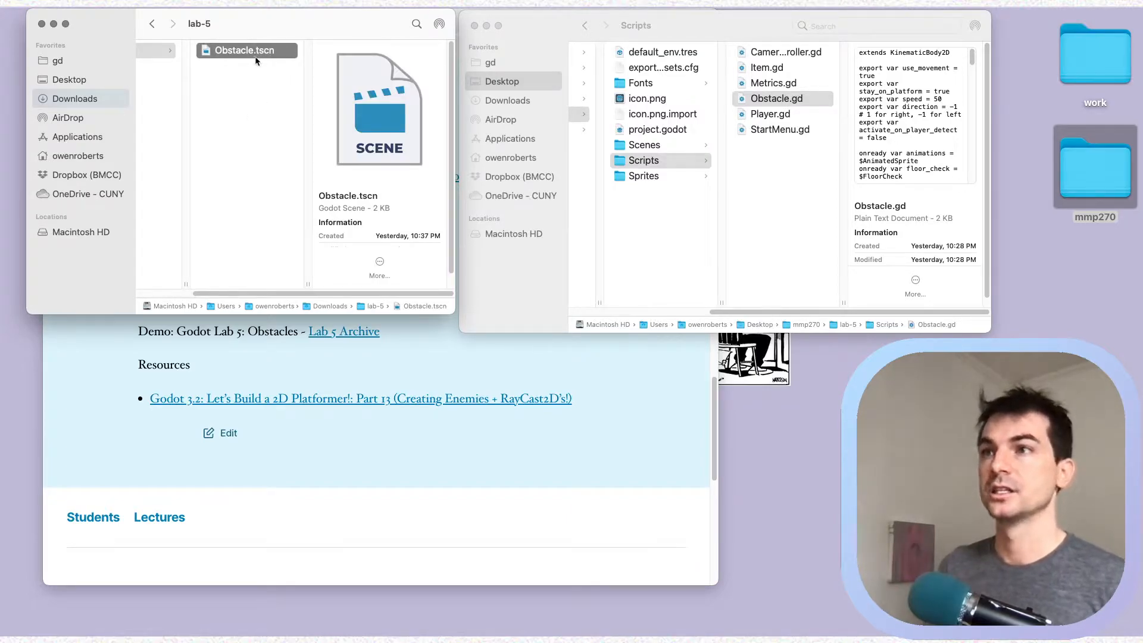
{"action": "left_click", "coordinate": [667, 144]}
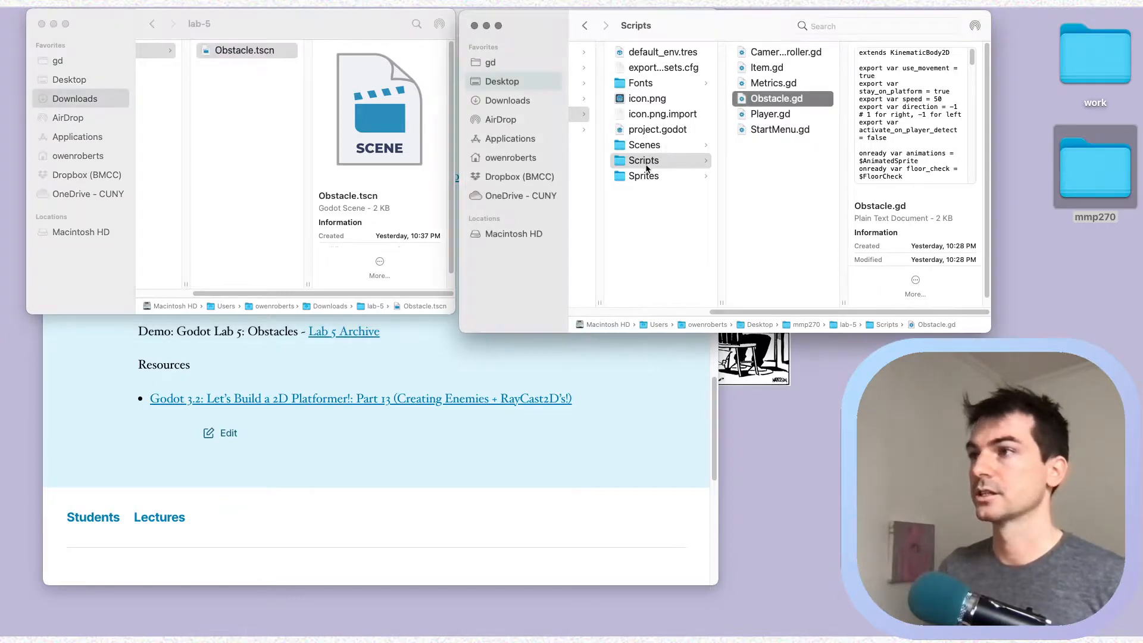
{"action": "left_click_drag", "start_coordinate": [230, 63], "coordinate": [773, 172]}
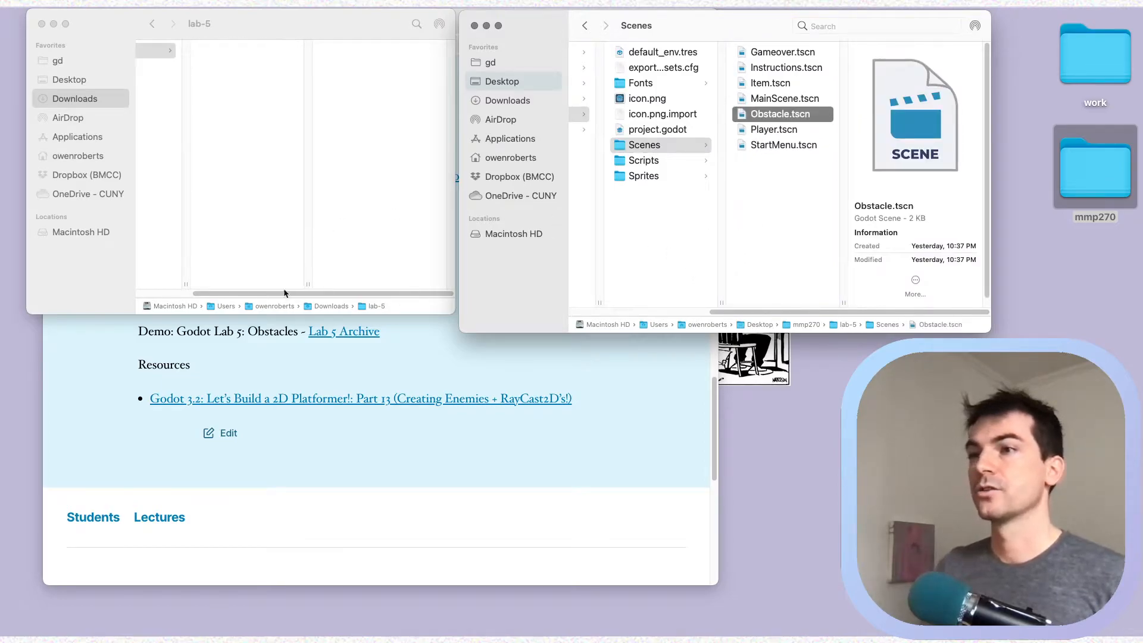
Delete the emptied lab-5 folder and lab-5.zip from Downloads.
{"action": "left_click", "coordinate": [168, 295]}
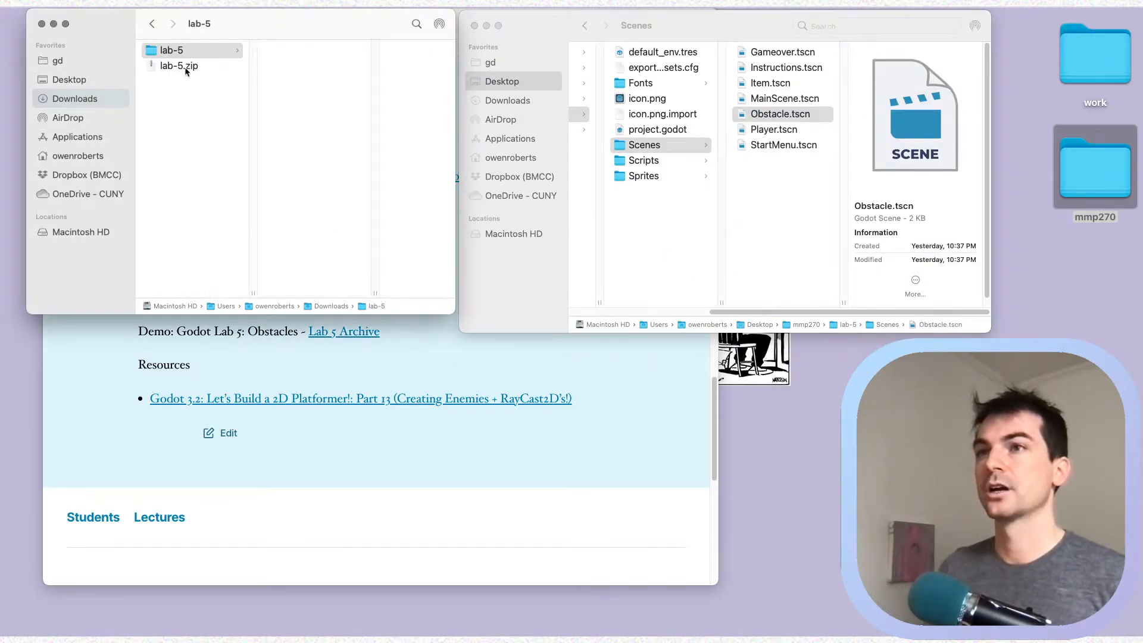
{"action": "left_click", "coordinate": [185, 68]}
{"action": "left_click_drag", "start_coordinate": [186, 101], "coordinate": [196, 49]}
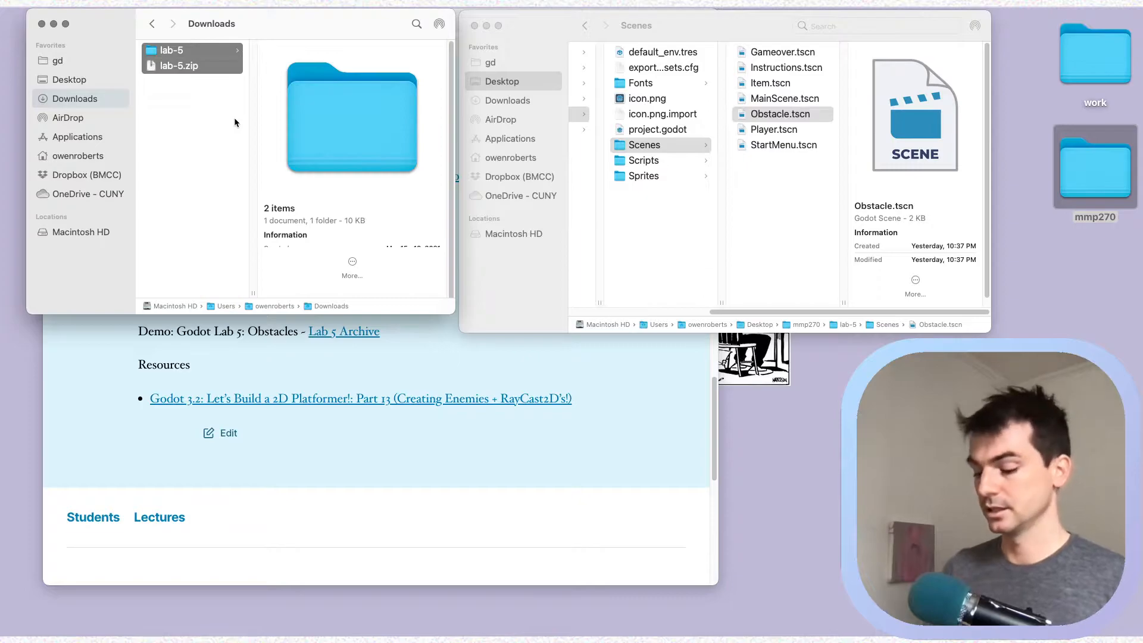
{"action": "key", "text": "super+BackSpace"}
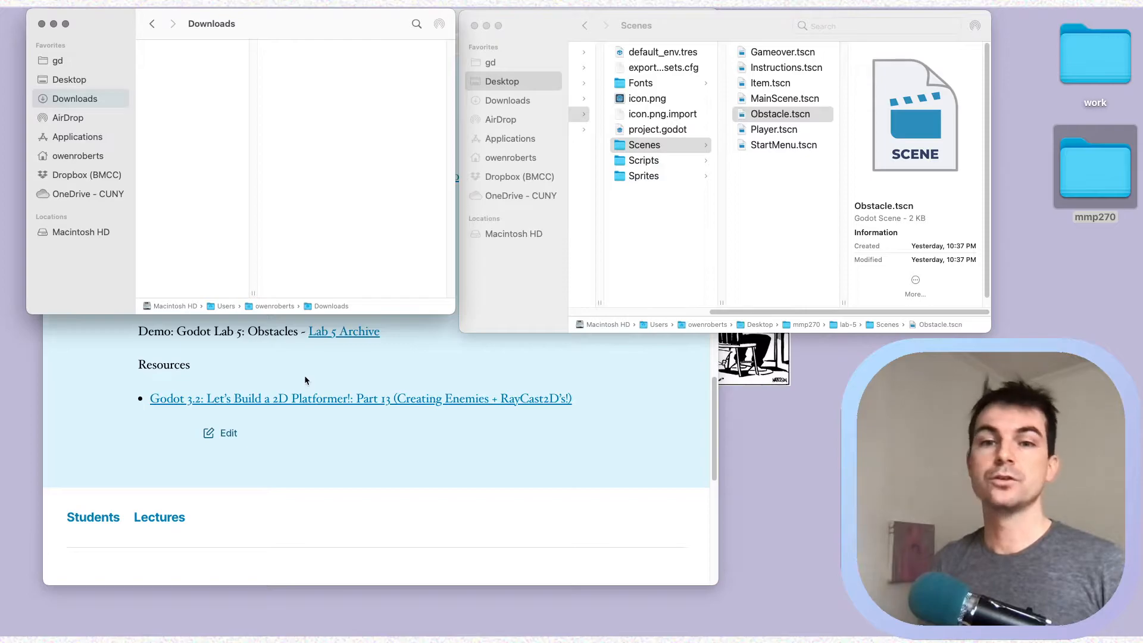
Open the personal sprite gallery on piskelapp.com in the browser, close the Piskel home page and widen the window.
{"action": "left_click", "coordinate": [431, 478]}
{"action": "left_click", "coordinate": [253, 23]}
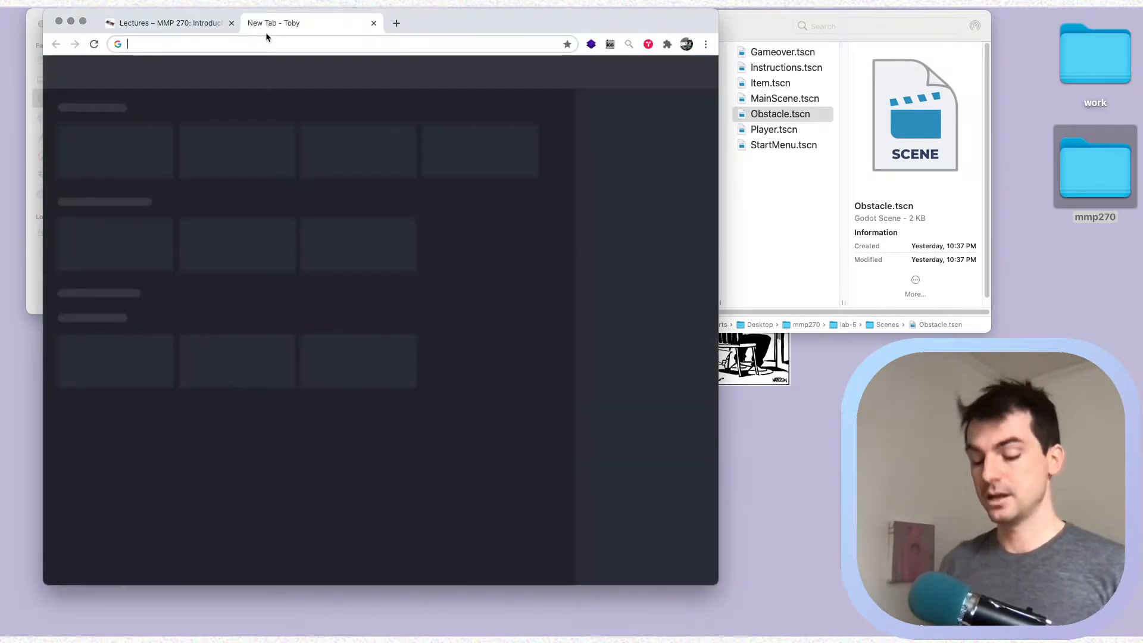
{"action": "type", "text": "p"}
{"action": "key", "text": "Return"}
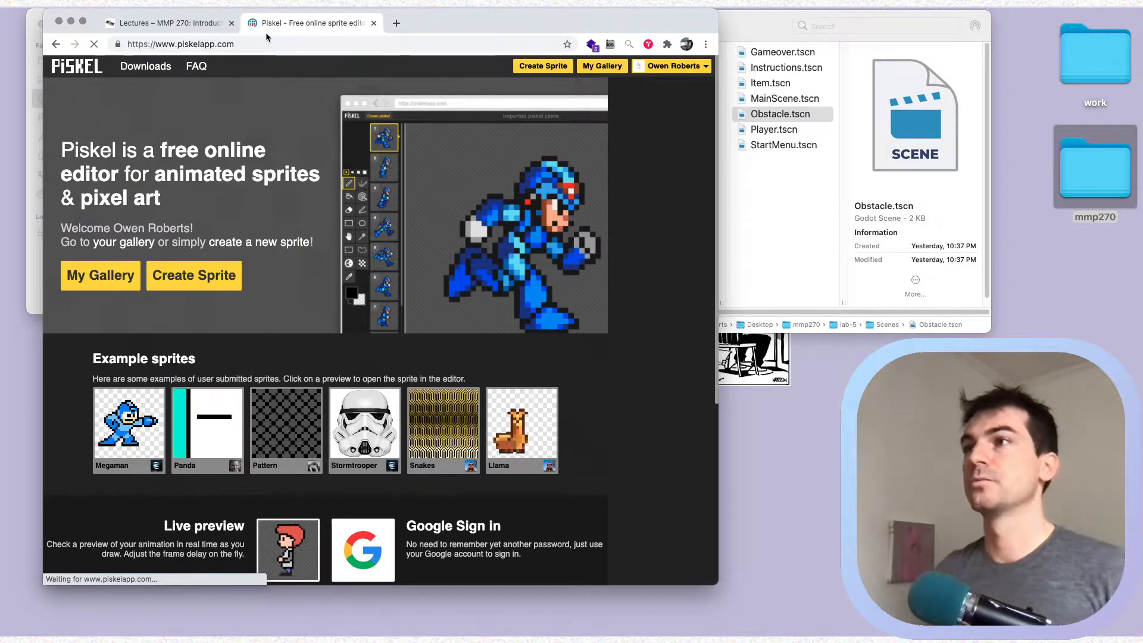
{"action": "left_click", "coordinate": [600, 66]}
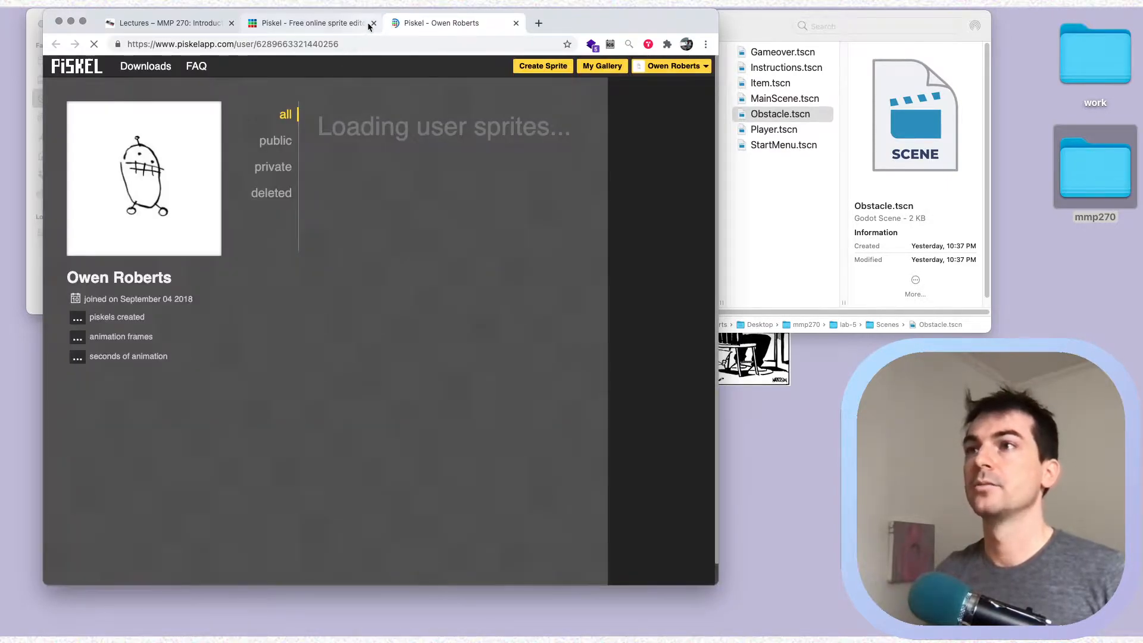
{"action": "left_click", "coordinate": [374, 22]}
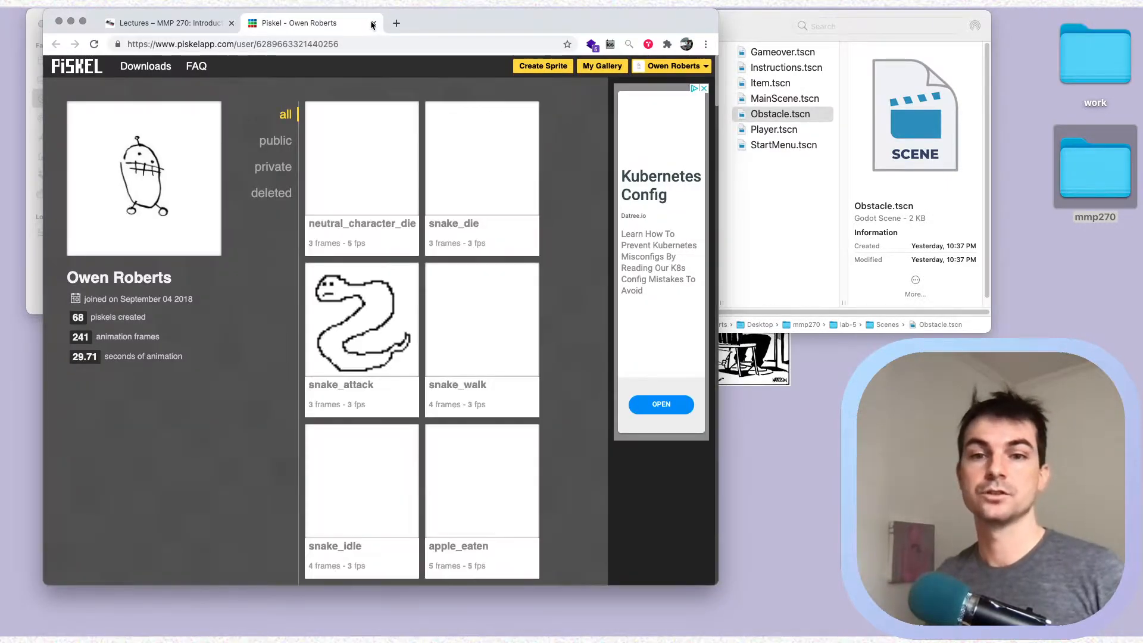
{"action": "left_click_drag", "start_coordinate": [719, 270], "coordinate": [852, 265]}
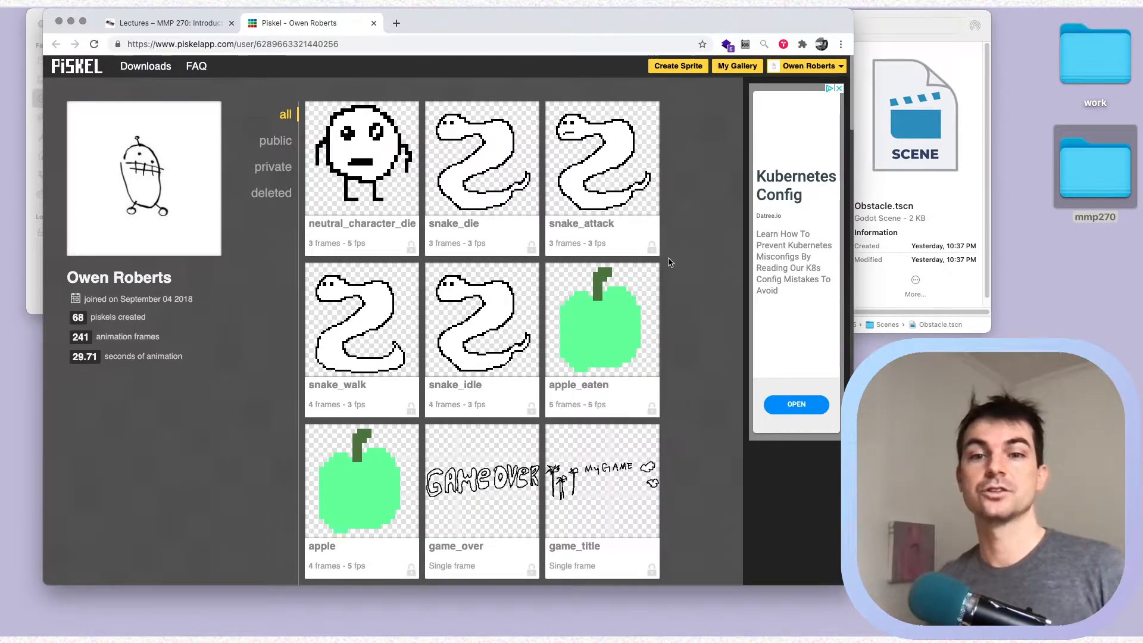
Open the neutral_character_dies sprite for editing and download it as a PNG spritesheet at 2.0x scale.
{"action": "mouse_move", "coordinate": [411, 224]}
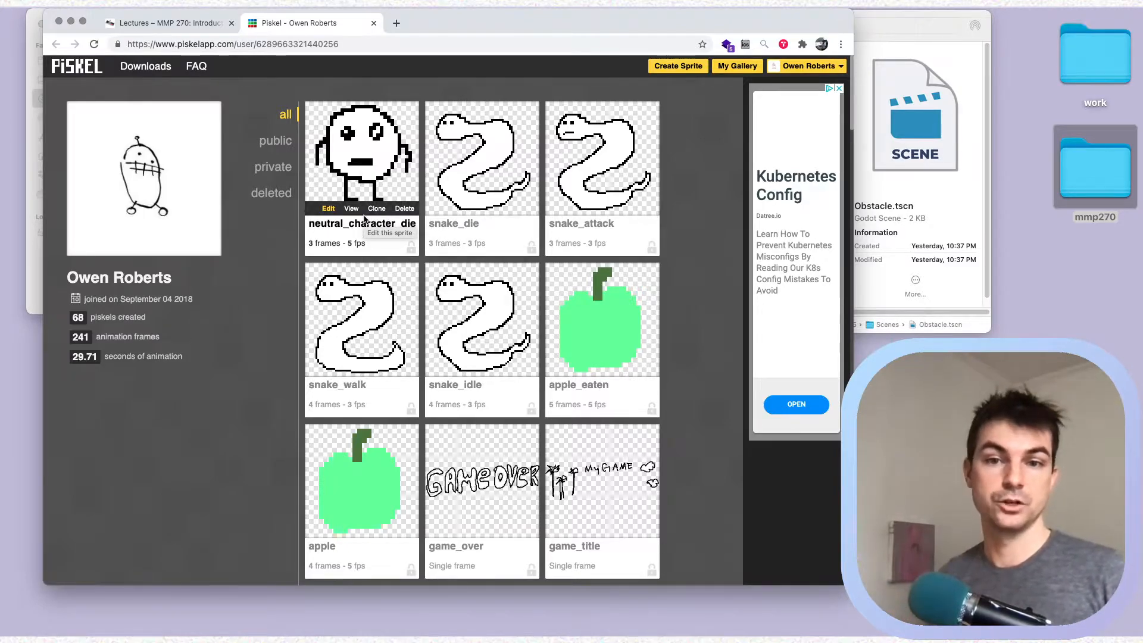
{"action": "left_click", "coordinate": [328, 209]}
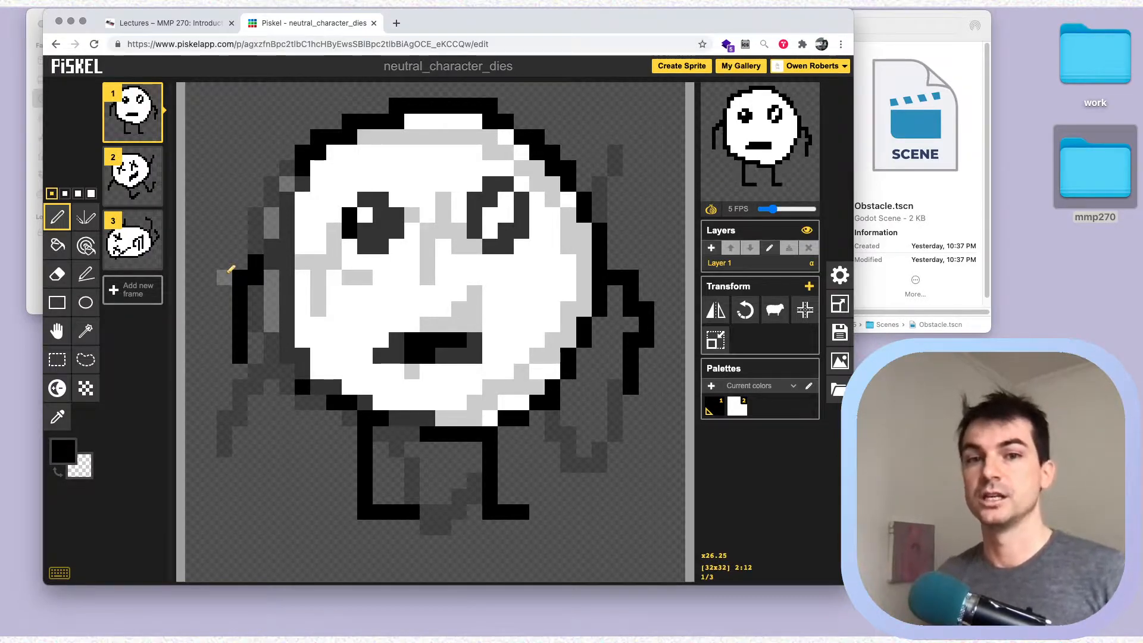
{"action": "left_click", "coordinate": [837, 367]}
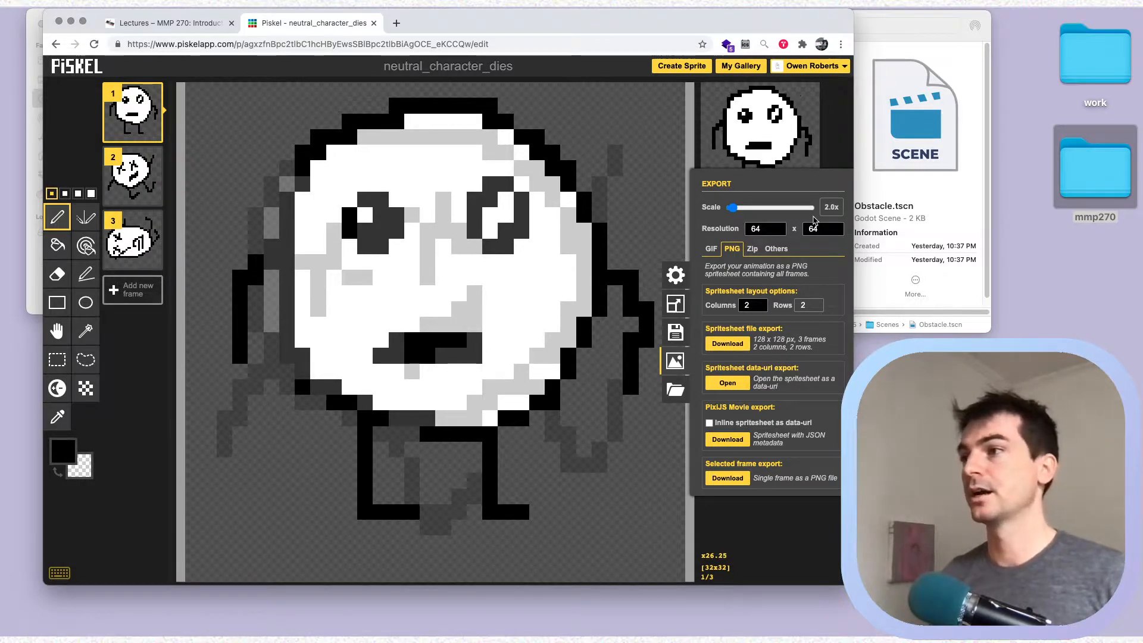
{"action": "left_click", "coordinate": [729, 344]}
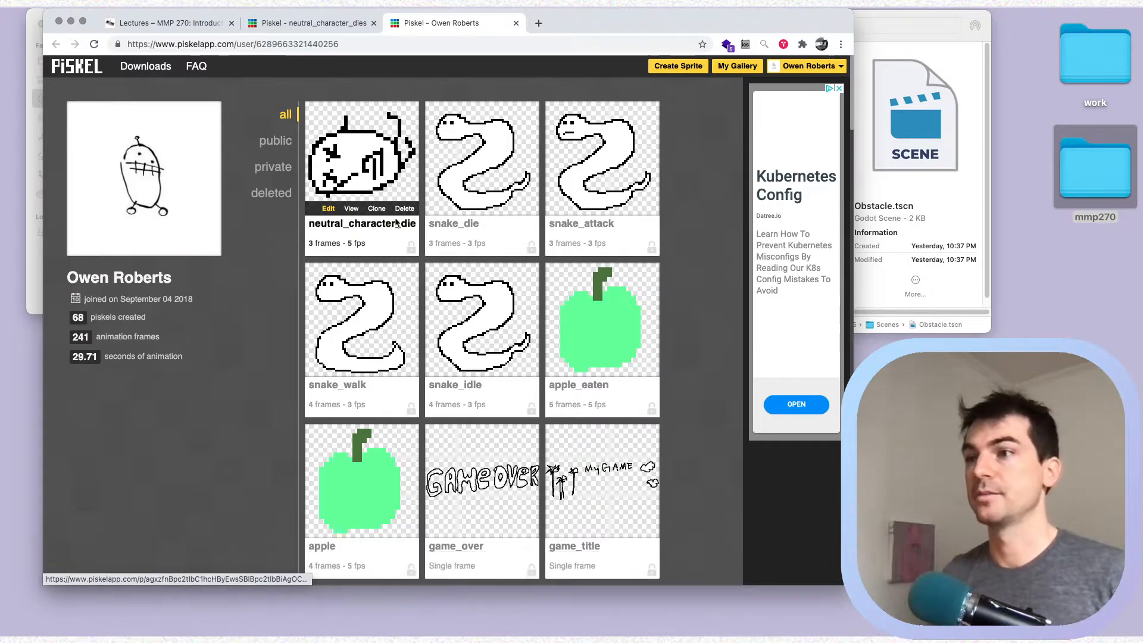
Open the snake_idle sprite for editing and download it as a PNG spritesheet at 1.0x scale.
{"action": "mouse_move", "coordinate": [466, 388]}
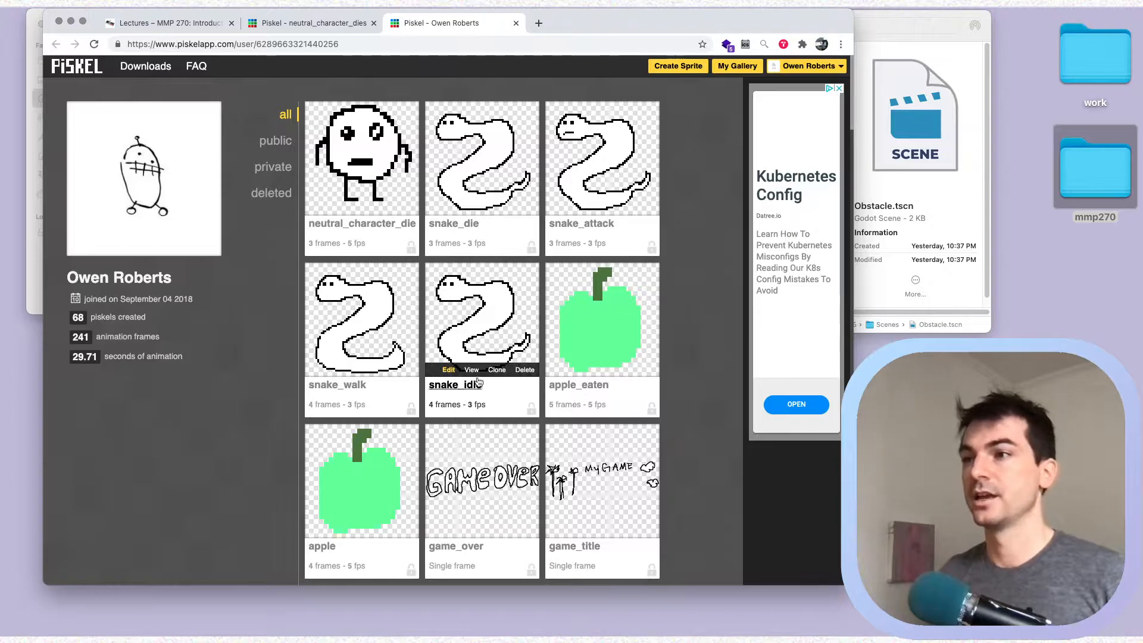
{"action": "left_click", "coordinate": [439, 370]}
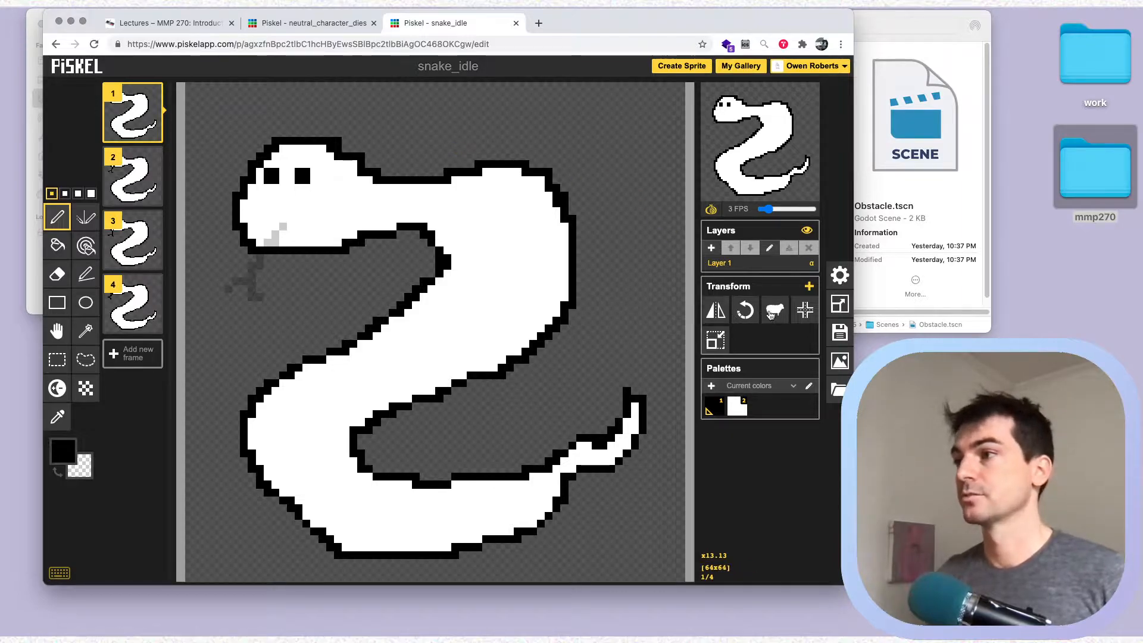
{"action": "left_click", "coordinate": [840, 360]}
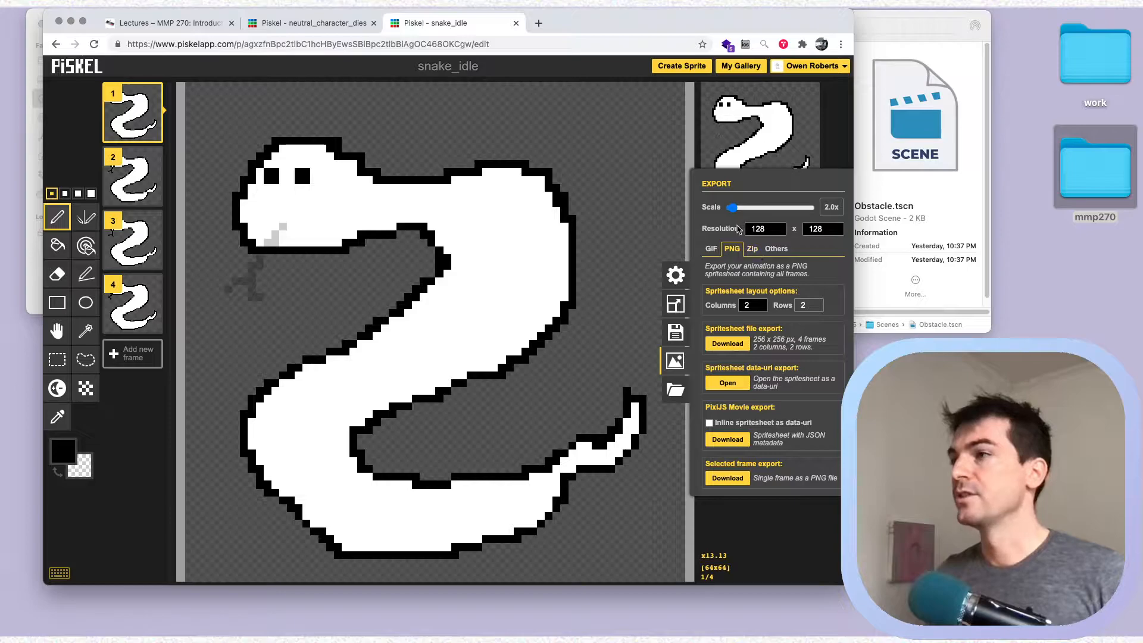
{"action": "left_click", "coordinate": [734, 209]}
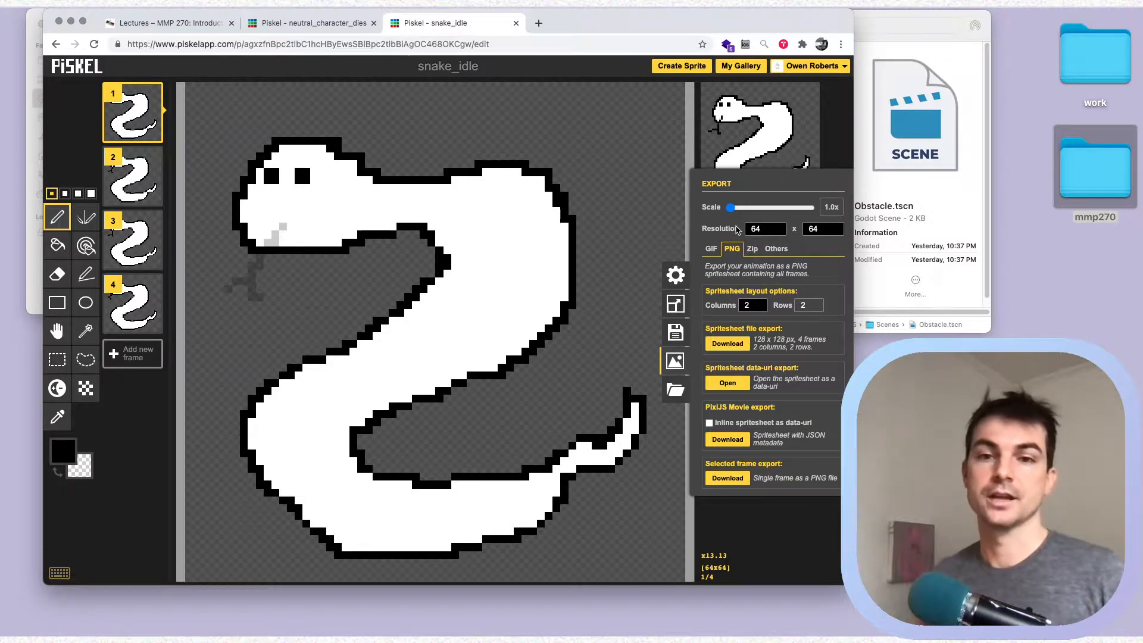
{"action": "left_click", "coordinate": [720, 348]}
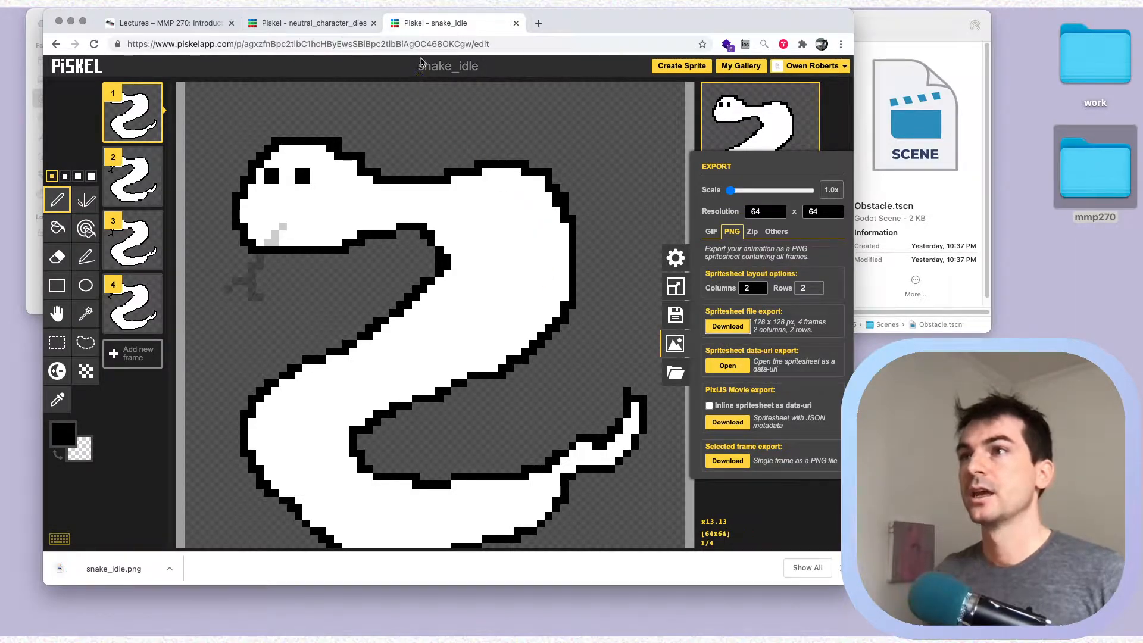
Open the snake_walk sprite from the gallery for editing and download it as a PNG spritesheet at 1.0x scale.
{"action": "left_click", "coordinate": [741, 65]}
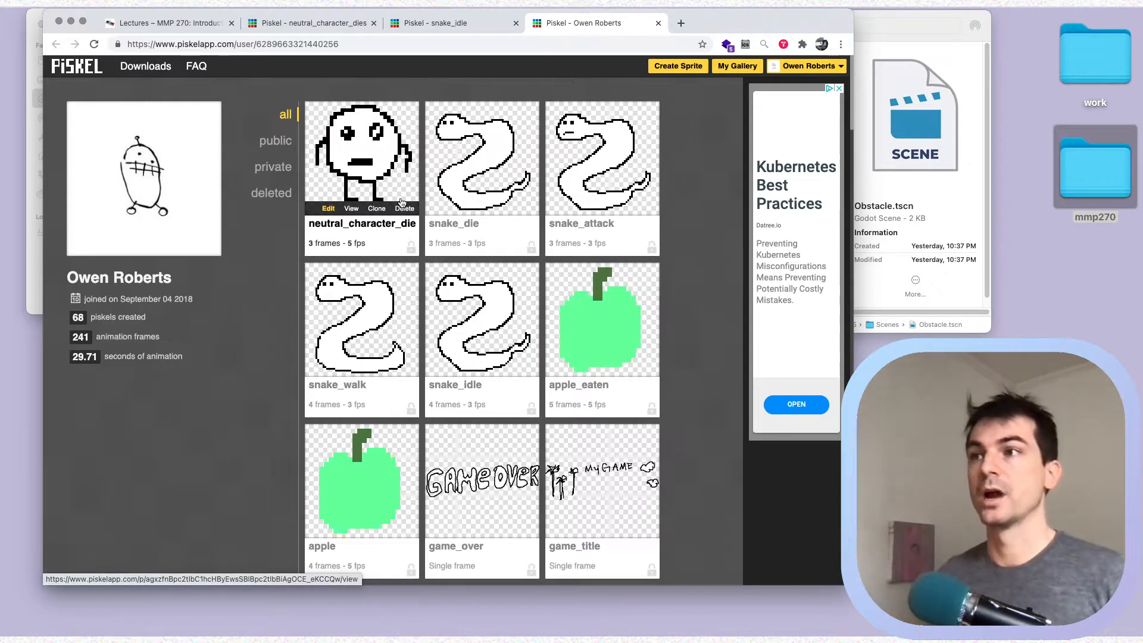
{"action": "left_click", "coordinate": [349, 387]}
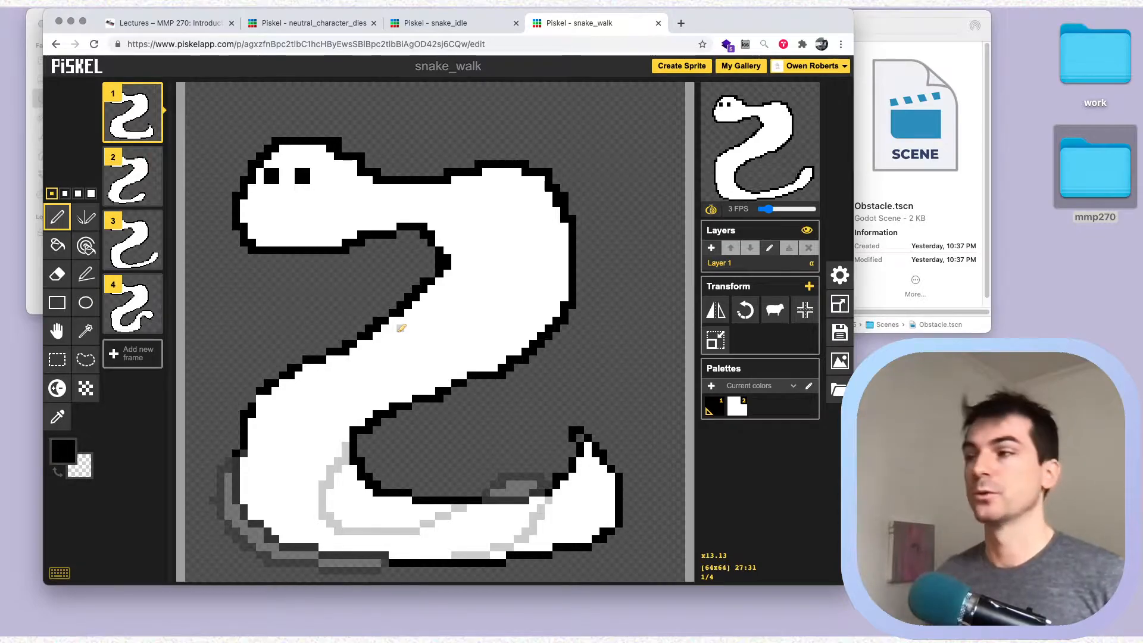
{"action": "left_click", "coordinate": [840, 365]}
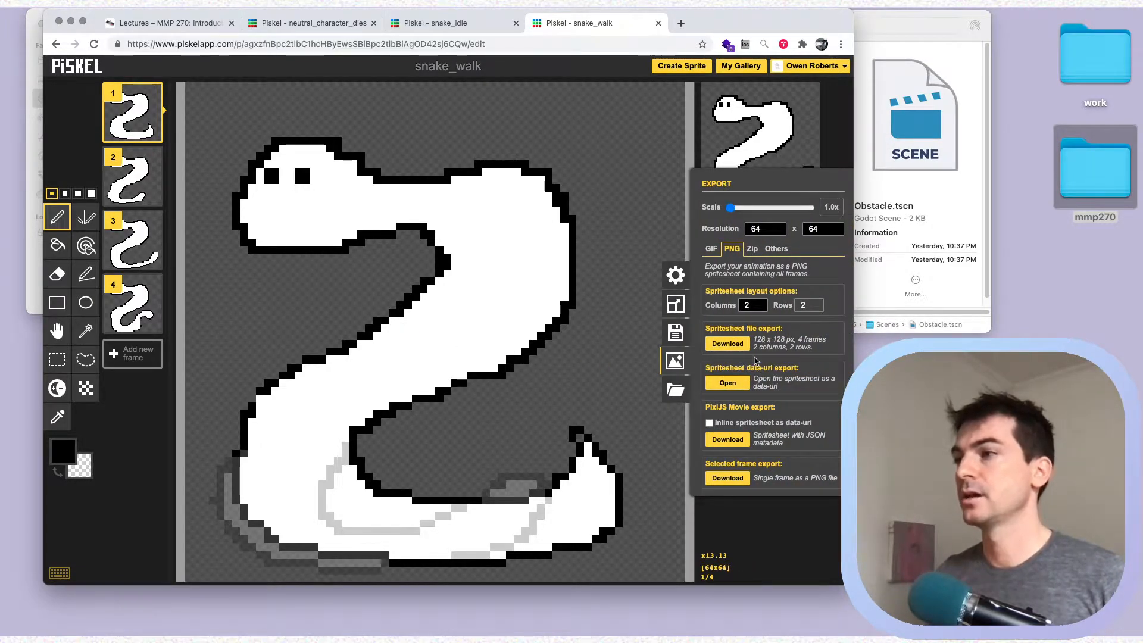
{"action": "left_click", "coordinate": [729, 344]}
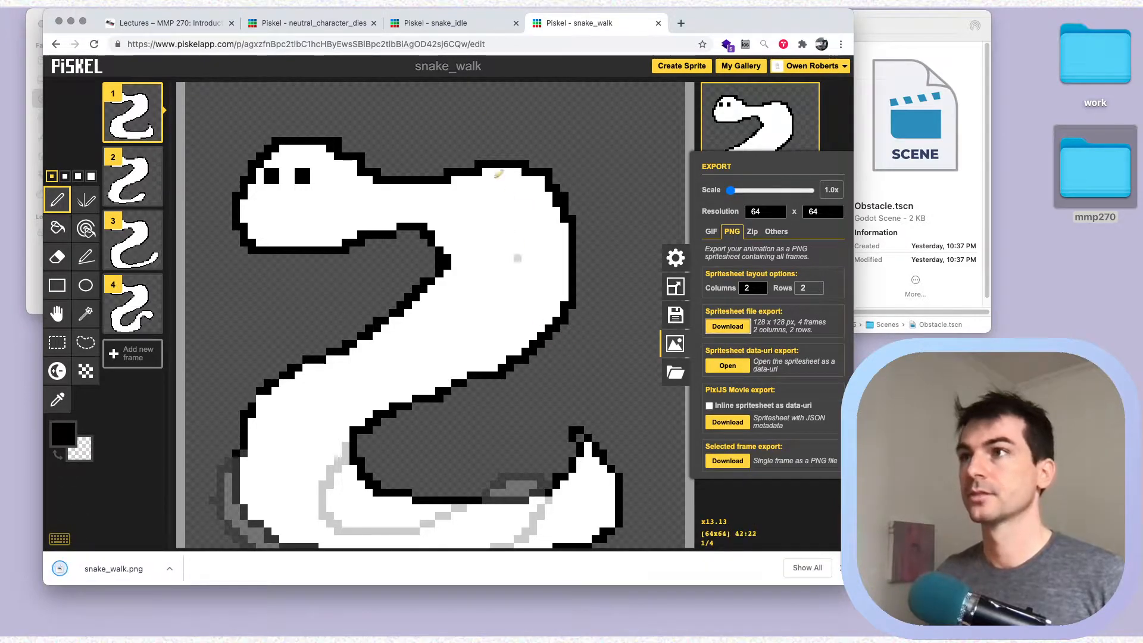
Open the snake_attack sprite from the gallery, download its PNG spritesheet at 1.0x scale and close the export options.
{"action": "left_click", "coordinate": [741, 66]}
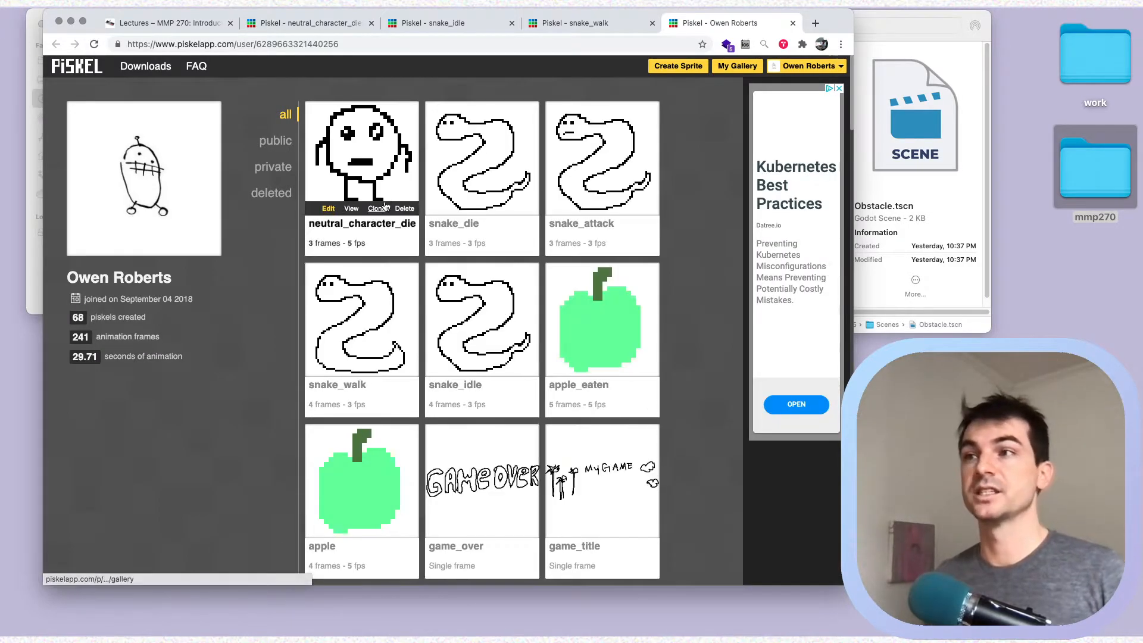
{"action": "left_click", "coordinate": [587, 225]}
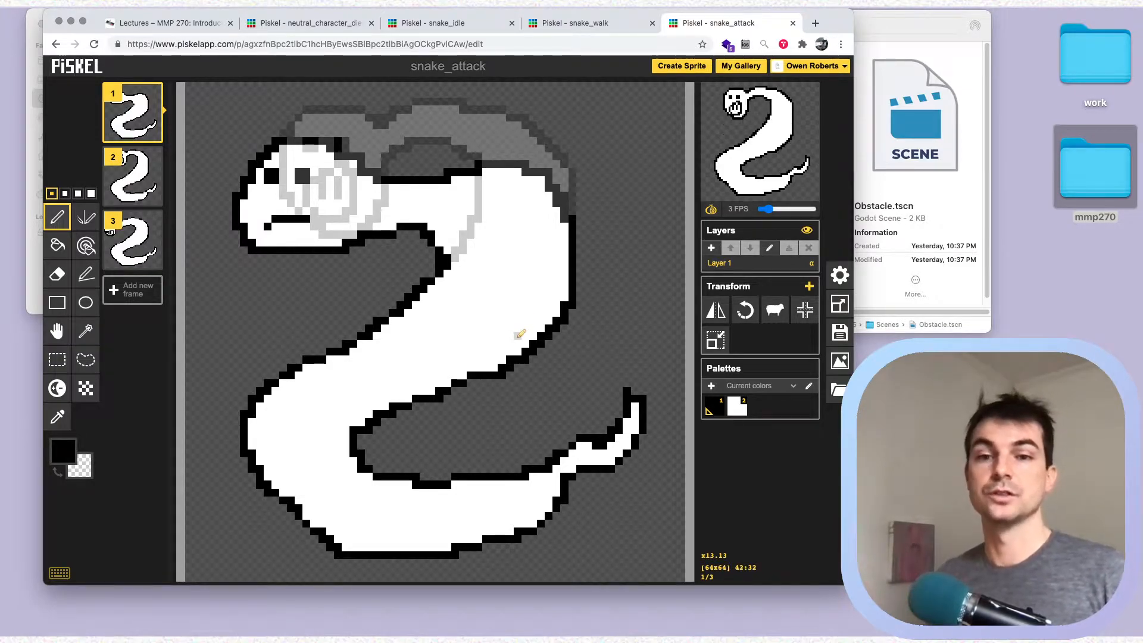
{"action": "left_click", "coordinate": [843, 364]}
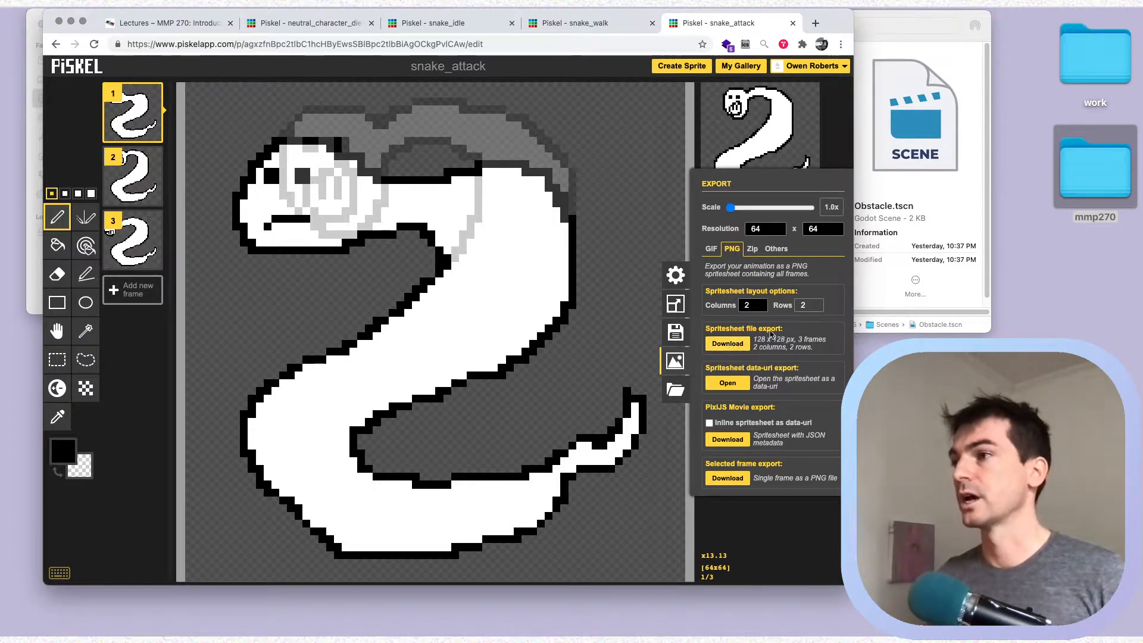
{"action": "left_click", "coordinate": [736, 346]}
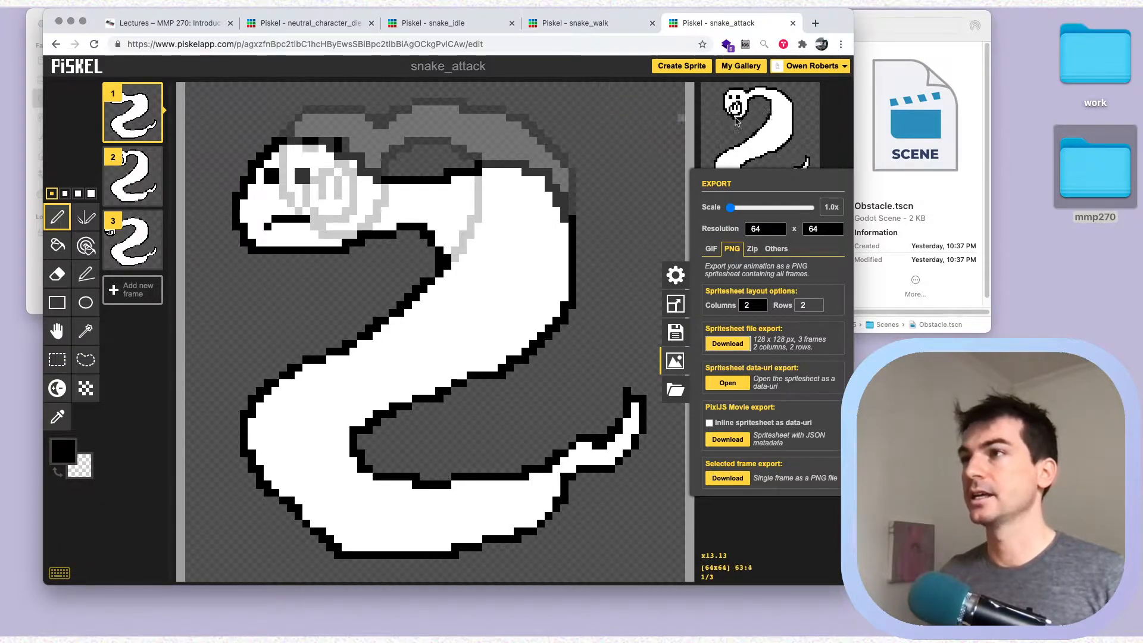
{"action": "left_click", "coordinate": [675, 361]}
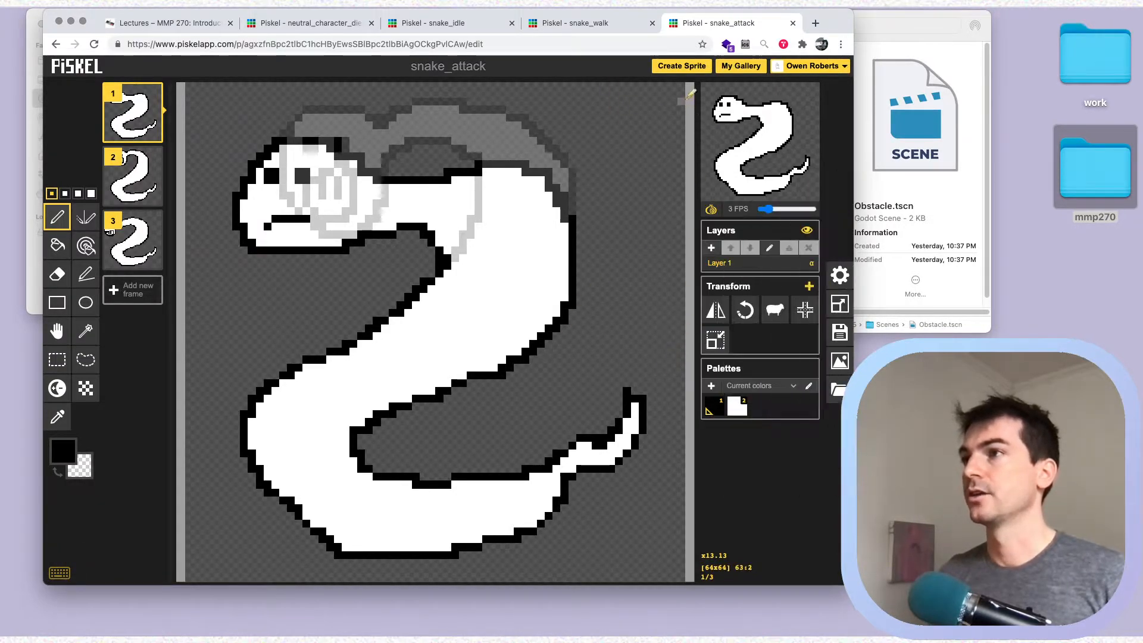
Open the snake_die sprite from the gallery for editing and download it as a PNG spritesheet at 1.0x scale.
{"action": "left_click", "coordinate": [740, 66]}
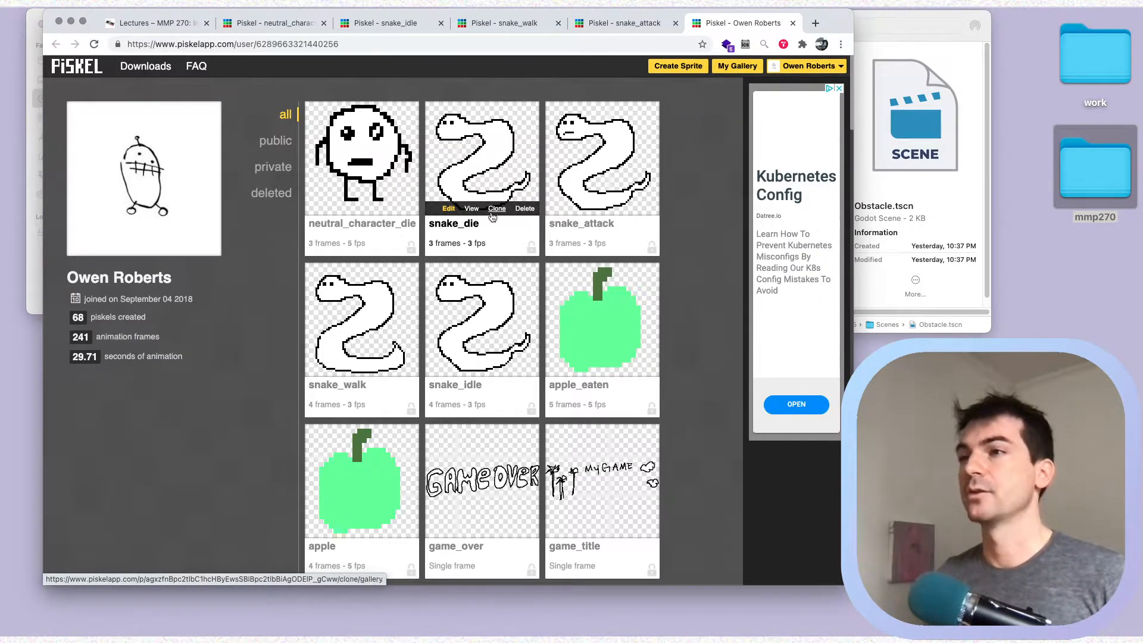
{"action": "left_click", "coordinate": [445, 224]}
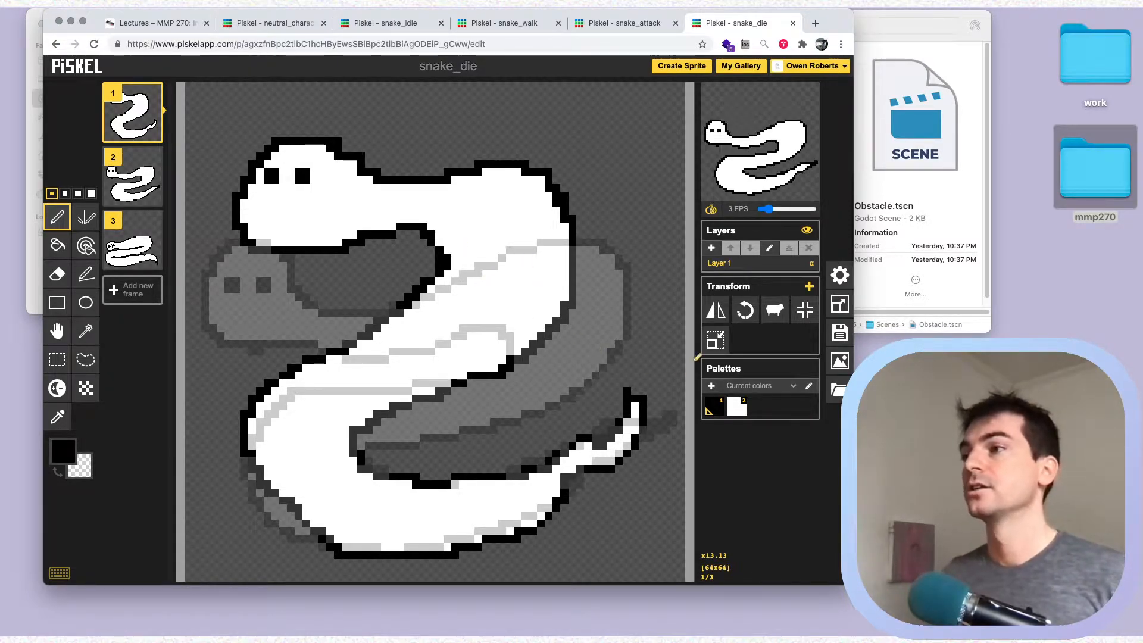
{"action": "left_click", "coordinate": [842, 363]}
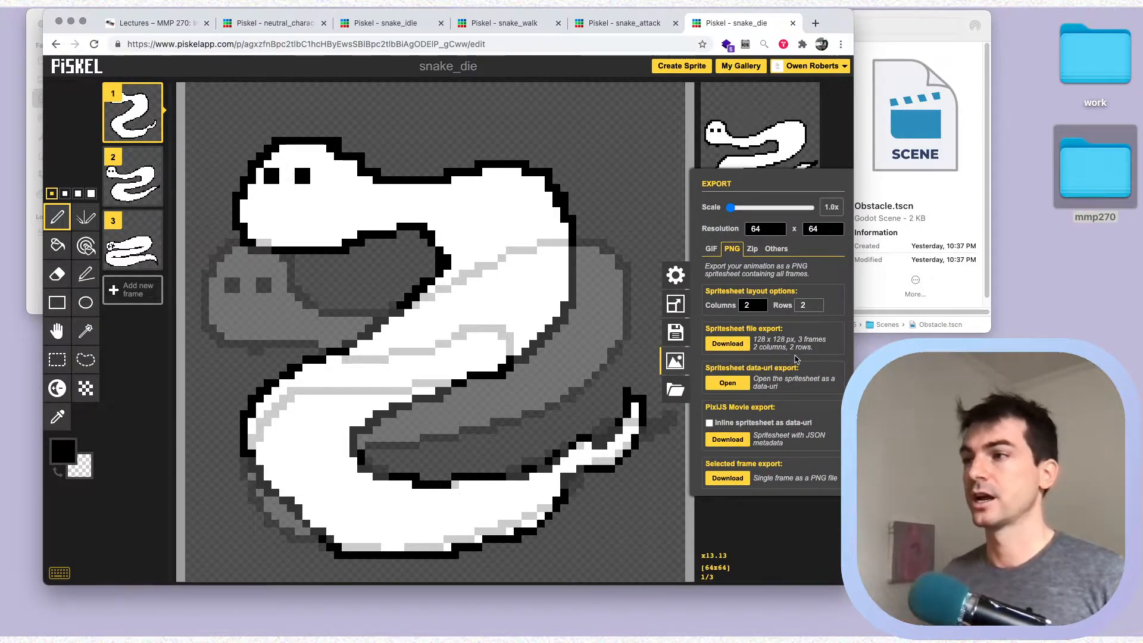
{"action": "left_click", "coordinate": [728, 345]}
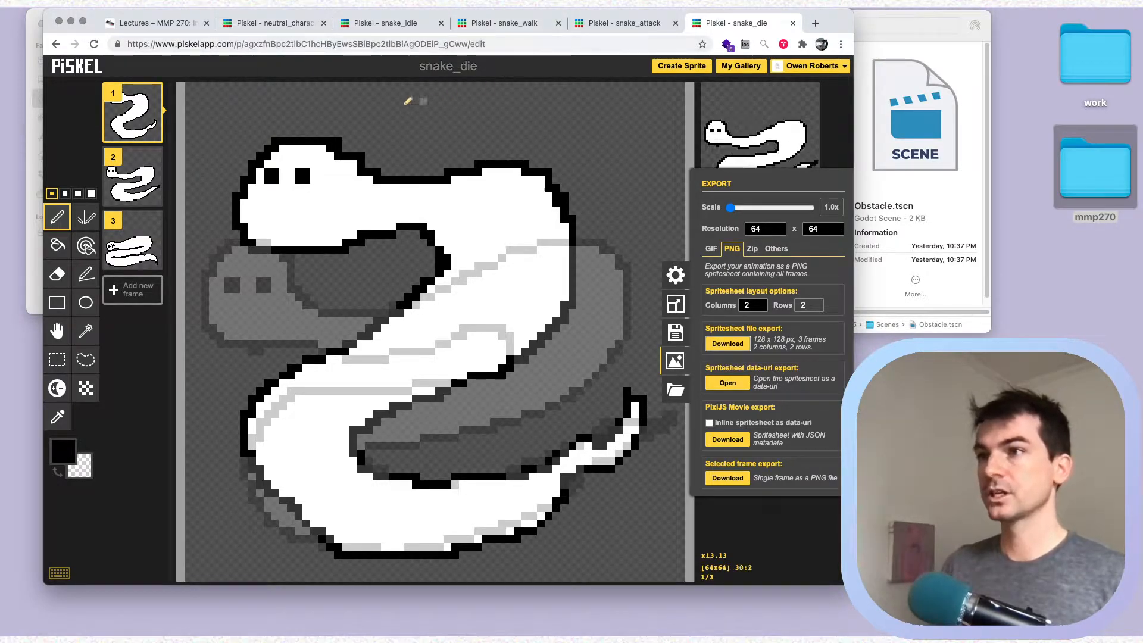
Switch to Finder and move the five downloaded spritesheet PNGs from Downloads into the lab-5 project's Sprites folder.
{"action": "key", "text": "super+Tab"}
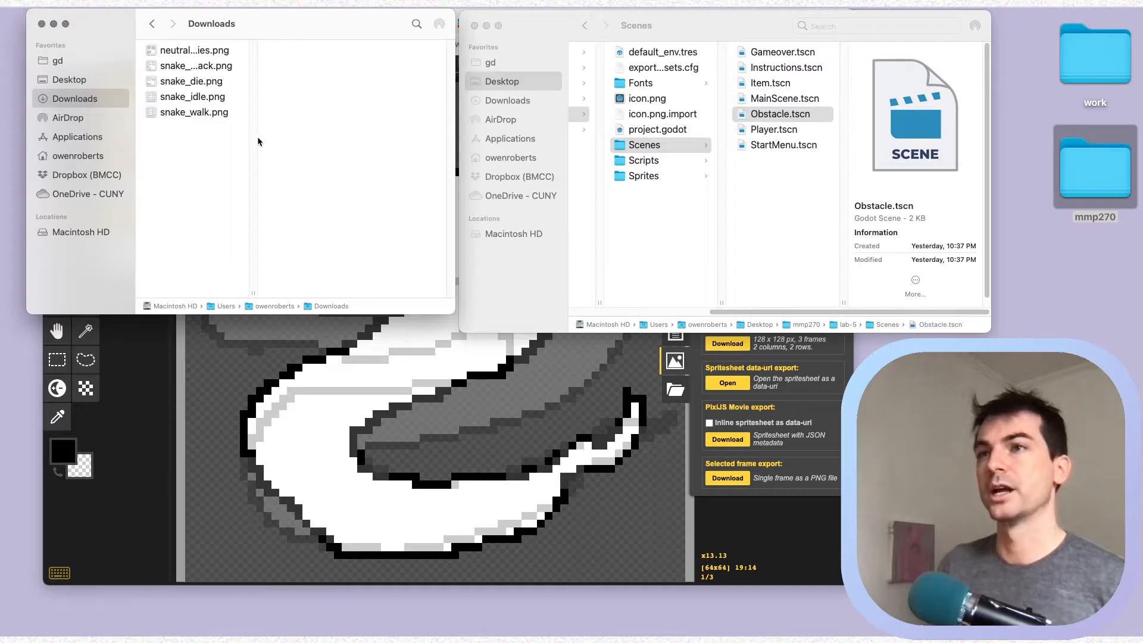
{"action": "left_click_drag", "start_coordinate": [197, 146], "coordinate": [202, 54]}
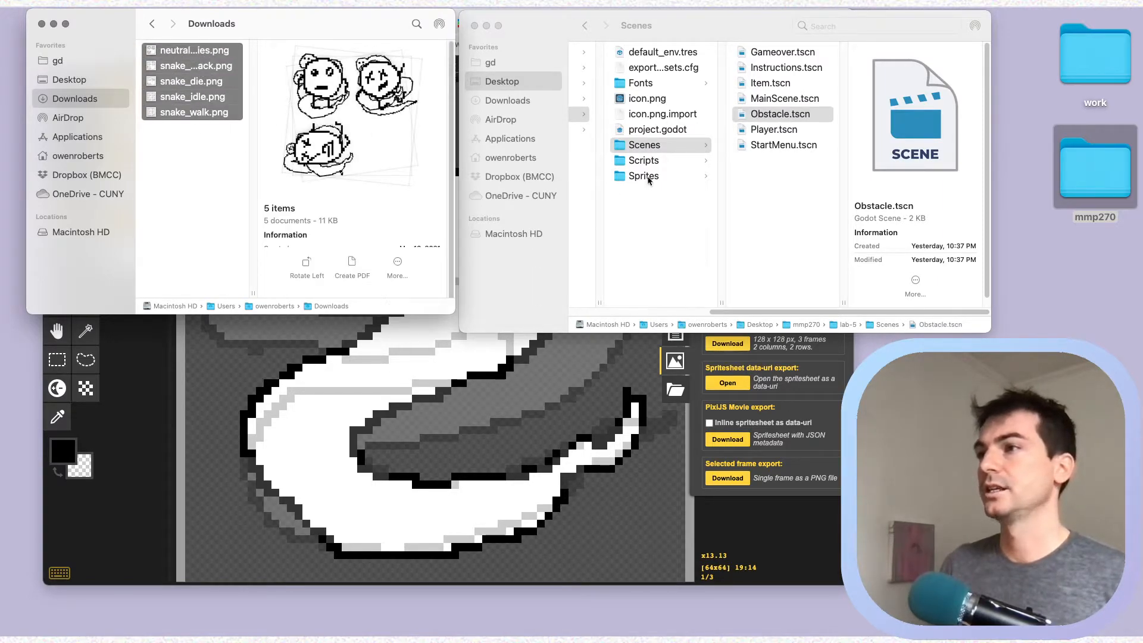
{"action": "left_click", "coordinate": [647, 176]}
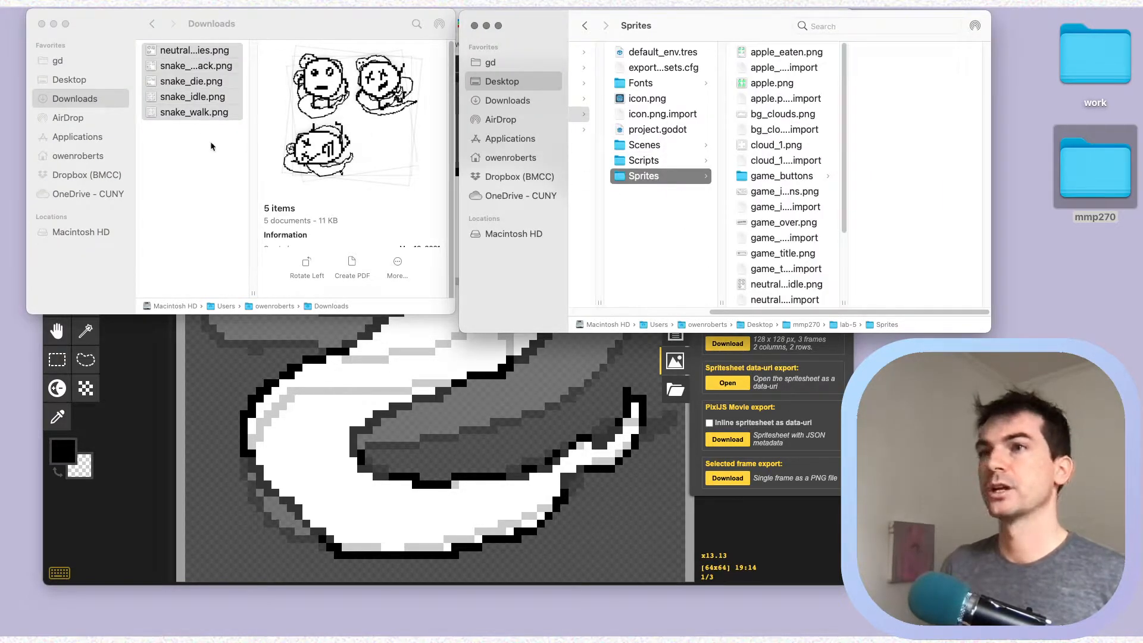
{"action": "left_click", "coordinate": [184, 160]}
{"action": "left_click_drag", "start_coordinate": [183, 161], "coordinate": [654, 176]}
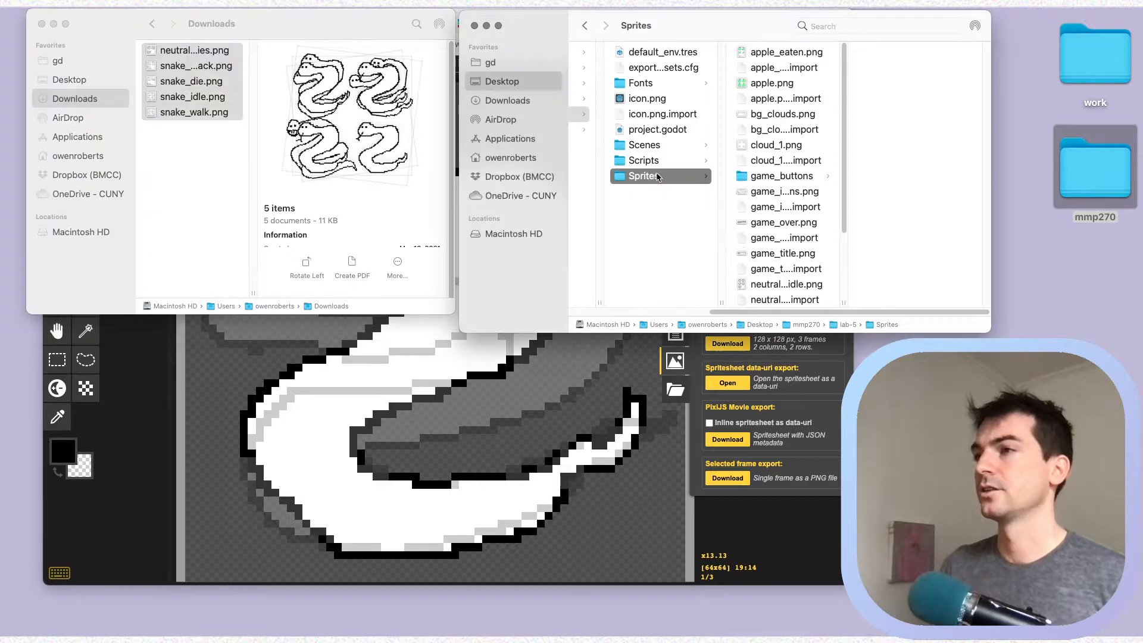
Reposition and enlarge the Sprites folder window and widen its file column to fit the full file names.
{"action": "scroll", "coordinate": [790, 157], "scroll_direction": "up", "scroll_amount": 5}
{"action": "scroll", "coordinate": [790, 156], "scroll_direction": "down", "scroll_amount": 5}
{"action": "left_click_drag", "start_coordinate": [713, 29], "coordinate": [468, 44]}
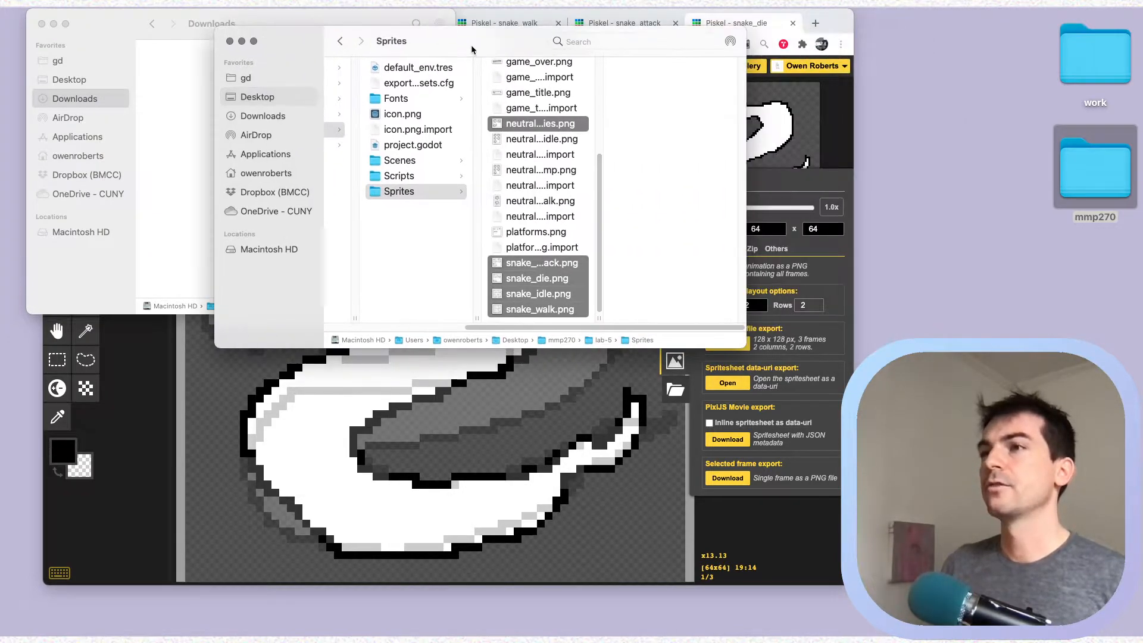
{"action": "left_click_drag", "start_coordinate": [600, 318], "coordinate": [762, 318]}
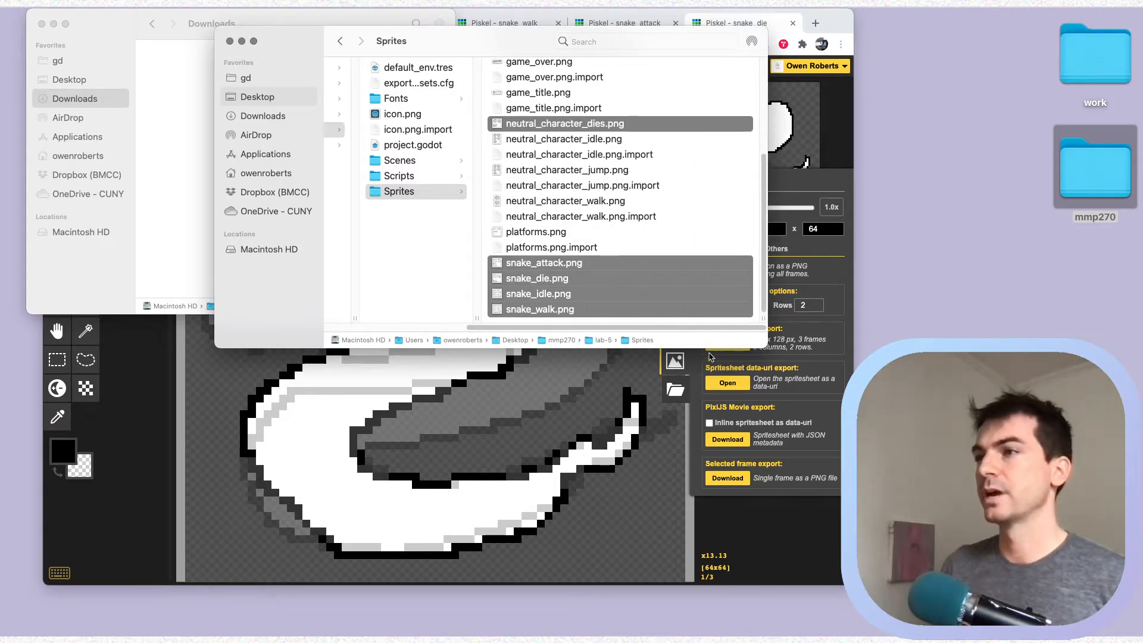
{"action": "left_click_drag", "start_coordinate": [714, 348], "coordinate": [715, 410]}
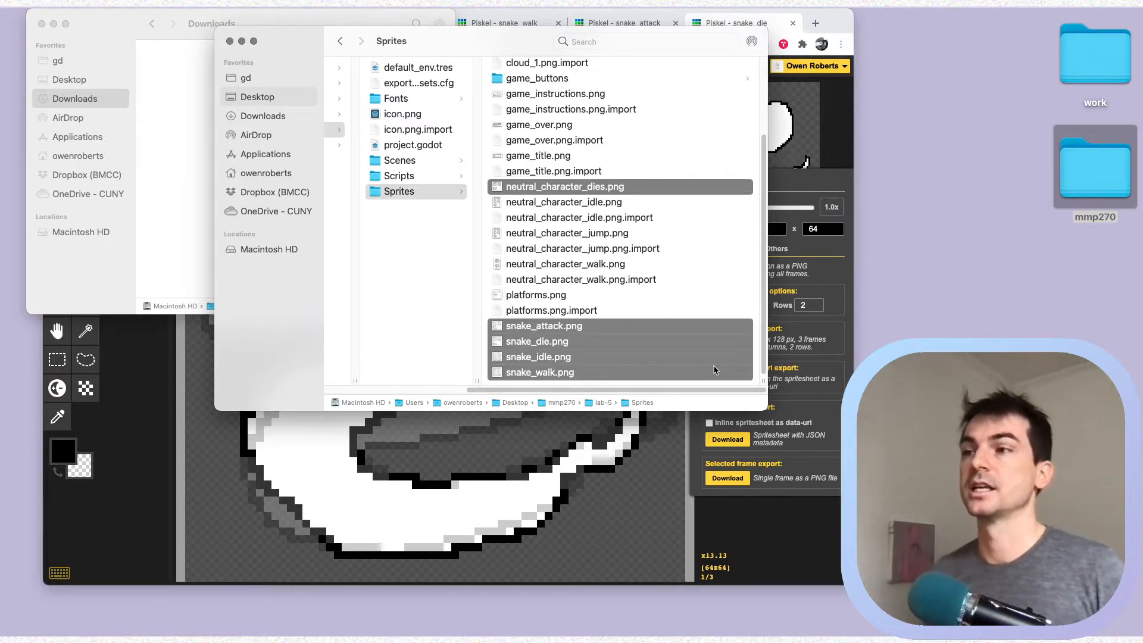
Preview the snake_attack, snake_die, snake_idle and snake_walk spritesheets in the Sprites folder.
{"action": "left_click", "coordinate": [530, 323]}
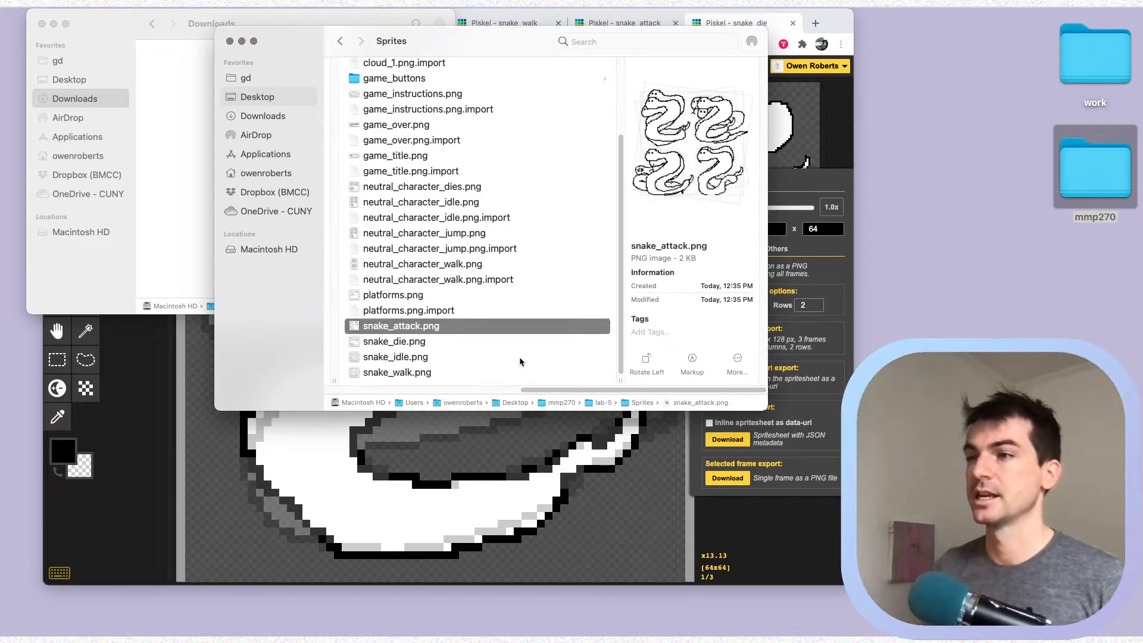
{"action": "left_click", "coordinate": [445, 343]}
{"action": "left_click", "coordinate": [420, 359]}
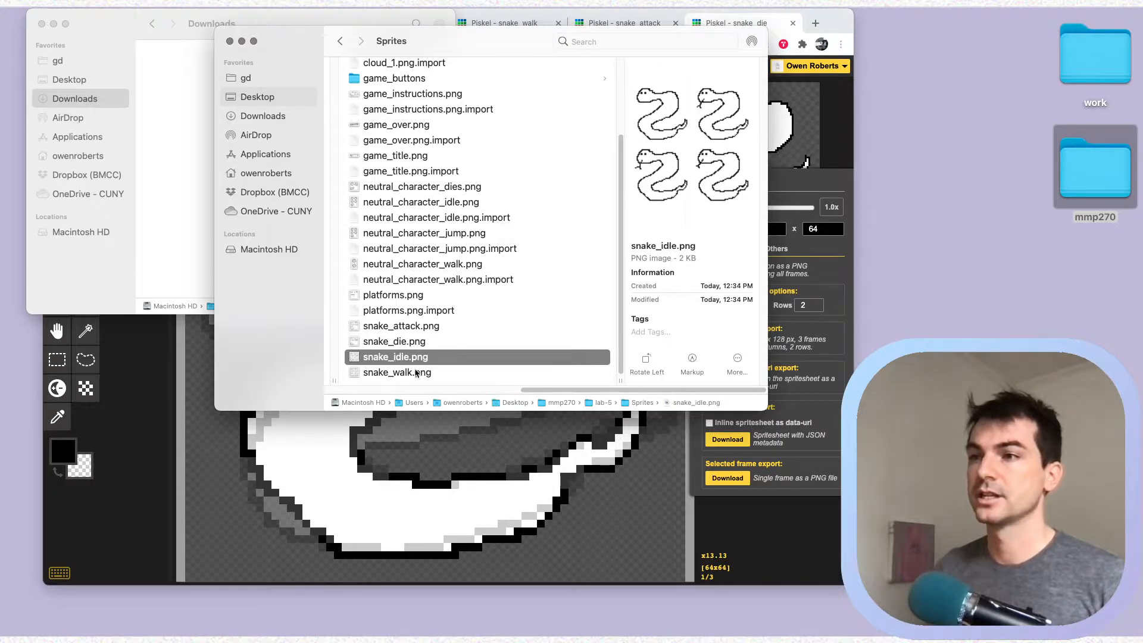
{"action": "left_click", "coordinate": [421, 373]}
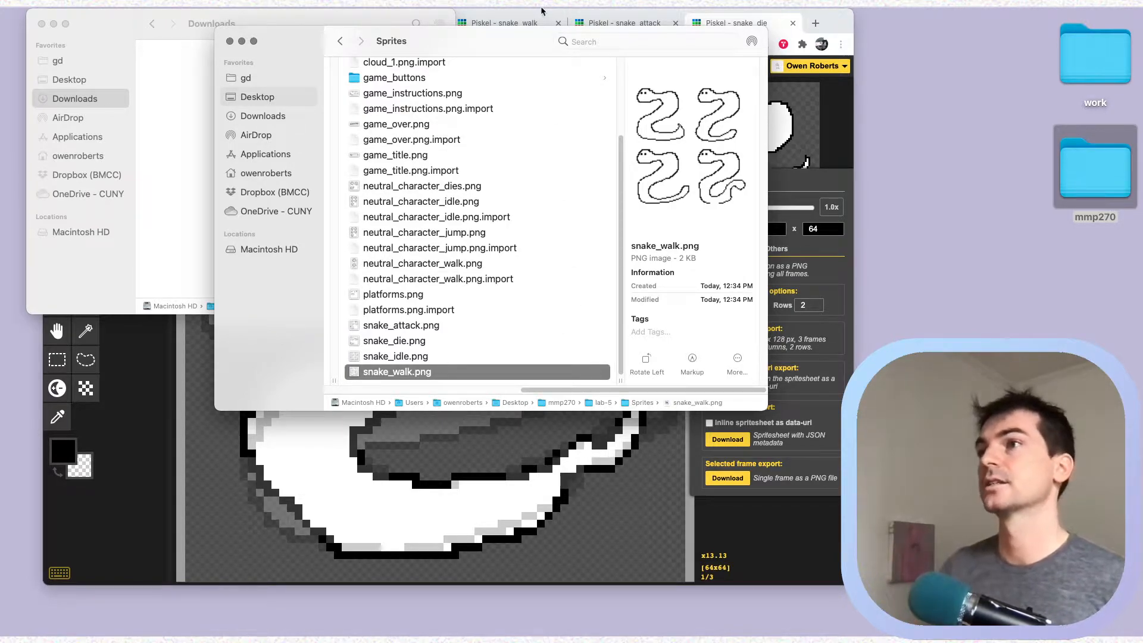
Open lab-5's project.godot in Godot and set the project name to lab-5-obstacles in the project settings.
{"action": "scroll", "coordinate": [572, 268], "scroll_direction": "left", "scroll_amount": 10}
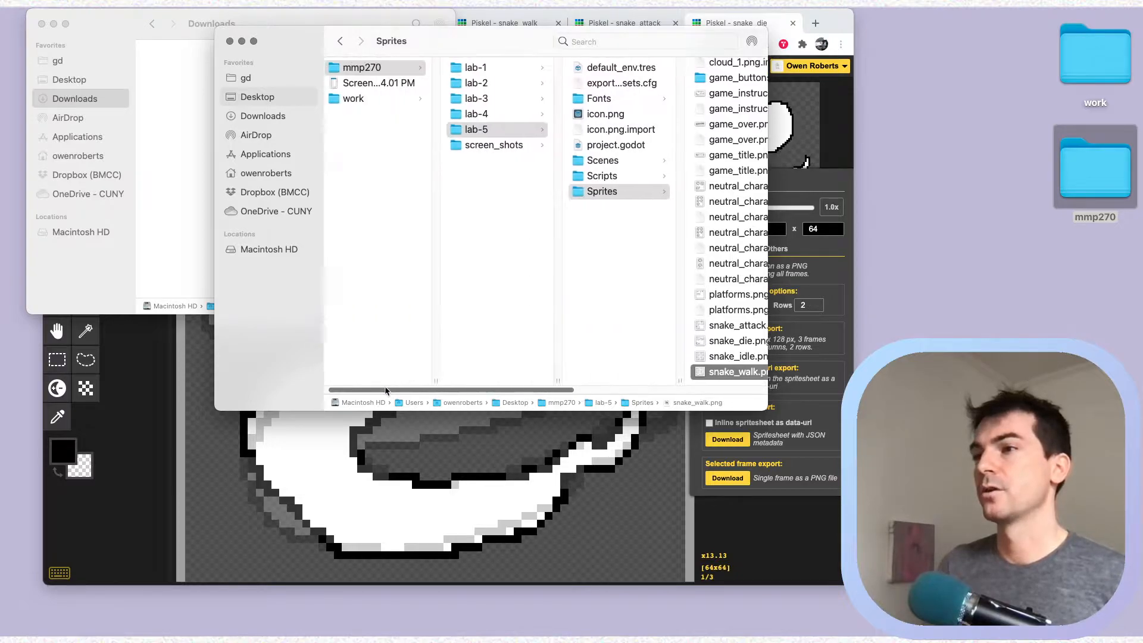
{"action": "double_click", "coordinate": [617, 145]}
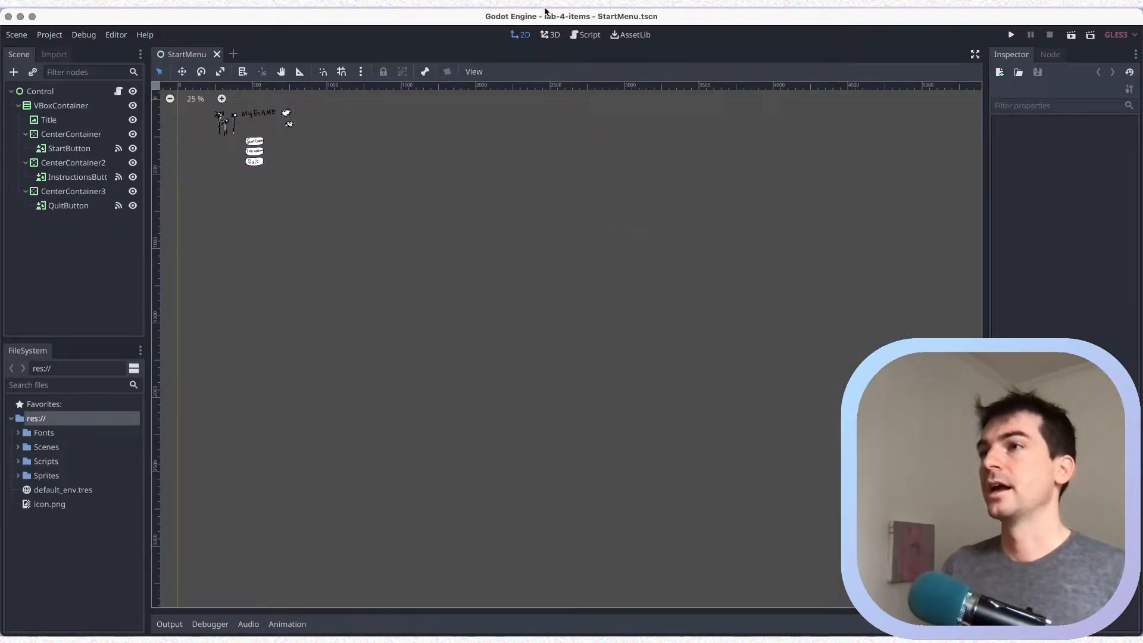
{"action": "left_click", "coordinate": [50, 35]}
{"action": "left_click", "coordinate": [67, 52]}
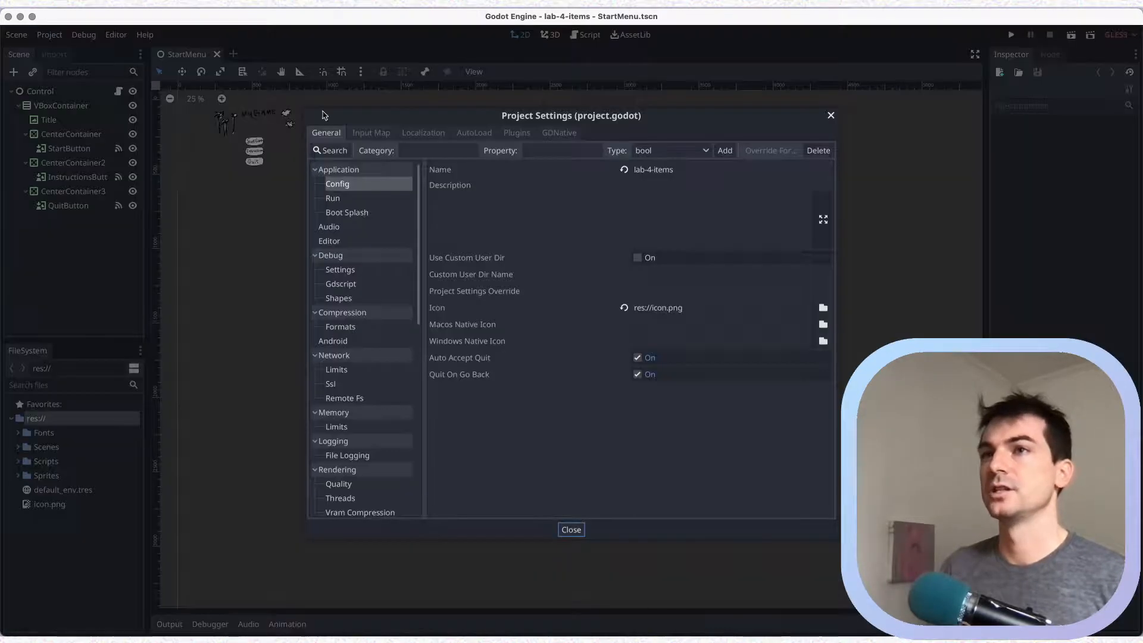
{"action": "left_click", "coordinate": [679, 170]}
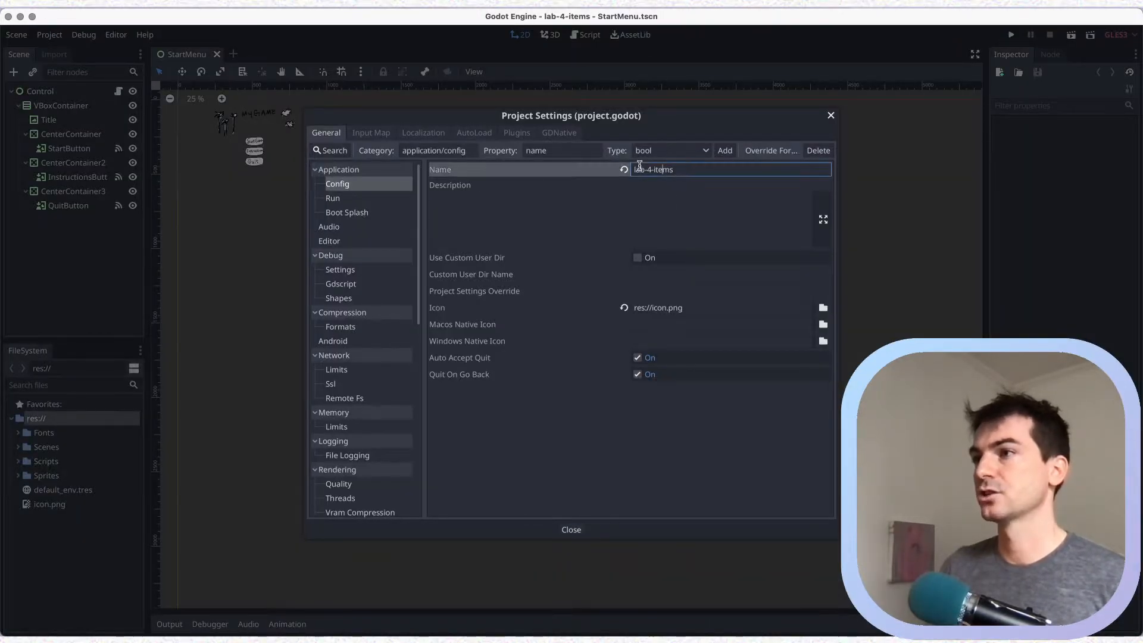
{"action": "left_click_drag", "start_coordinate": [645, 170], "coordinate": [699, 170]}
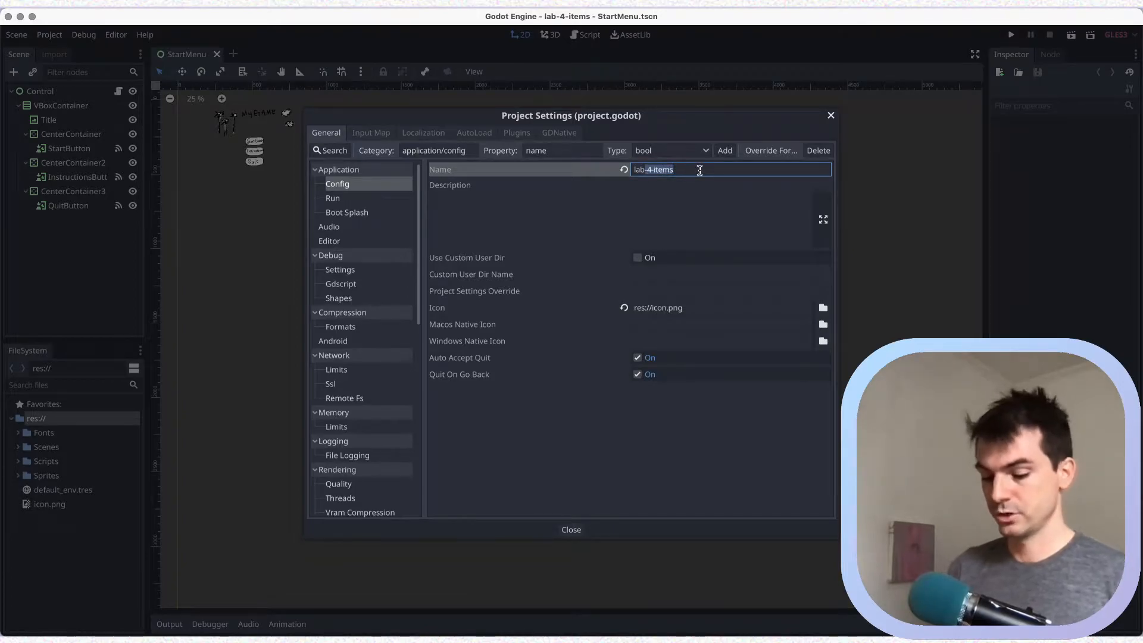
{"action": "key", "text": "BackSpace"}
{"action": "type", "text": "5-"}
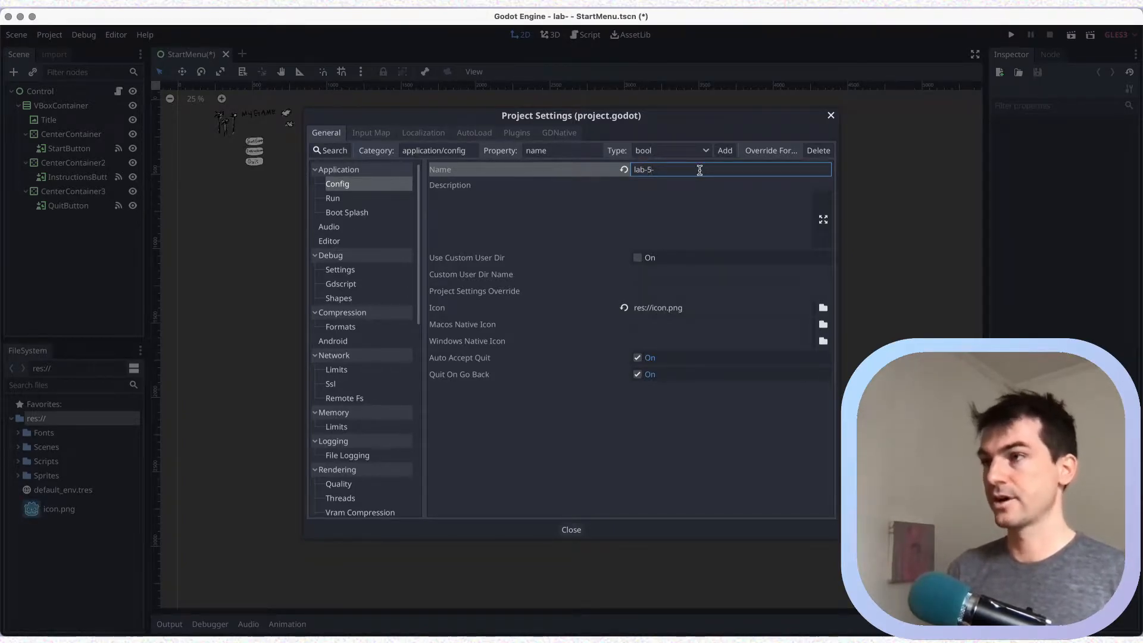
{"action": "type", "text": "obstacles"}
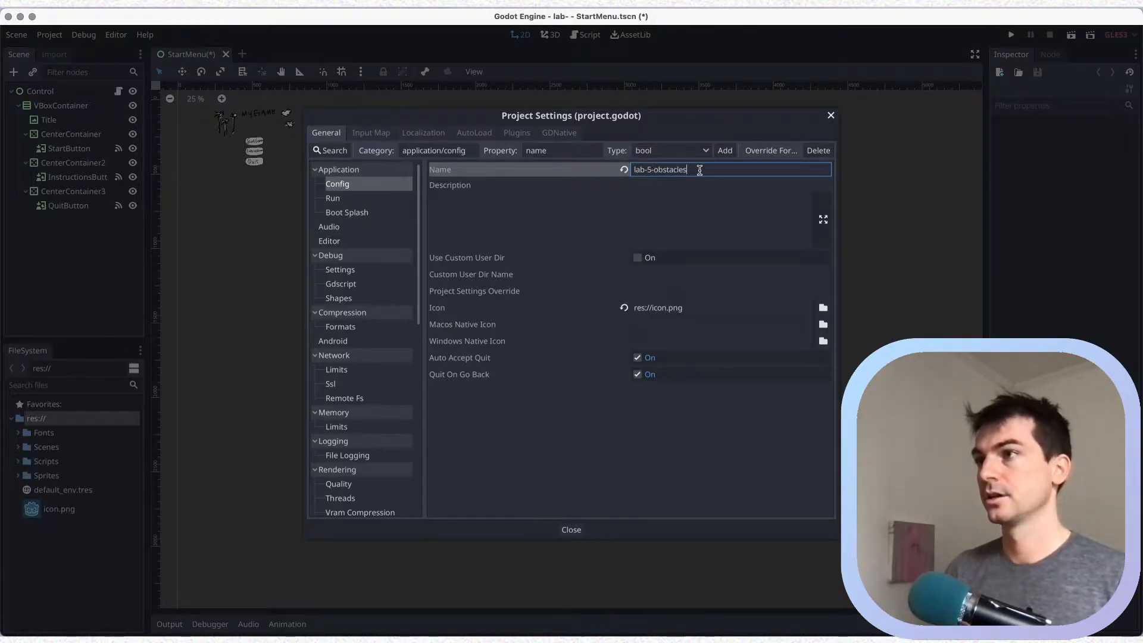
Confirm the new project name, close the project settings and save the StartMenu scene.
{"action": "key", "text": "Return"}
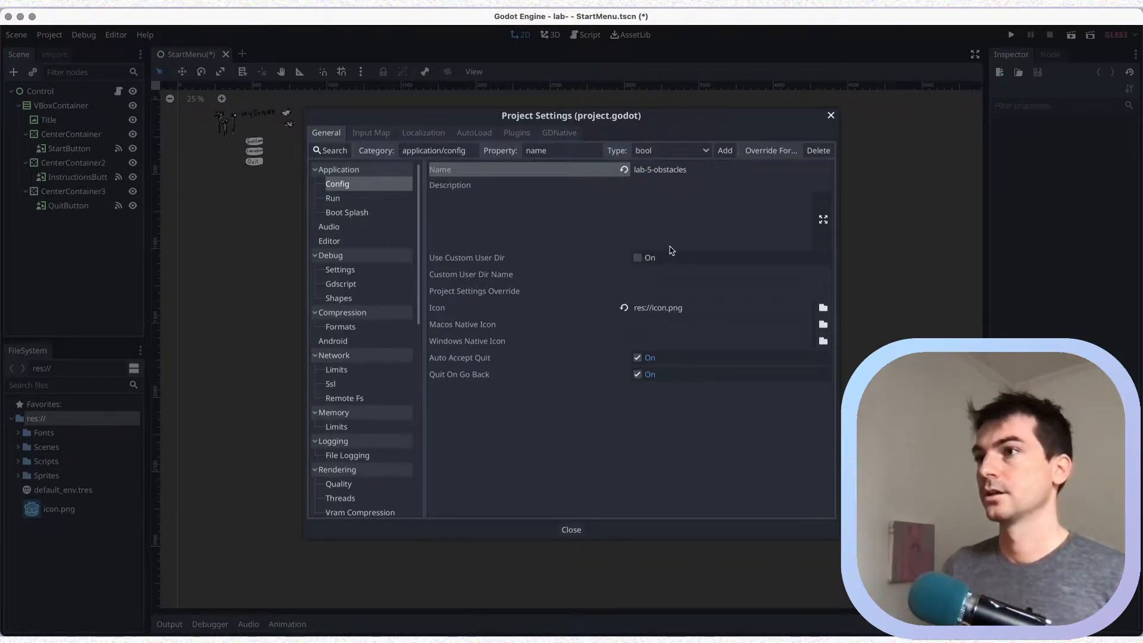
{"action": "left_click", "coordinate": [572, 529]}
{"action": "key", "text": "super+s"}
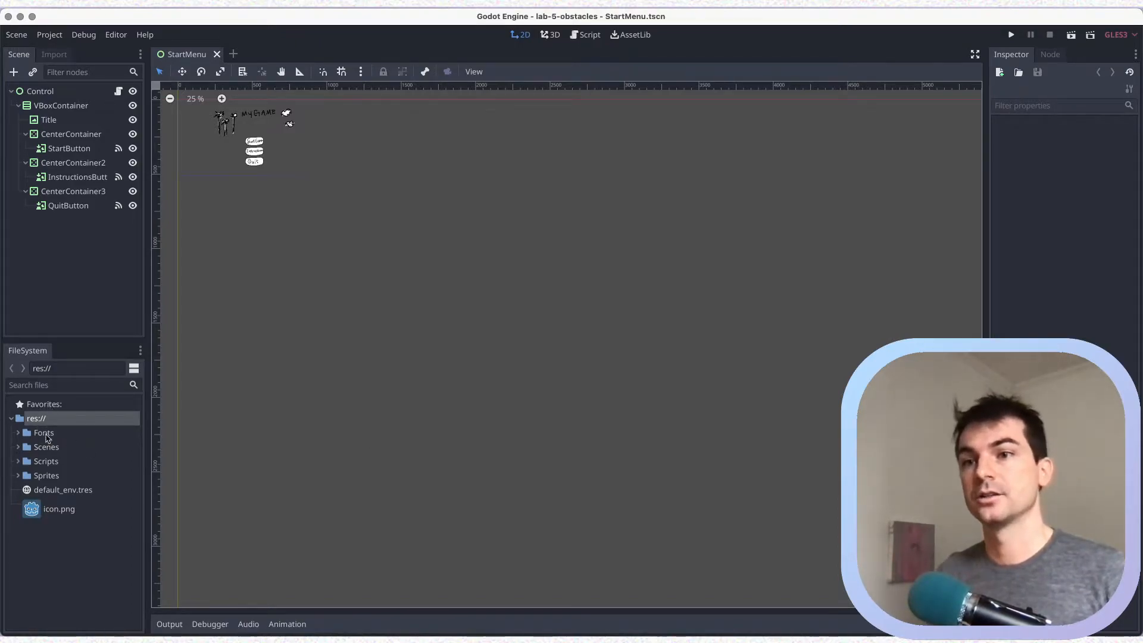
Open the Player scene from the Scenes folder and check which animations its AnimationPlayer contains.
{"action": "left_click", "coordinate": [18, 447]}
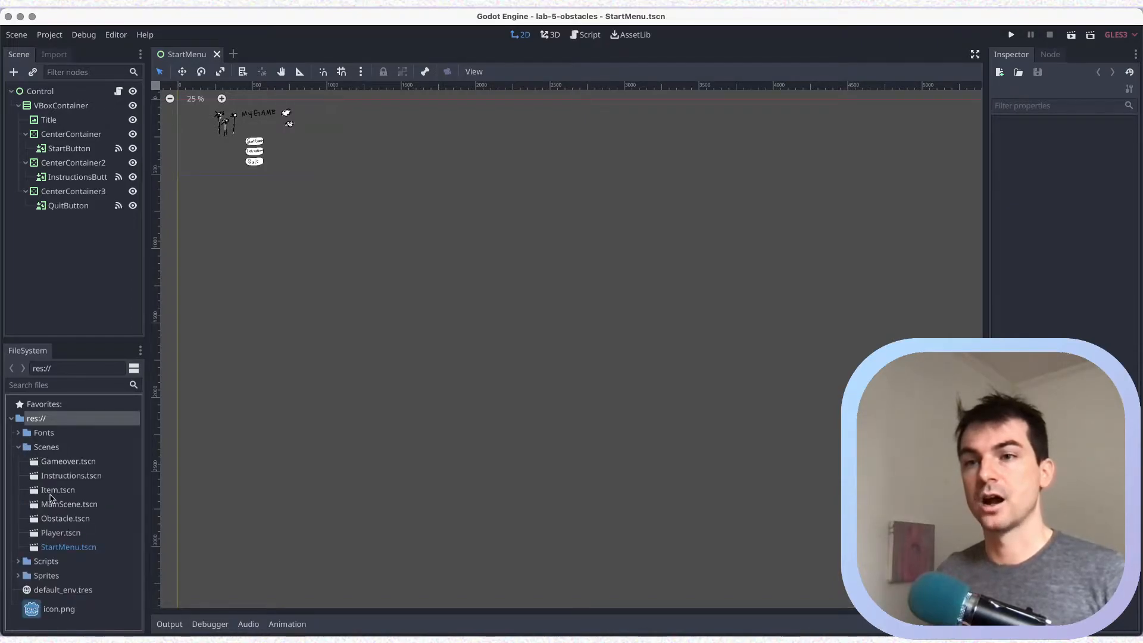
{"action": "double_click", "coordinate": [67, 534]}
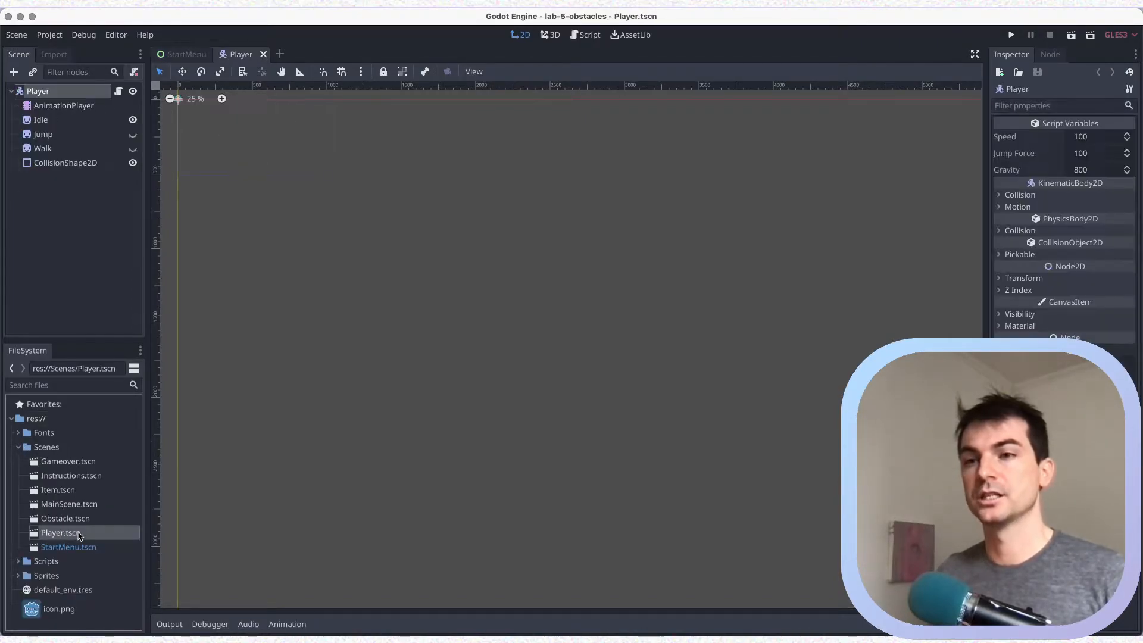
{"action": "left_click", "coordinate": [64, 106]}
{"action": "left_click", "coordinate": [376, 495]}
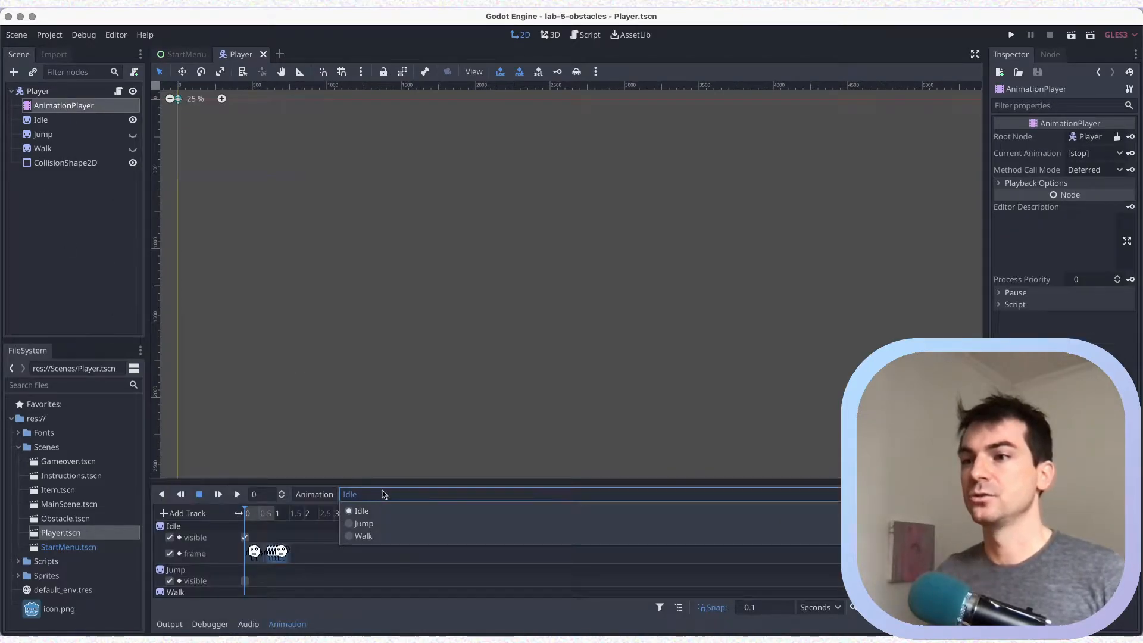
{"action": "left_click", "coordinate": [384, 494]}
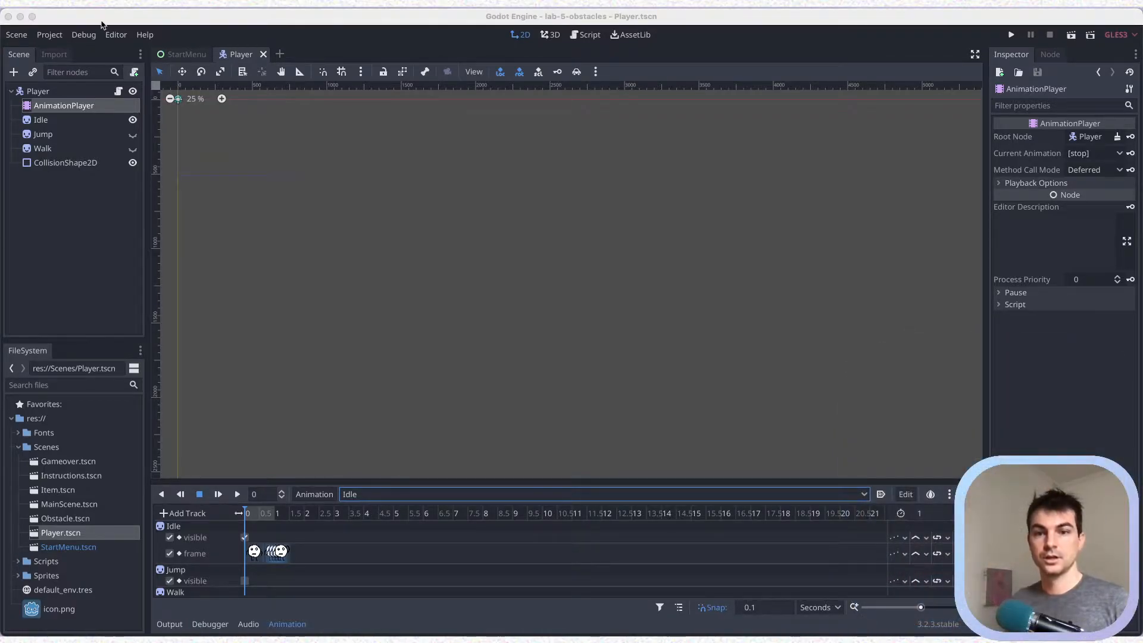
Add a Sprite node as a child of the Player node.
{"action": "left_click", "coordinate": [60, 205]}
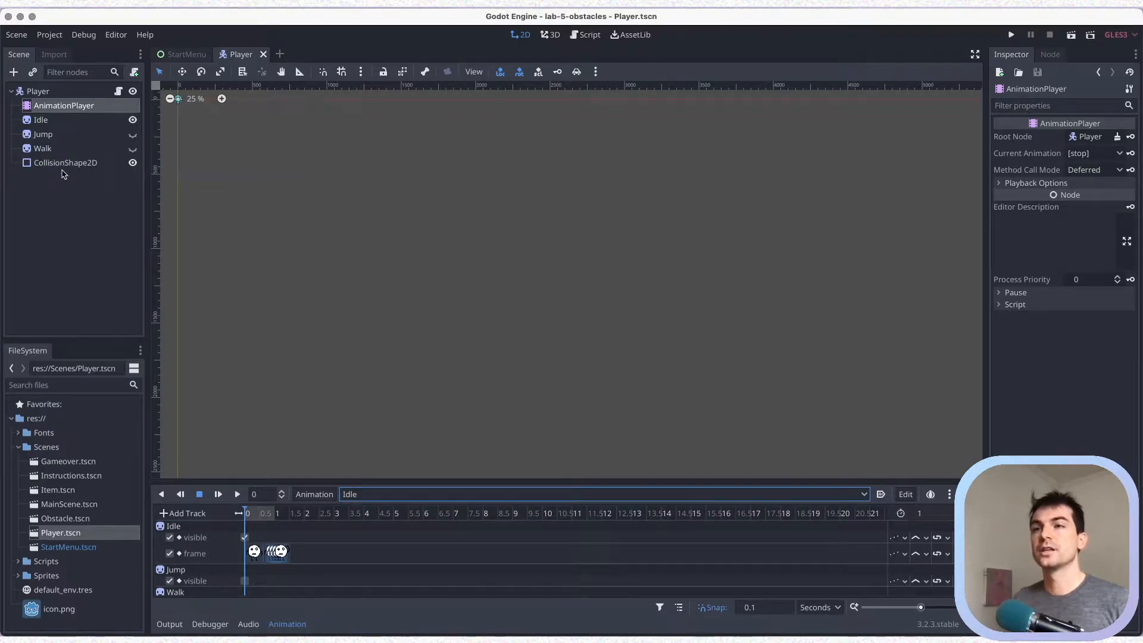
{"action": "left_click", "coordinate": [50, 150]}
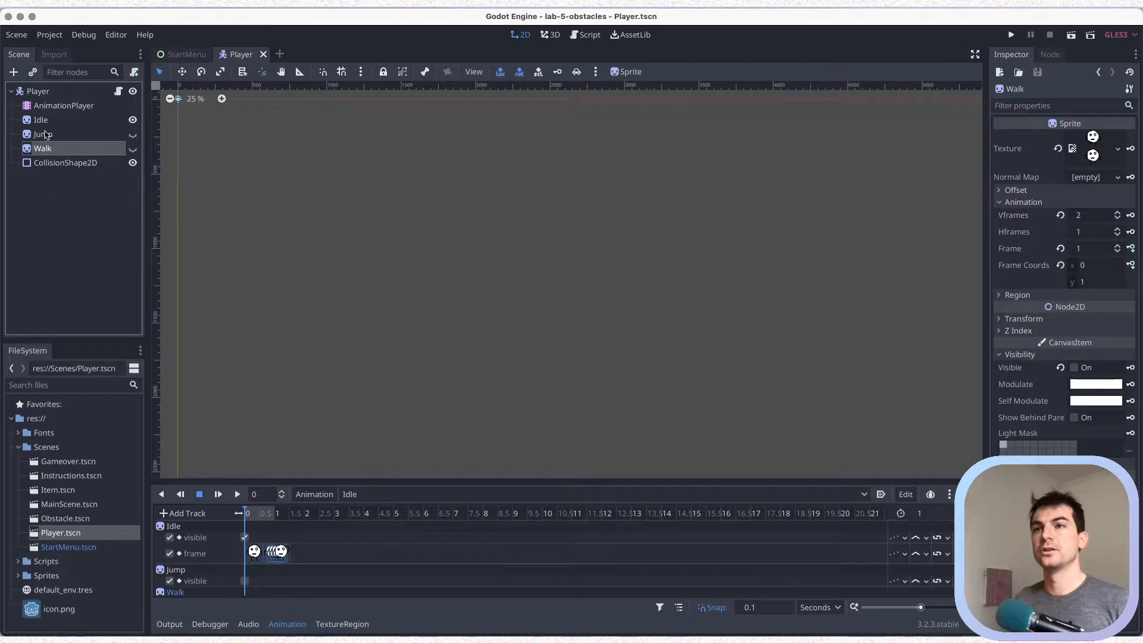
{"action": "left_click", "coordinate": [44, 92]}
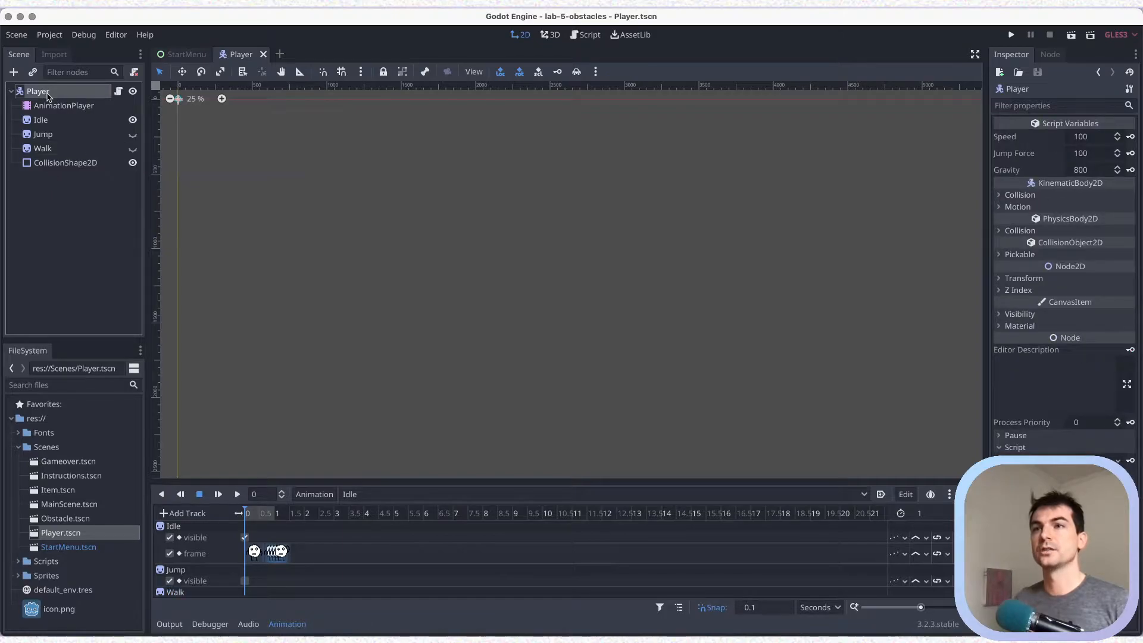
{"action": "left_click", "coordinate": [14, 73]}
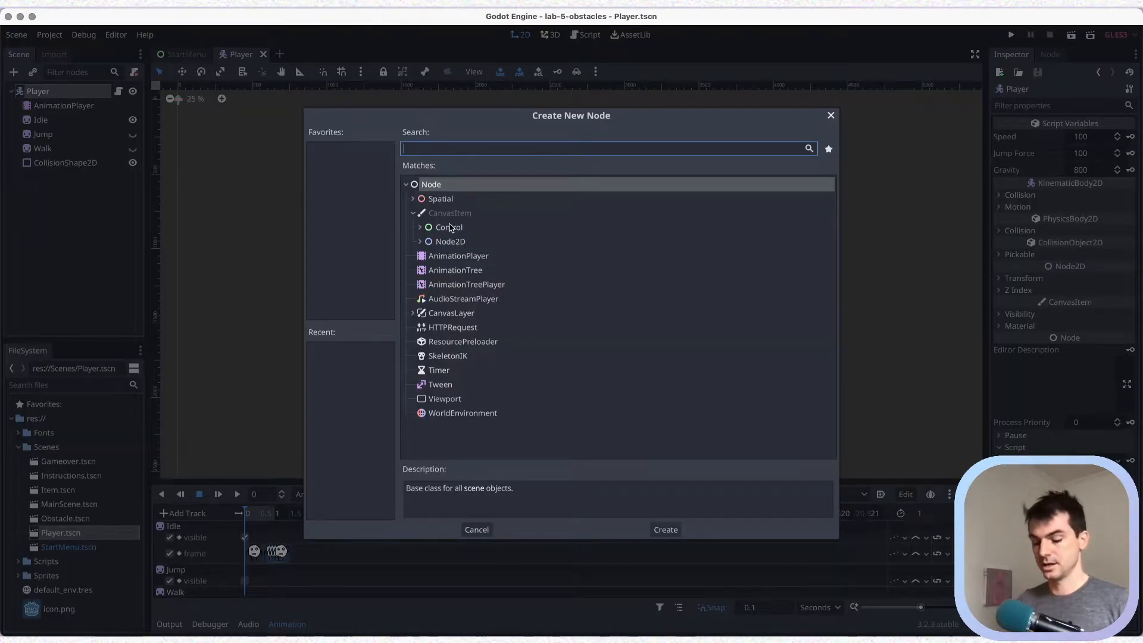
{"action": "type", "text": "sprite"}
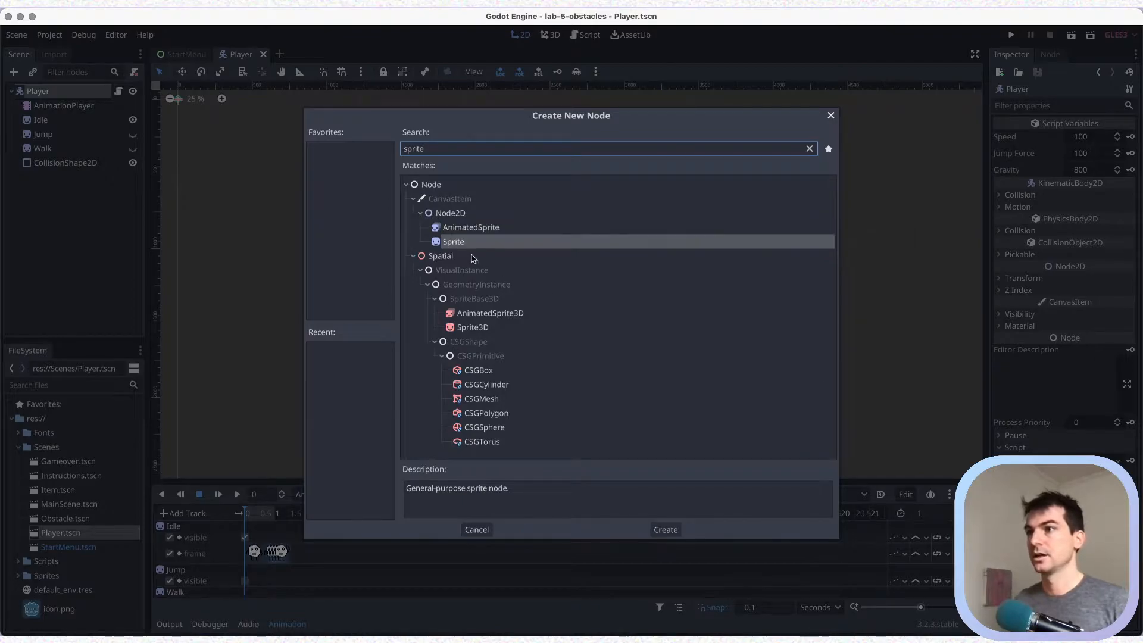
{"action": "left_click", "coordinate": [458, 243]}
{"action": "left_click", "coordinate": [671, 530]}
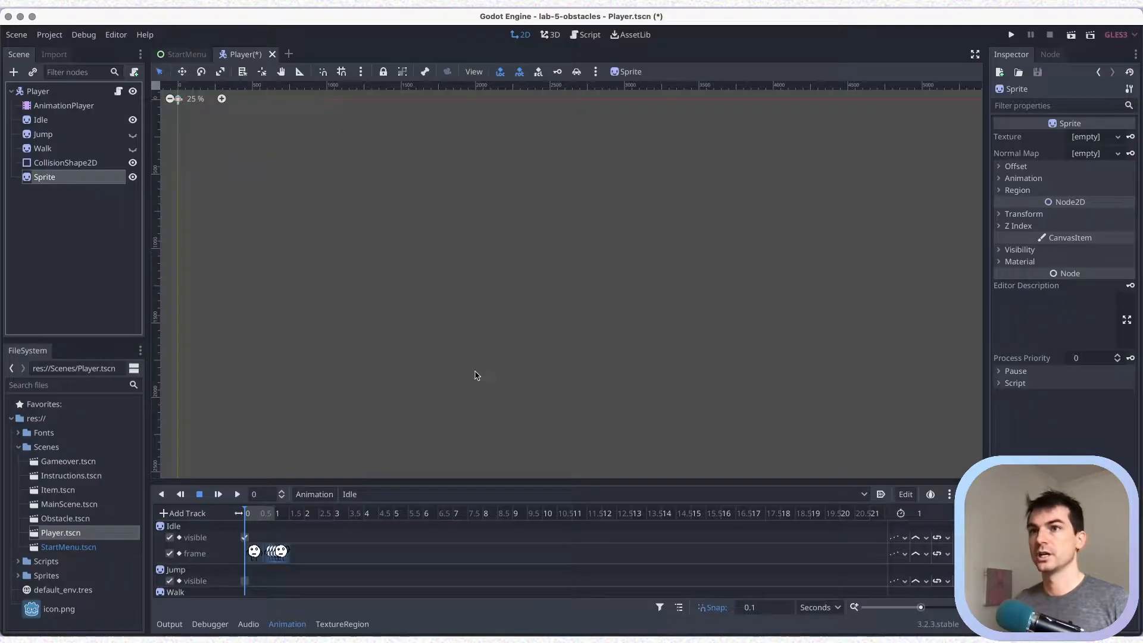
Rename the new Sprite node Die and place it between Walk and CollisionShape2D.
{"action": "double_click", "coordinate": [54, 178]}
{"action": "type", "text": "Die"}
{"action": "key", "text": "Return"}
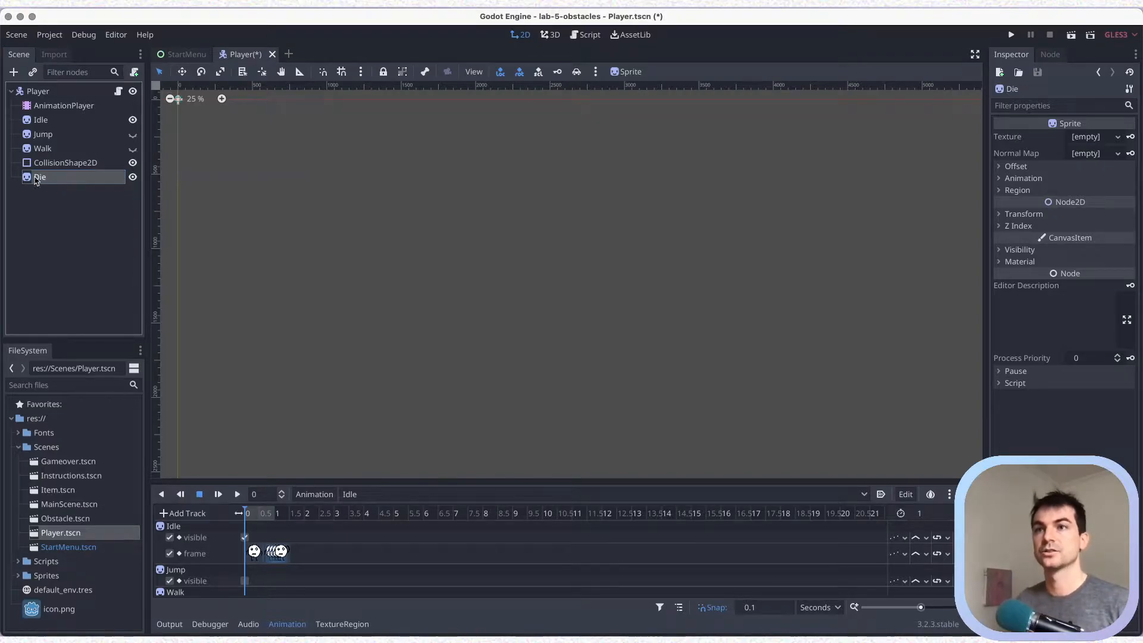
{"action": "left_click_drag", "start_coordinate": [41, 182], "coordinate": [40, 158]}
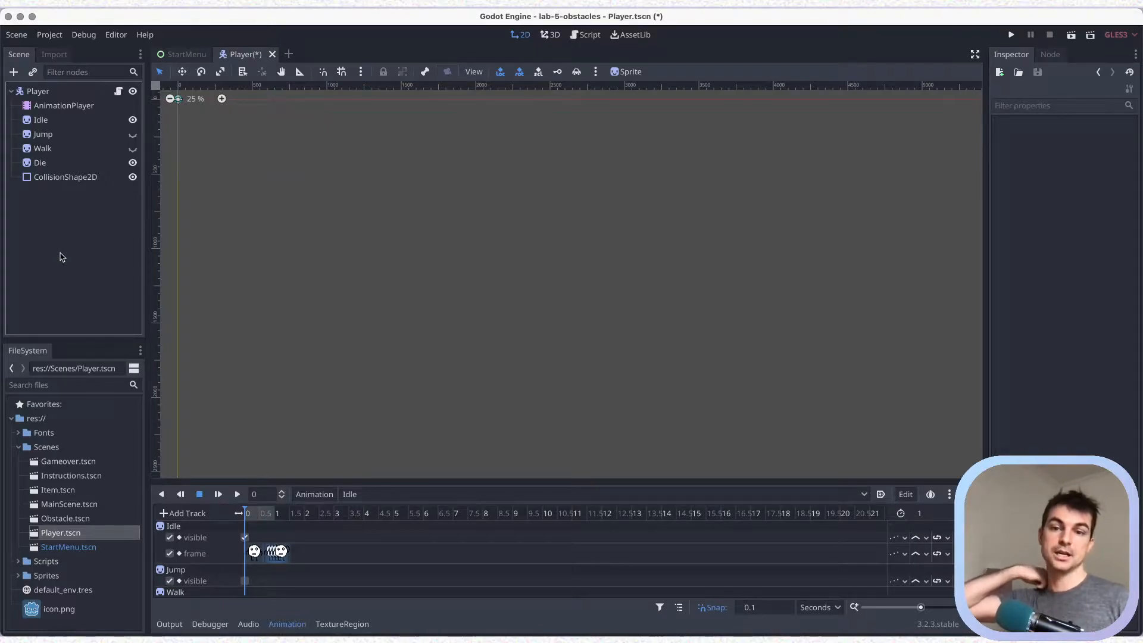
Review the Player.gd script down to the enemy_collision function and its line that plays the Die animation.
{"action": "left_click", "coordinate": [67, 163]}
{"action": "left_click", "coordinate": [585, 35]}
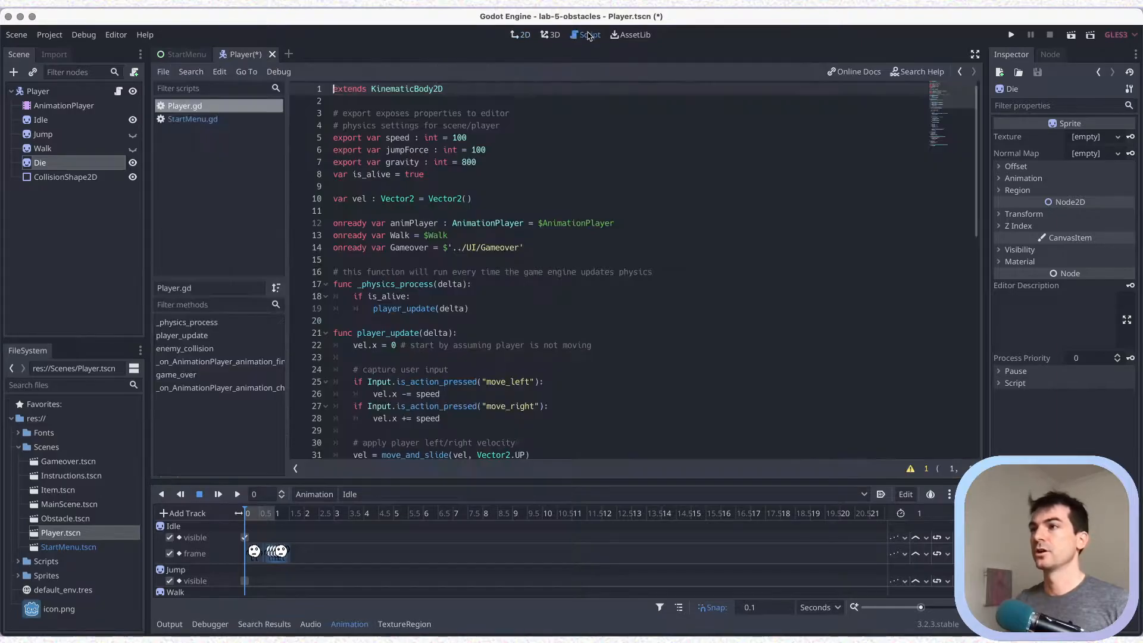
{"action": "scroll", "coordinate": [409, 155], "scroll_direction": "down", "scroll_amount": 12}
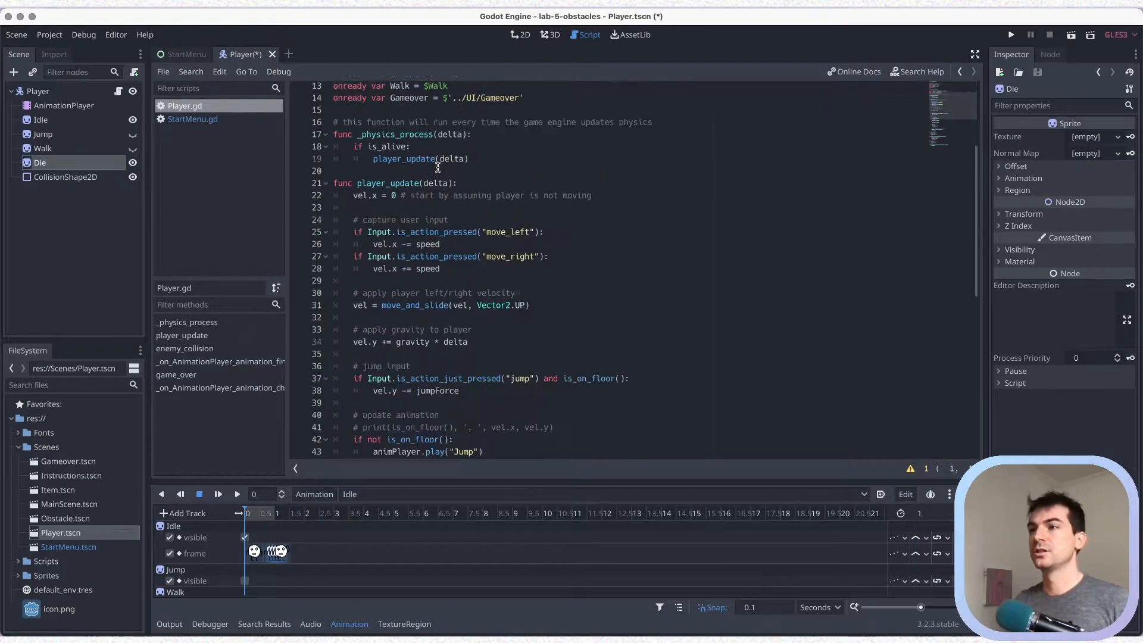
{"action": "scroll", "coordinate": [523, 235], "scroll_direction": "down", "scroll_amount": 2}
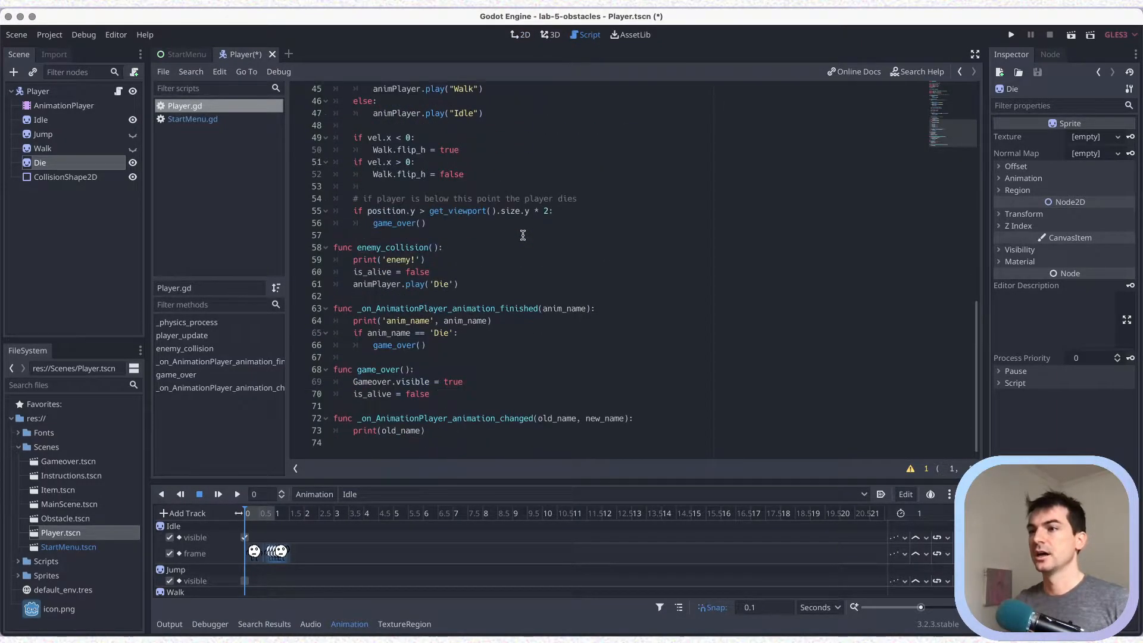
{"action": "left_click_drag", "start_coordinate": [355, 284], "coordinate": [478, 284]}
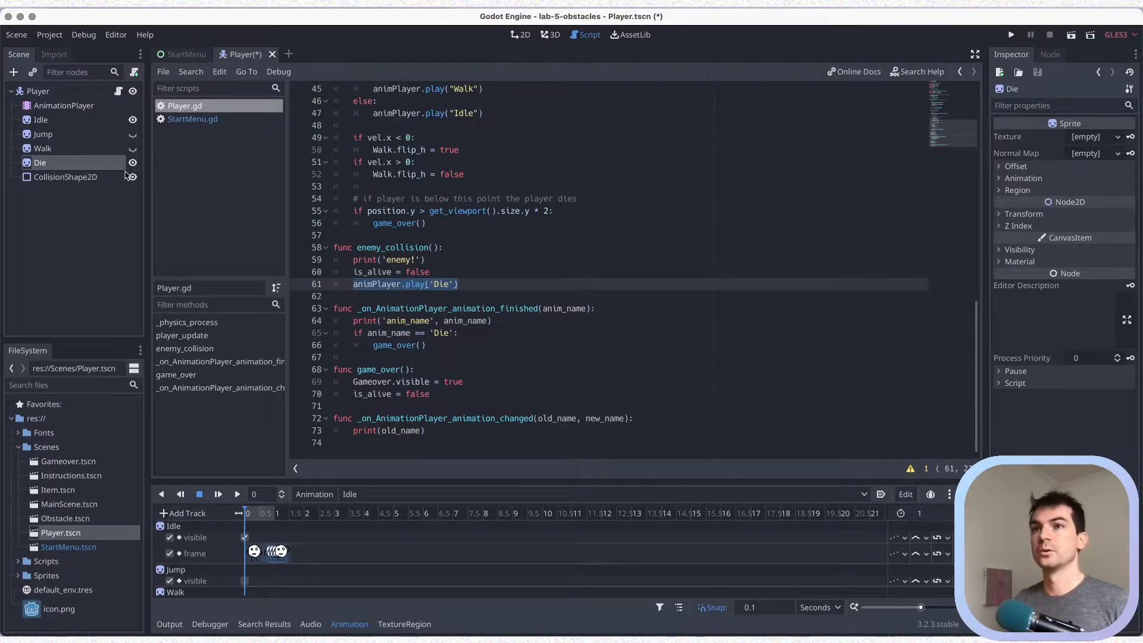
Save the Player scene and create a new animation named Die in its AnimationPlayer.
{"action": "left_click", "coordinate": [39, 94]}
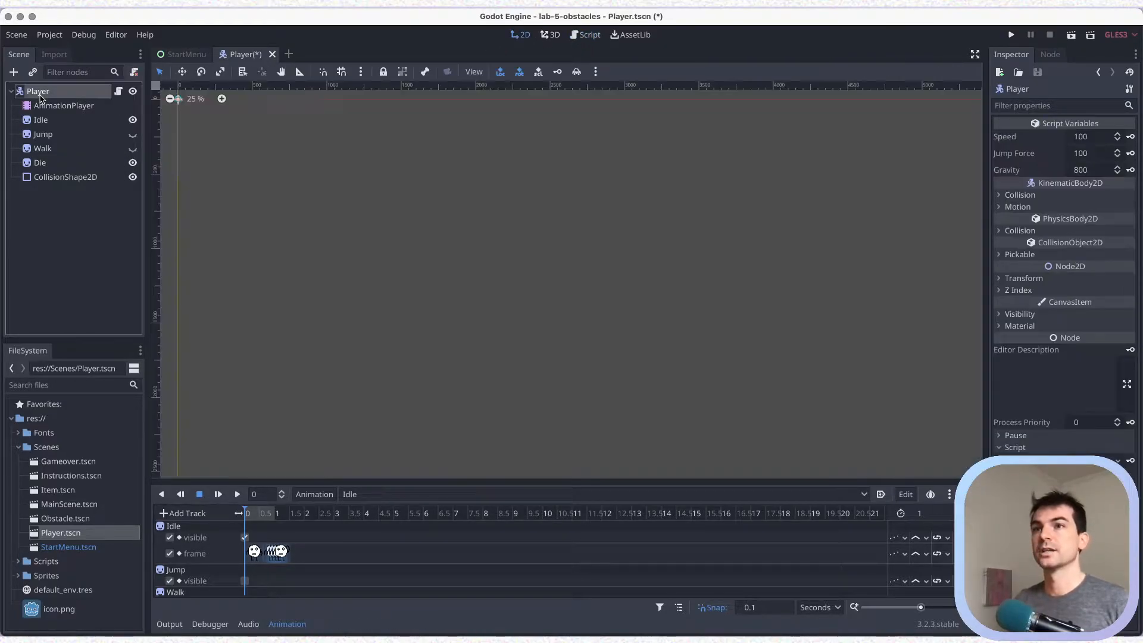
{"action": "key", "text": "super+s"}
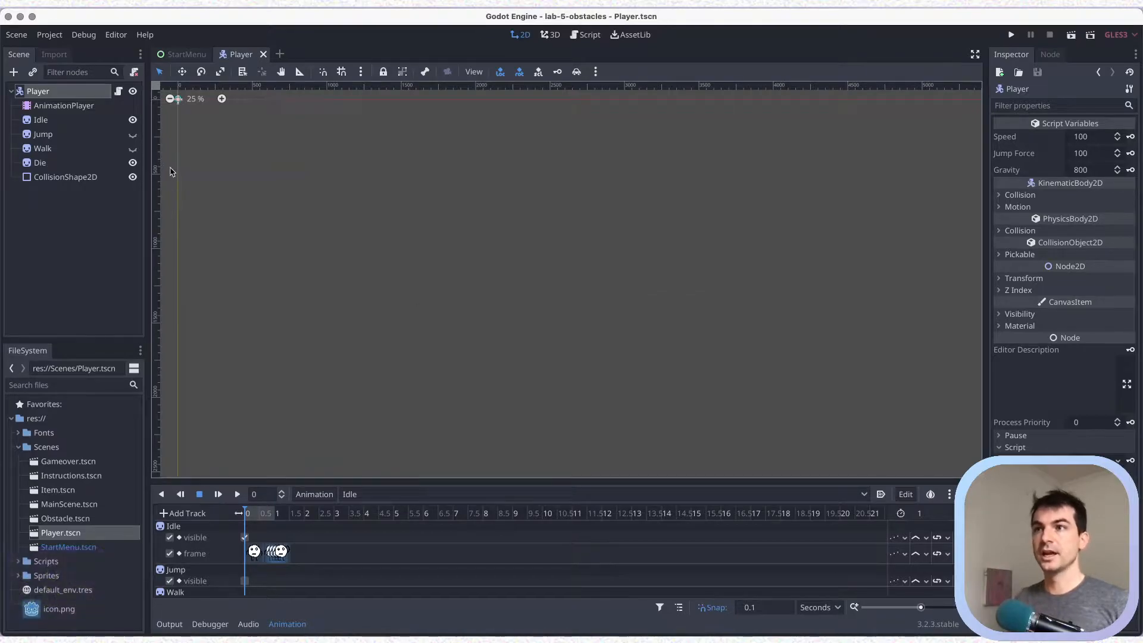
{"action": "scroll", "coordinate": [515, 325], "scroll_direction": "left", "scroll_amount": 5}
{"action": "scroll", "coordinate": [516, 325], "scroll_direction": "up", "scroll_amount": 3}
{"action": "scroll", "coordinate": [445, 247], "scroll_direction": "up", "scroll_amount": 15}
{"action": "scroll", "coordinate": [445, 247], "scroll_direction": "left", "scroll_amount": 3}
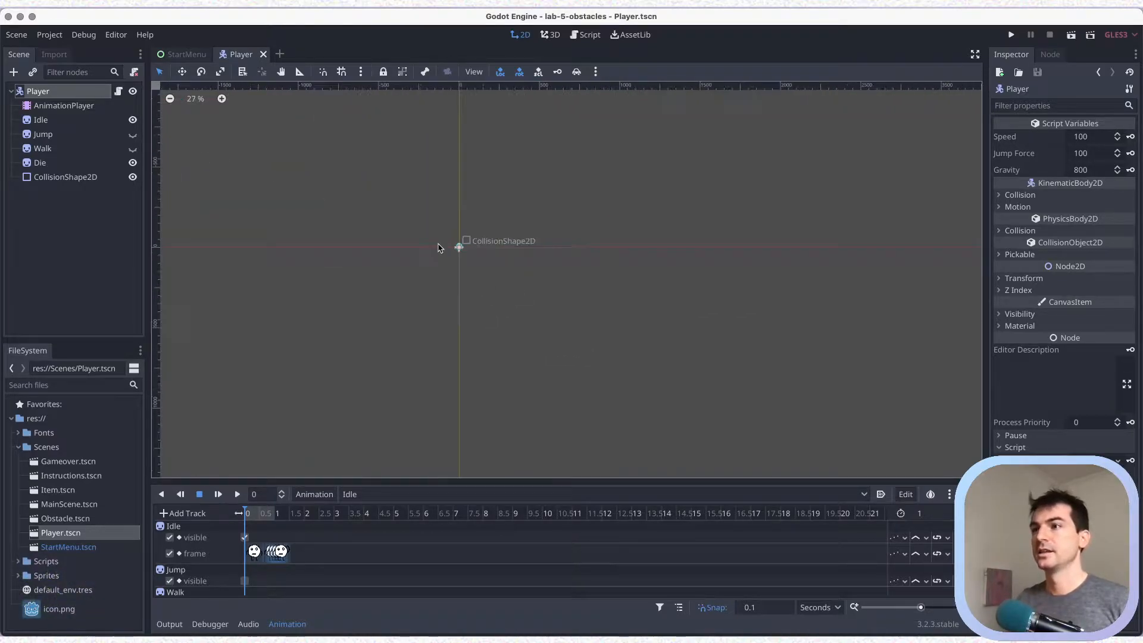
{"action": "scroll", "coordinate": [447, 248], "scroll_direction": "up", "scroll_amount": 10}
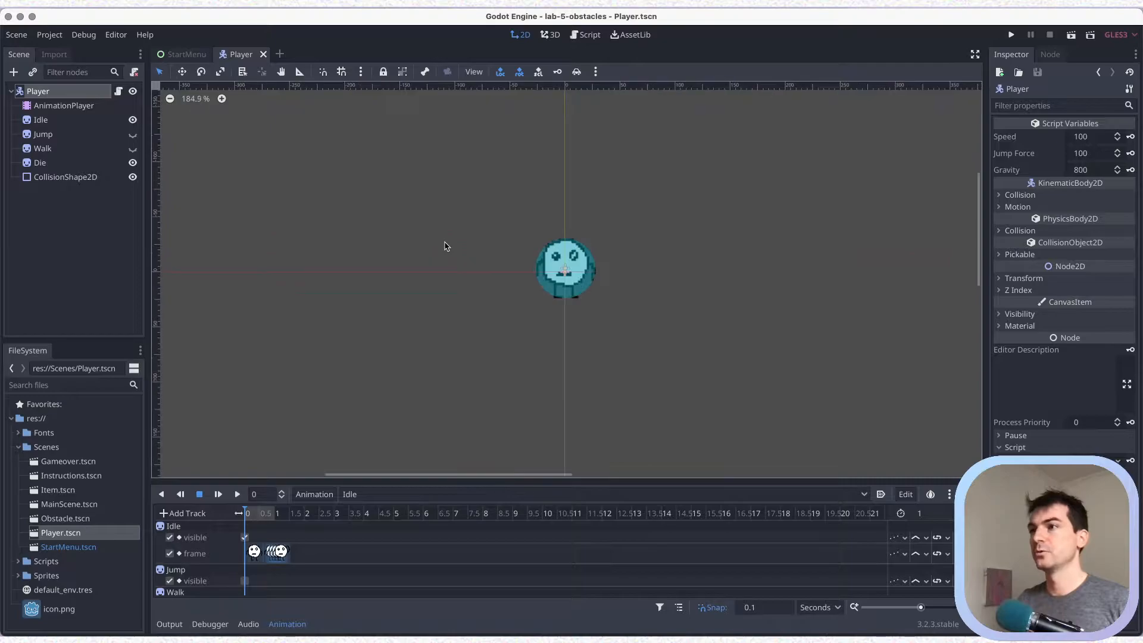
{"action": "scroll", "coordinate": [359, 252], "scroll_direction": "right", "scroll_amount": 3}
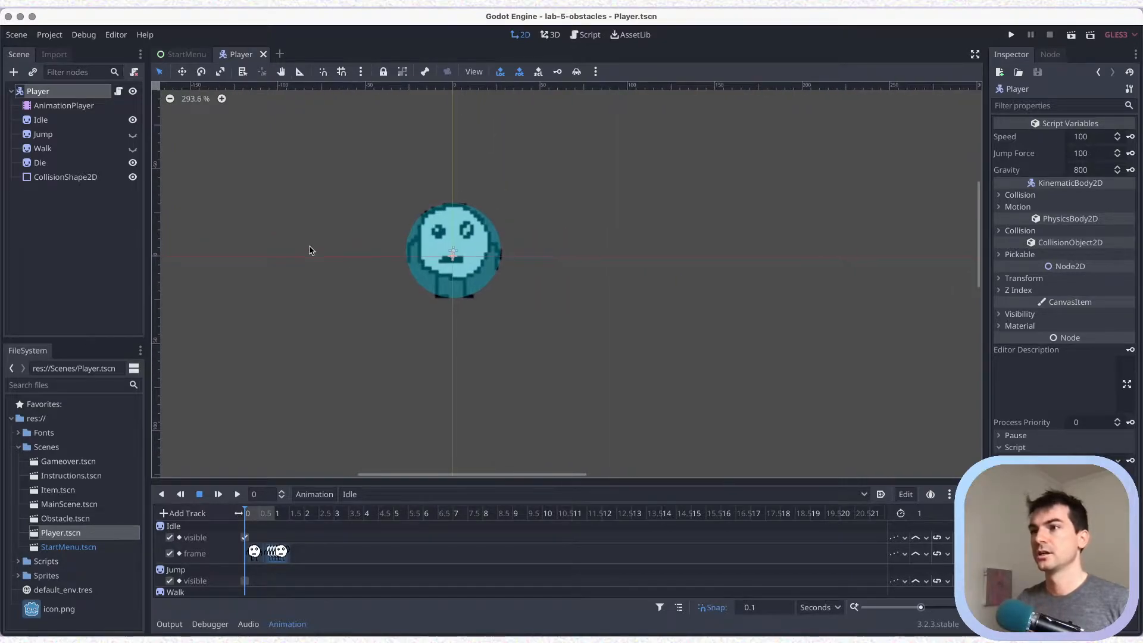
{"action": "scroll", "coordinate": [310, 250], "scroll_direction": "up", "scroll_amount": 1}
{"action": "left_click", "coordinate": [314, 494]}
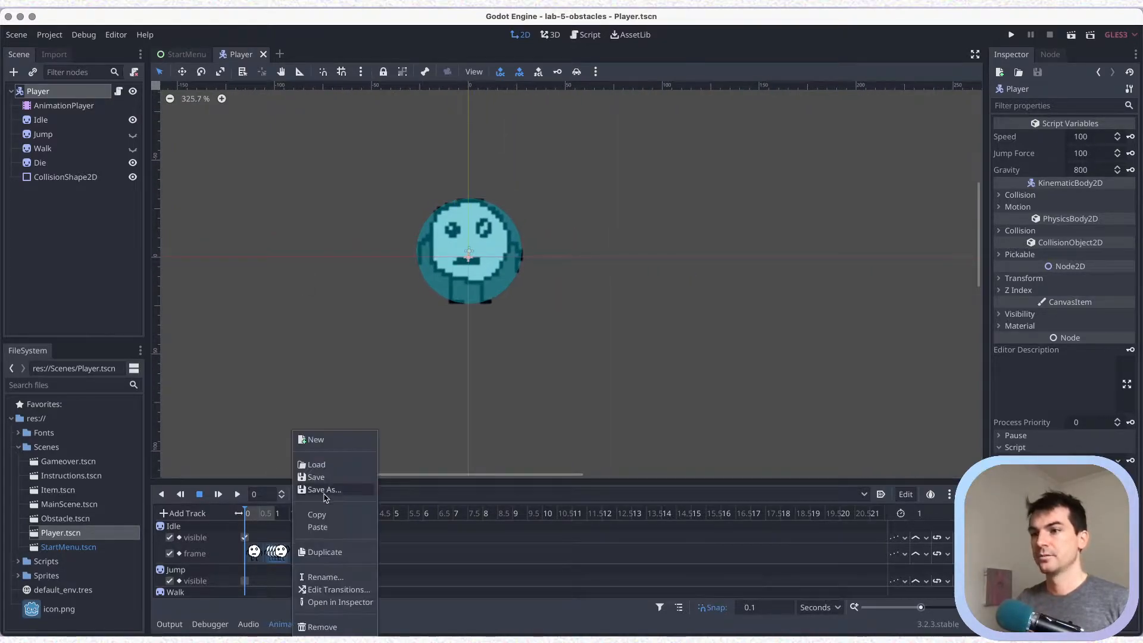
{"action": "left_click", "coordinate": [315, 440]}
{"action": "type", "text": "Die"}
{"action": "key", "text": "Return"}
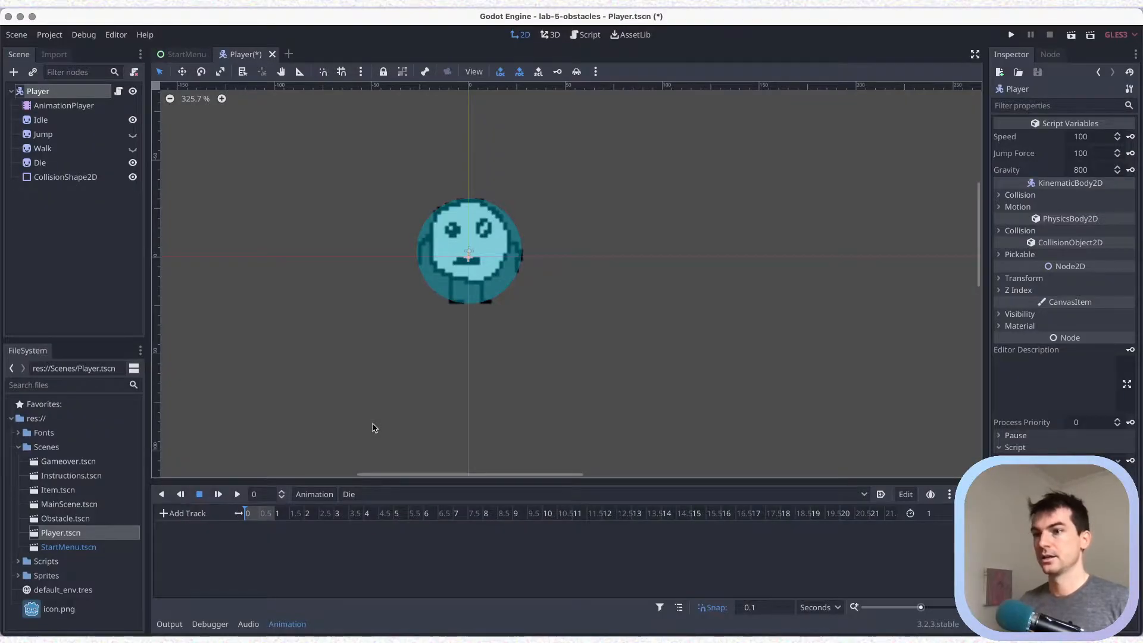
Hide the Idle sprite, save the scene, and load neutral_character_dies.png from Sprites as the Die sprite's texture.
{"action": "left_click", "coordinate": [136, 121]}
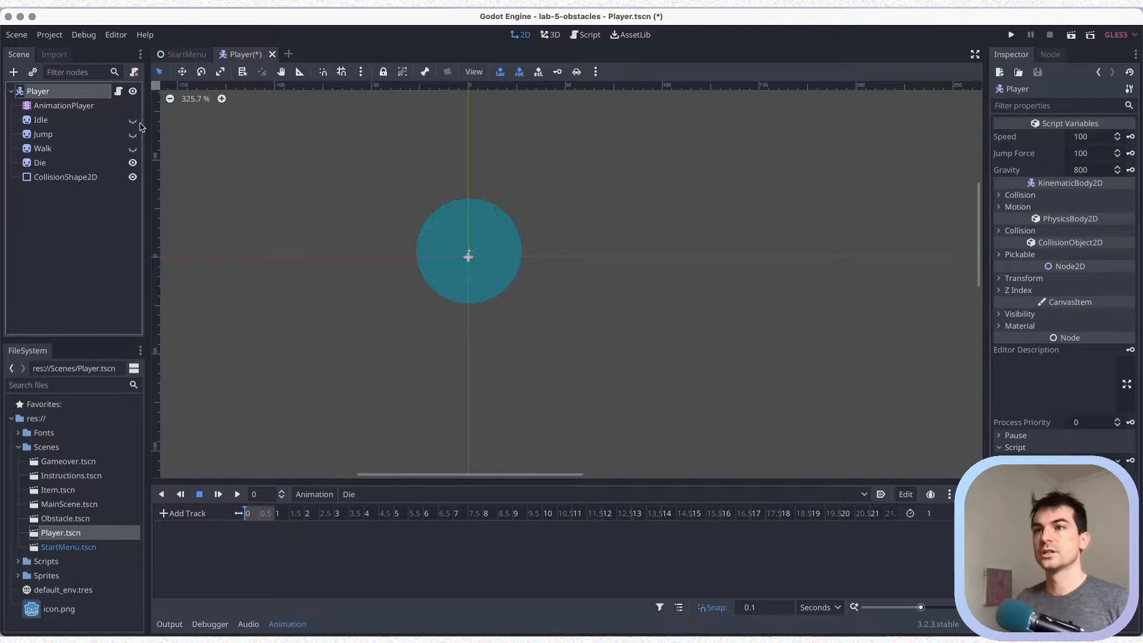
{"action": "key", "text": "super+s"}
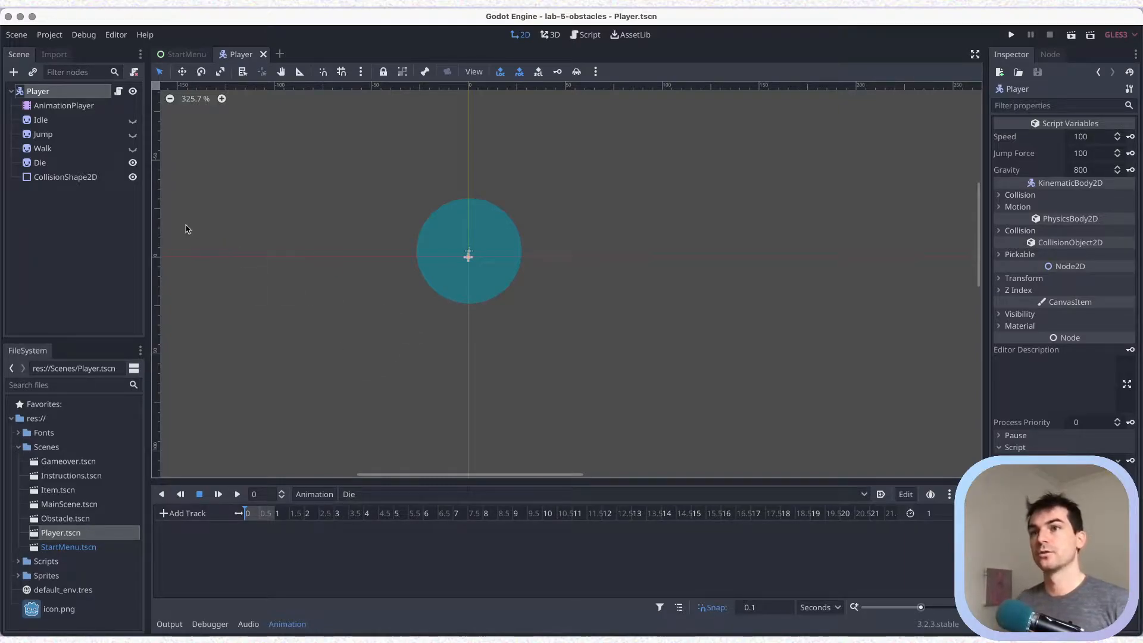
{"action": "left_click", "coordinate": [49, 165]}
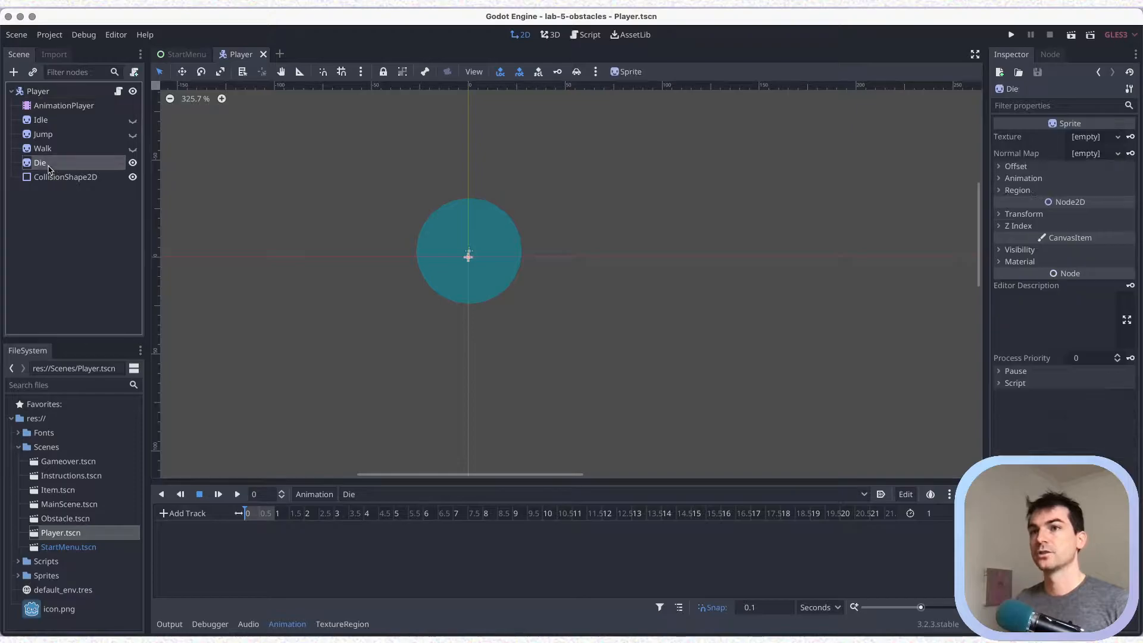
{"action": "left_click", "coordinate": [1119, 138]}
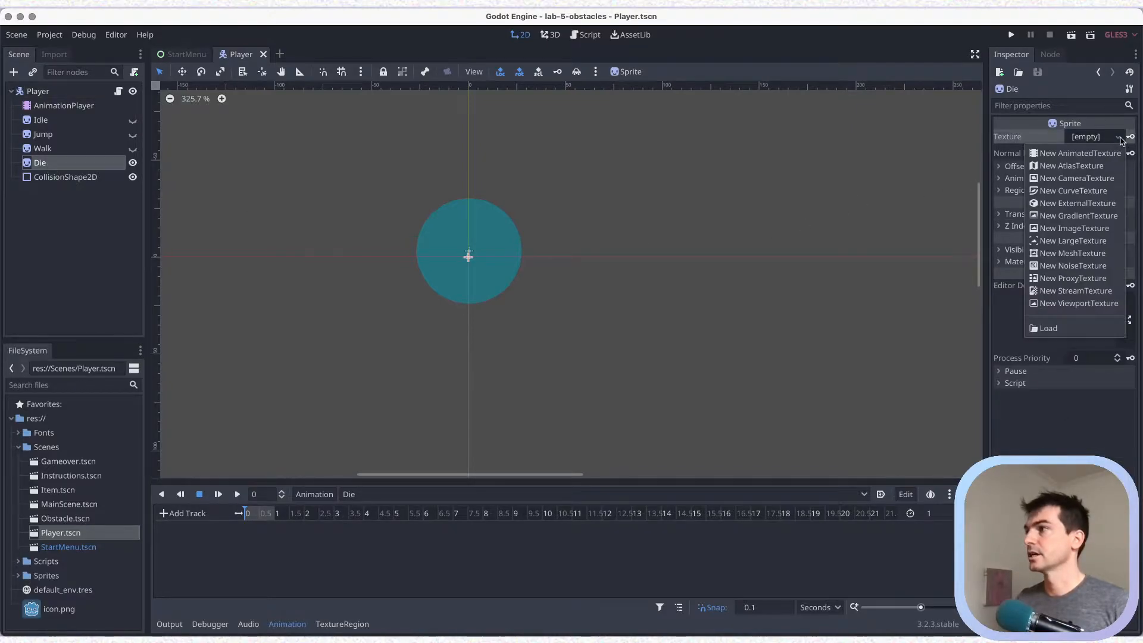
{"action": "left_click", "coordinate": [1055, 326]}
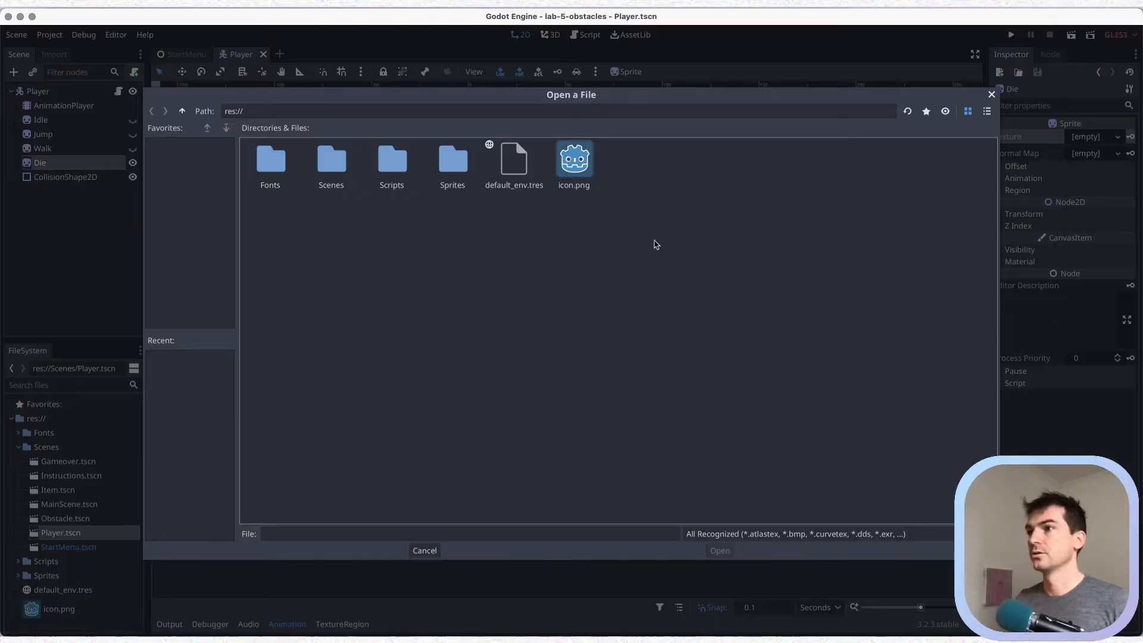
{"action": "double_click", "coordinate": [451, 161]}
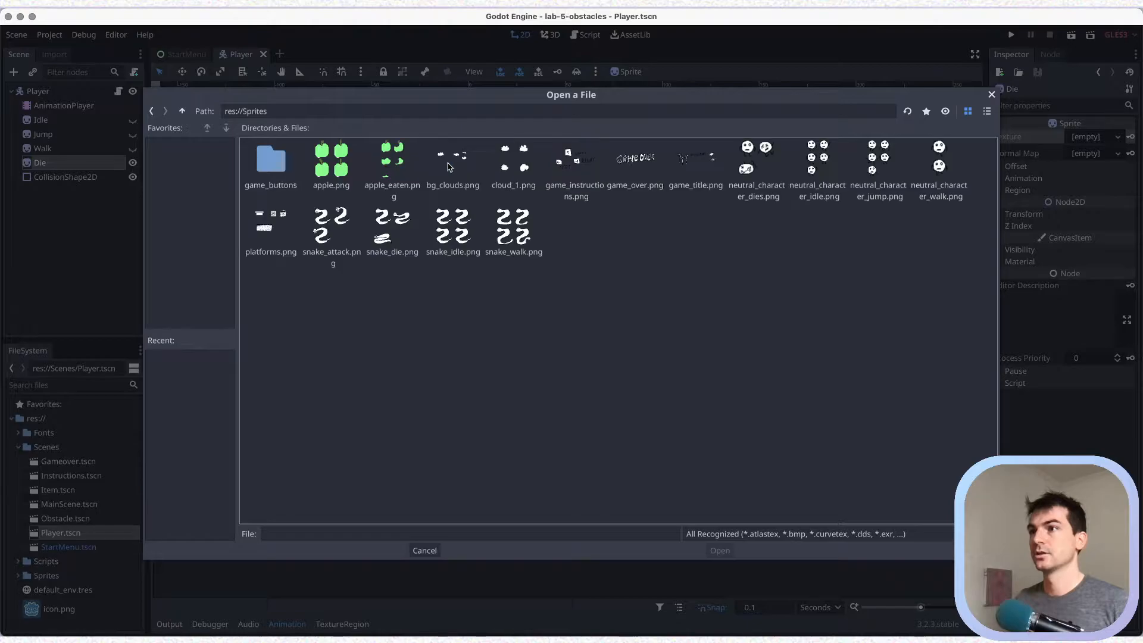
{"action": "left_click", "coordinate": [769, 162]}
{"action": "left_click", "coordinate": [720, 550]}
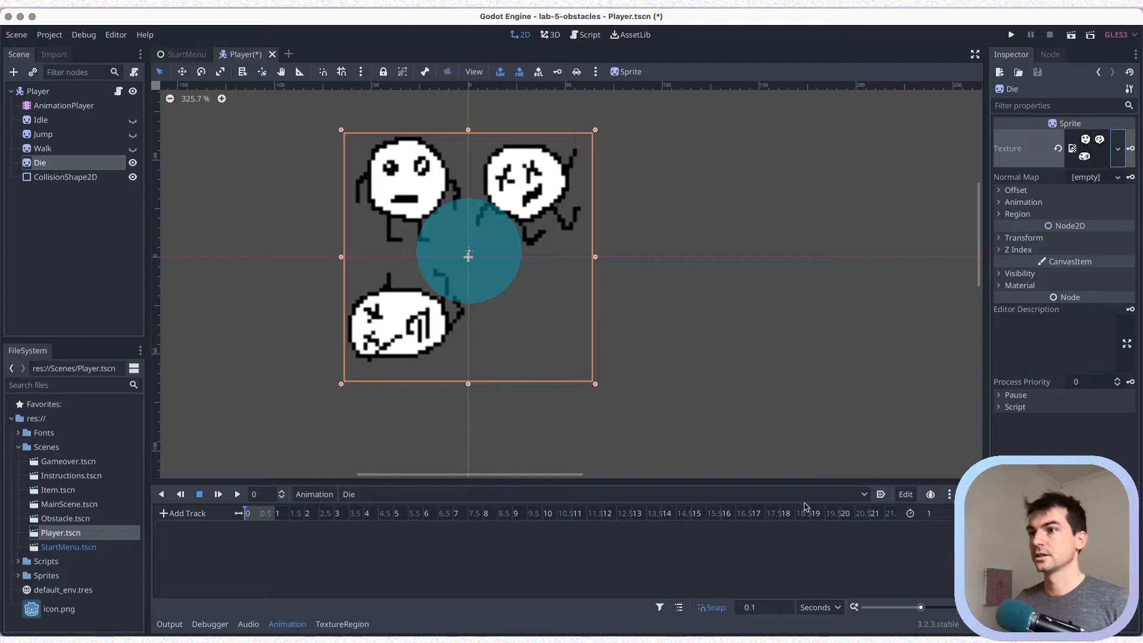
Split the Die sprite's texture into frames with Vframes 2 and Hframes 2.
{"action": "left_click", "coordinate": [1022, 203]}
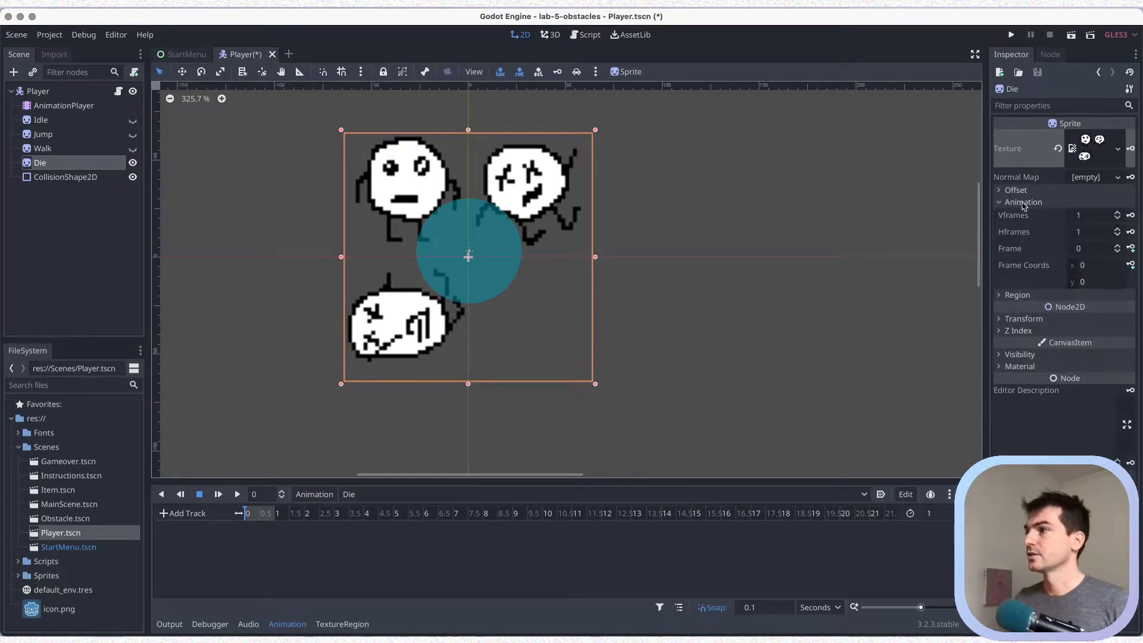
{"action": "left_click", "coordinate": [1118, 212]}
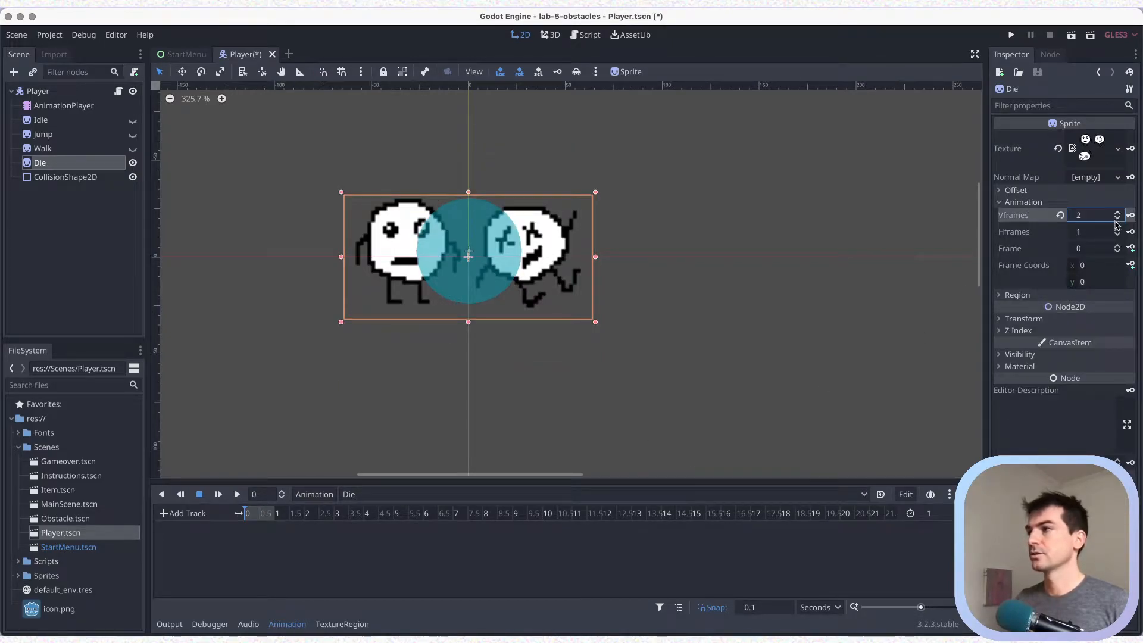
{"action": "left_click", "coordinate": [1118, 230]}
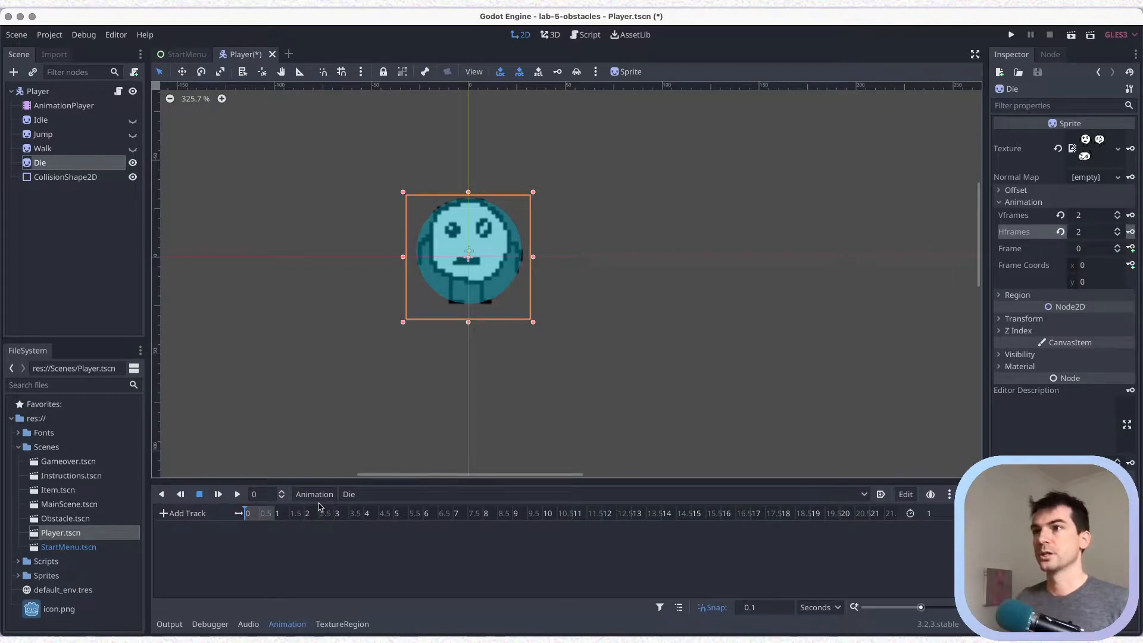
Save the Player scene and turn off the Filter flag in the import settings of neutral_character_dies.png from the Sprites folder.
{"action": "key", "text": "super+s"}
{"action": "left_click", "coordinate": [17, 447]}
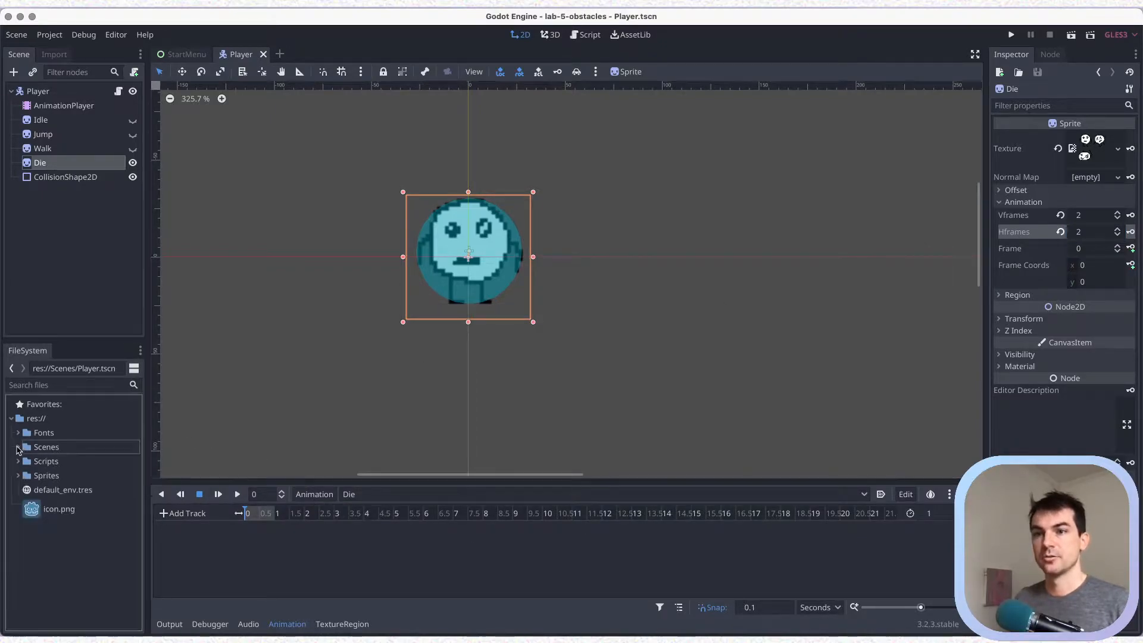
{"action": "left_click", "coordinate": [17, 476]}
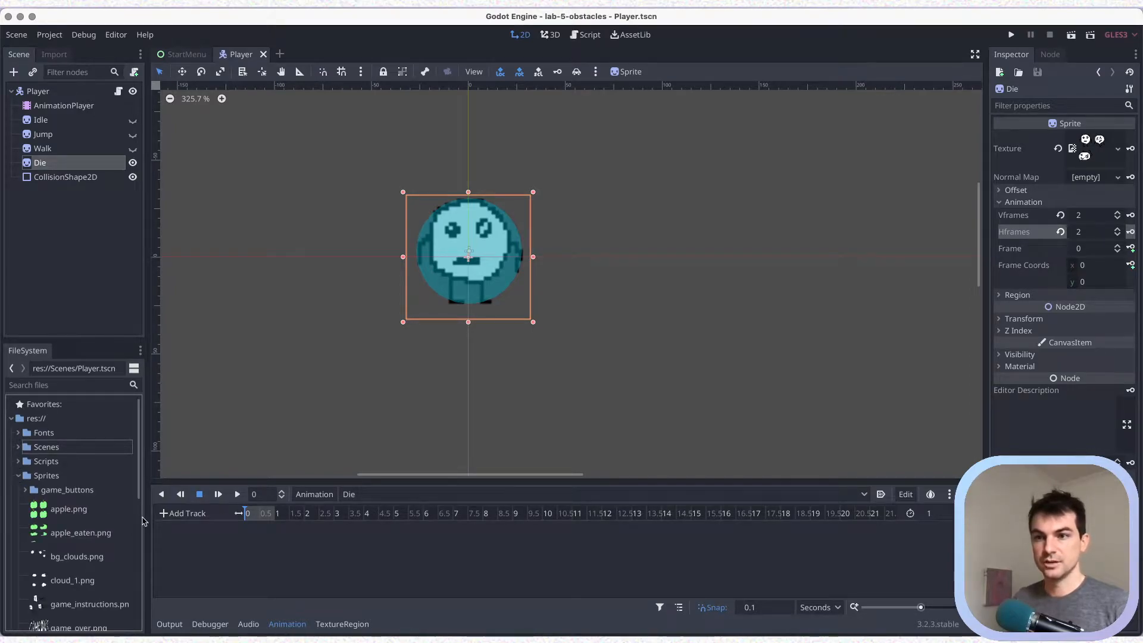
{"action": "scroll", "coordinate": [89, 509], "scroll_direction": "down", "scroll_amount": 5}
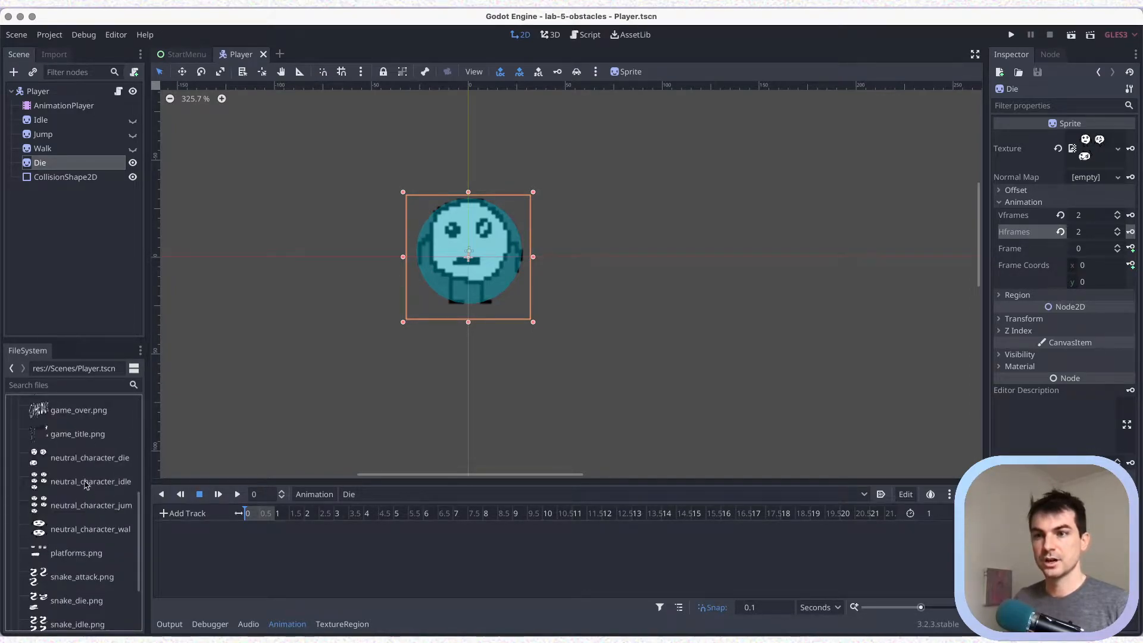
{"action": "left_click", "coordinate": [89, 458]}
{"action": "left_click", "coordinate": [59, 57]}
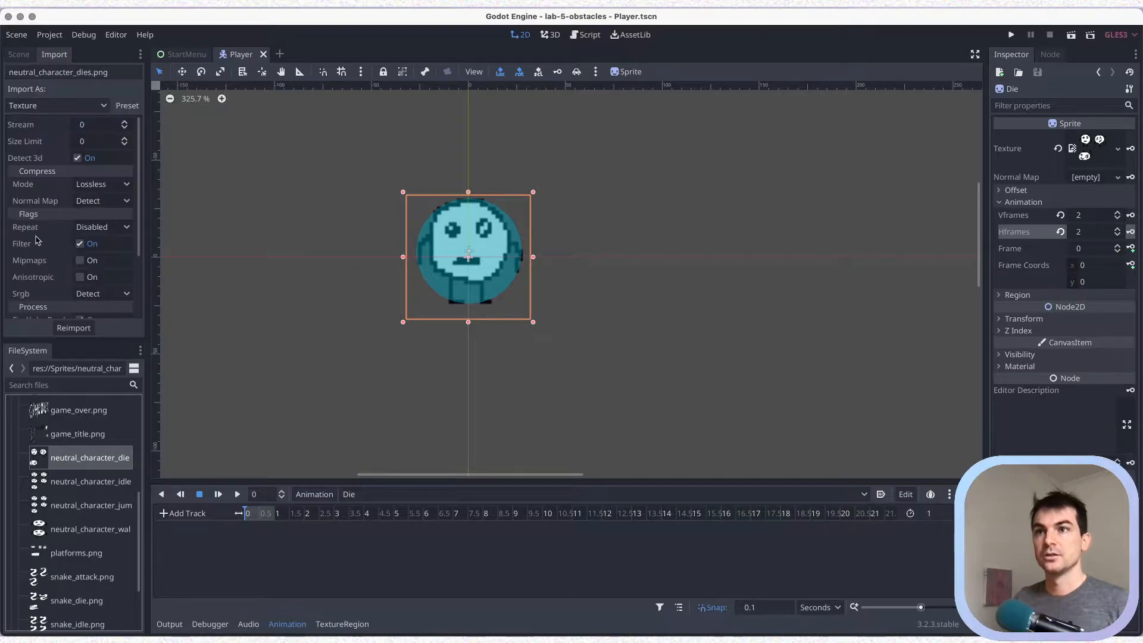
{"action": "left_click", "coordinate": [80, 245]}
Turn off the import Filter flag for snake_attack.png, snake_die.png, snake_idle.png and snake_walk.png, and save the scene.
{"action": "scroll", "coordinate": [57, 475], "scroll_direction": "down", "scroll_amount": 3}
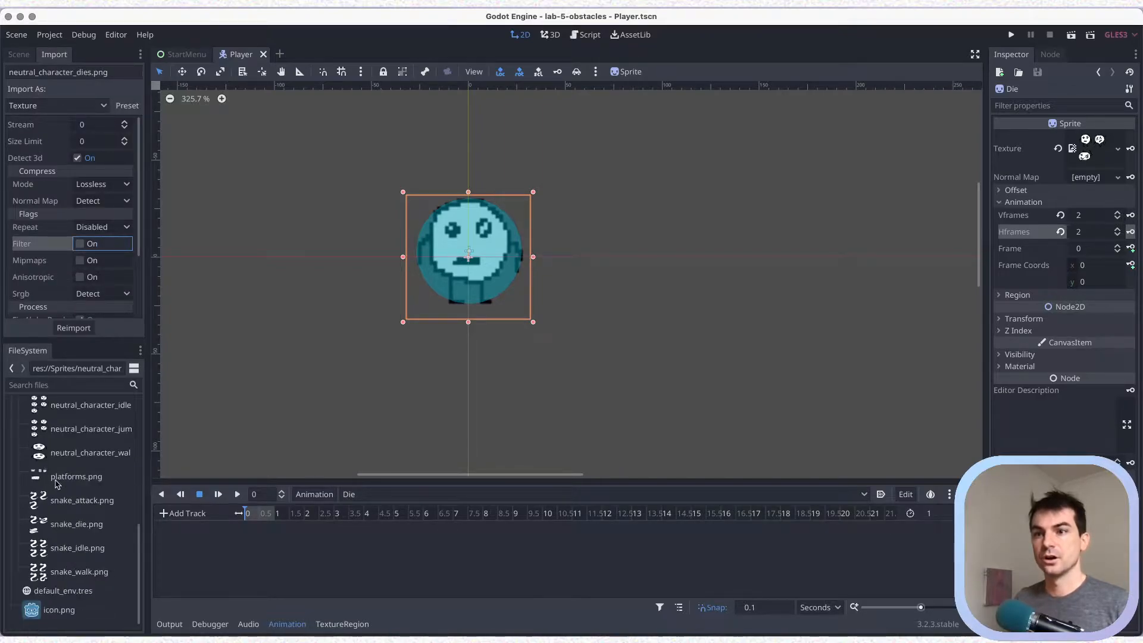
{"action": "left_click", "coordinate": [67, 498]}
{"action": "left_click", "coordinate": [81, 245]}
{"action": "left_click", "coordinate": [76, 524]}
{"action": "left_click", "coordinate": [81, 244]}
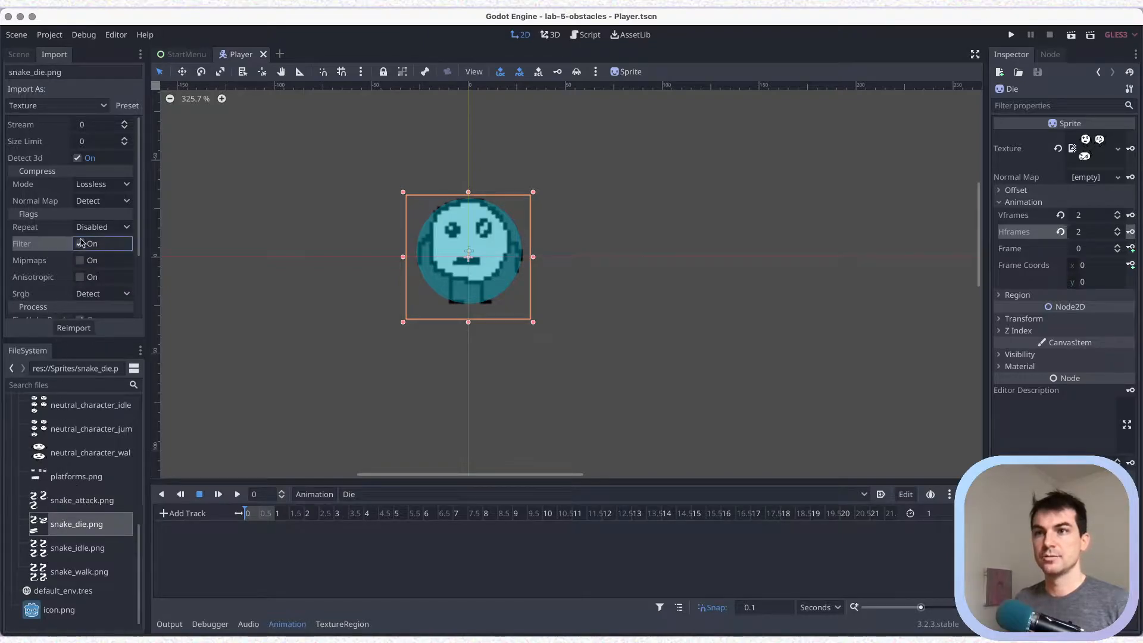
{"action": "left_click", "coordinate": [74, 544]}
{"action": "left_click", "coordinate": [79, 243]}
{"action": "left_click", "coordinate": [59, 573]}
{"action": "left_click", "coordinate": [79, 244]}
{"action": "key", "text": "super+s"}
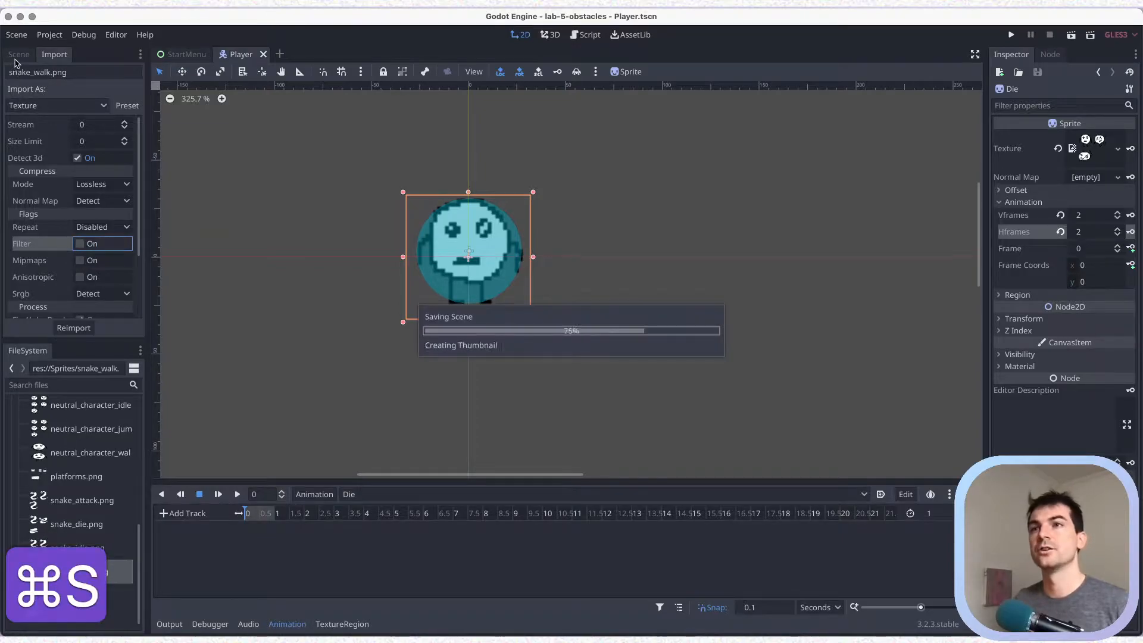
{"action": "left_click", "coordinate": [16, 58]}
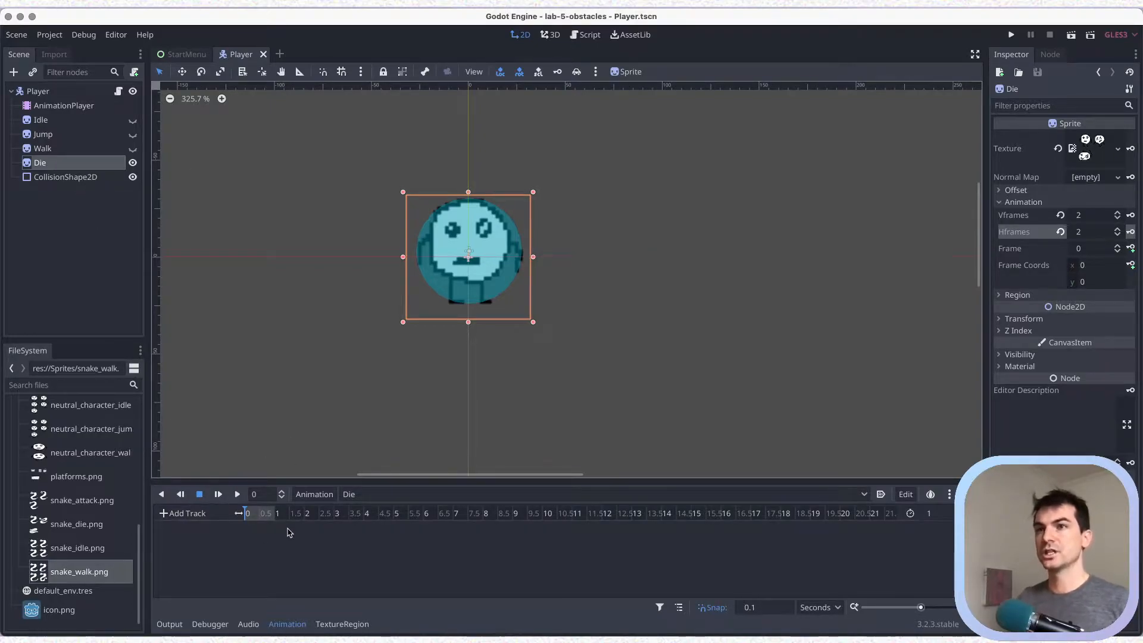
Add a property track for the Idle sprite's visible property to the Die animation and insert a key at 0 seconds.
{"action": "left_click", "coordinate": [199, 514]}
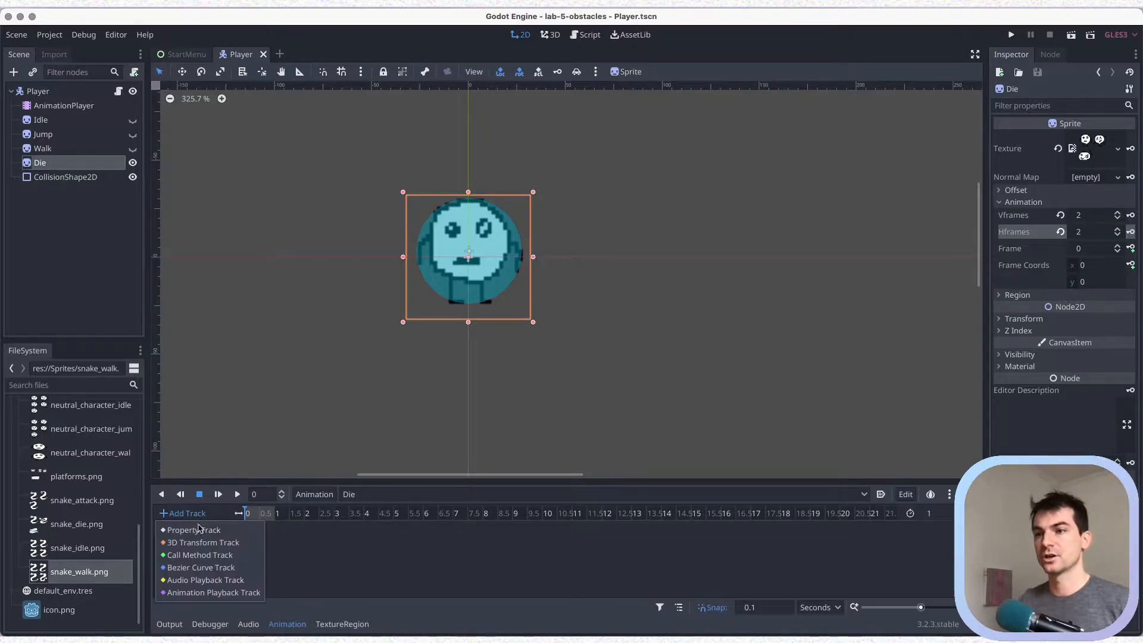
{"action": "left_click", "coordinate": [194, 530]}
{"action": "left_click", "coordinate": [191, 160]}
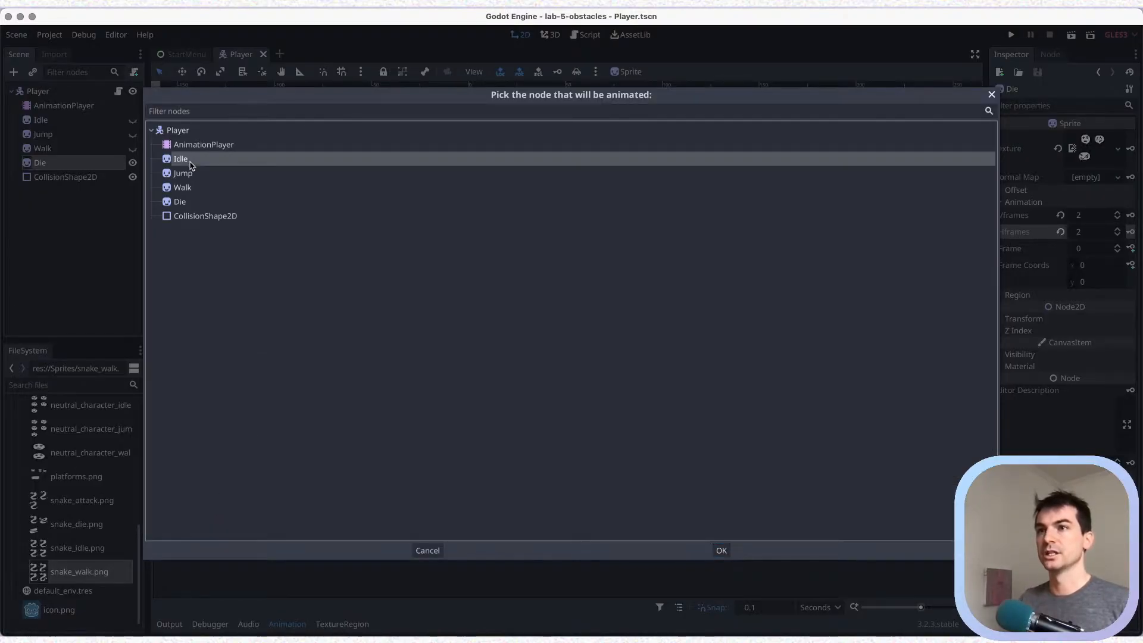
{"action": "left_click", "coordinate": [721, 550]}
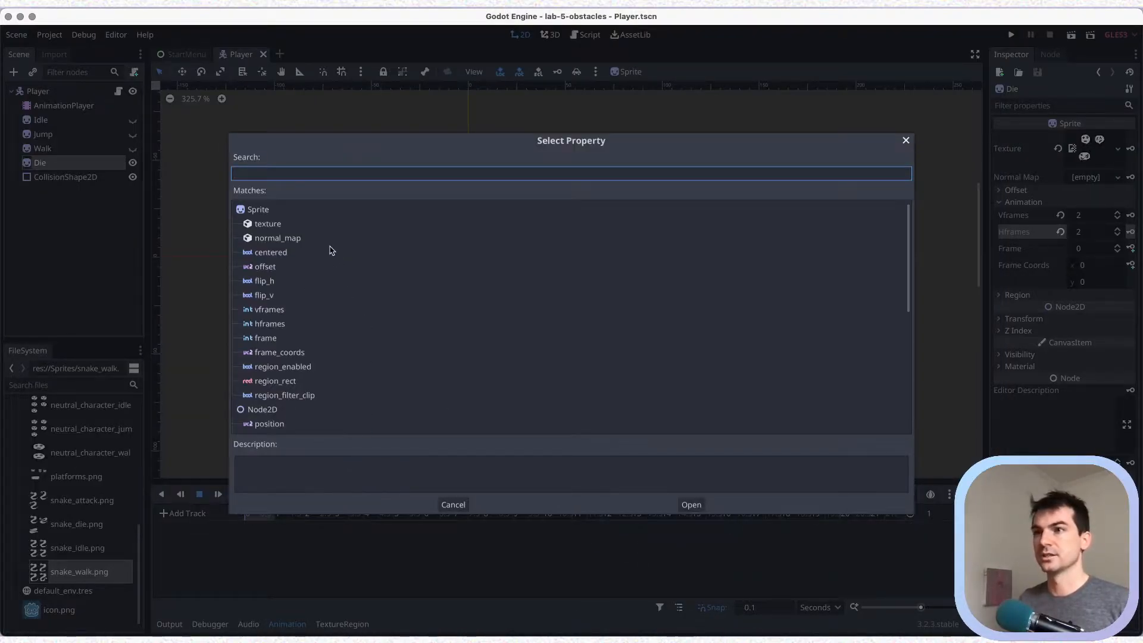
{"action": "type", "text": "vis"}
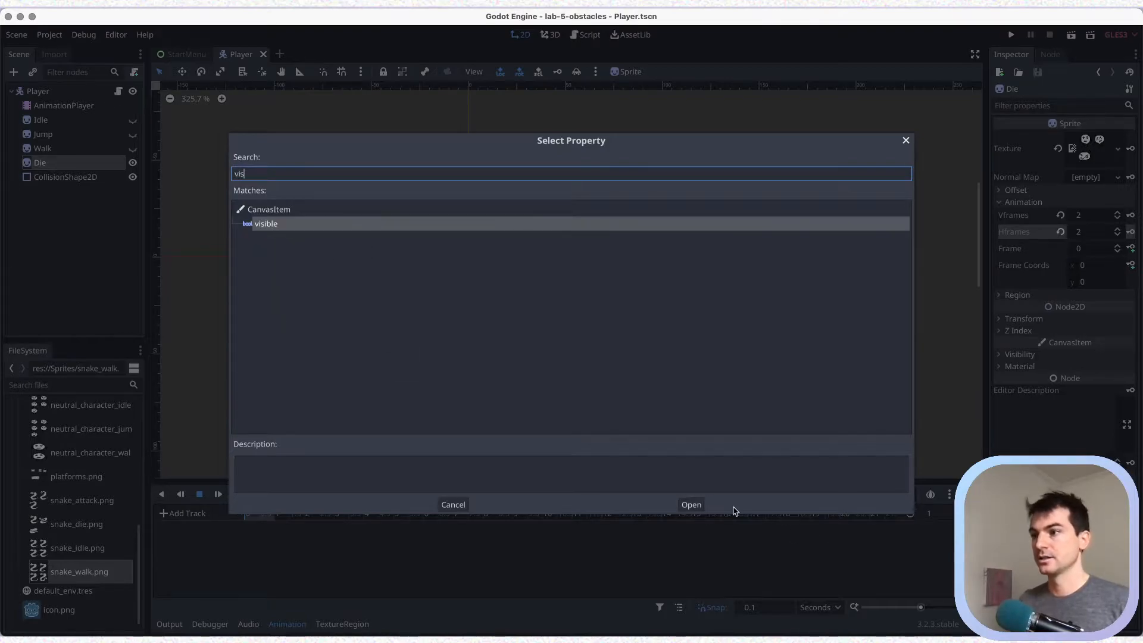
{"action": "left_click", "coordinate": [691, 505]}
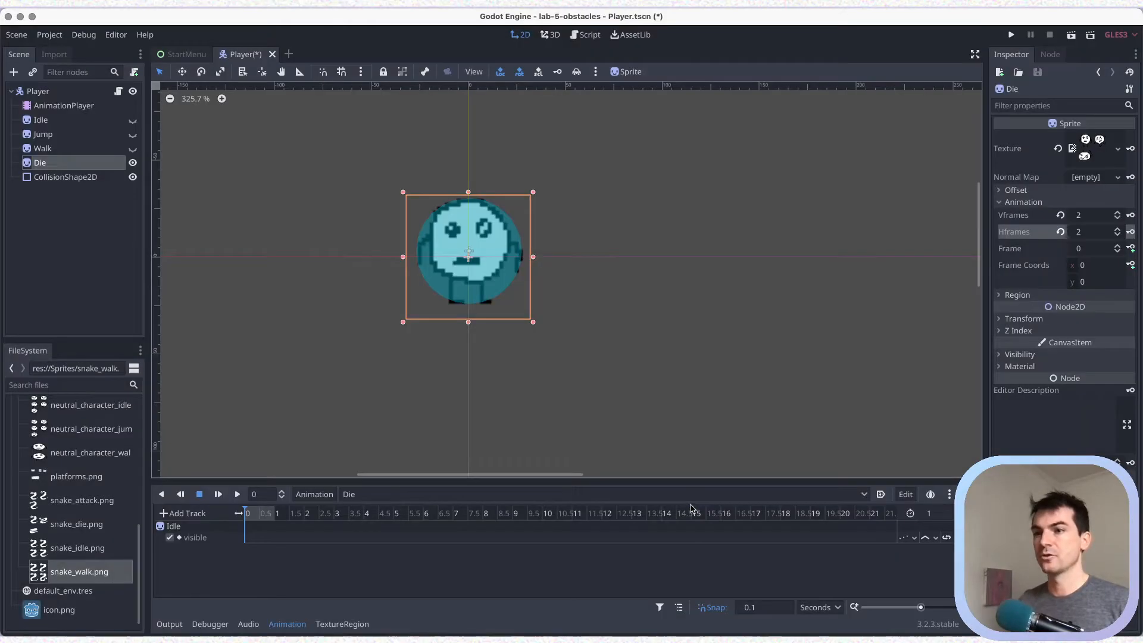
{"action": "right_click", "coordinate": [245, 539]}
{"action": "left_click", "coordinate": [272, 548]}
Add a property track for the Jump sprite's visible property with a key at the start of the Die animation.
{"action": "left_click", "coordinate": [191, 516]}
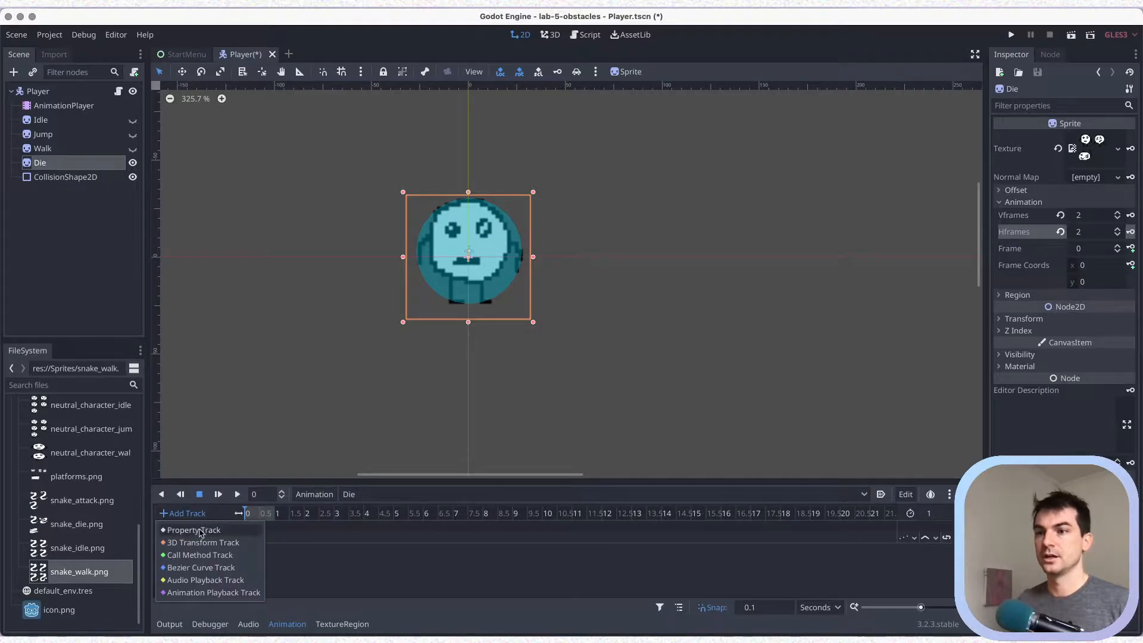
{"action": "left_click", "coordinate": [201, 531]}
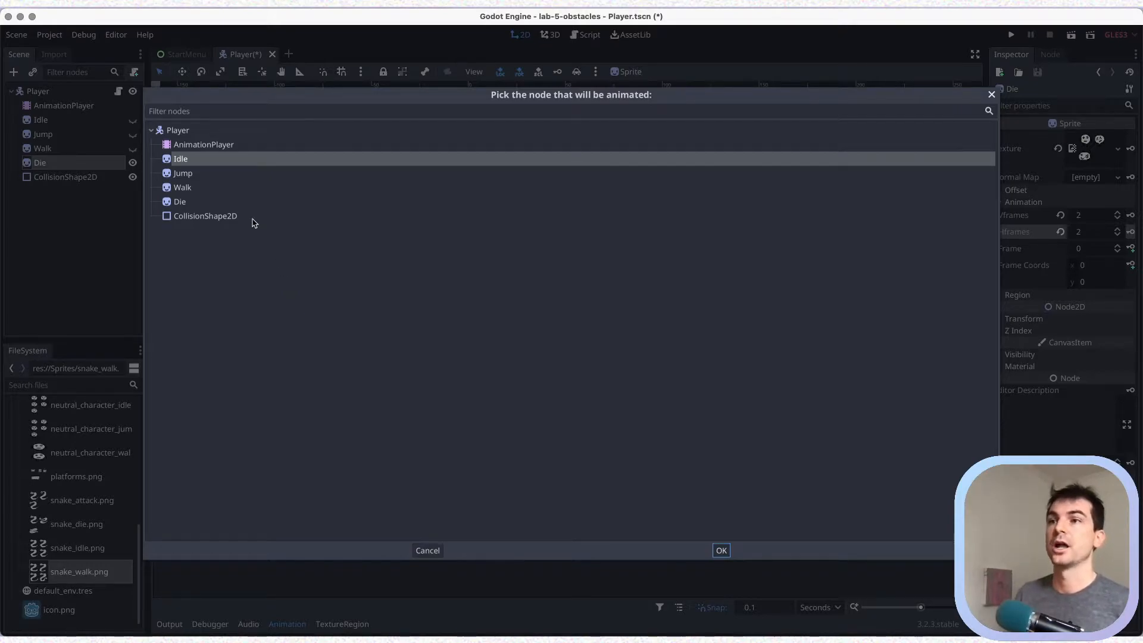
{"action": "left_click", "coordinate": [180, 173]}
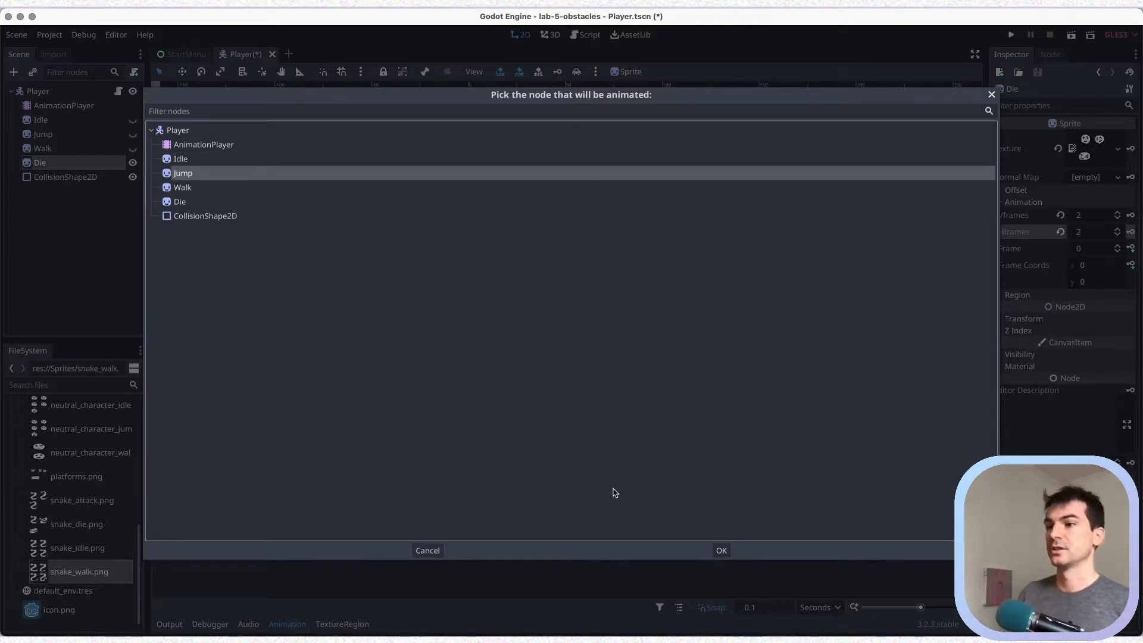
{"action": "left_click", "coordinate": [722, 551]}
{"action": "type", "text": "visi"}
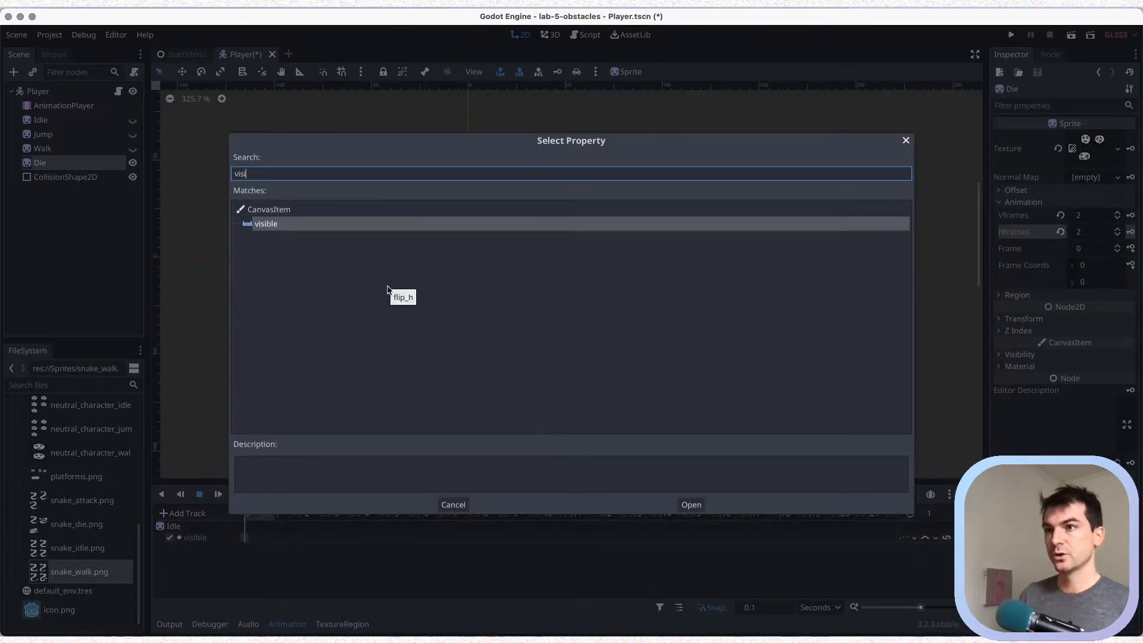
{"action": "left_click", "coordinate": [691, 505]}
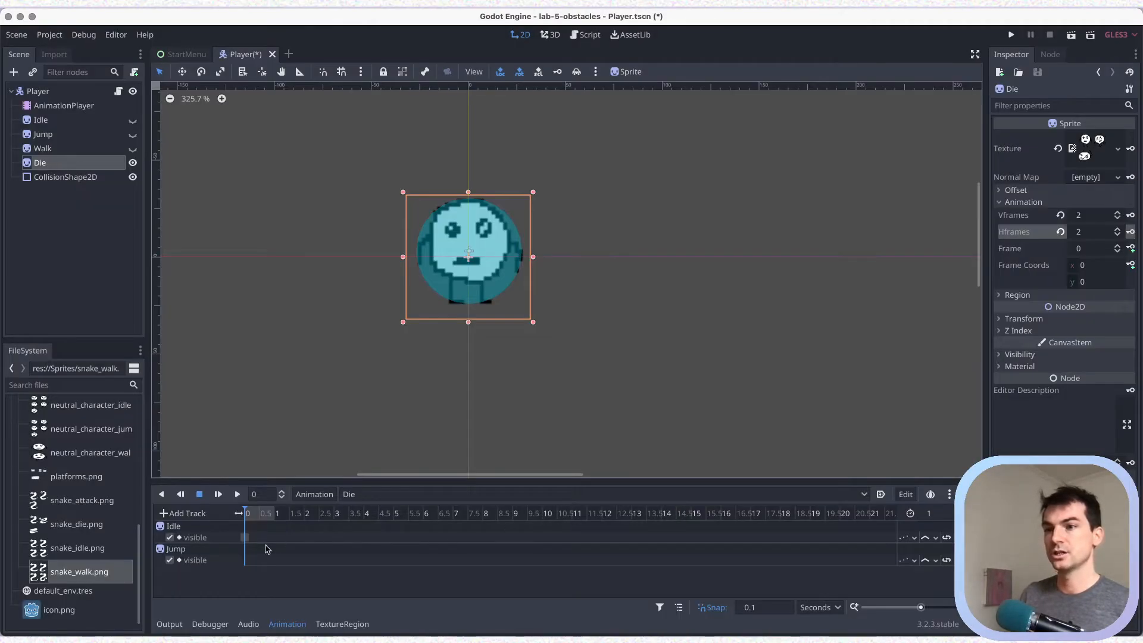
{"action": "right_click", "coordinate": [244, 563]}
{"action": "left_click", "coordinate": [268, 569]}
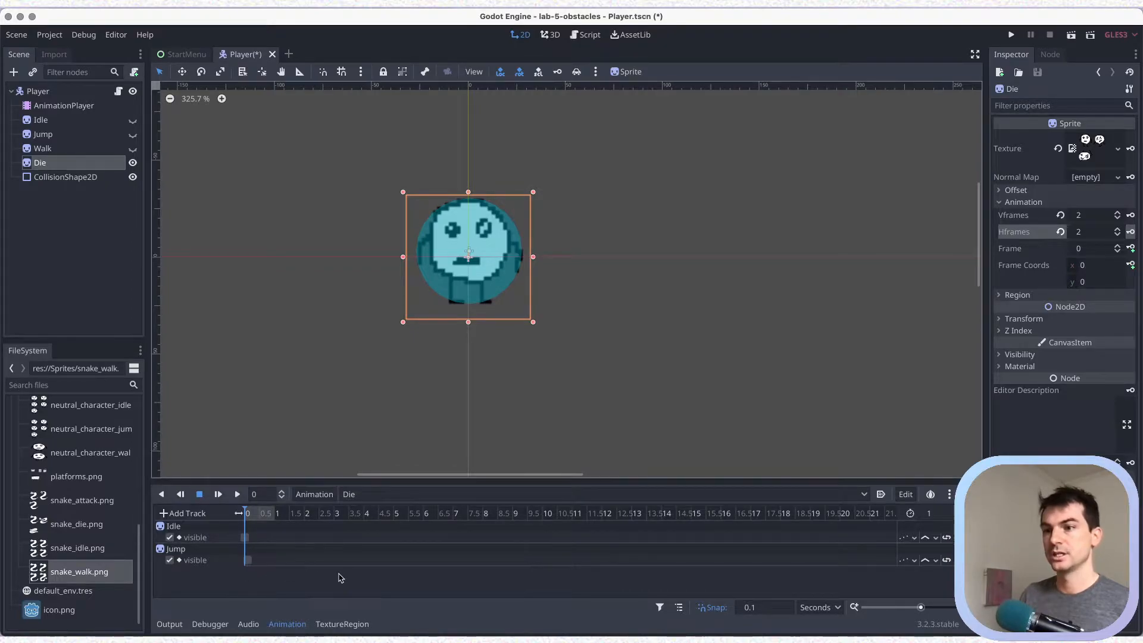
Add a visible property track for the Walk sprite, insert a key at the animation's start, and save the scene.
{"action": "left_click", "coordinate": [192, 514]}
{"action": "left_click", "coordinate": [196, 530]}
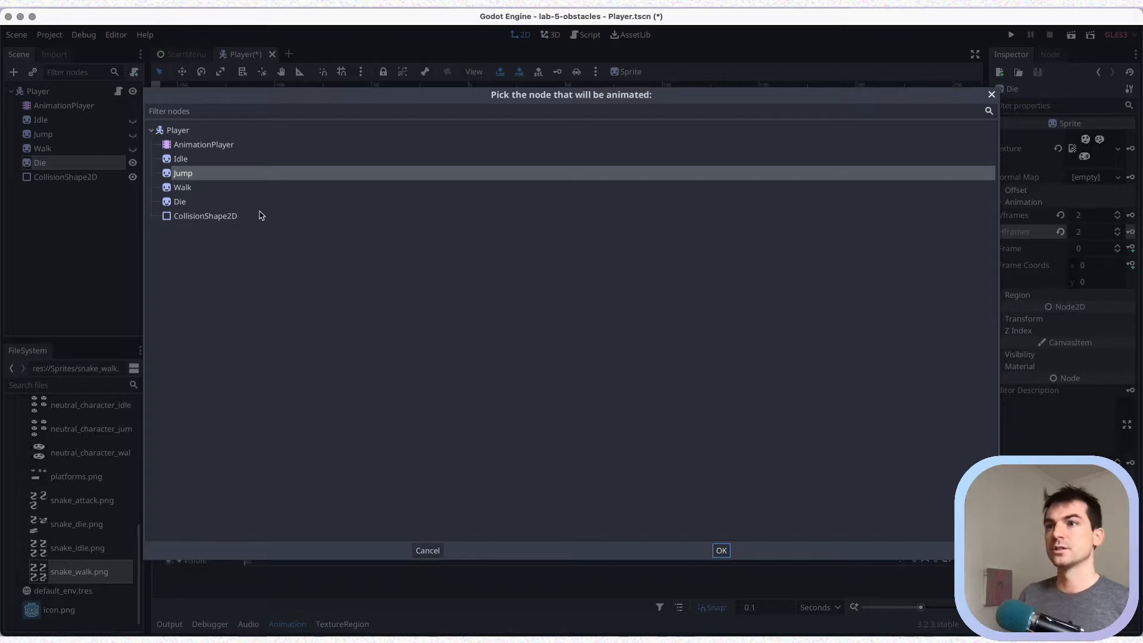
{"action": "left_click", "coordinate": [192, 186]}
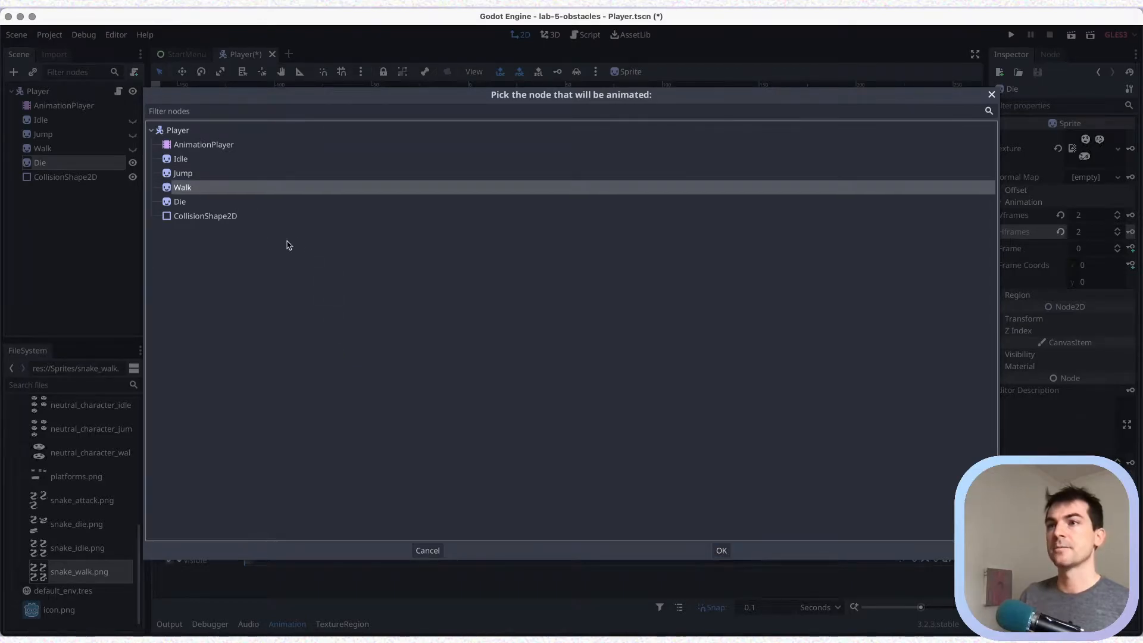
{"action": "left_click", "coordinate": [720, 549]}
{"action": "type", "text": "vi"}
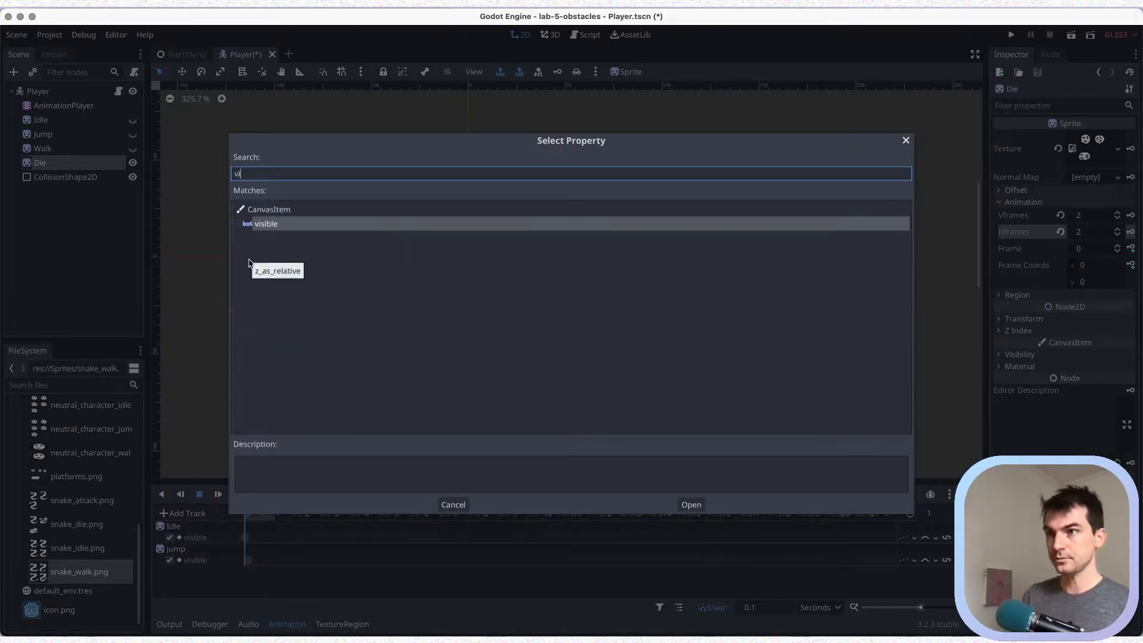
{"action": "type", "text": "s"}
{"action": "left_click", "coordinate": [689, 505]}
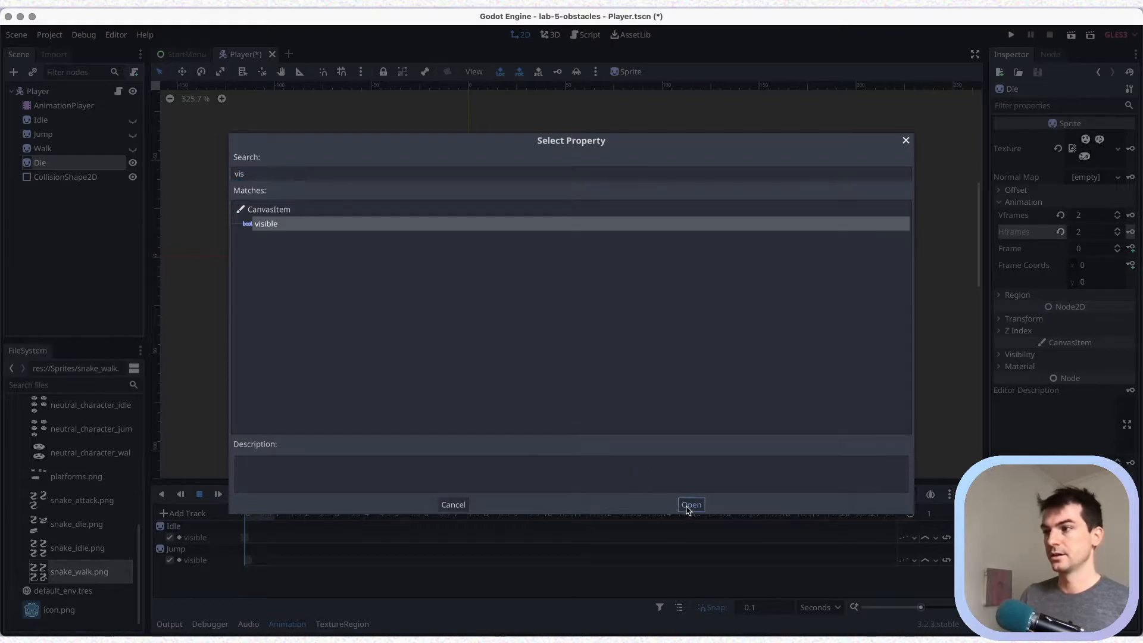
{"action": "scroll", "coordinate": [289, 428], "scroll_direction": "down", "scroll_amount": 1}
{"action": "right_click", "coordinate": [246, 585]}
{"action": "left_click", "coordinate": [268, 591]}
{"action": "key", "text": "super+s"}
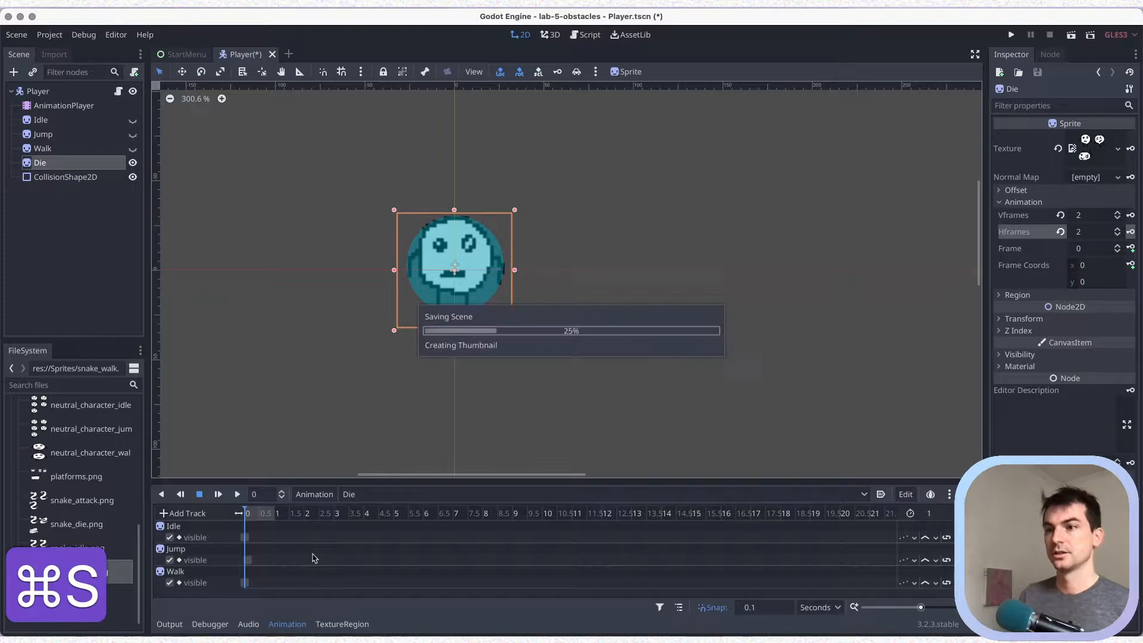
Add a visible property track for the Die sprite, insert a key at 0 seconds, and save the scene.
{"action": "left_click", "coordinate": [185, 513]}
{"action": "left_click", "coordinate": [223, 528]}
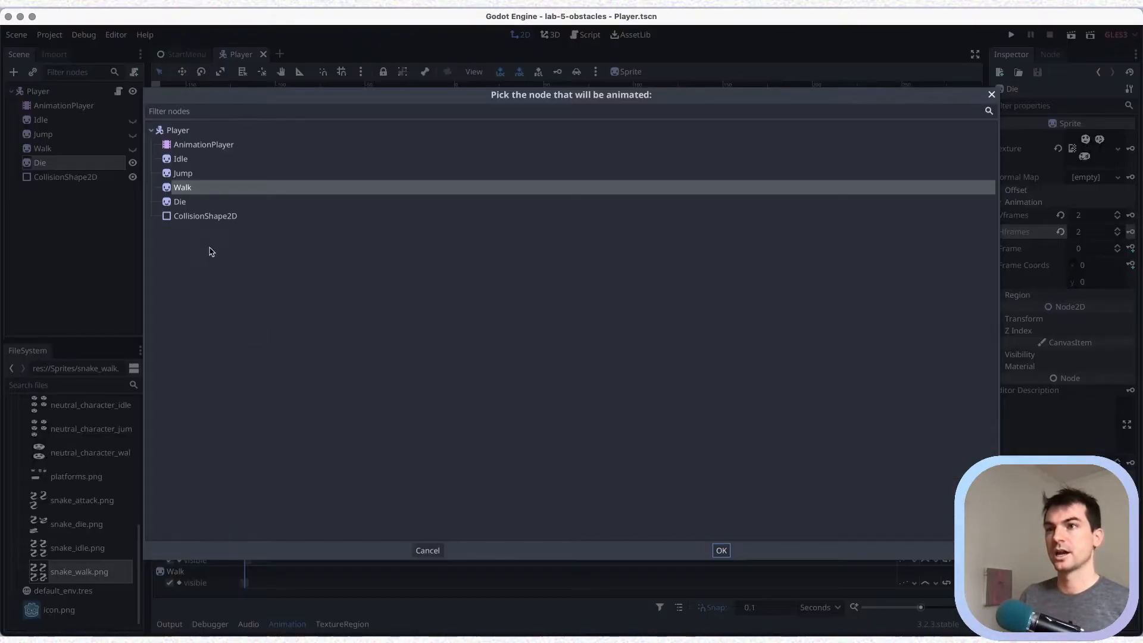
{"action": "left_click", "coordinate": [180, 201]}
{"action": "left_click", "coordinate": [721, 551]}
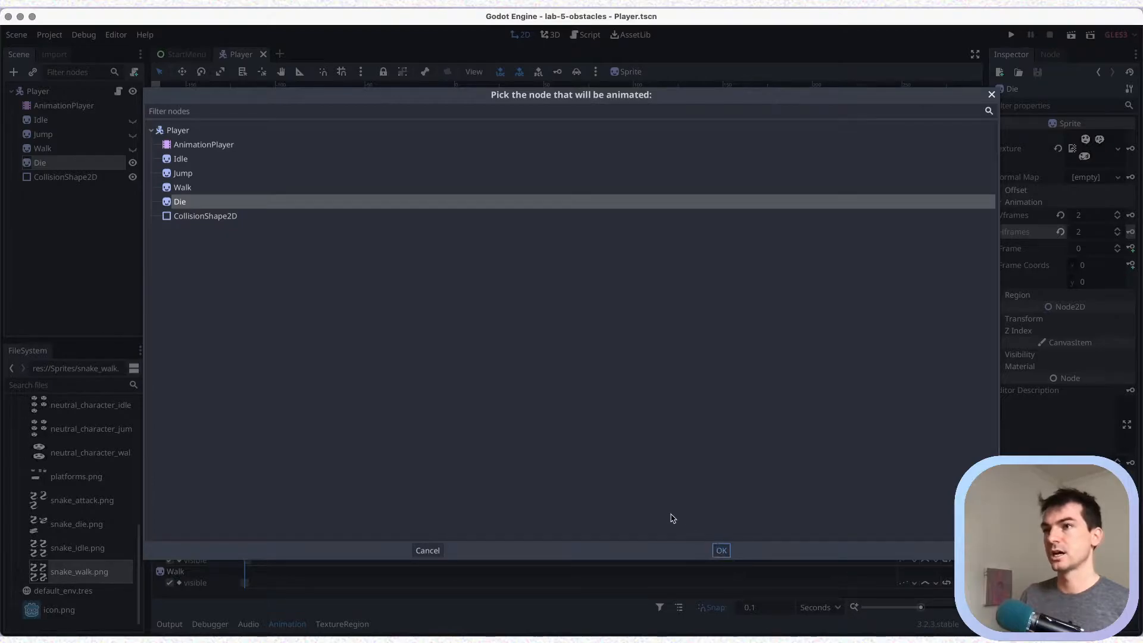
{"action": "type", "text": "vis"}
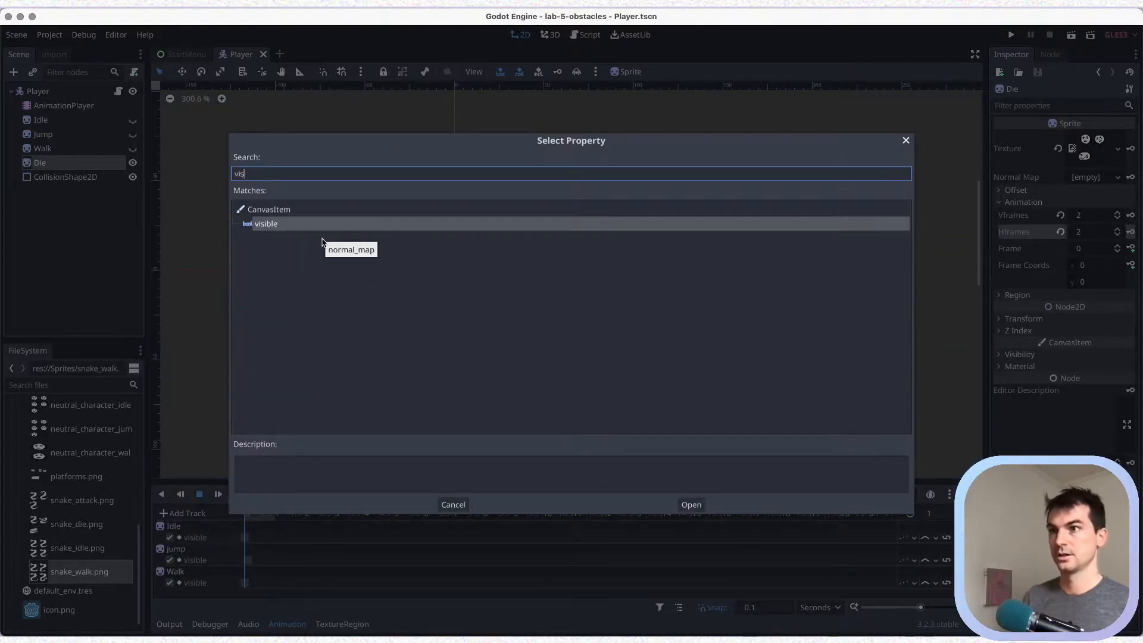
{"action": "key", "text": "Return"}
{"action": "scroll", "coordinate": [272, 576], "scroll_direction": "down", "scroll_amount": 1}
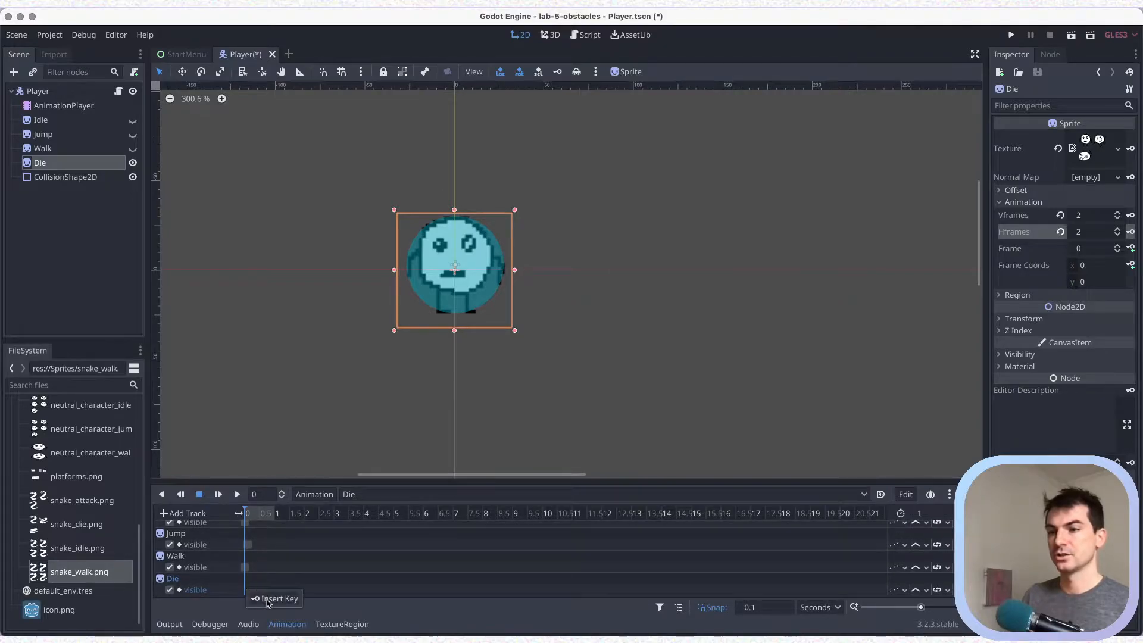
{"action": "key", "text": "super+s"}
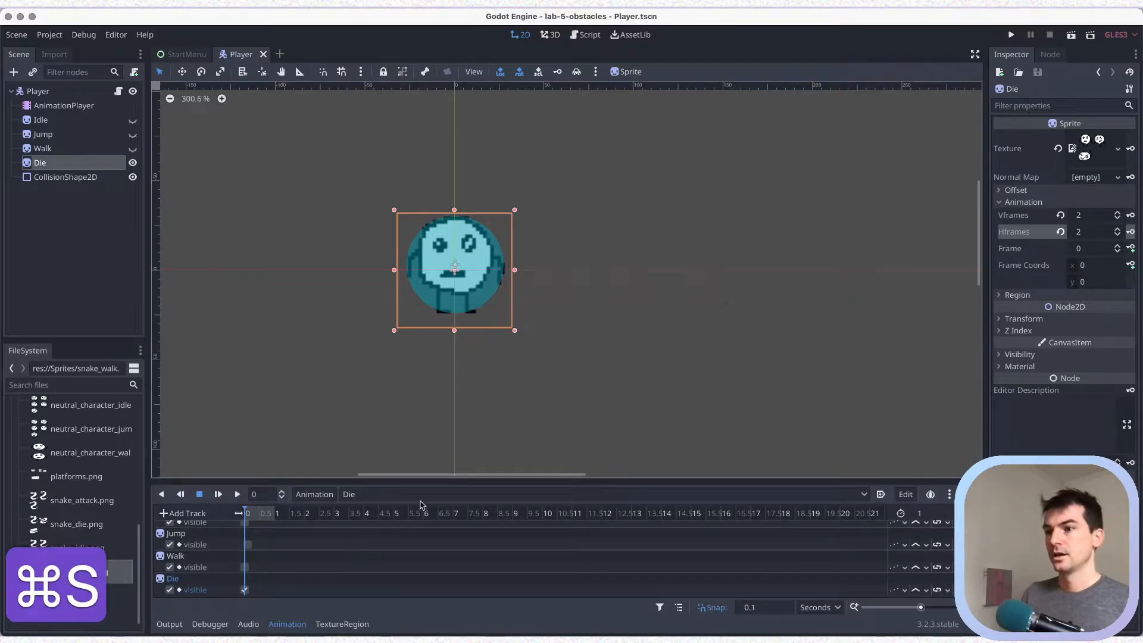
Enlarge the animation timeline area and key the Die sprite's Frame property at 0 seconds, creating a new frame track.
{"action": "left_click_drag", "start_coordinate": [549, 480], "coordinate": [556, 395]}
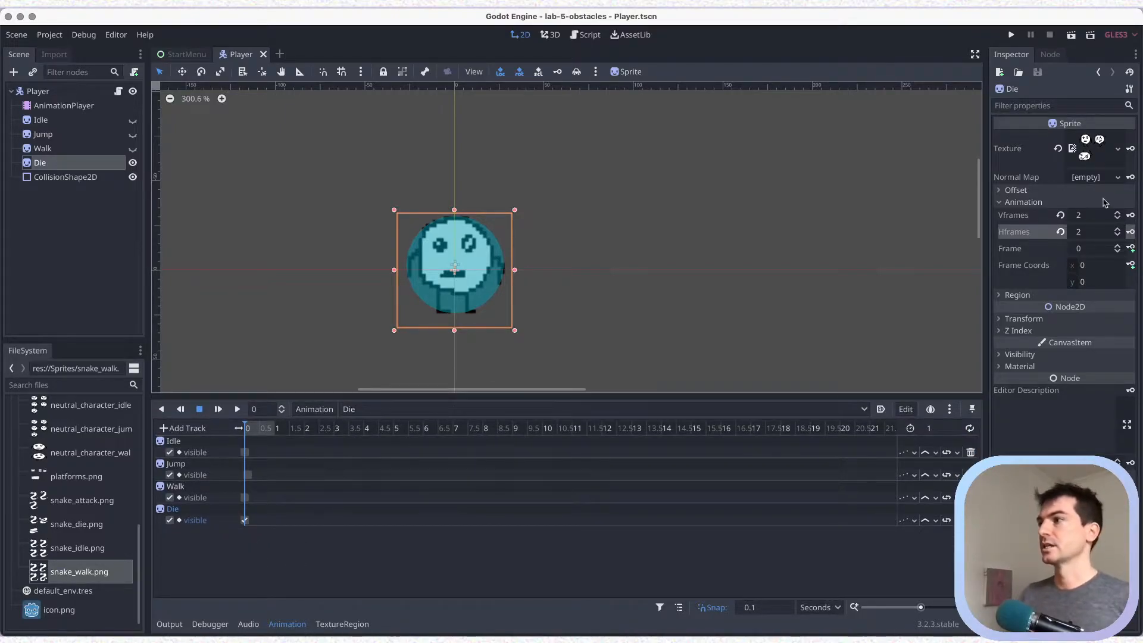
{"action": "left_click", "coordinate": [1132, 248]}
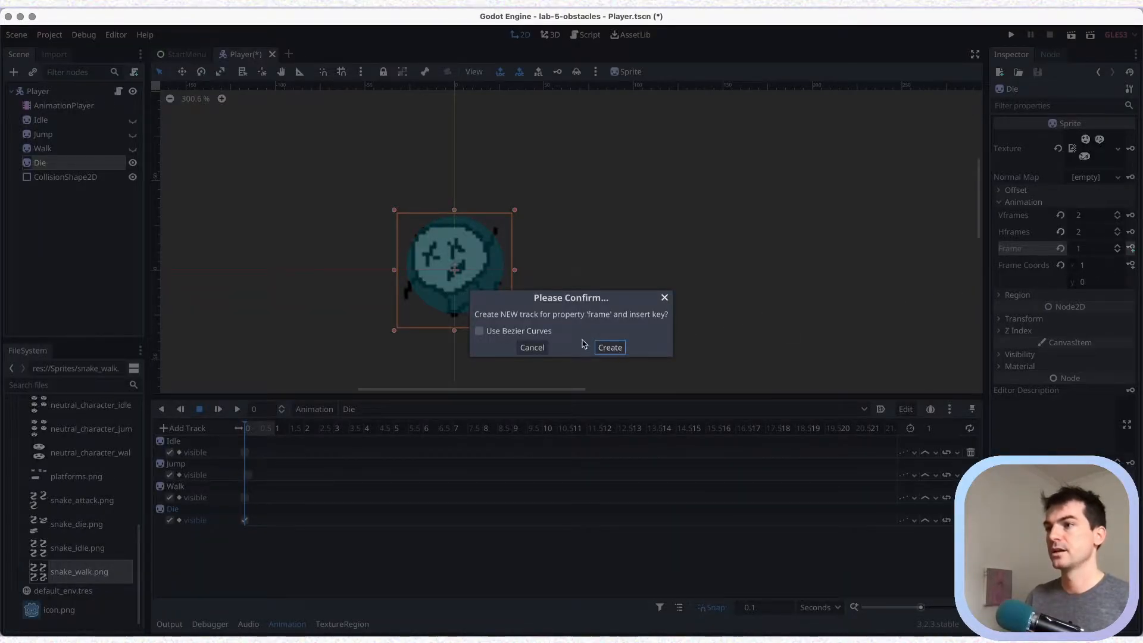
{"action": "left_click", "coordinate": [608, 347]}
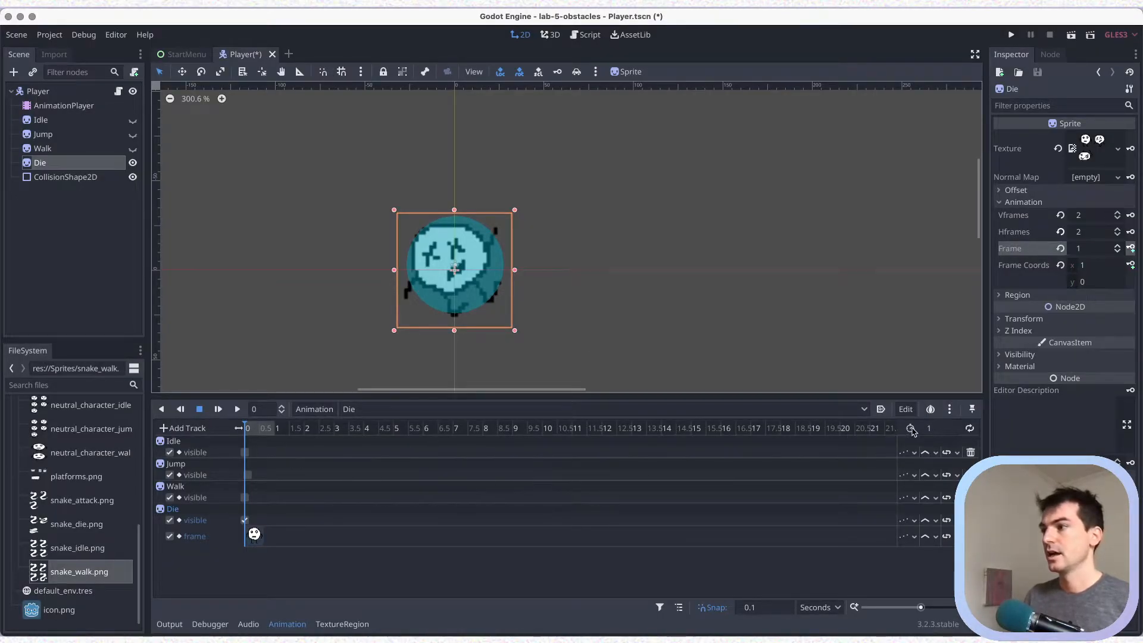
Set the Die animation's length to 0.6 seconds and save the scene.
{"action": "left_click", "coordinate": [945, 427]}
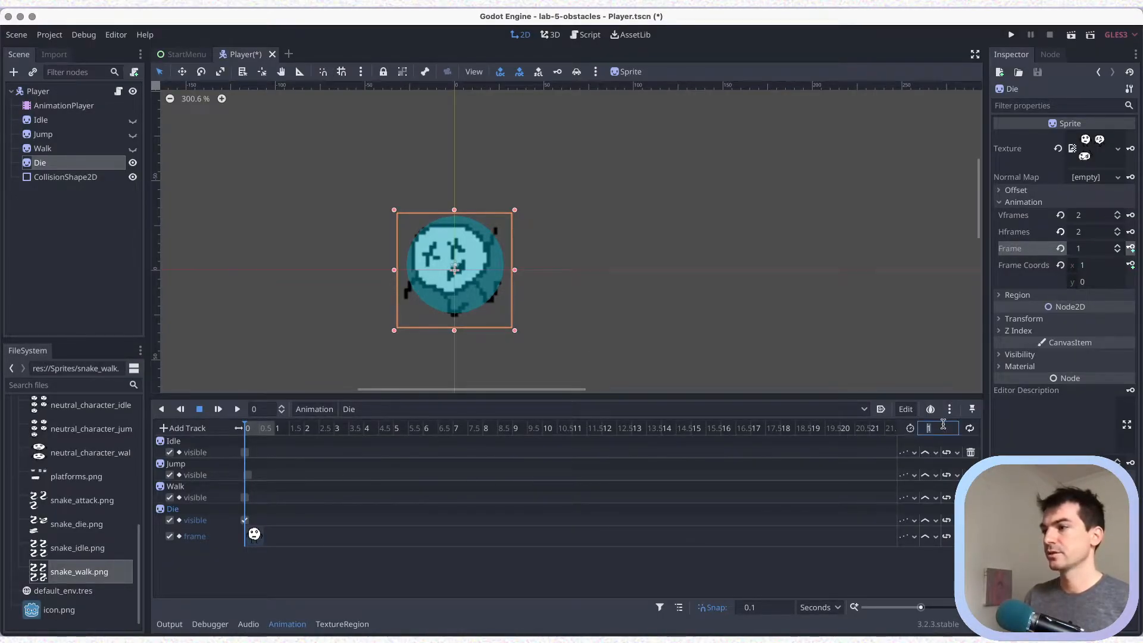
{"action": "type", "text": ".6"}
{"action": "key", "text": "Return"}
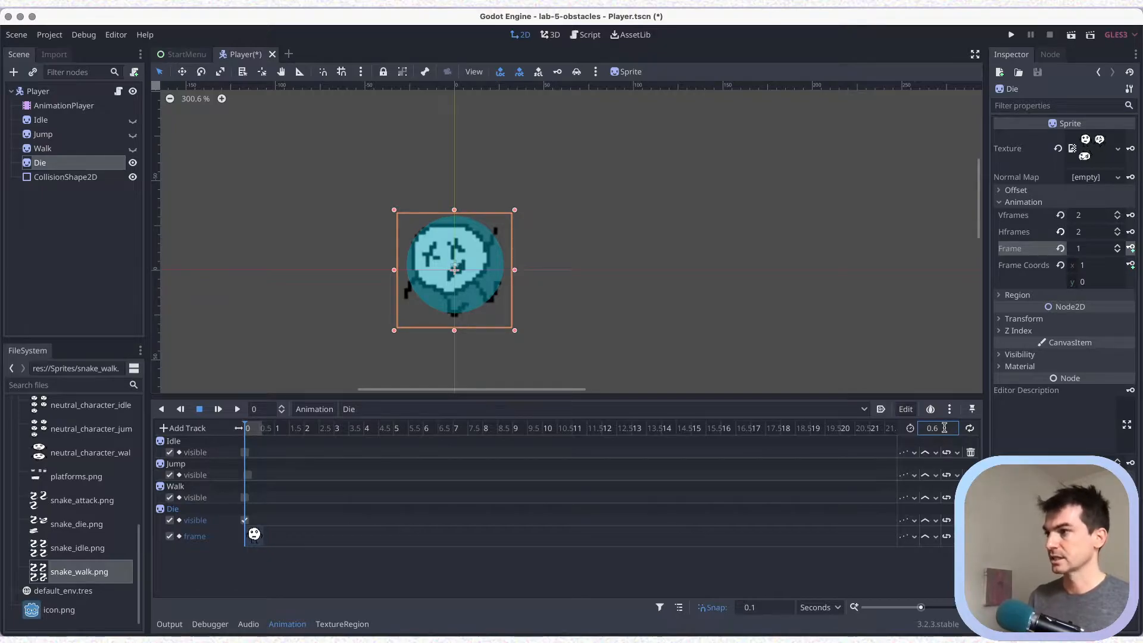
{"action": "key", "text": "super+s"}
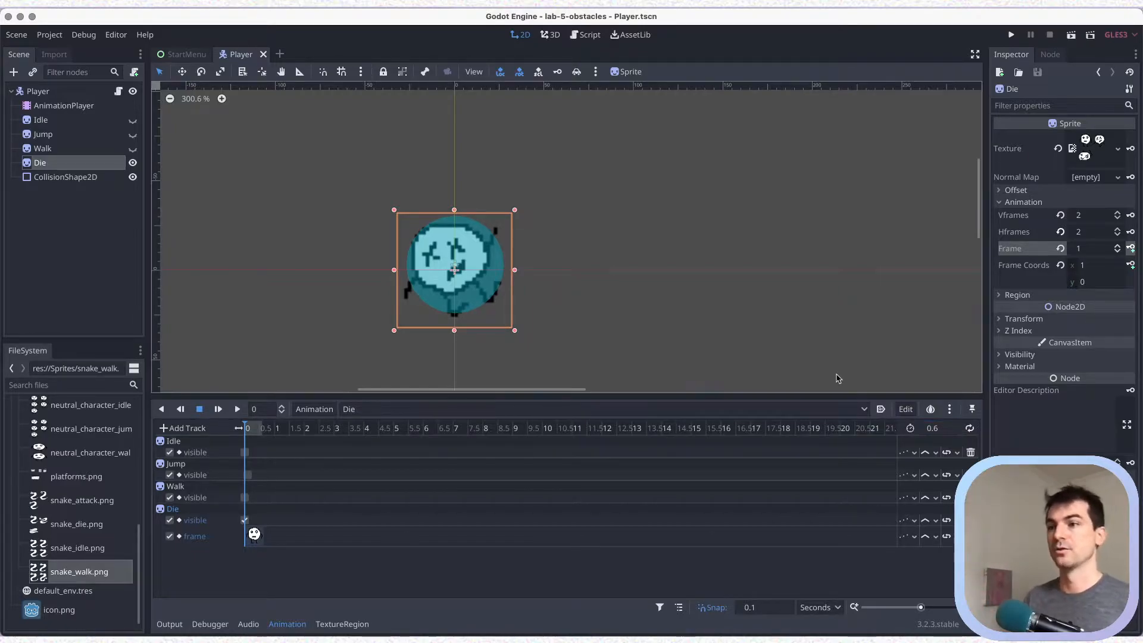
Zoom in on the animation timeline, key the Die sprite's Frame as 1 at 0.2 seconds, and save the scene.
{"action": "left_click_drag", "start_coordinate": [246, 427], "coordinate": [314, 425]}
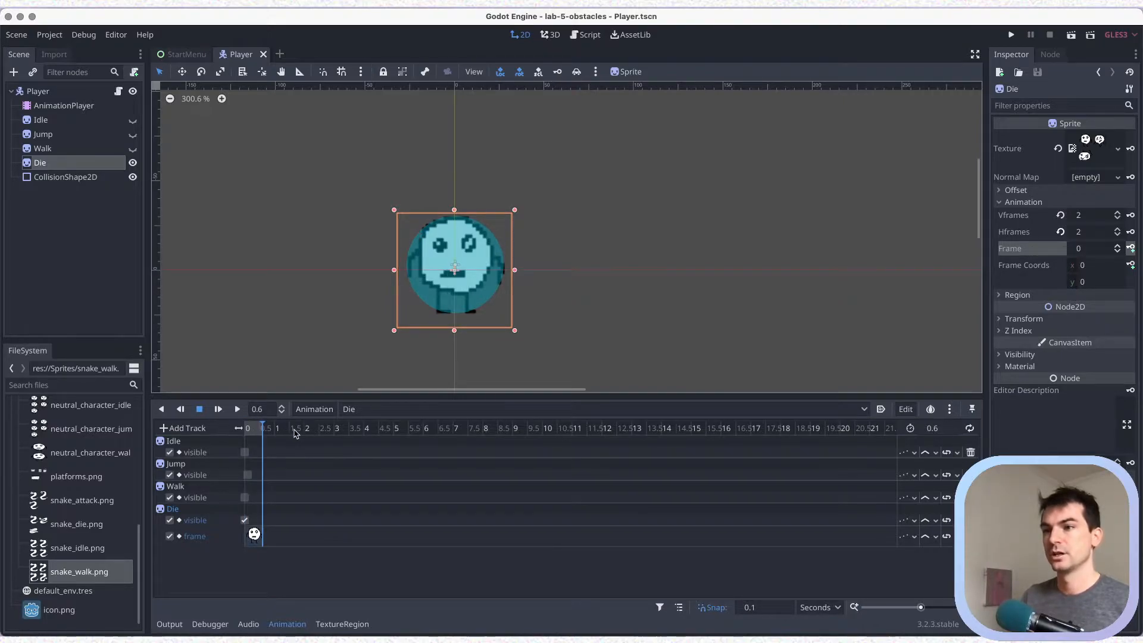
{"action": "left_click_drag", "start_coordinate": [920, 607], "coordinate": [947, 606]}
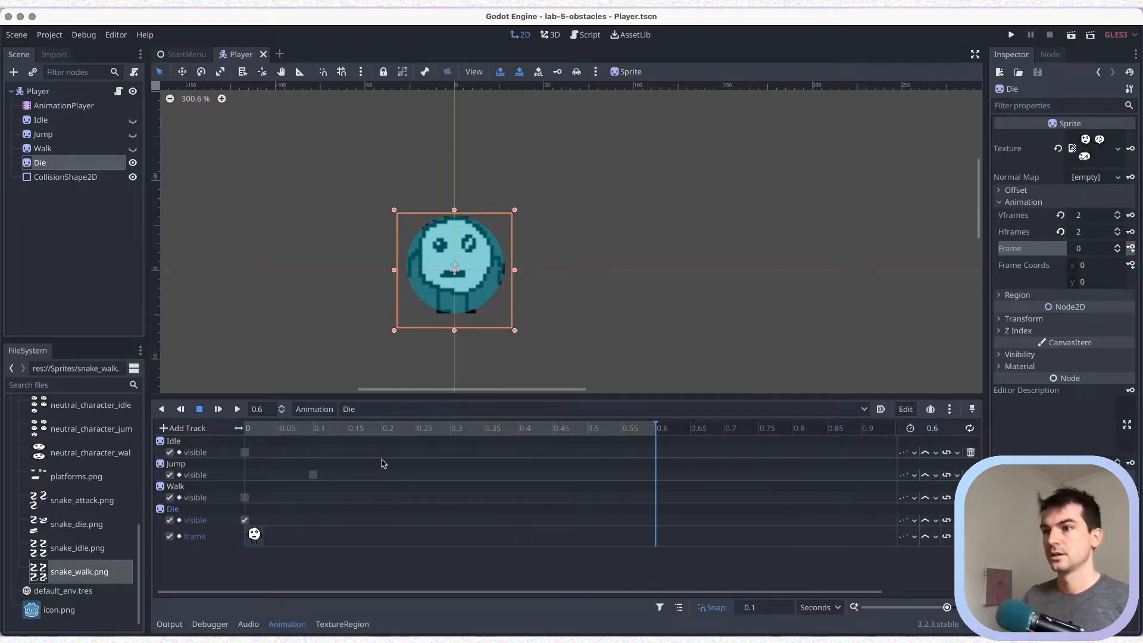
{"action": "left_click", "coordinate": [384, 428]}
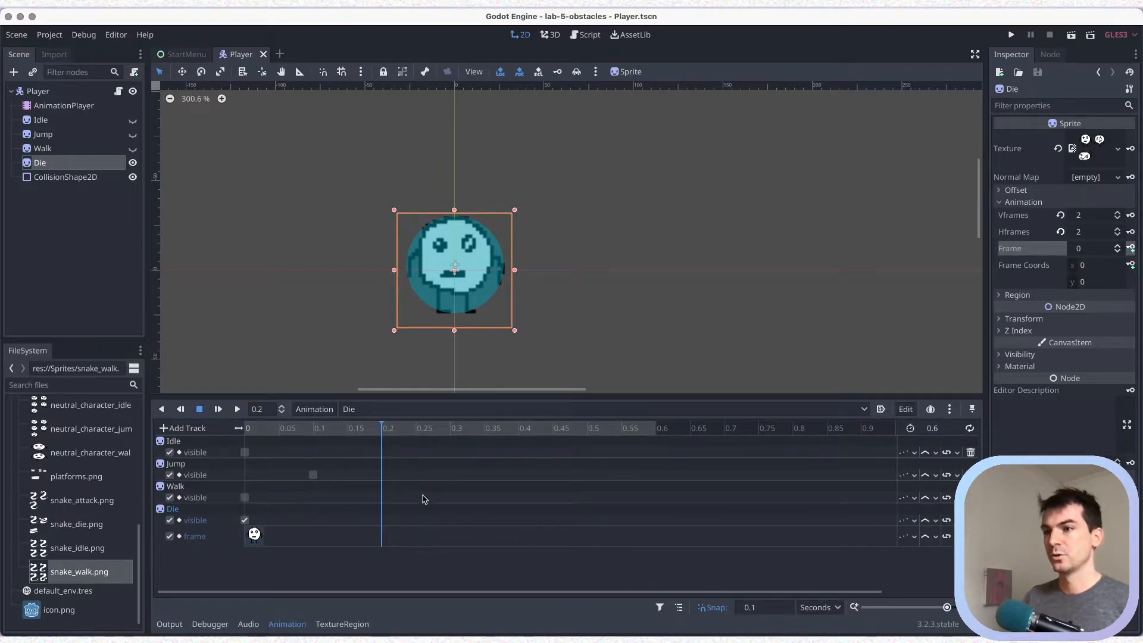
{"action": "left_click", "coordinate": [1116, 246]}
{"action": "left_click", "coordinate": [1131, 248]}
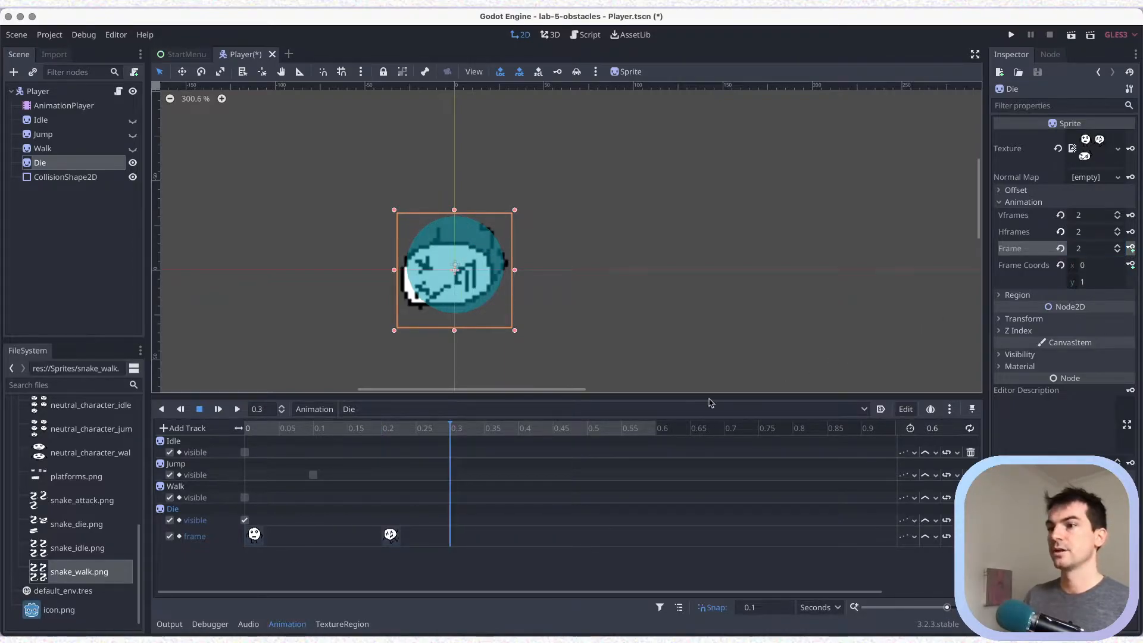
{"action": "key", "text": "super+s"}
Key the Die sprite's Frame as 2 at 0.4 seconds in the Die animation and save the scene.
{"action": "left_click", "coordinate": [500, 429]}
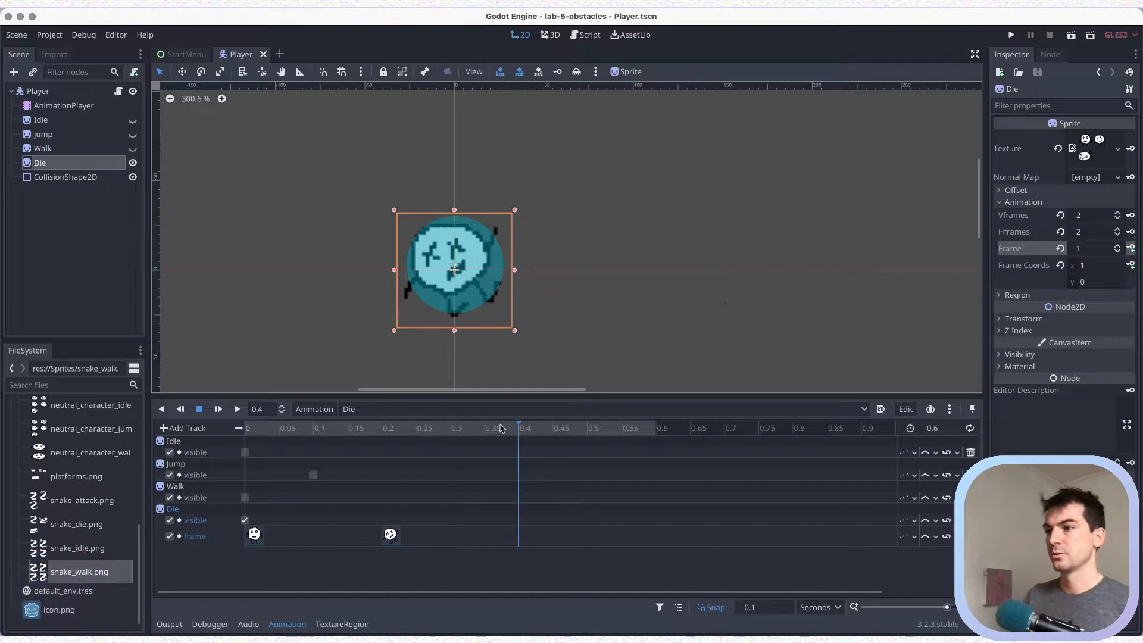
{"action": "left_click", "coordinate": [1116, 246]}
{"action": "left_click", "coordinate": [1130, 248]}
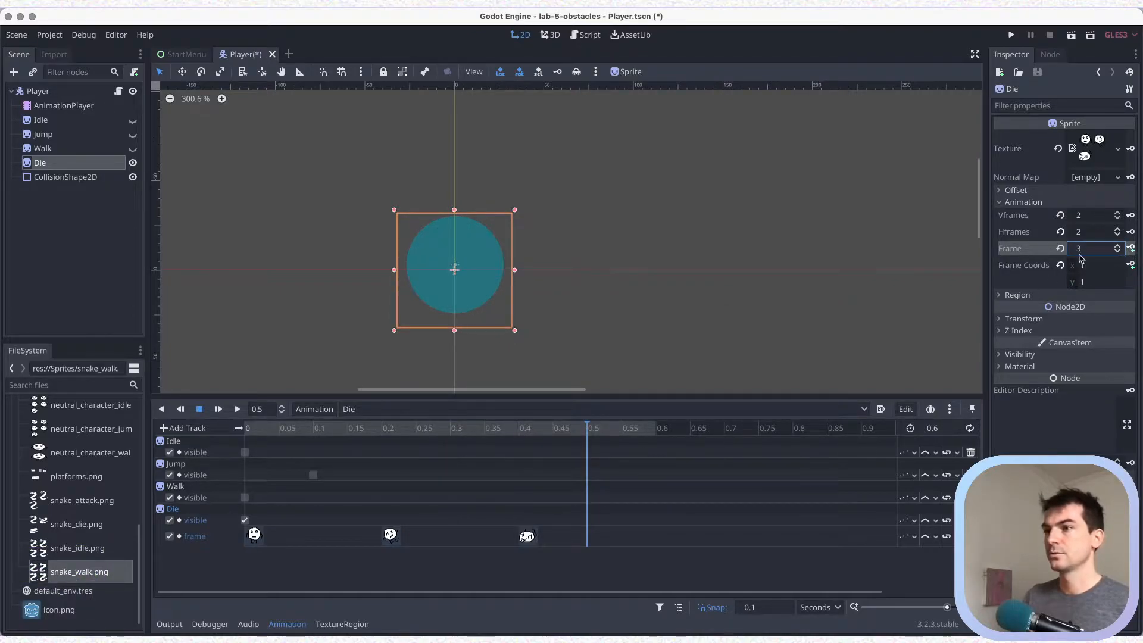
{"action": "key", "text": "super+s"}
Play the Die animation backwards and forwards to check its frames, and save the scene.
{"action": "left_click", "coordinate": [161, 409]}
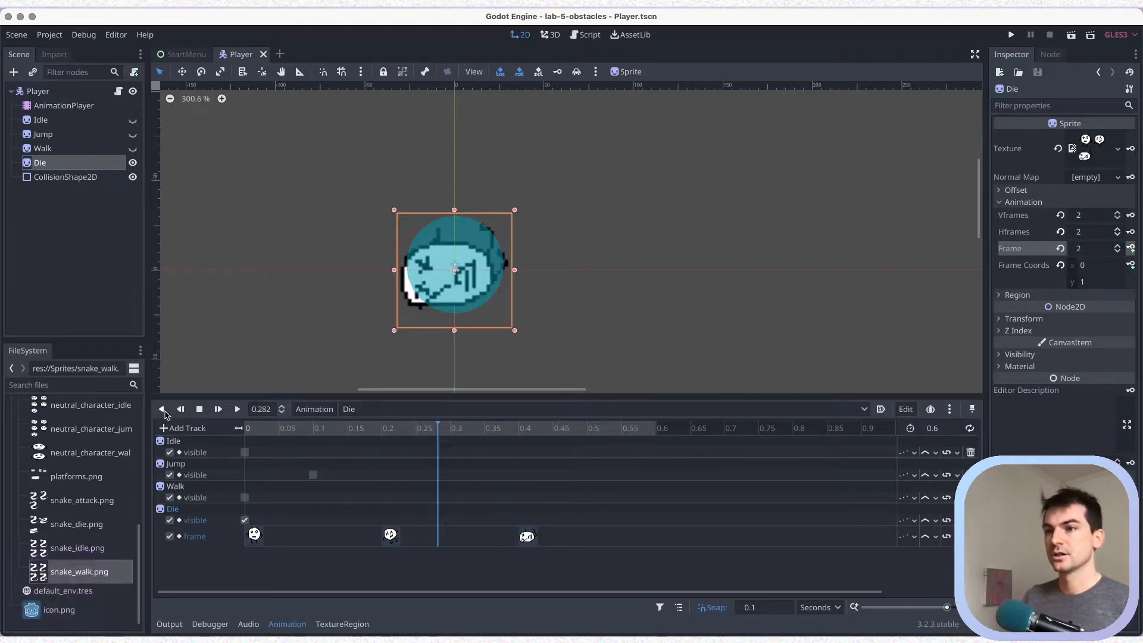
{"action": "left_click", "coordinate": [237, 409]}
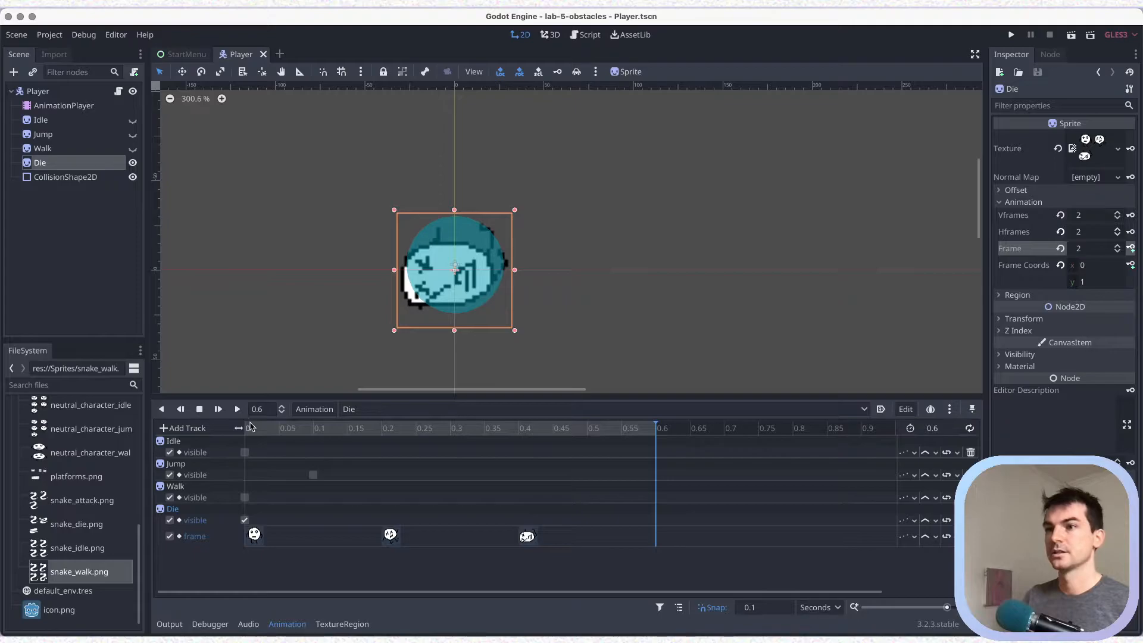
{"action": "key", "text": "super+s"}
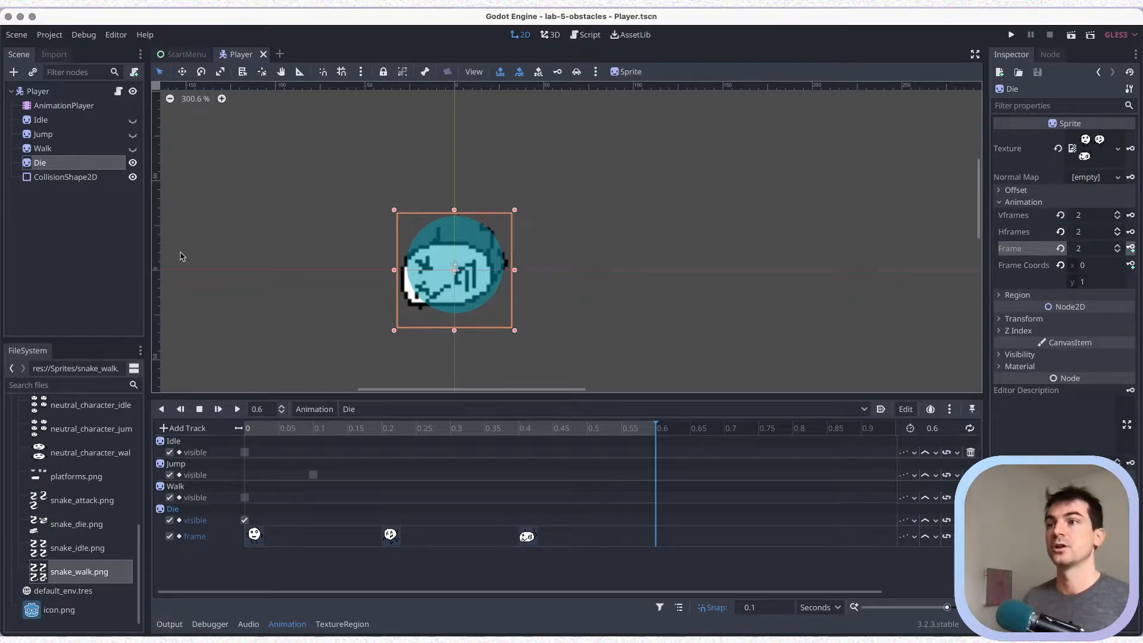
Switch to the Idle animation at 0 seconds, hide the Die sprite, and save the scene.
{"action": "left_click", "coordinate": [78, 122]}
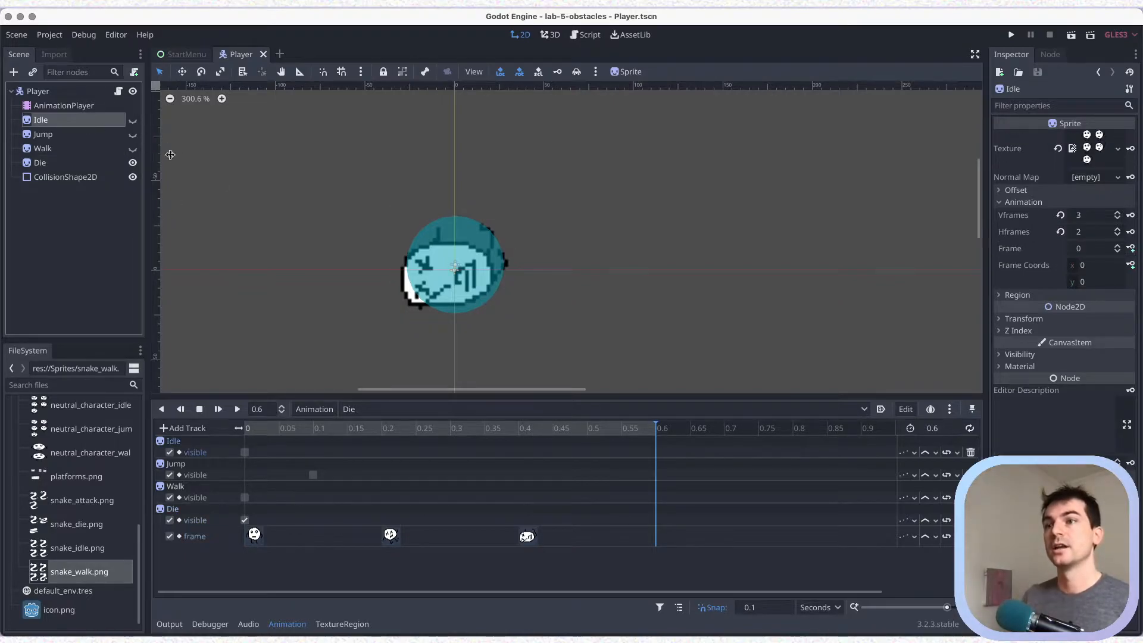
{"action": "left_click", "coordinate": [365, 409]}
{"action": "left_click", "coordinate": [362, 440]}
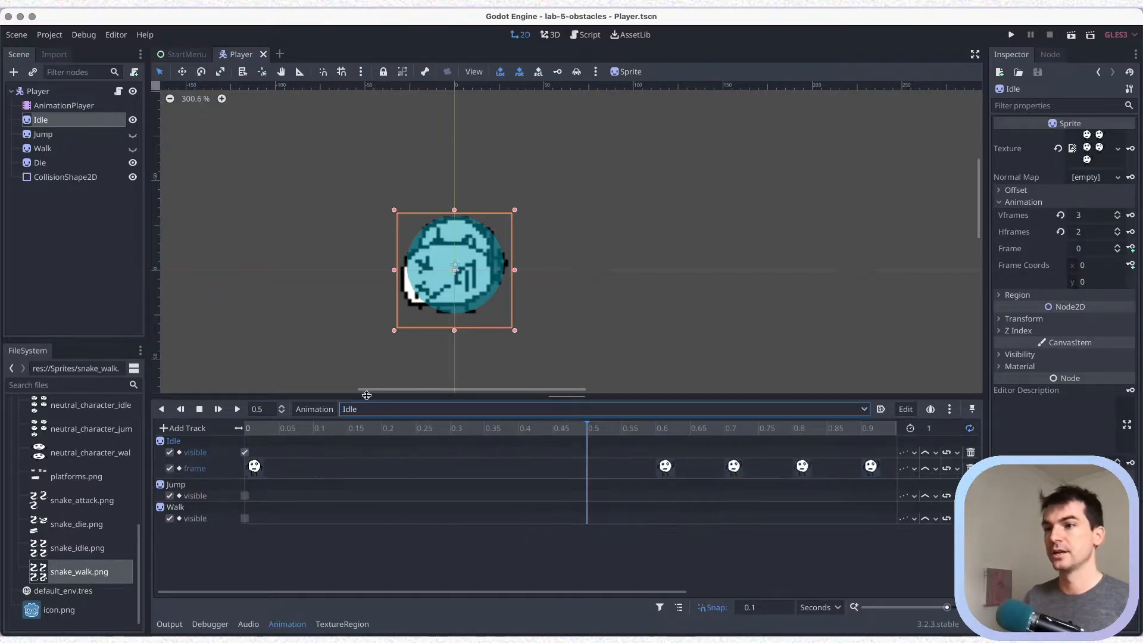
{"action": "left_click", "coordinate": [246, 429]}
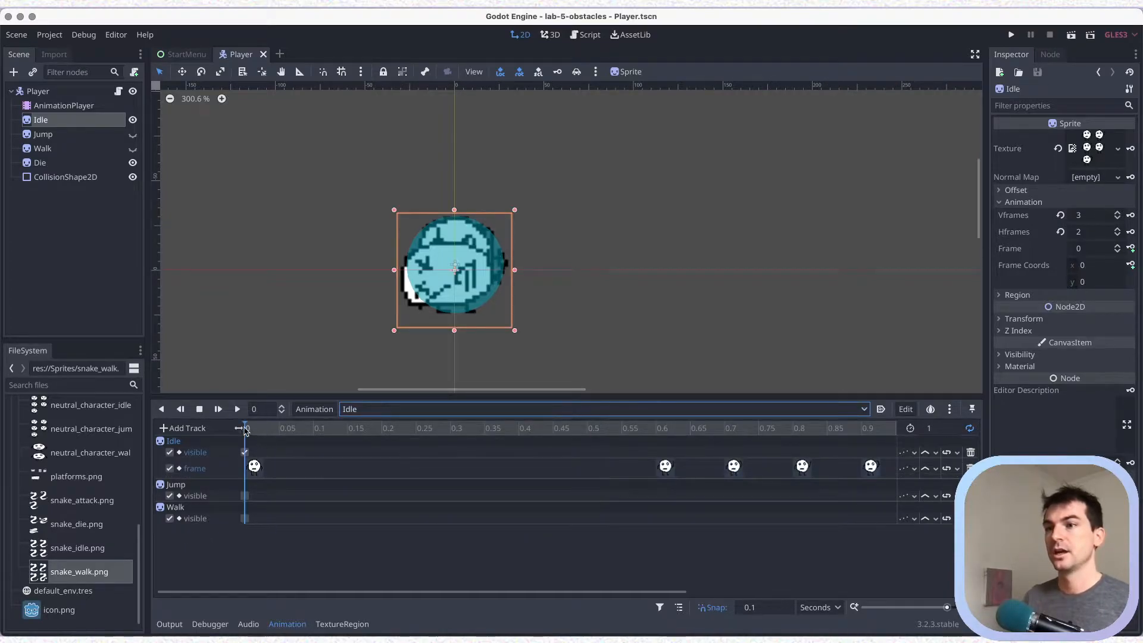
{"action": "left_click", "coordinate": [132, 163]}
{"action": "key", "text": "super+s"}
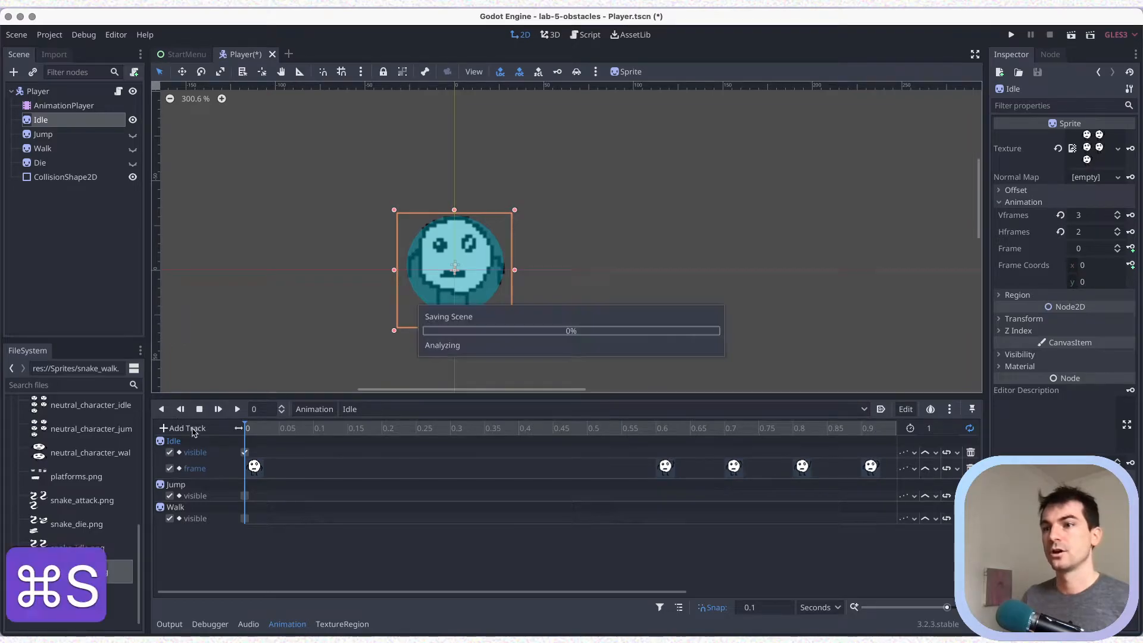
Add a visible property track for the Die sprite to the Idle animation, insert a key at 0 seconds, and save.
{"action": "left_click", "coordinate": [194, 430]}
{"action": "left_click", "coordinate": [197, 445]}
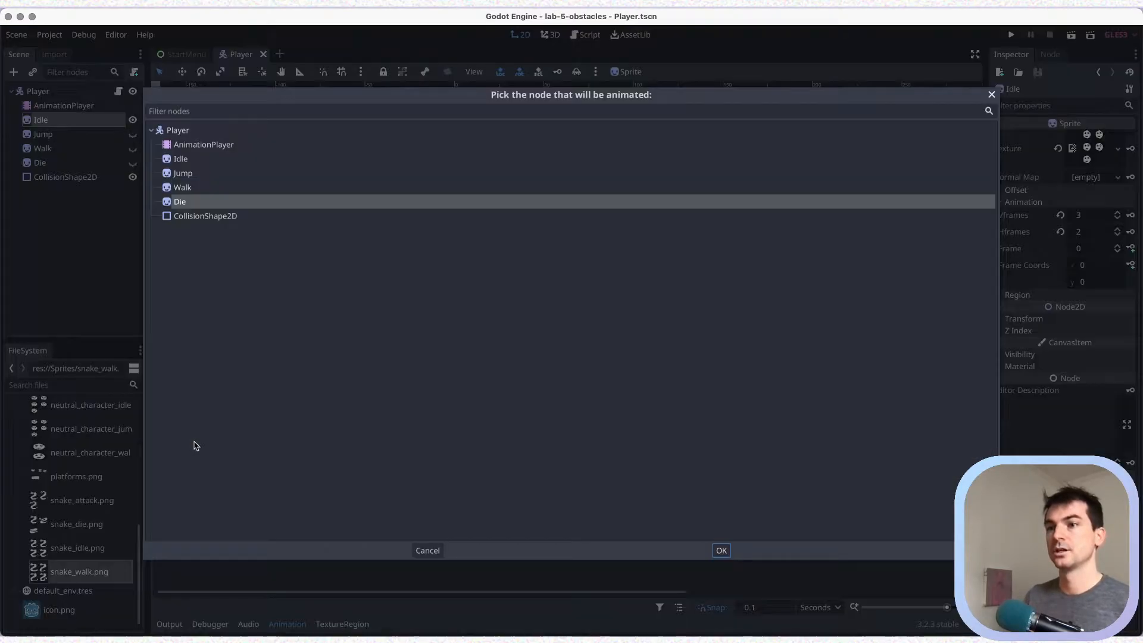
{"action": "left_click", "coordinate": [722, 550]}
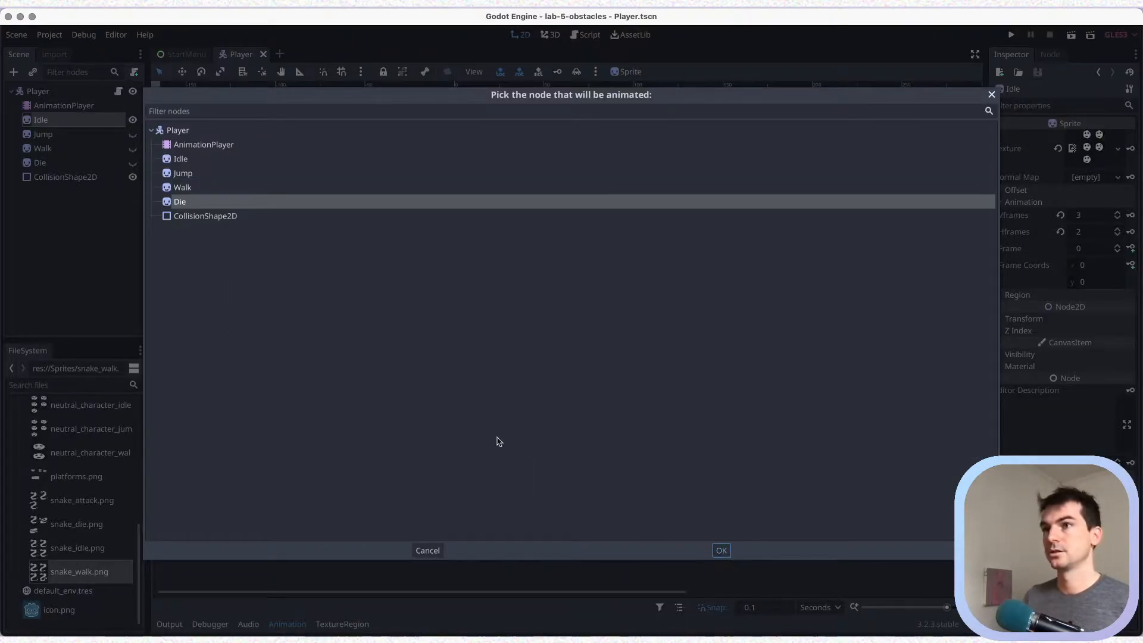
{"action": "type", "text": "vis"}
{"action": "key", "text": "Return"}
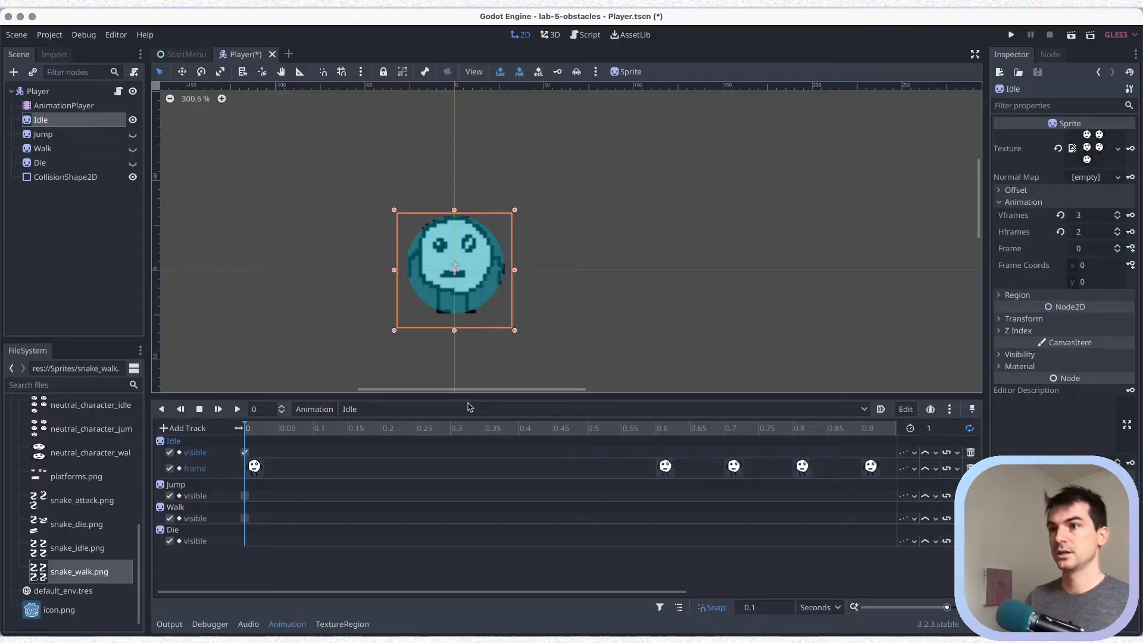
{"action": "right_click", "coordinate": [246, 540]}
{"action": "left_click", "coordinate": [275, 549]}
{"action": "key", "text": "super+s"}
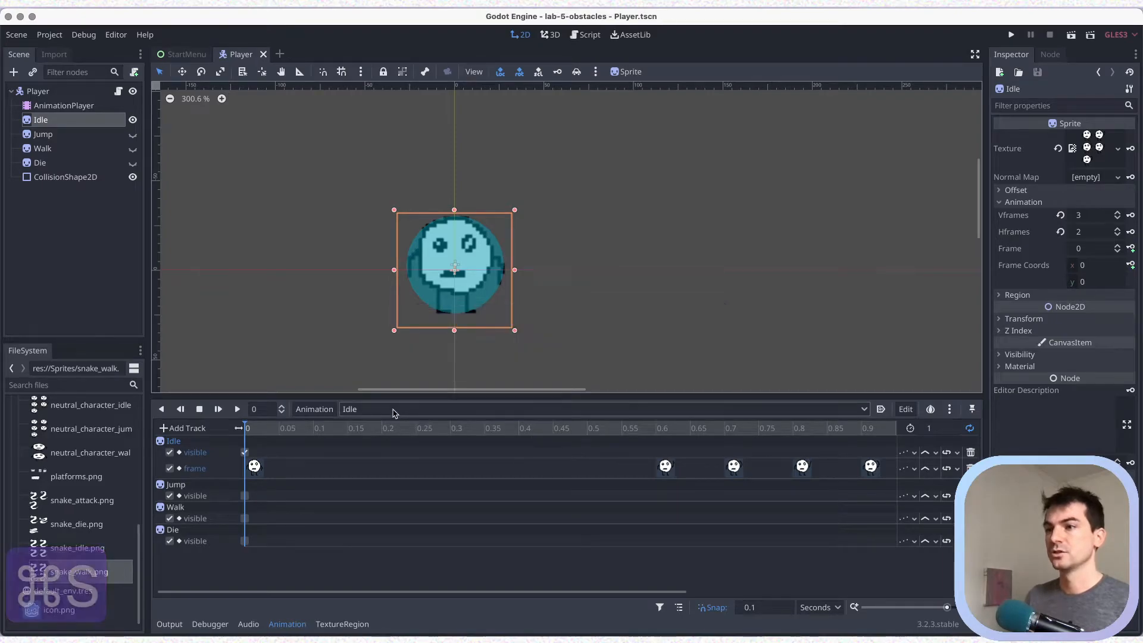
Switch to the Jump animation, add a visible property track for the Die sprite with a key at 0 seconds, and save.
{"action": "left_click", "coordinate": [393, 409]}
{"action": "left_click", "coordinate": [364, 451]}
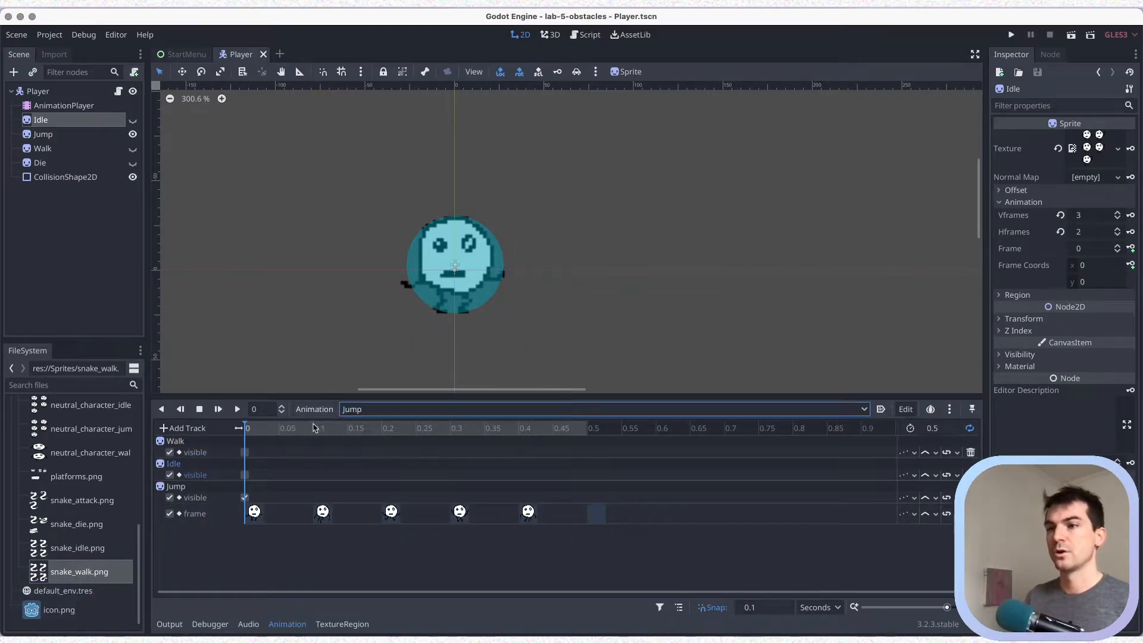
{"action": "key", "text": "super+s"}
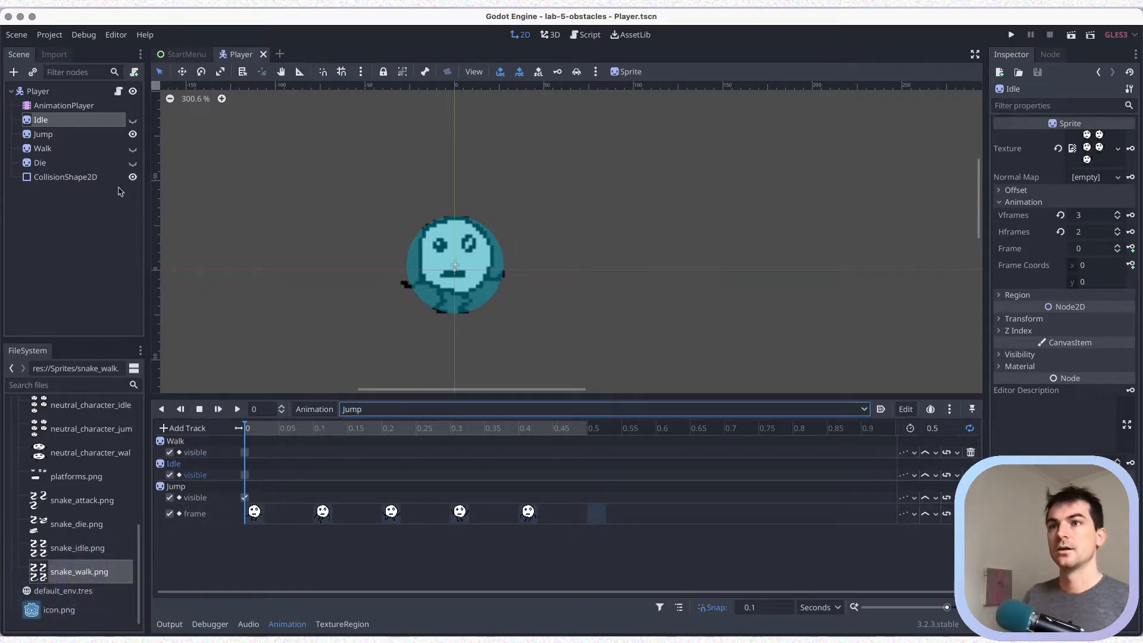
{"action": "left_click", "coordinate": [179, 429]}
{"action": "left_click", "coordinate": [189, 441]}
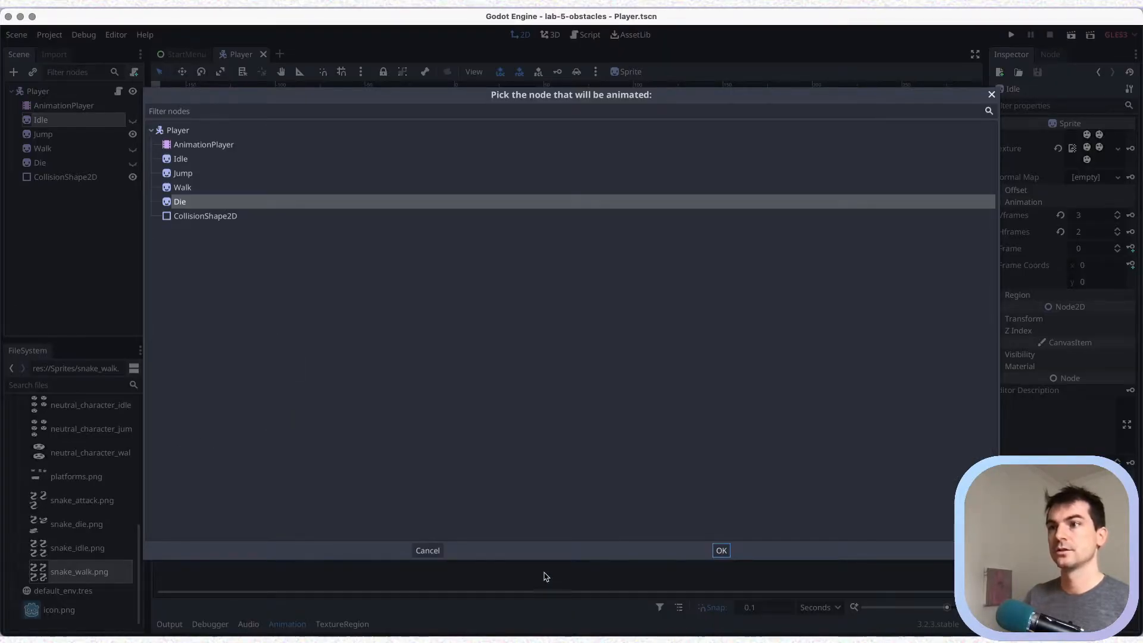
{"action": "left_click", "coordinate": [721, 550]}
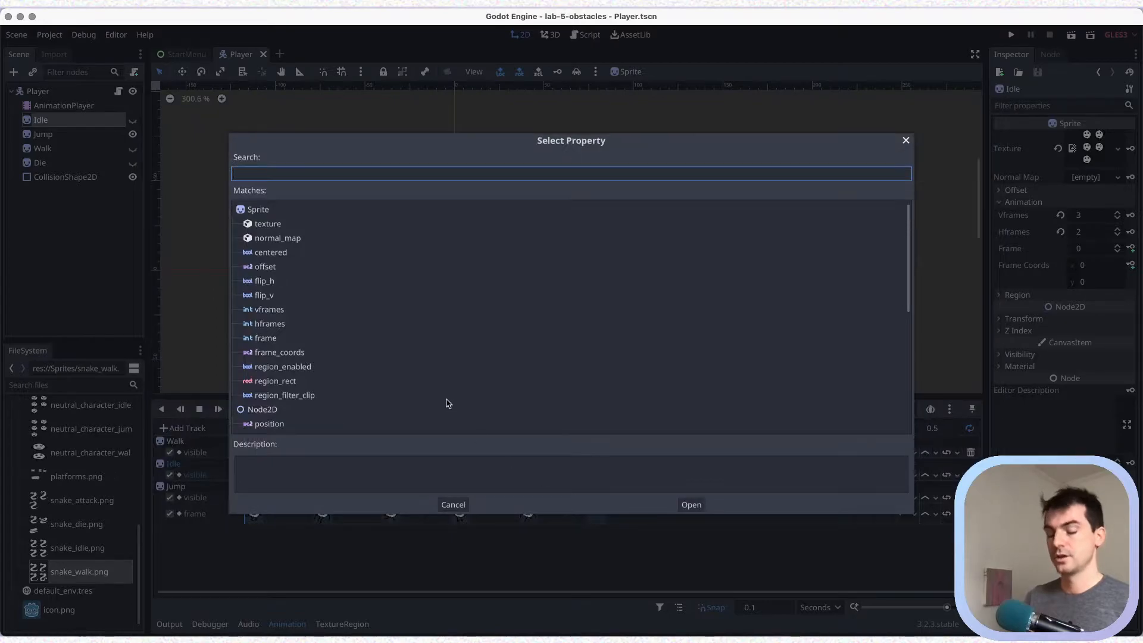
{"action": "type", "text": "vis"}
{"action": "key", "text": "Return"}
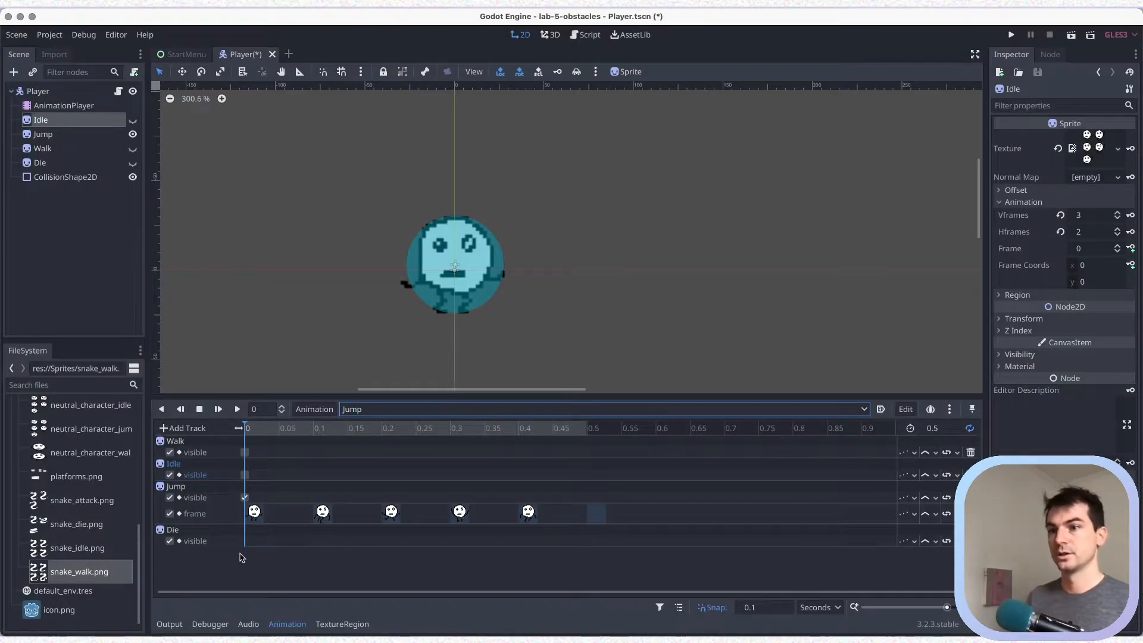
{"action": "key", "text": "super+s"}
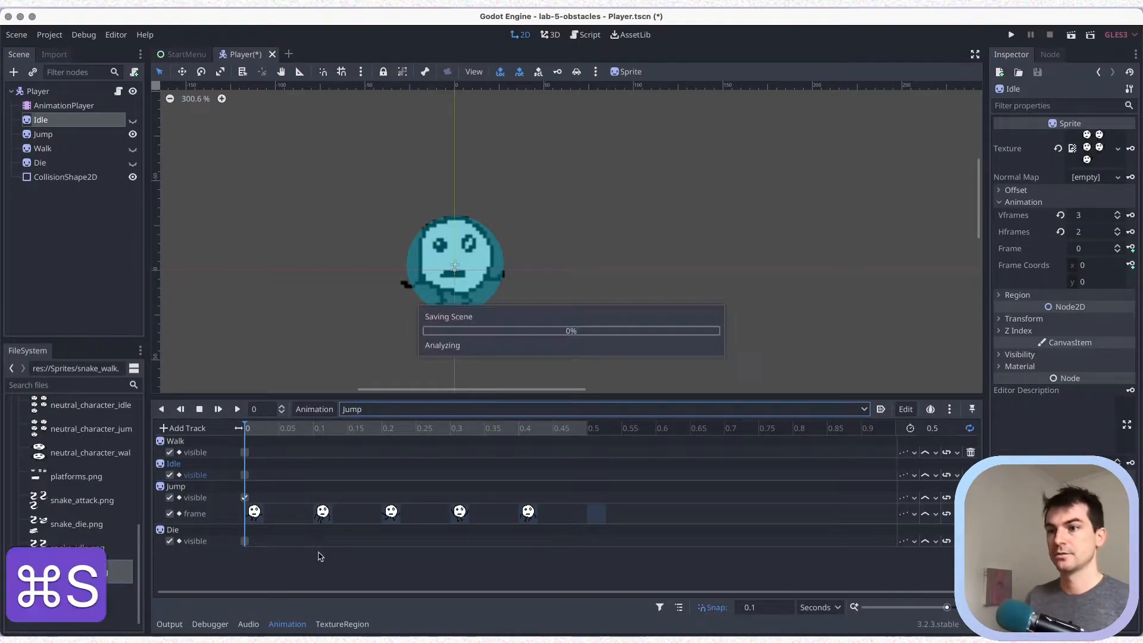
Switch to the Walk animation, add a visible property track for the Die sprite with a key at 0 seconds, and save.
{"action": "left_click", "coordinate": [387, 410]}
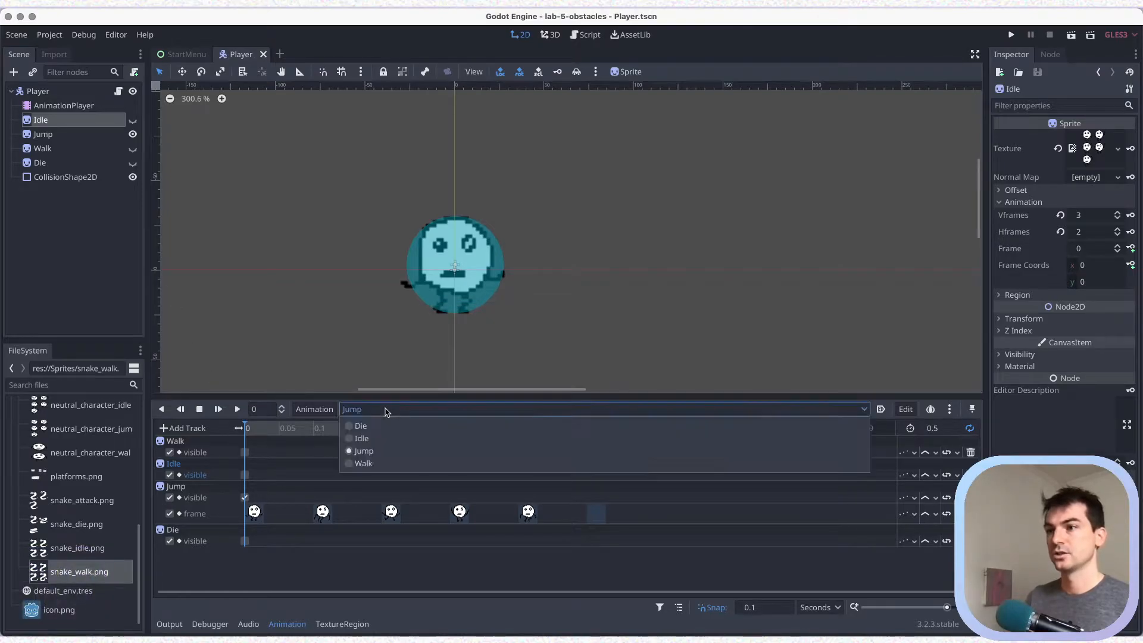
{"action": "left_click", "coordinate": [360, 464]}
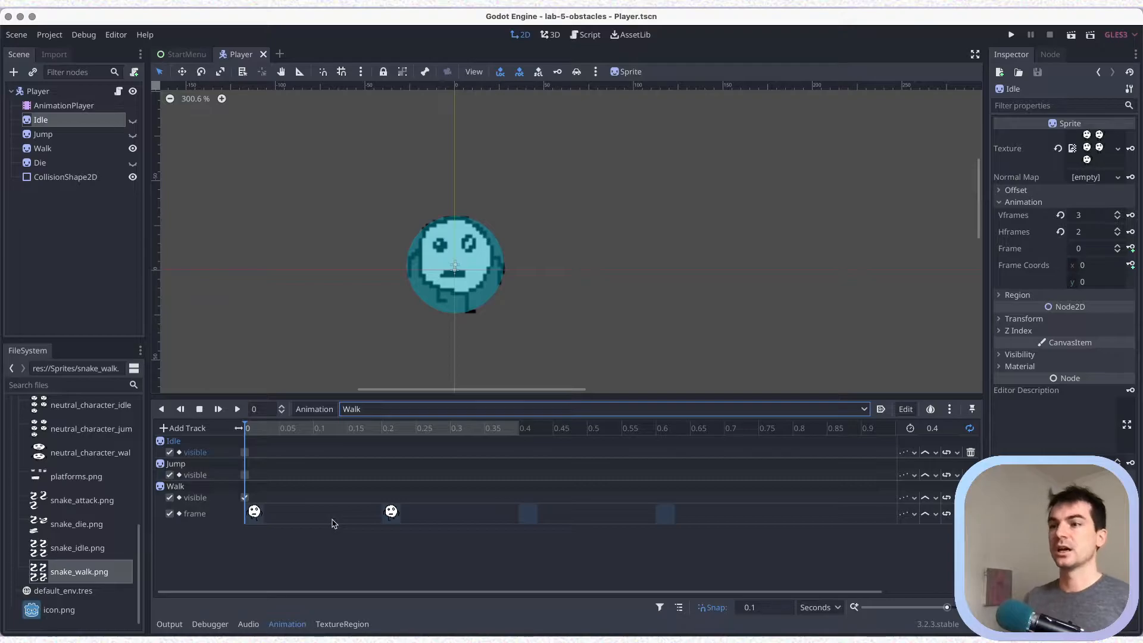
{"action": "left_click", "coordinate": [195, 429]}
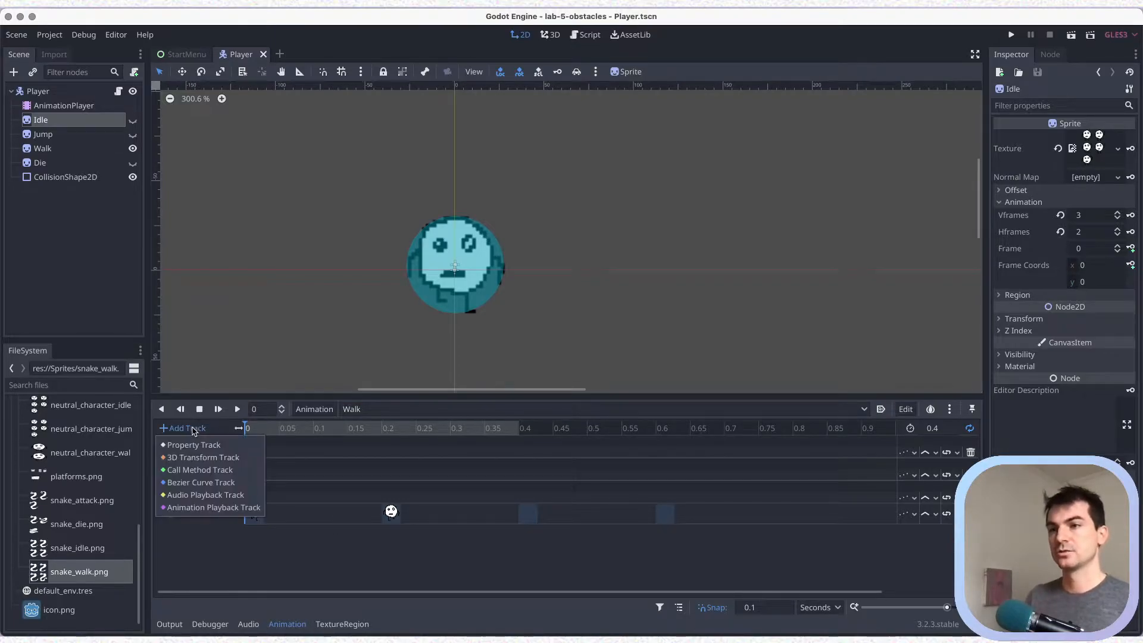
{"action": "left_click", "coordinate": [227, 447]}
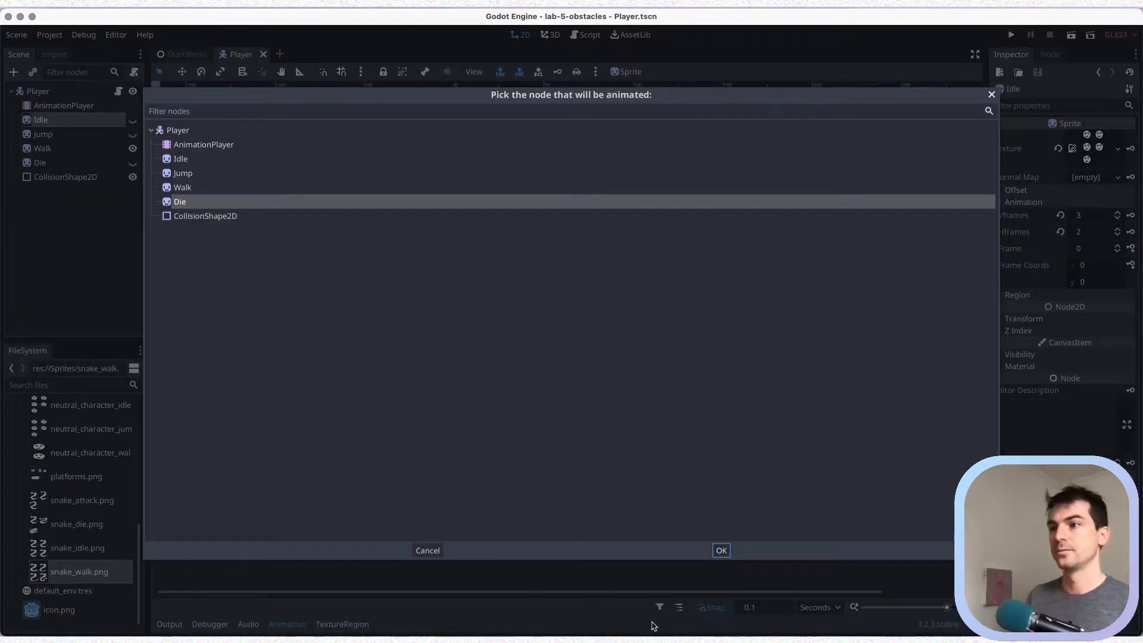
{"action": "left_click", "coordinate": [720, 550]}
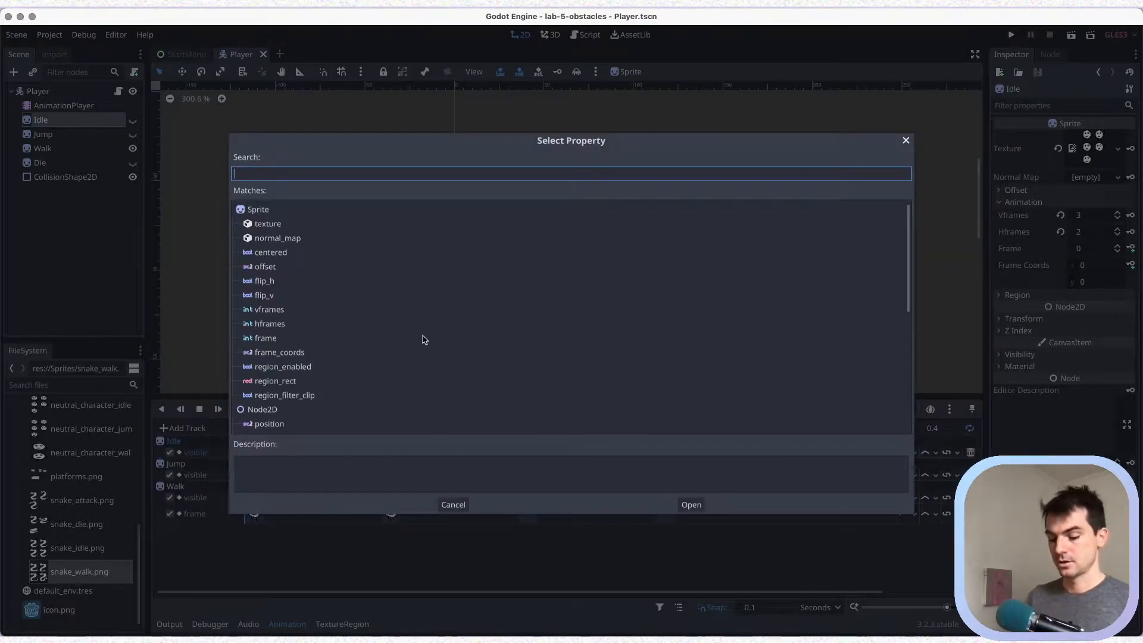
{"action": "type", "text": "vis"}
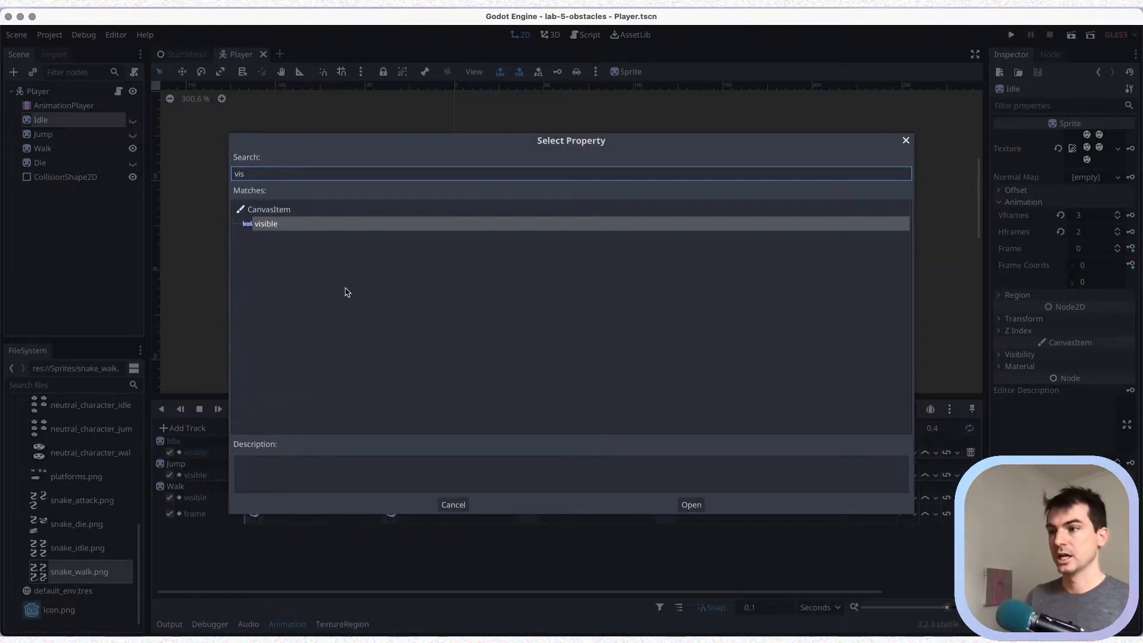
{"action": "left_click", "coordinate": [691, 504]}
{"action": "right_click", "coordinate": [246, 540]}
{"action": "left_click", "coordinate": [272, 549]}
{"action": "key", "text": "super+s"}
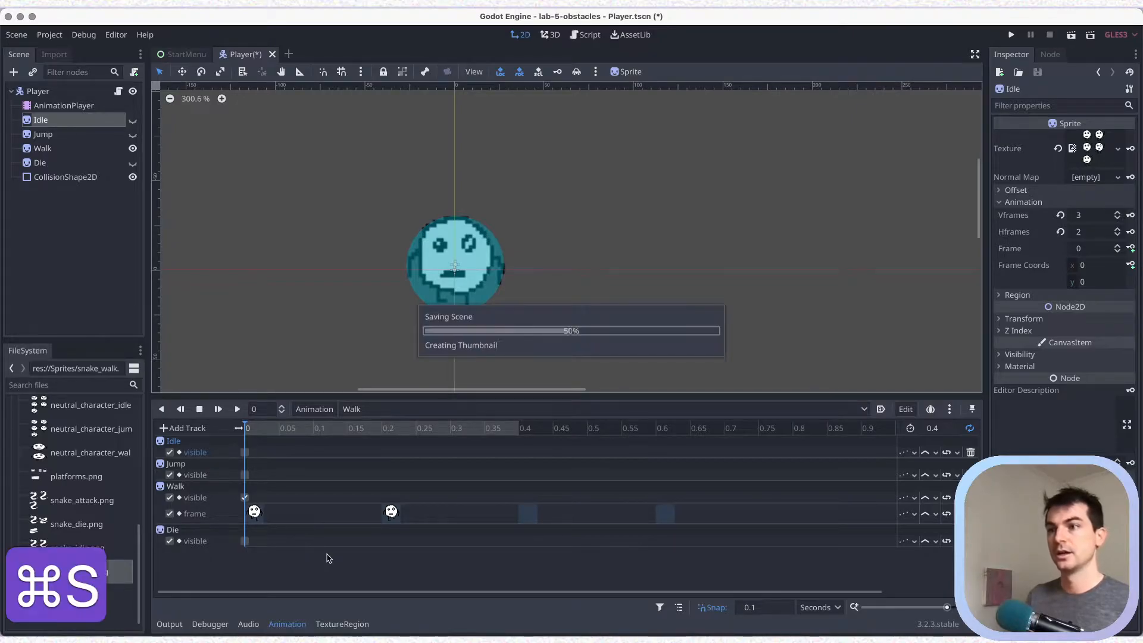
{"action": "key", "text": "super+s"}
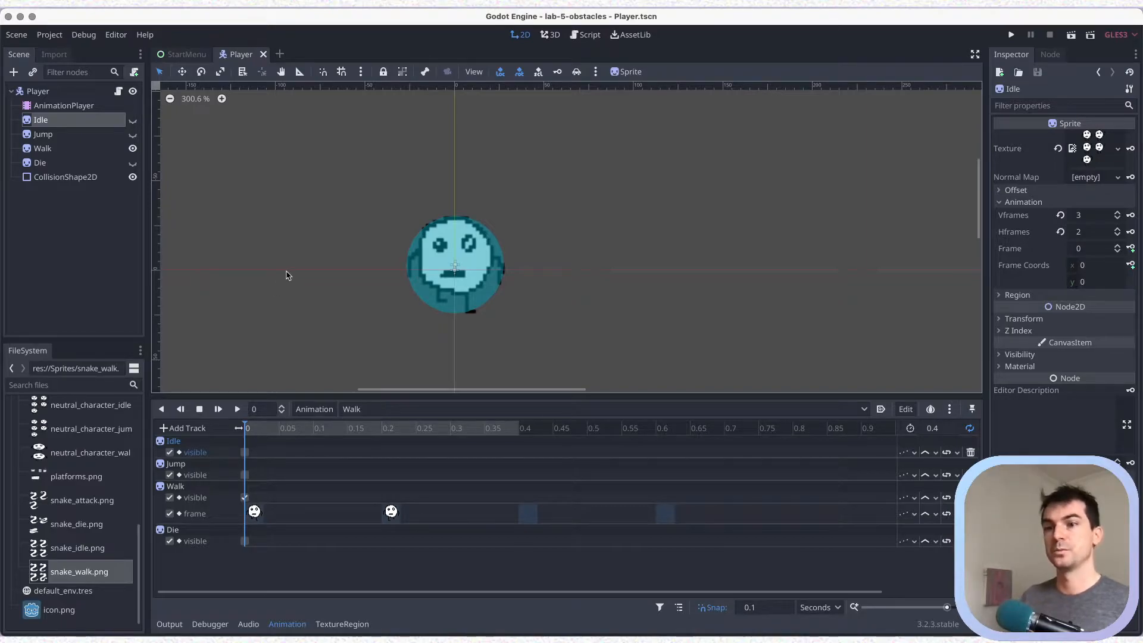
{"action": "key", "text": "super+s"}
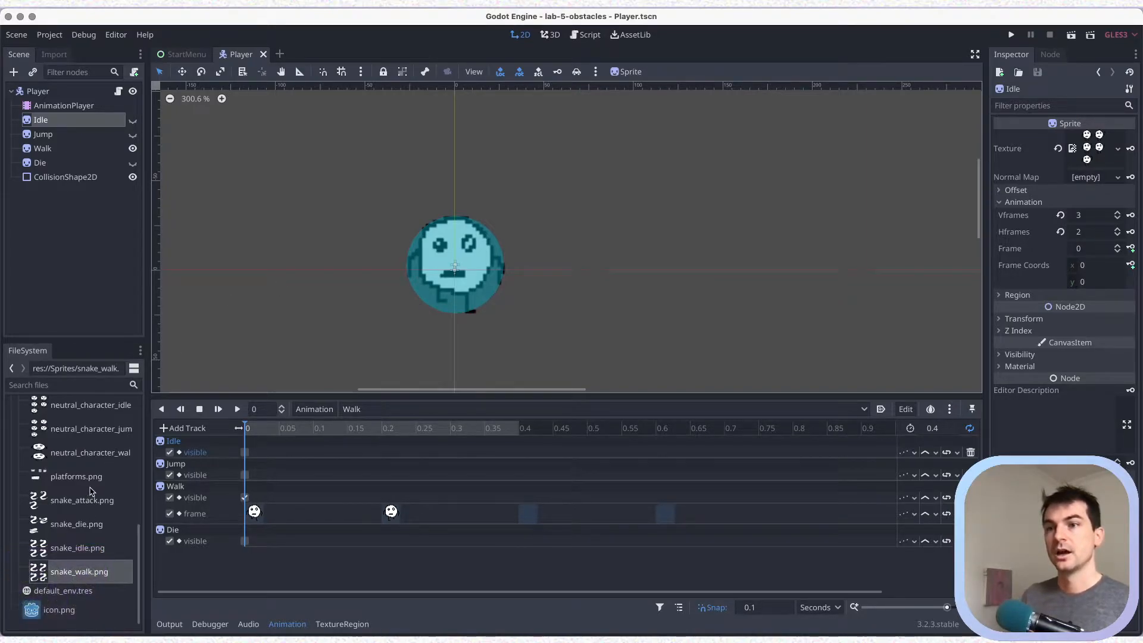
Collapse the Sprites folder, save the scene, and expand the Scenes folder in the project files.
{"action": "scroll", "coordinate": [90, 490], "scroll_direction": "up", "scroll_amount": 10}
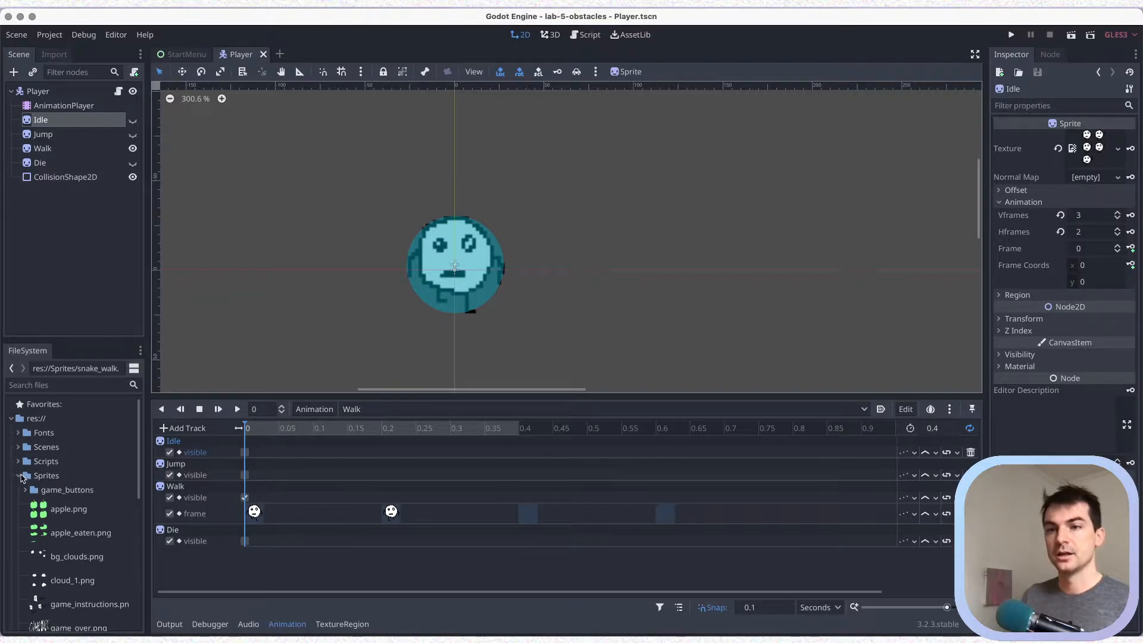
{"action": "left_click", "coordinate": [20, 477]}
{"action": "key", "text": "super+s"}
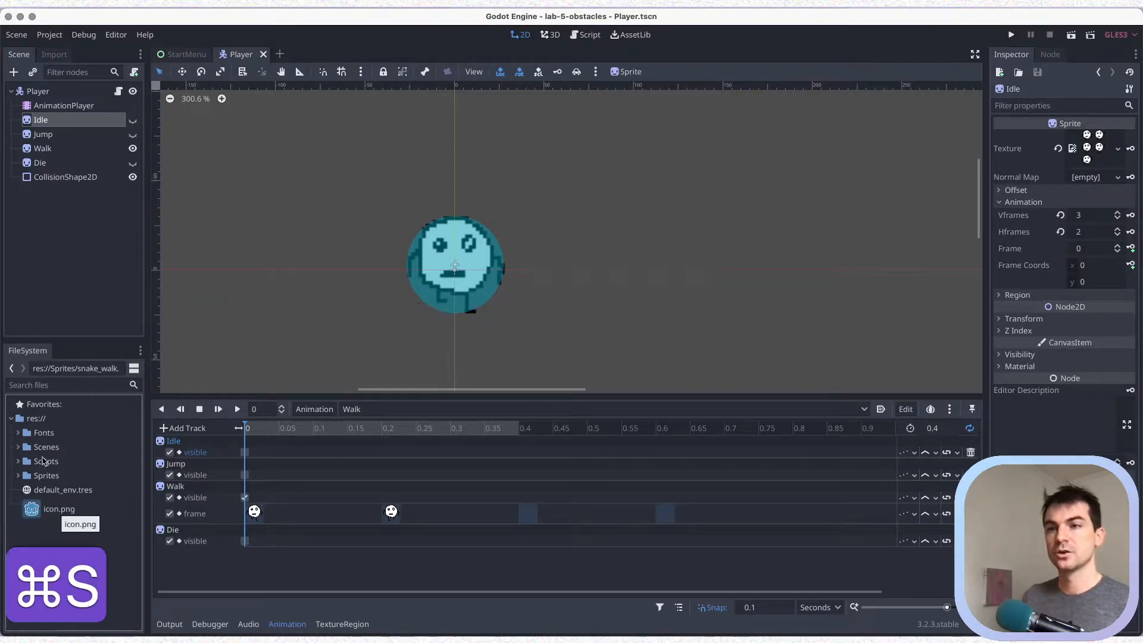
{"action": "left_click", "coordinate": [19, 447]}
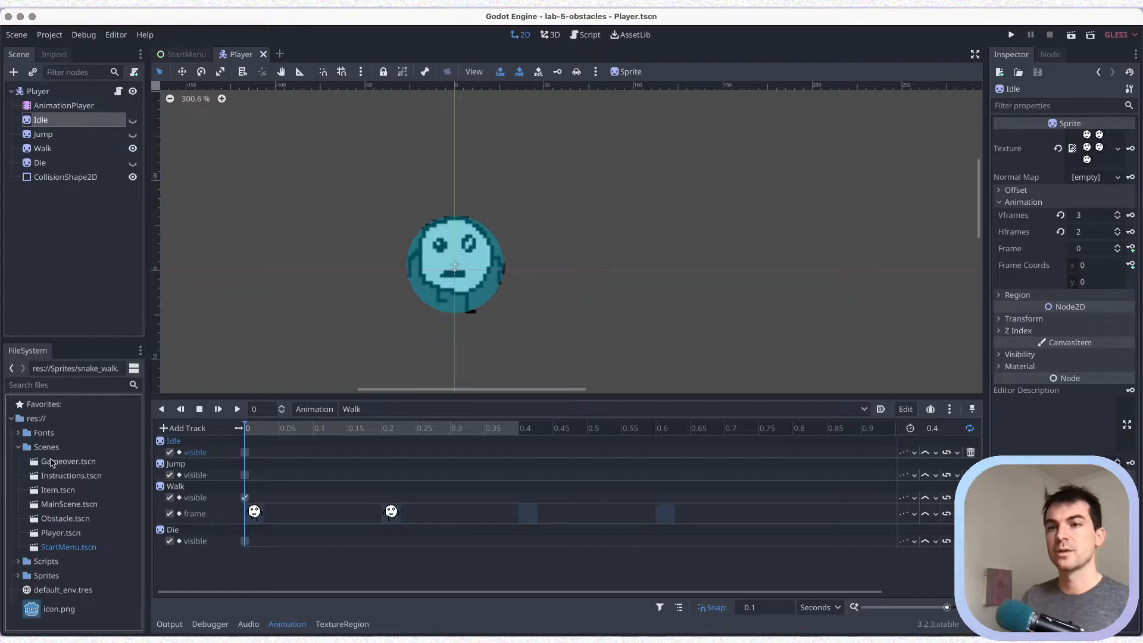
Open the Obstacle scene, and switch to a blank black drawing board with the Brush tool.
{"action": "double_click", "coordinate": [66, 519]}
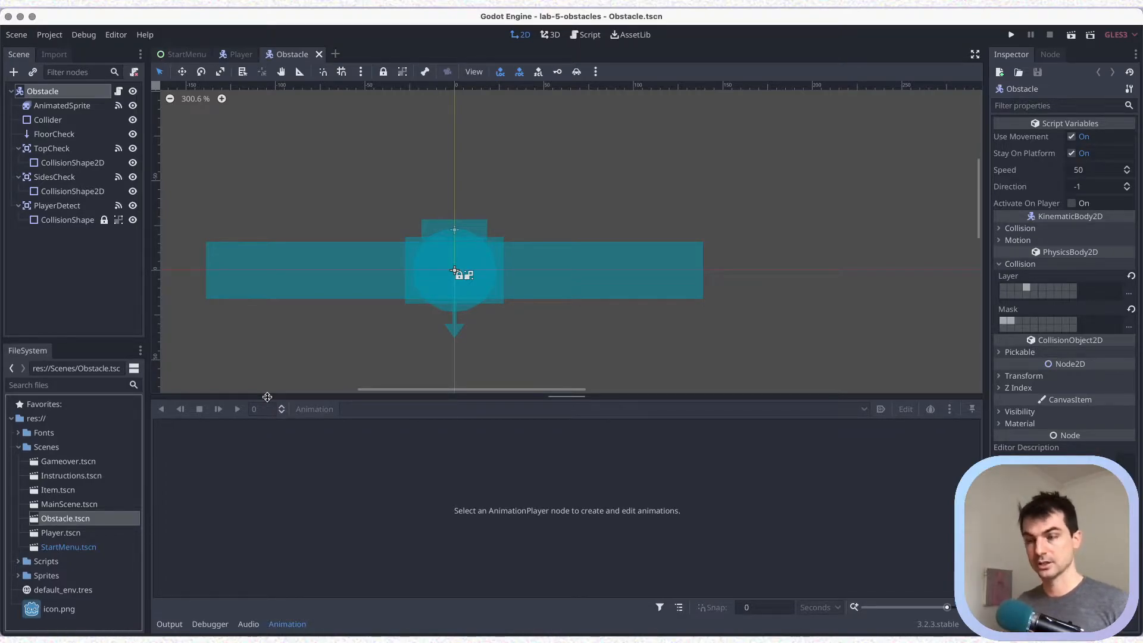
{"action": "key", "text": "ctrl+Tab"}
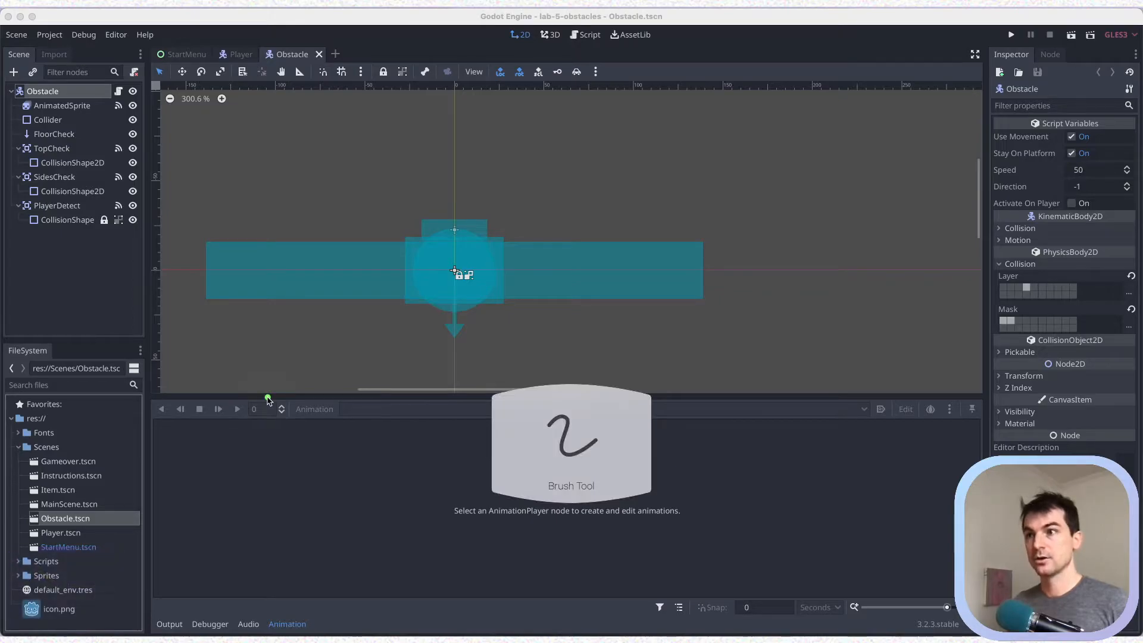
{"action": "key", "text": "ctrl+w"}
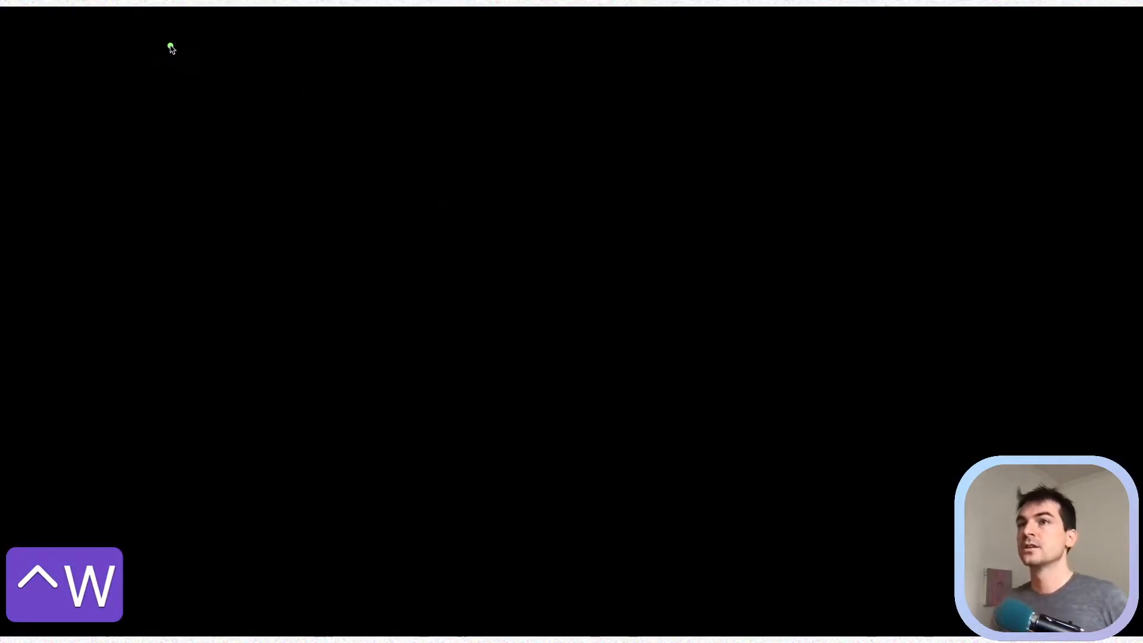
Draw a small box near the board's upper edge and write "Scene" beside it.
{"action": "left_click_drag", "start_coordinate": [88, 51], "coordinate": [79, 116]}
{"action": "mouse_move", "coordinate": [89, 52]}
{"action": "left_mouse_down"}
{"action": "mouse_move", "coordinate": [141, 59]}
{"action": "mouse_move", "coordinate": [79, 135]}
{"action": "left_mouse_up"}
{"action": "left_click_drag", "start_coordinate": [234, 79], "coordinate": [203, 117]}
{"action": "left_click_drag", "start_coordinate": [236, 95], "coordinate": [253, 114]}
{"action": "left_click_drag", "start_coordinate": [257, 106], "coordinate": [332, 111]}
{"action": "left_click", "coordinate": [380, 78]}
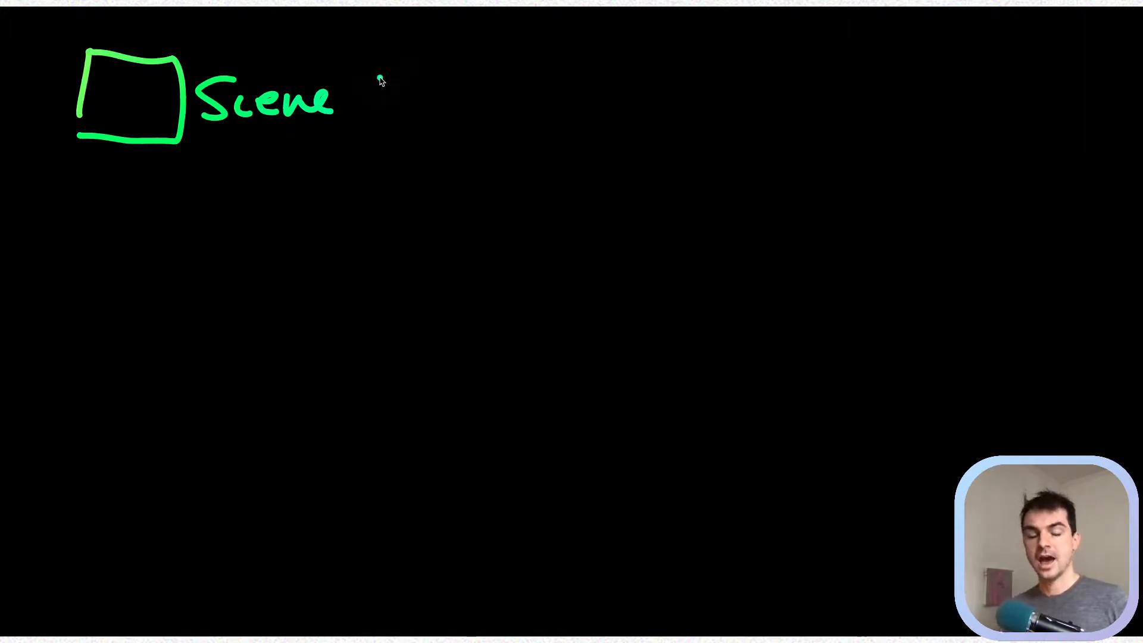
{"action": "mouse_move", "coordinate": [454, 80]}
{"action": "left_mouse_down"}
{"action": "mouse_move", "coordinate": [325, 114]}
{"action": "mouse_move", "coordinate": [275, 86]}
{"action": "left_mouse_up"}
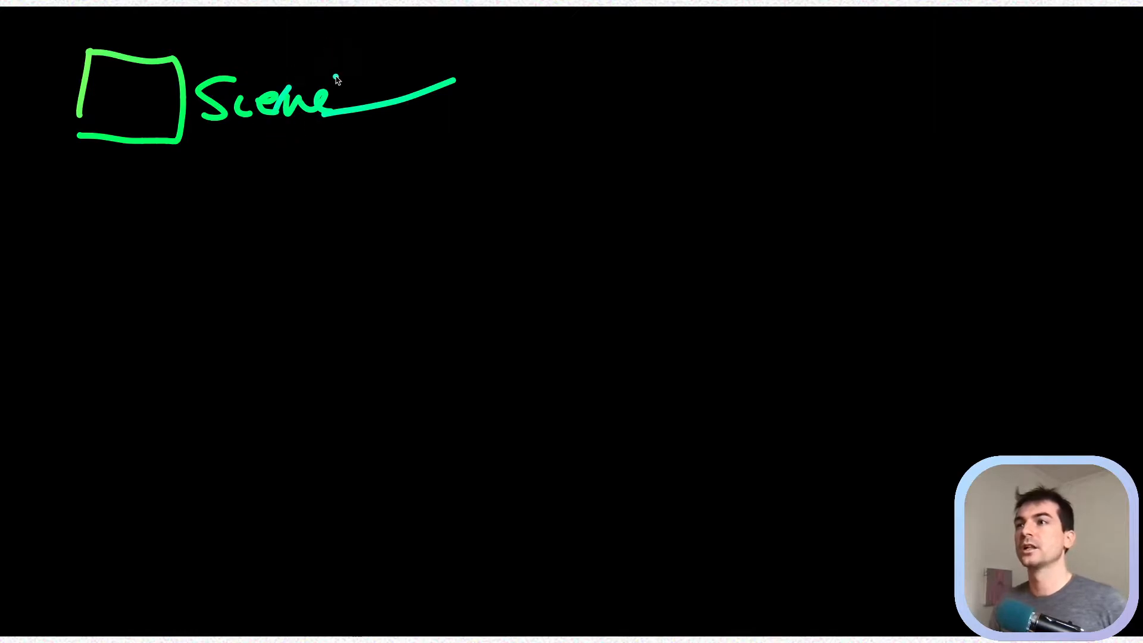
{"action": "key", "text": "super+z"}
{"action": "key", "text": "super+z"}
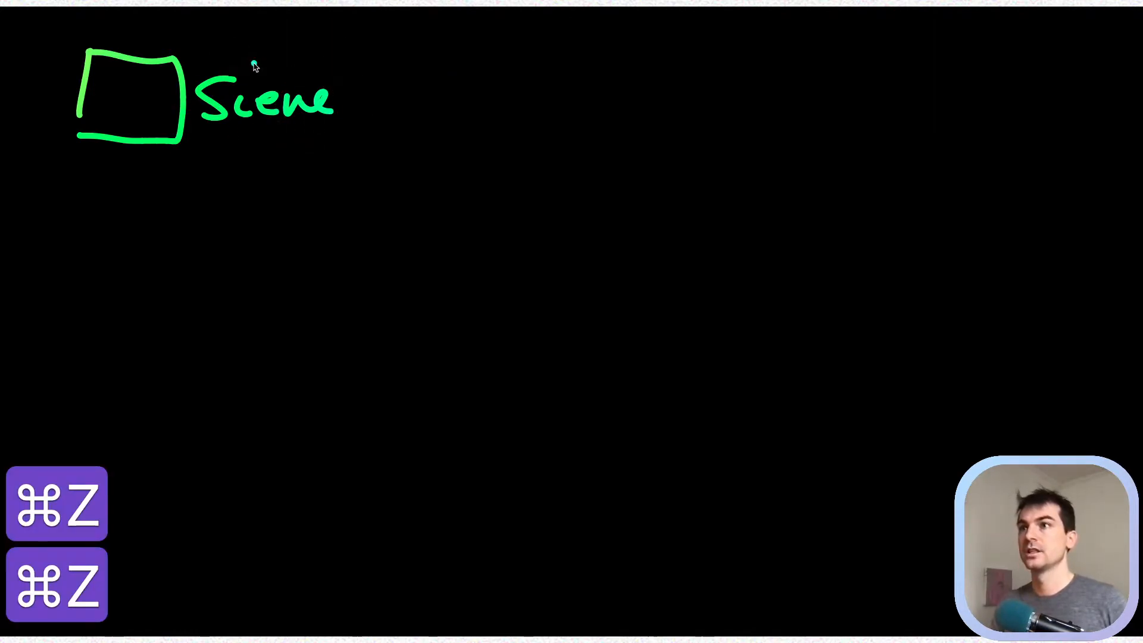
Add a slash and the word "Blueprint" after "Scene" in the handwritten label.
{"action": "left_click_drag", "start_coordinate": [355, 46], "coordinate": [333, 141]}
{"action": "left_click_drag", "start_coordinate": [368, 78], "coordinate": [370, 113]}
{"action": "mouse_move", "coordinate": [369, 80]}
{"action": "left_mouse_down"}
{"action": "mouse_move", "coordinate": [390, 96]}
{"action": "mouse_move", "coordinate": [373, 117]}
{"action": "left_mouse_up"}
{"action": "mouse_move", "coordinate": [410, 69]}
{"action": "left_mouse_down"}
{"action": "mouse_move", "coordinate": [407, 114]}
{"action": "mouse_move", "coordinate": [468, 99]}
{"action": "mouse_move", "coordinate": [527, 113]}
{"action": "left_mouse_up"}
{"action": "left_click_drag", "start_coordinate": [535, 63], "coordinate": [539, 113]}
{"action": "left_click_drag", "start_coordinate": [519, 90], "coordinate": [550, 84]}
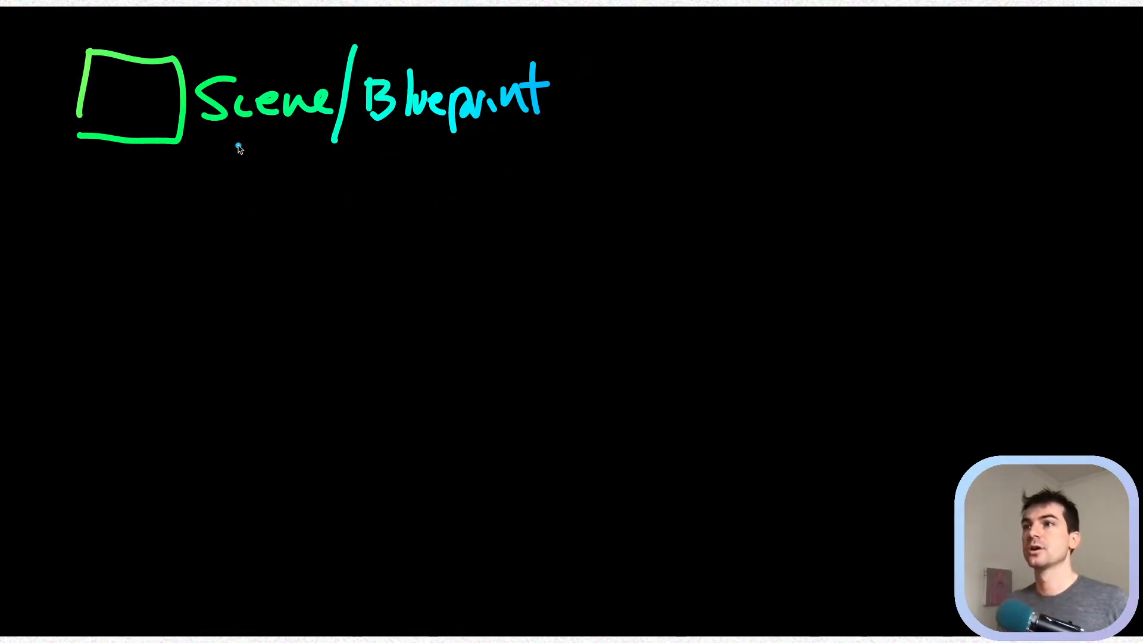
Write "Animation" and "Collider" under the box, and draw a curved arrow below the word "Blueprint".
{"action": "mouse_move", "coordinate": [108, 223]}
{"action": "left_mouse_down"}
{"action": "mouse_move", "coordinate": [285, 203]}
{"action": "mouse_move", "coordinate": [359, 223]}
{"action": "left_mouse_up"}
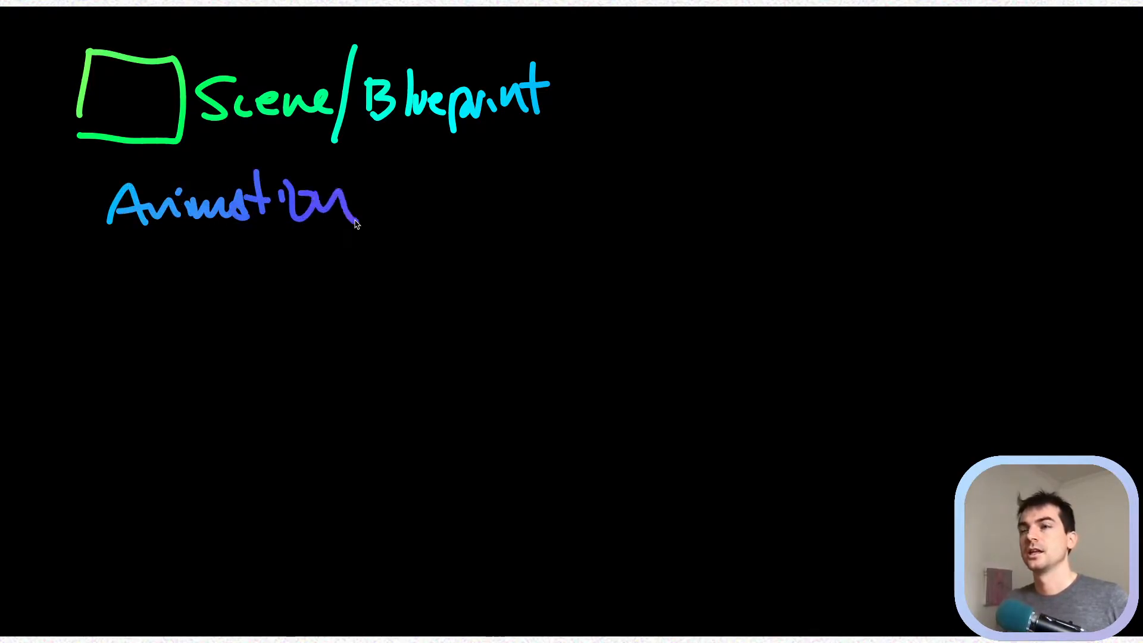
{"action": "mouse_move", "coordinate": [105, 264]}
{"action": "left_mouse_down"}
{"action": "mouse_move", "coordinate": [220, 286]}
{"action": "mouse_move", "coordinate": [245, 263]}
{"action": "mouse_move", "coordinate": [260, 276]}
{"action": "mouse_move", "coordinate": [317, 251]}
{"action": "left_mouse_up"}
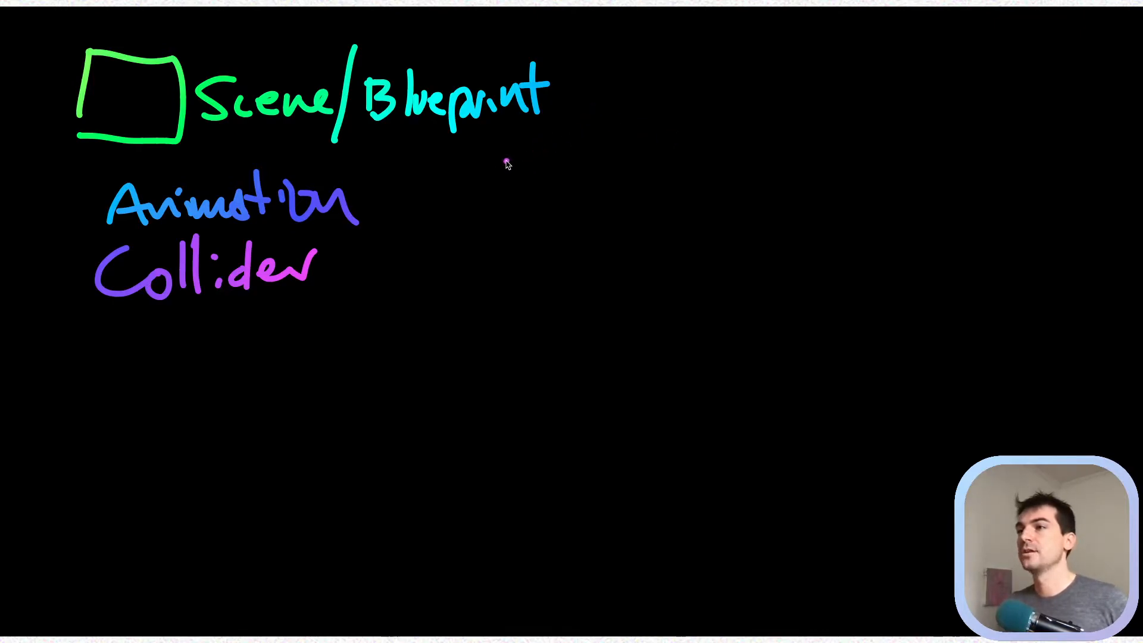
{"action": "mouse_move", "coordinate": [495, 167]}
{"action": "left_mouse_down"}
{"action": "mouse_move", "coordinate": [649, 125]}
{"action": "mouse_move", "coordinate": [604, 170]}
{"action": "left_mouse_up"}
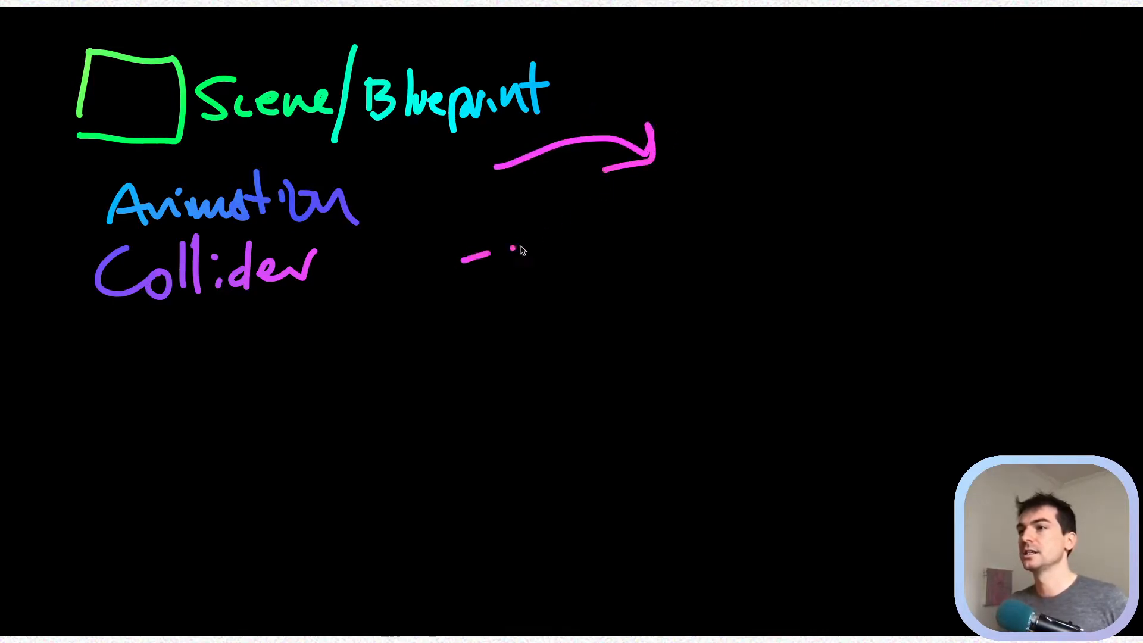
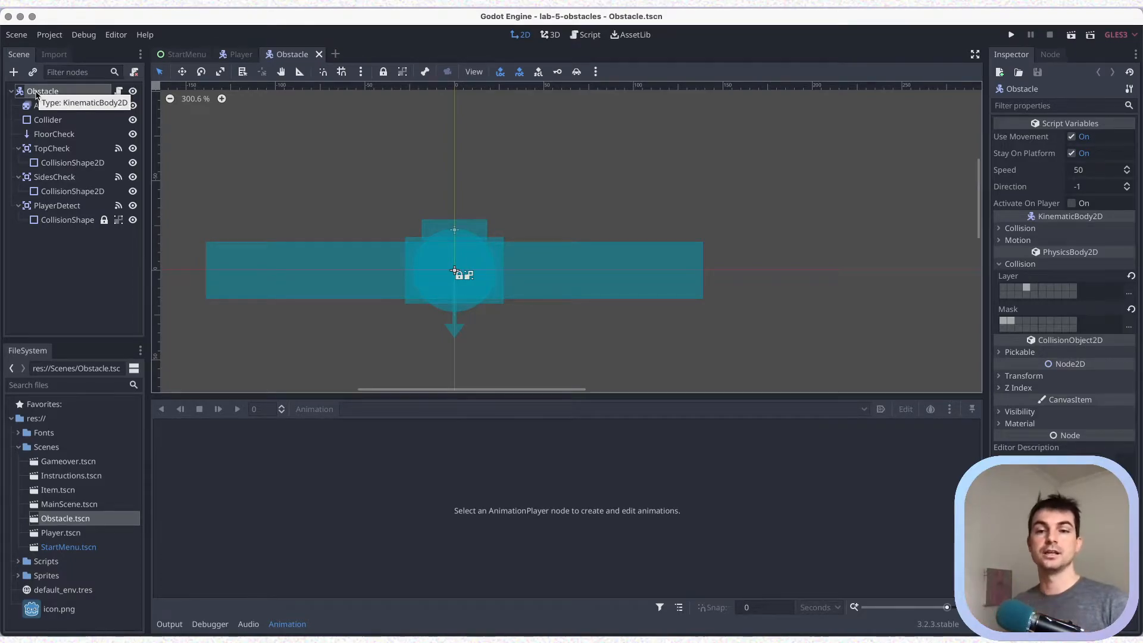
Examine the Player root node's properties, return to the Obstacle scene, and try its Use Movement option off and on.
{"action": "left_click", "coordinate": [241, 55]}
{"action": "left_click", "coordinate": [41, 91]}
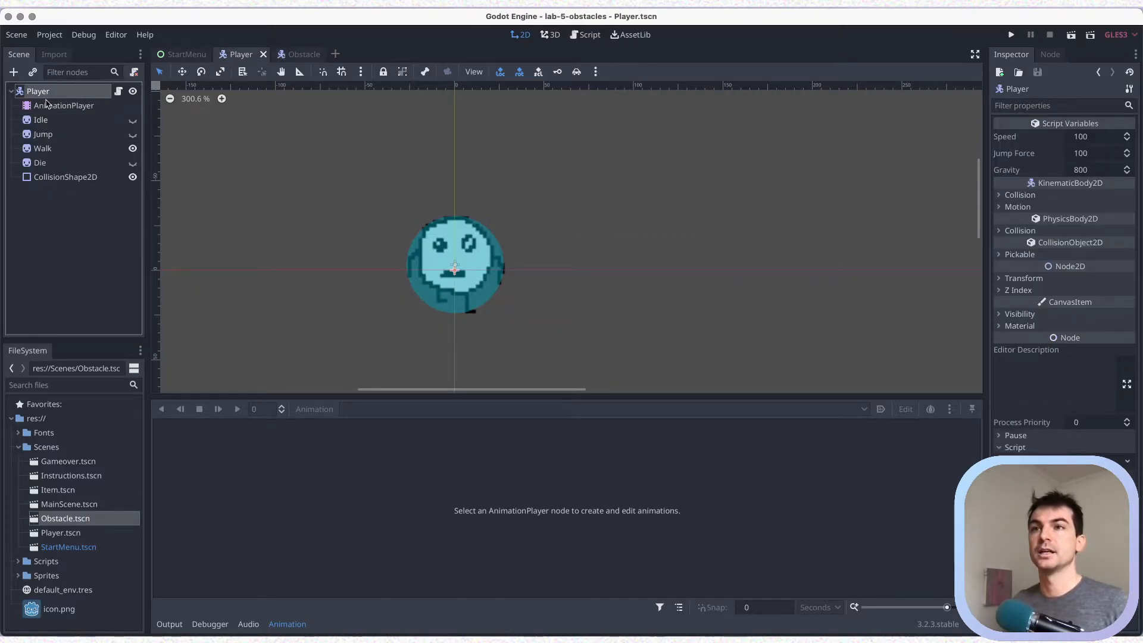
{"action": "left_click", "coordinate": [285, 55]}
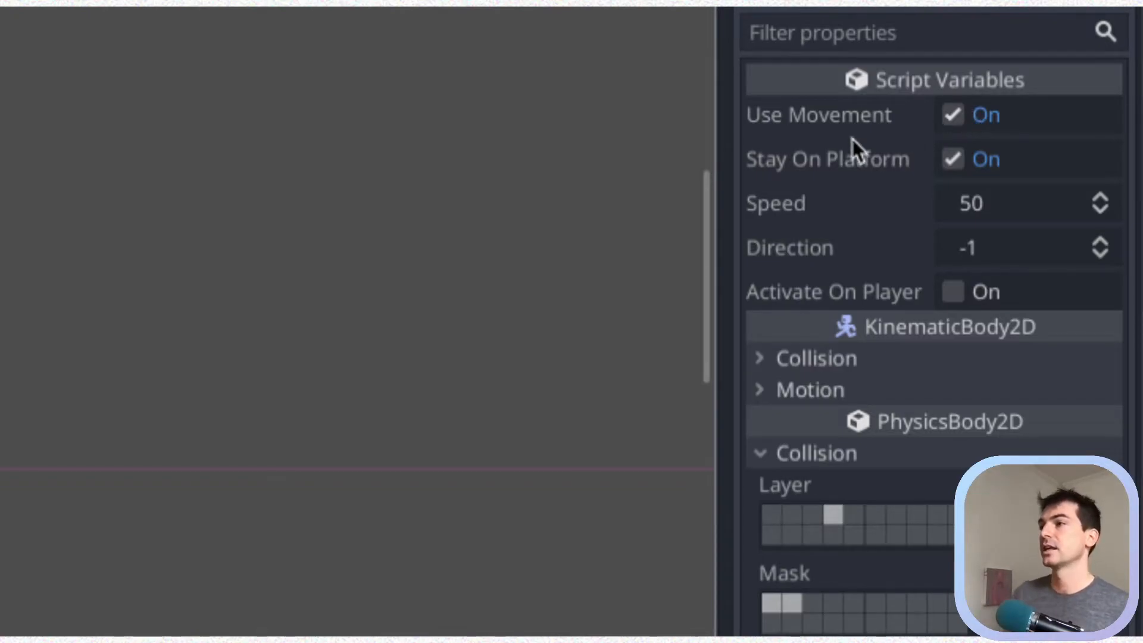
{"action": "left_click", "coordinate": [953, 115]}
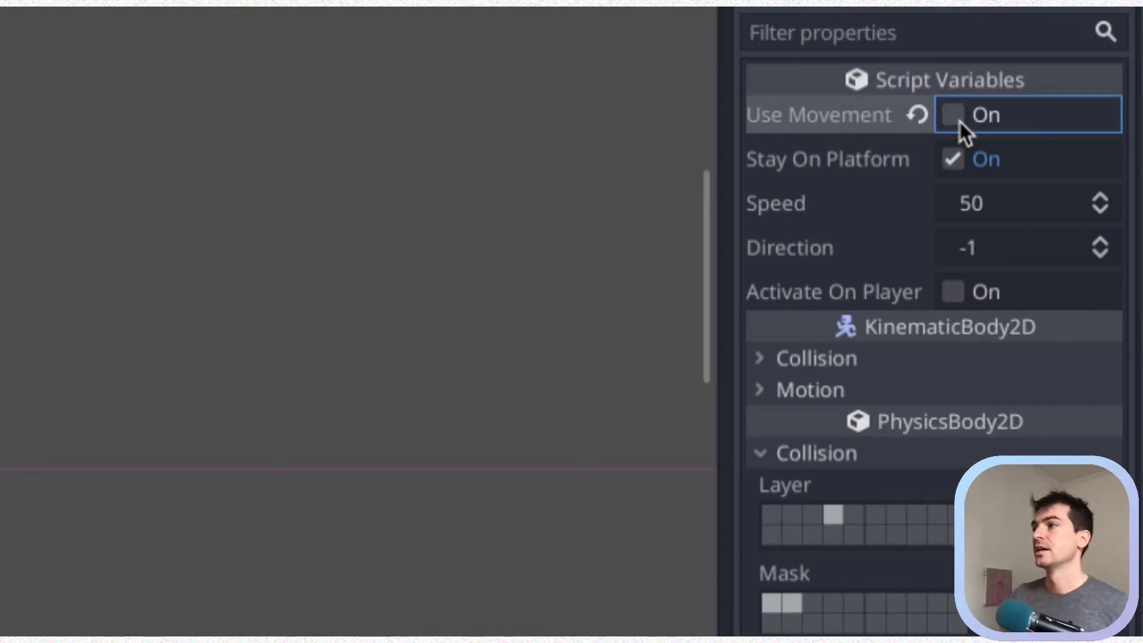
{"action": "left_click", "coordinate": [960, 121]}
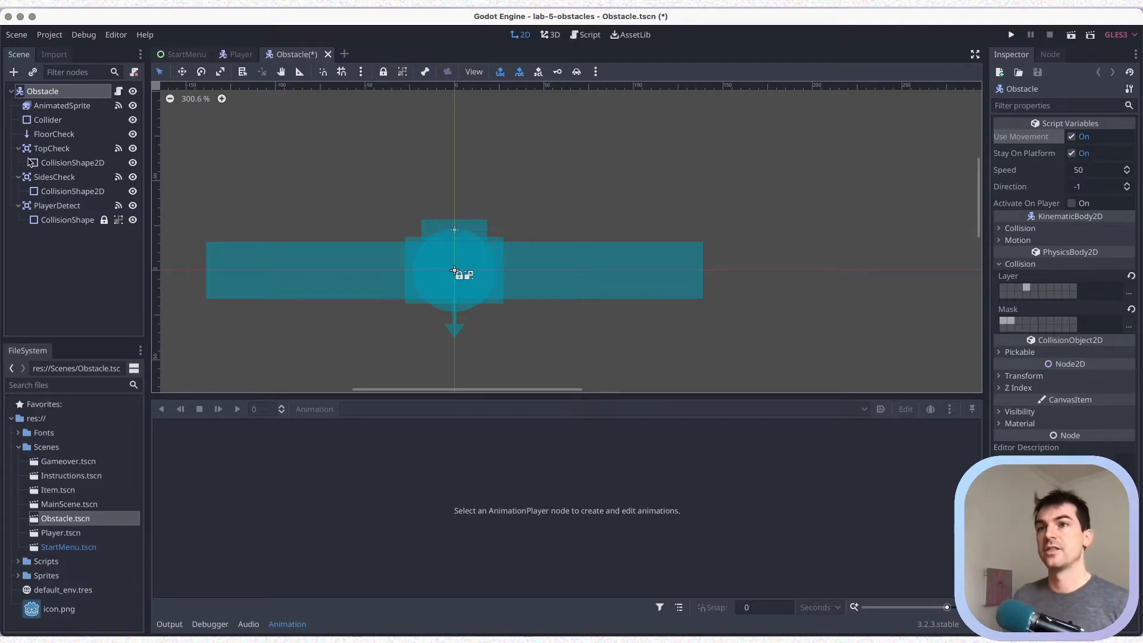
Select the Obstacle's AnimatedSprite node and look through its Attack, Die, Idle and Walk animations.
{"action": "left_click", "coordinate": [58, 107]}
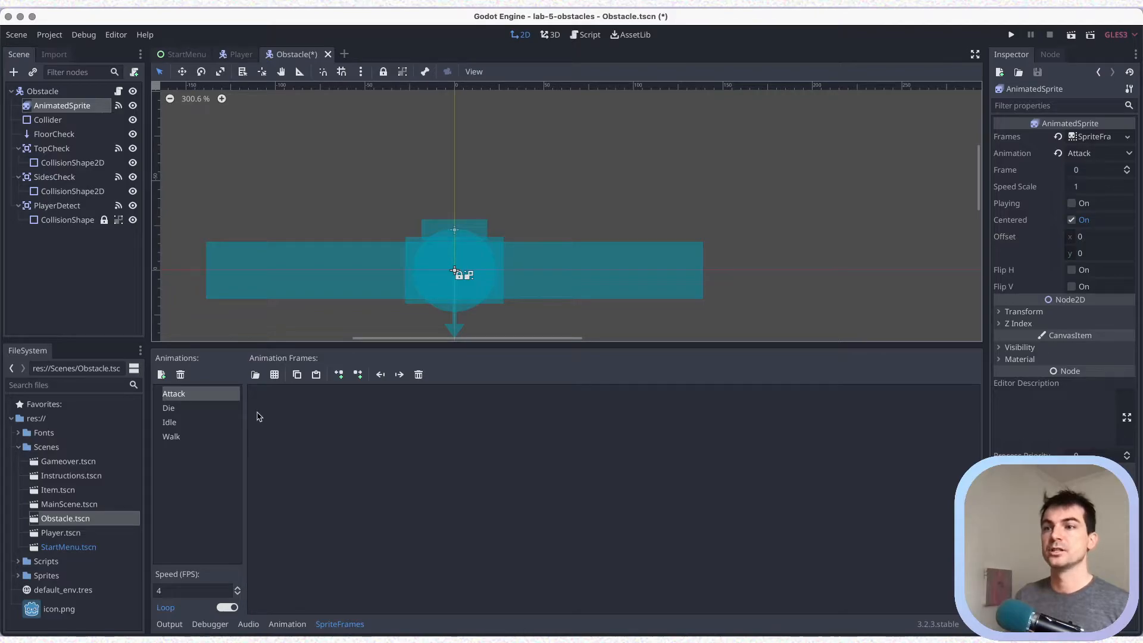
{"action": "double_click", "coordinate": [196, 395]}
{"action": "left_click", "coordinate": [190, 409]}
{"action": "left_click", "coordinate": [188, 424]}
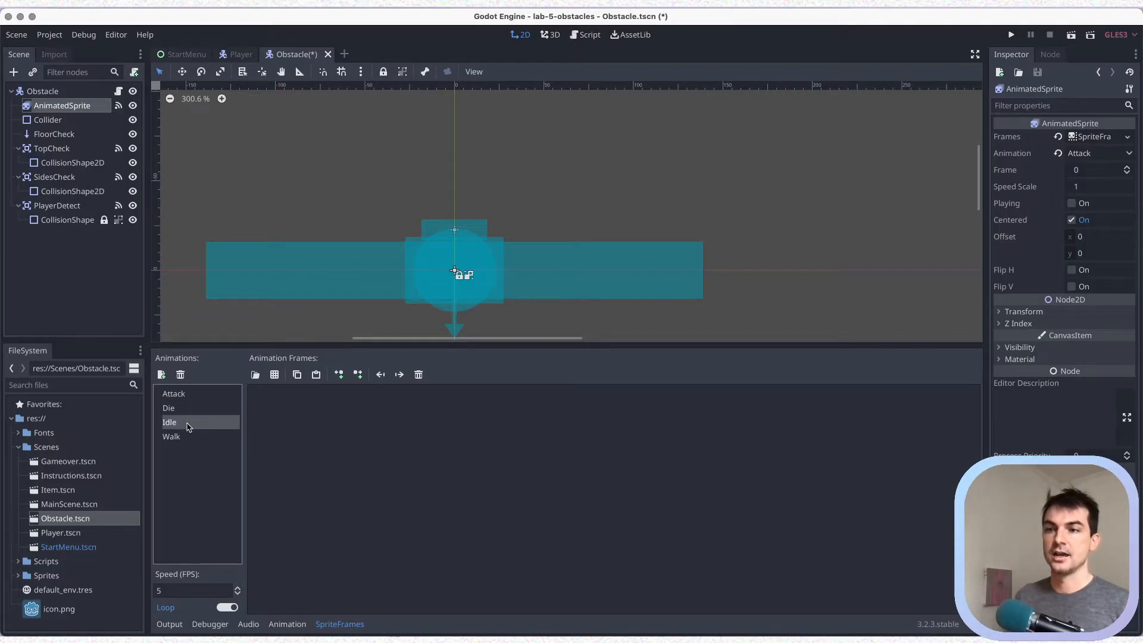
{"action": "left_click", "coordinate": [185, 438]}
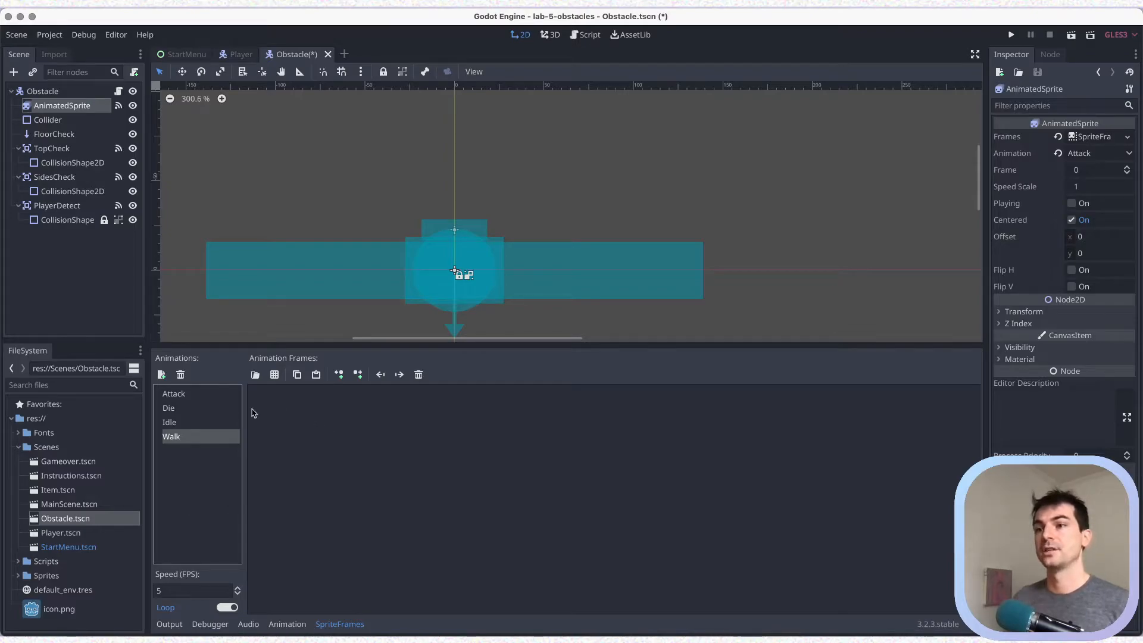
Load snake_attack.png from the Sprites folder as the sprite sheet for the Attack animation.
{"action": "left_click", "coordinate": [186, 398]}
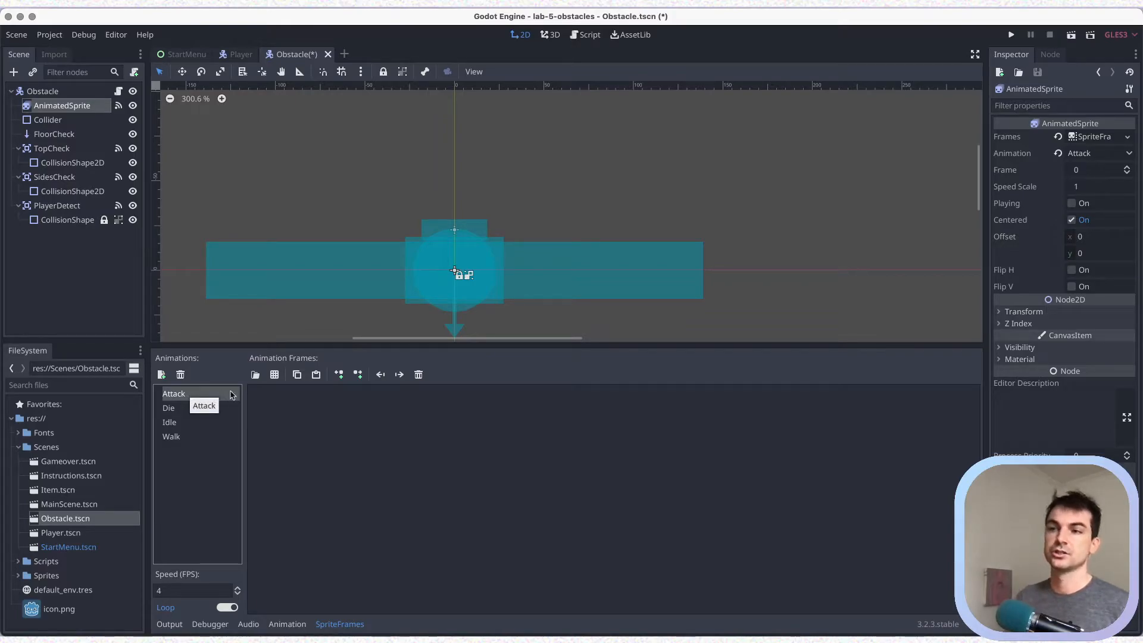
{"action": "left_click", "coordinate": [275, 375]}
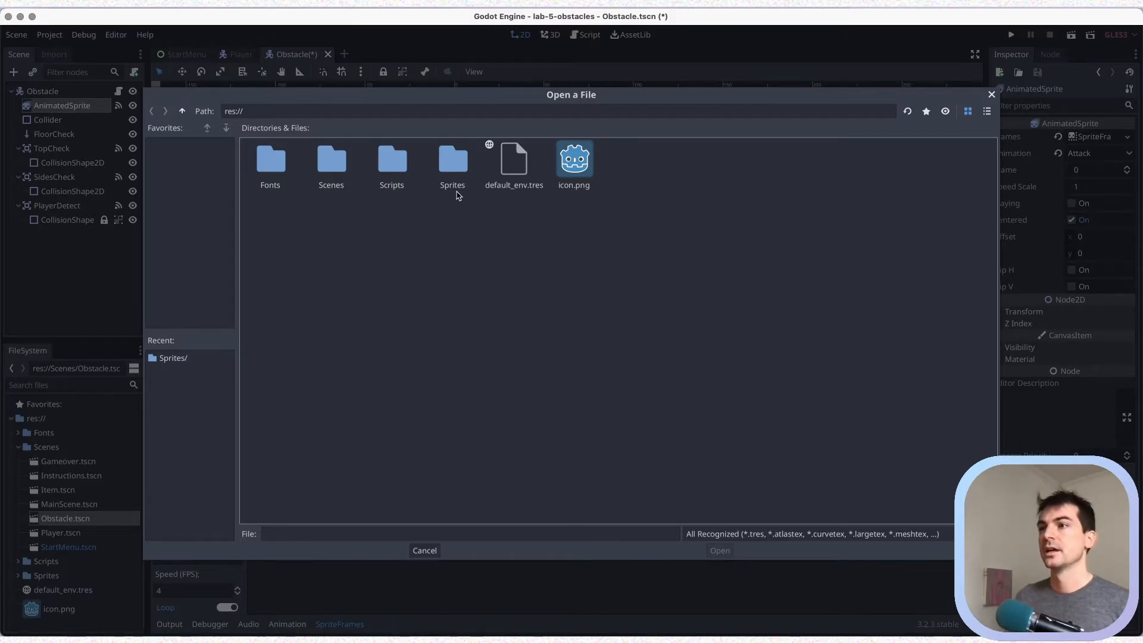
{"action": "double_click", "coordinate": [453, 163]}
{"action": "left_click", "coordinate": [516, 226]}
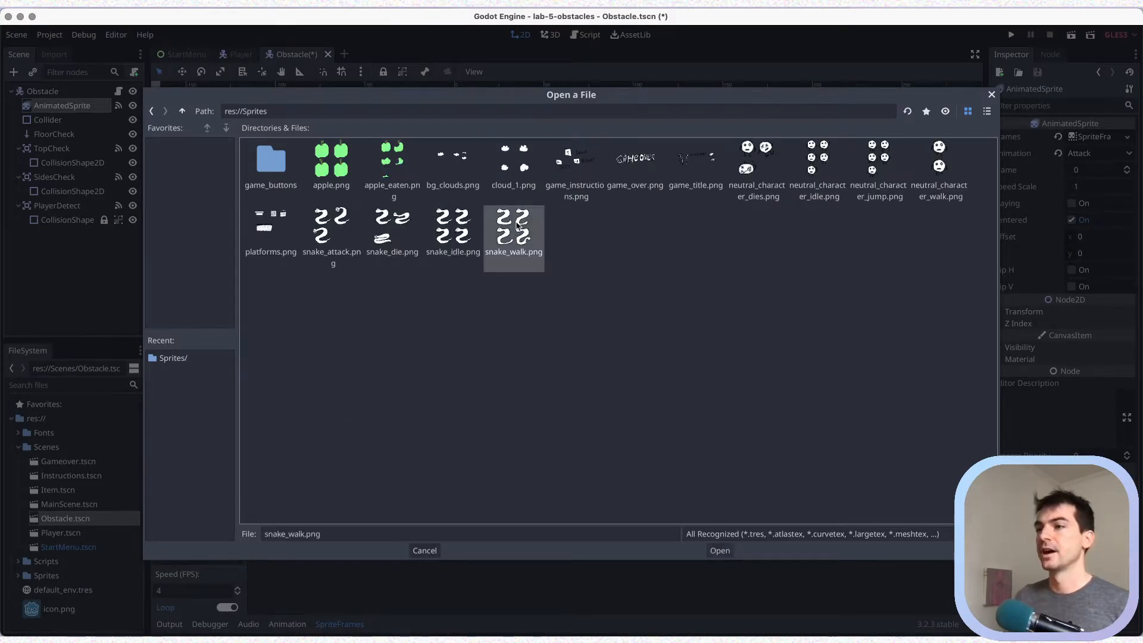
{"action": "left_click", "coordinate": [337, 238]}
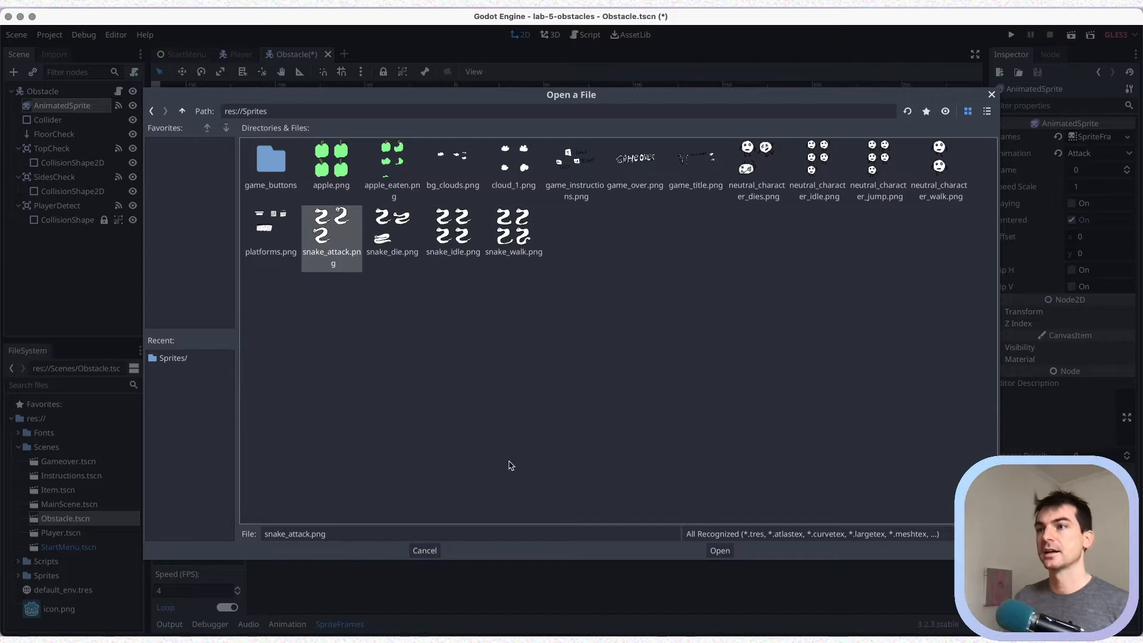
{"action": "left_click", "coordinate": [718, 550]}
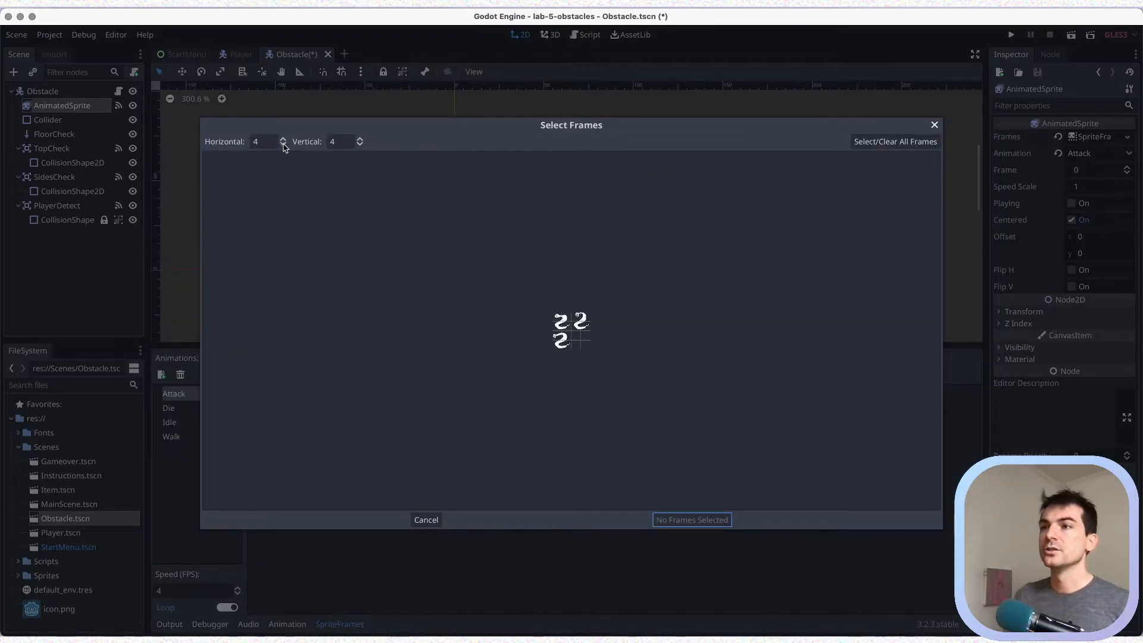
Slice the sheet into 2 horizontal by 2 vertical frames, add the three snake frames to Attack, and save the scene.
{"action": "left_click", "coordinate": [284, 146]}
{"action": "left_click", "coordinate": [284, 146]}
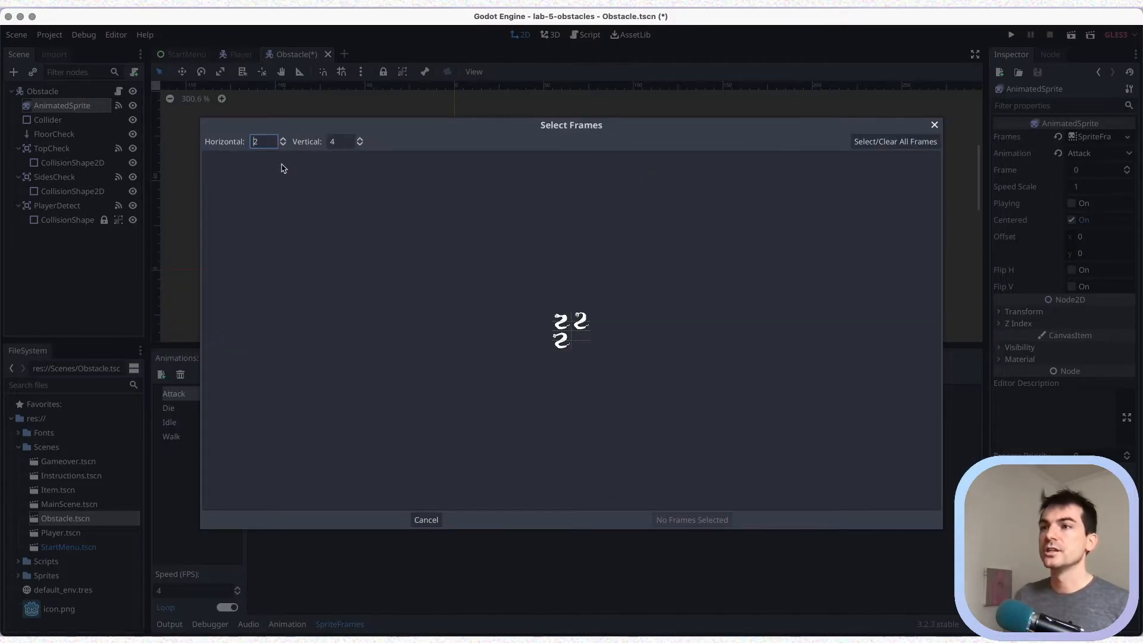
{"action": "left_click", "coordinate": [359, 145]}
{"action": "left_click", "coordinate": [360, 146]}
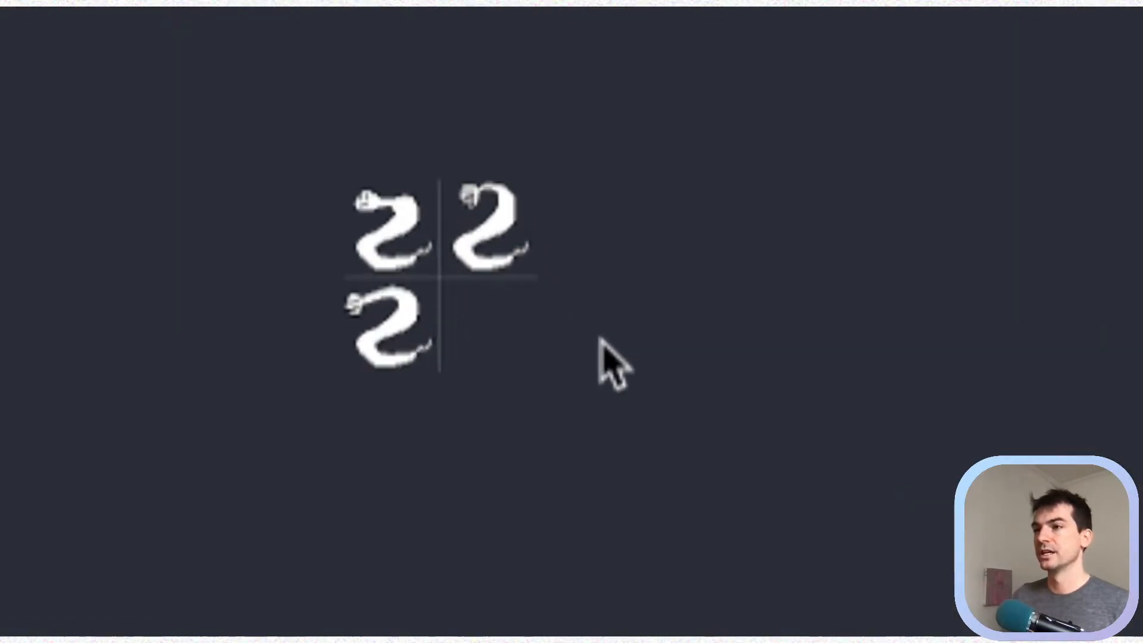
{"action": "left_click", "coordinate": [392, 237]}
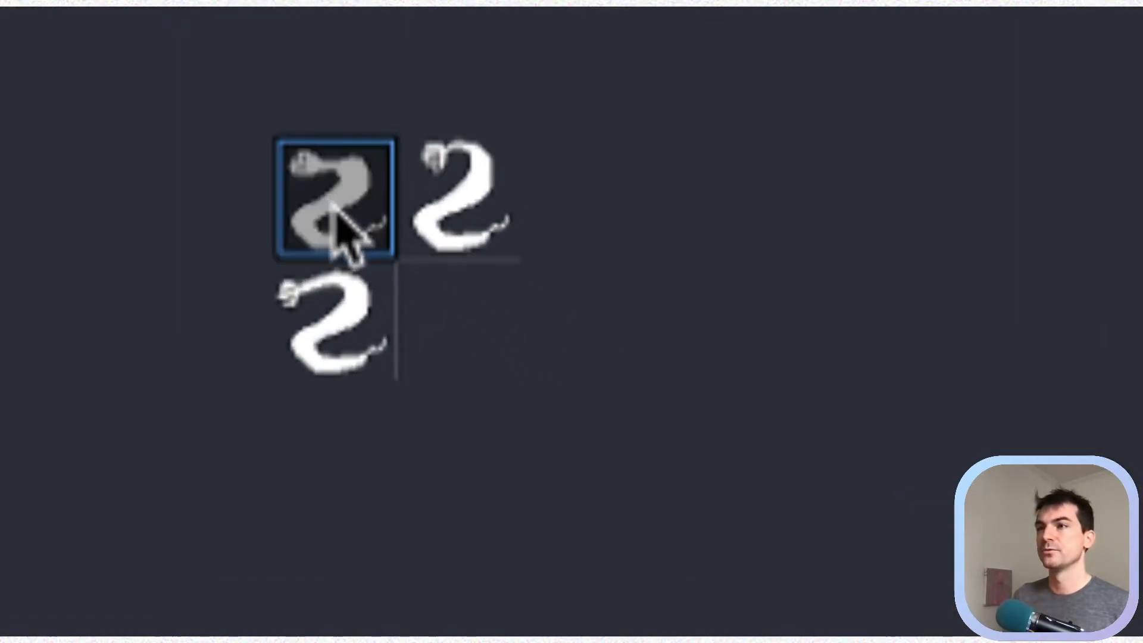
{"action": "left_click", "coordinate": [421, 217]}
{"action": "left_click", "coordinate": [349, 311]}
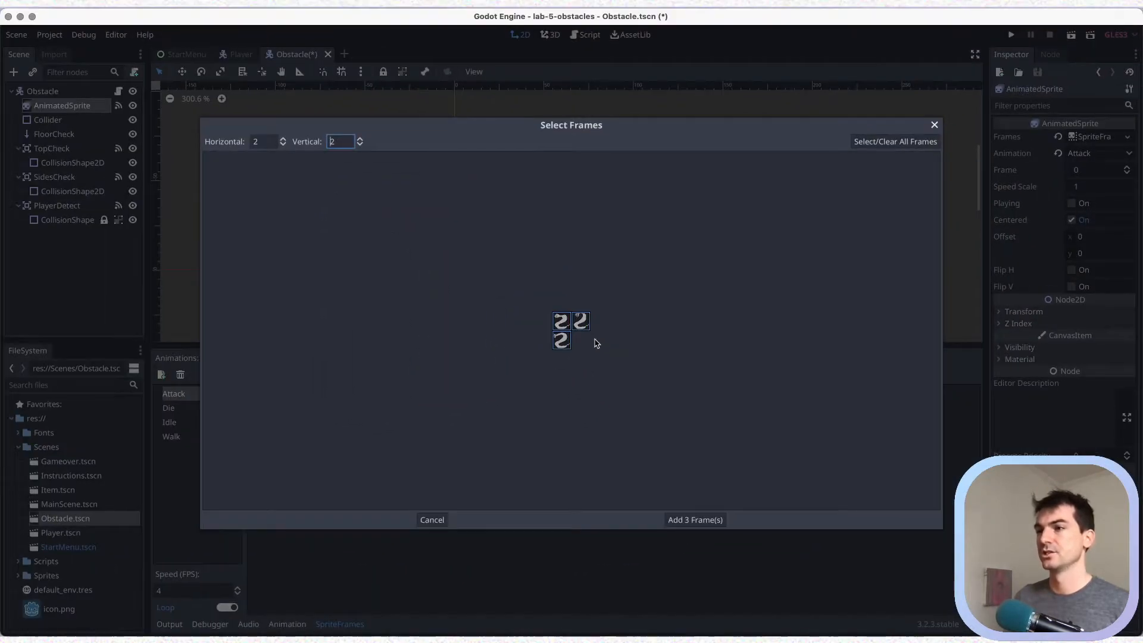
{"action": "left_click", "coordinate": [705, 522]}
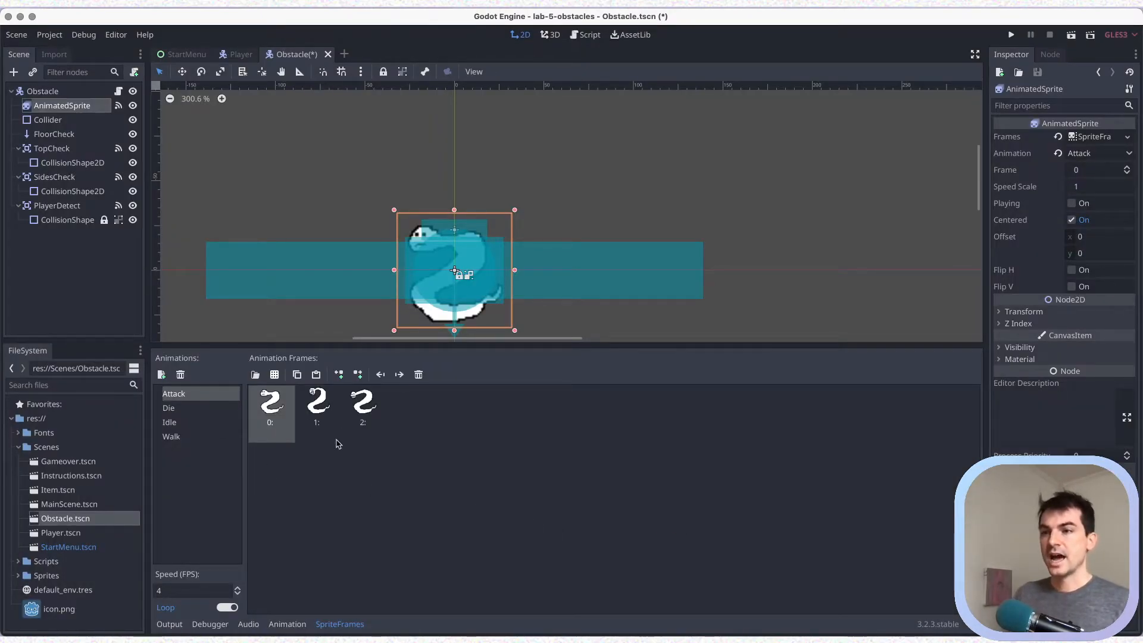
{"action": "key", "text": "super+s"}
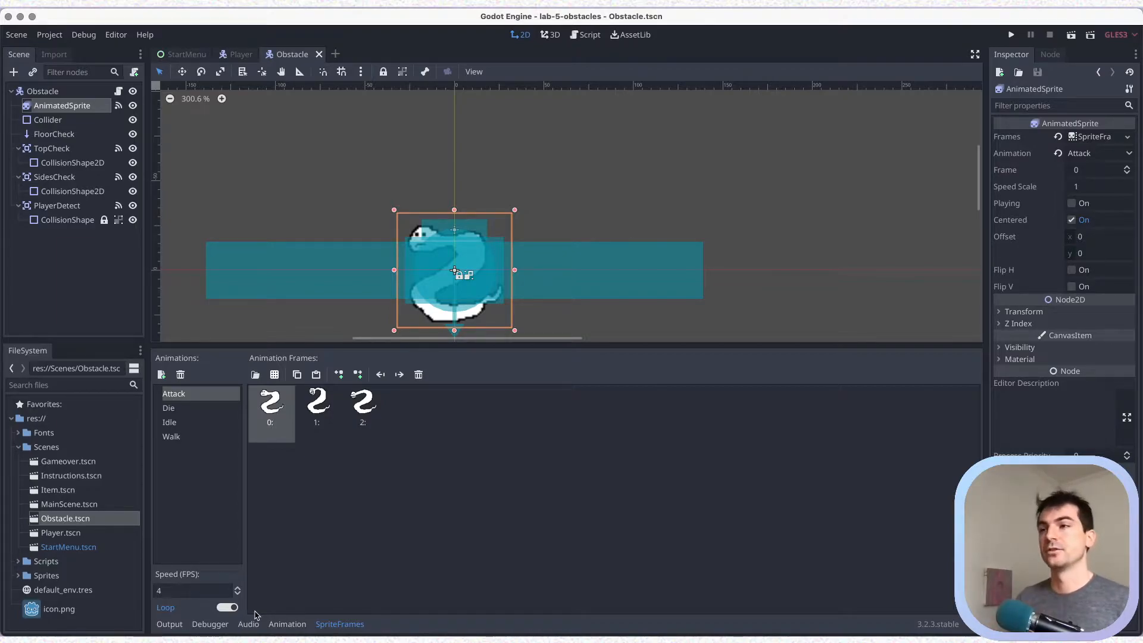
{"action": "key", "text": "super+s"}
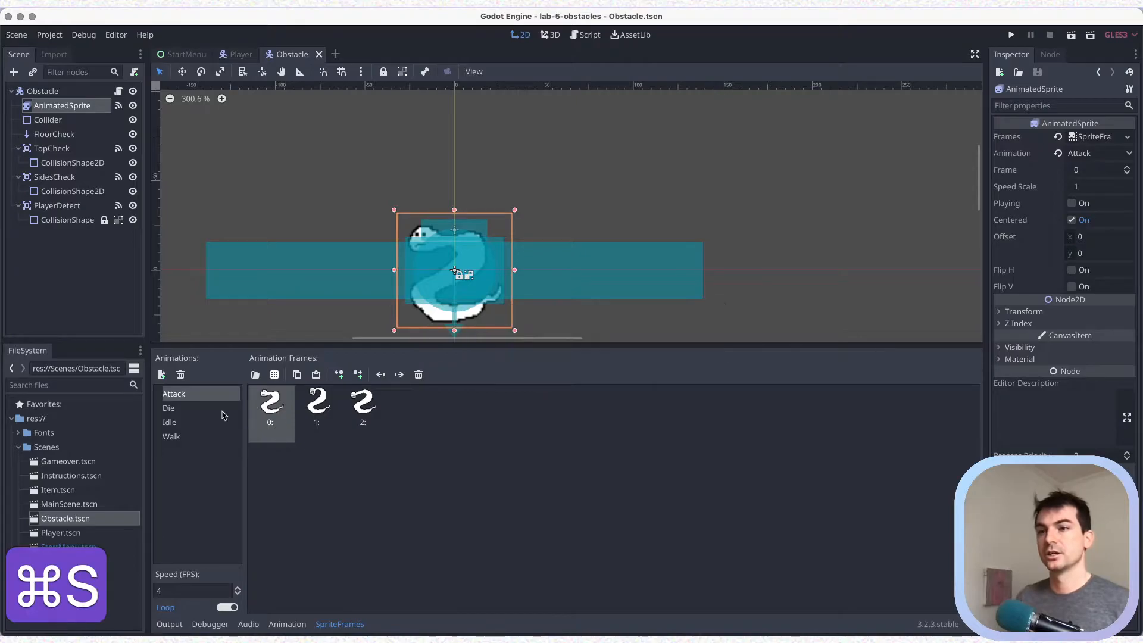
Load snake_die.png from the Sprites folder as the sprite sheet for the Die animation.
{"action": "left_click", "coordinate": [189, 409]}
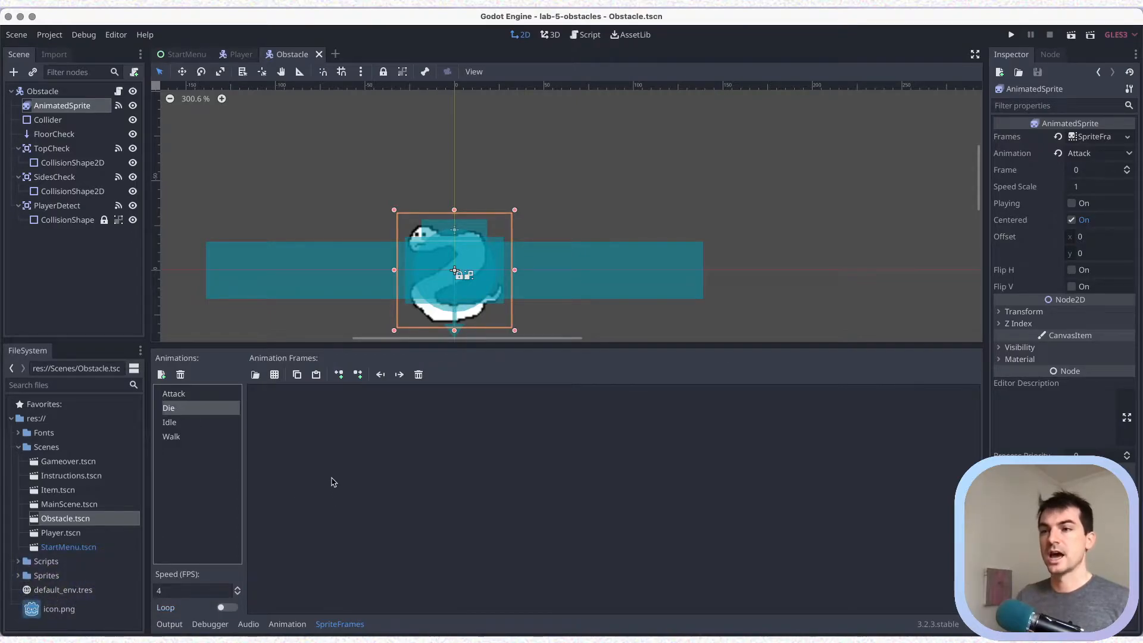
{"action": "left_click", "coordinate": [275, 374]}
{"action": "left_click", "coordinate": [379, 241]}
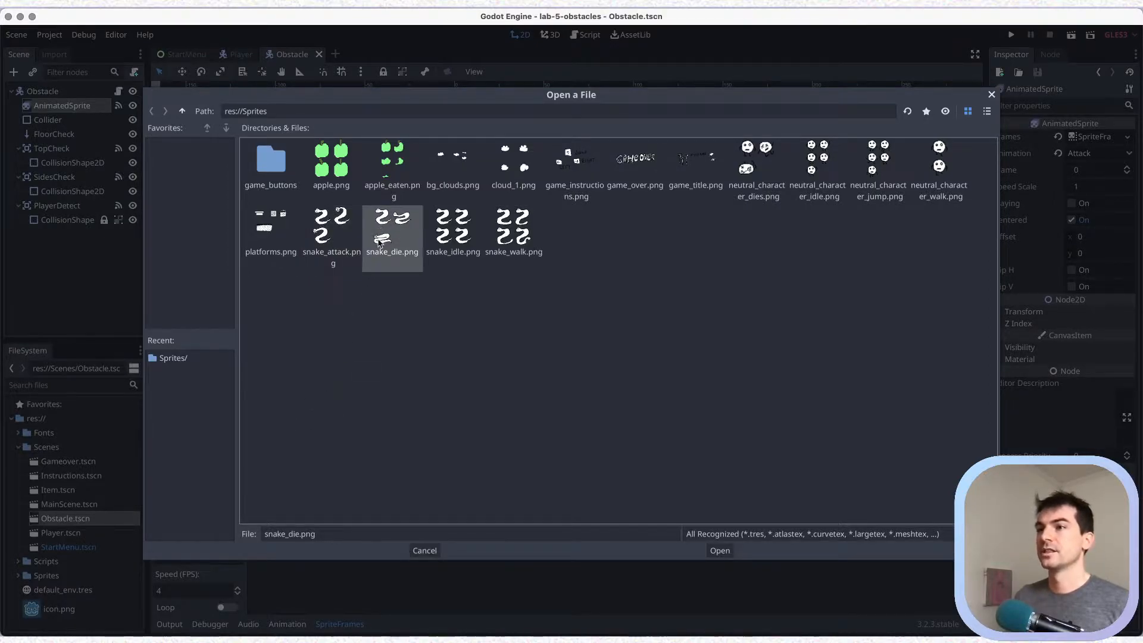
{"action": "left_click", "coordinate": [720, 551]}
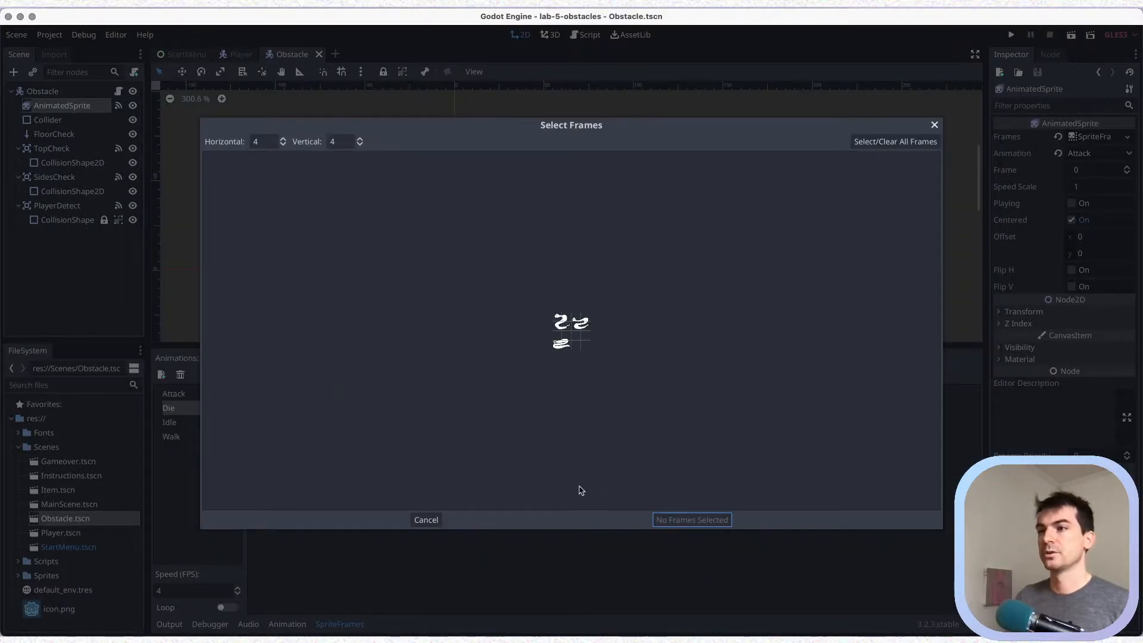
Slice the snake_die sheet into 2 horizontal by 2 vertical frames and add its three snake frames to Die.
{"action": "left_click", "coordinate": [284, 144]}
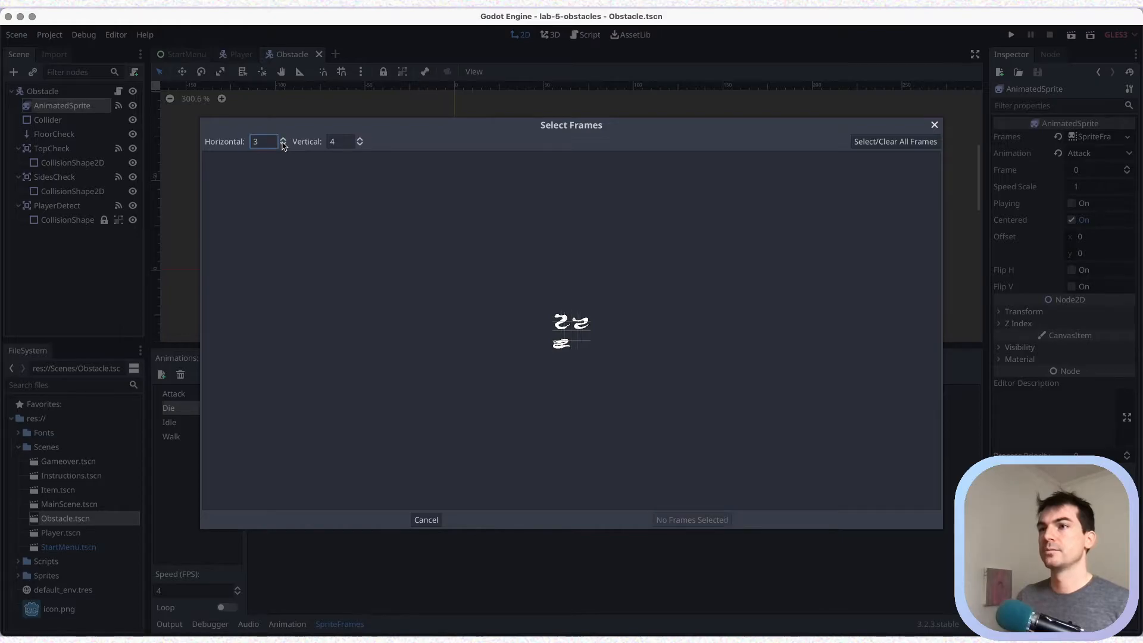
{"action": "left_click", "coordinate": [283, 144]}
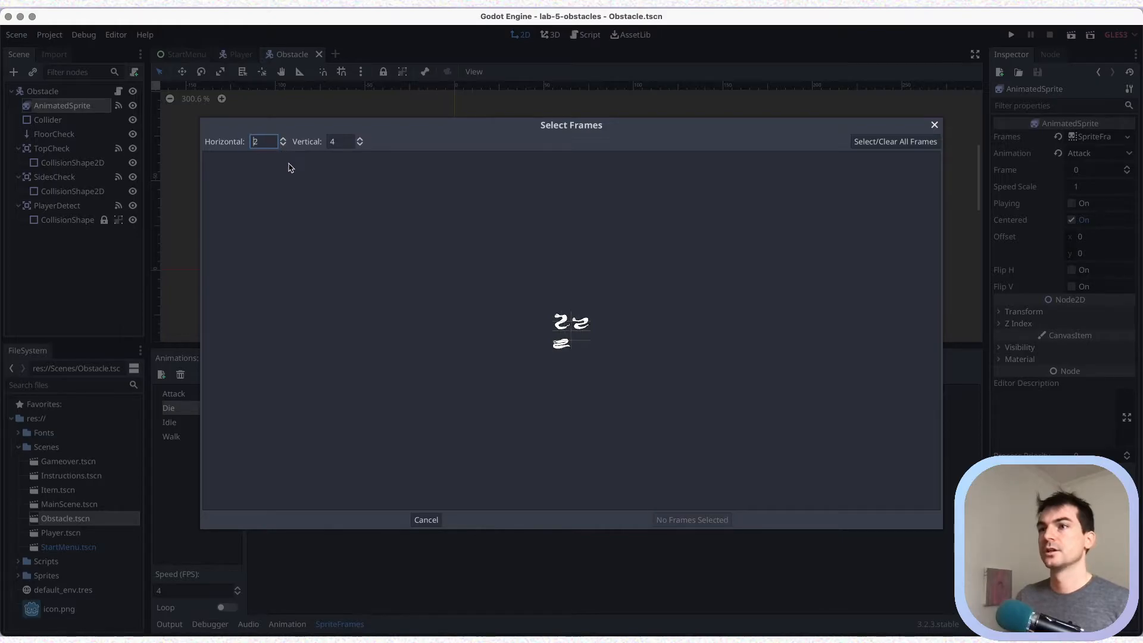
{"action": "left_click", "coordinate": [360, 145]}
{"action": "left_click", "coordinate": [360, 144]}
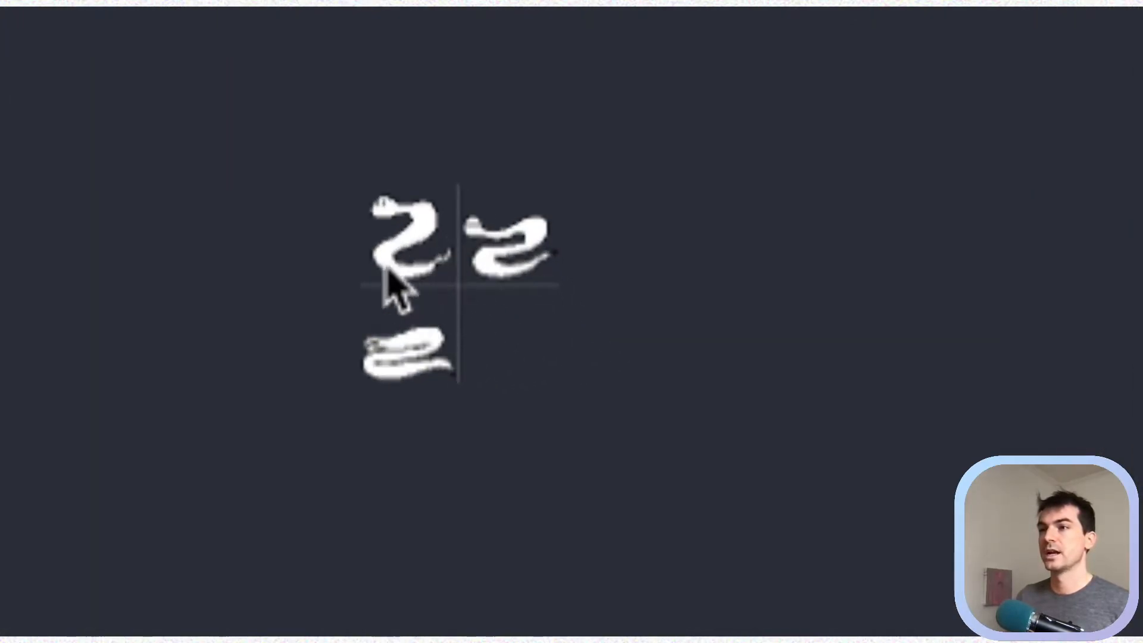
{"action": "left_click", "coordinate": [430, 246]}
{"action": "left_click", "coordinate": [516, 259]}
{"action": "left_click", "coordinate": [414, 333]}
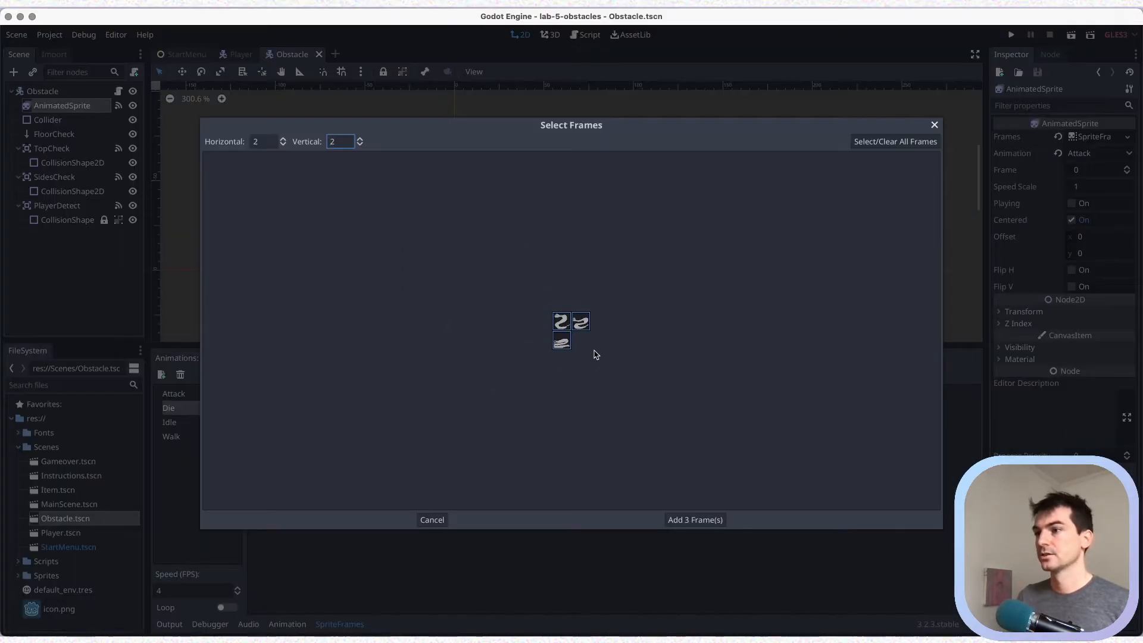
{"action": "left_click", "coordinate": [695, 519]}
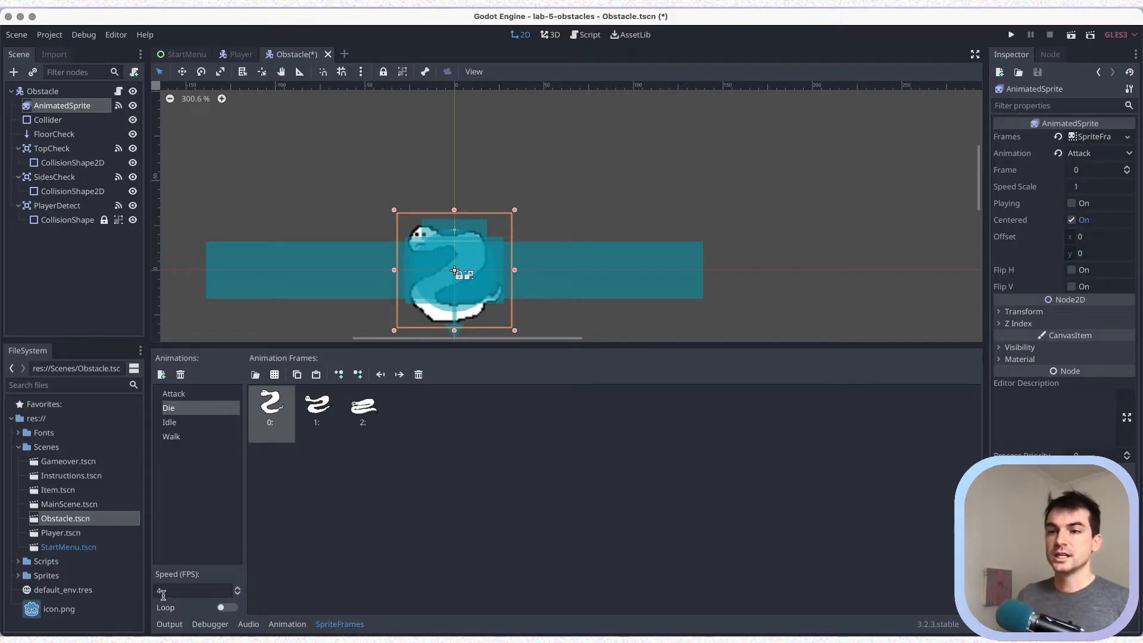
Toggle looping of the Die animation on and back off, and save the scene.
{"action": "left_click", "coordinate": [230, 609]}
{"action": "left_click", "coordinate": [229, 611]}
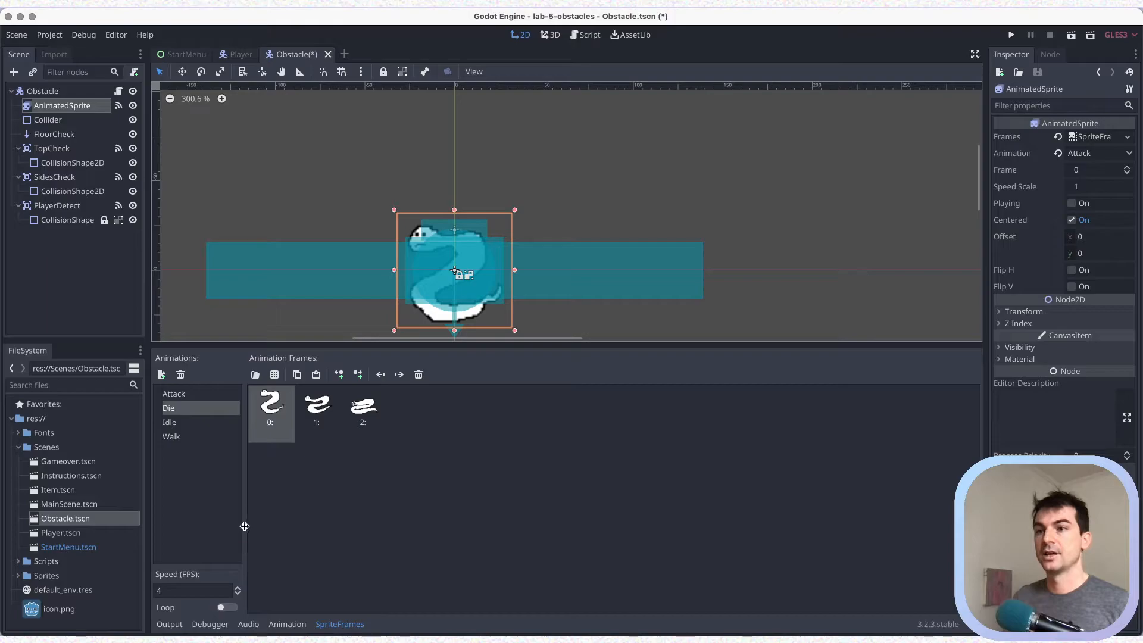
{"action": "key", "text": "super+s"}
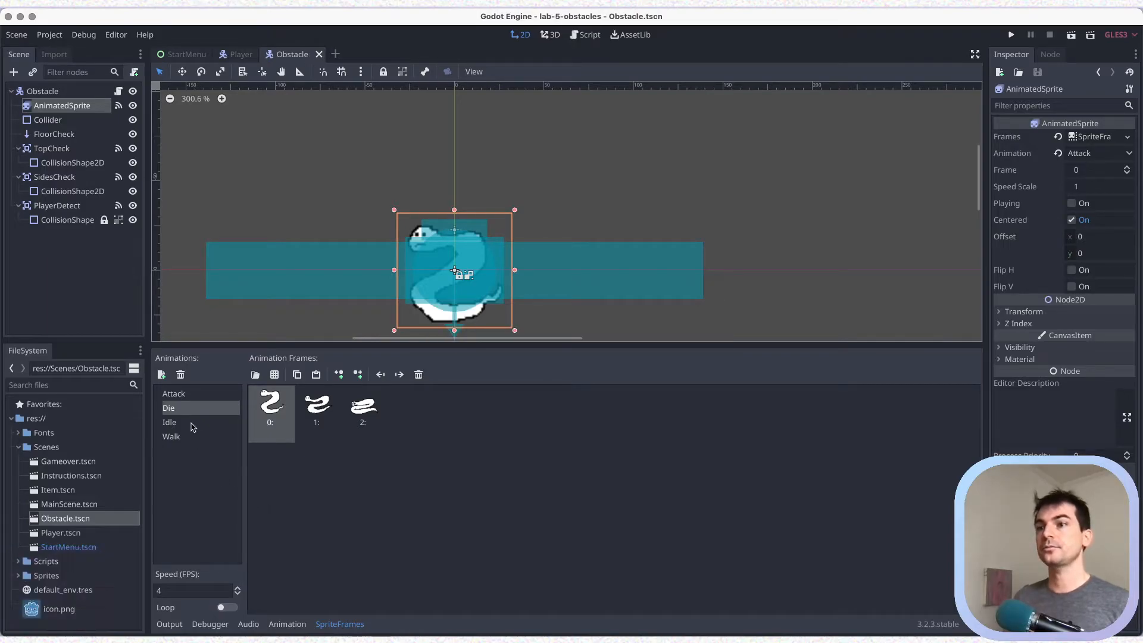
Load snake_idle.png from the Sprites folder as the sprite sheet for the Idle animation.
{"action": "left_click", "coordinate": [192, 427]}
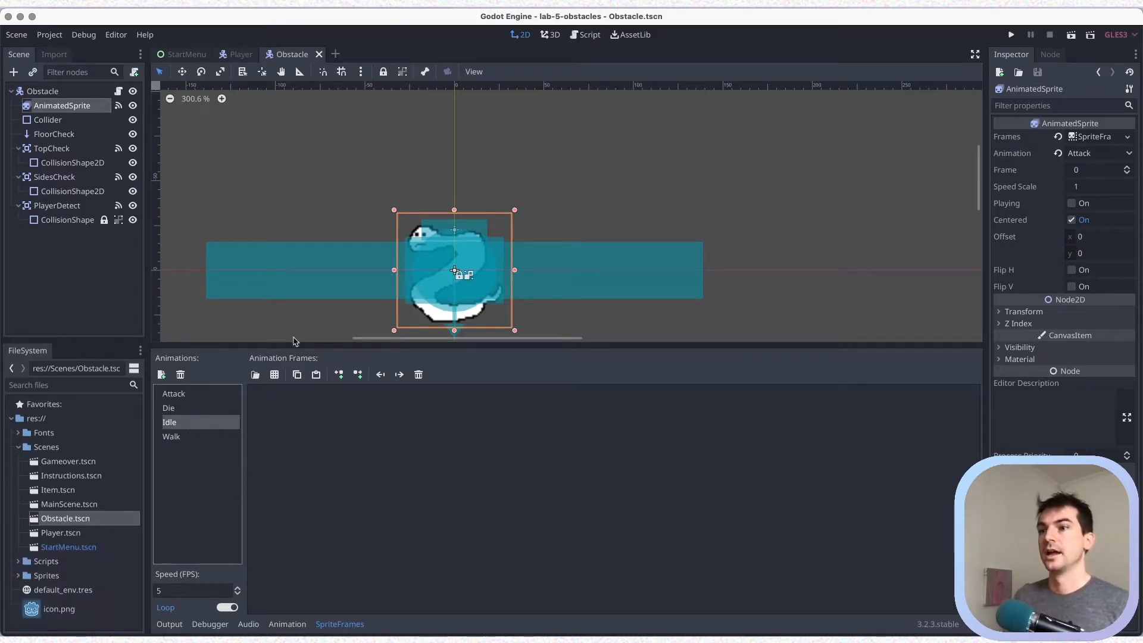
{"action": "left_click", "coordinate": [274, 375]}
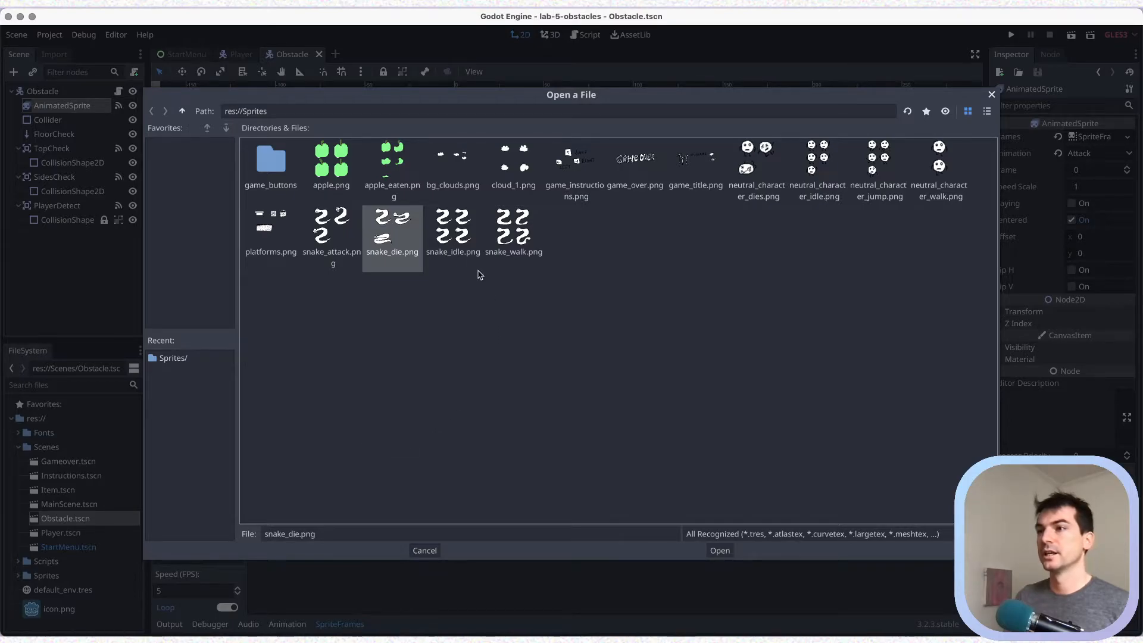
{"action": "left_click", "coordinate": [453, 235]}
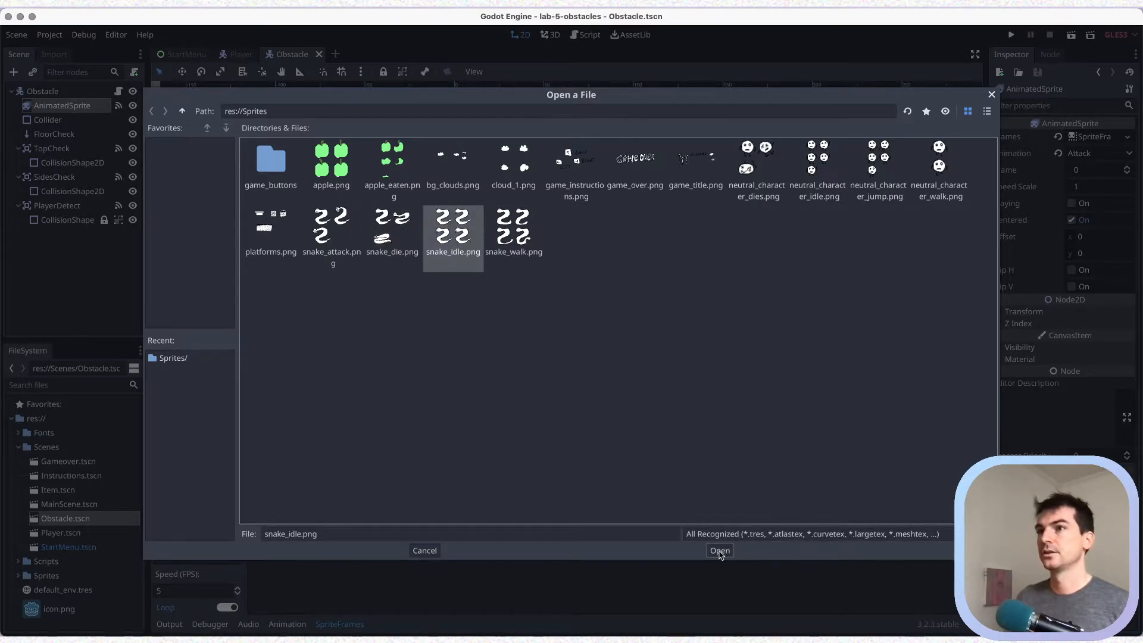
{"action": "left_click", "coordinate": [720, 551]}
Slice the snake_idle sheet into 2 horizontal by 2 vertical frames, add all four frames to Idle, and save the scene.
{"action": "left_click", "coordinate": [283, 145]}
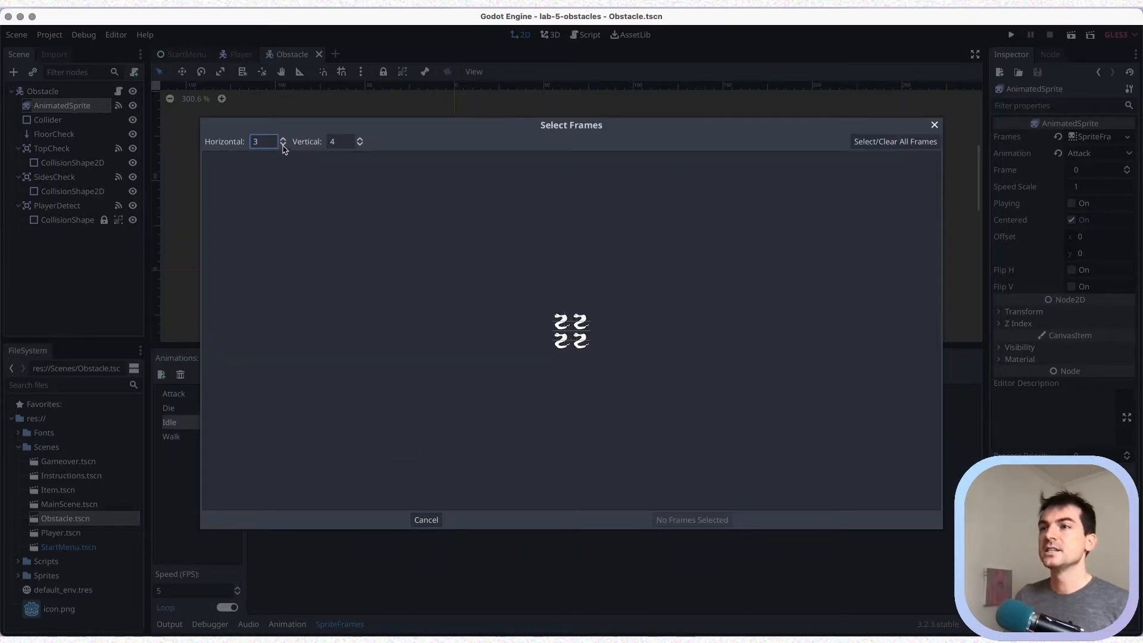
{"action": "left_click", "coordinate": [283, 145]}
{"action": "left_click", "coordinate": [359, 144]}
{"action": "left_click", "coordinate": [360, 145]}
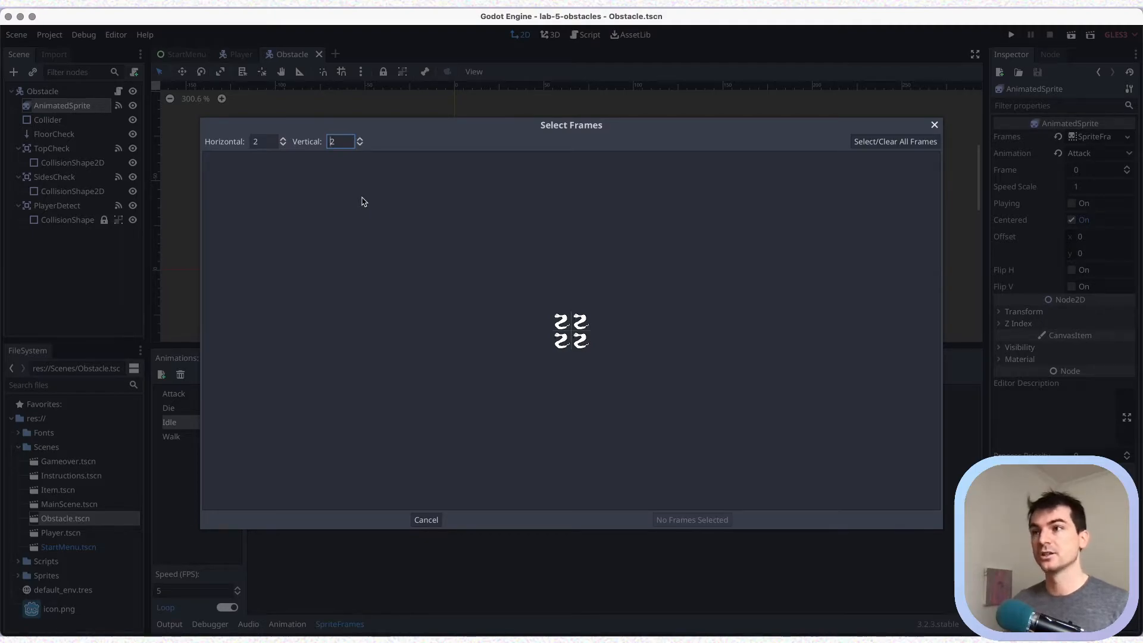
{"action": "left_click", "coordinate": [561, 322]}
{"action": "left_click", "coordinate": [581, 322]}
{"action": "left_click", "coordinate": [563, 342]}
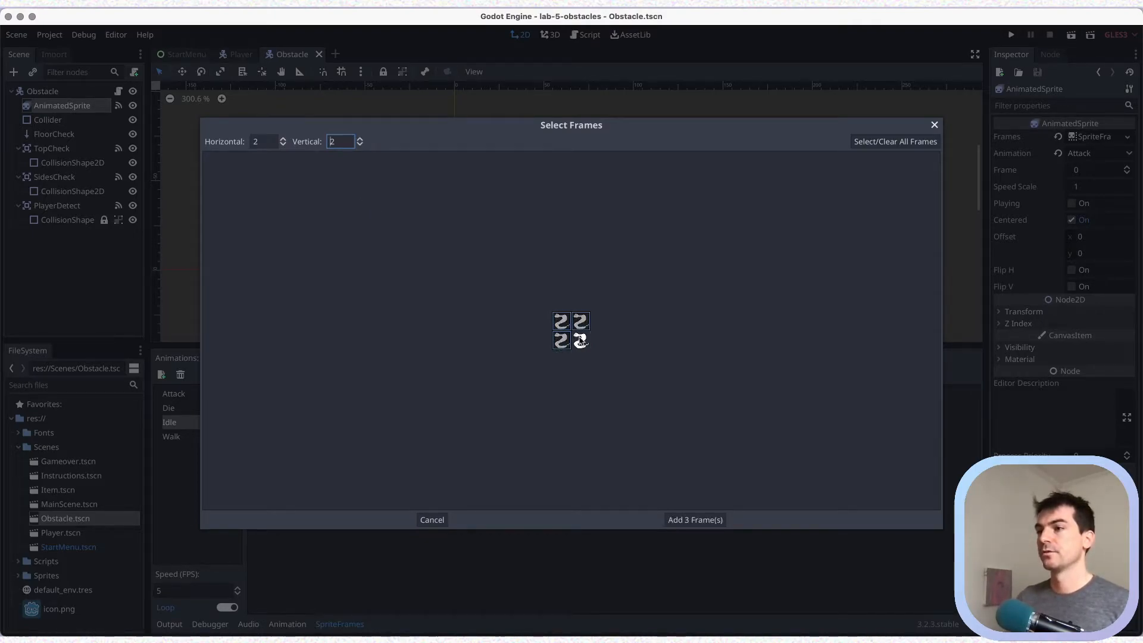
{"action": "left_click", "coordinate": [581, 341]}
{"action": "left_click", "coordinate": [683, 520]}
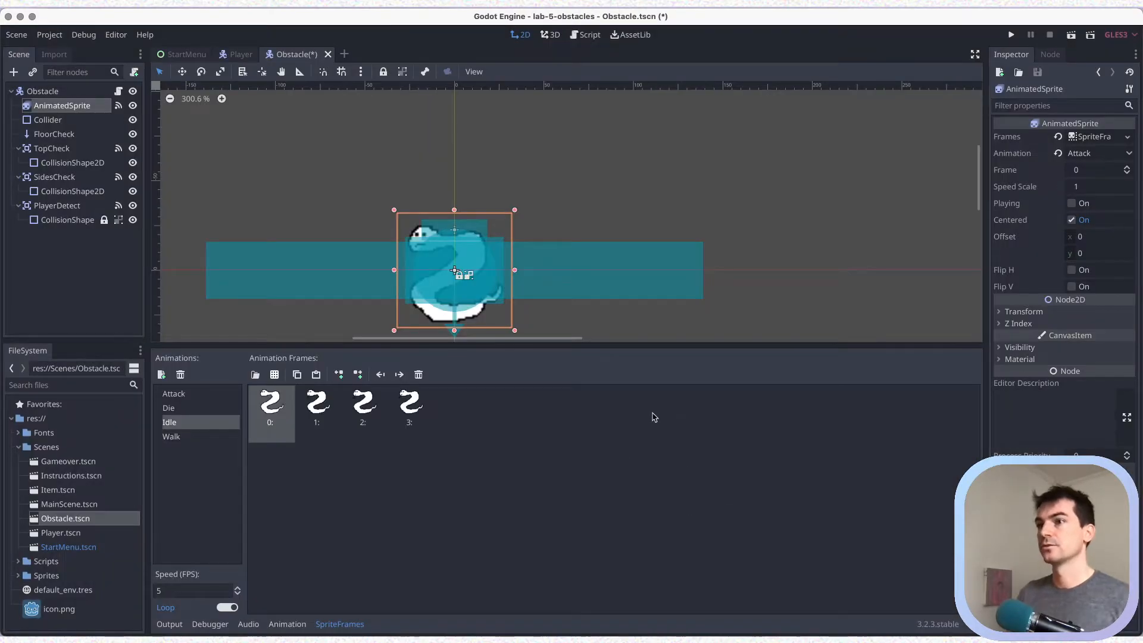
{"action": "key", "text": "super+s"}
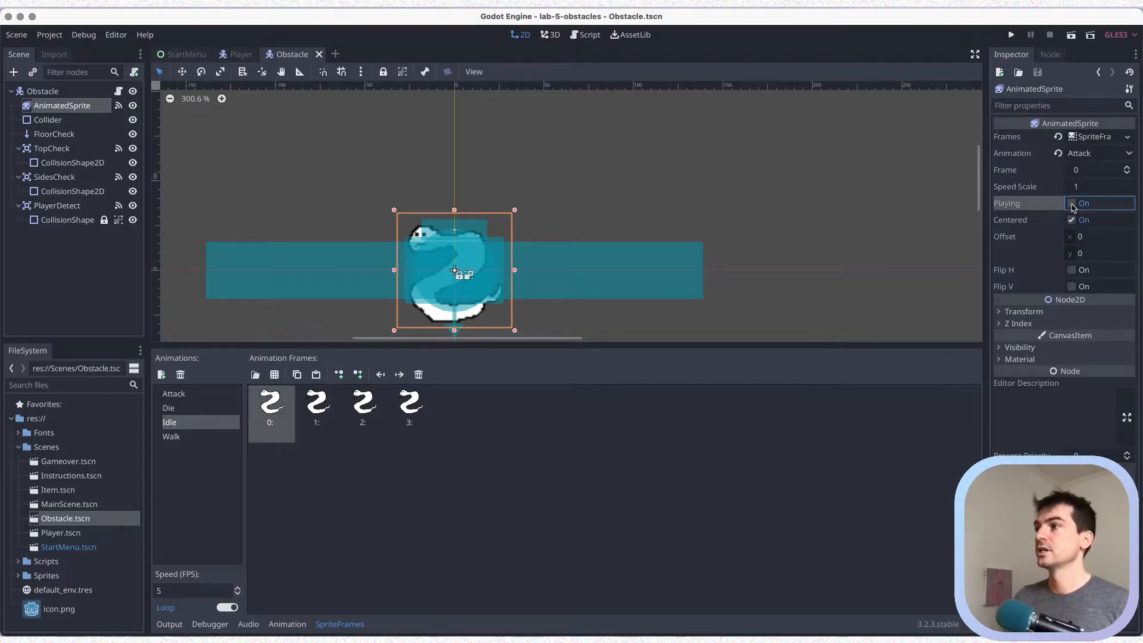
Preview the sprite's Attack, Die and Idle animations in turn, leave playback off with Idle selected, and save the scene.
{"action": "left_click", "coordinate": [1073, 204]}
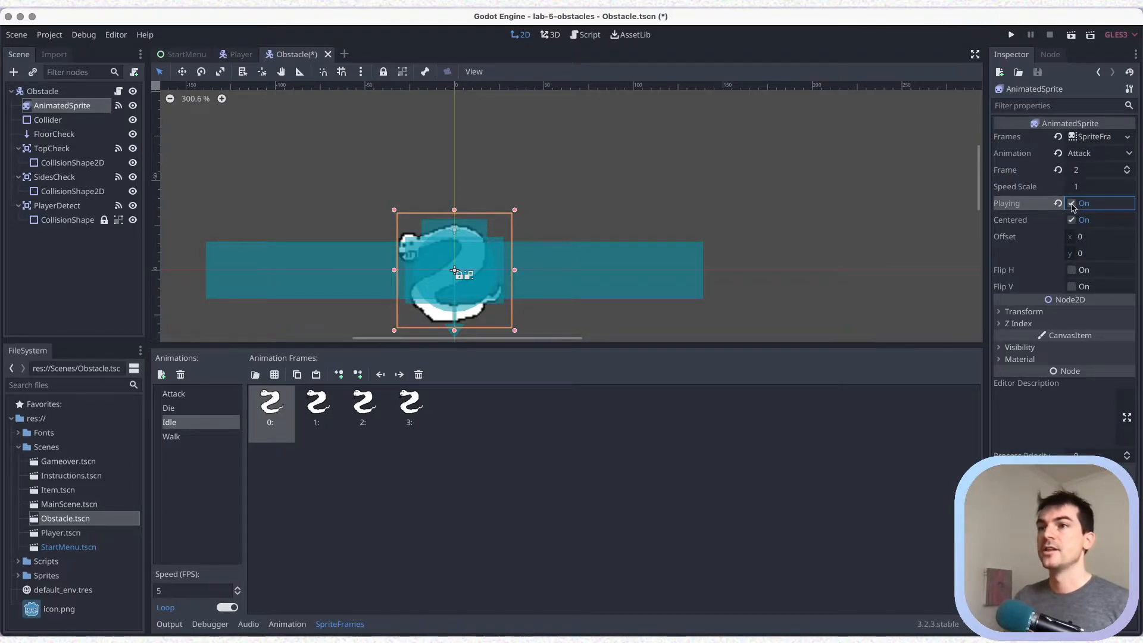
{"action": "left_click", "coordinate": [1089, 154]}
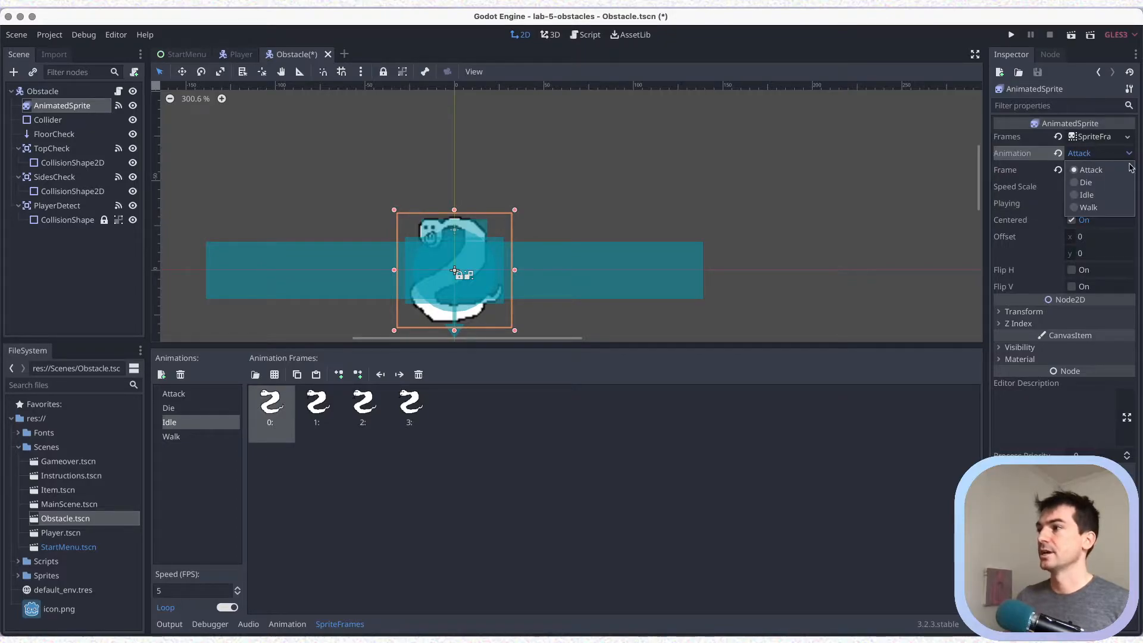
{"action": "left_click", "coordinate": [1086, 183]}
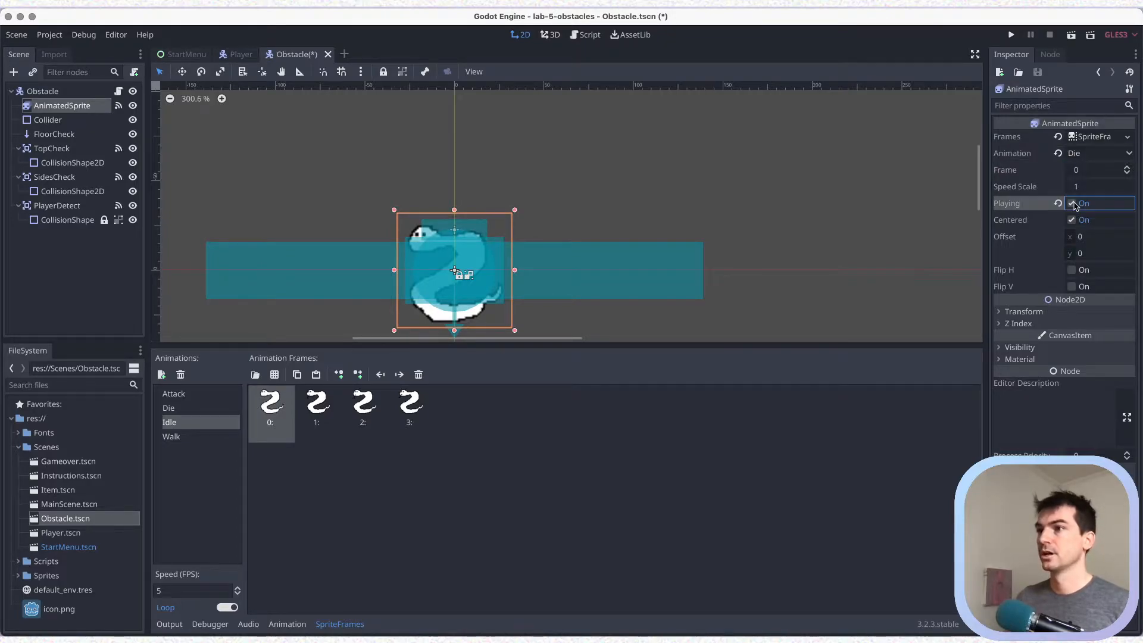
{"action": "left_click", "coordinate": [1073, 204]}
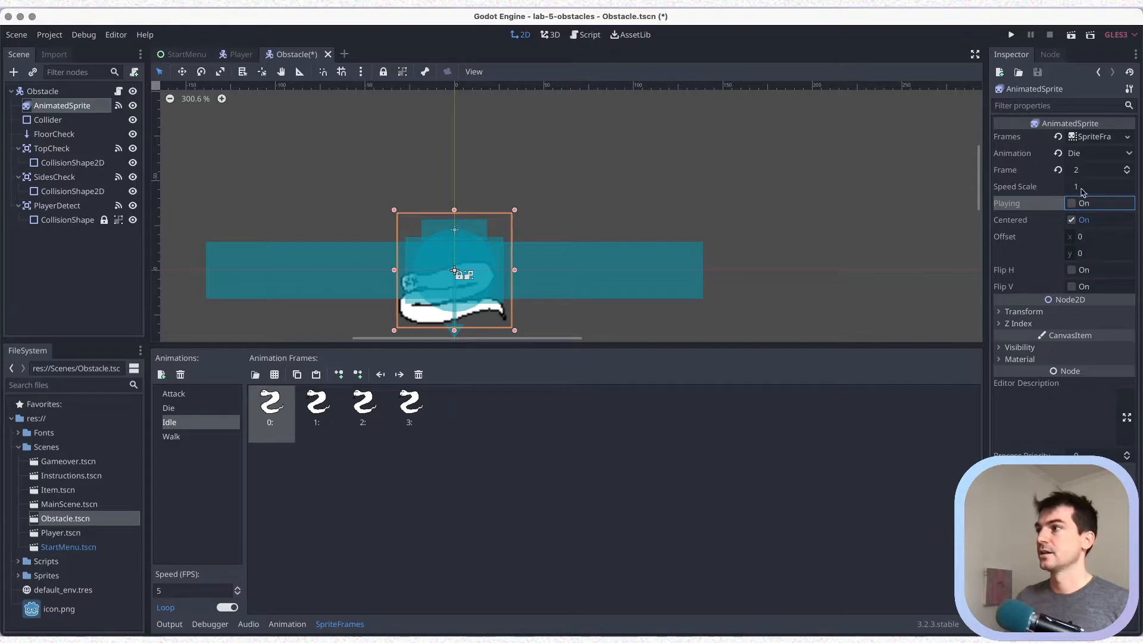
{"action": "left_click", "coordinate": [1094, 156]}
{"action": "left_click", "coordinate": [1090, 196]}
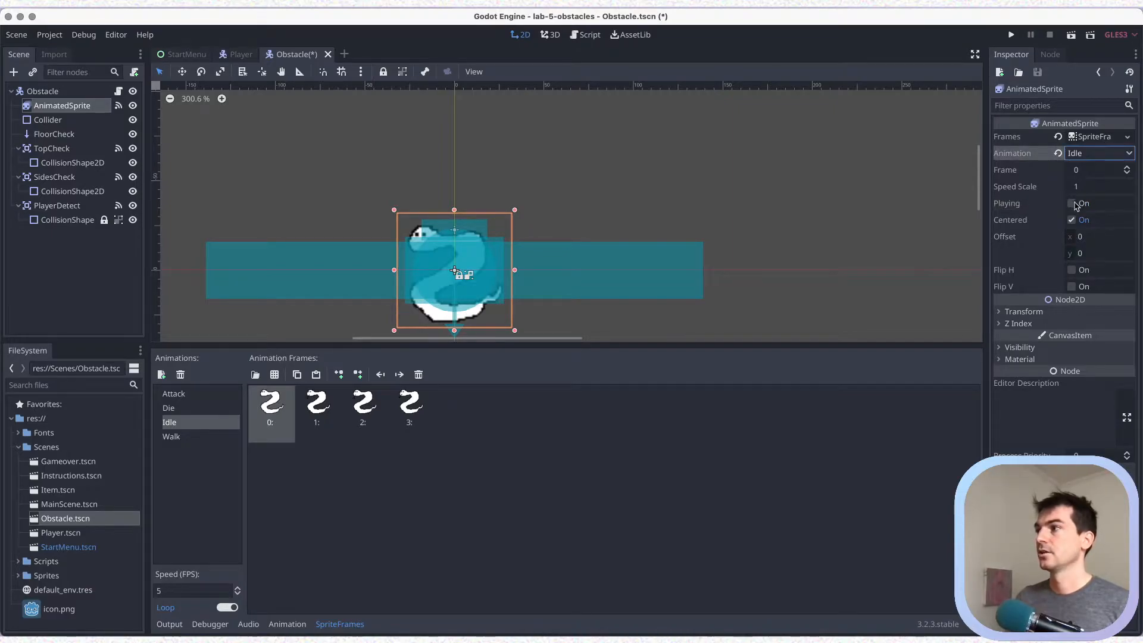
{"action": "left_click", "coordinate": [1072, 204]}
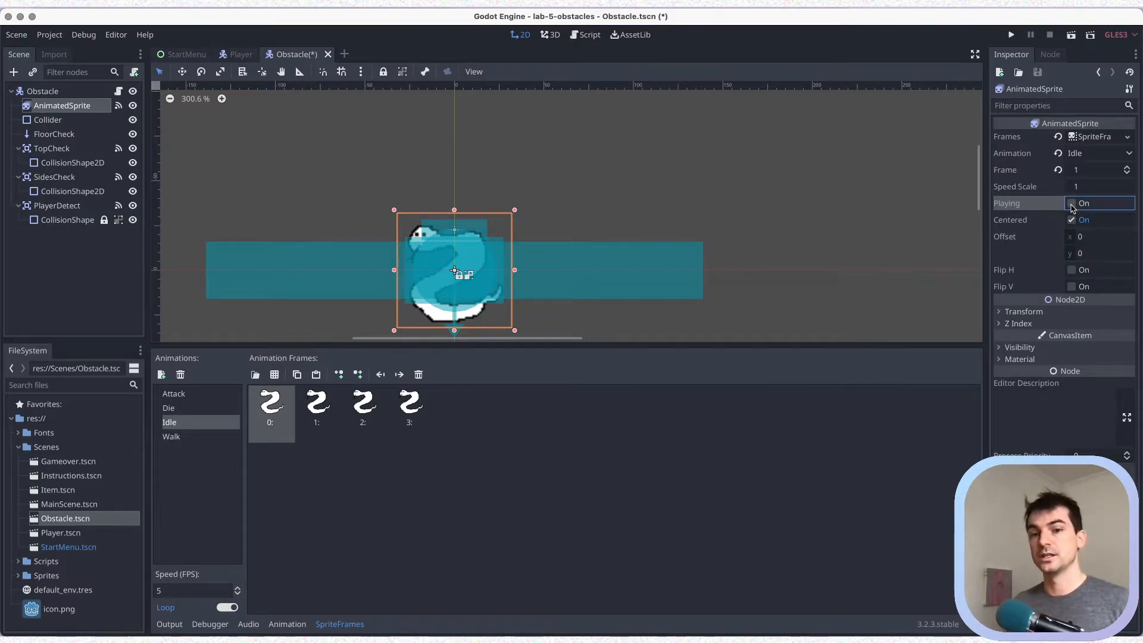
{"action": "key", "text": "super+s"}
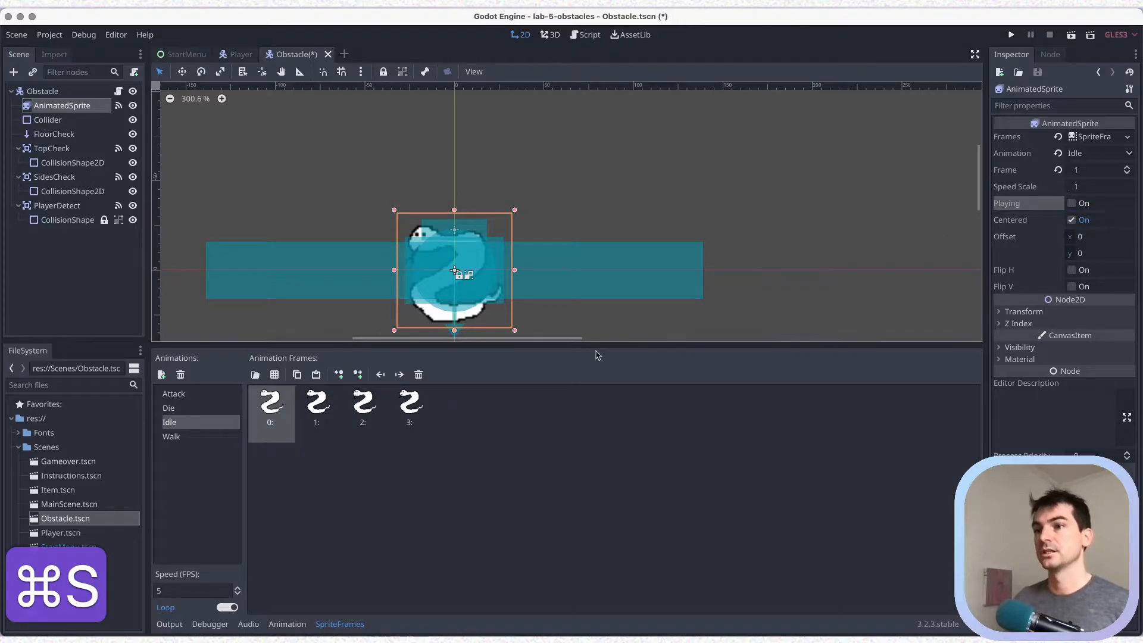
Load snake_walk.png from the Sprites folder as the sprite sheet for the Walk animation.
{"action": "left_click", "coordinate": [186, 438]}
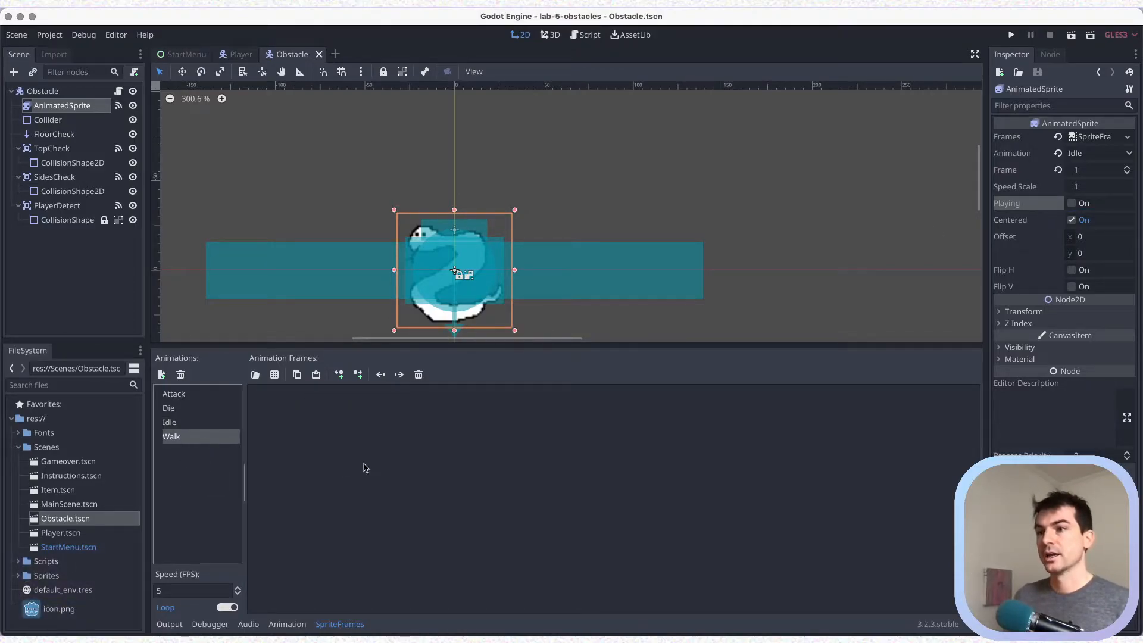
{"action": "left_click", "coordinate": [274, 377]}
{"action": "left_click", "coordinate": [510, 241]}
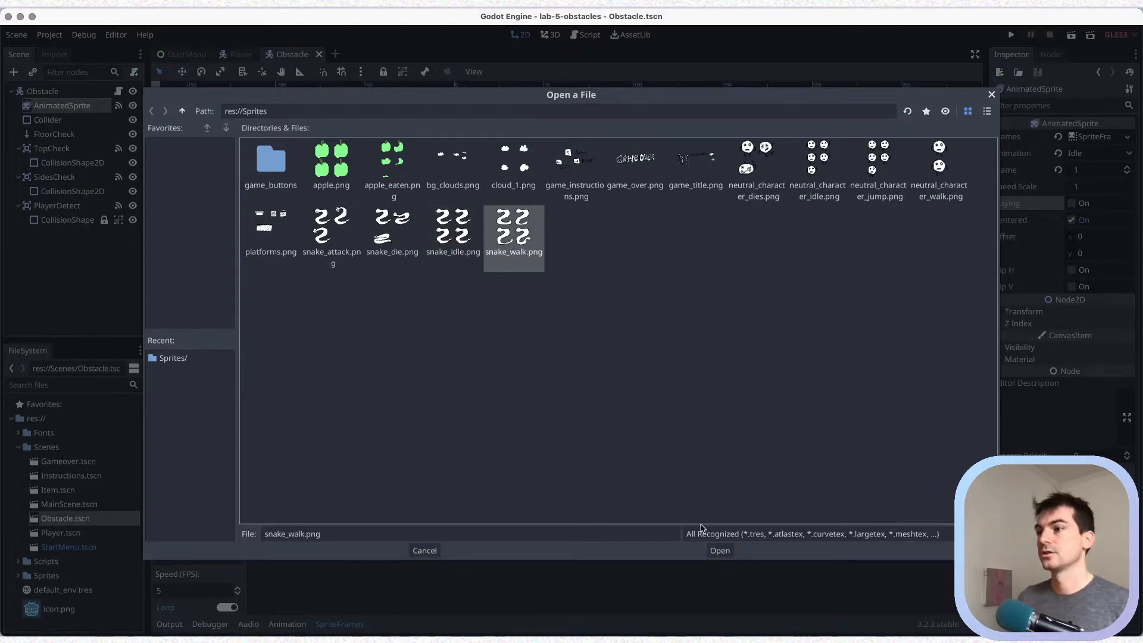
{"action": "left_click", "coordinate": [720, 551]}
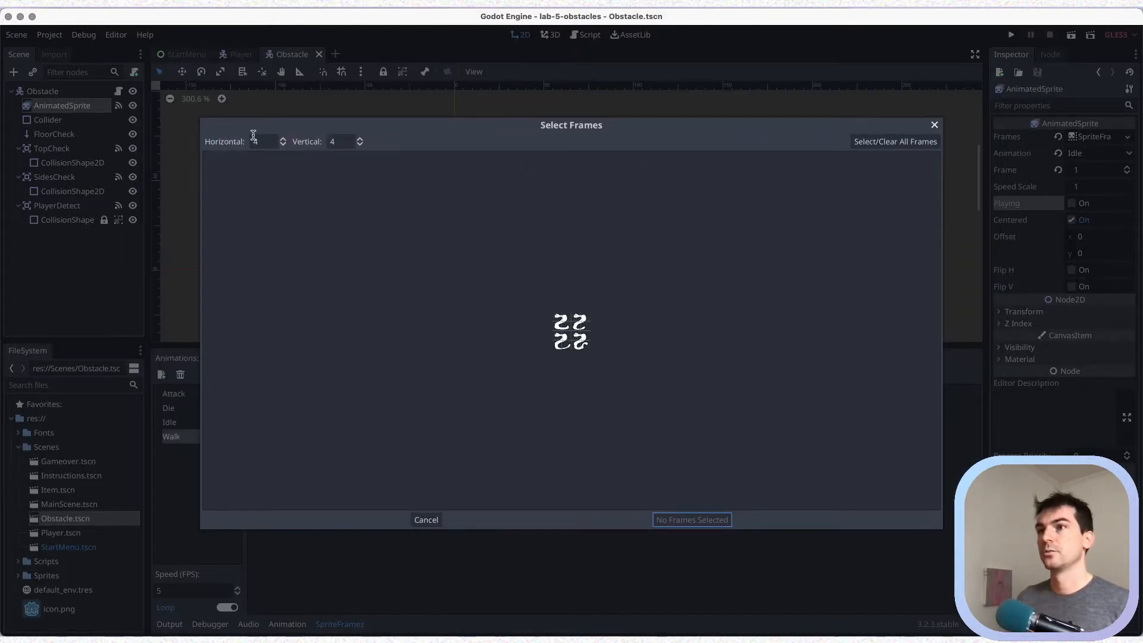
Slice the snake_walk sheet into 2 horizontal by 2 vertical frames, add all four frames to Walk, and save the scene.
{"action": "double_click", "coordinate": [283, 145]}
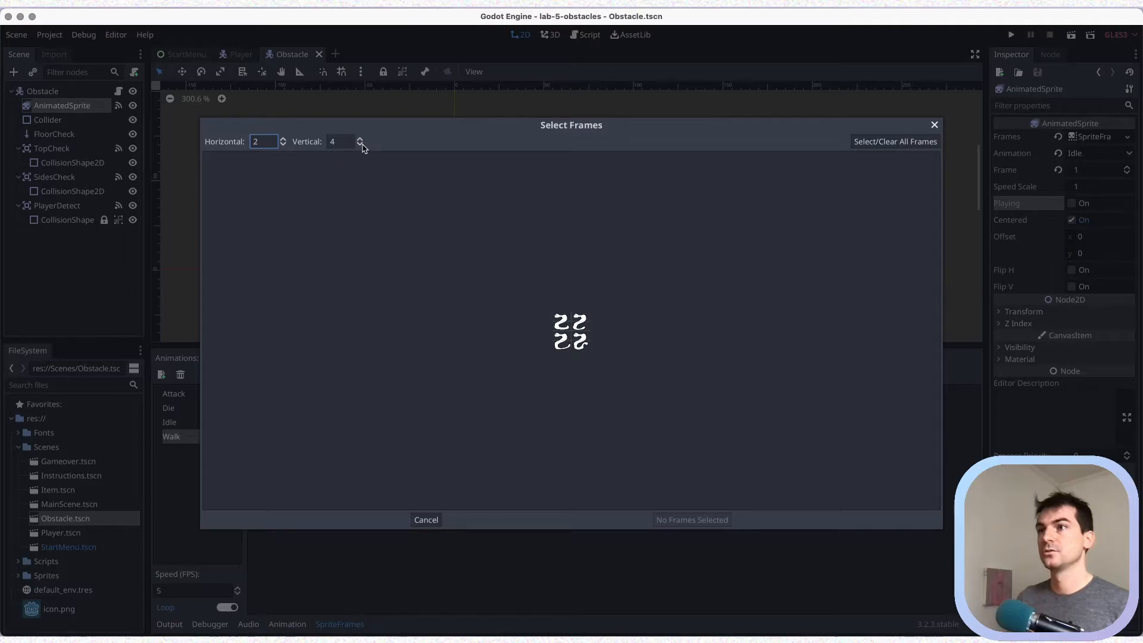
{"action": "double_click", "coordinate": [361, 144]}
{"action": "left_click", "coordinate": [562, 322]}
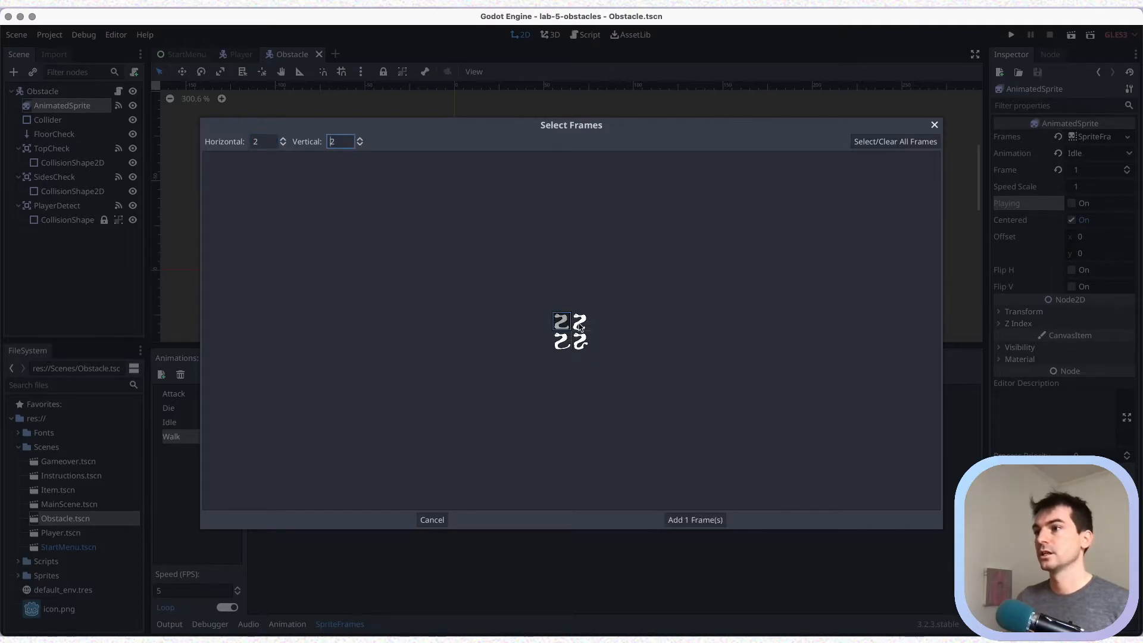
{"action": "left_click", "coordinate": [580, 321]}
{"action": "left_click", "coordinate": [561, 340]}
{"action": "left_click", "coordinate": [581, 340]}
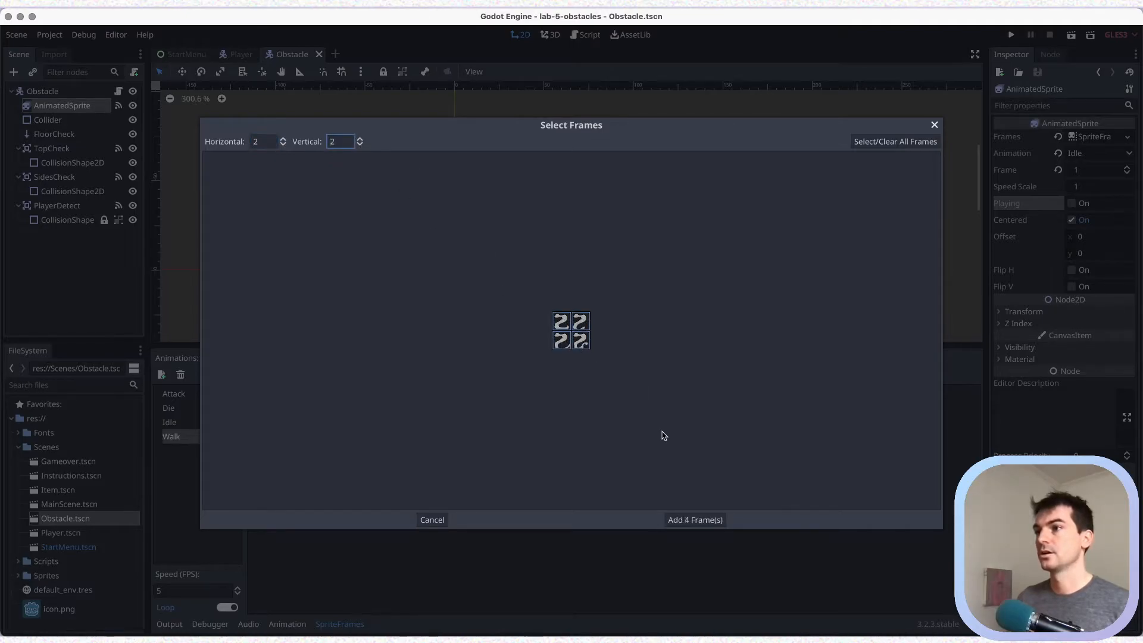
{"action": "left_click", "coordinate": [691, 520]}
{"action": "key", "text": "super+s"}
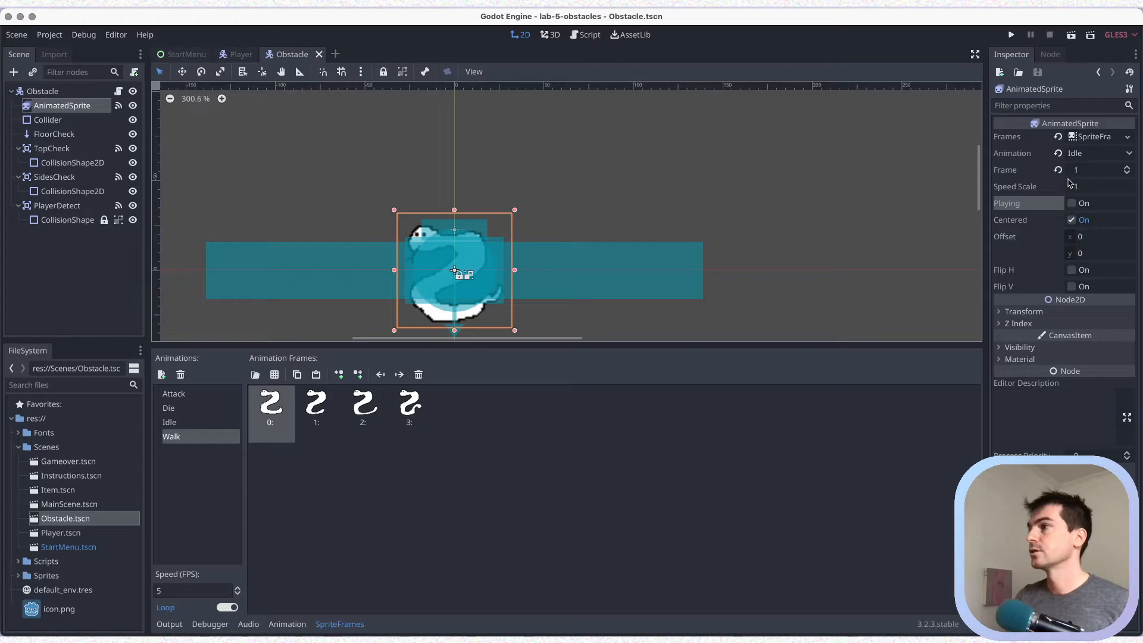
Set the sprite's current animation to Walk, preview it playing, turn playback off, and save the scene.
{"action": "left_click", "coordinate": [1081, 156]}
{"action": "left_click", "coordinate": [1082, 208]}
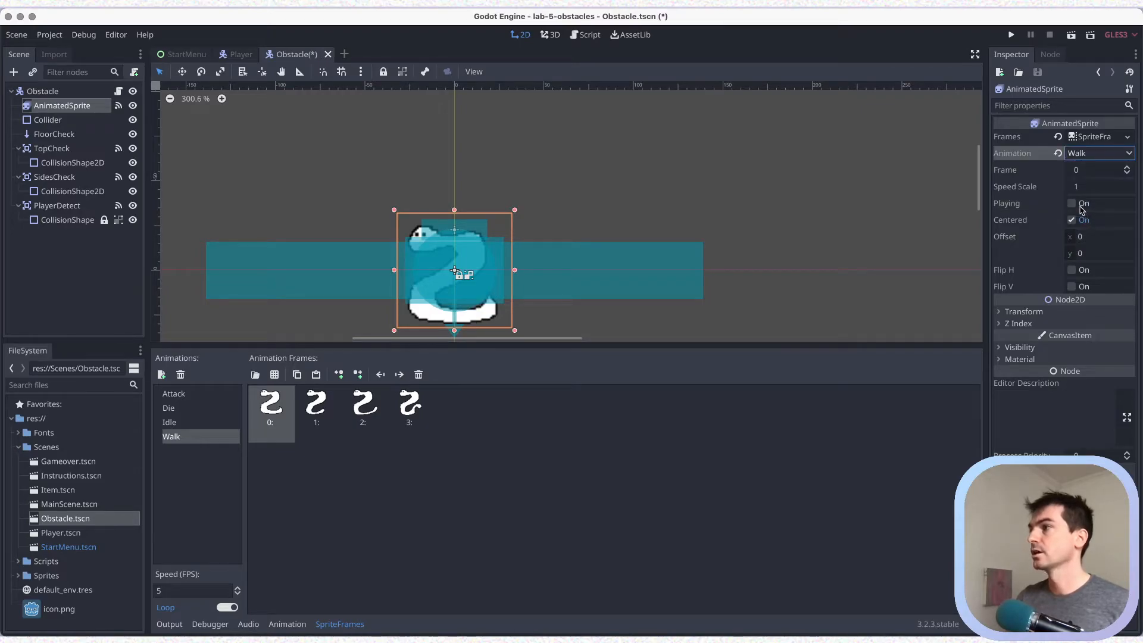
{"action": "left_click", "coordinate": [1075, 204]}
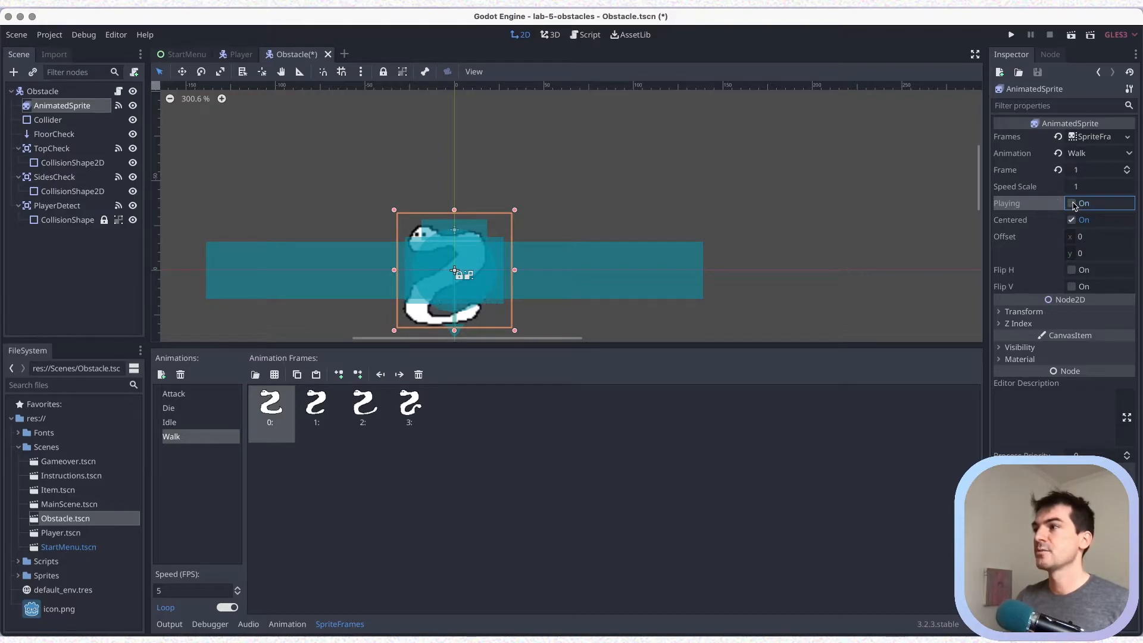
{"action": "left_click", "coordinate": [1072, 203]}
{"action": "key", "text": "super+s"}
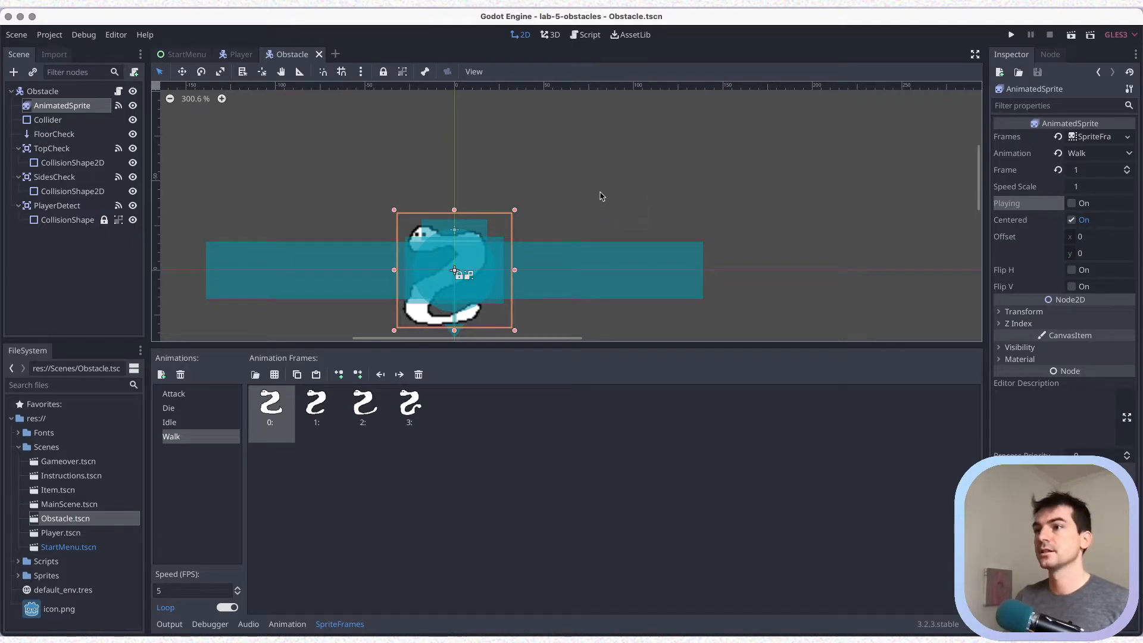
Hide the Collider, FloorCheck, TopCheck, SidesCheck and PlayerDetect nodes and their collision shapes, leaving only the snake sprite visible.
{"action": "scroll", "coordinate": [614, 202], "scroll_direction": "left", "scroll_amount": 3}
{"action": "scroll", "coordinate": [614, 201], "scroll_direction": "down", "scroll_amount": 2}
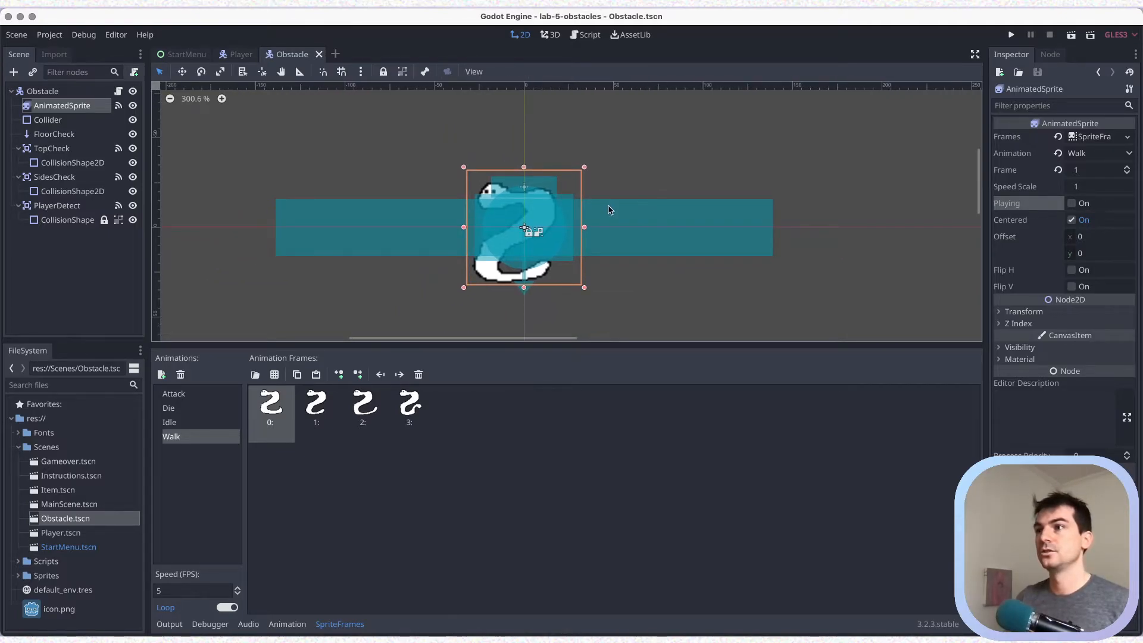
{"action": "scroll", "coordinate": [610, 209], "scroll_direction": "up", "scroll_amount": 5}
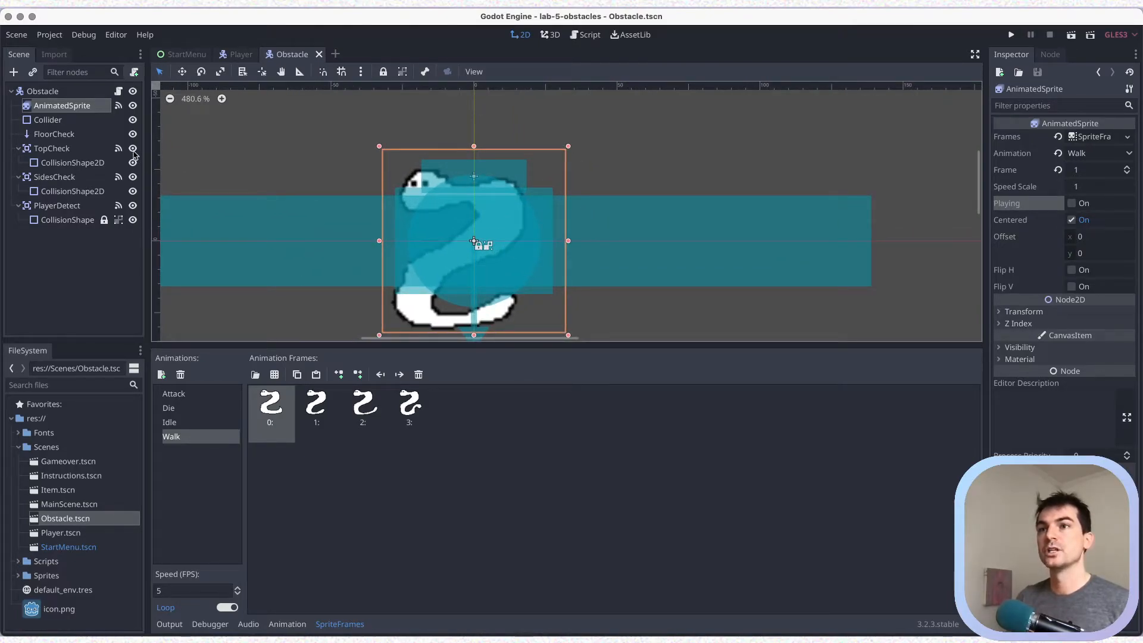
{"action": "left_click", "coordinate": [133, 120]}
{"action": "left_click", "coordinate": [133, 162]}
{"action": "left_click", "coordinate": [133, 148]}
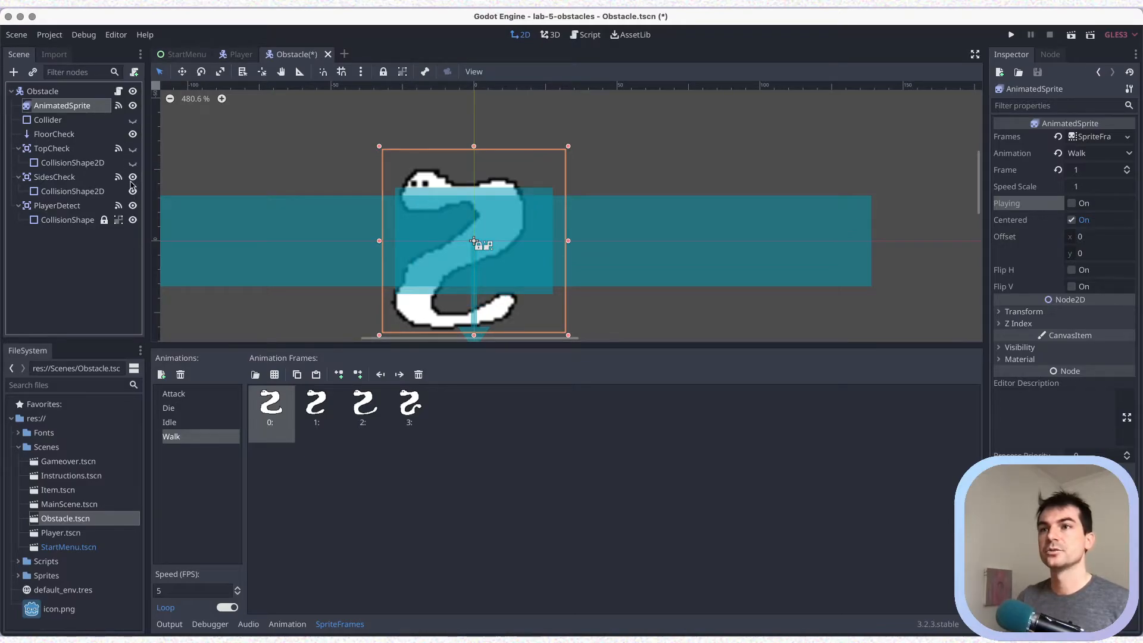
{"action": "left_click", "coordinate": [132, 177]}
{"action": "left_click", "coordinate": [133, 192]}
{"action": "left_click", "coordinate": [132, 206]}
{"action": "left_click", "coordinate": [133, 220]}
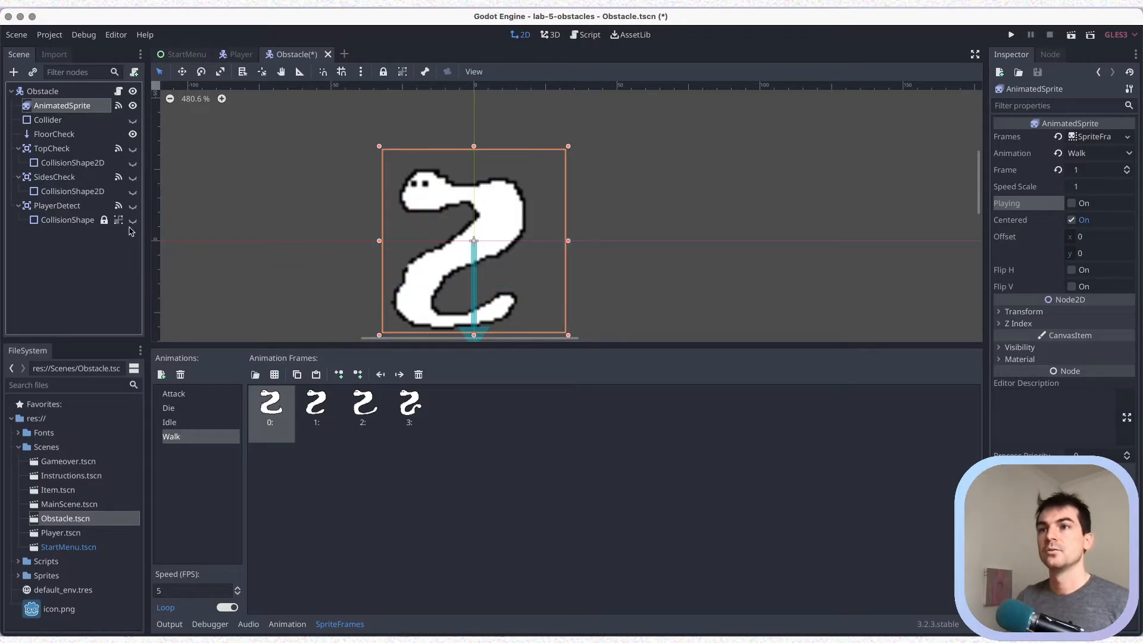
{"action": "left_click", "coordinate": [46, 120]}
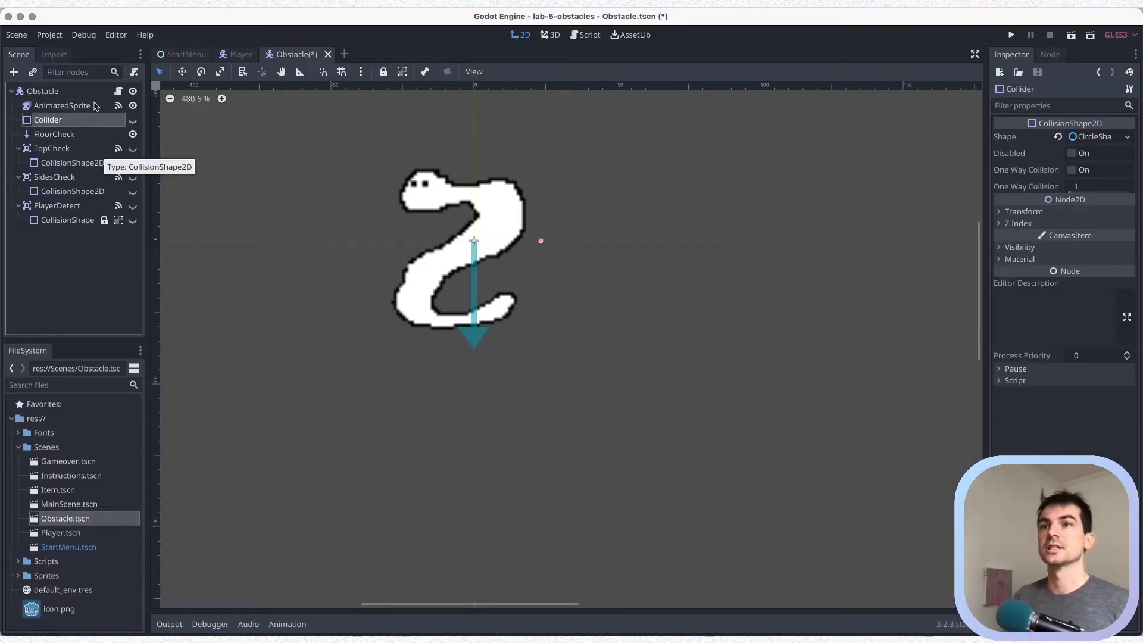
{"action": "left_click", "coordinate": [133, 134]}
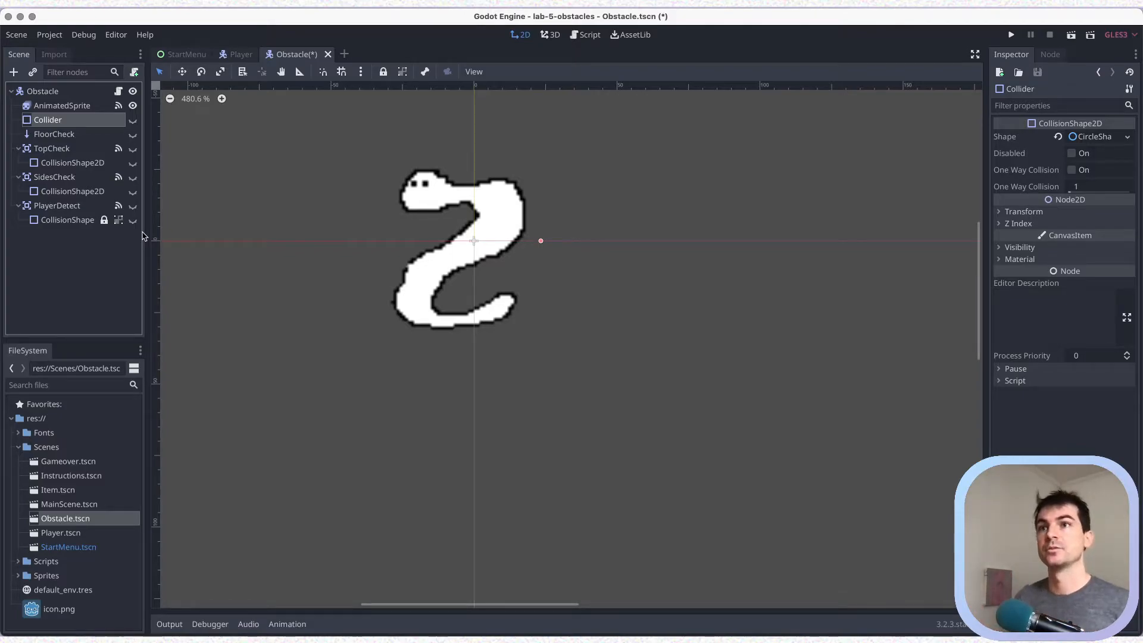
Review the FloorCheck and Collider properties, and examine which named layers the Obstacle's collision layer and mask use.
{"action": "left_click", "coordinate": [89, 134]}
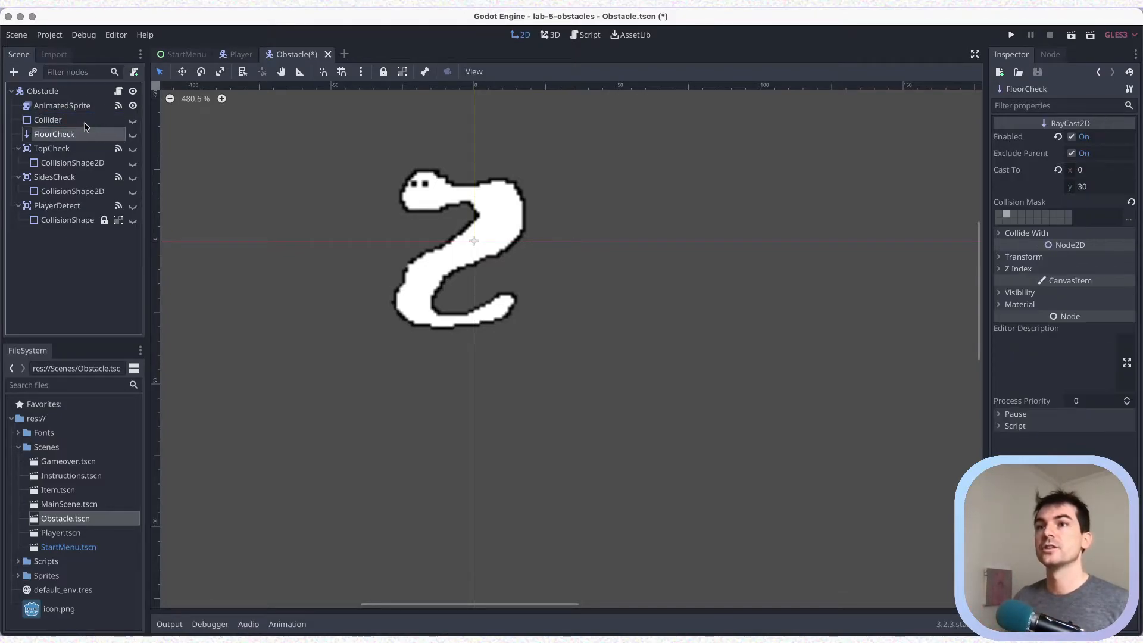
{"action": "left_click", "coordinate": [84, 121]}
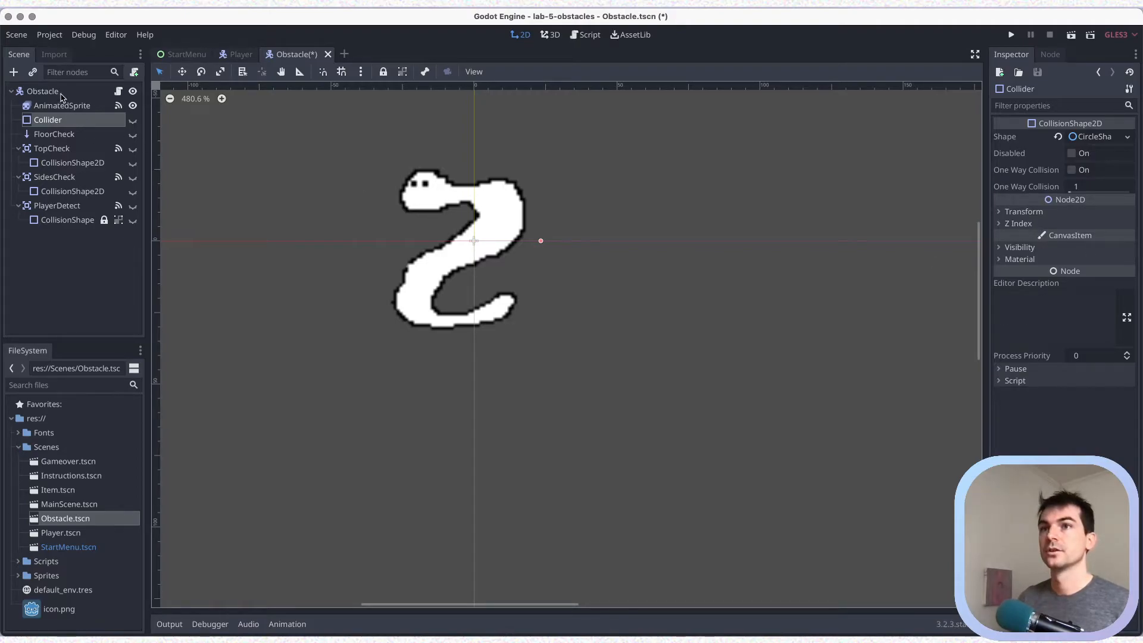
{"action": "left_click", "coordinate": [63, 95]}
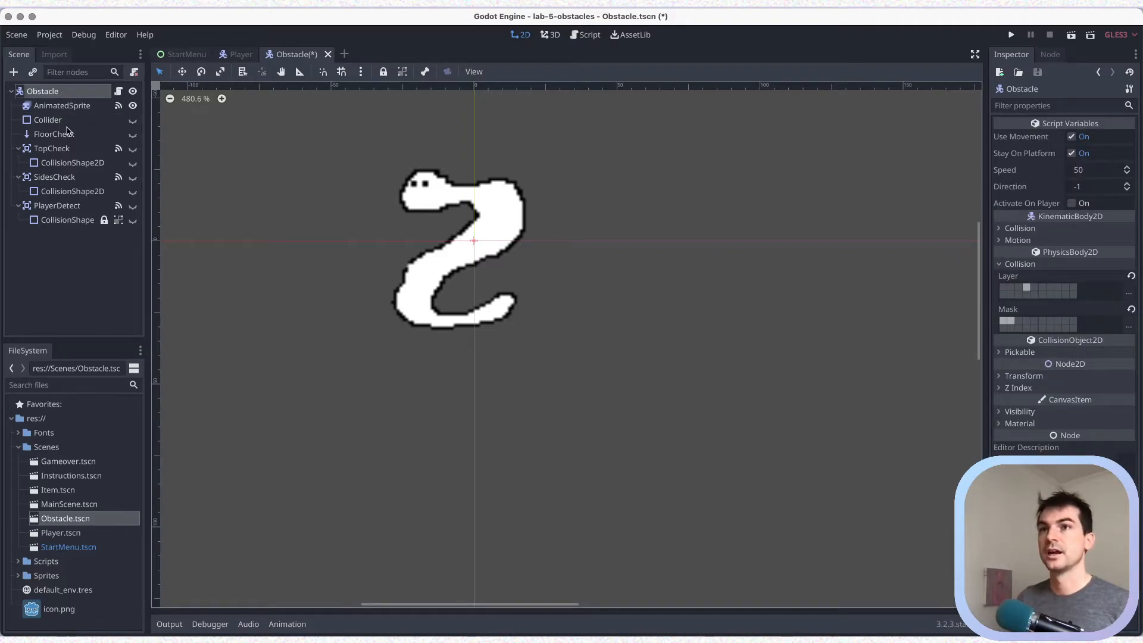
{"action": "left_click", "coordinate": [56, 121]}
{"action": "left_click", "coordinate": [68, 95]}
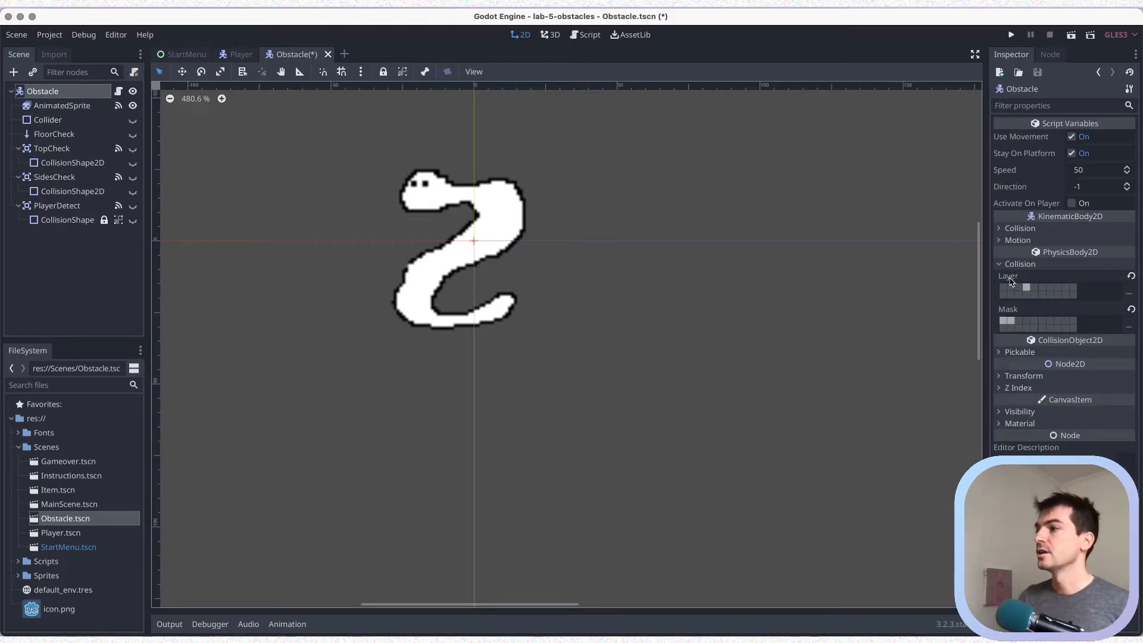
{"action": "left_click", "coordinate": [1129, 292]}
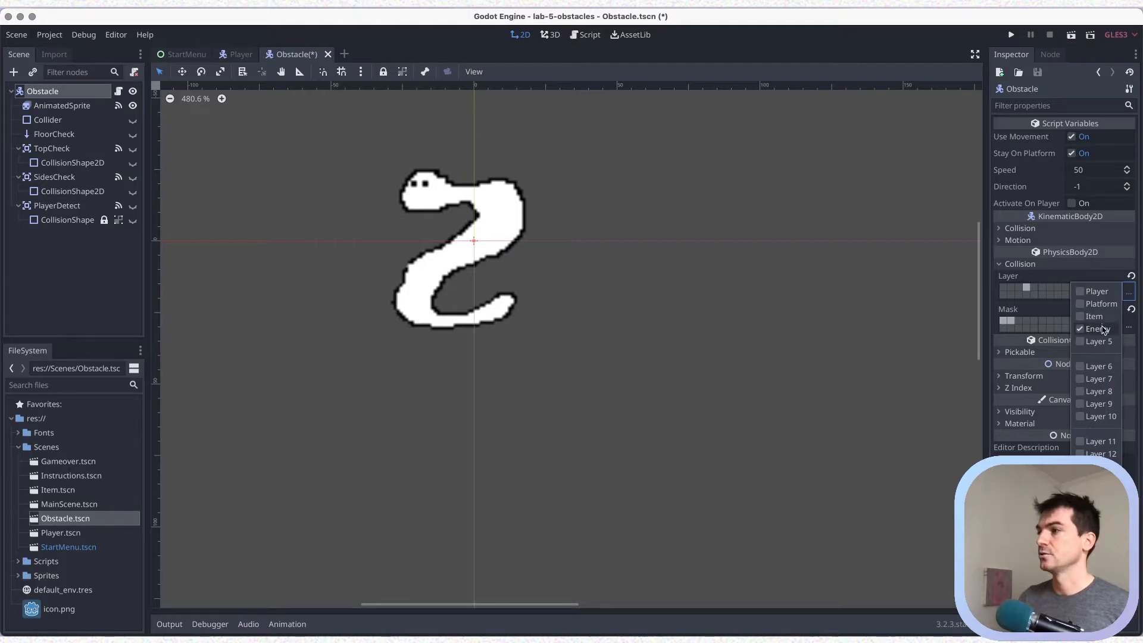
{"action": "left_click", "coordinate": [1085, 274]}
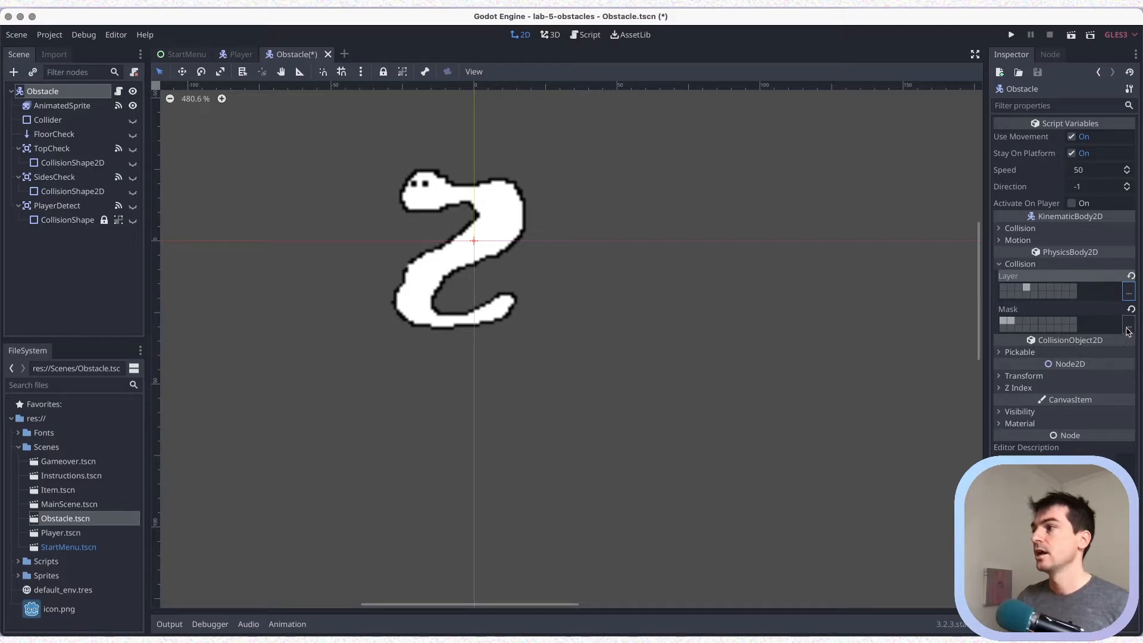
{"action": "left_click", "coordinate": [1129, 326]}
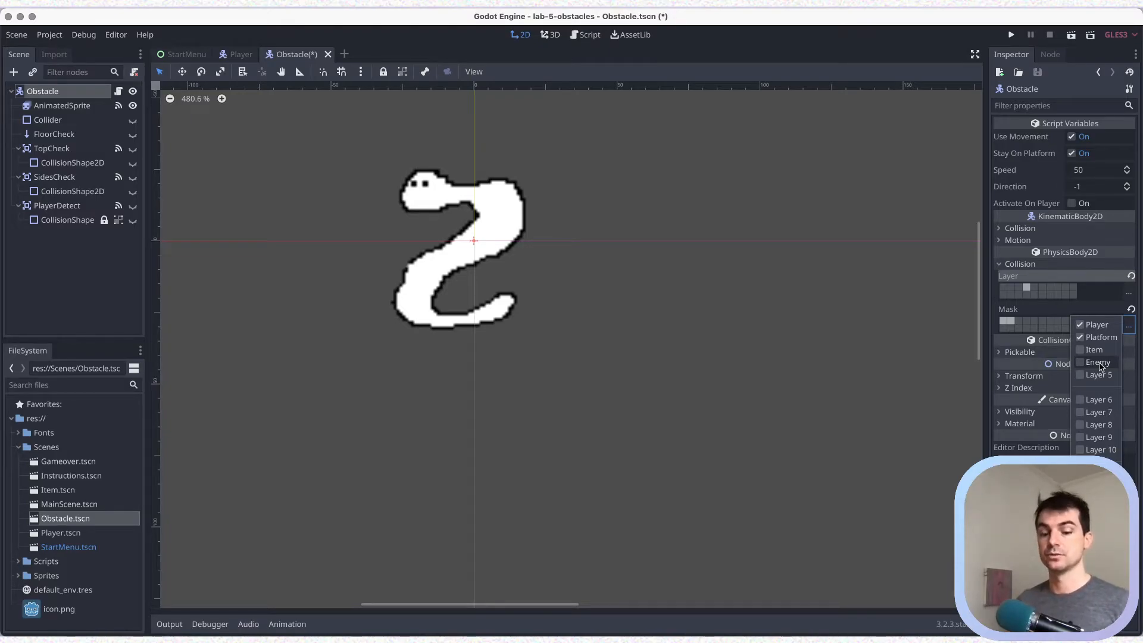
{"action": "left_click", "coordinate": [1084, 313]}
Save the Obstacle scene, make only the Collider visible again, and save once more.
{"action": "key", "text": "super+s"}
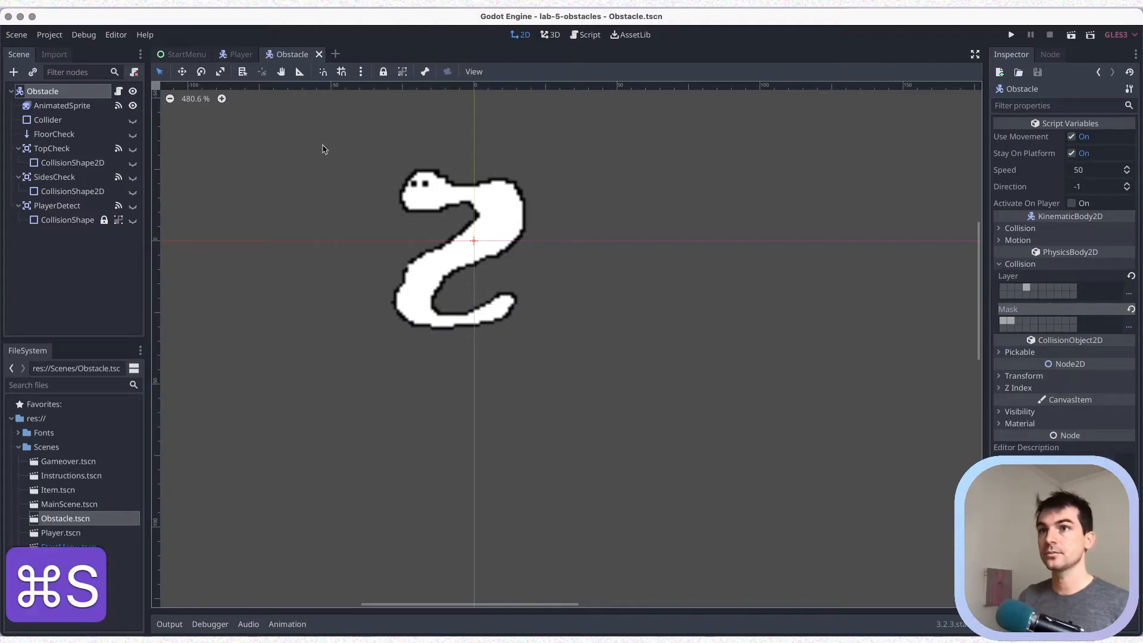
{"action": "left_click", "coordinate": [69, 121]}
{"action": "left_click", "coordinate": [132, 120]}
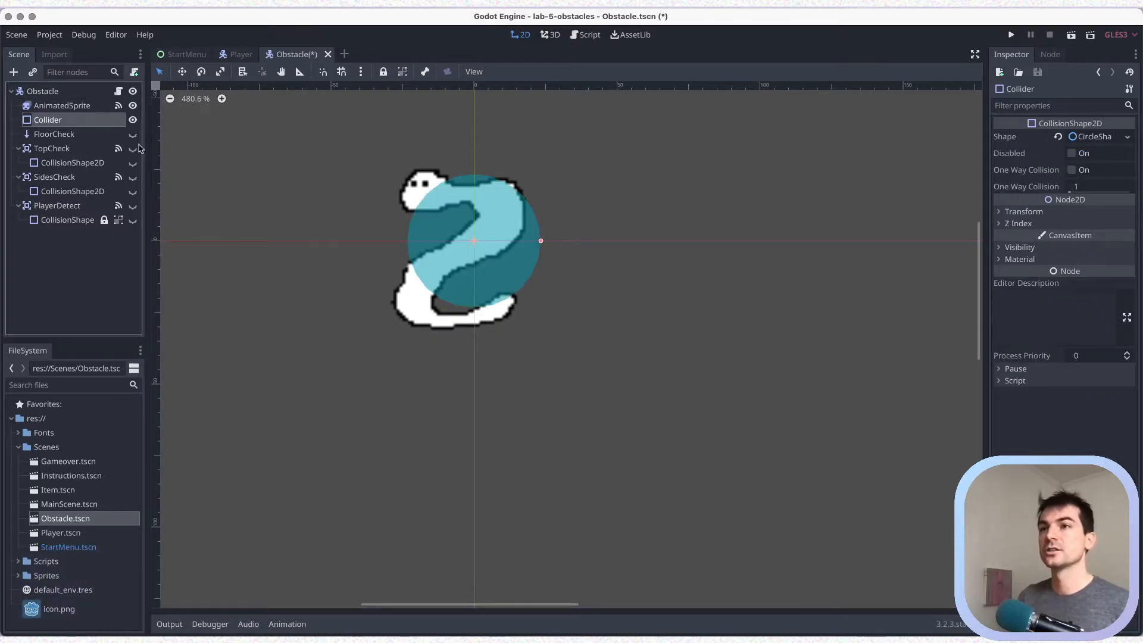
{"action": "key", "text": "super+s"}
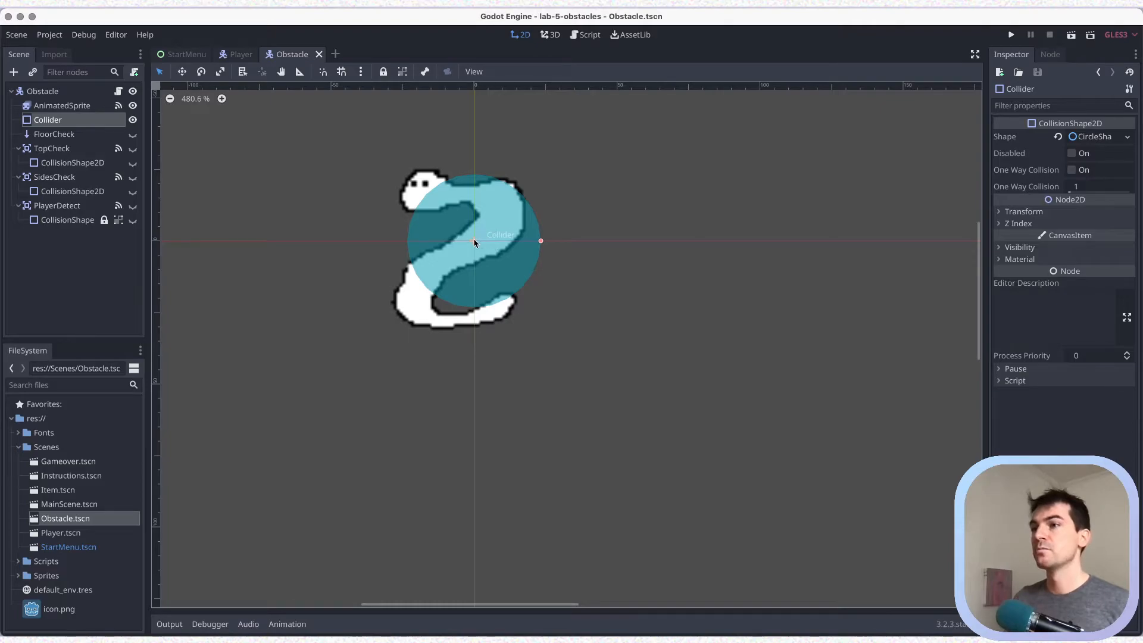
Reposition and resize the Collider's circle to fit over the middle and lower part of the snake's body.
{"action": "left_click_drag", "start_coordinate": [475, 242], "coordinate": [538, 260]}
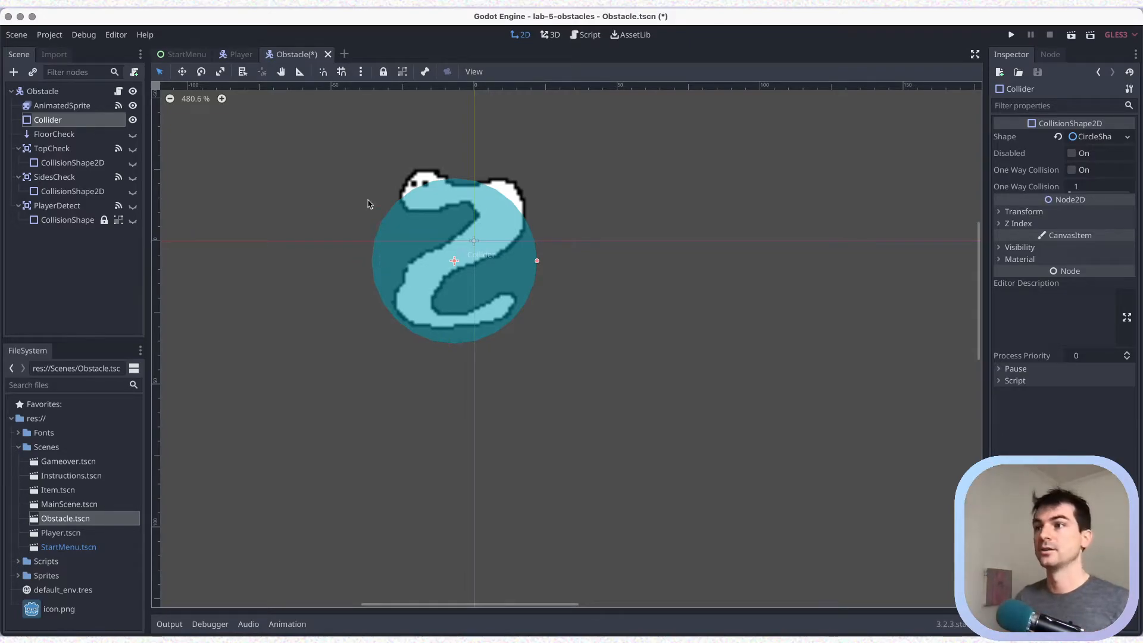
{"action": "mouse_move", "coordinate": [535, 260]}
{"action": "left_mouse_down"}
{"action": "mouse_move", "coordinate": [504, 271]}
{"action": "mouse_move", "coordinate": [527, 257]}
{"action": "left_mouse_up"}
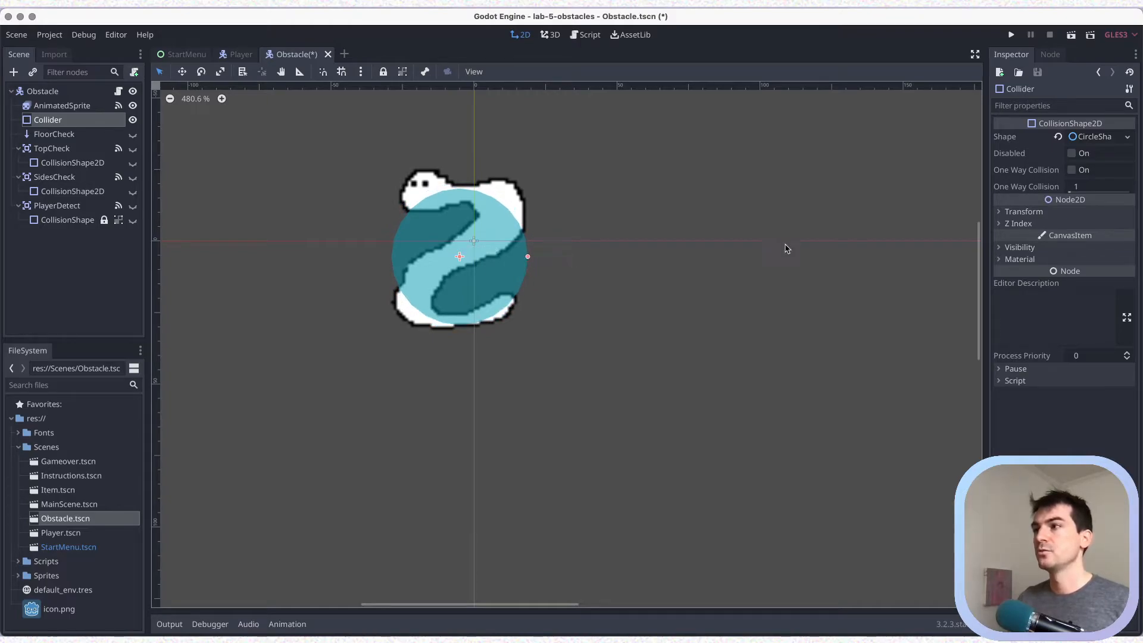
Preview the Walk animation playing against the Collider circle, and turn playback off.
{"action": "left_click", "coordinate": [87, 107]}
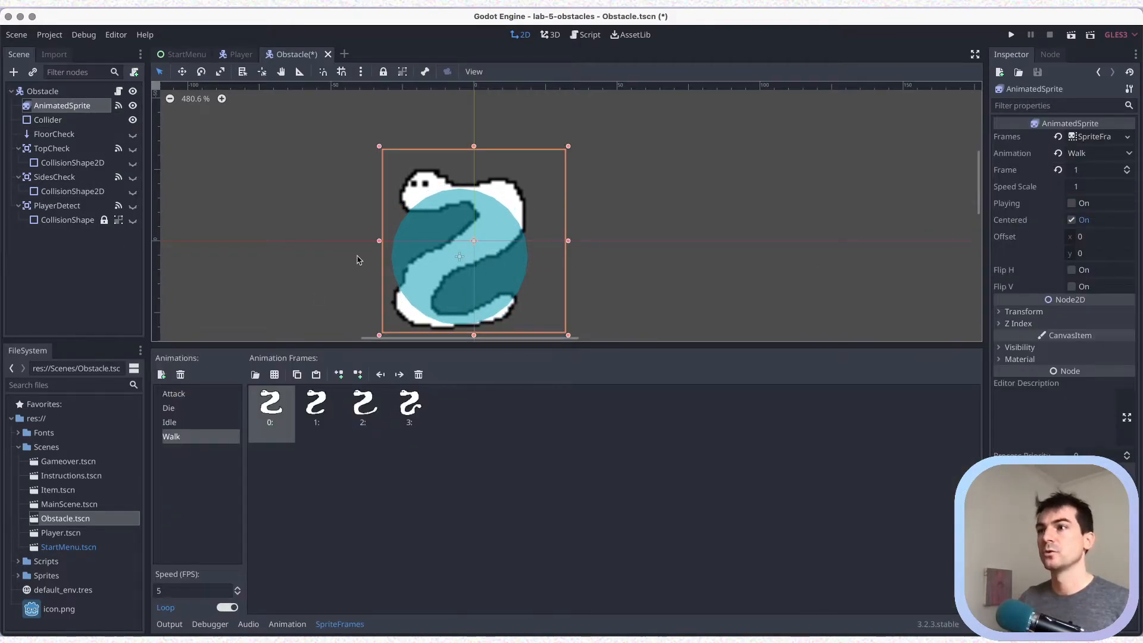
{"action": "left_click", "coordinate": [1072, 204]}
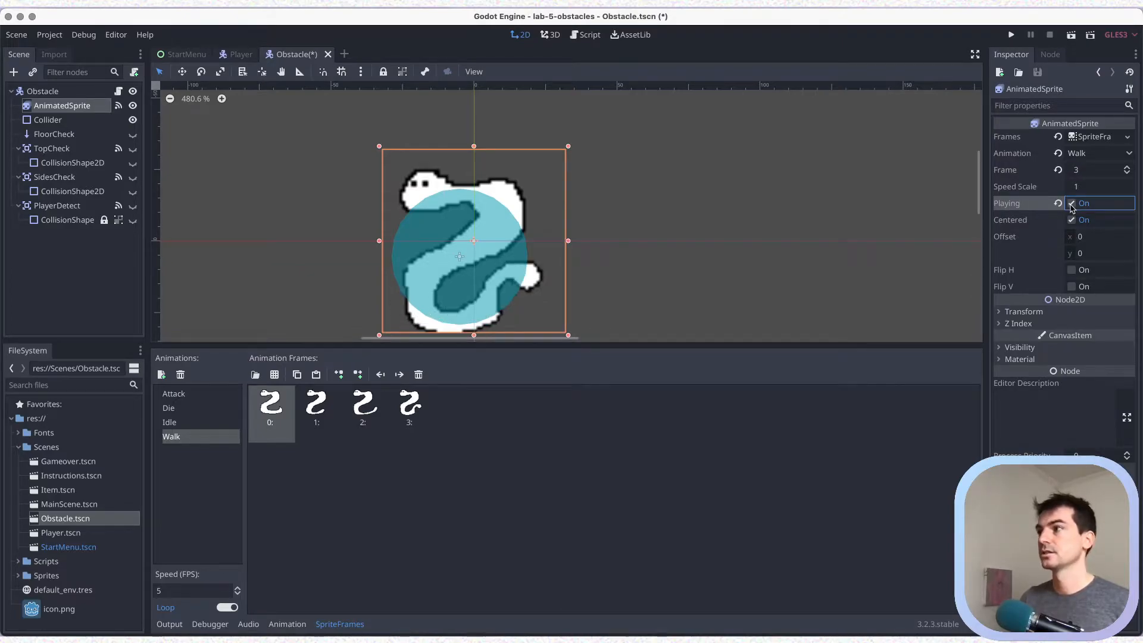
{"action": "left_click", "coordinate": [1071, 204]}
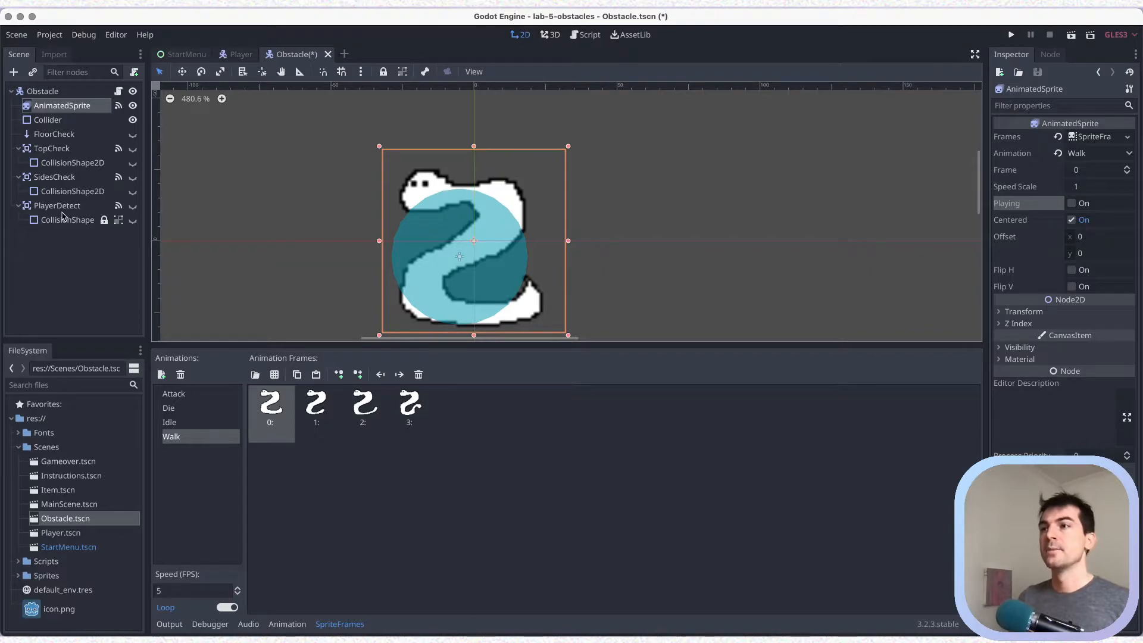
Nudge the Collider circle slightly to the right so it centers on the snake's body, and save the scene.
{"action": "left_click", "coordinate": [47, 120]}
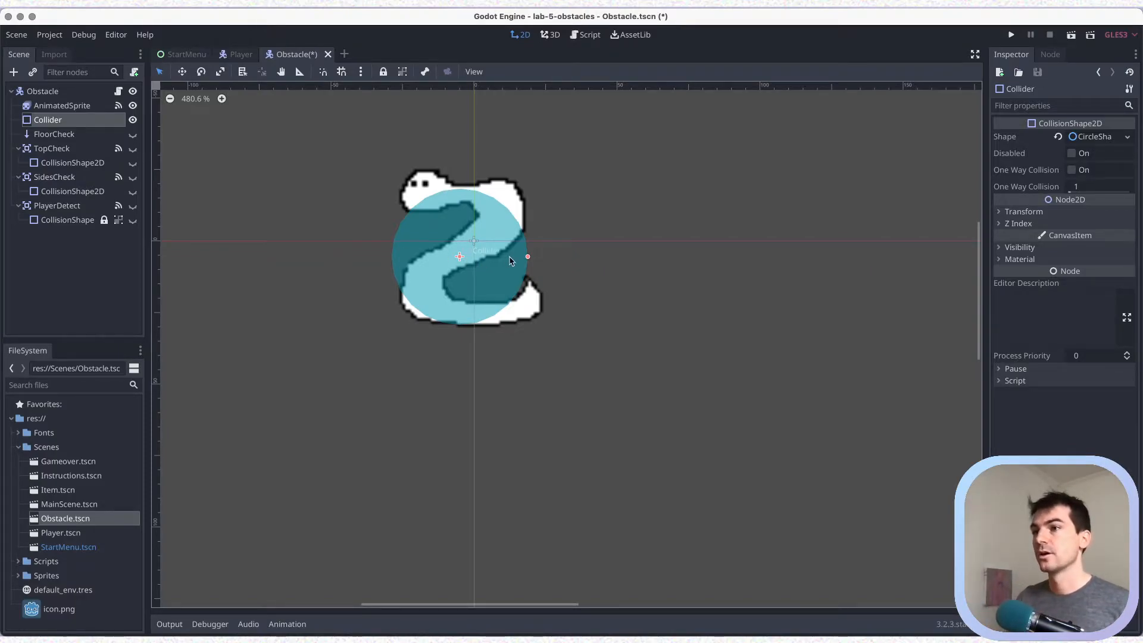
{"action": "left_click_drag", "start_coordinate": [465, 263], "coordinate": [468, 261]}
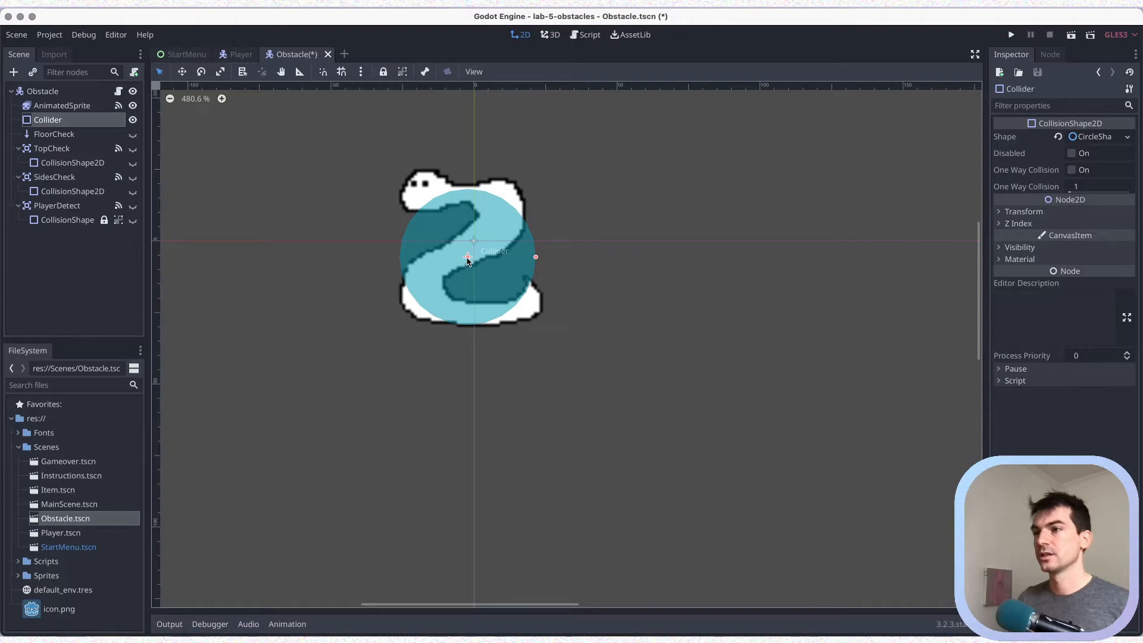
{"action": "key", "text": "super+s"}
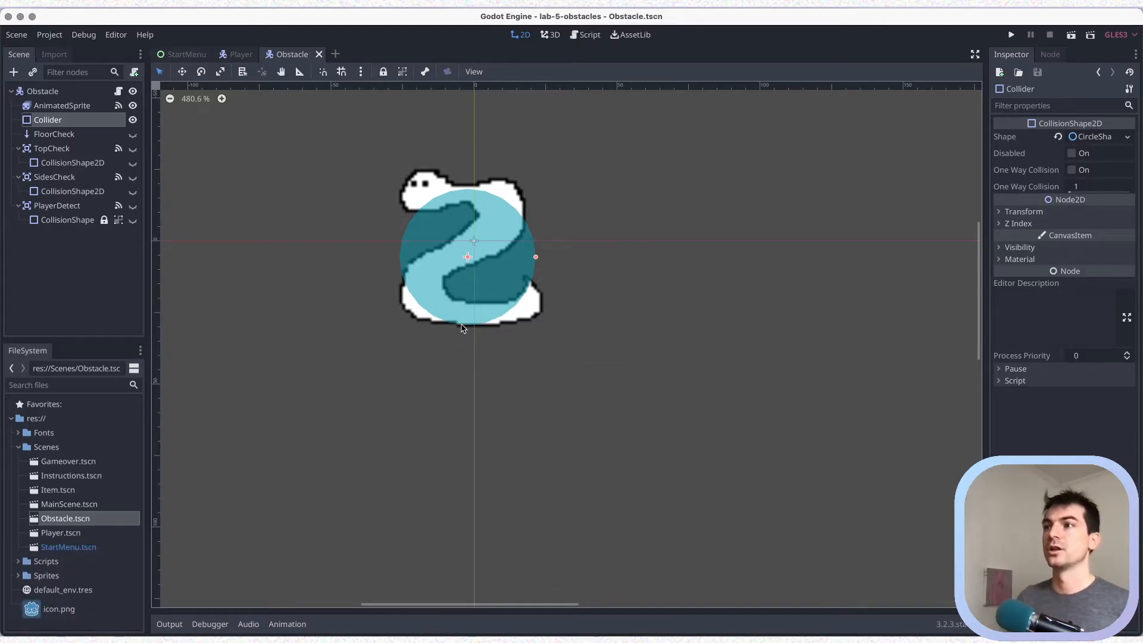
Bring up the shape types available for the Collider's Shape property.
{"action": "left_click", "coordinate": [1094, 137]}
{"action": "left_click", "coordinate": [1096, 137]}
{"action": "left_click", "coordinate": [1127, 137]}
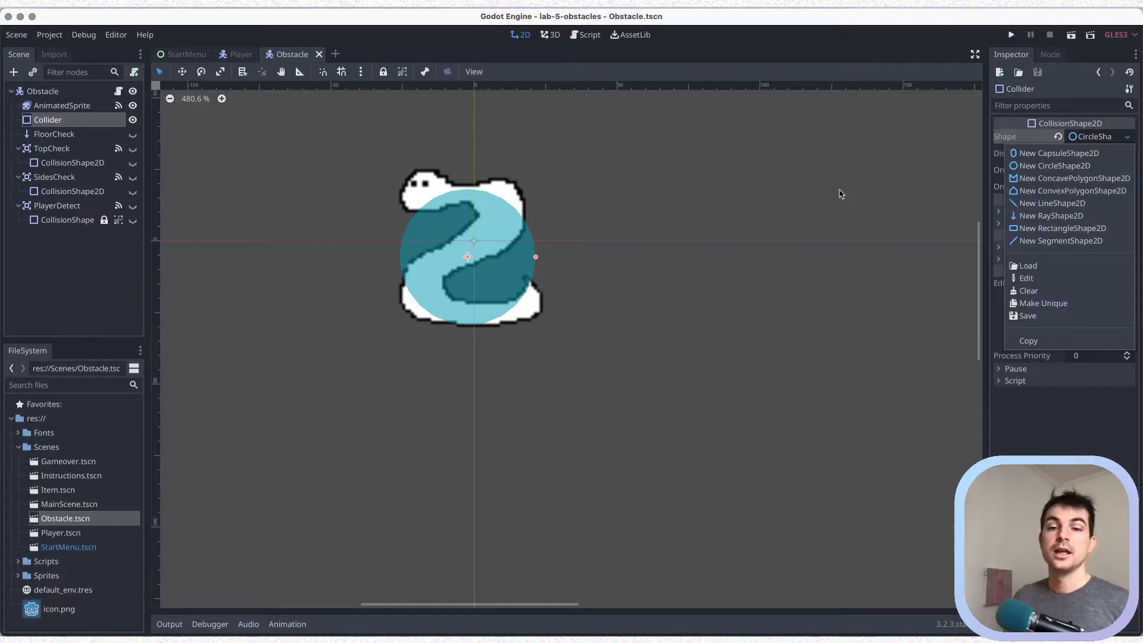
{"action": "key", "text": "super+s"}
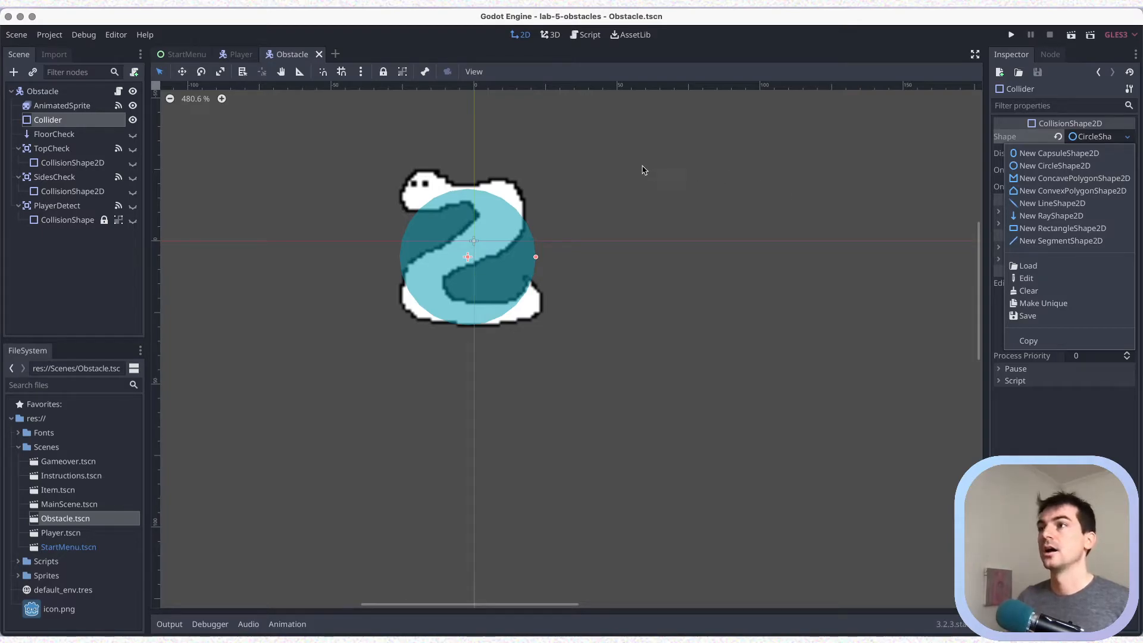
Review how _ready() in Obstacle.gd positions floor_check, comparing the get_radius() line with the commented get_extents().x line for rectangular shapes.
{"action": "left_click", "coordinate": [586, 36]}
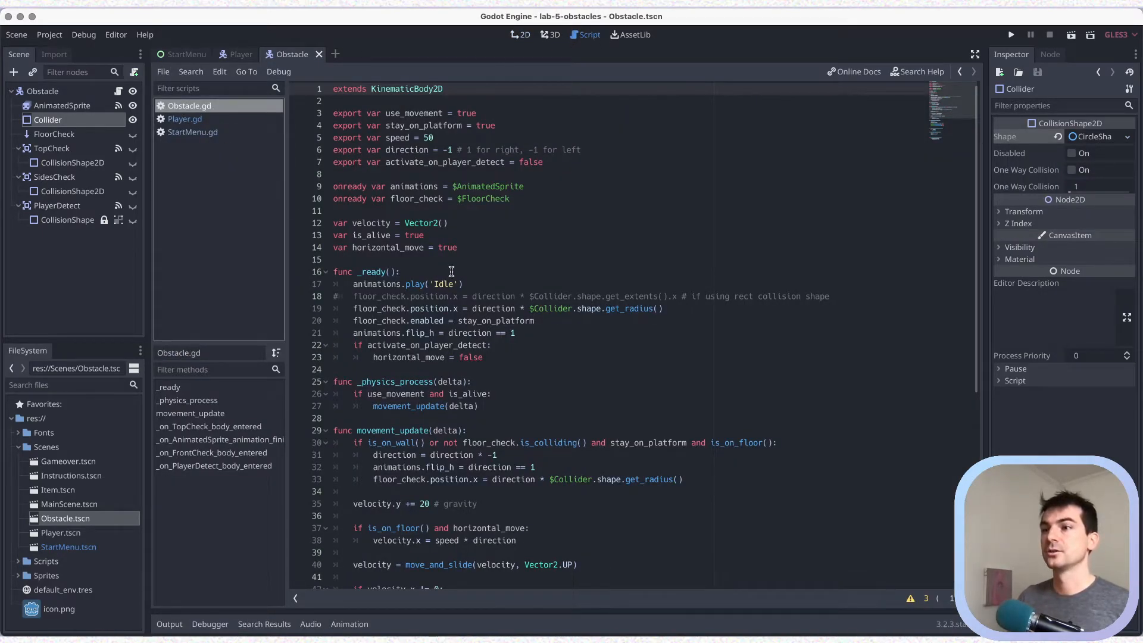
{"action": "scroll", "coordinate": [472, 257], "scroll_direction": "down", "scroll_amount": 2}
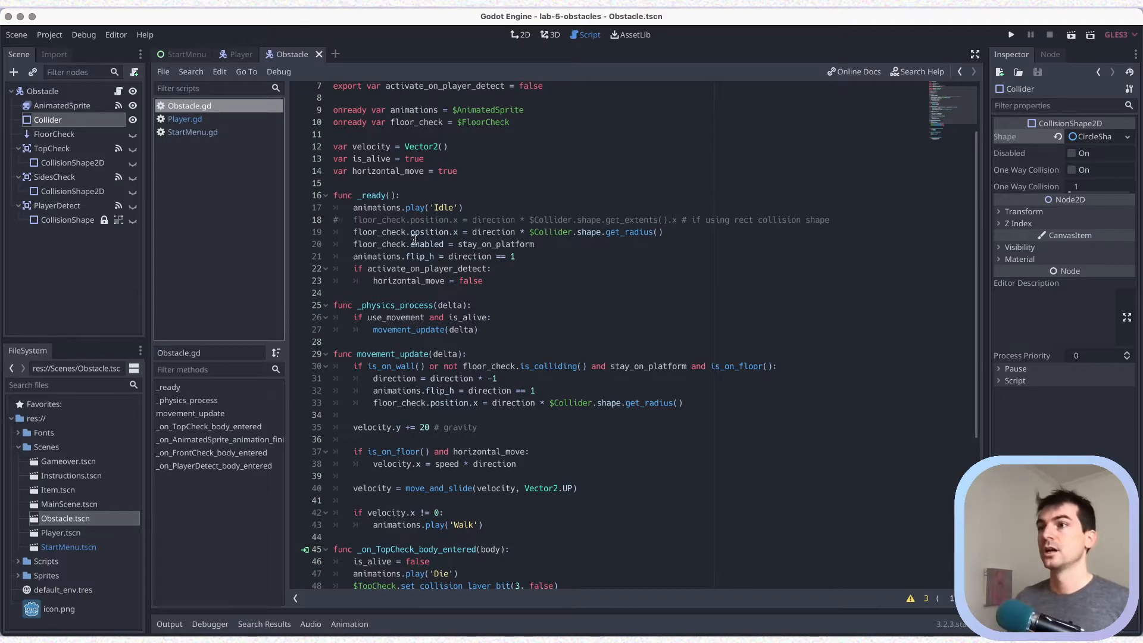
{"action": "triple_click", "coordinate": [368, 233]}
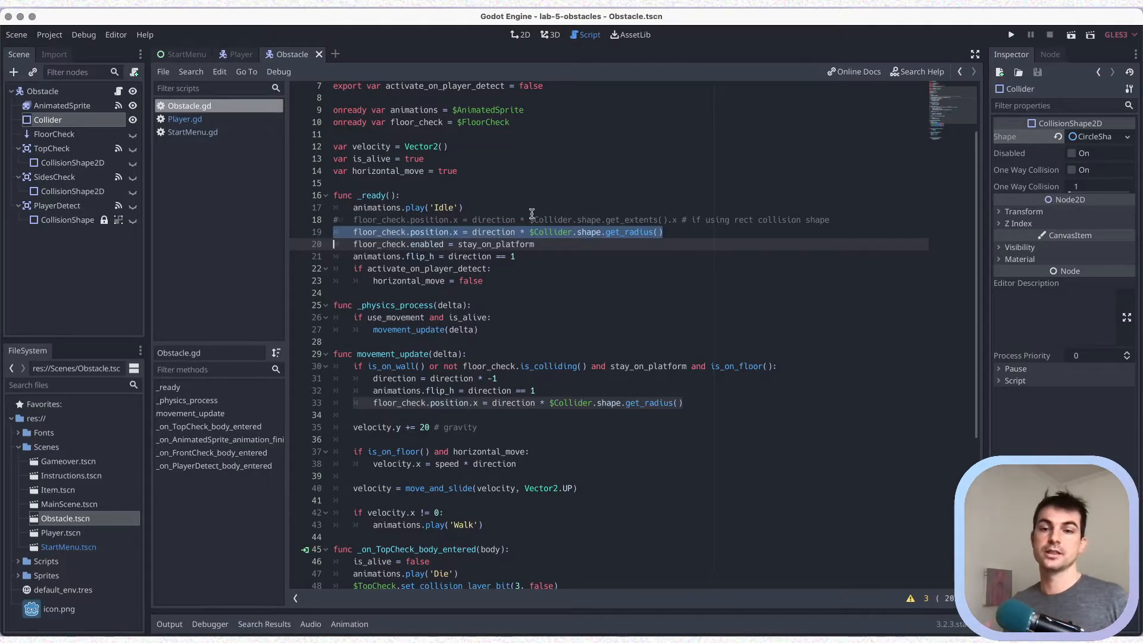
{"action": "left_click", "coordinate": [599, 240]}
{"action": "left_click_drag", "start_coordinate": [697, 230], "coordinate": [534, 231]}
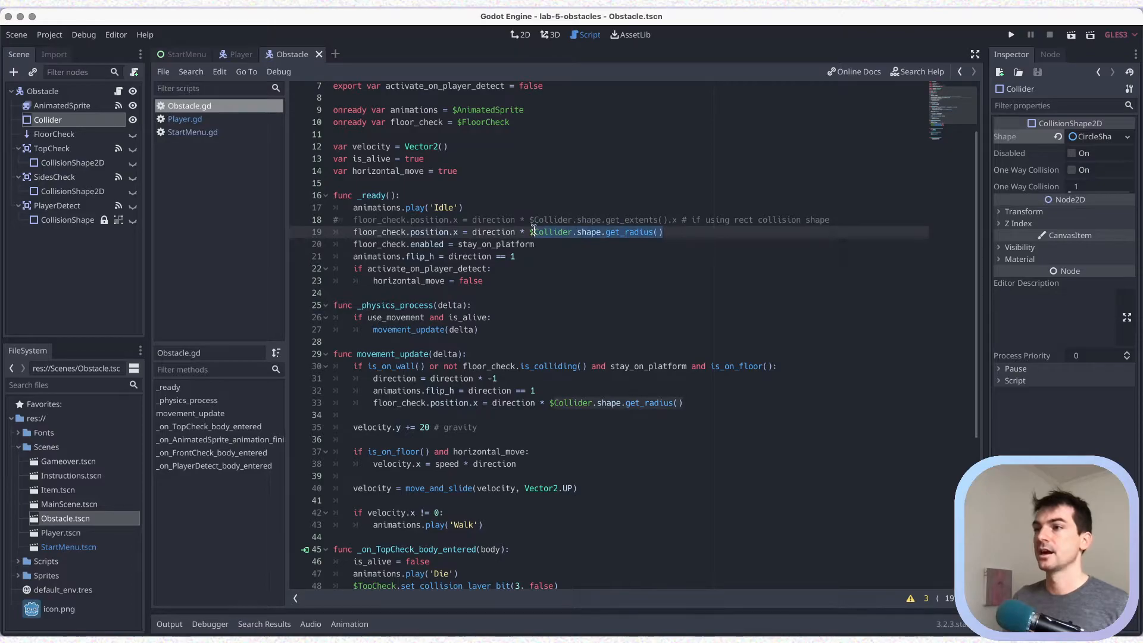
{"action": "double_click", "coordinate": [625, 234]}
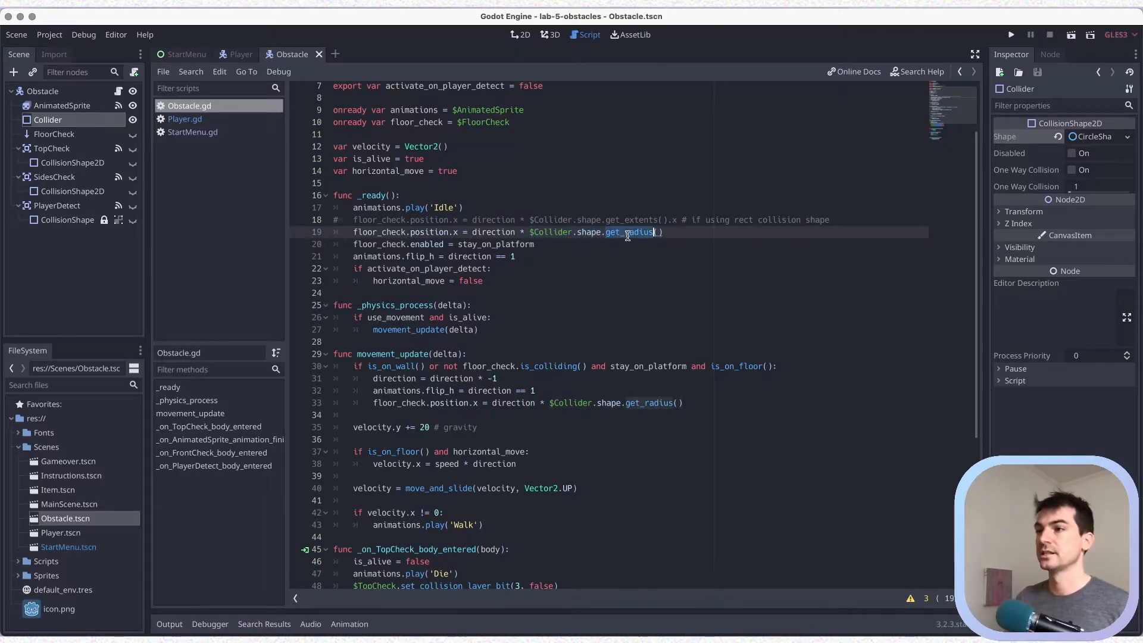
{"action": "left_click", "coordinate": [518, 219]}
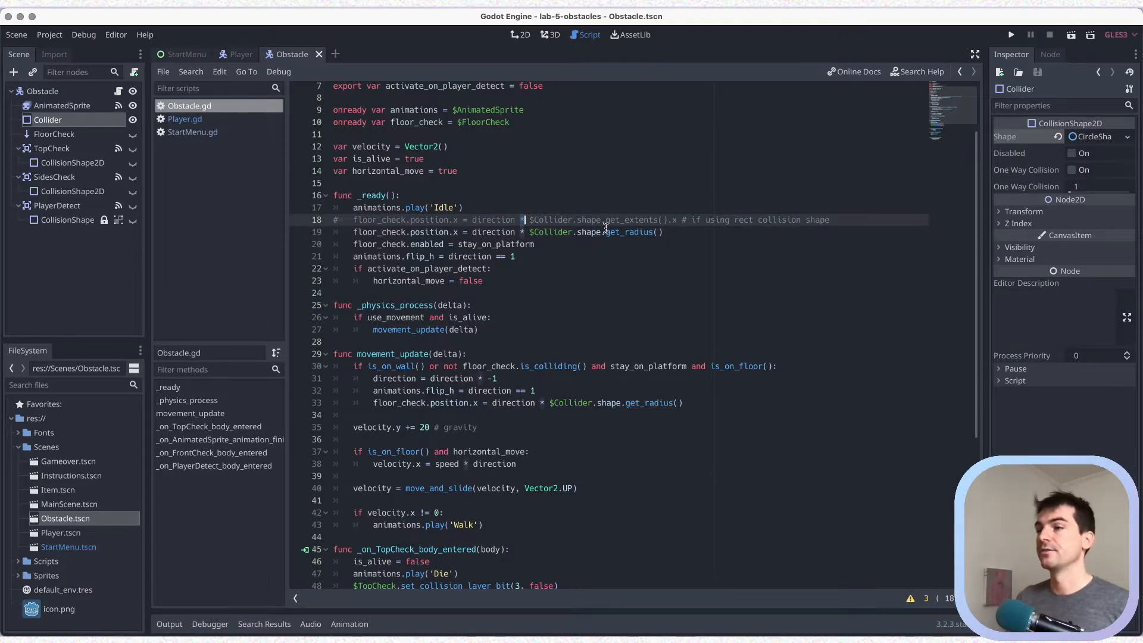
{"action": "left_click_drag", "start_coordinate": [606, 219], "coordinate": [674, 221]}
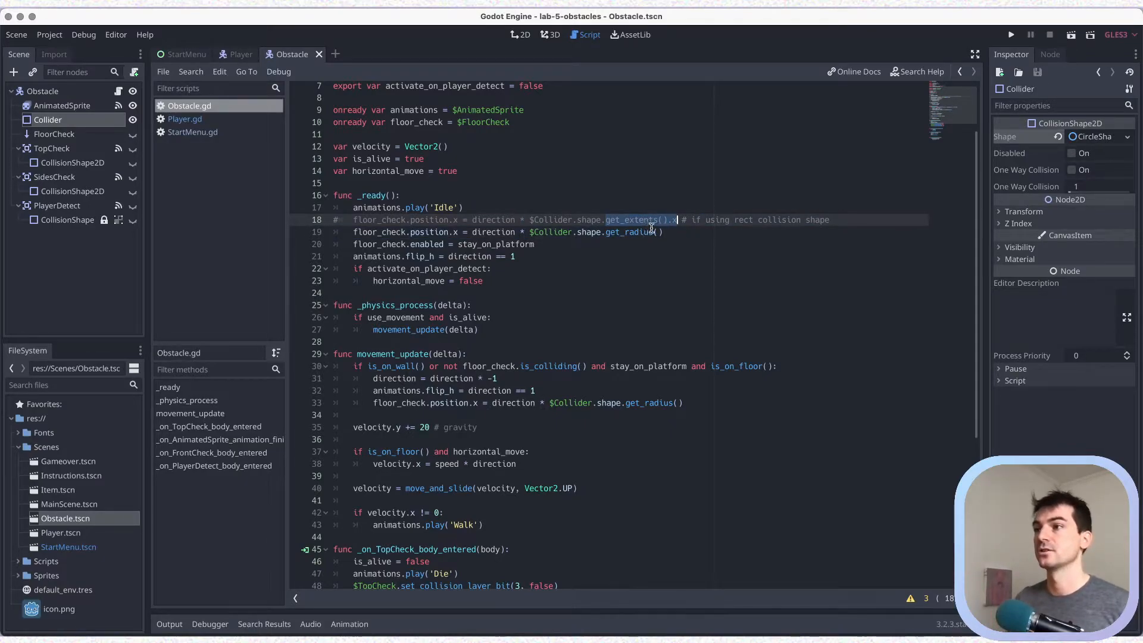
{"action": "left_click", "coordinate": [690, 231]}
{"action": "key", "text": "super+s"}
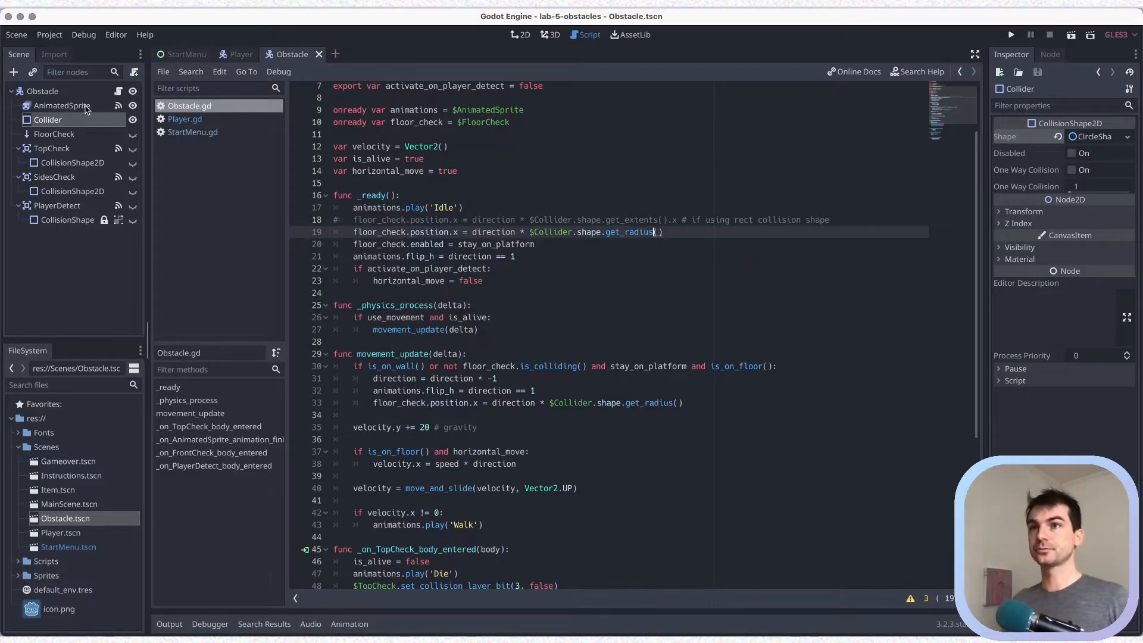
Lock the Collider node and make its children unselectable in the 2D view, and save the Obstacle scene.
{"action": "left_click", "coordinate": [45, 119]}
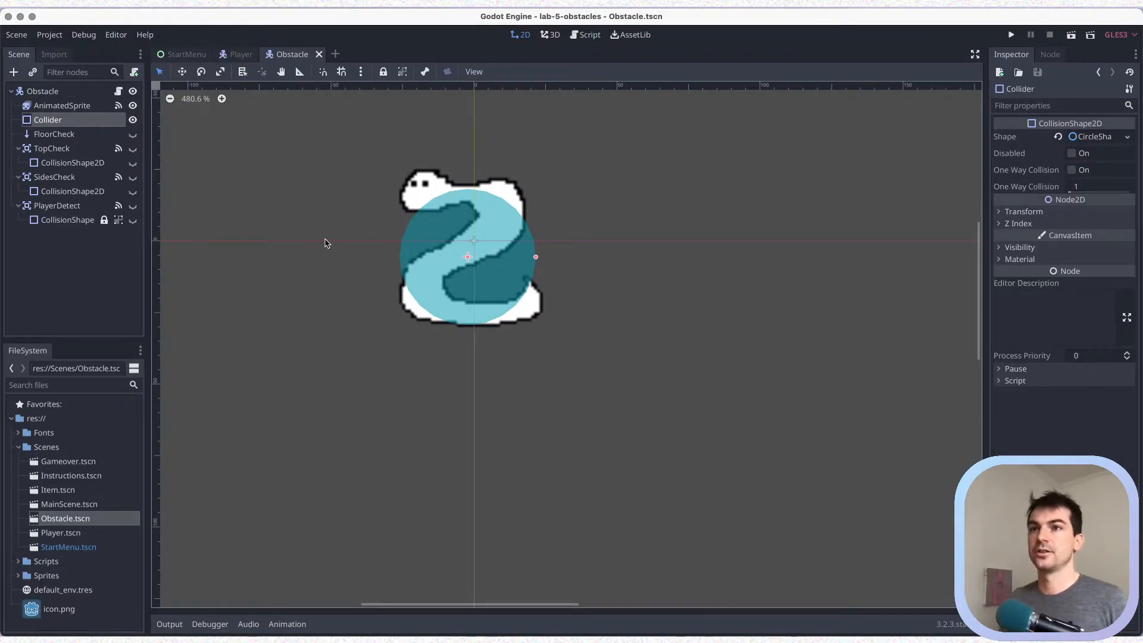
{"action": "key", "text": "super+s"}
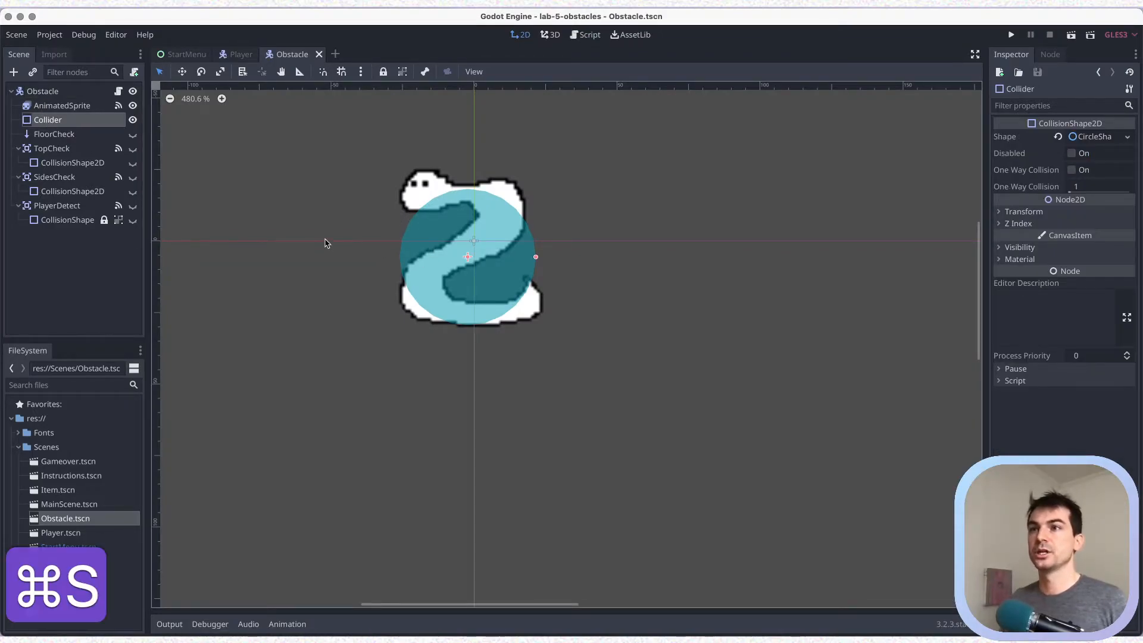
{"action": "left_click", "coordinate": [402, 72]}
{"action": "left_click", "coordinate": [384, 71]}
{"action": "key", "text": "super+s"}
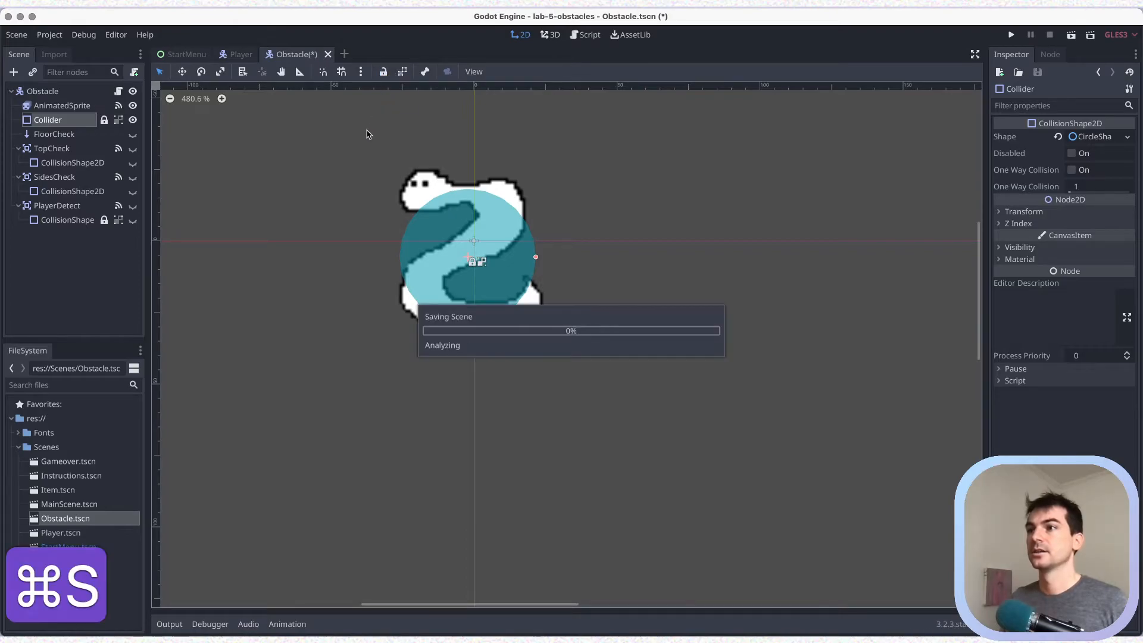
Make the FloorCheck raycast visible in the Obstacle scene and save the scene.
{"action": "left_click", "coordinate": [67, 135]}
{"action": "left_click", "coordinate": [133, 134]}
{"action": "key", "text": "super+s"}
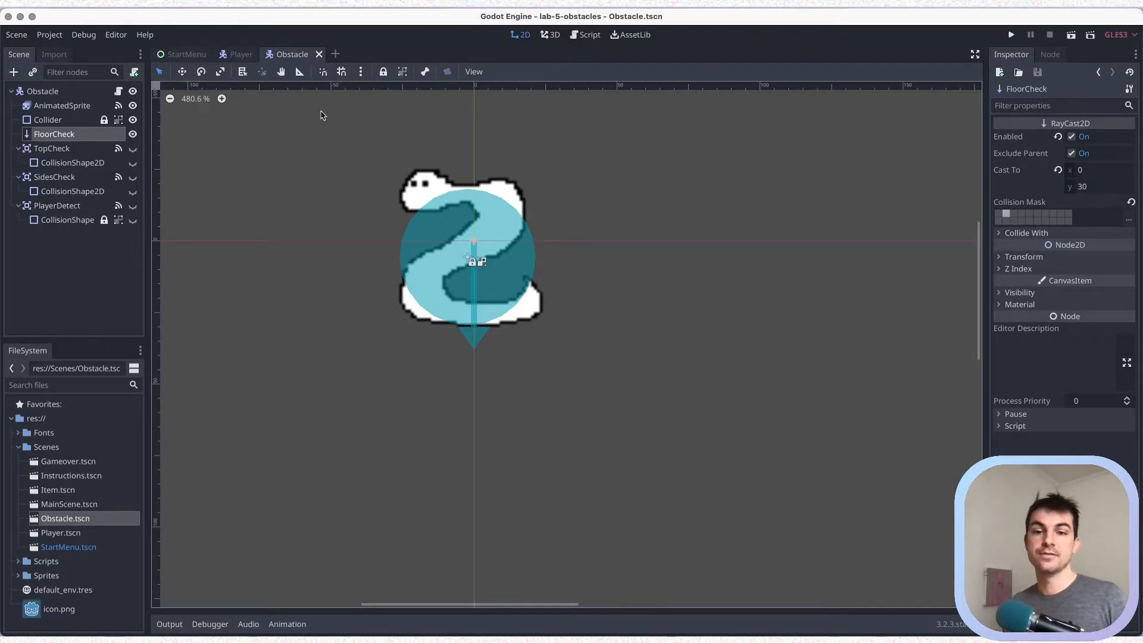
{"action": "key", "text": "super+s"}
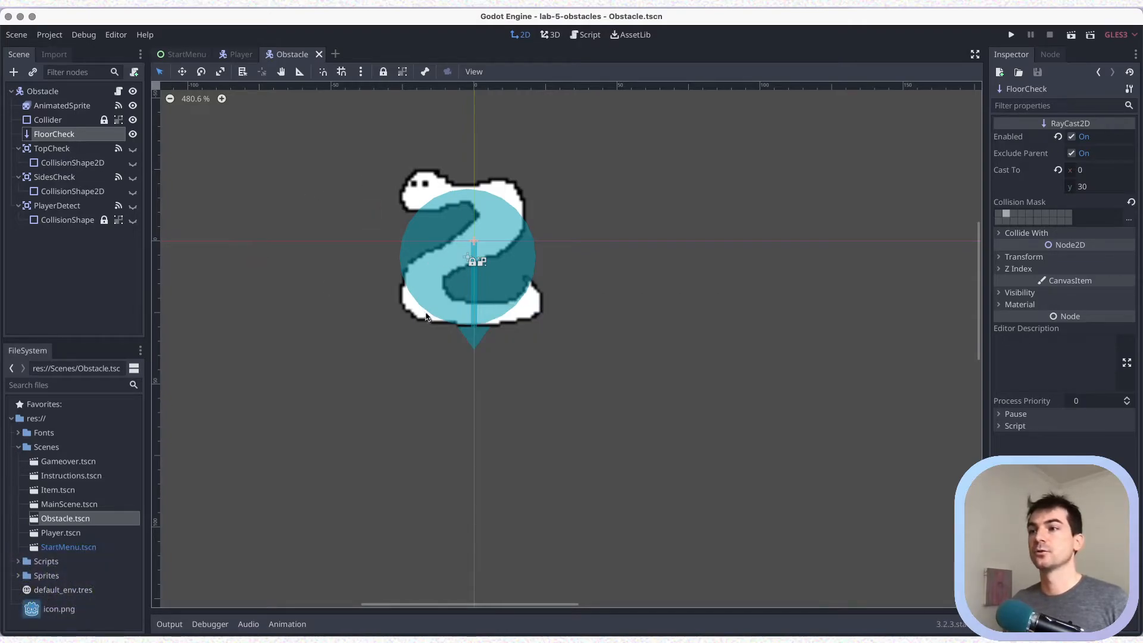
Examine how far the FloorCheck ray extends below the Collider circle and the base of the sprite.
{"action": "scroll", "coordinate": [473, 312], "scroll_direction": "up", "scroll_amount": 8}
{"action": "scroll", "coordinate": [473, 312], "scroll_direction": "up", "scroll_amount": 6}
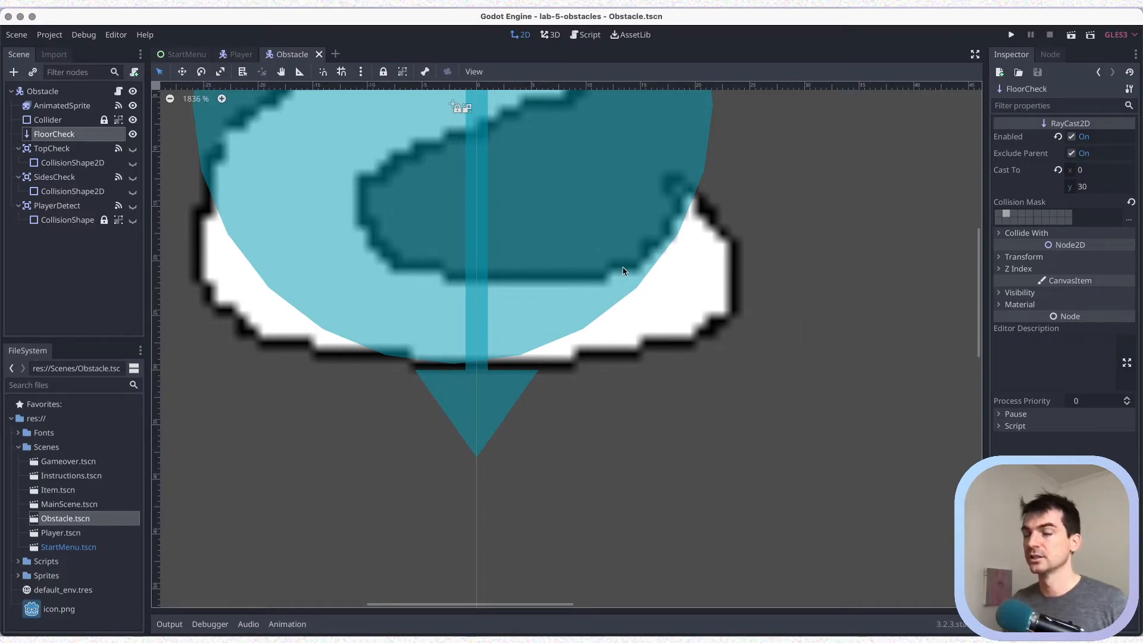
{"action": "scroll", "coordinate": [619, 269], "scroll_direction": "down", "scroll_amount": 4}
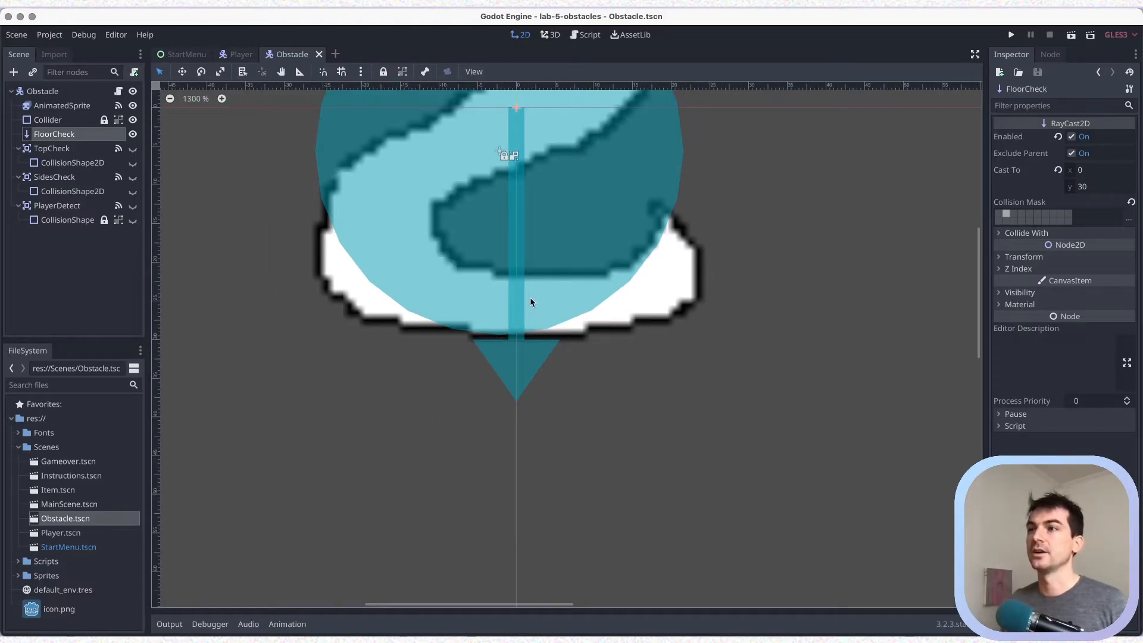
{"action": "scroll", "coordinate": [542, 299], "scroll_direction": "down", "scroll_amount": 3}
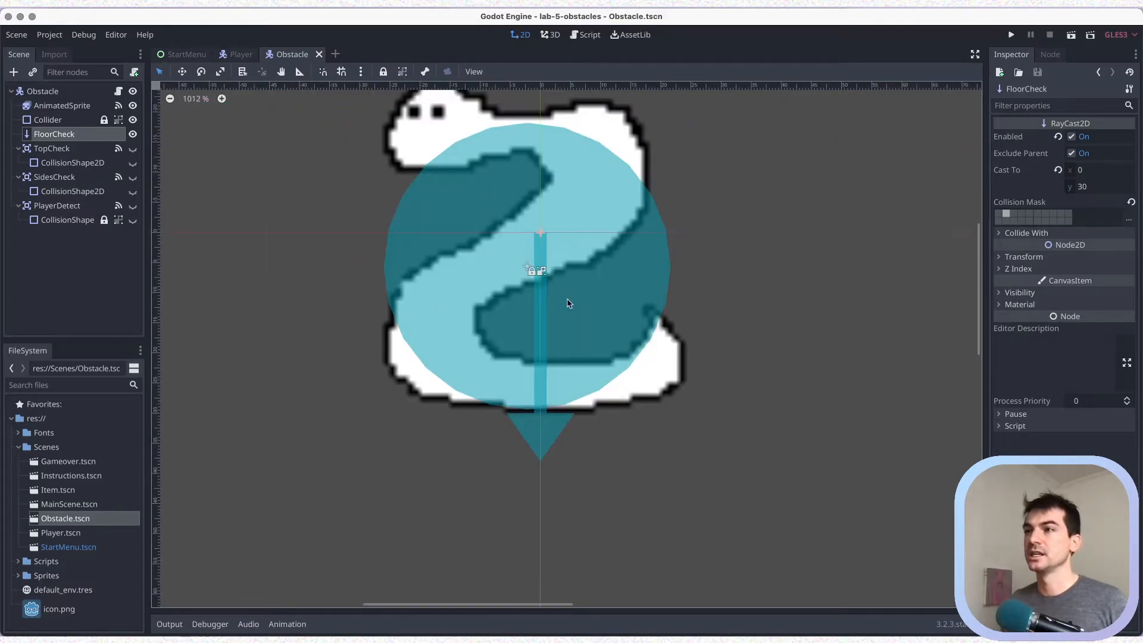
{"action": "scroll", "coordinate": [567, 303], "scroll_direction": "up", "scroll_amount": 1}
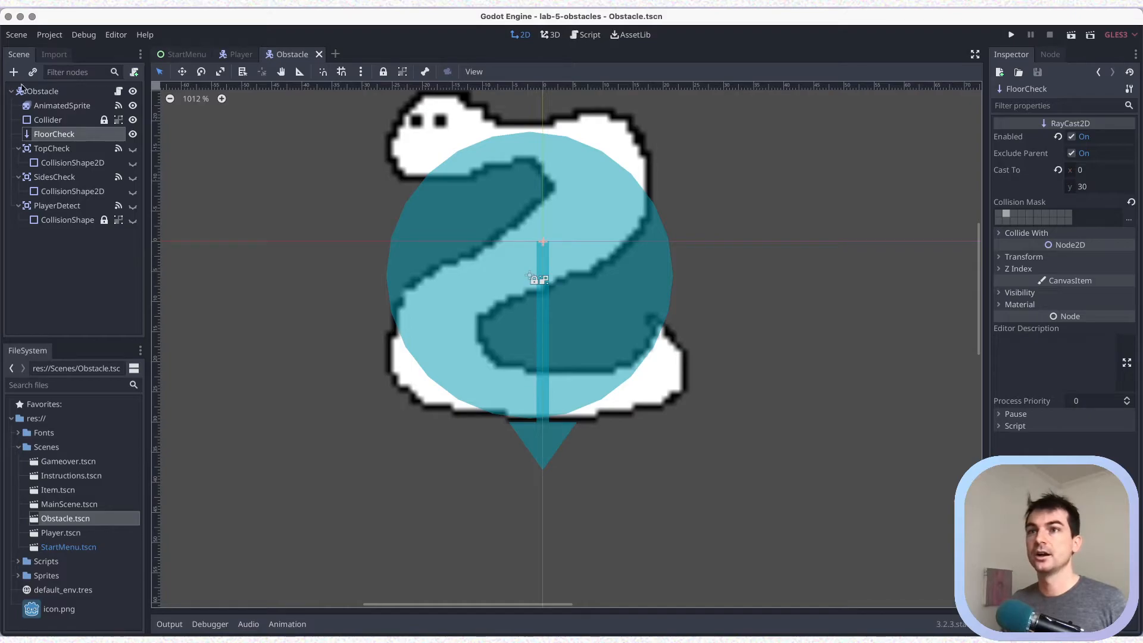
{"action": "left_click", "coordinate": [69, 121]}
{"action": "left_click", "coordinate": [67, 134]}
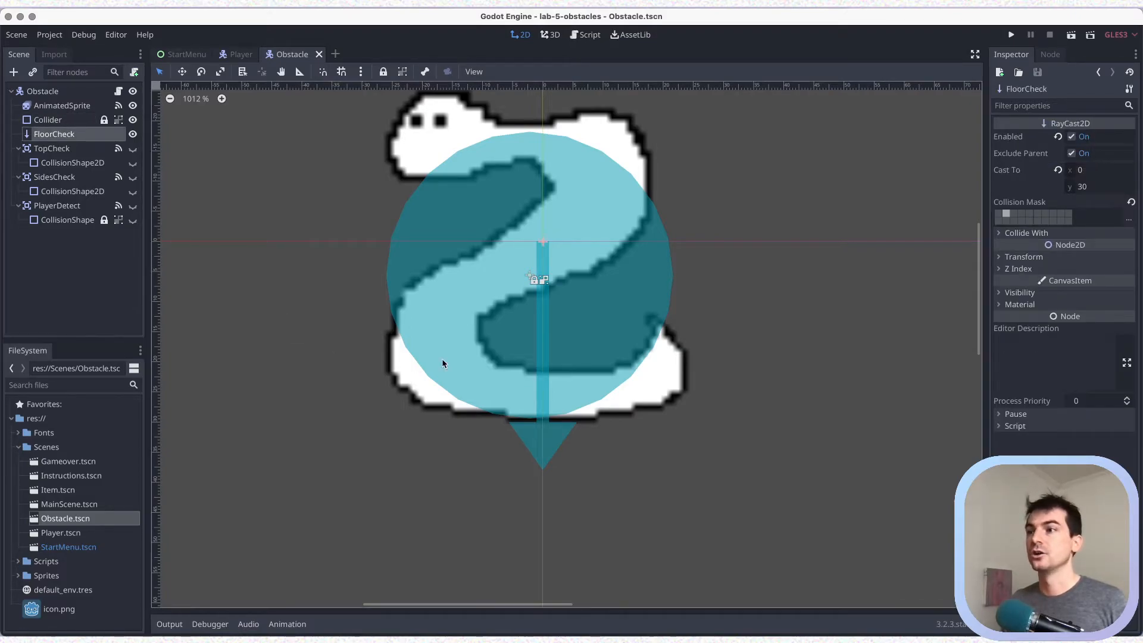
{"action": "scroll", "coordinate": [474, 349], "scroll_direction": "up", "scroll_amount": 4}
{"action": "scroll", "coordinate": [491, 288], "scroll_direction": "down", "scroll_amount": 2}
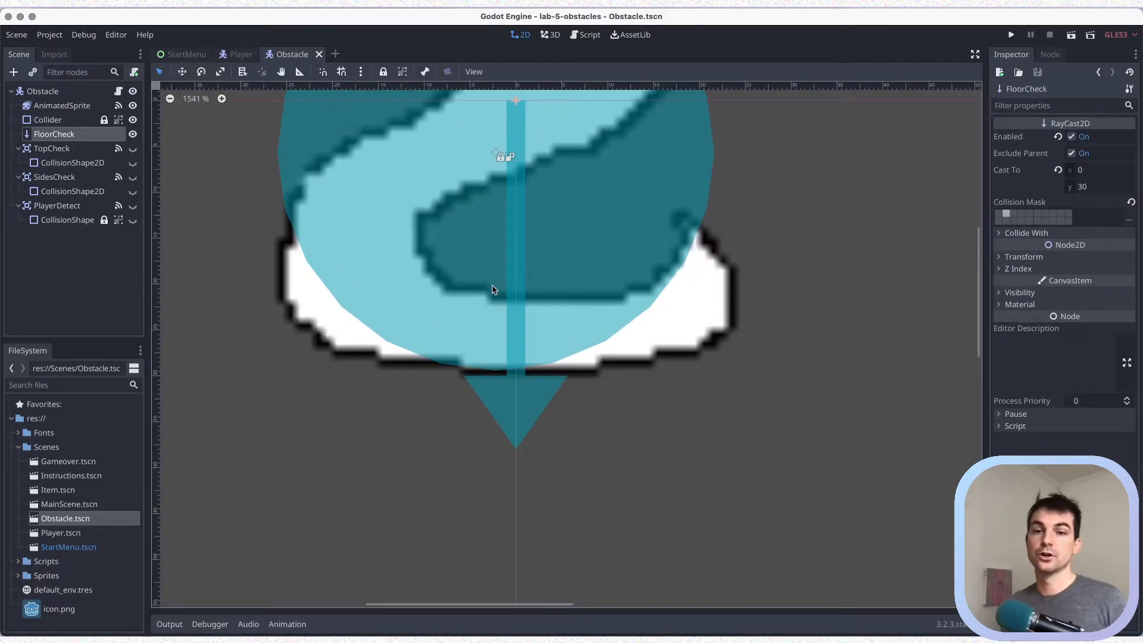
Try a Cast To y value of 40 for the FloorCheck ray and undo the change.
{"action": "left_click", "coordinate": [1100, 187]}
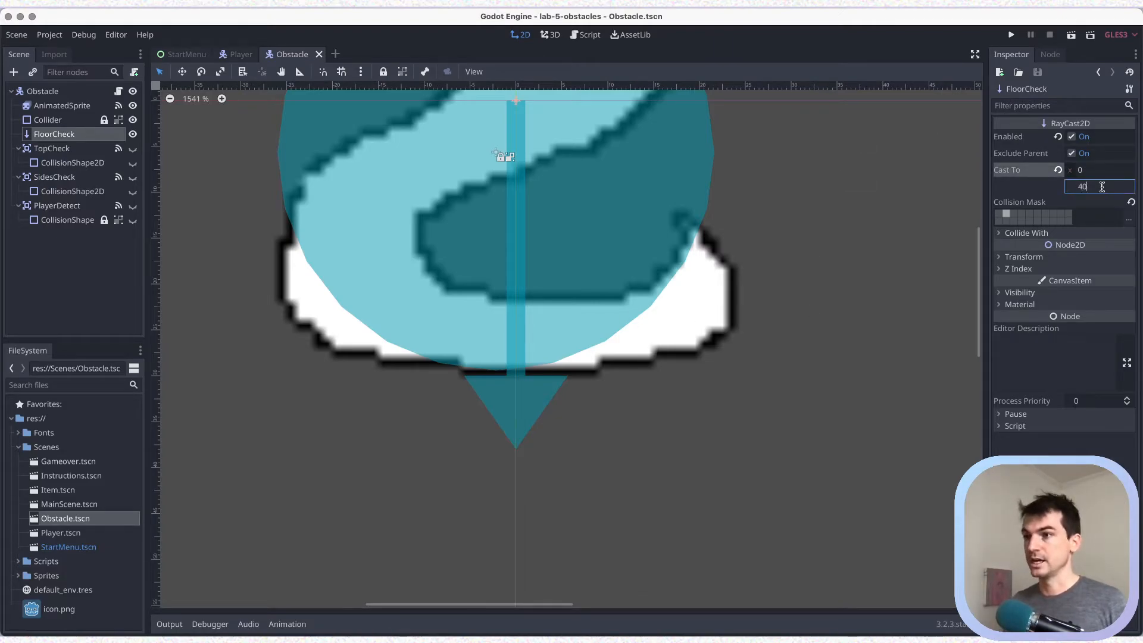
{"action": "key", "text": "Return"}
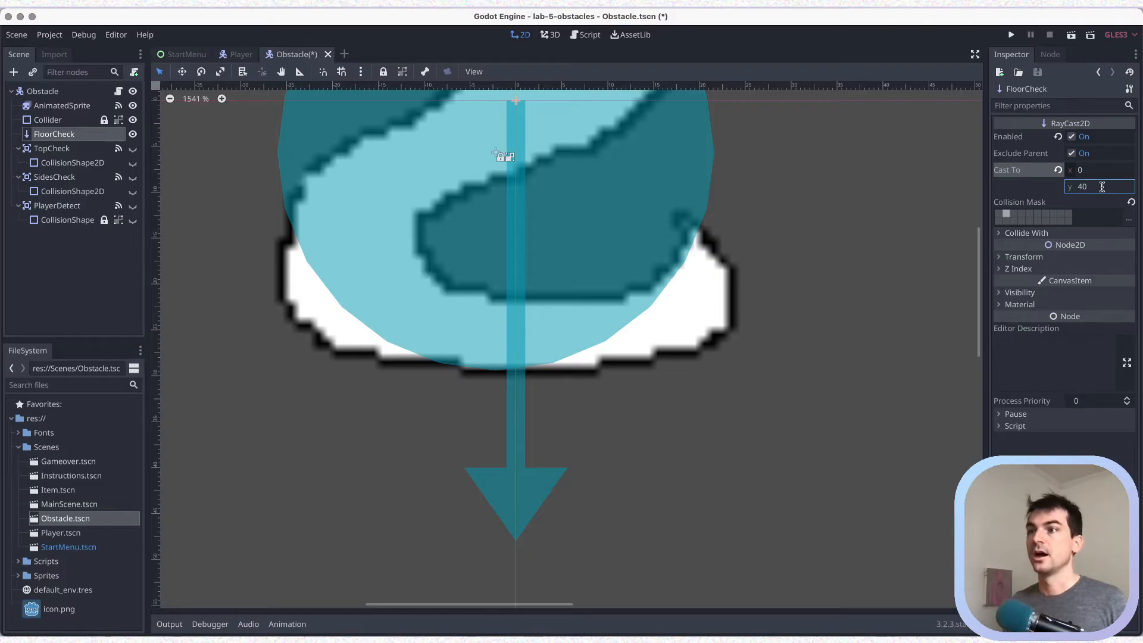
{"action": "key", "text": "super+z"}
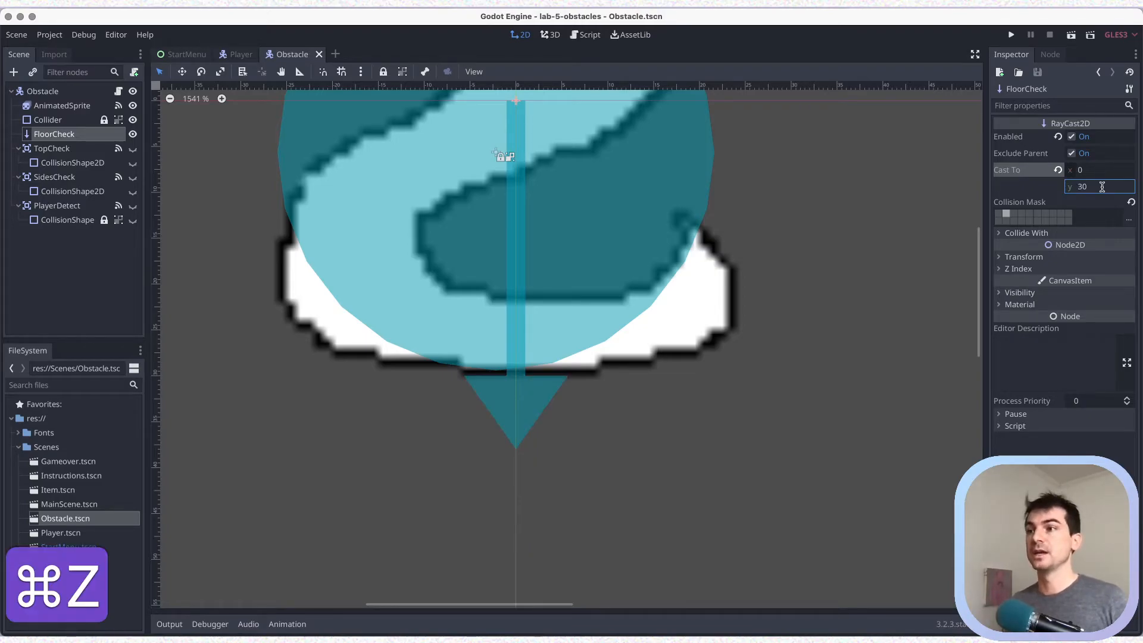
{"action": "key", "text": "super+s"}
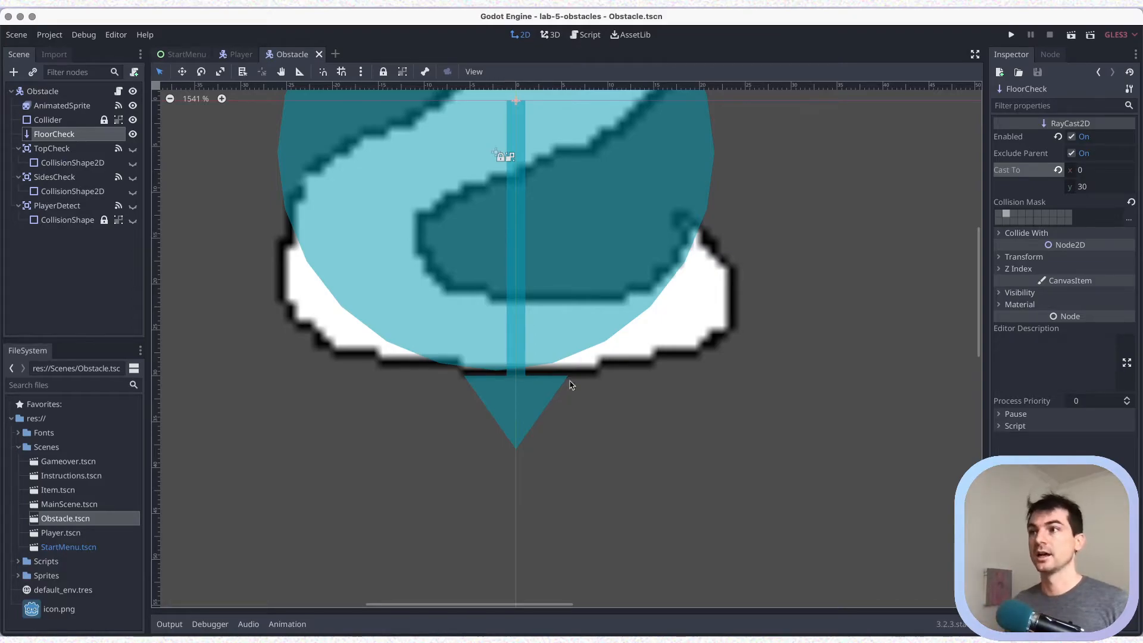
Collapse the TopCheck, SidesCheck and PlayerDetect nodes in the scene tree and save the Obstacle scene.
{"action": "scroll", "coordinate": [634, 248], "scroll_direction": "down", "scroll_amount": 6}
{"action": "key", "text": "super+s"}
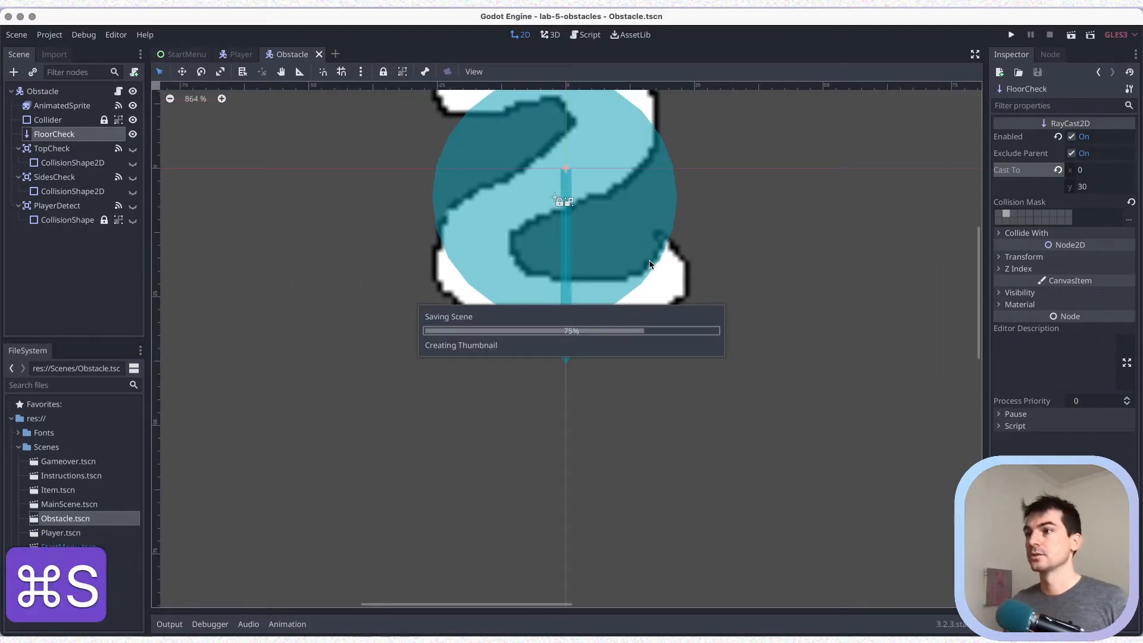
{"action": "scroll", "coordinate": [685, 301], "scroll_direction": "down", "scroll_amount": 2}
{"action": "key", "text": "super+s"}
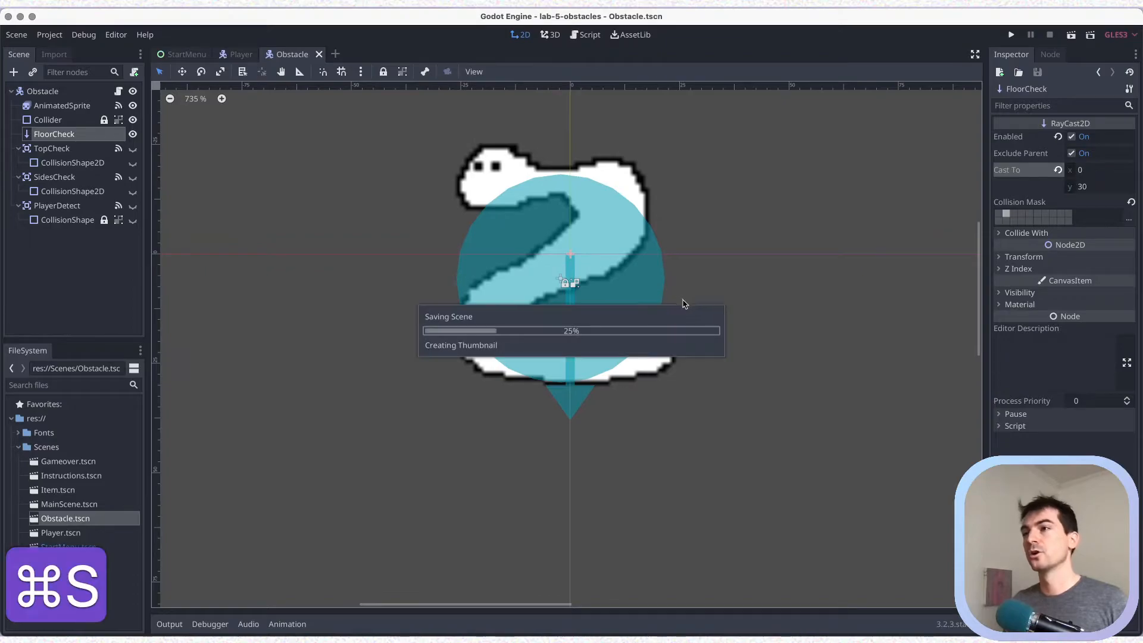
{"action": "middle_click_drag", "start_coordinate": [688, 243], "coordinate": [655, 283]}
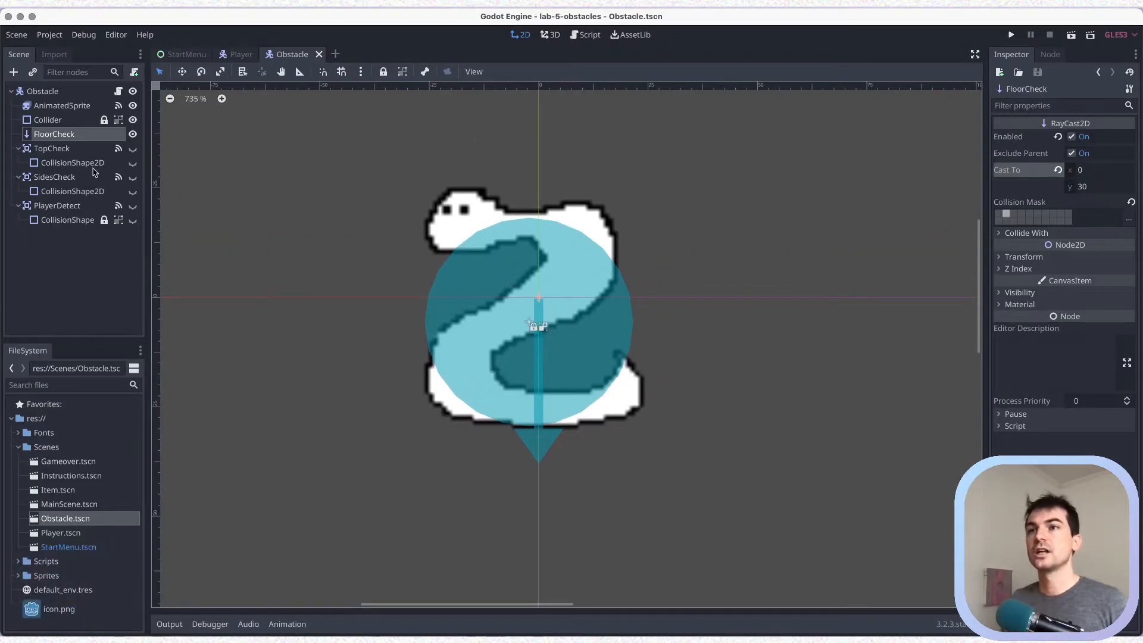
{"action": "left_click", "coordinate": [18, 148]}
{"action": "left_click", "coordinate": [19, 163]}
{"action": "left_click", "coordinate": [18, 177]}
{"action": "key", "text": "super+s"}
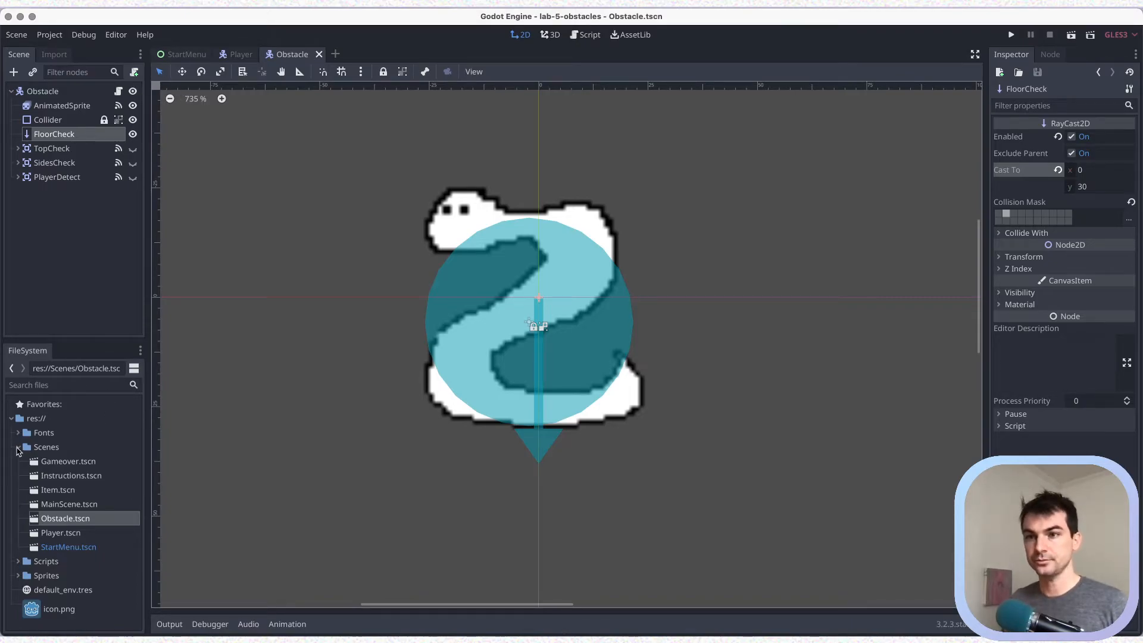
Open MainScene.tscn and look over the level's platforms and items at about 100% zoom.
{"action": "double_click", "coordinate": [68, 504]}
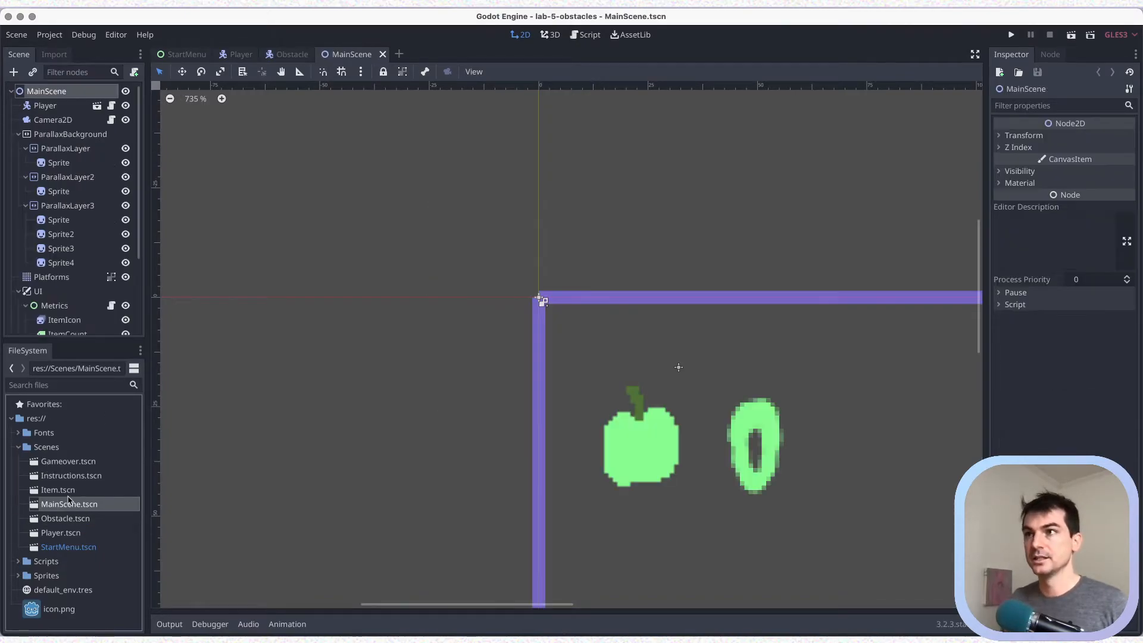
{"action": "scroll", "coordinate": [408, 420], "scroll_direction": "down", "scroll_amount": 1}
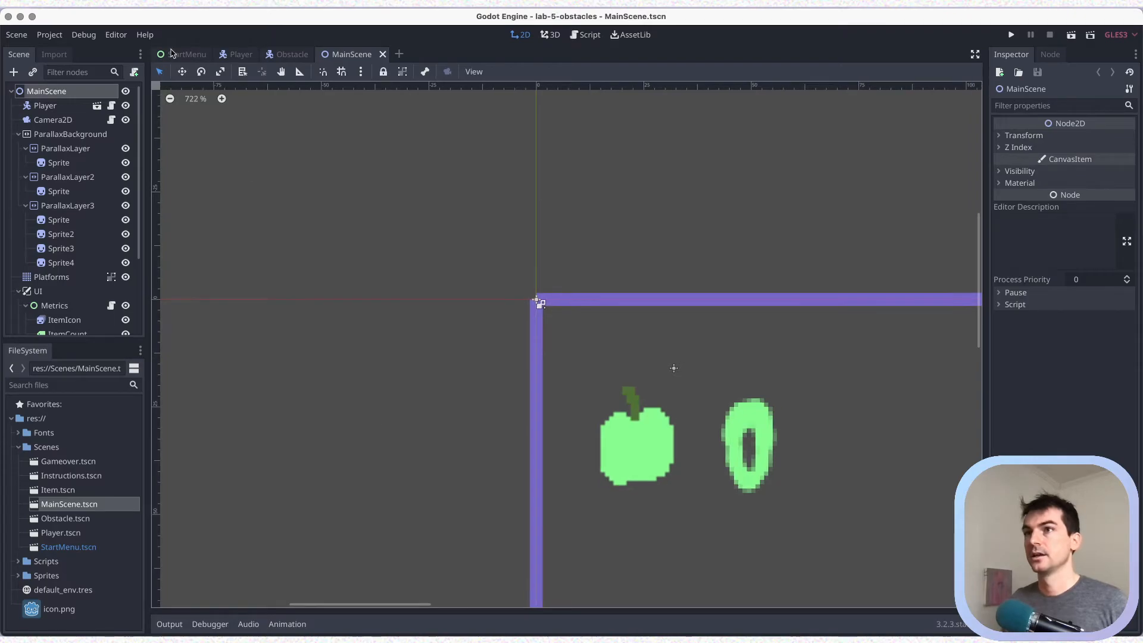
{"action": "left_click", "coordinate": [196, 100]}
{"action": "scroll", "coordinate": [278, 253], "scroll_direction": "down", "scroll_amount": 4}
{"action": "scroll", "coordinate": [279, 253], "scroll_direction": "right", "scroll_amount": 4}
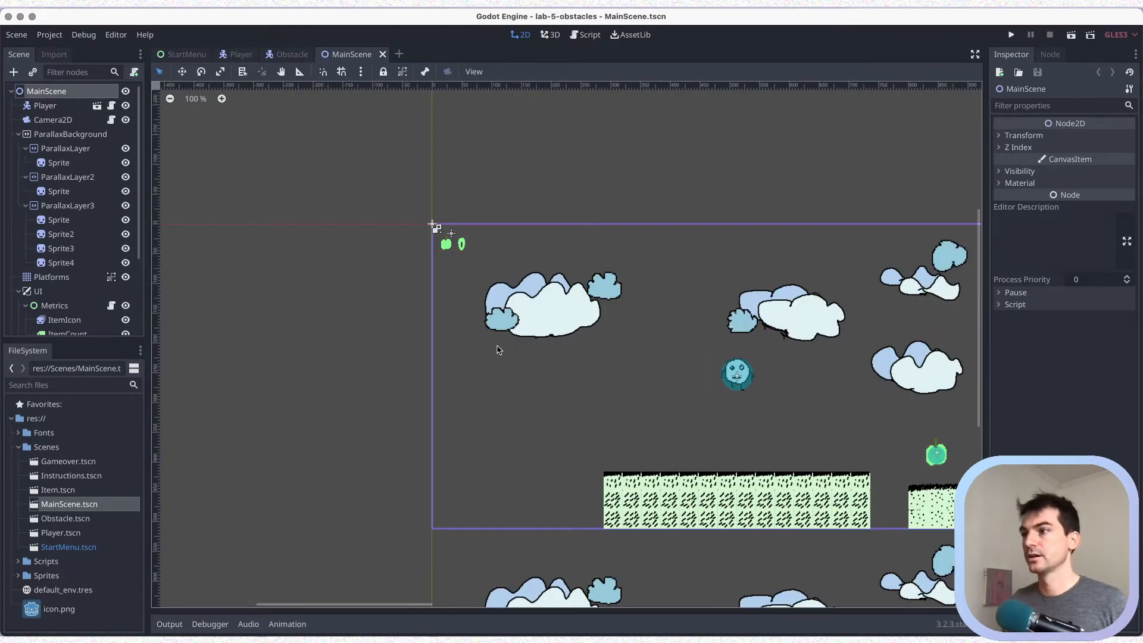
{"action": "scroll", "coordinate": [499, 350], "scroll_direction": "right", "scroll_amount": 8}
{"action": "scroll", "coordinate": [499, 350], "scroll_direction": "down", "scroll_amount": 2}
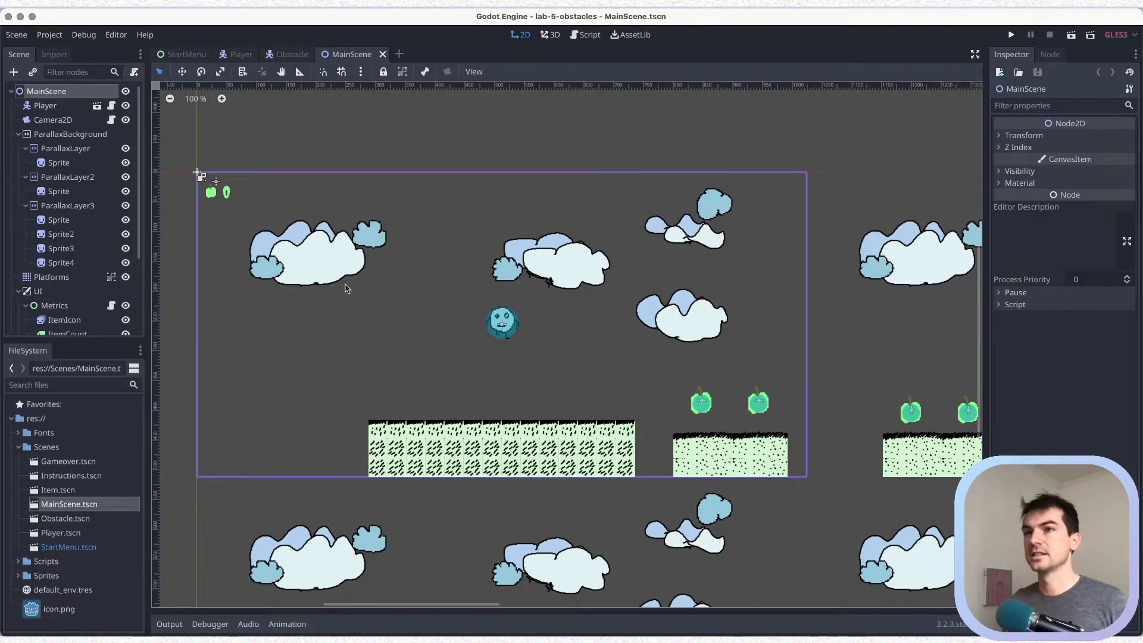
{"action": "key", "text": "super+s"}
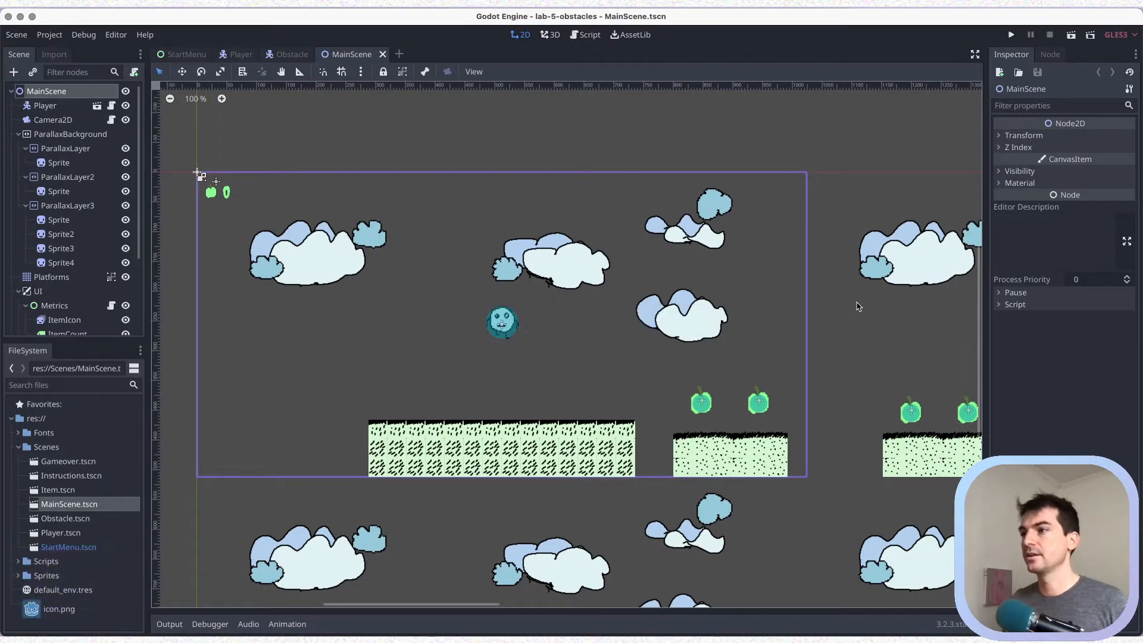
{"action": "scroll", "coordinate": [683, 314], "scroll_direction": "right", "scroll_amount": 3}
{"action": "scroll", "coordinate": [683, 314], "scroll_direction": "right", "scroll_amount": 8}
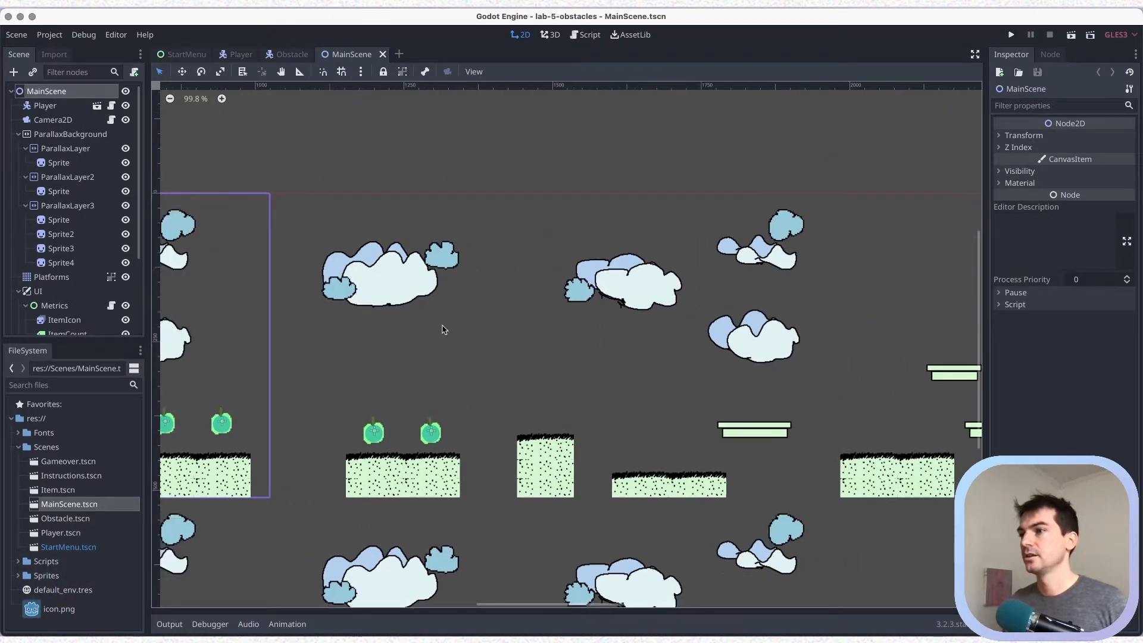
Save the main scene and collapse the ParallaxBackground, UI and Items nodes in the scene tree.
{"action": "scroll", "coordinate": [442, 329], "scroll_direction": "left", "scroll_amount": 5}
{"action": "scroll", "coordinate": [688, 321], "scroll_direction": "down", "scroll_amount": 1}
{"action": "scroll", "coordinate": [714, 309], "scroll_direction": "left", "scroll_amount": 6}
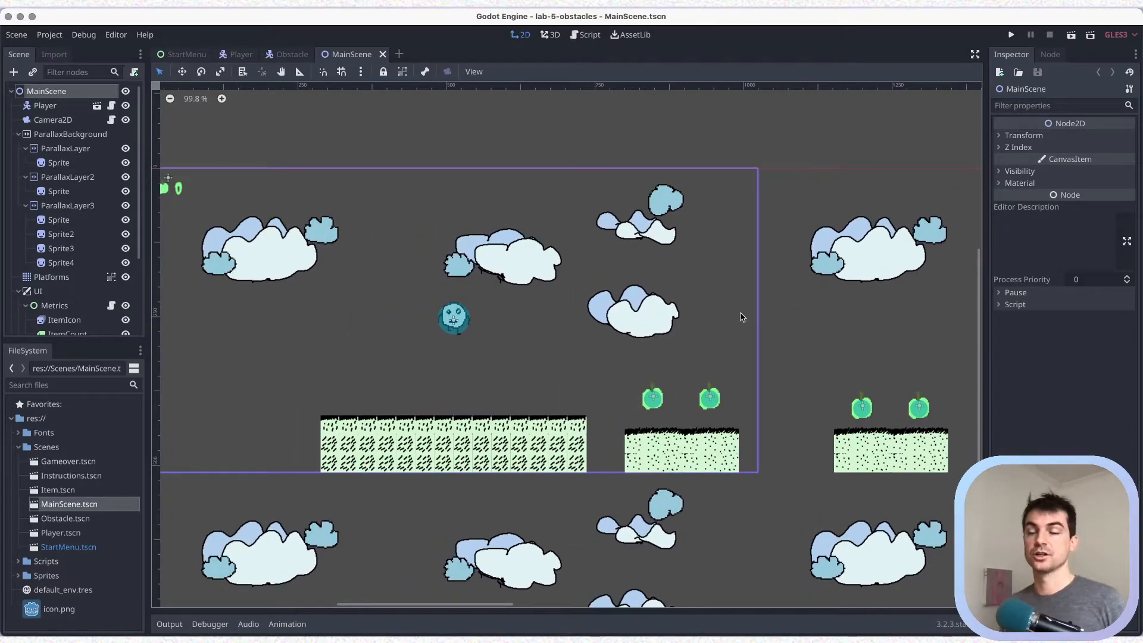
{"action": "scroll", "coordinate": [740, 316], "scroll_direction": "right", "scroll_amount": 1}
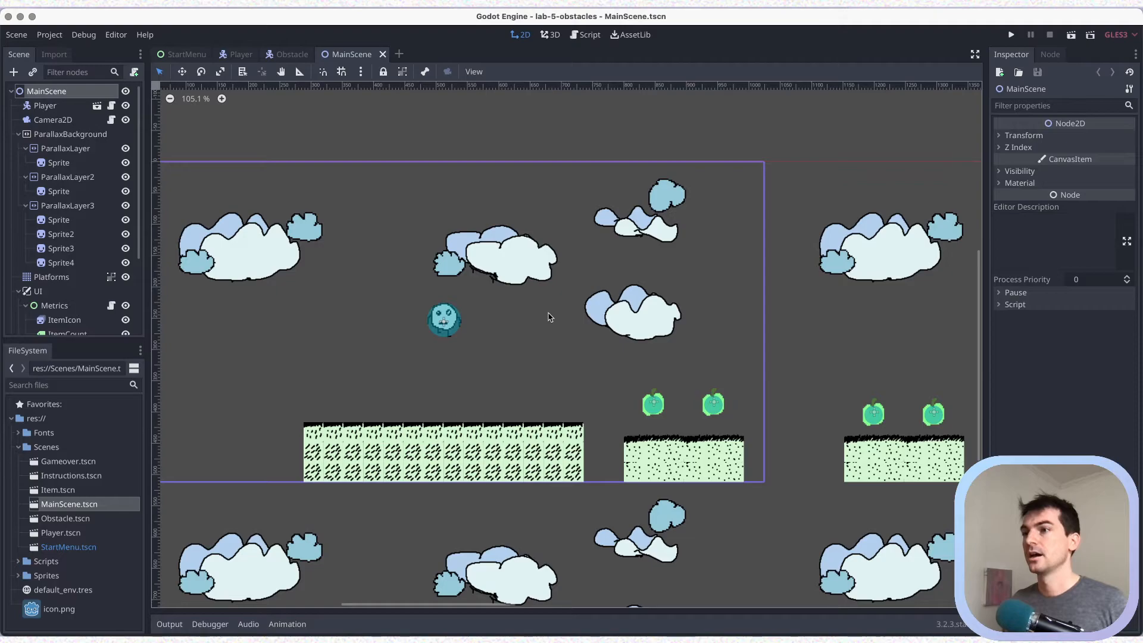
{"action": "scroll", "coordinate": [545, 317], "scroll_direction": "up", "scroll_amount": 3, "text": "ctrl"}
{"action": "scroll", "coordinate": [548, 320], "scroll_direction": "left", "scroll_amount": 6}
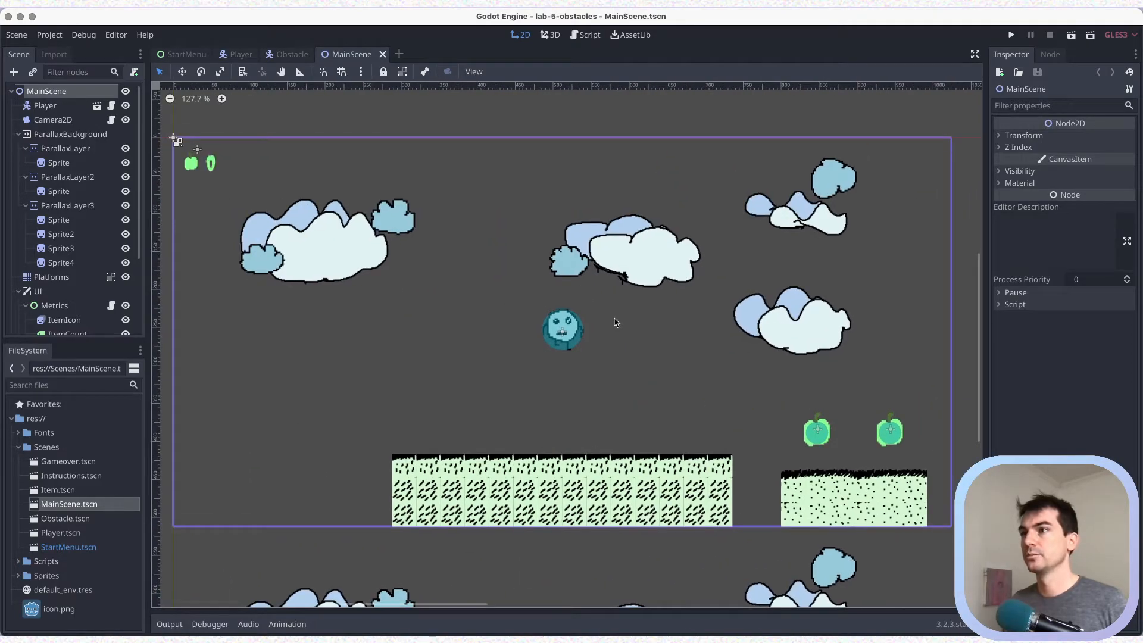
{"action": "key", "text": "super+s"}
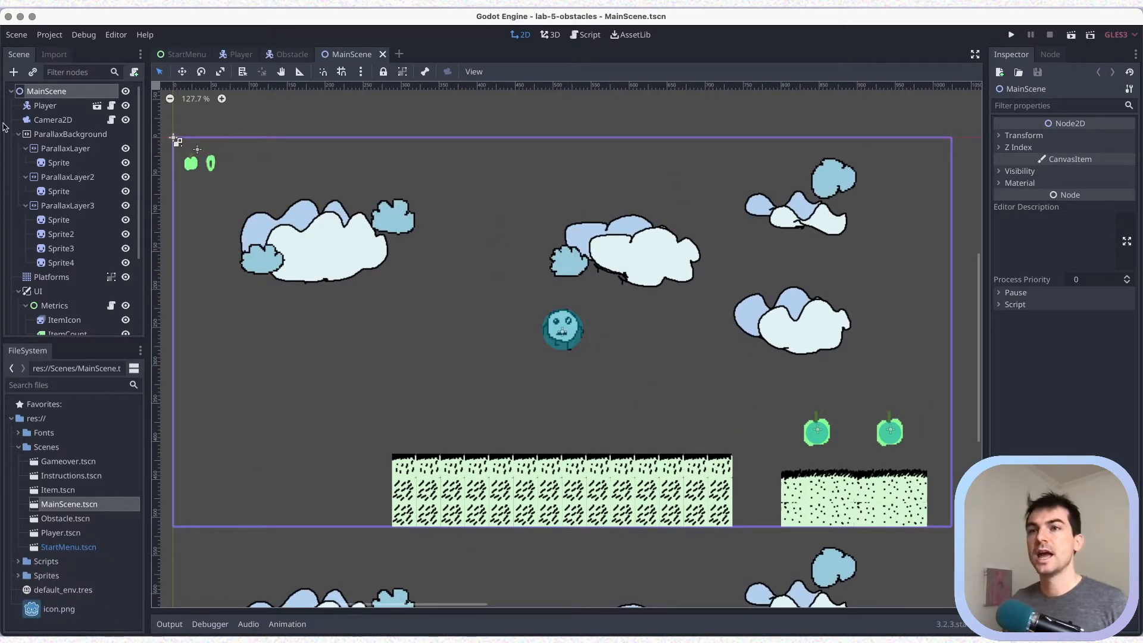
{"action": "left_click", "coordinate": [19, 134]}
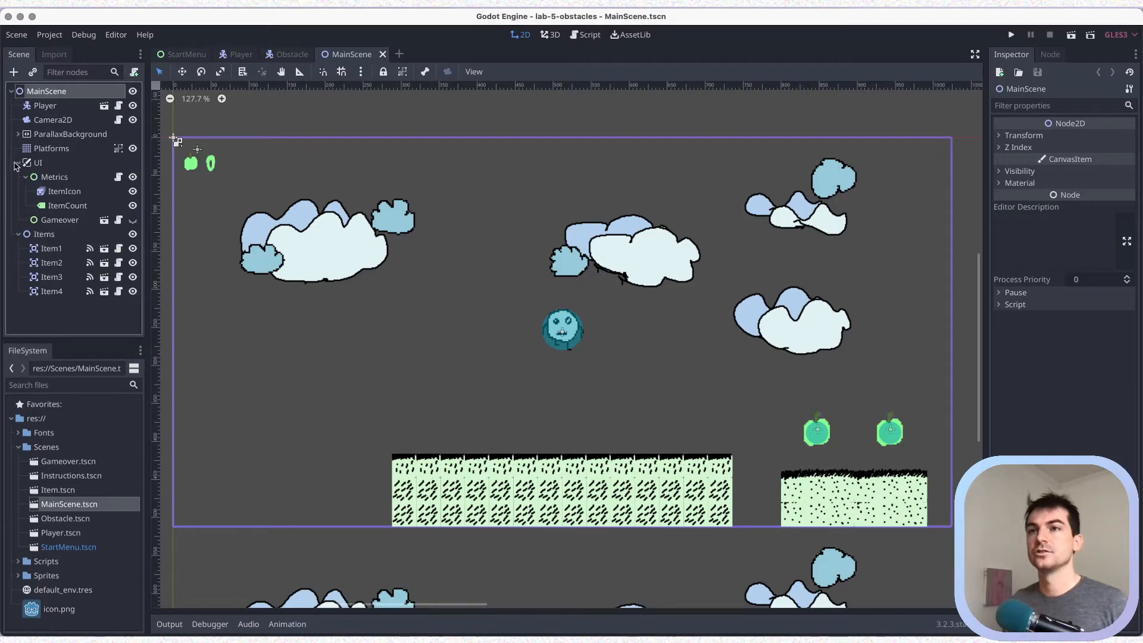
{"action": "left_click", "coordinate": [21, 166]}
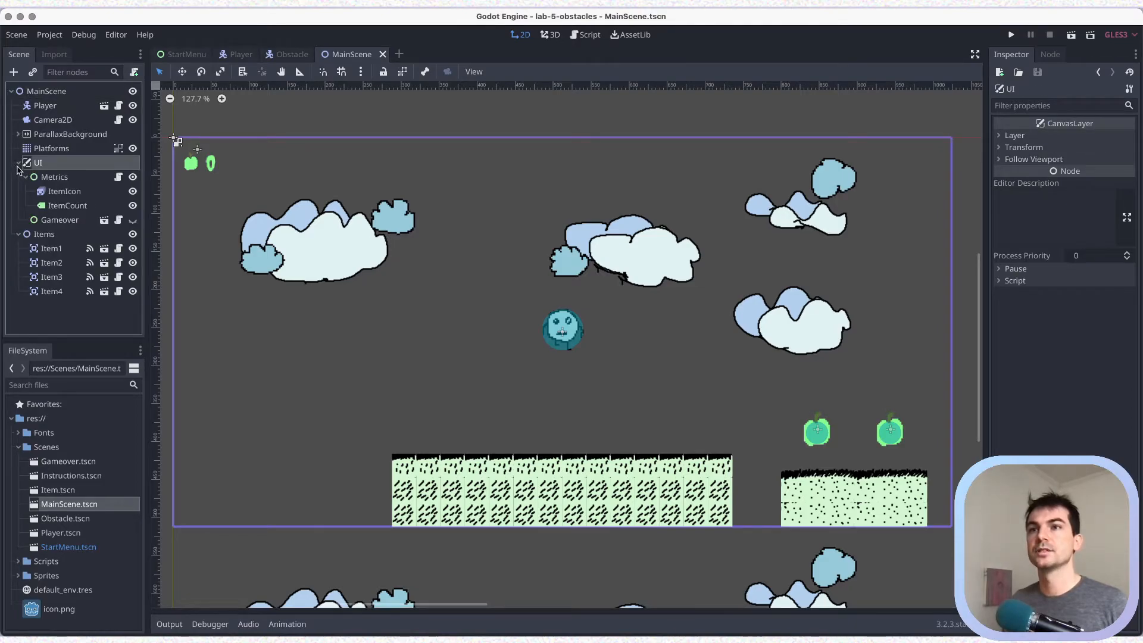
{"action": "left_click", "coordinate": [19, 163]}
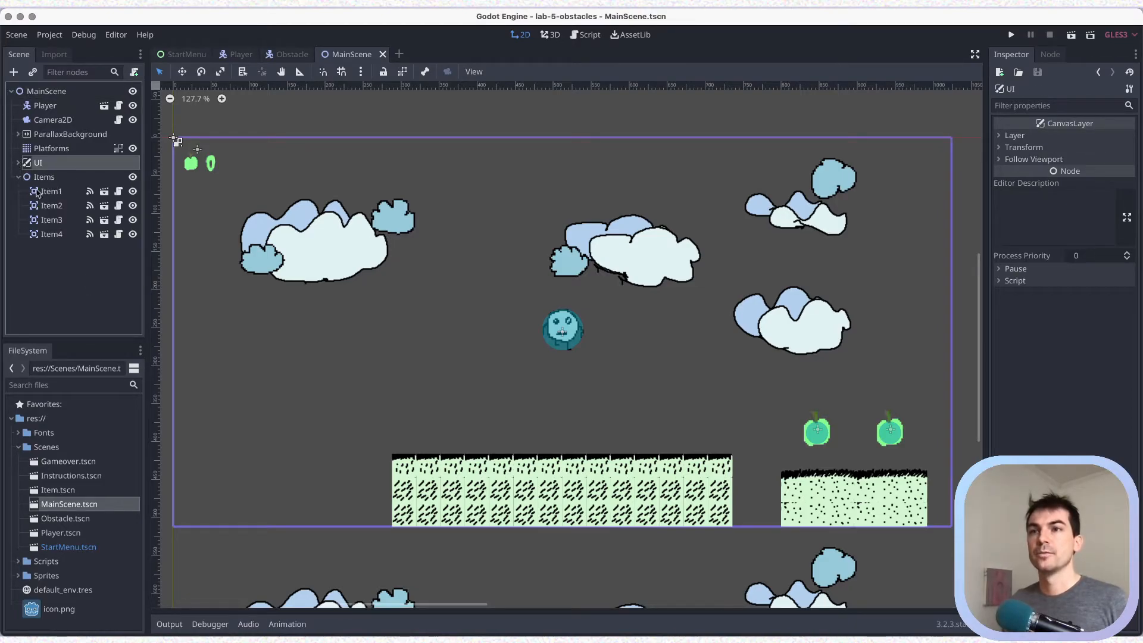
{"action": "left_click", "coordinate": [18, 177]}
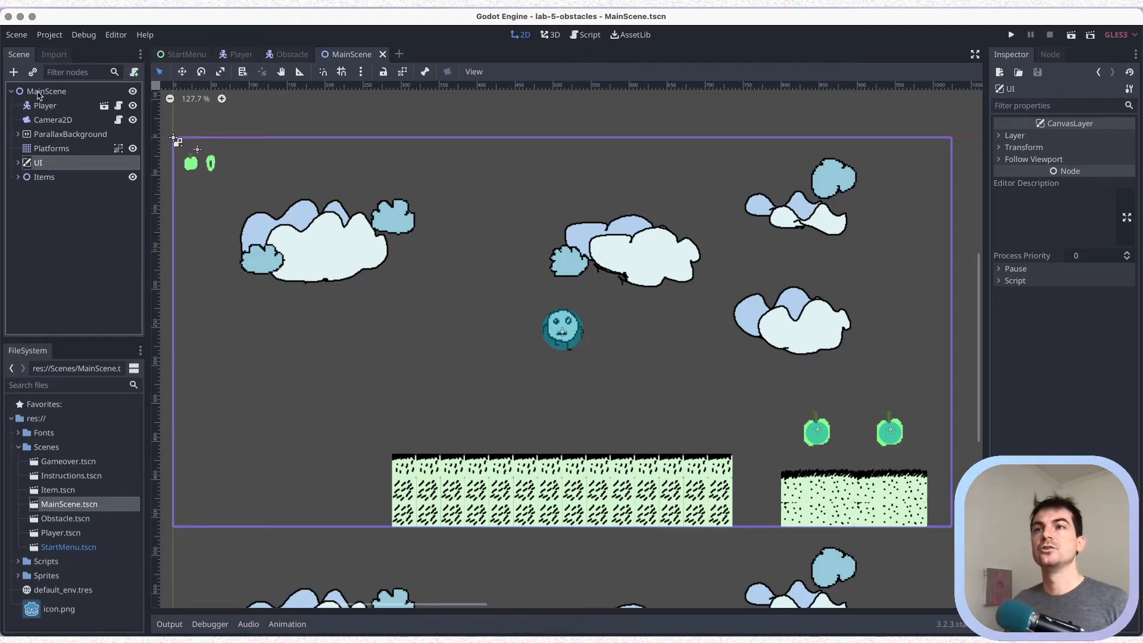
Add a Node2D as a child of the MainScene root and name it Obstacles.
{"action": "left_click", "coordinate": [40, 93]}
{"action": "left_click", "coordinate": [14, 72]}
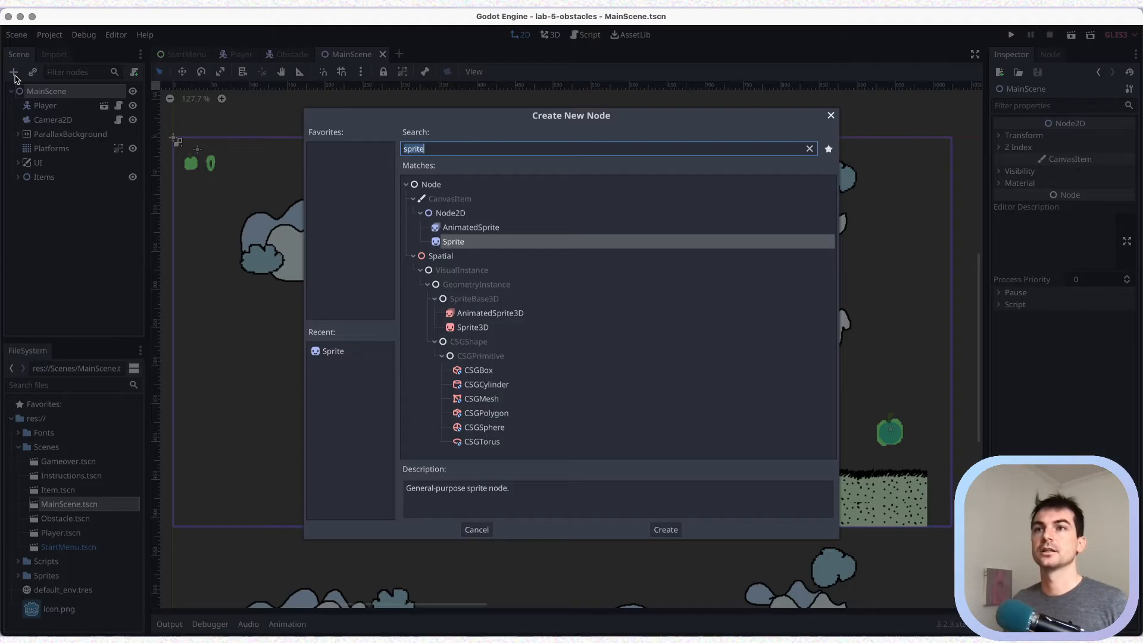
{"action": "type", "text": "node2sd"}
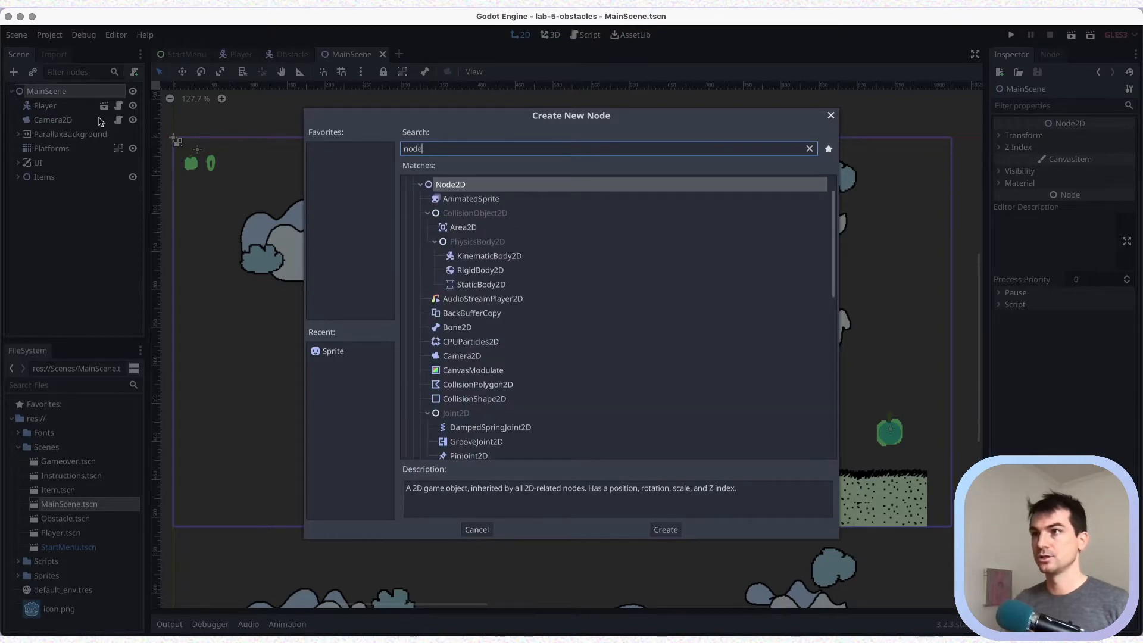
{"action": "key", "text": "BackSpace"}
{"action": "key", "text": "BackSpace"}
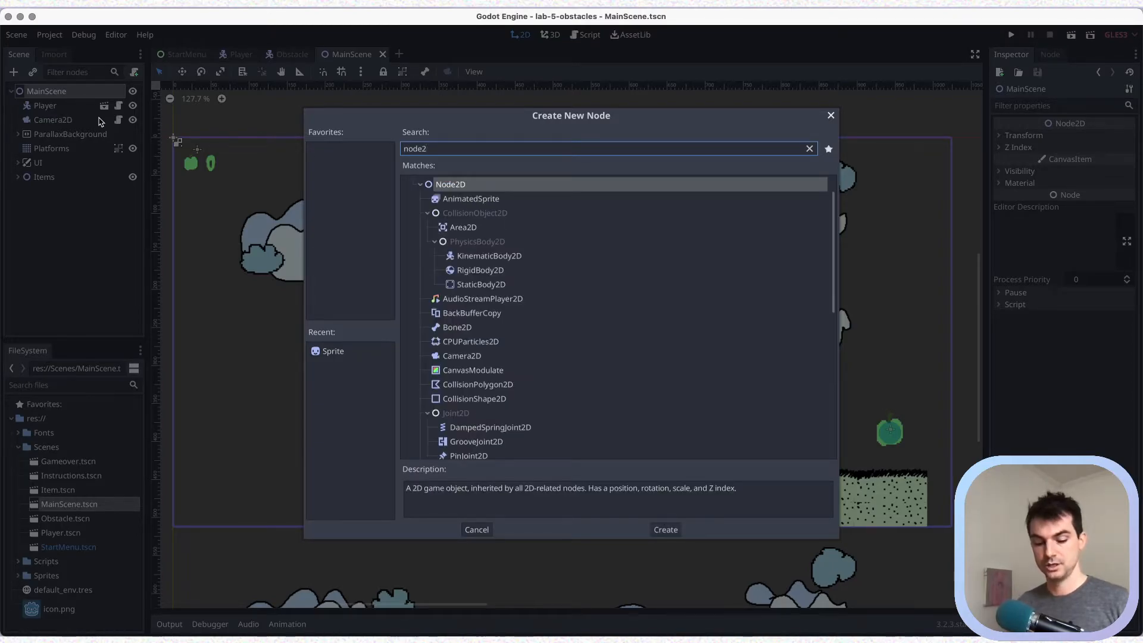
{"action": "key", "text": "Return"}
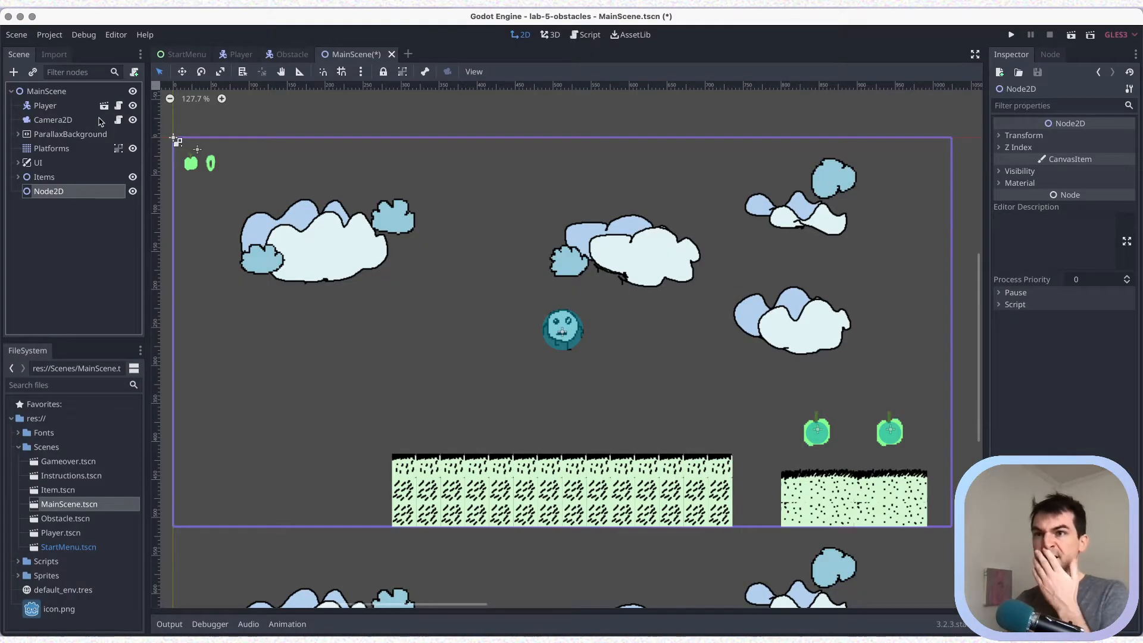
{"action": "key", "text": "F2"}
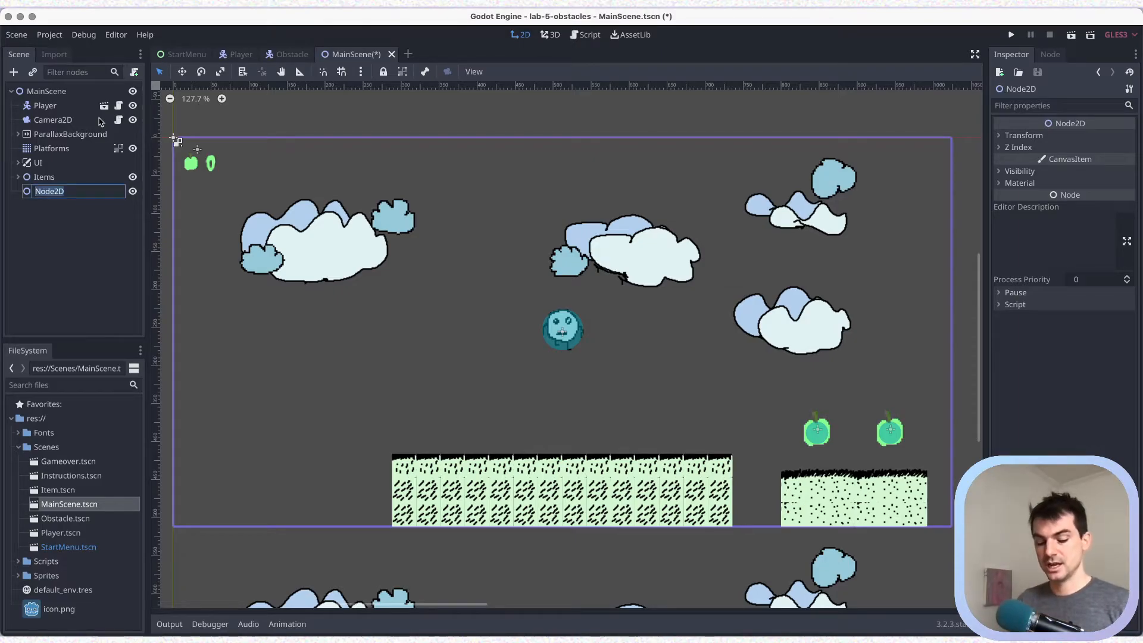
{"action": "type", "text": "Ob"}
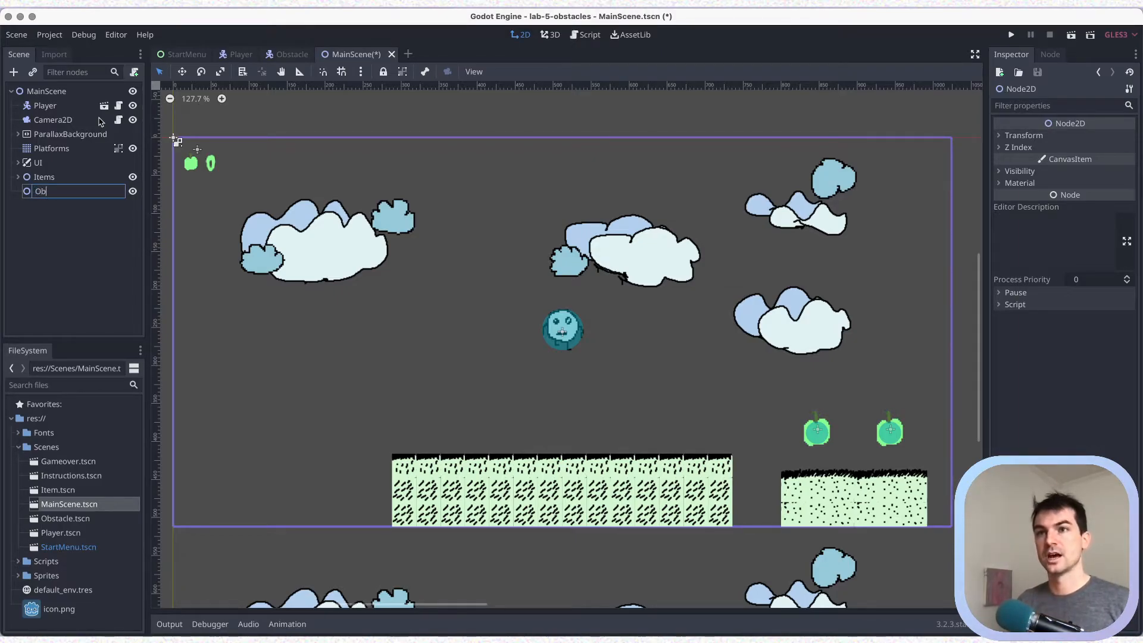
{"action": "type", "text": "stacles"}
{"action": "key", "text": "Return"}
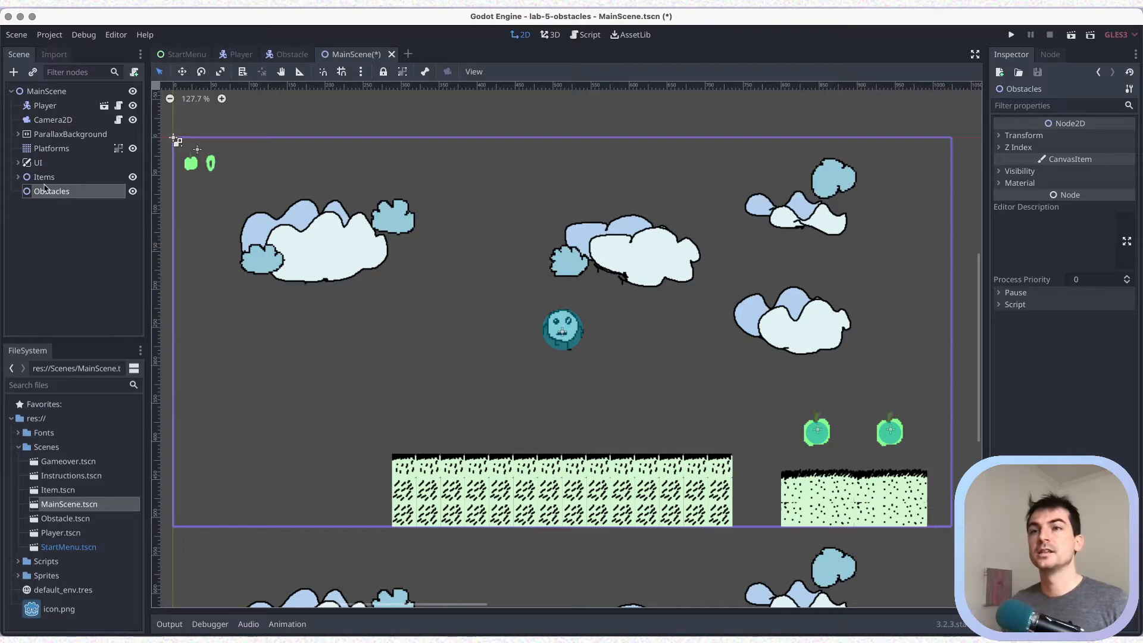
Instance Scenes/Obstacle.tscn under the Obstacles node and place it to the right of the player at the player's height, above the long platform.
{"action": "left_click", "coordinate": [34, 73]}
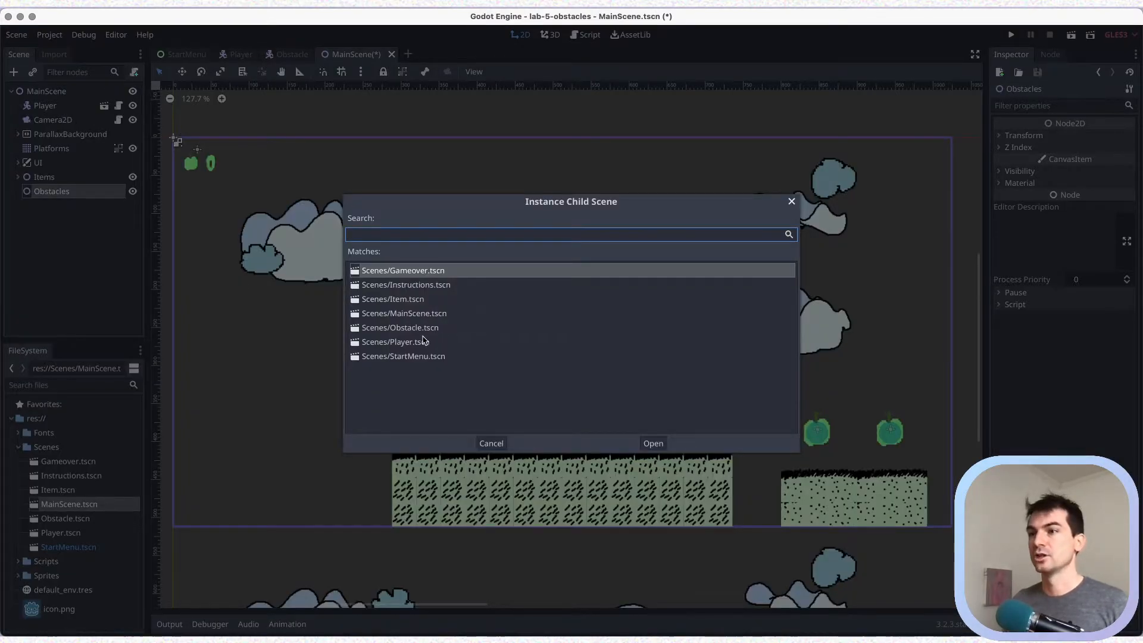
{"action": "left_click", "coordinate": [424, 329]}
{"action": "left_click", "coordinate": [650, 443]}
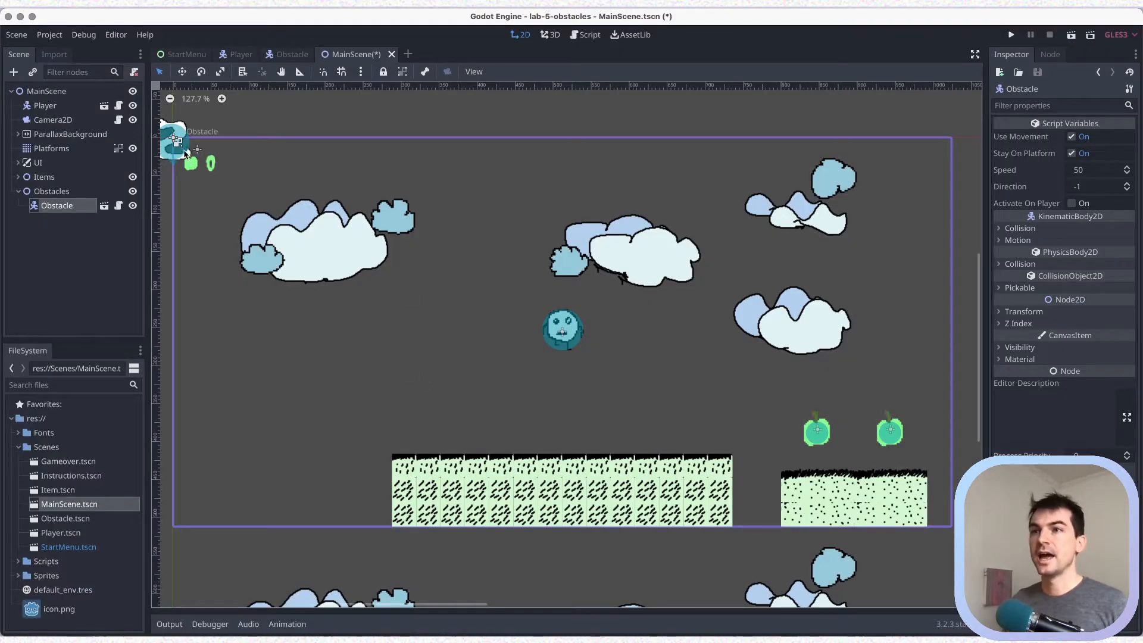
{"action": "left_click_drag", "start_coordinate": [176, 143], "coordinate": [699, 331]}
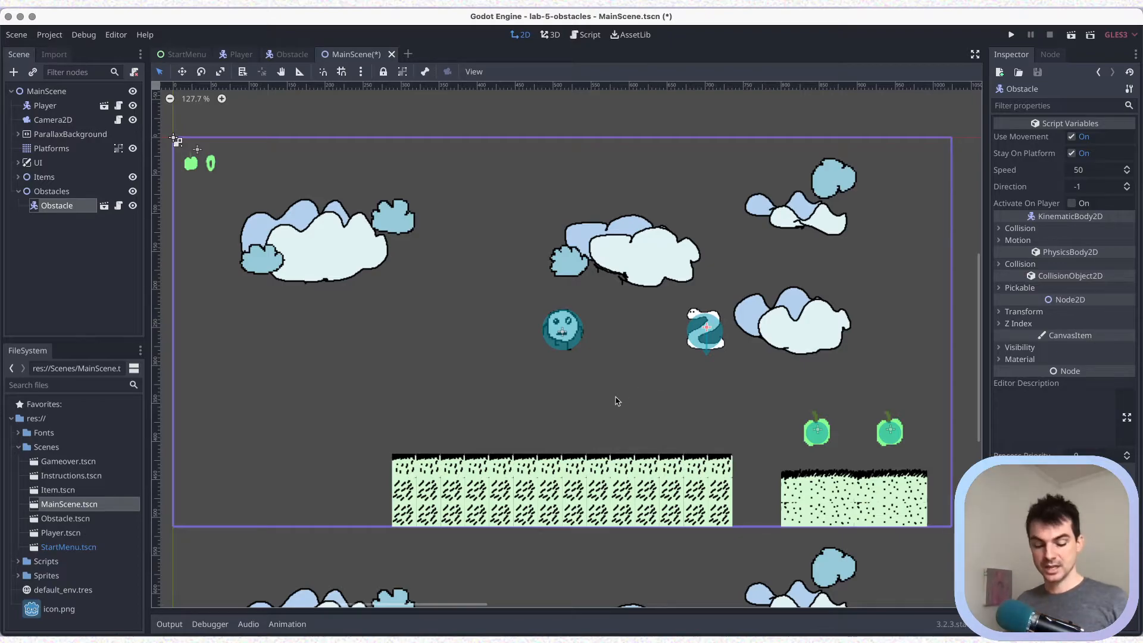
Save the main scene and play it to watch the obstacle move into the player, ending the test run.
{"action": "key", "text": "super+s"}
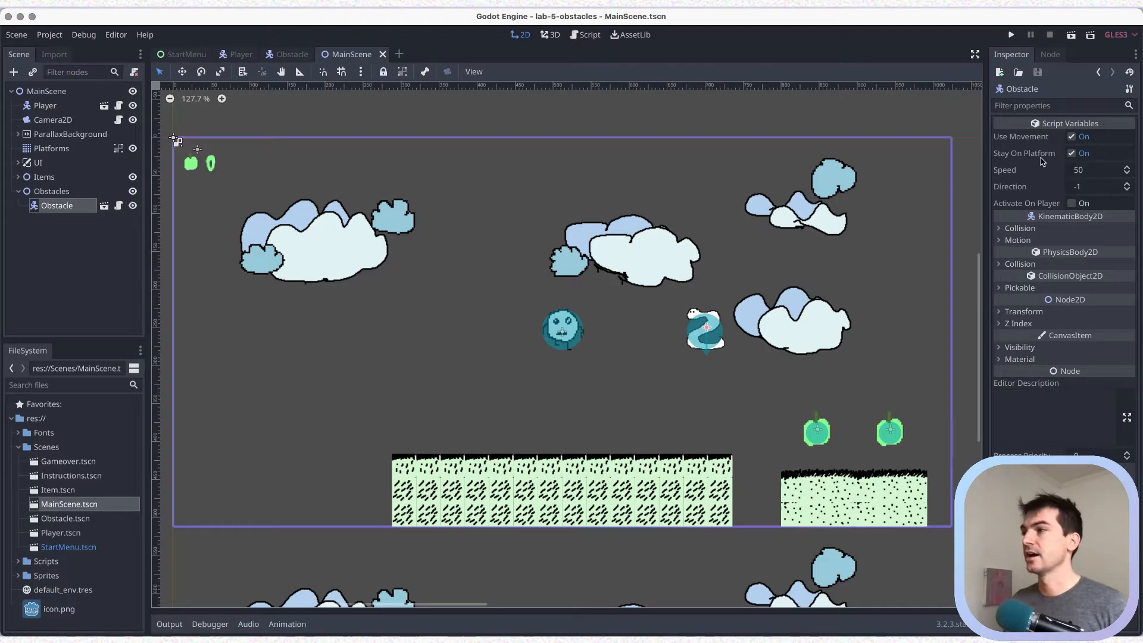
{"action": "left_click", "coordinate": [1071, 36]}
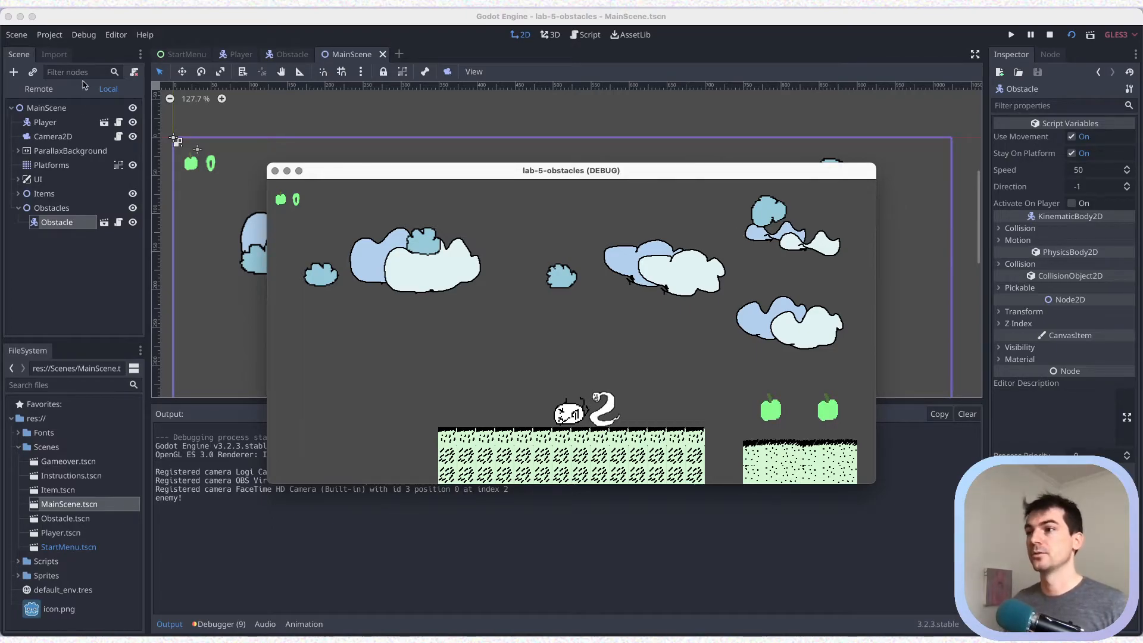
{"action": "left_click", "coordinate": [275, 171]}
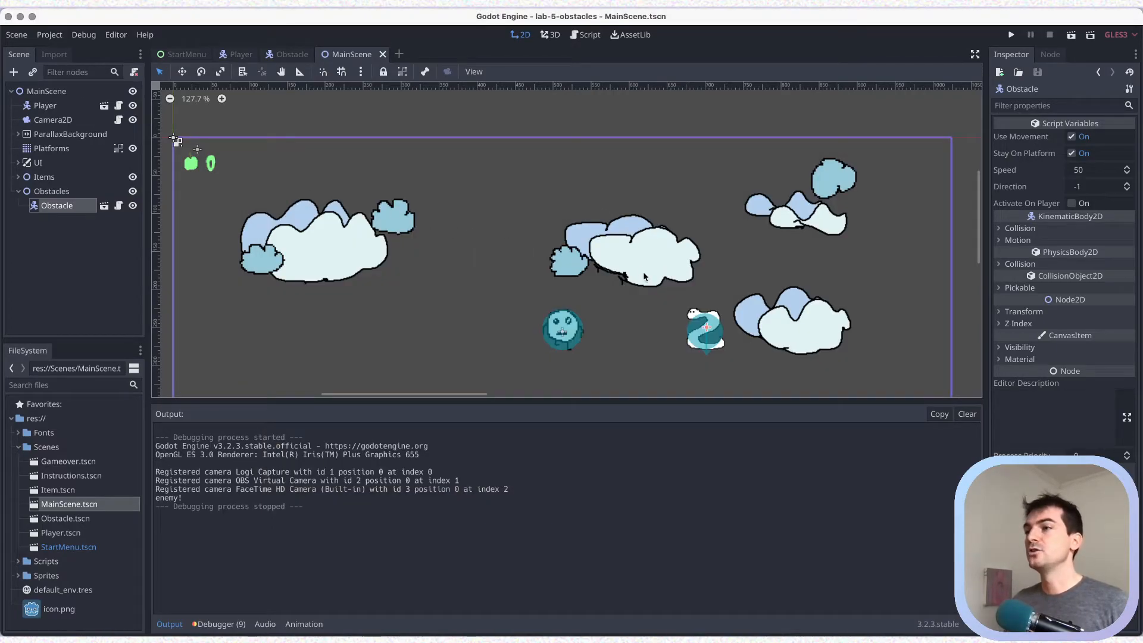
Turn off Use Movement for the Obstacle instance and save the main scene.
{"action": "scroll", "coordinate": [644, 276], "scroll_direction": "down", "scroll_amount": 3}
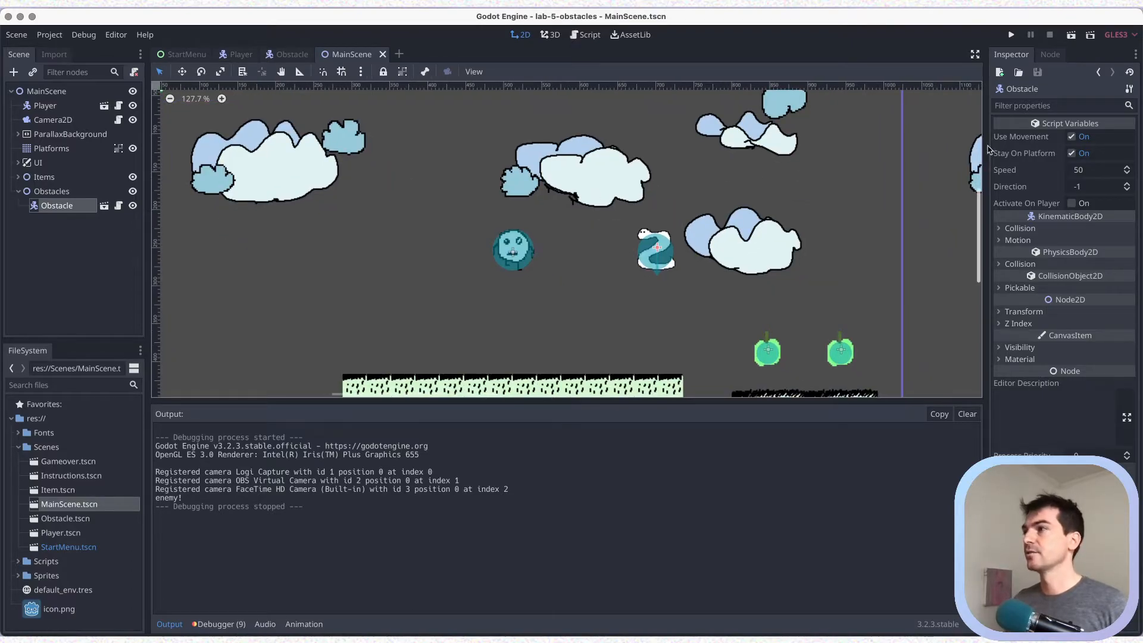
{"action": "left_click", "coordinate": [1072, 136]}
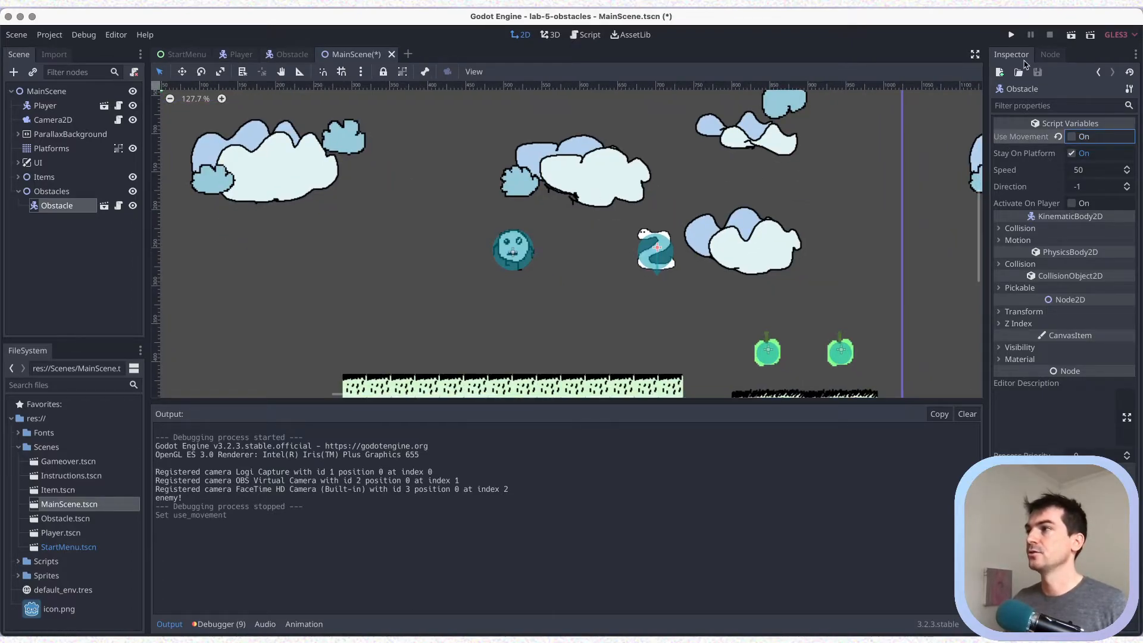
{"action": "key", "text": "super+s"}
Play the scene, walk the player right under the stationary obstacle and jump into it, and end the test run.
{"action": "left_click", "coordinate": [1071, 35]}
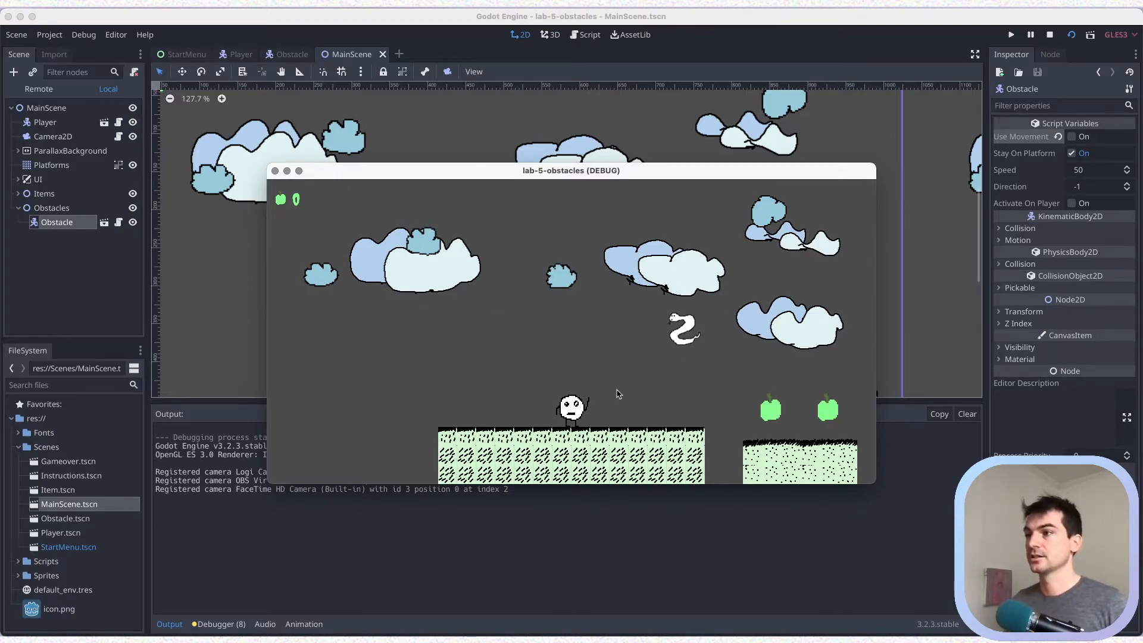
{"action": "key", "text": "Right"}
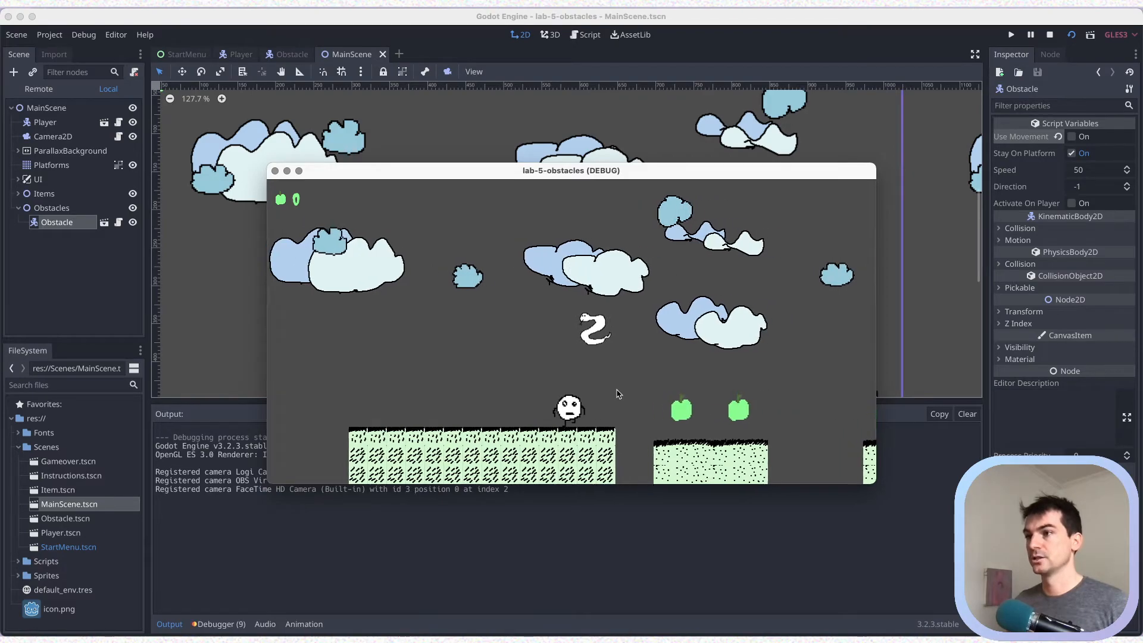
{"action": "key", "text": "Up"}
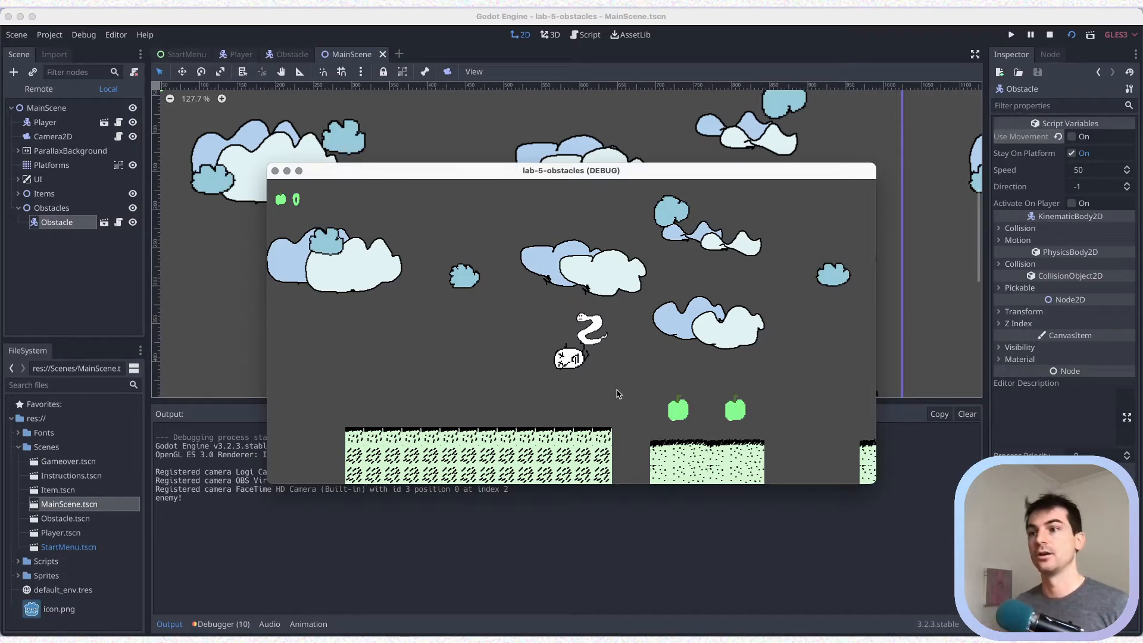
{"action": "left_click", "coordinate": [275, 171]}
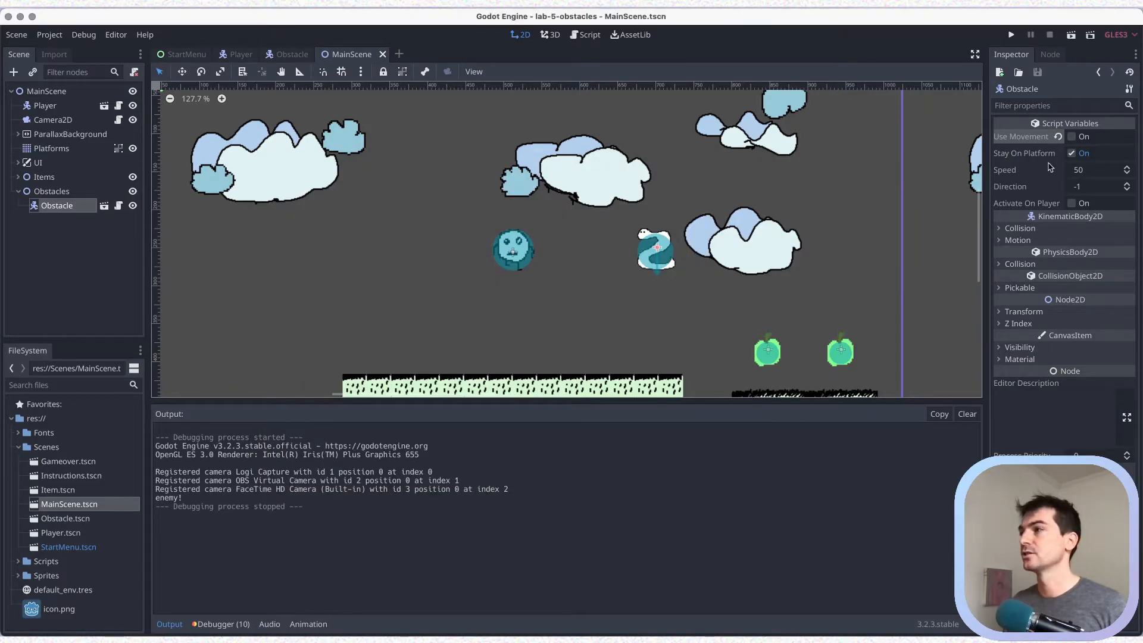
Turn Use Movement back on for the Obstacle and move it to the left of the player, above the long platform's left part.
{"action": "left_click", "coordinate": [1072, 137]}
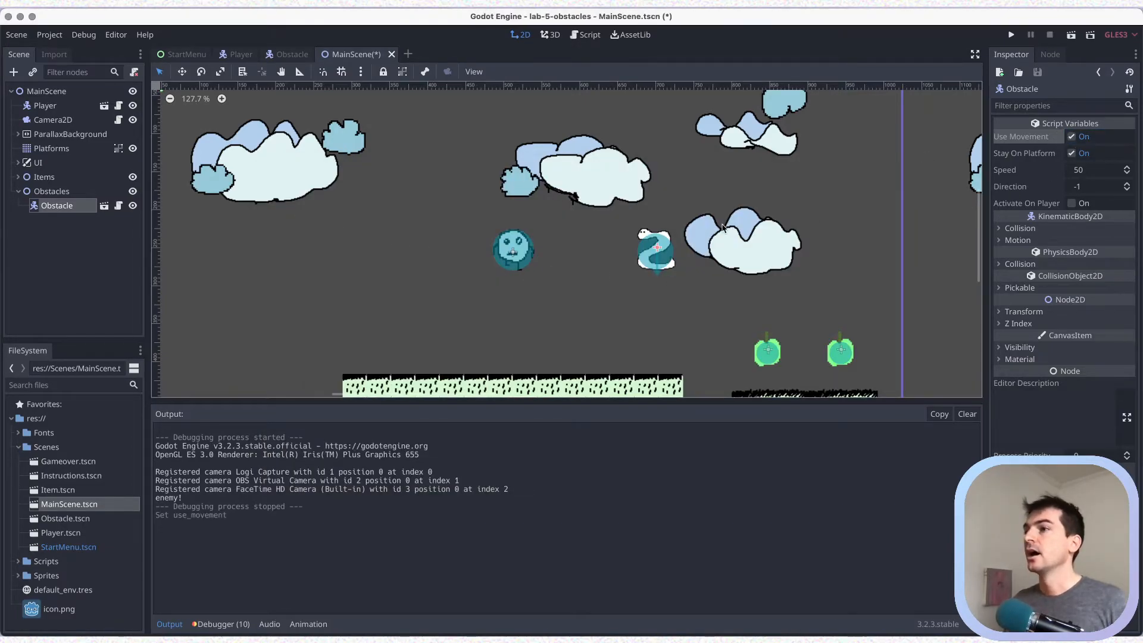
{"action": "scroll", "coordinate": [700, 235], "scroll_direction": "down", "scroll_amount": 2}
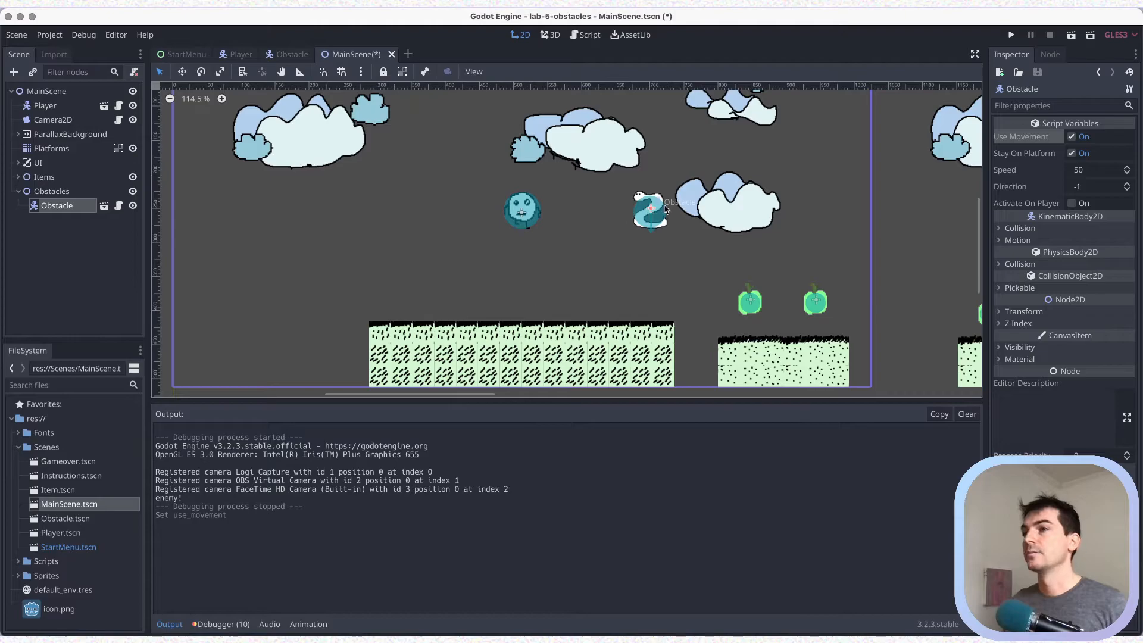
{"action": "left_click_drag", "start_coordinate": [653, 210], "coordinate": [425, 213]}
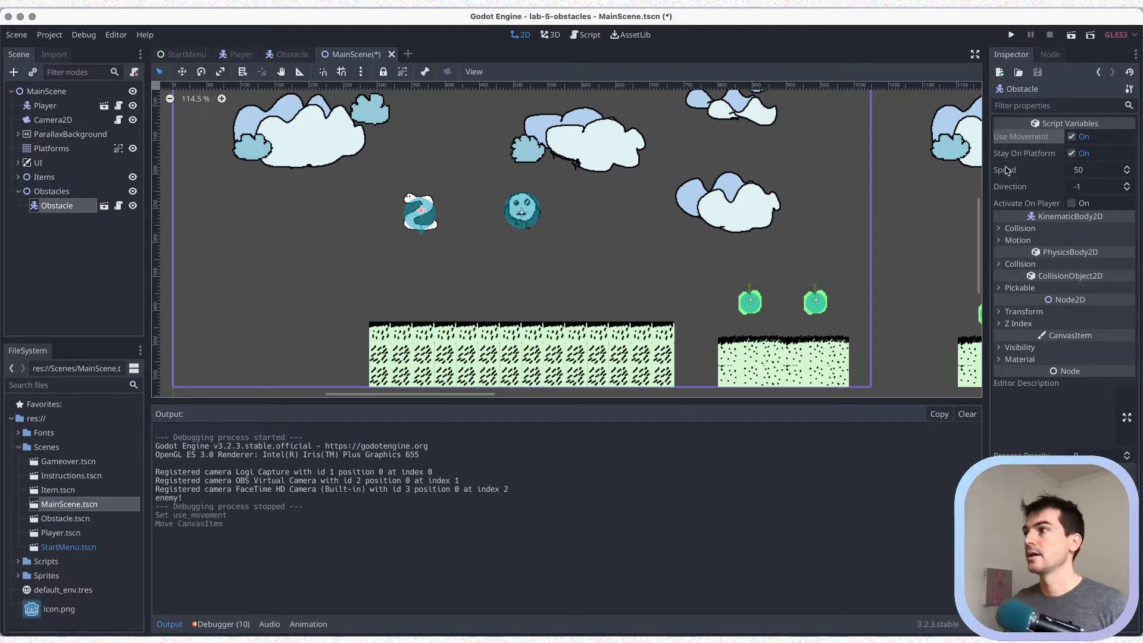
Turn off the Obstacle's Stay On Platform option, save the scene, and play it to test how the obstacle behaves at the platform edge.
{"action": "left_click", "coordinate": [1072, 154]}
{"action": "key", "text": "super+s"}
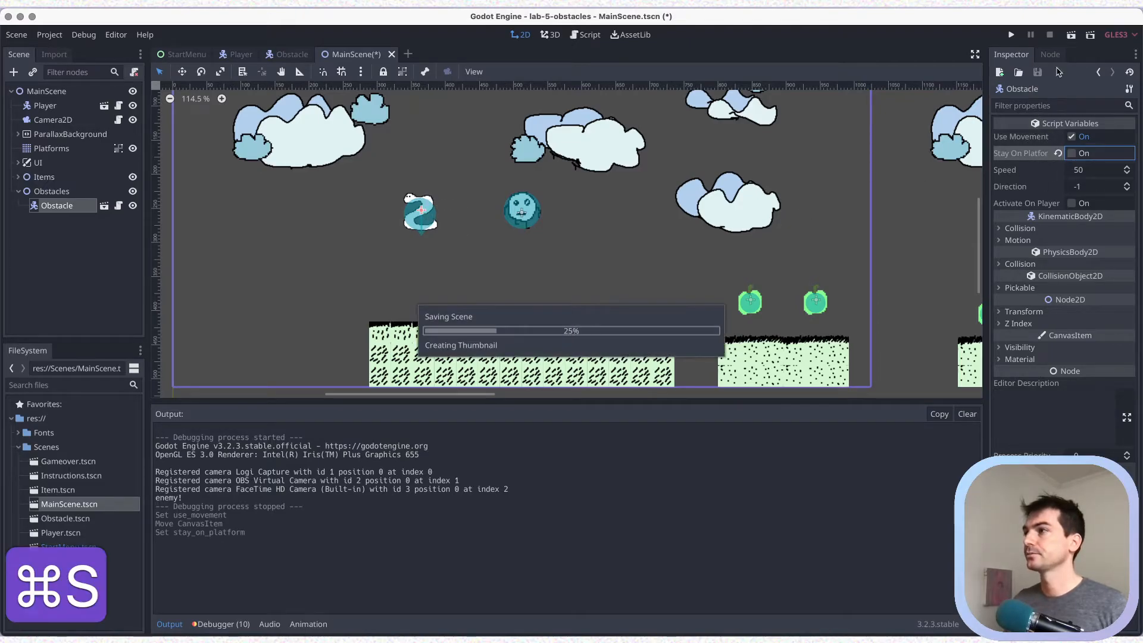
{"action": "left_click", "coordinate": [1071, 35]}
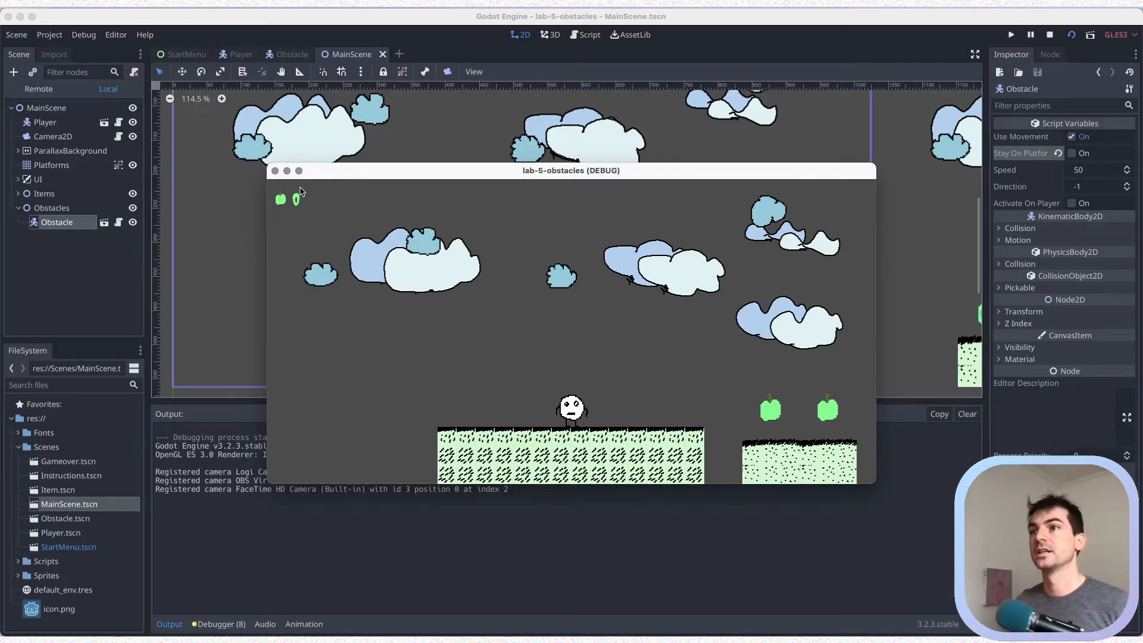
{"action": "left_click", "coordinate": [274, 171]}
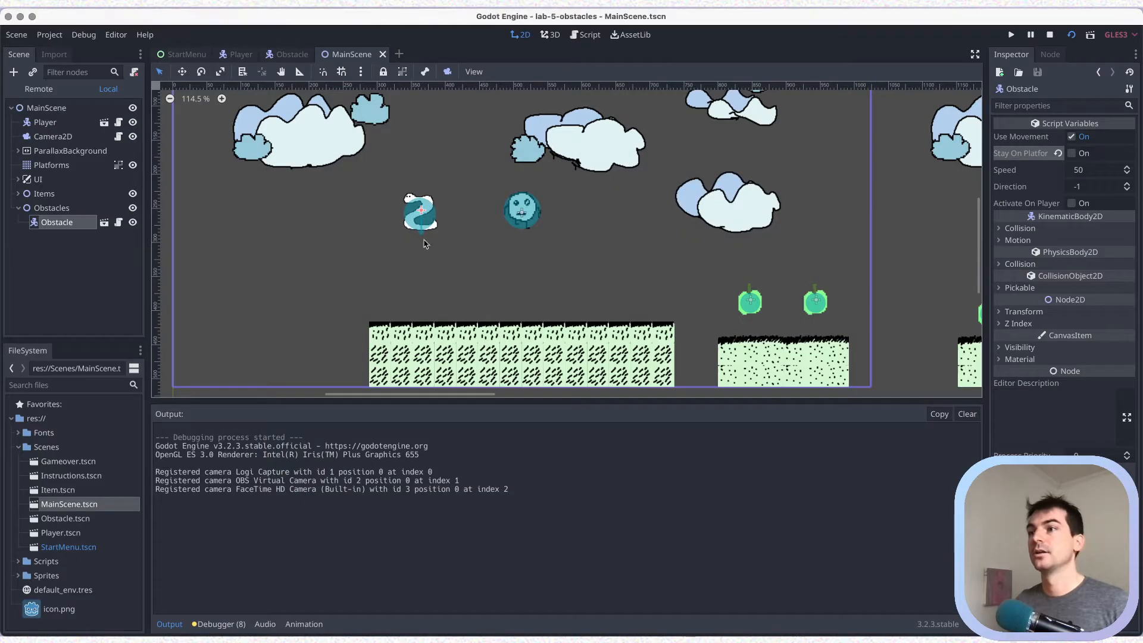
Turn Stay On Platform back on for the Obstacle, save the scene and play it to test the movement.
{"action": "left_click", "coordinate": [1073, 153]}
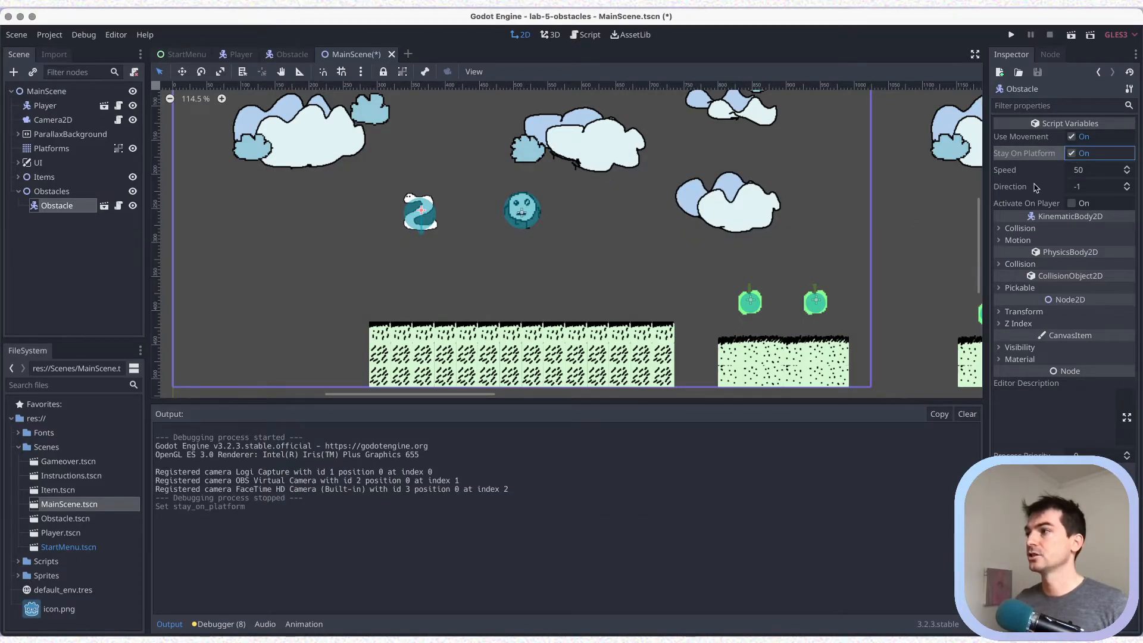
{"action": "key", "text": "super+s"}
{"action": "left_click", "coordinate": [1071, 36]}
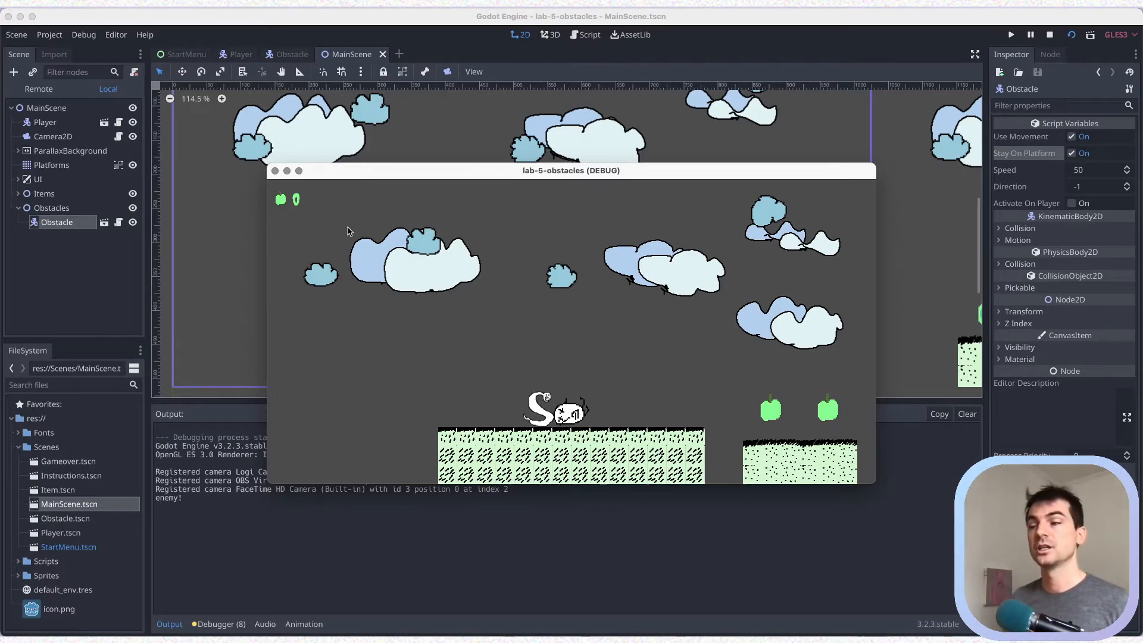
End the test run, set the Obstacle's Speed to 100, save the scene and play it.
{"action": "left_click", "coordinate": [275, 171]}
{"action": "key", "text": "super+s"}
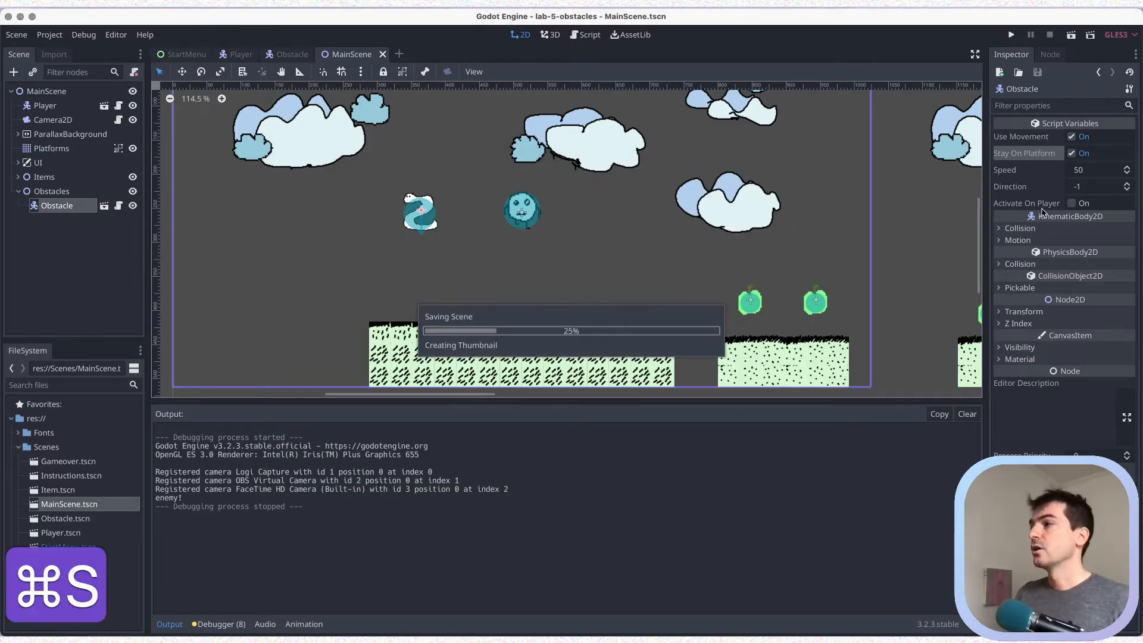
{"action": "left_click", "coordinate": [1091, 170]}
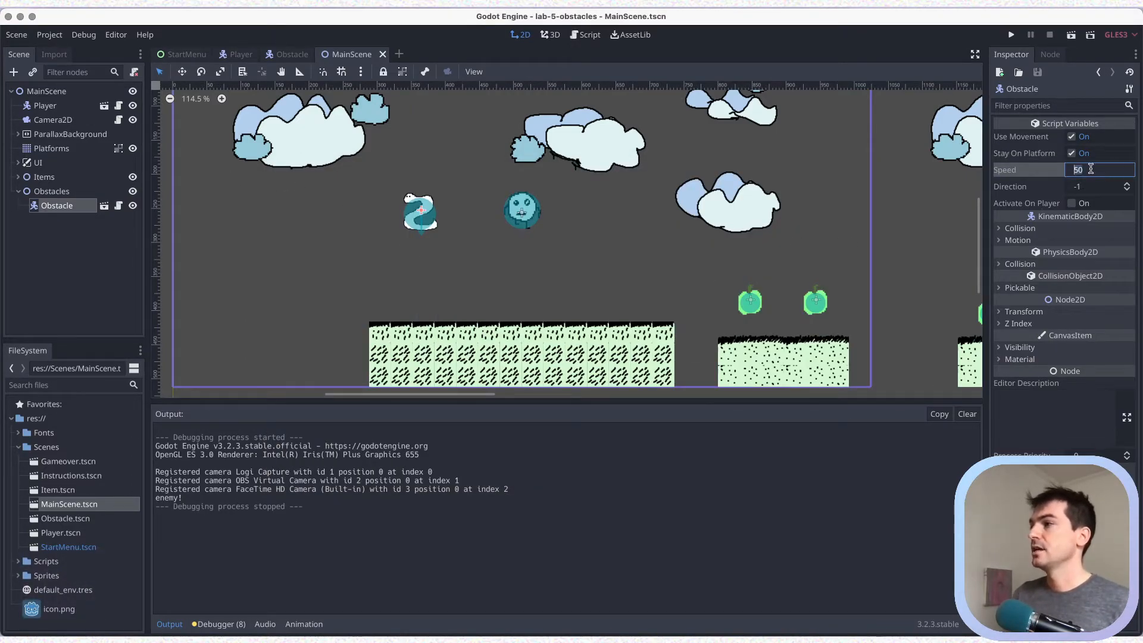
{"action": "type", "text": "1"}
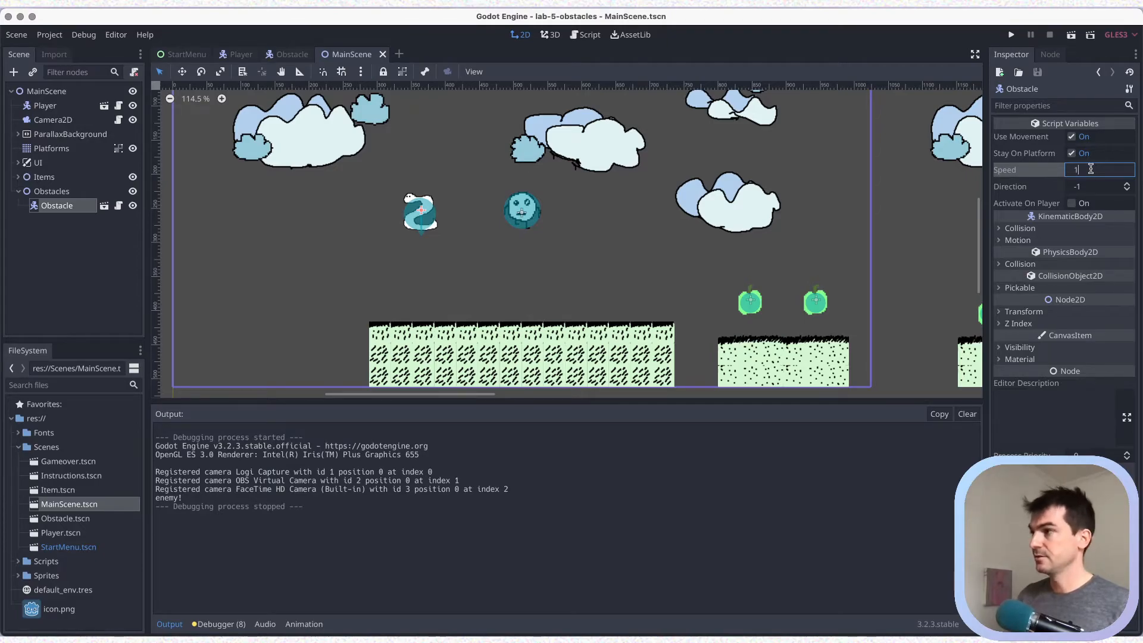
{"action": "type", "text": "00"}
{"action": "key", "text": "Return"}
{"action": "key", "text": "super+s"}
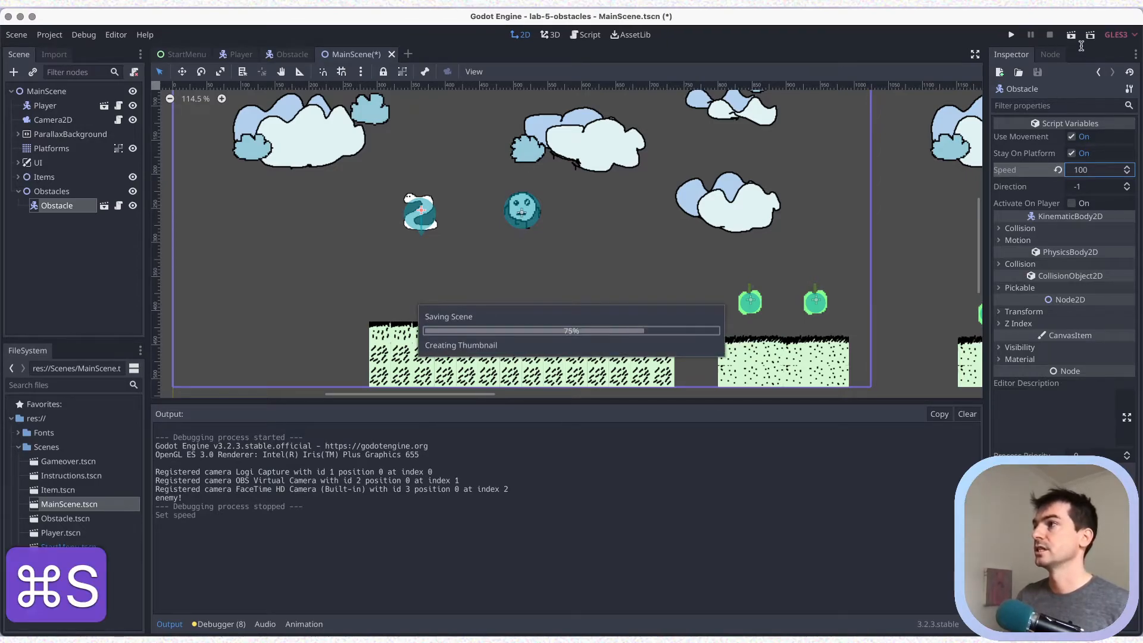
{"action": "left_click", "coordinate": [1071, 34]}
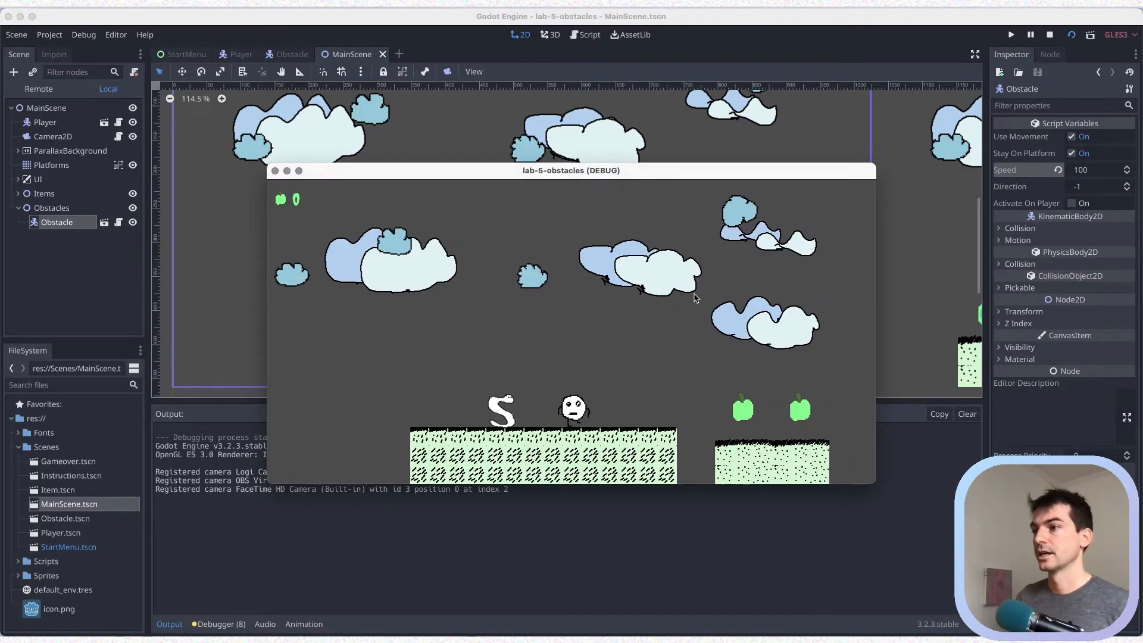
Test the faster obstacle by moving the player back and forth and jumping over it, and end the test run.
{"action": "key", "text": "Right"}
{"action": "key", "text": "space"}
{"action": "key", "text": "Left"}
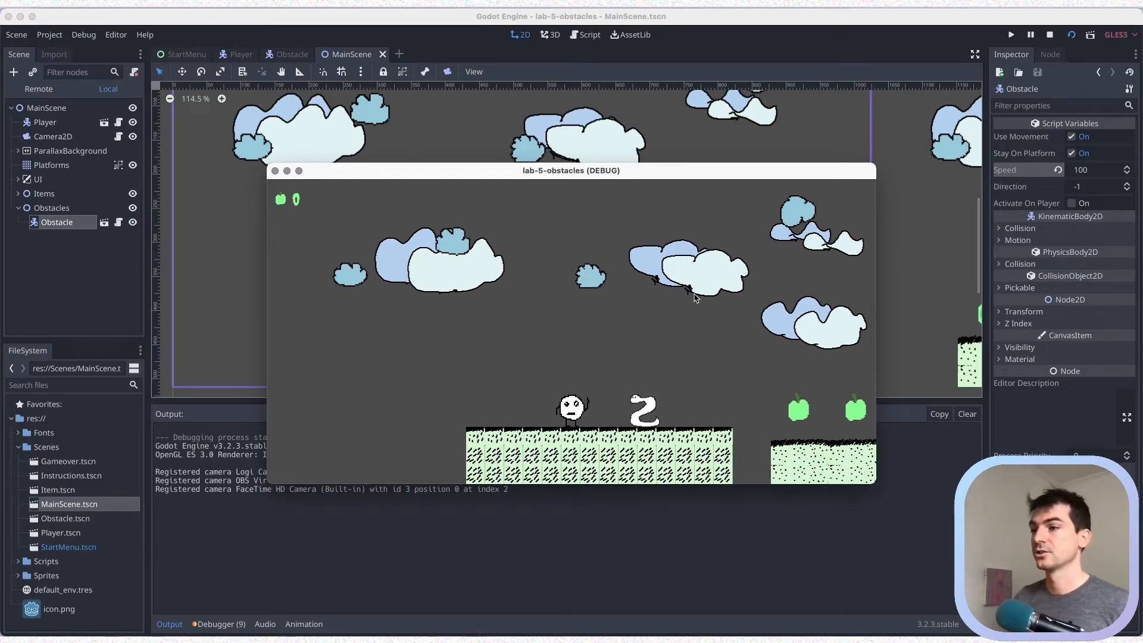
{"action": "key", "text": "Left"}
{"action": "key", "text": "space"}
{"action": "key", "text": "Right"}
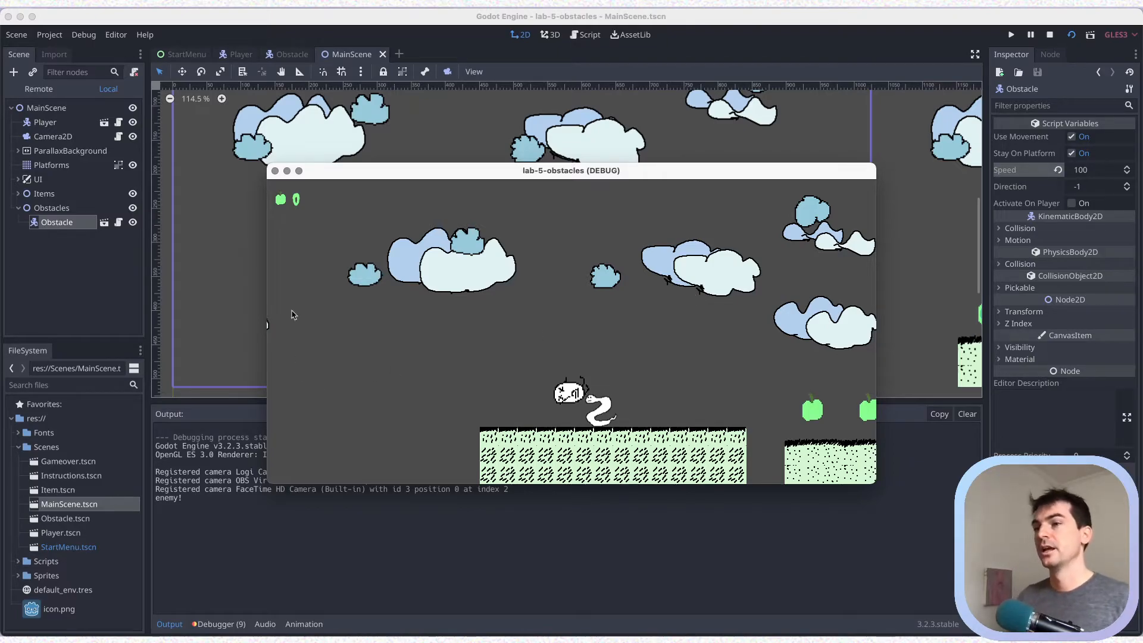
{"action": "left_click", "coordinate": [274, 170]}
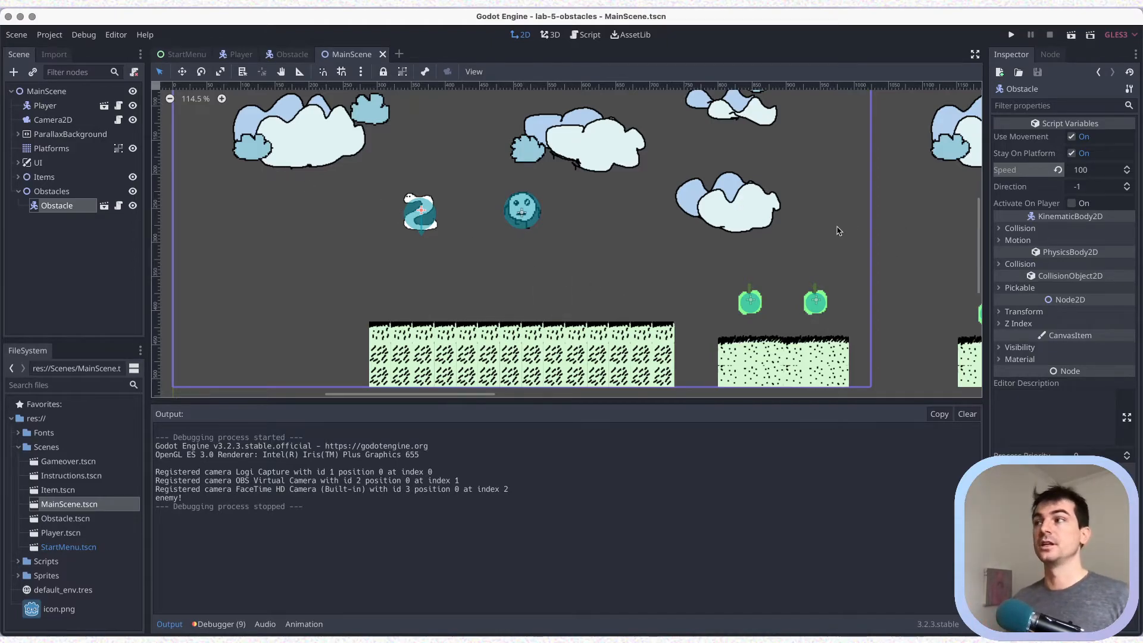
Reset the Obstacle's Speed to its default of 50, set its Direction to 1, save the scene and play it.
{"action": "left_click", "coordinate": [1056, 168]}
{"action": "key", "text": "super+s"}
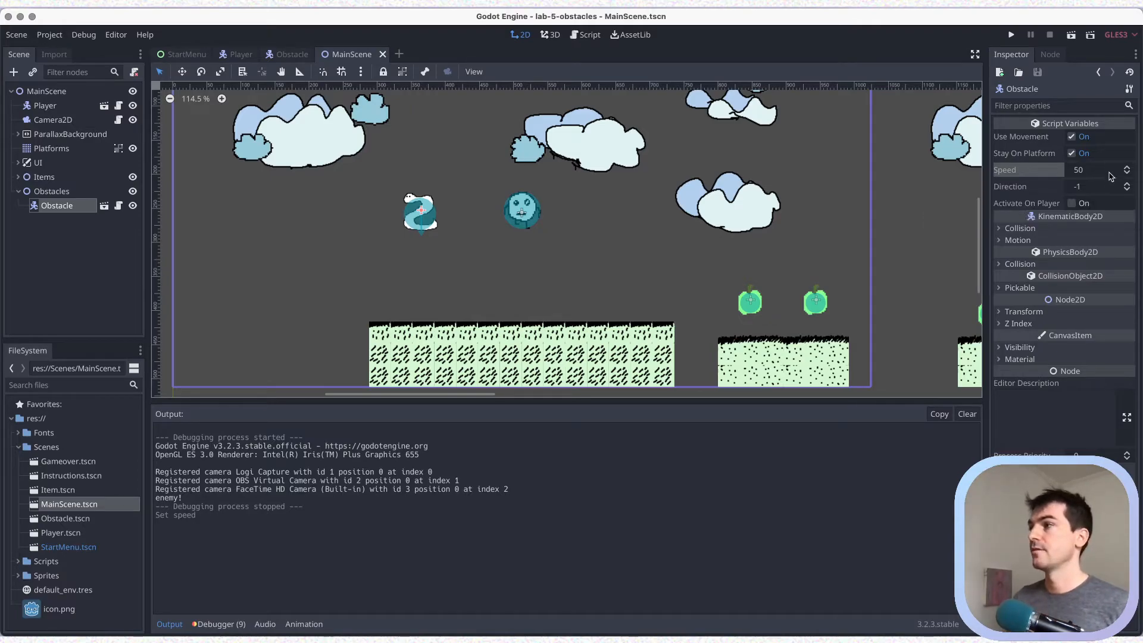
{"action": "left_click", "coordinate": [1098, 191]}
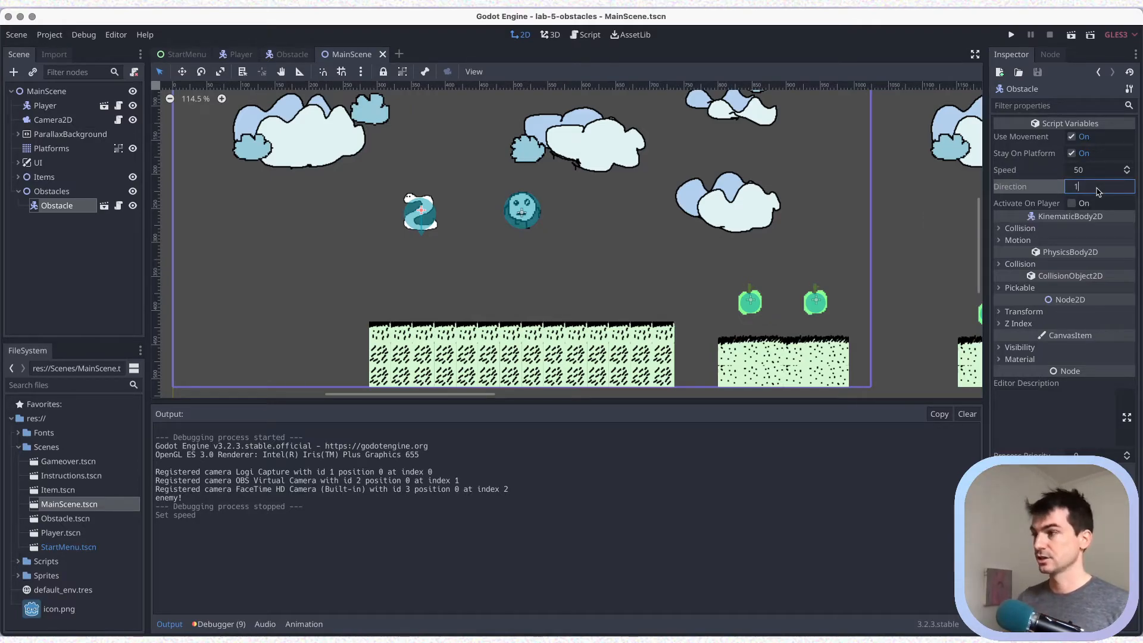
{"action": "key", "text": "super+s"}
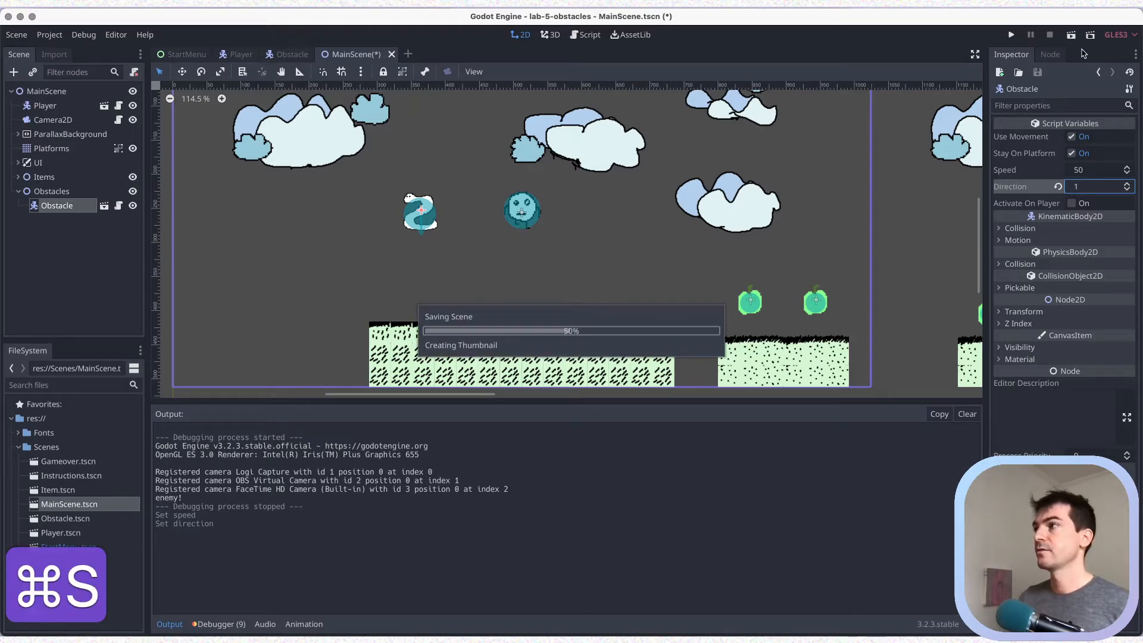
{"action": "left_click", "coordinate": [1072, 38]}
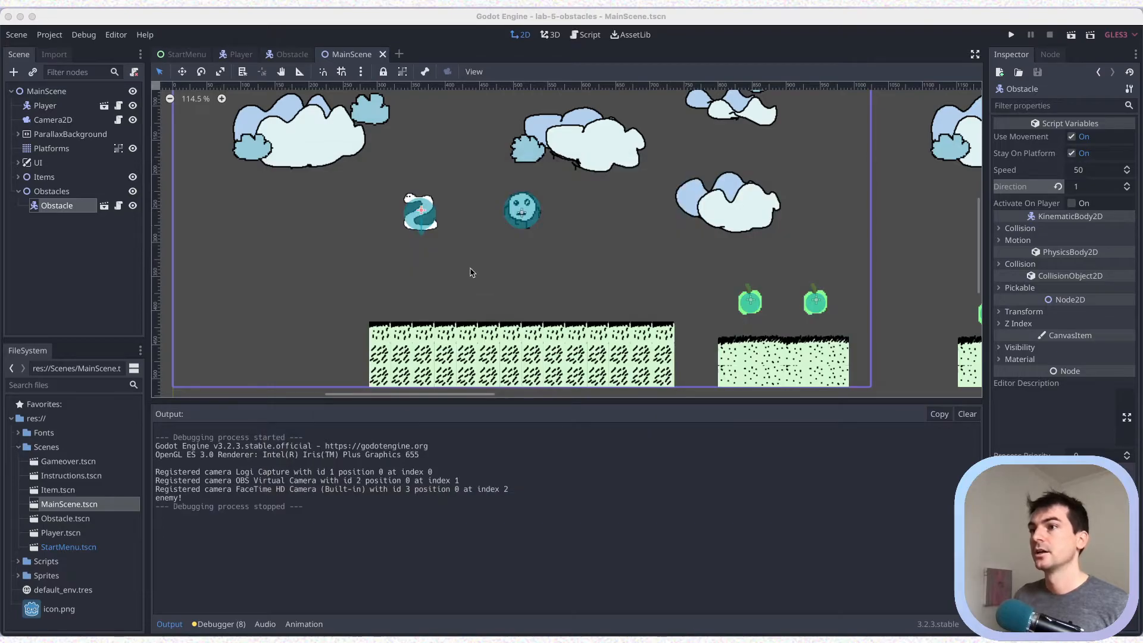
Move the Obstacle slightly farther left of the player, above the long platform's left end, and save the scene.
{"action": "key", "text": "super+s"}
{"action": "left_click_drag", "start_coordinate": [425, 224], "coordinate": [396, 215]}
{"action": "key", "text": "super+s"}
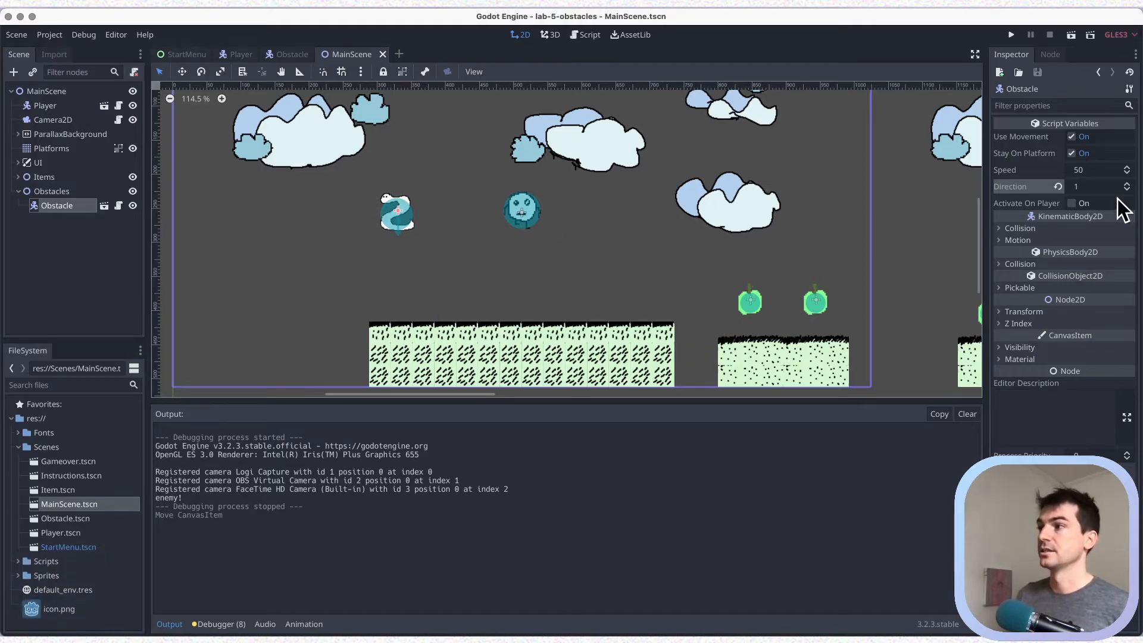
{"action": "key", "text": "super+s"}
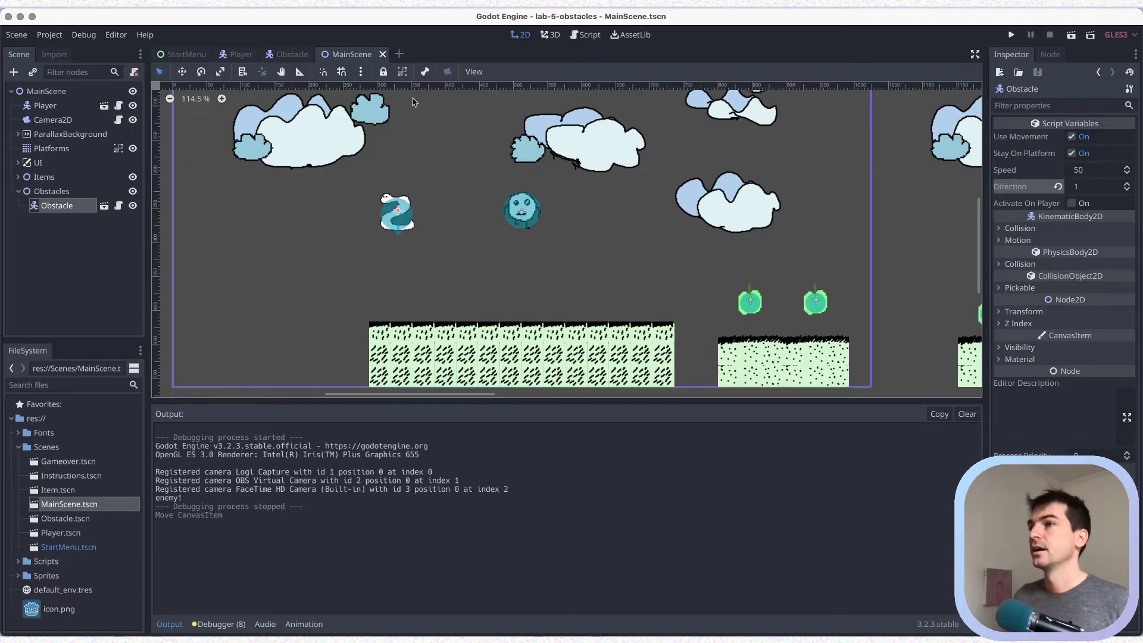
In the Obstacle scene, make PlayerDetect and its collision shape visible and save the scene.
{"action": "left_click", "coordinate": [291, 56]}
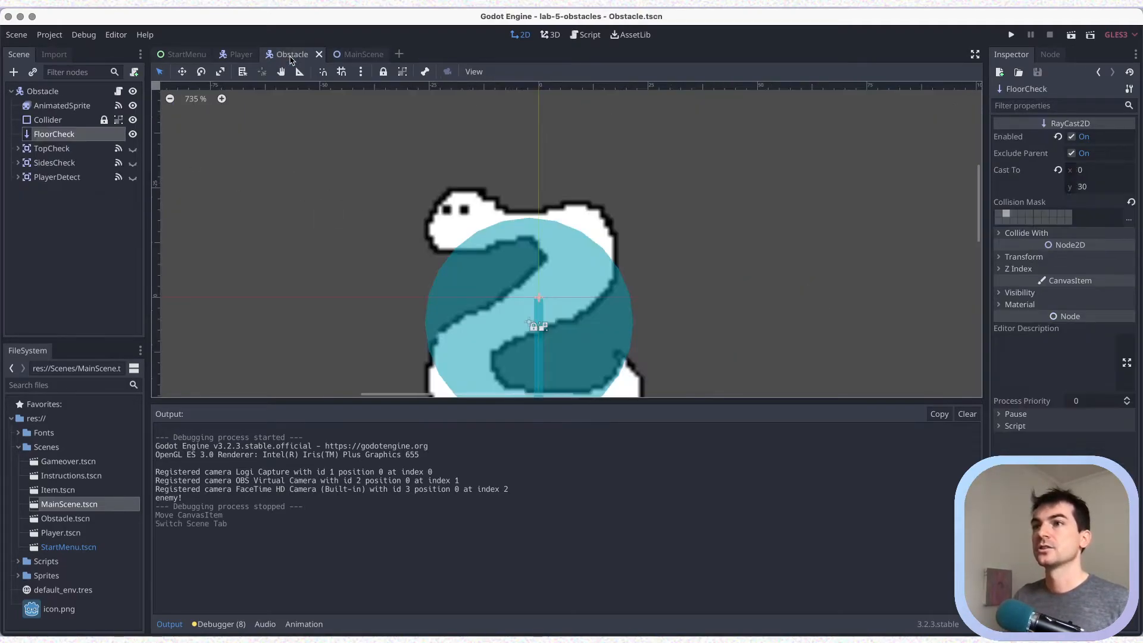
{"action": "left_click", "coordinate": [133, 177]}
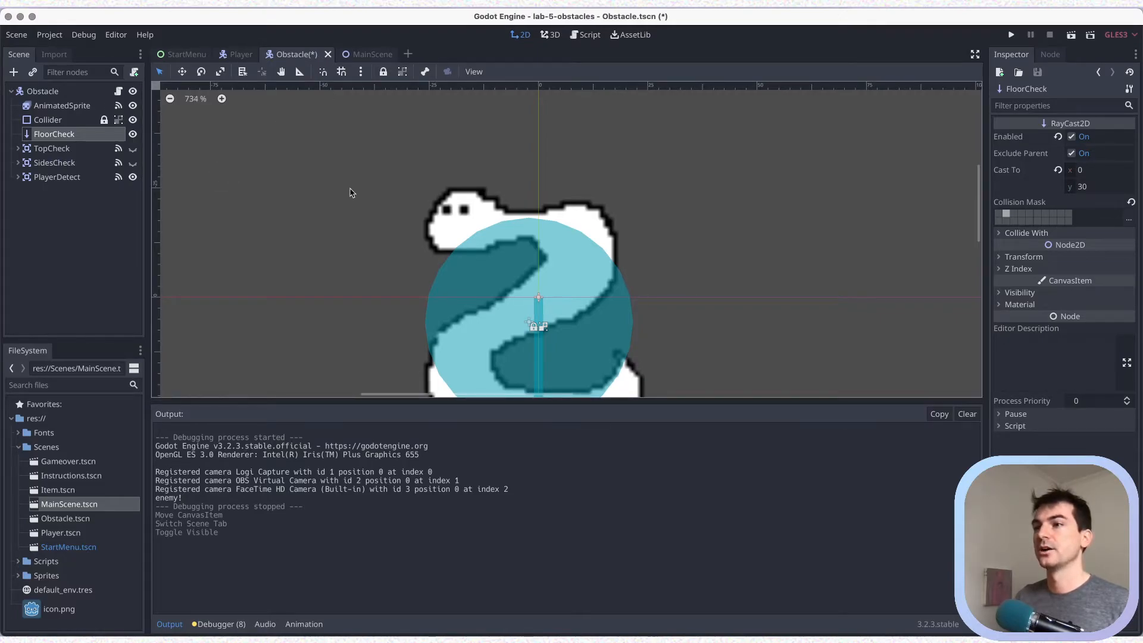
{"action": "scroll", "coordinate": [350, 192], "scroll_direction": "down", "scroll_amount": 5}
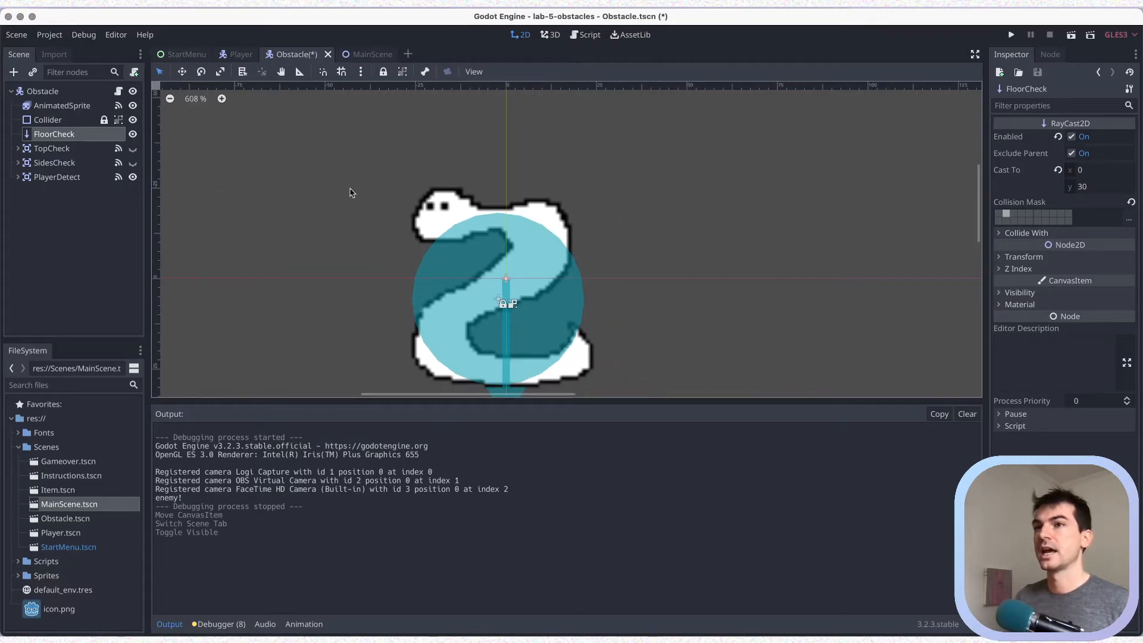
{"action": "left_click", "coordinate": [18, 177]}
{"action": "left_click", "coordinate": [132, 191]}
{"action": "key", "text": "super+s"}
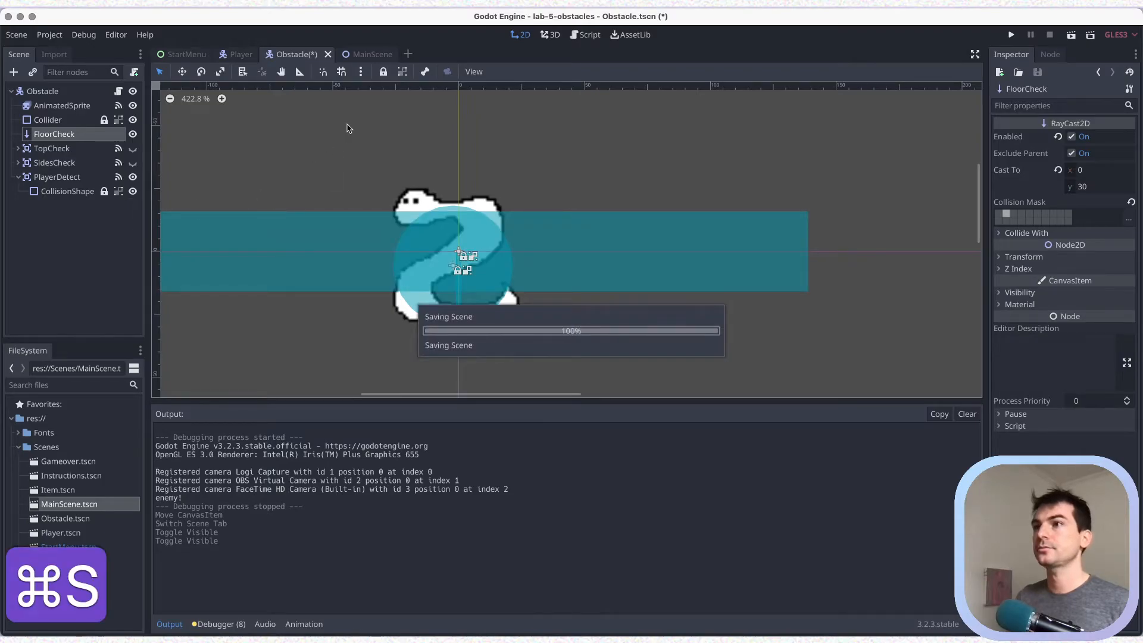
{"action": "scroll", "coordinate": [355, 128], "scroll_direction": "down", "scroll_amount": 1}
In MainScene, turn on the Obstacle's Activate On Player option, save the scene and play it.
{"action": "left_click", "coordinate": [354, 55]}
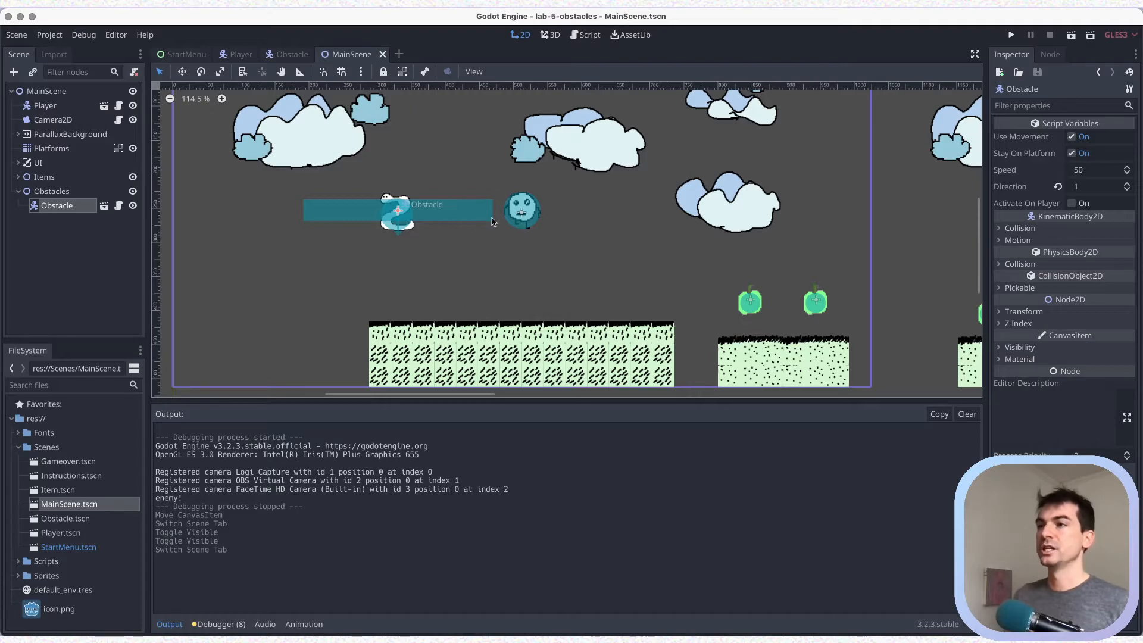
{"action": "left_click", "coordinate": [1073, 203]}
{"action": "key", "text": "super+s"}
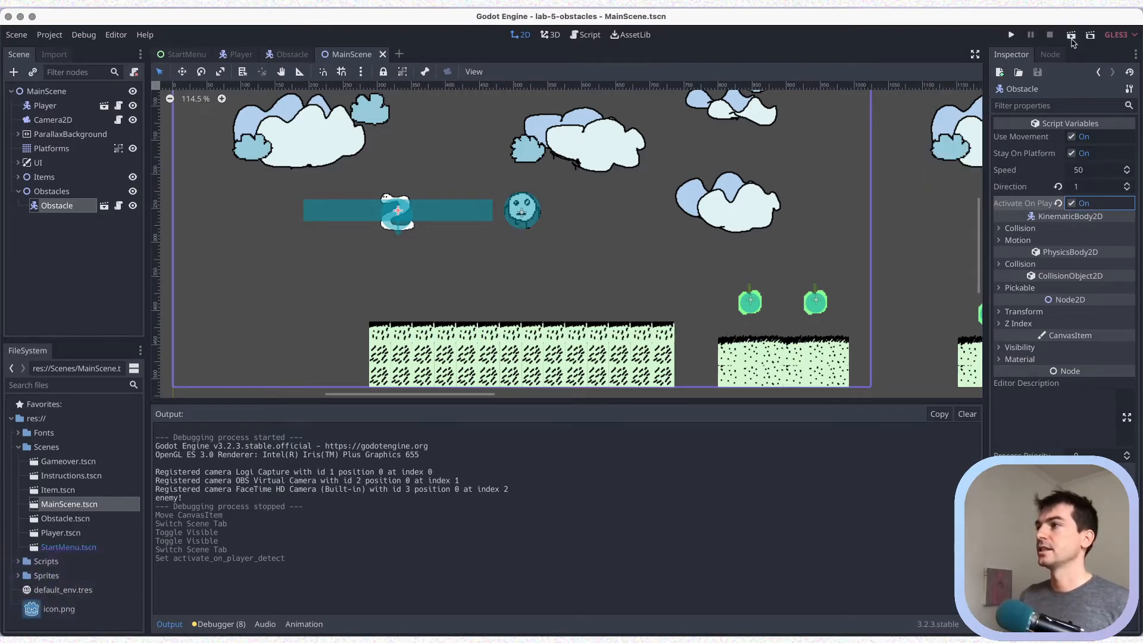
{"action": "left_click", "coordinate": [1071, 35]}
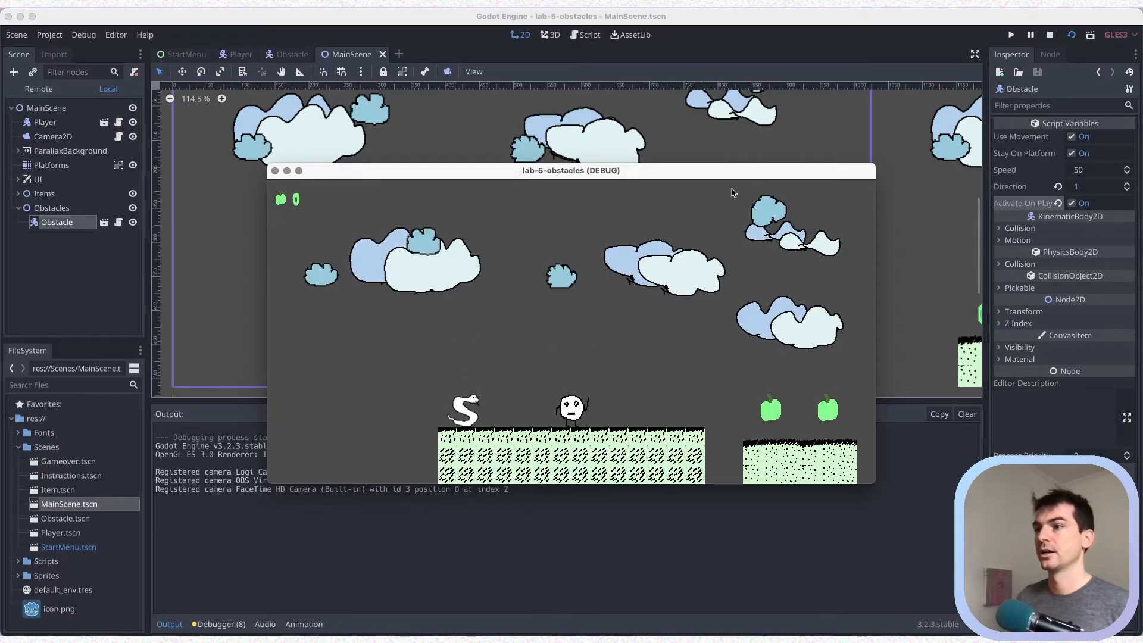
Test the player detection by moving the player away from and toward the obstacle, jump over it, and end the test run.
{"action": "key", "text": "Right"}
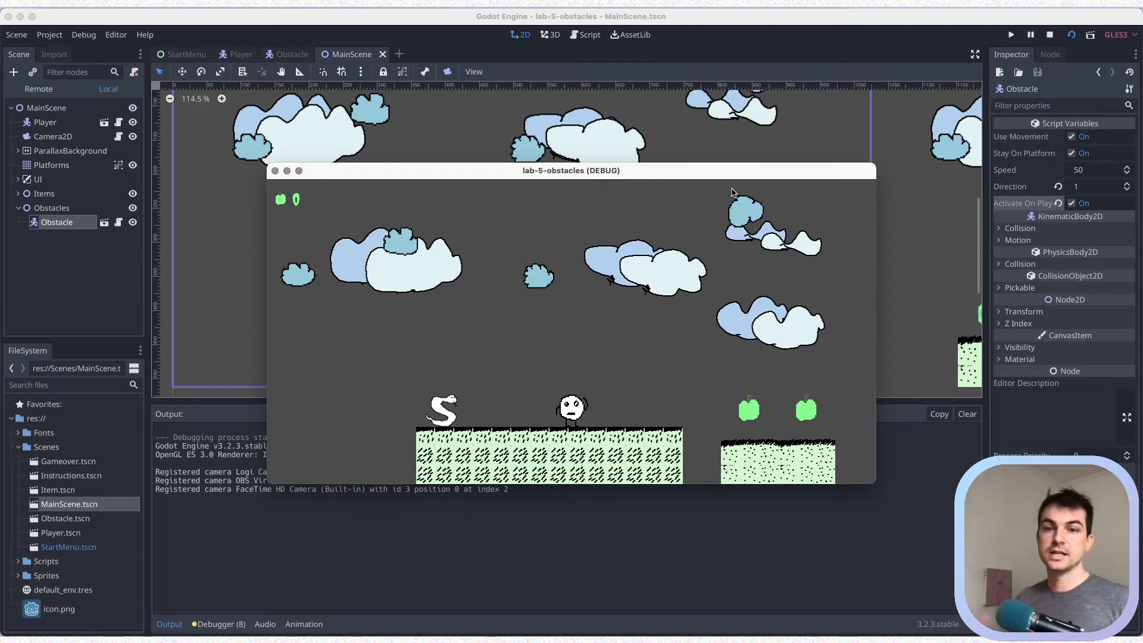
{"action": "key", "text": "Left"}
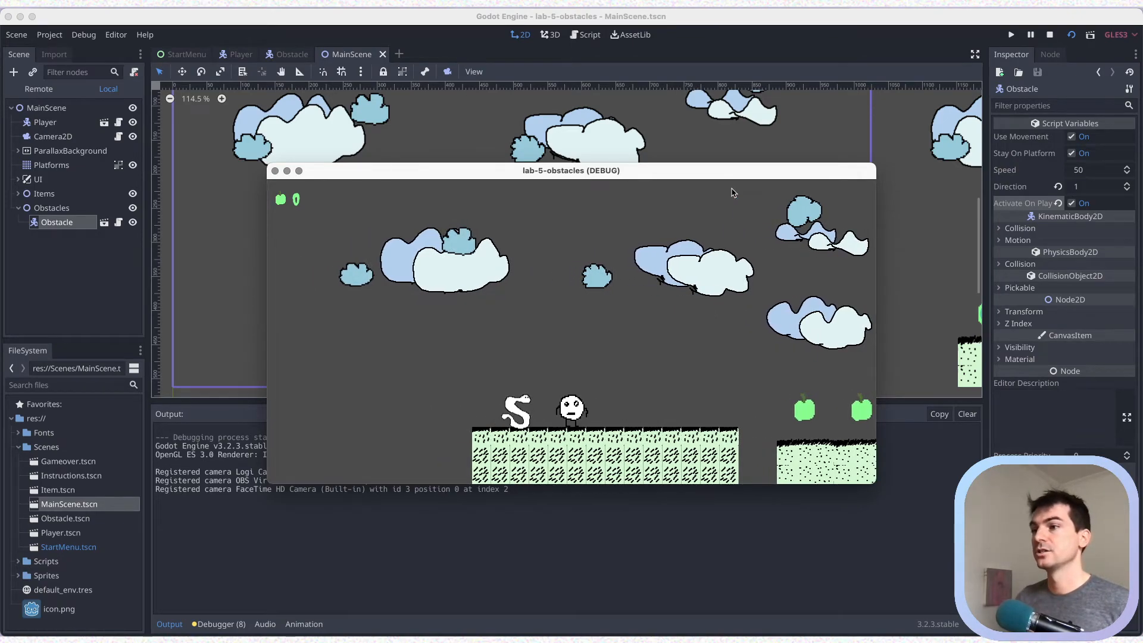
{"action": "key", "text": "Right"}
{"action": "key", "text": "Left"}
{"action": "key", "text": "Left"}
{"action": "key", "text": "space"}
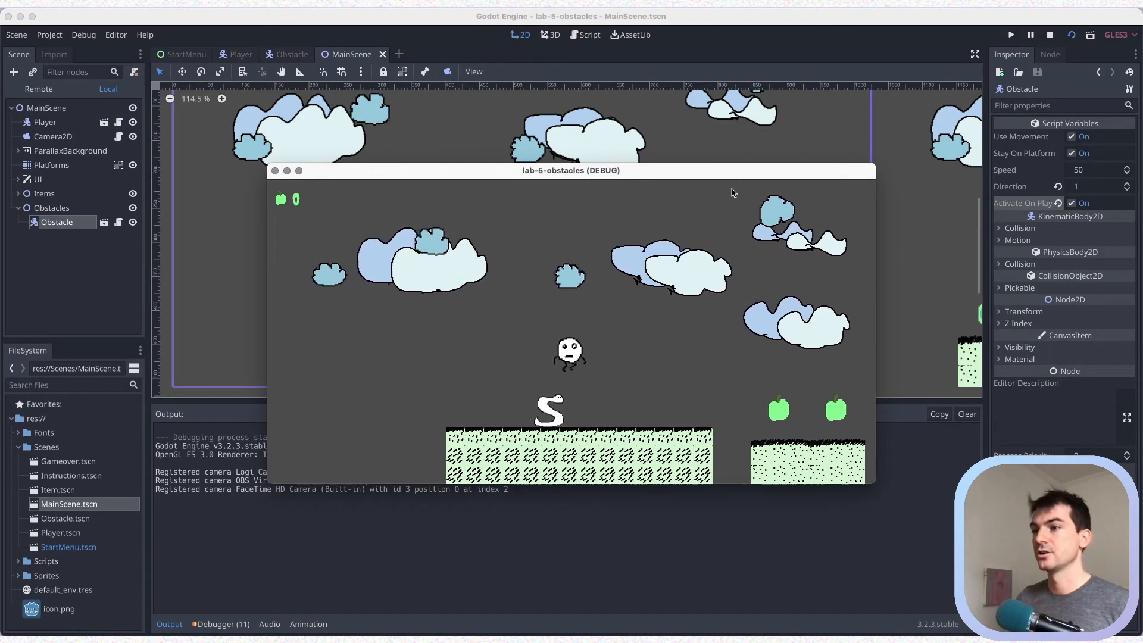
{"action": "left_click", "coordinate": [275, 171]}
Reset the Obstacle's Activate On Player option to off and save the scene.
{"action": "key", "text": "super+s"}
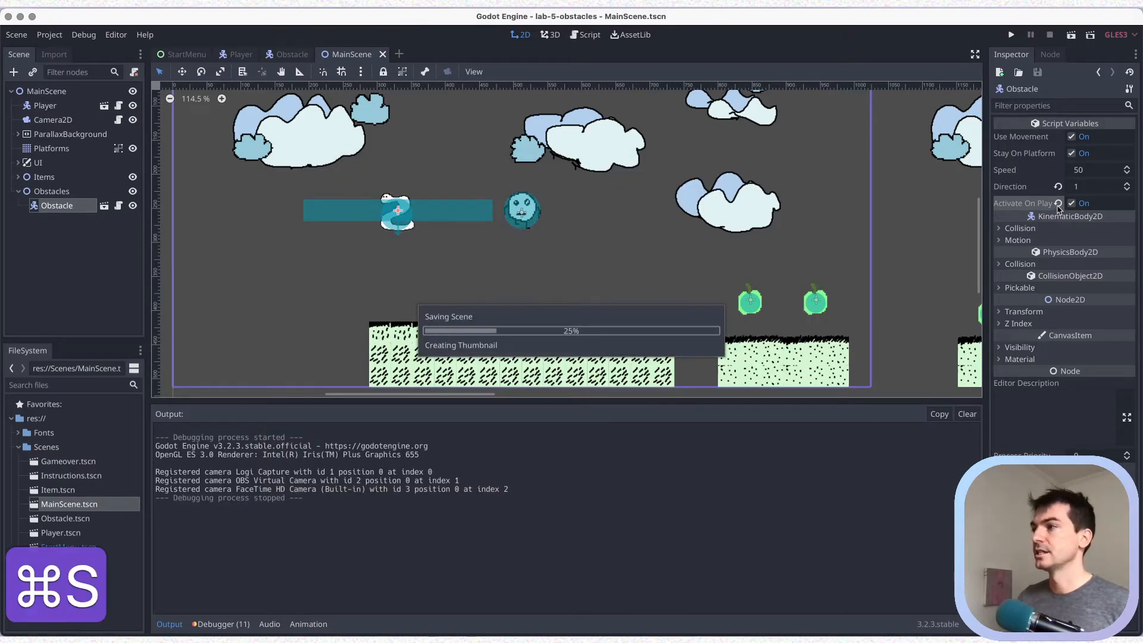
{"action": "left_click", "coordinate": [1057, 203]}
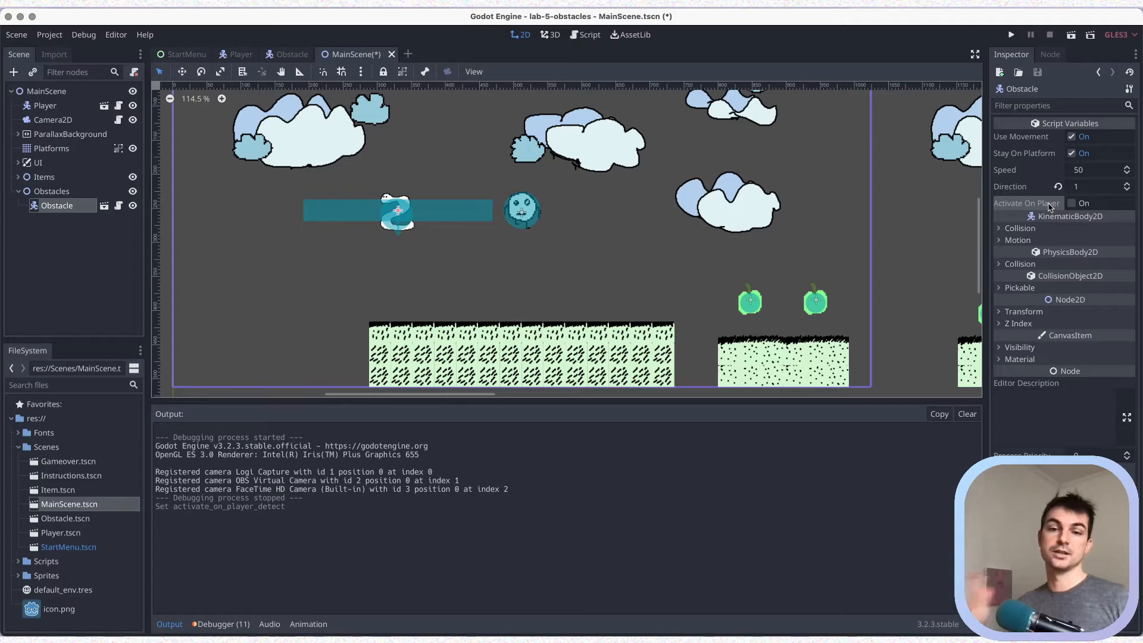
{"action": "key", "text": "super+s"}
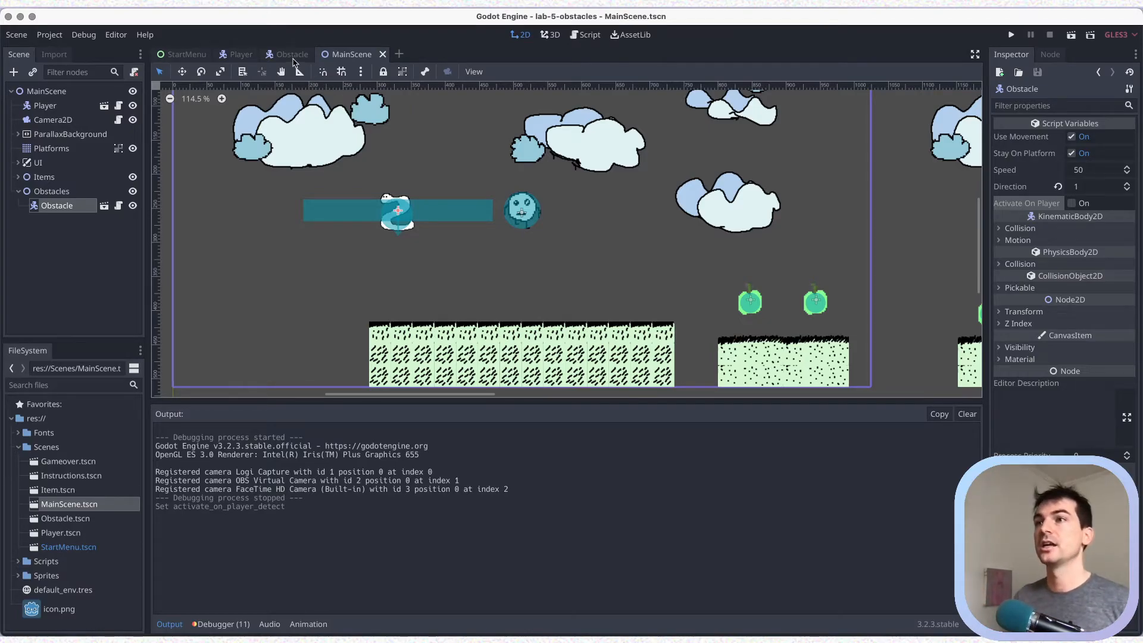
In the Obstacle scene, ungroup PlayerDetect's CollisionShape2D so that it can be edited.
{"action": "left_click", "coordinate": [290, 54]}
{"action": "scroll", "coordinate": [499, 221], "scroll_direction": "down", "scroll_amount": 5}
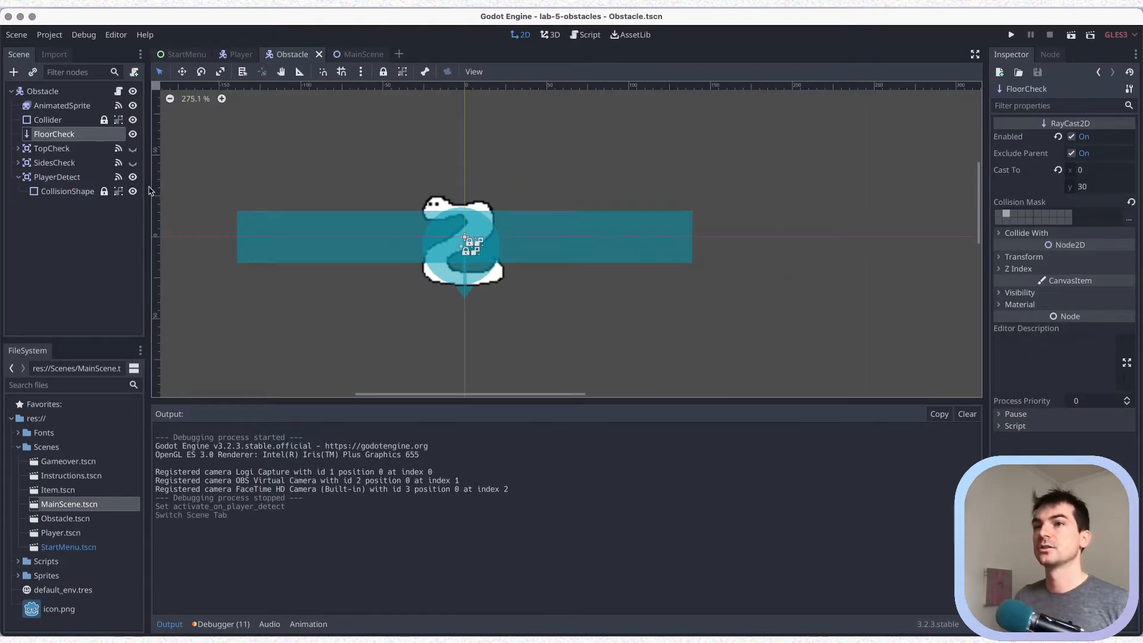
{"action": "left_click", "coordinate": [118, 192]}
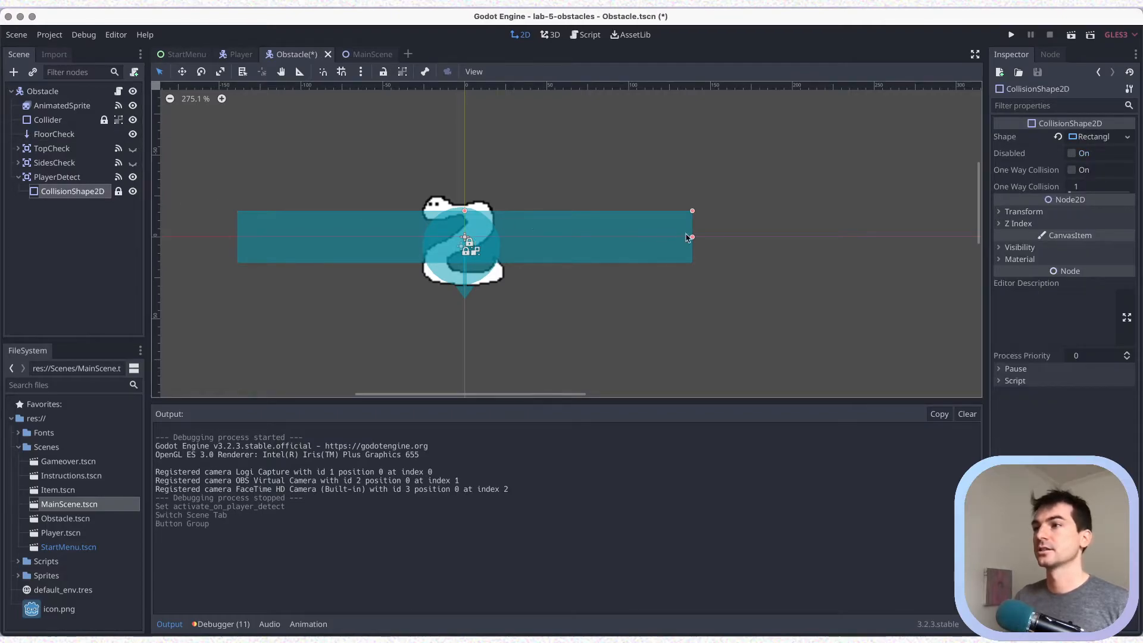
Try narrowing the detection shape slightly and moving PlayerDetect to the obstacle's left side, and undo both changes.
{"action": "mouse_move", "coordinate": [692, 239]}
{"action": "left_mouse_down"}
{"action": "mouse_move", "coordinate": [724, 238]}
{"action": "mouse_move", "coordinate": [687, 237]}
{"action": "left_mouse_up"}
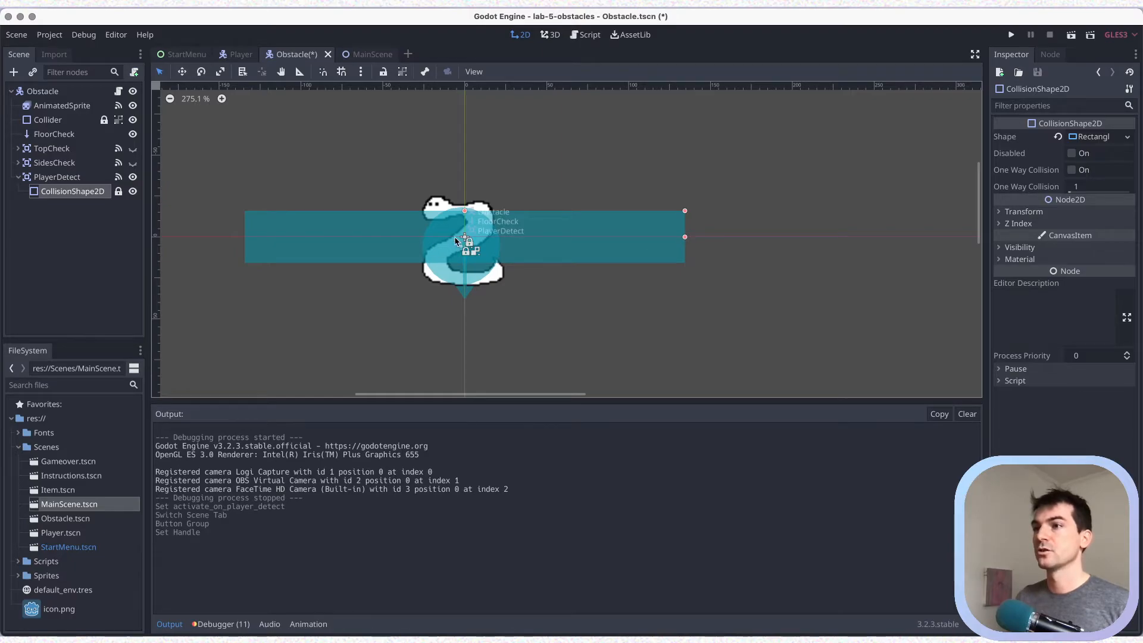
{"action": "left_click_drag", "start_coordinate": [454, 237], "coordinate": [208, 238]}
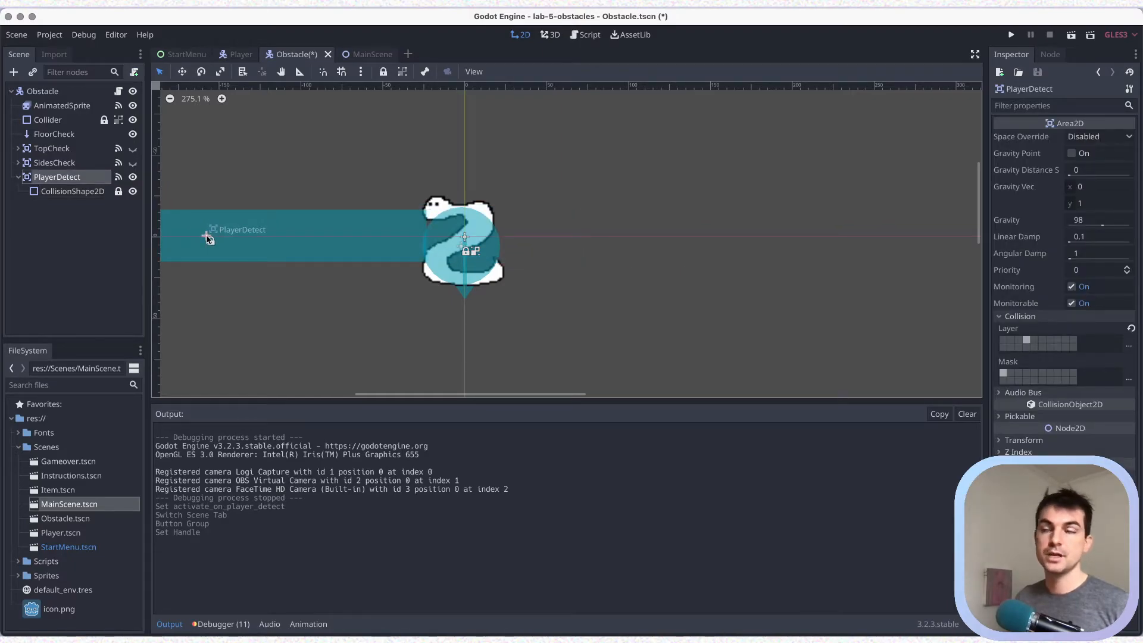
{"action": "key", "text": "super+z"}
{"action": "key", "text": "super+z"}
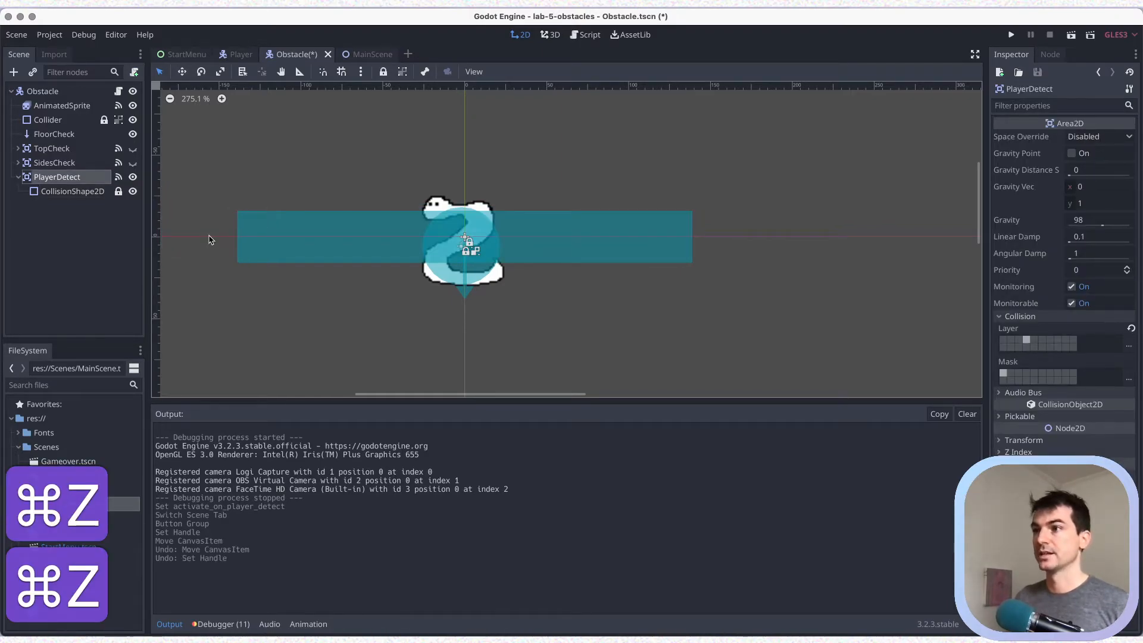
Group PlayerDetect with its children, lock it in place and save the Obstacle scene.
{"action": "key", "text": "super+s"}
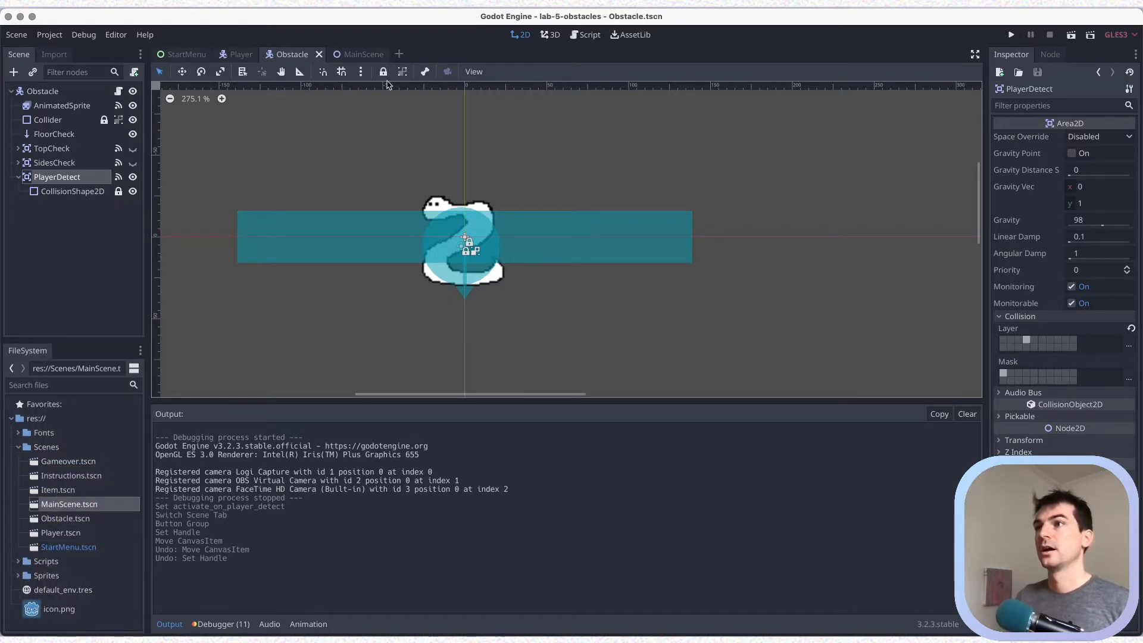
{"action": "left_click", "coordinate": [402, 72]}
{"action": "left_click", "coordinate": [383, 72]}
{"action": "key", "text": "super+s"}
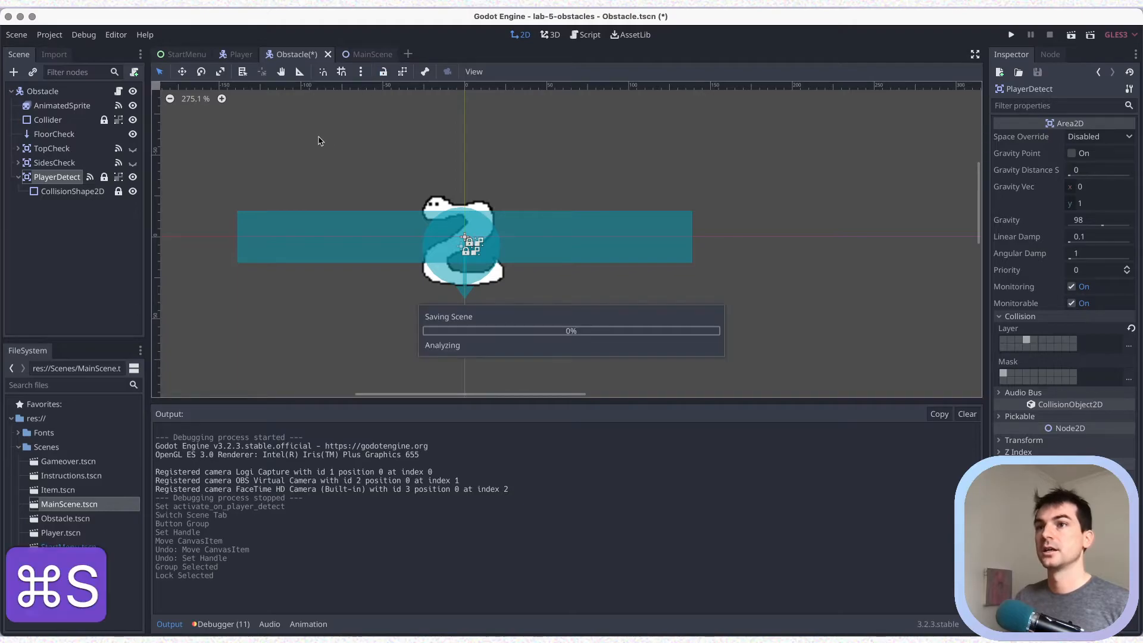
Group PlayerDetect's CollisionShape2D with its children, unlock it, and save the Obstacle scene with PlayerDetect collapsed.
{"action": "left_click", "coordinate": [92, 192]}
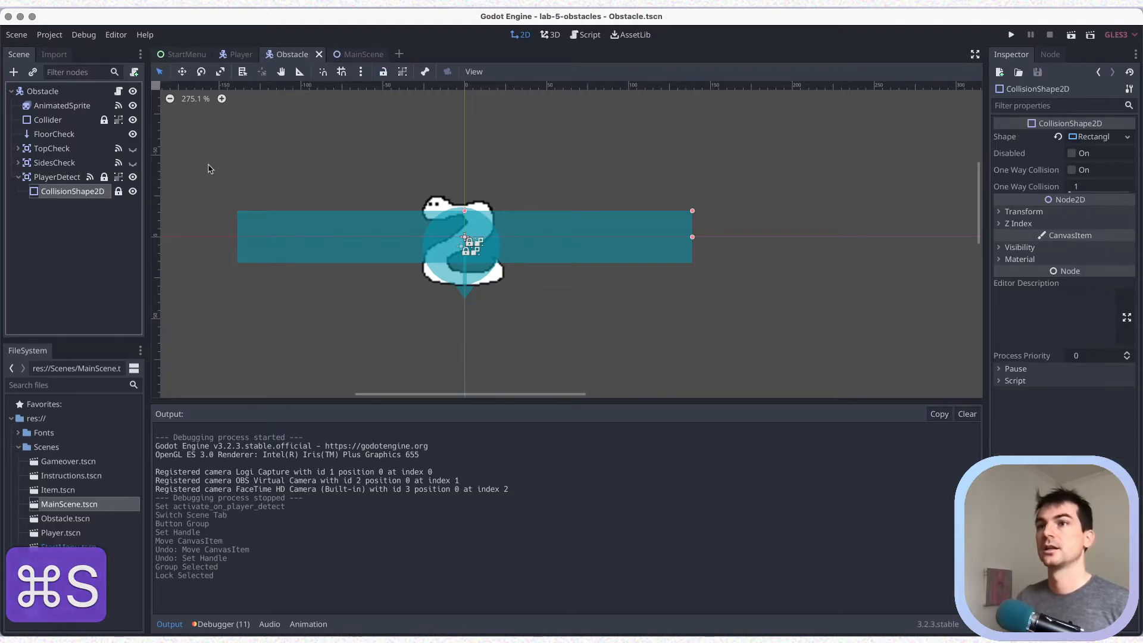
{"action": "left_click", "coordinate": [402, 71]}
{"action": "left_click", "coordinate": [383, 72]}
{"action": "key", "text": "super+s"}
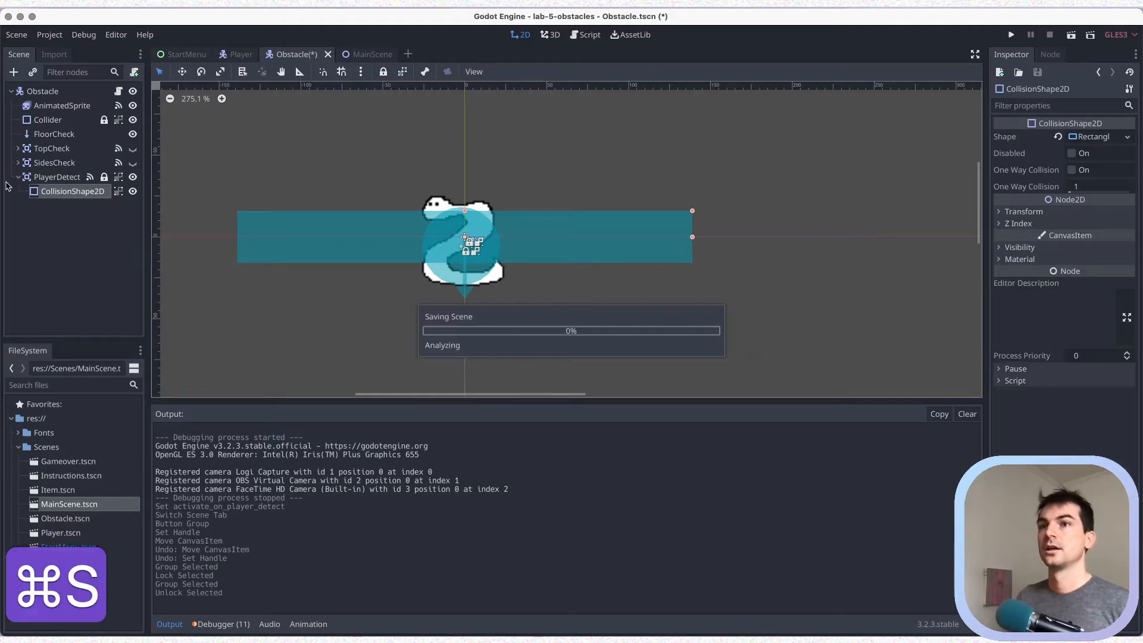
{"action": "left_click", "coordinate": [18, 177]}
{"action": "key", "text": "super+s"}
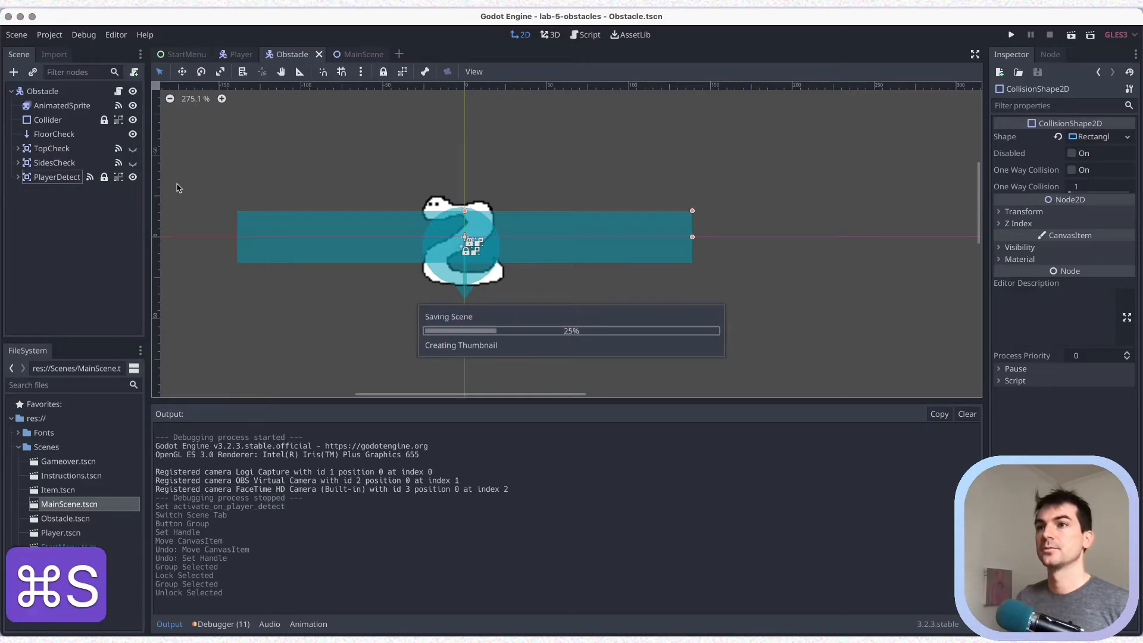
In MainScene, set the Obstacle's Modulate colour to a light green, about RGB 124, 229, 106, and save the scene.
{"action": "left_click", "coordinate": [356, 55]}
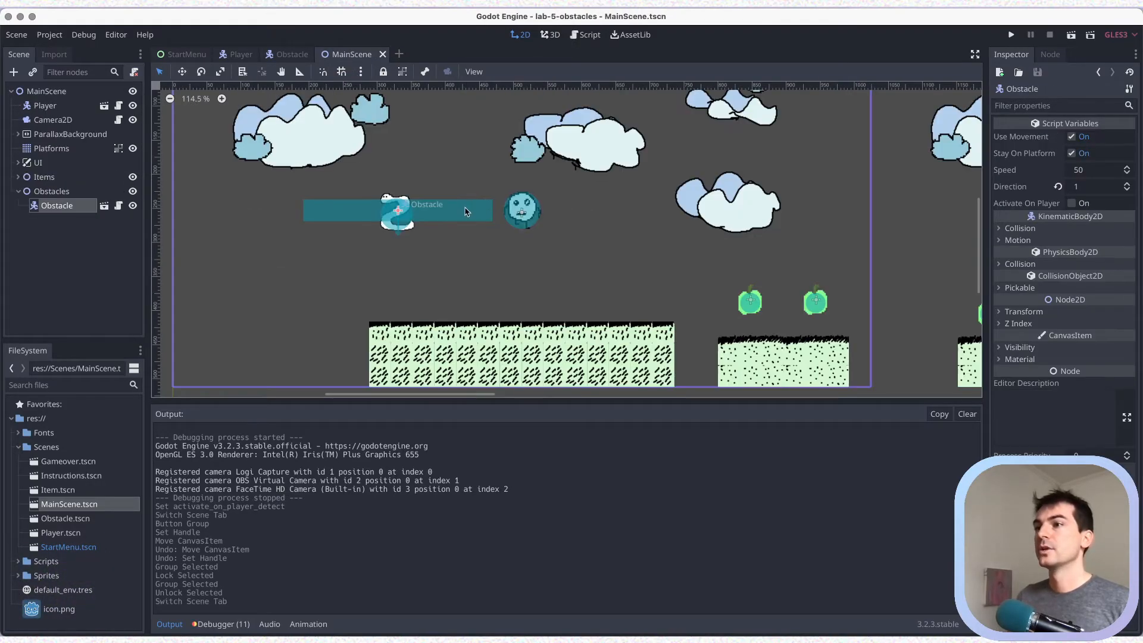
{"action": "key", "text": "super+s"}
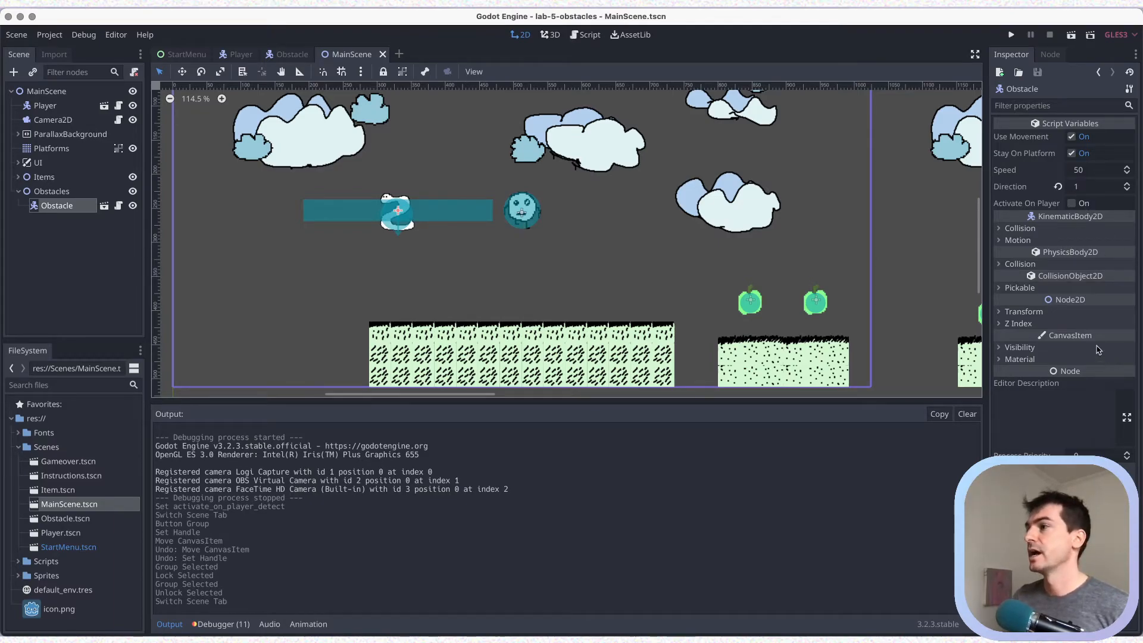
{"action": "left_click", "coordinate": [1019, 347]}
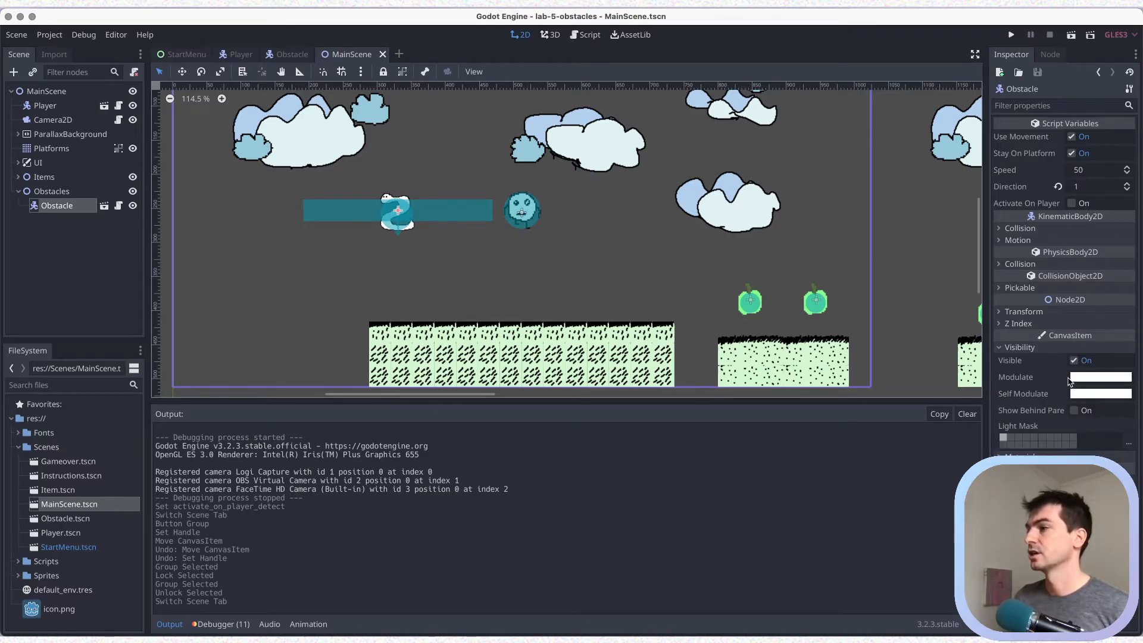
{"action": "left_click", "coordinate": [1089, 377]}
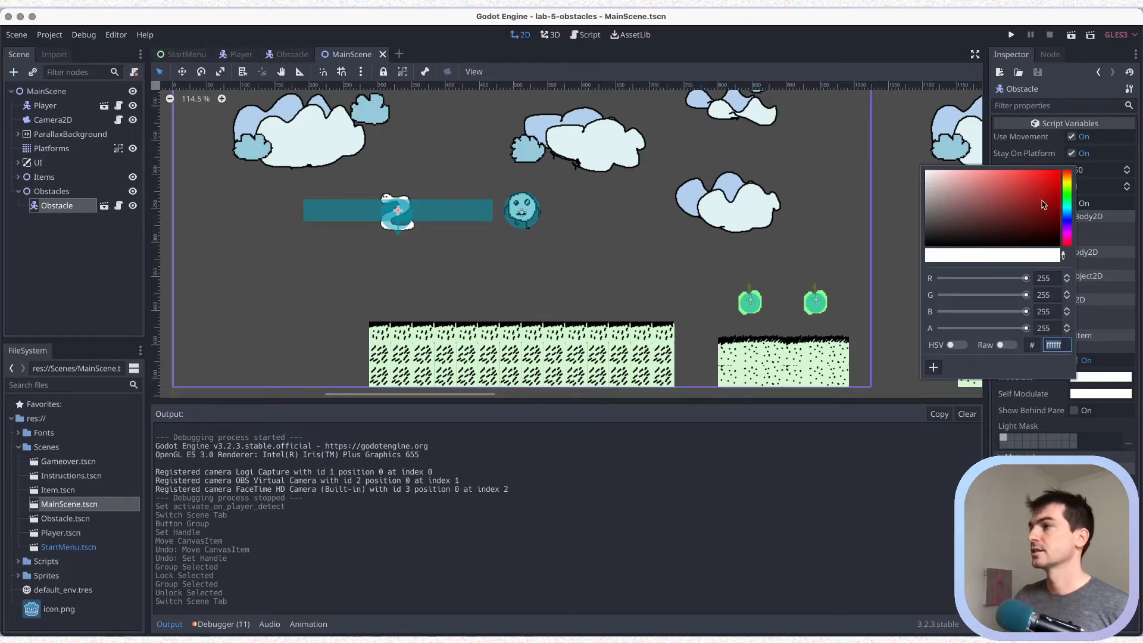
{"action": "left_click", "coordinate": [1068, 196]}
{"action": "left_click_drag", "start_coordinate": [998, 190], "coordinate": [1000, 182]}
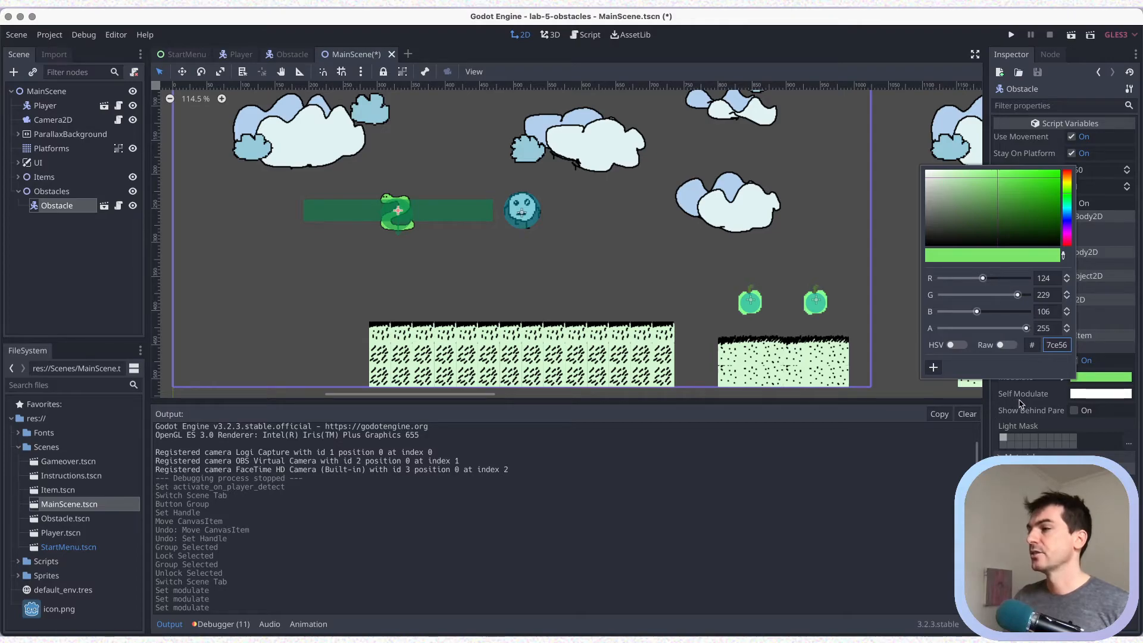
{"action": "left_click", "coordinate": [1138, 368]}
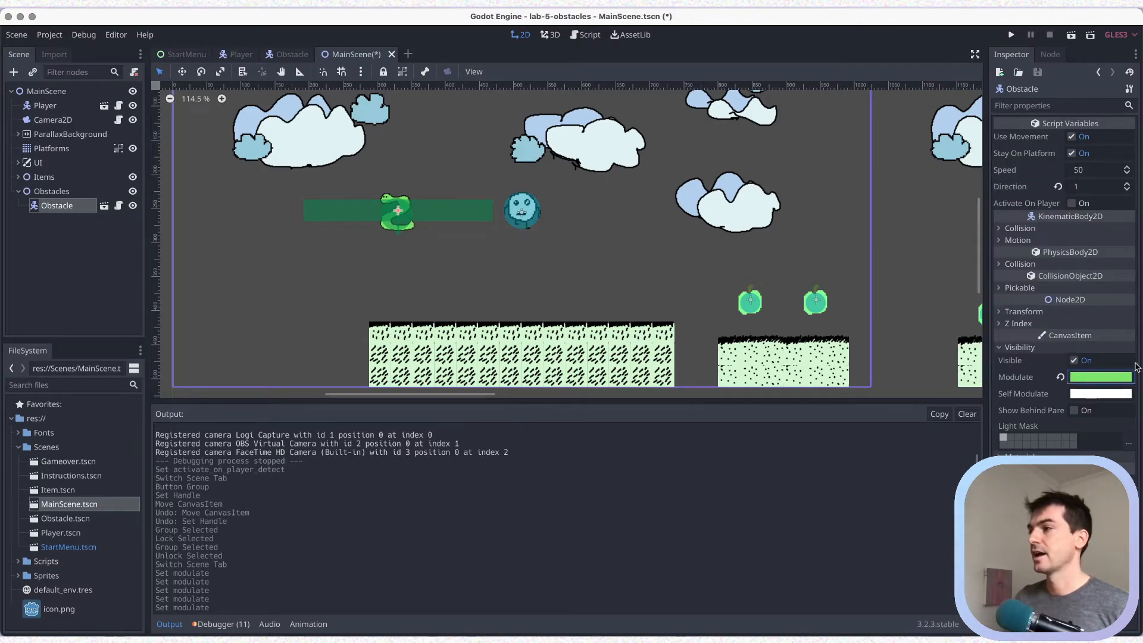
{"action": "key", "text": "super+s"}
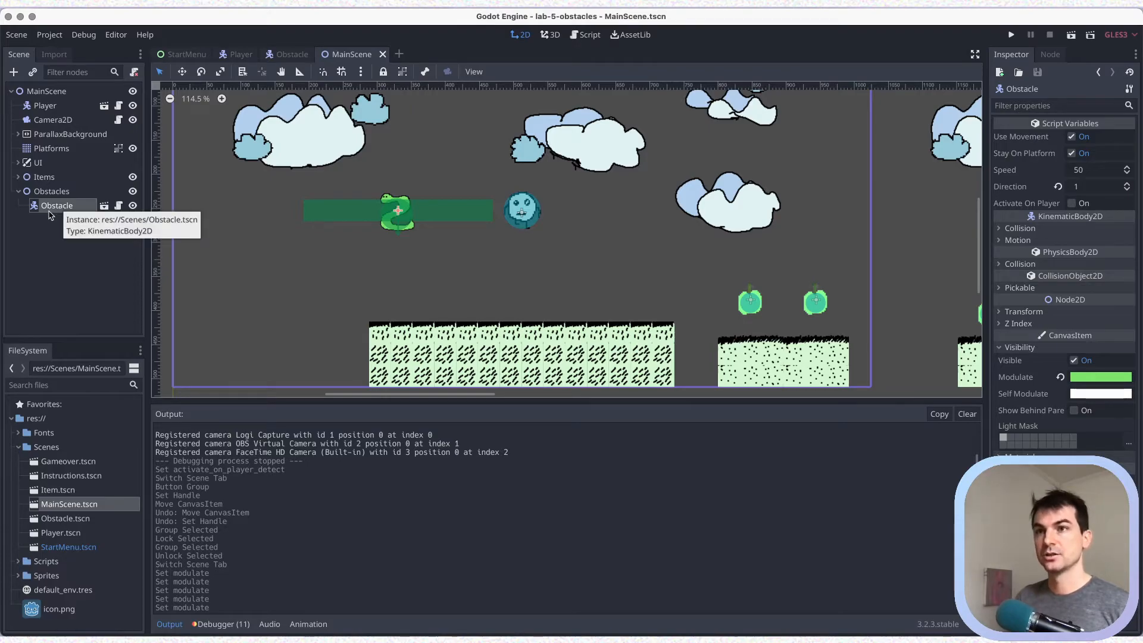
Duplicate the Obstacle and move the copy to the other side of the player, above the platform's right end.
{"action": "left_click", "coordinate": [49, 218]}
{"action": "left_click", "coordinate": [51, 206]}
{"action": "key", "text": "super+d"}
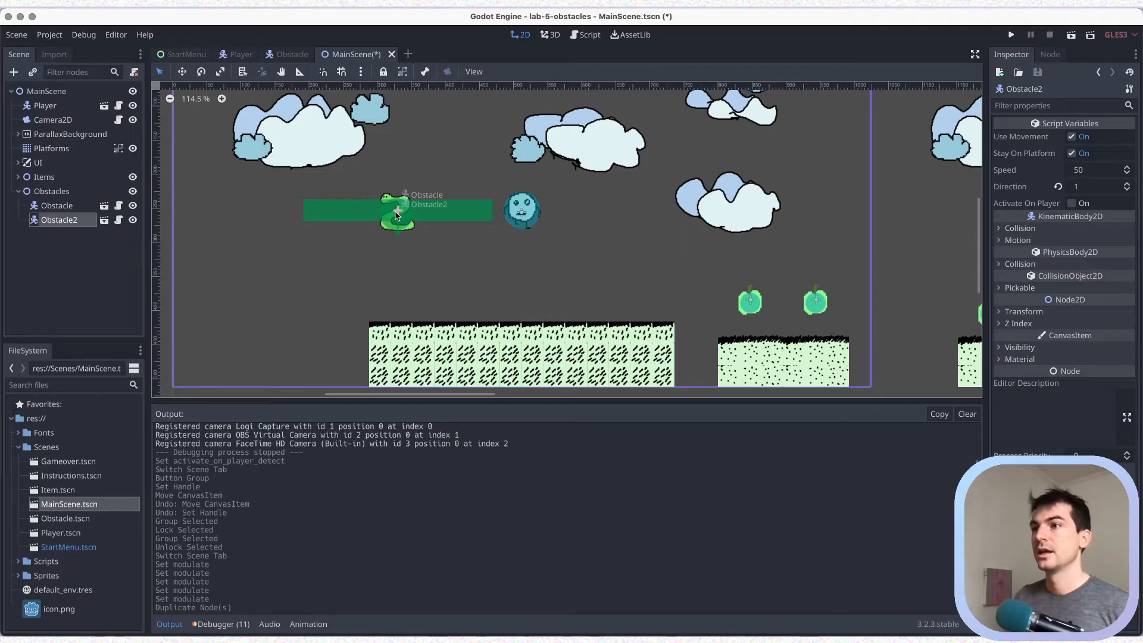
{"action": "left_click_drag", "start_coordinate": [398, 218], "coordinate": [658, 216]}
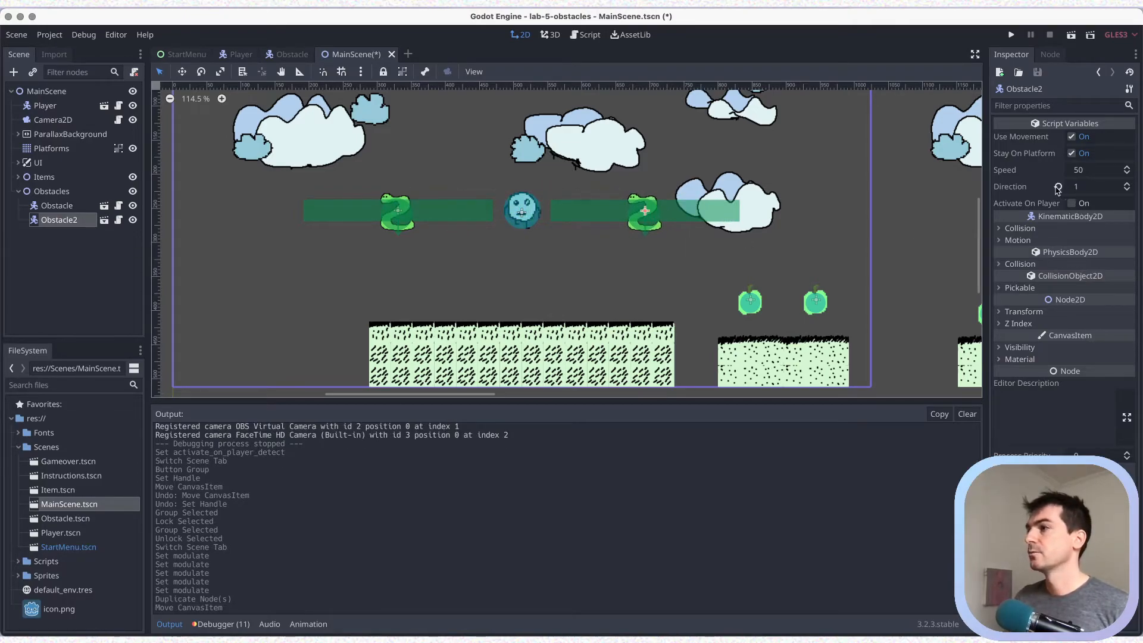
Reset the duplicated obstacle's Direction to -1 and save the scene.
{"action": "left_click_drag", "start_coordinate": [1058, 189], "coordinate": [1039, 188]}
{"action": "key", "text": "super+s"}
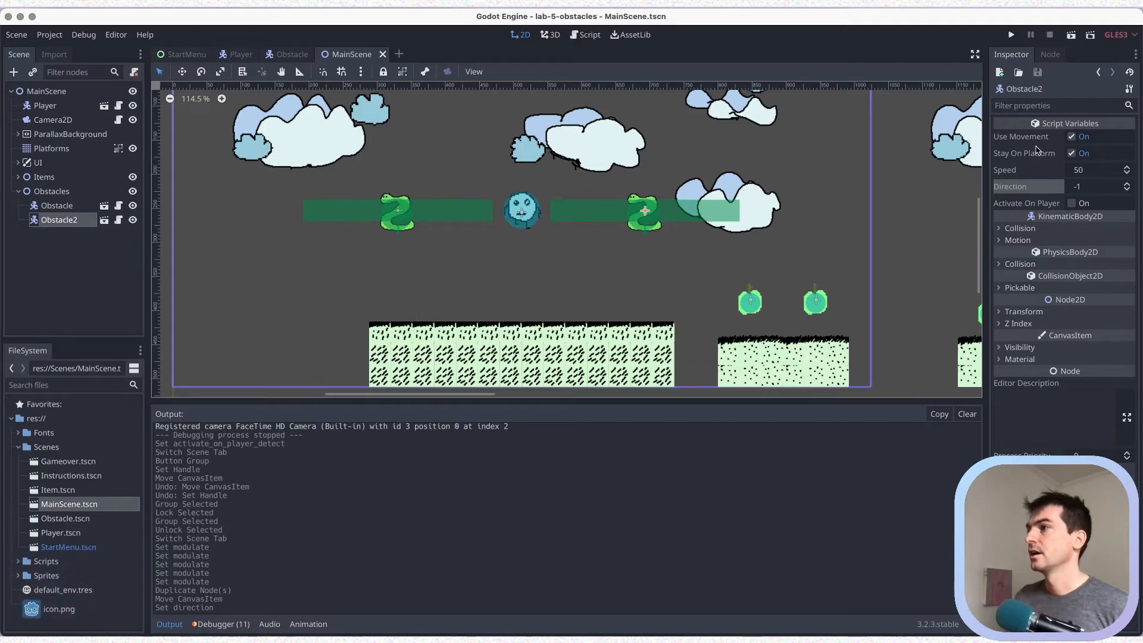
{"action": "key", "text": "super+s"}
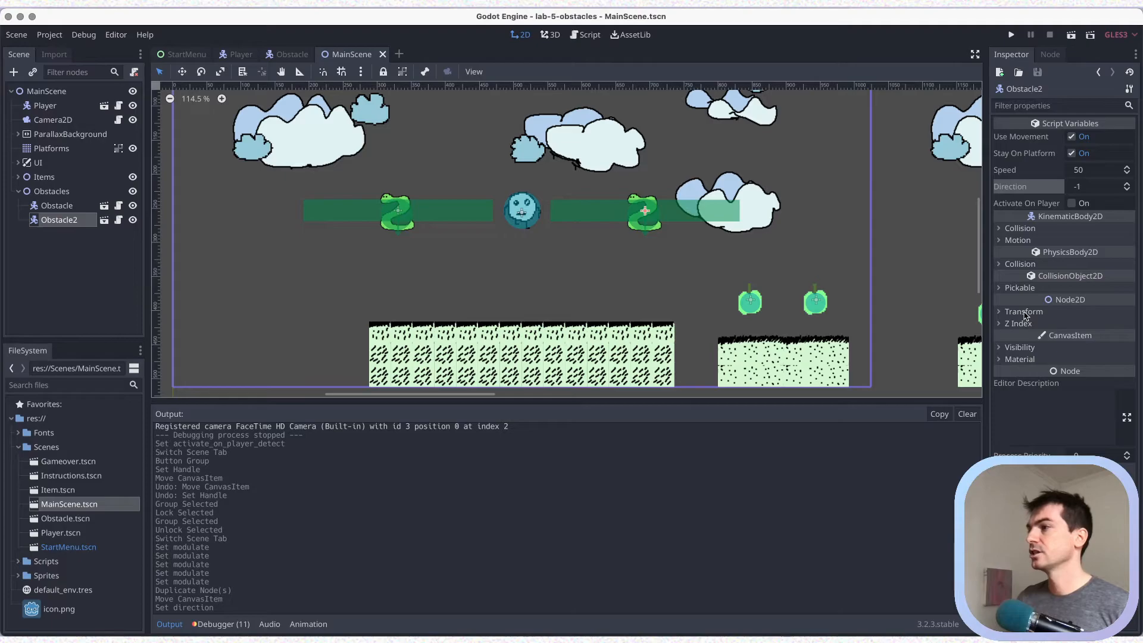
Darken Obstacle2's Modulate colour to a dark green, about RGB 60, 123, 49, and save the scene.
{"action": "left_click", "coordinate": [1020, 349]}
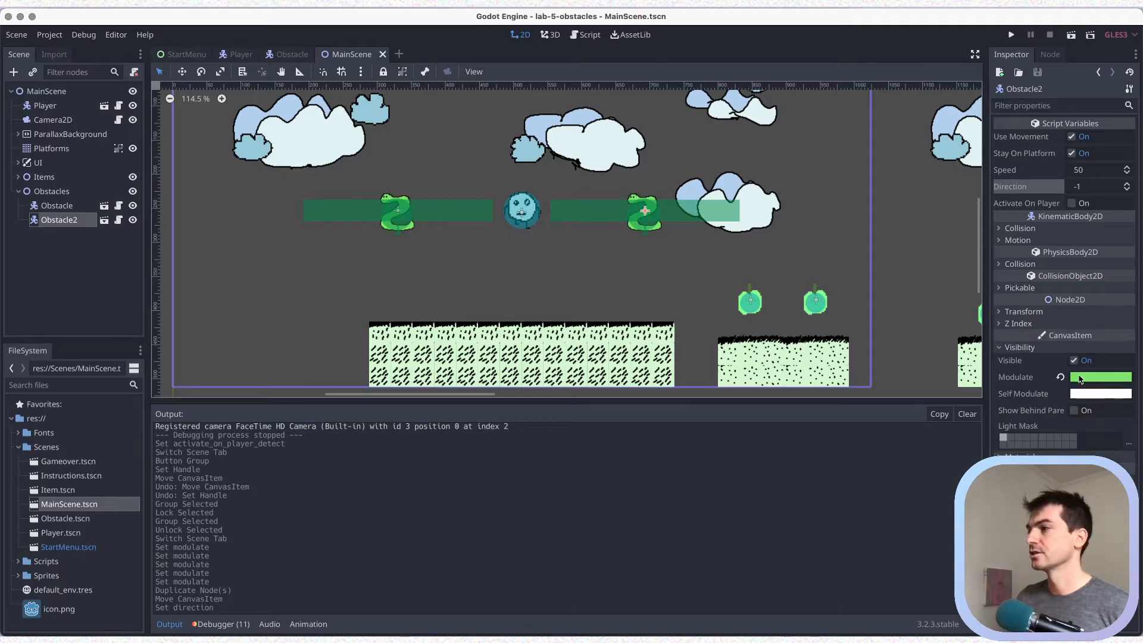
{"action": "left_click", "coordinate": [1080, 379]}
{"action": "left_click_drag", "start_coordinate": [1009, 196], "coordinate": [1006, 212]}
{"action": "key", "text": "super+s"}
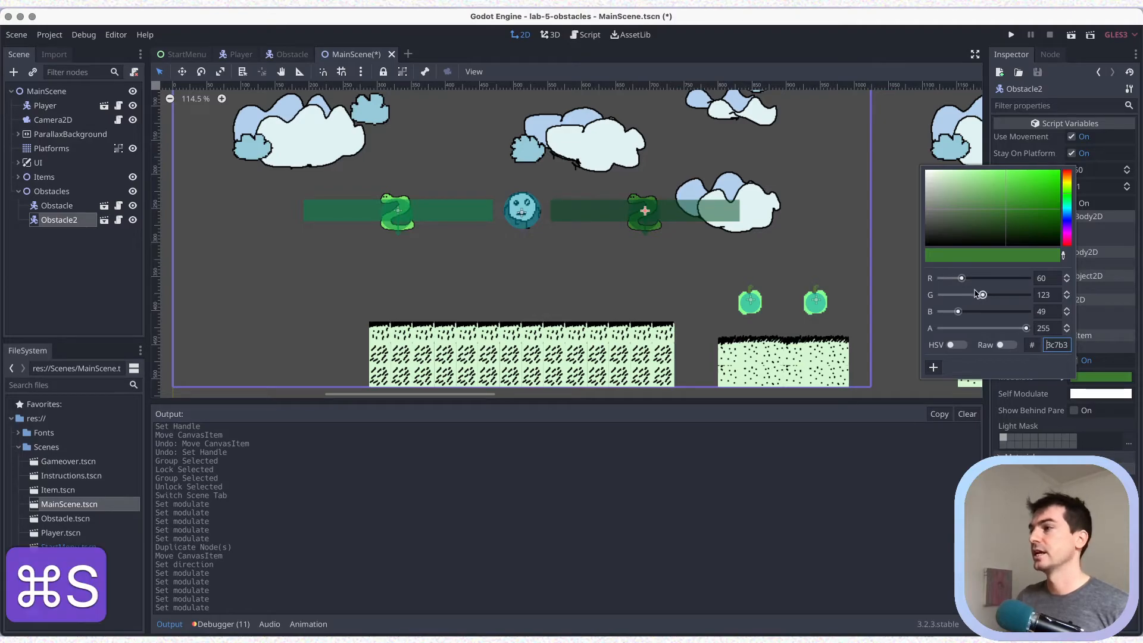
{"action": "left_click", "coordinate": [1000, 393]}
{"action": "key", "text": "super+s"}
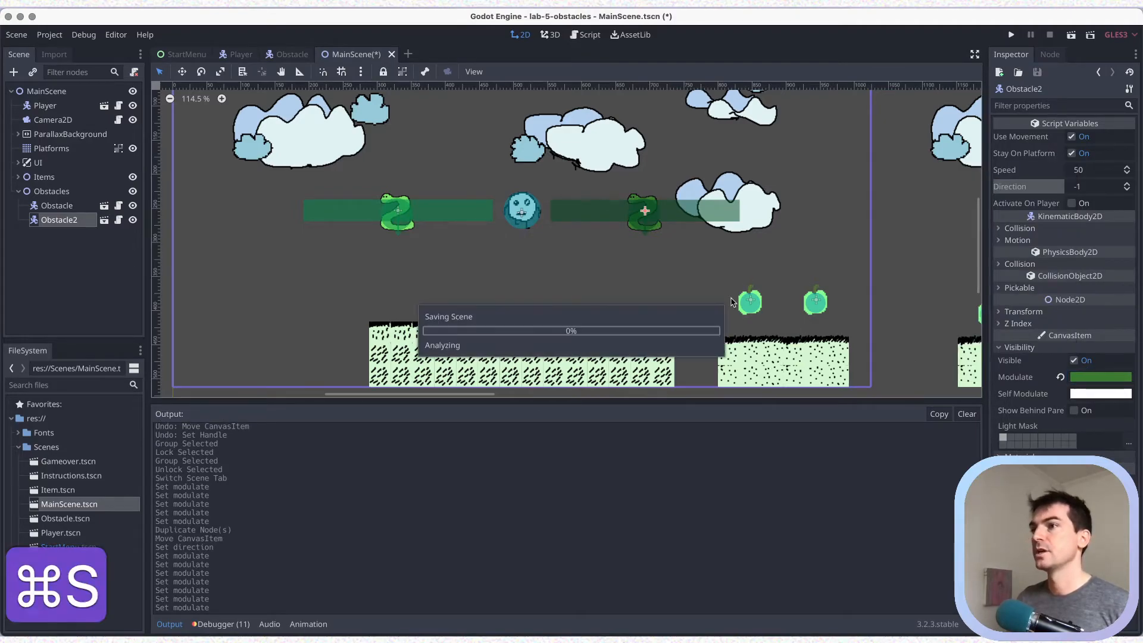
Run MainScene, move and jump the player around both obstacles to check how they interact, hit one, and close the game.
{"action": "left_click", "coordinate": [1073, 36]}
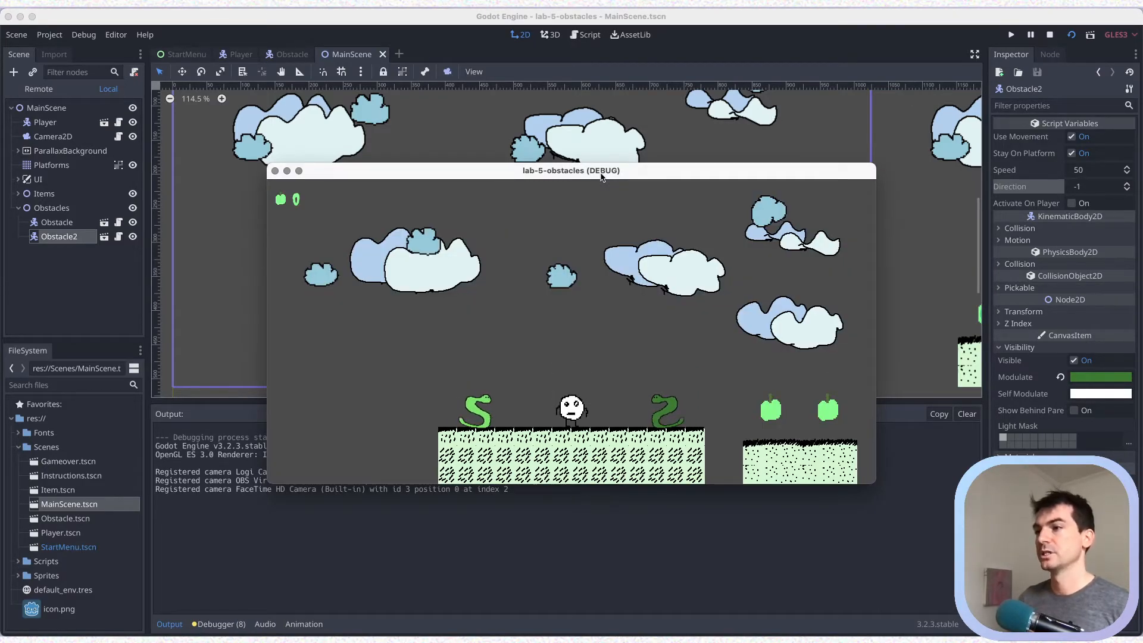
{"action": "key", "text": "Left"}
{"action": "key", "text": "Right"}
{"action": "key", "text": "Right"}
{"action": "key", "text": "space"}
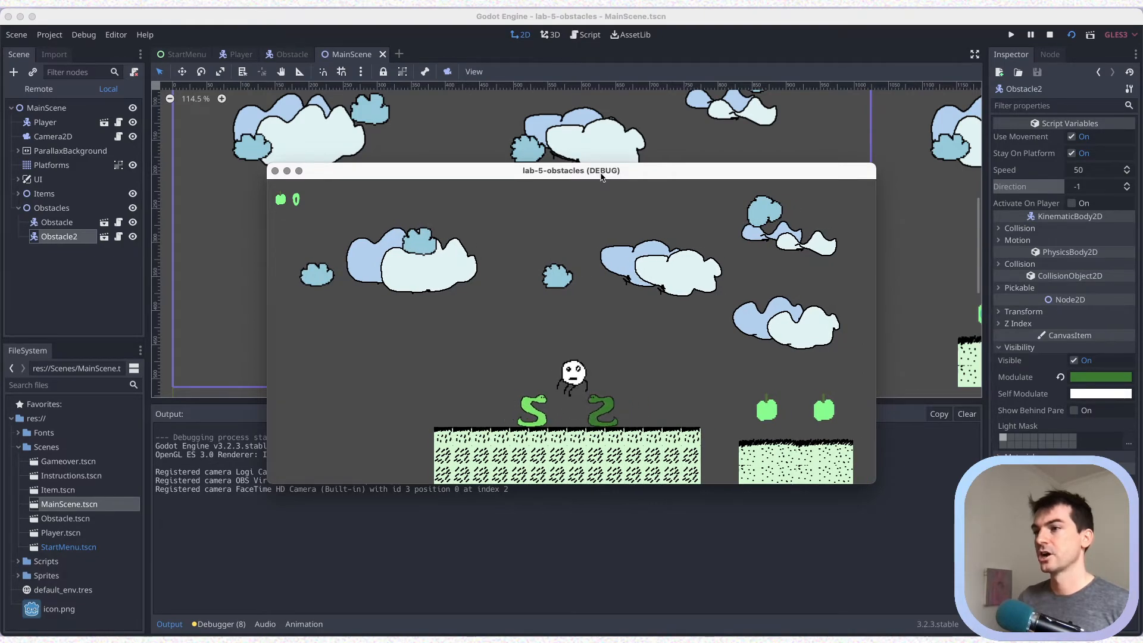
{"action": "key", "text": "Right"}
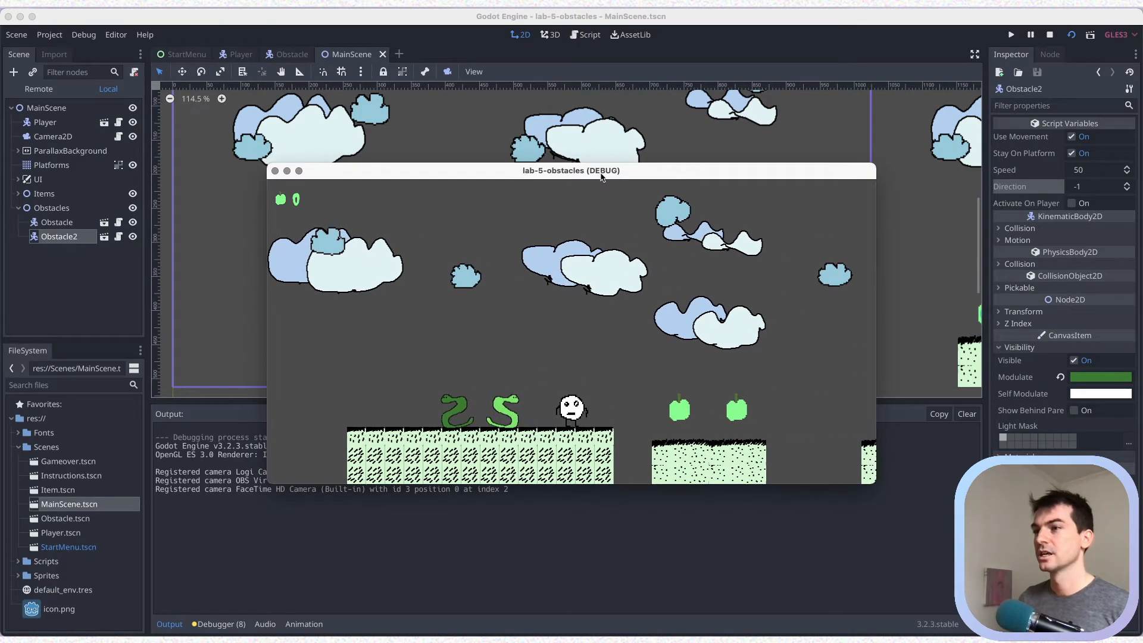
{"action": "key", "text": "Left"}
{"action": "key", "text": "space"}
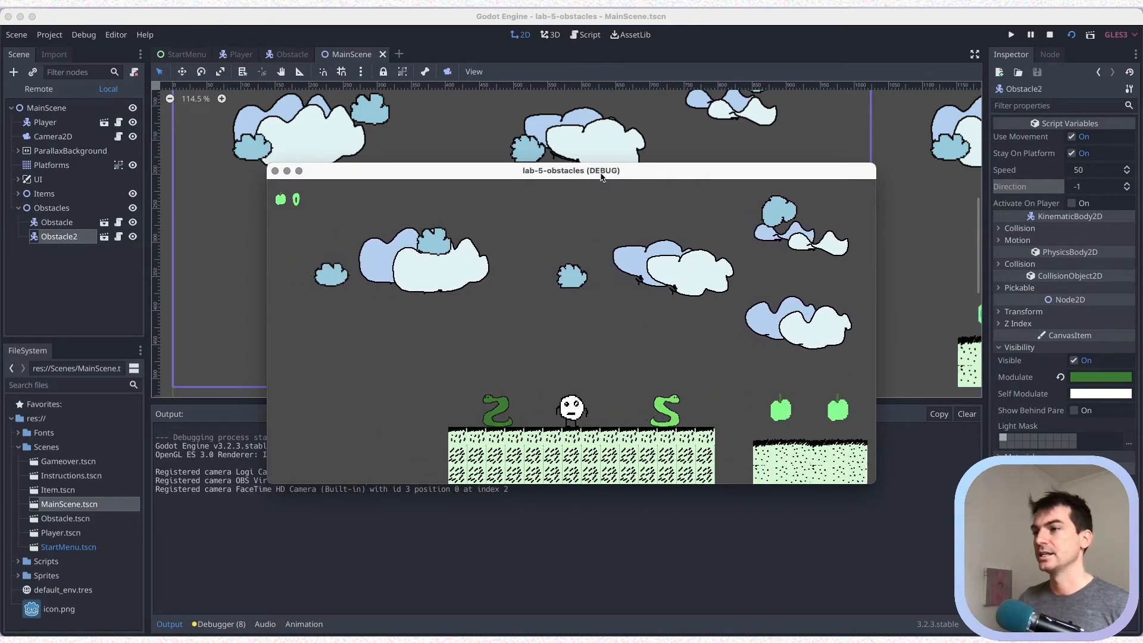
{"action": "key", "text": "Right"}
{"action": "key", "text": "Left"}
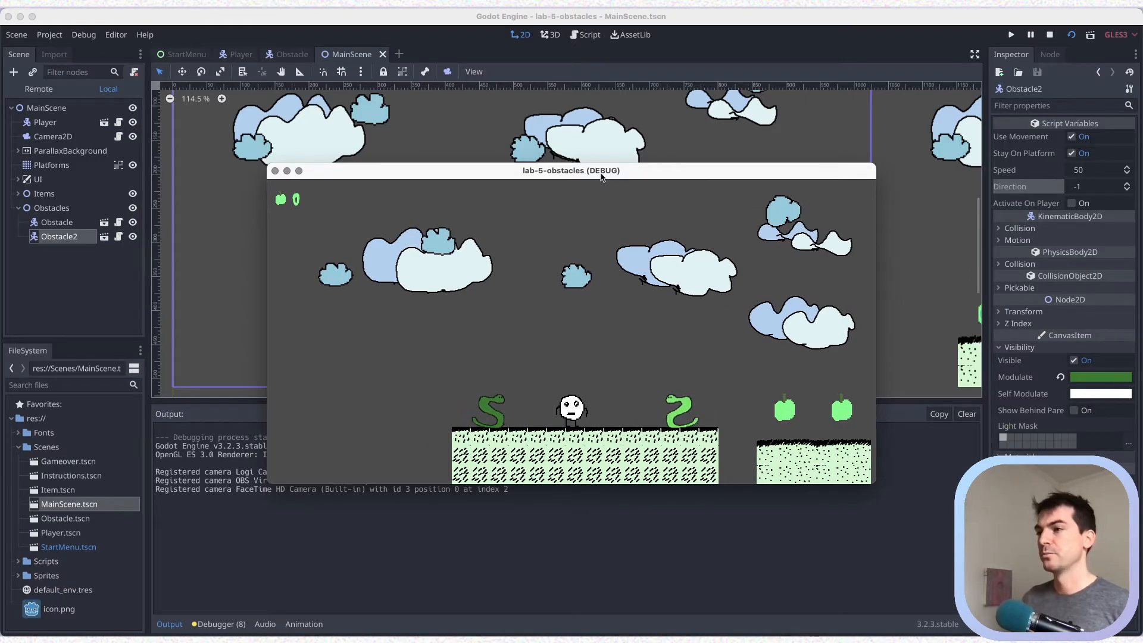
{"action": "key", "text": "Right"}
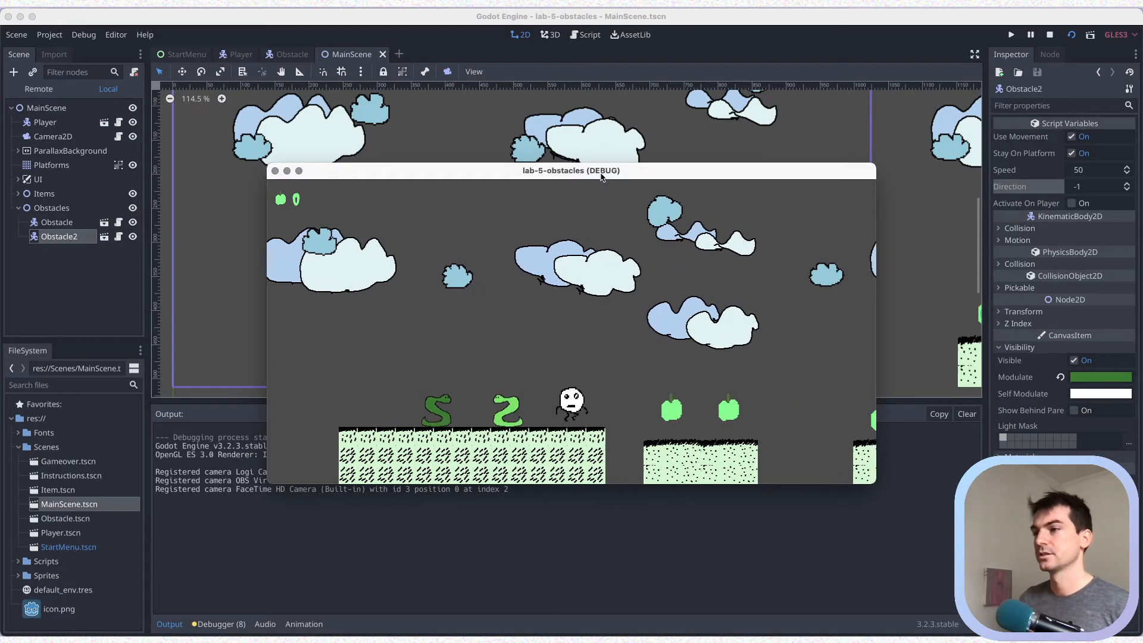
{"action": "key", "text": "Left"}
{"action": "key", "text": "Left"}
{"action": "key", "text": "Right"}
{"action": "key", "text": "Left"}
{"action": "key", "text": "Right"}
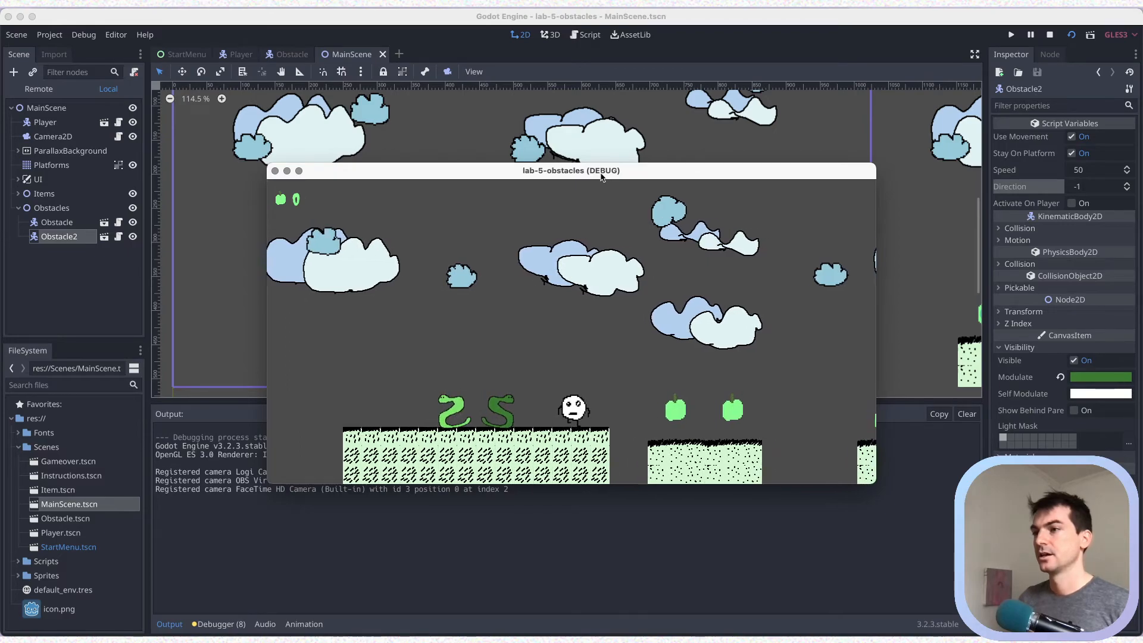
{"action": "key", "text": "Left"}
{"action": "key", "text": "Up"}
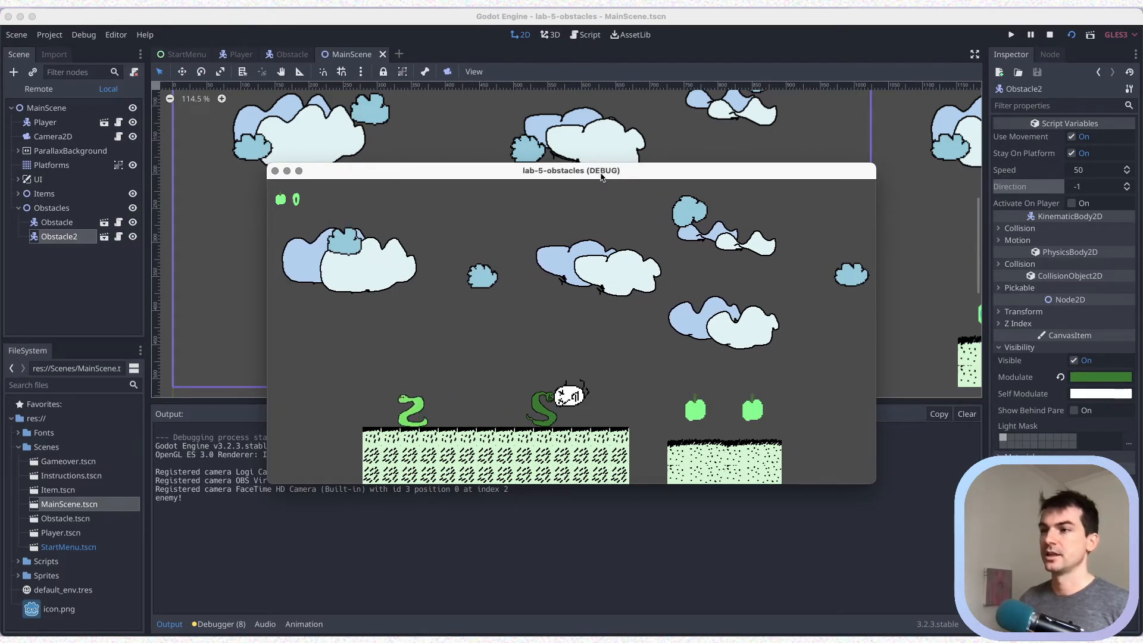
{"action": "left_click", "coordinate": [274, 172]}
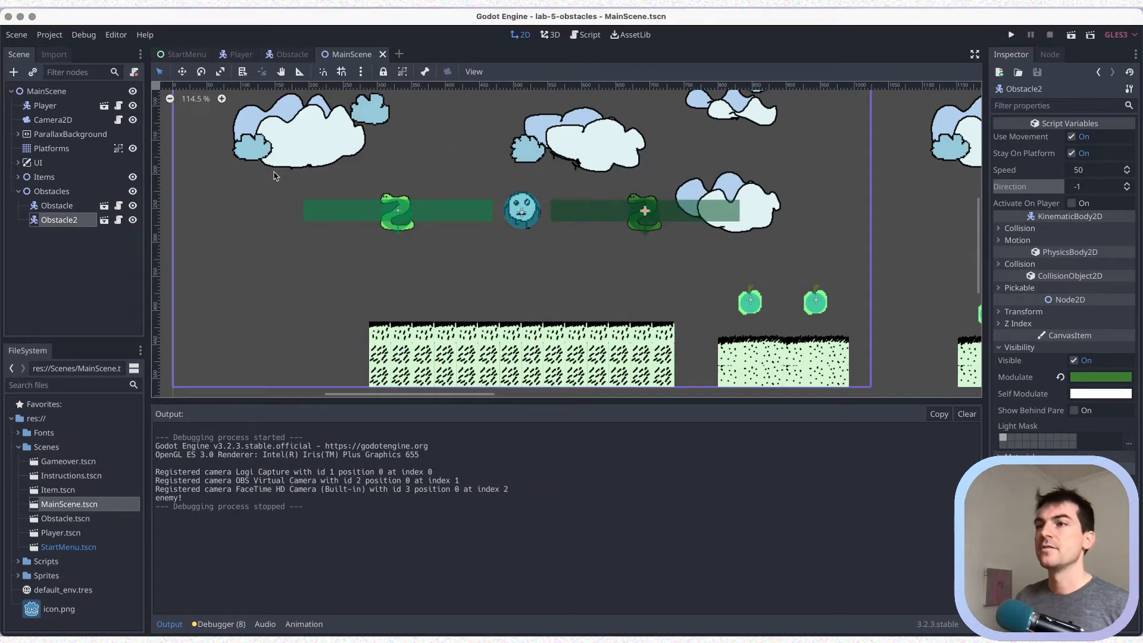
Enable the Enemy layer in Obstacle2's collision mask and save the scene.
{"action": "key", "text": "super+s"}
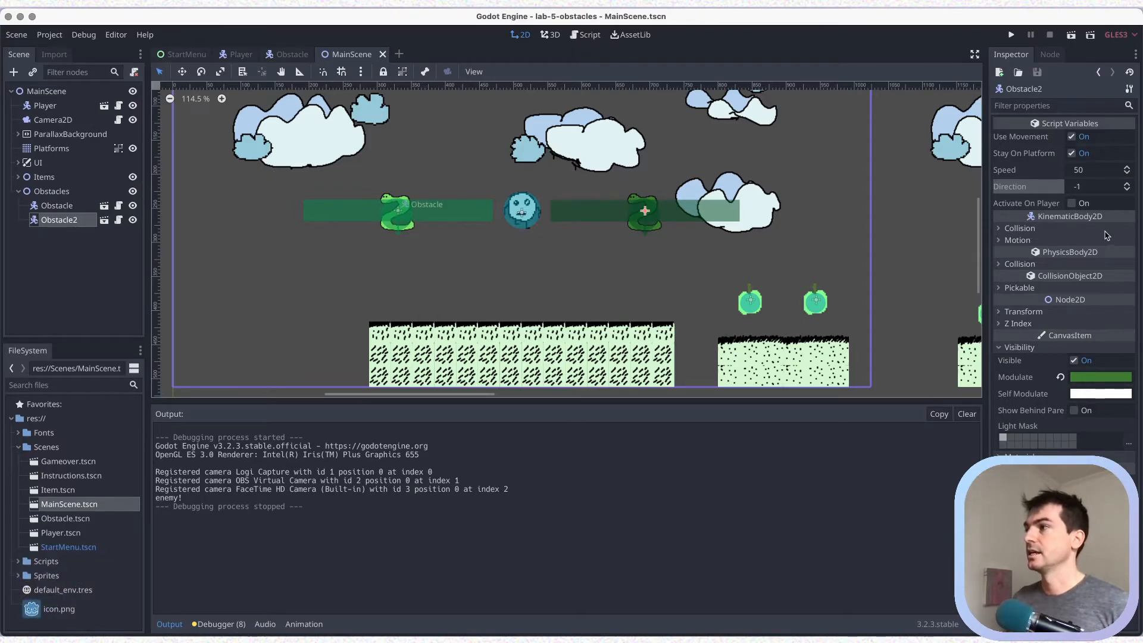
{"action": "left_click", "coordinate": [1021, 229]}
{"action": "left_click", "coordinate": [1021, 229]}
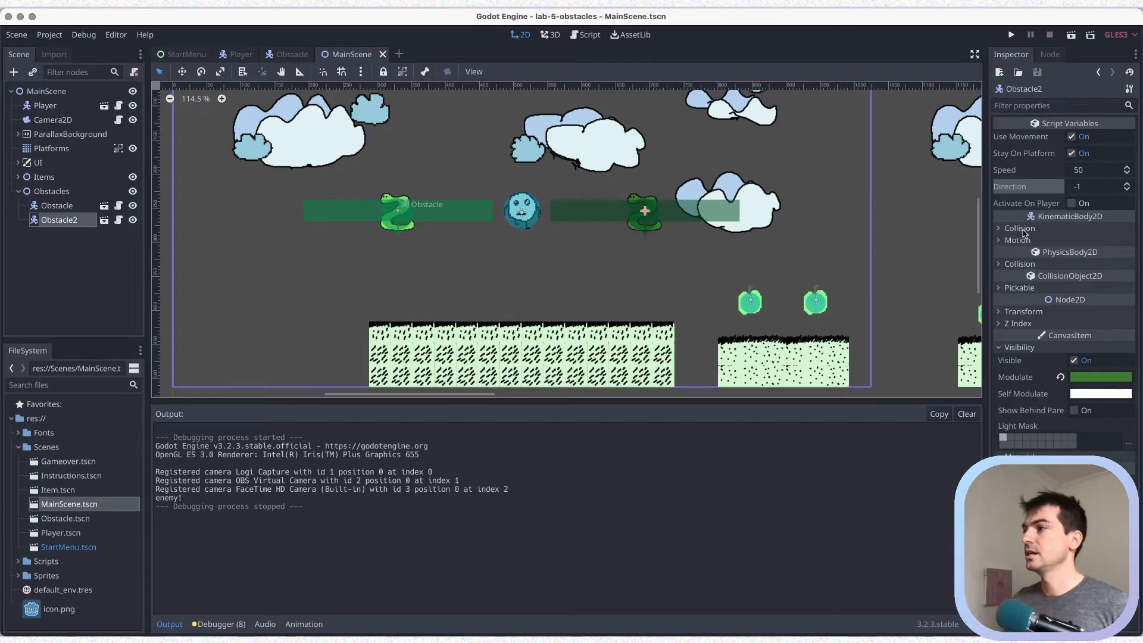
{"action": "left_click", "coordinate": [1018, 264]}
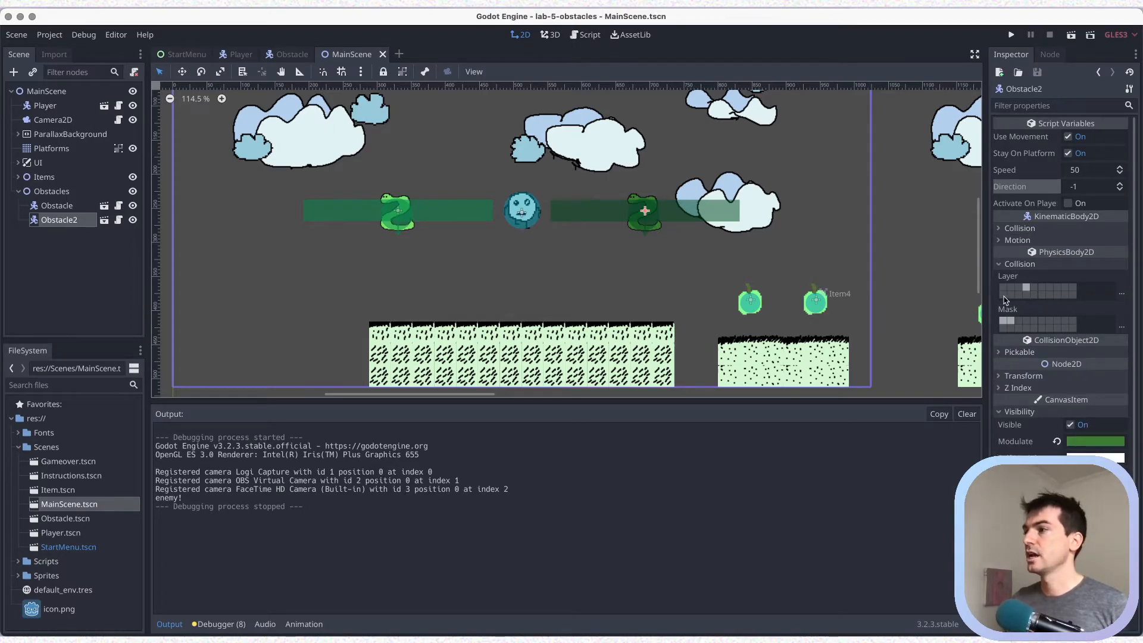
{"action": "left_click", "coordinate": [1121, 325]}
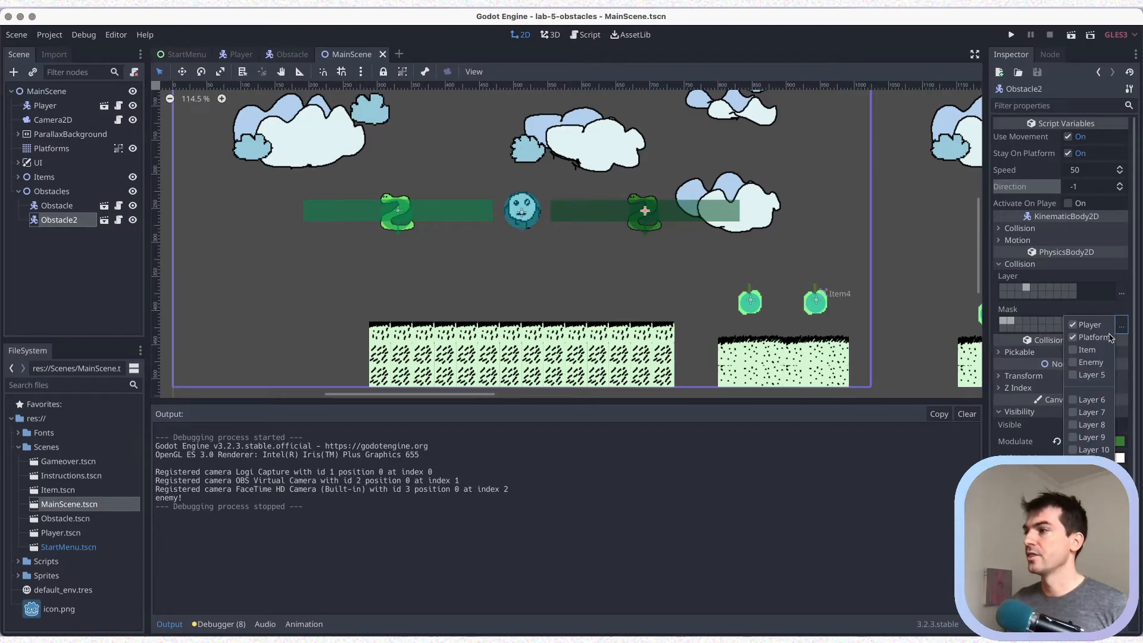
{"action": "left_click", "coordinate": [1080, 363]}
{"action": "left_click", "coordinate": [1122, 325]}
{"action": "left_click", "coordinate": [1122, 325]}
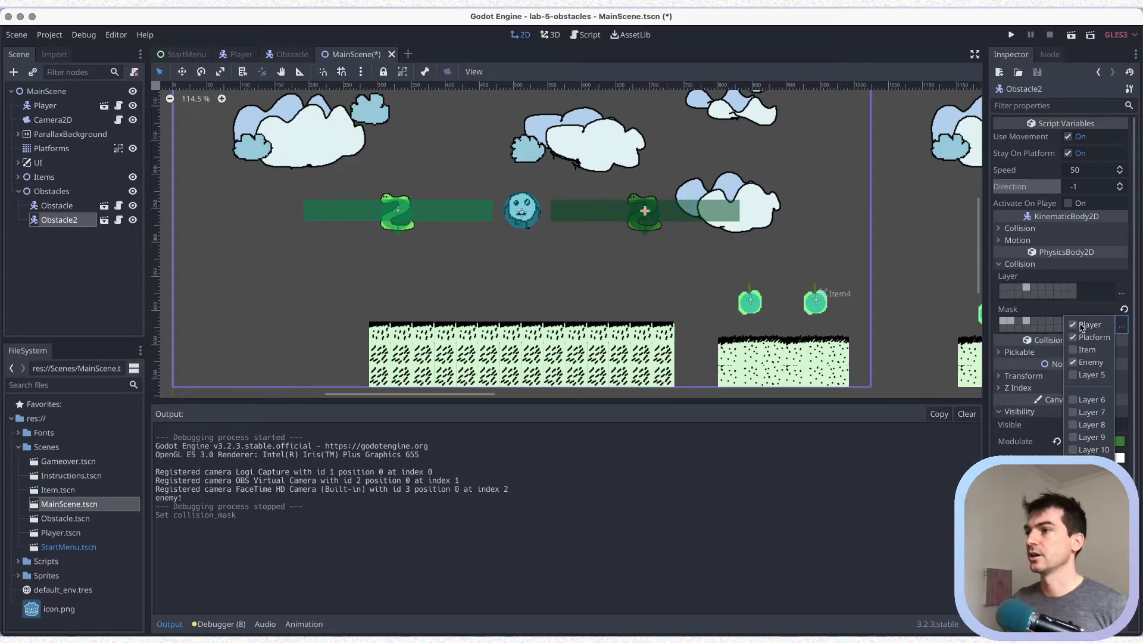
{"action": "key", "text": "super+s"}
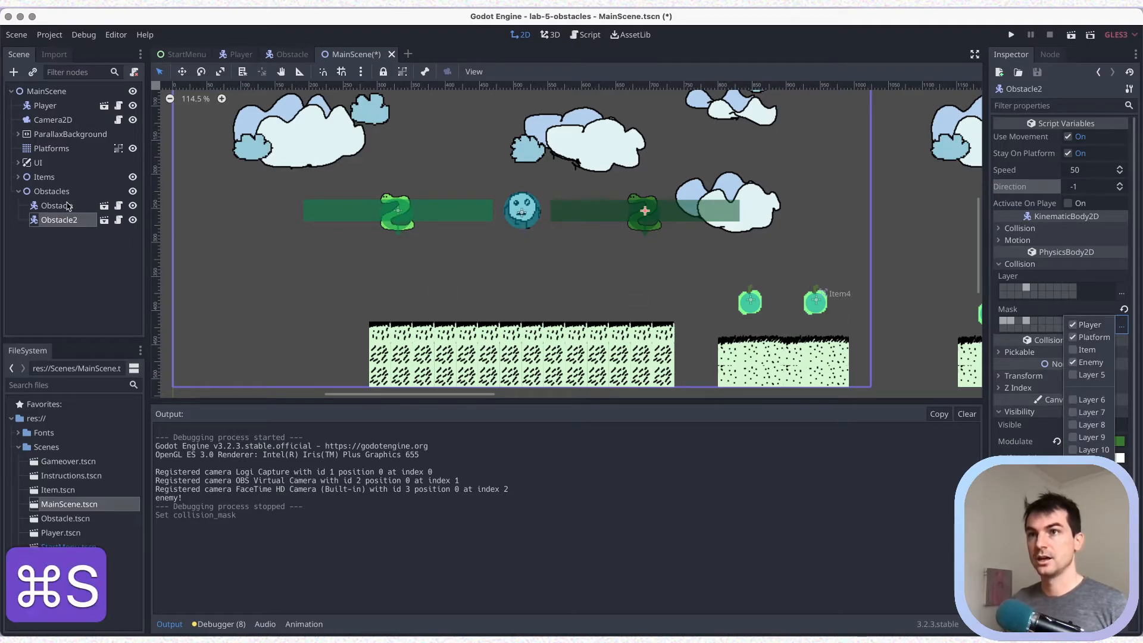
Enable the Enemy layer in the first Obstacle's collision mask as well and save the scene.
{"action": "left_click", "coordinate": [68, 205]}
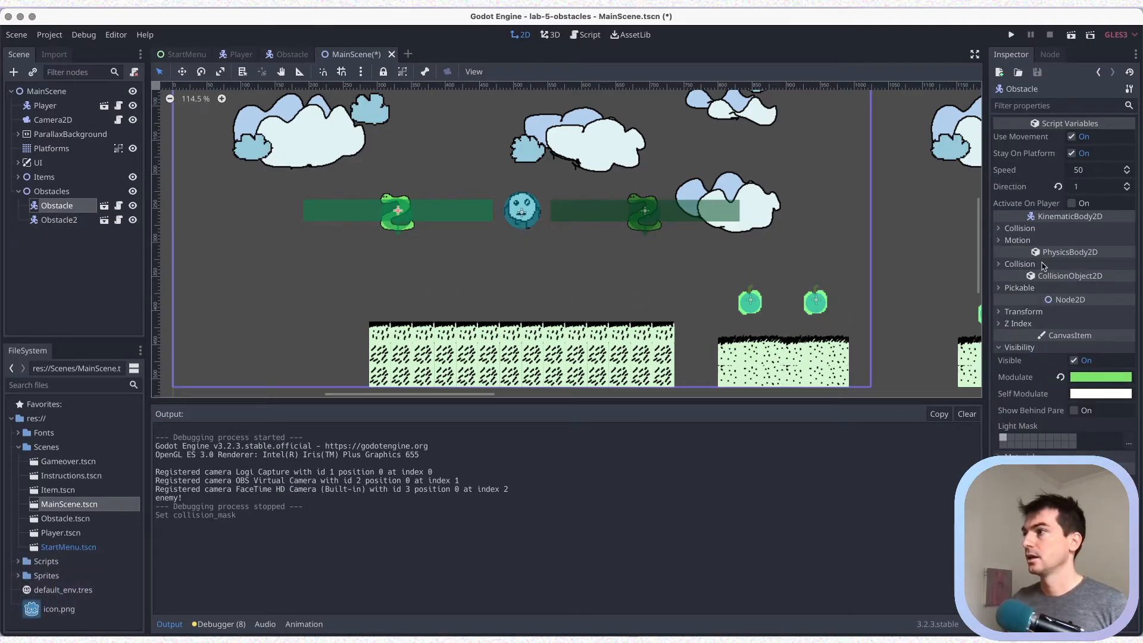
{"action": "left_click", "coordinate": [1021, 264]}
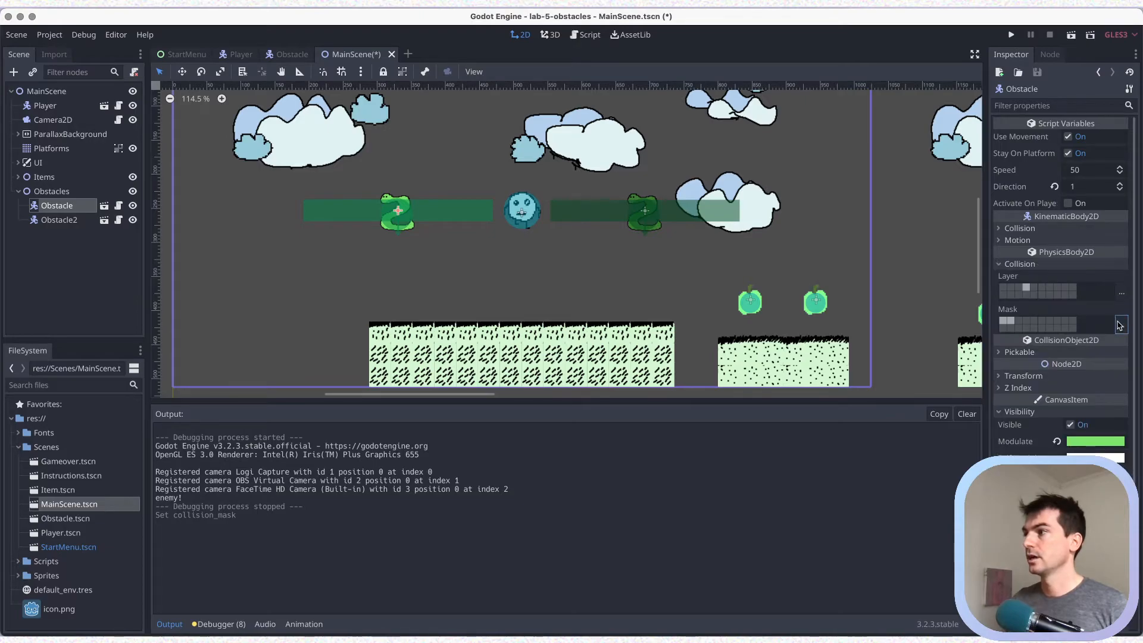
{"action": "left_click", "coordinate": [1121, 322]}
{"action": "left_click", "coordinate": [1090, 362]}
{"action": "key", "text": "super+s"}
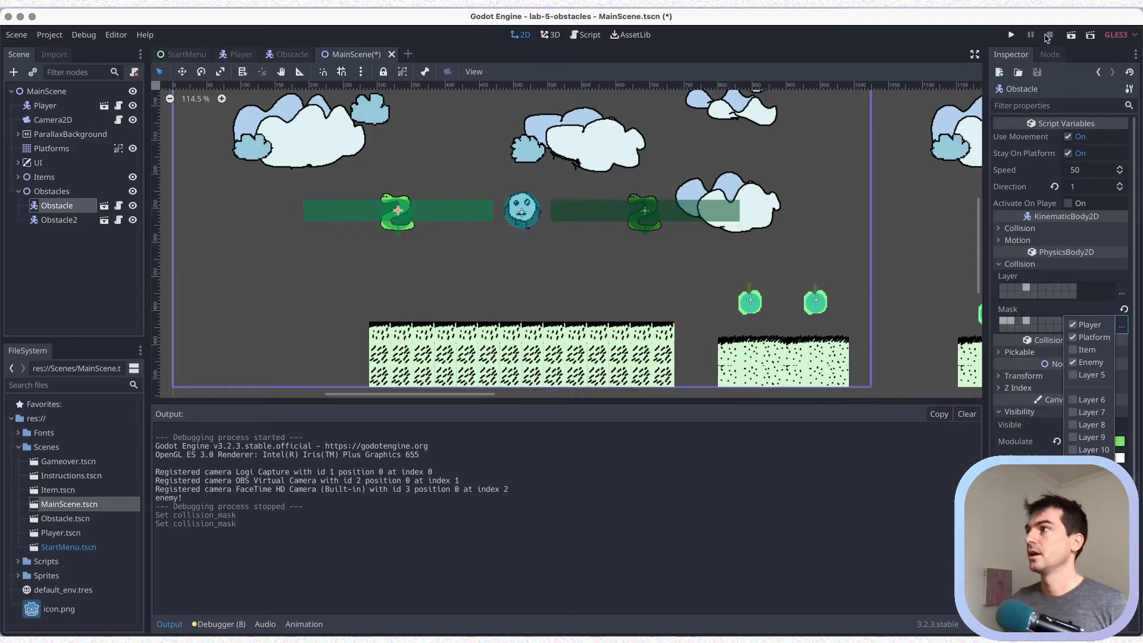
Run MainScene to check how the obstacles collide with each other, and close the game.
{"action": "left_click", "coordinate": [1070, 36]}
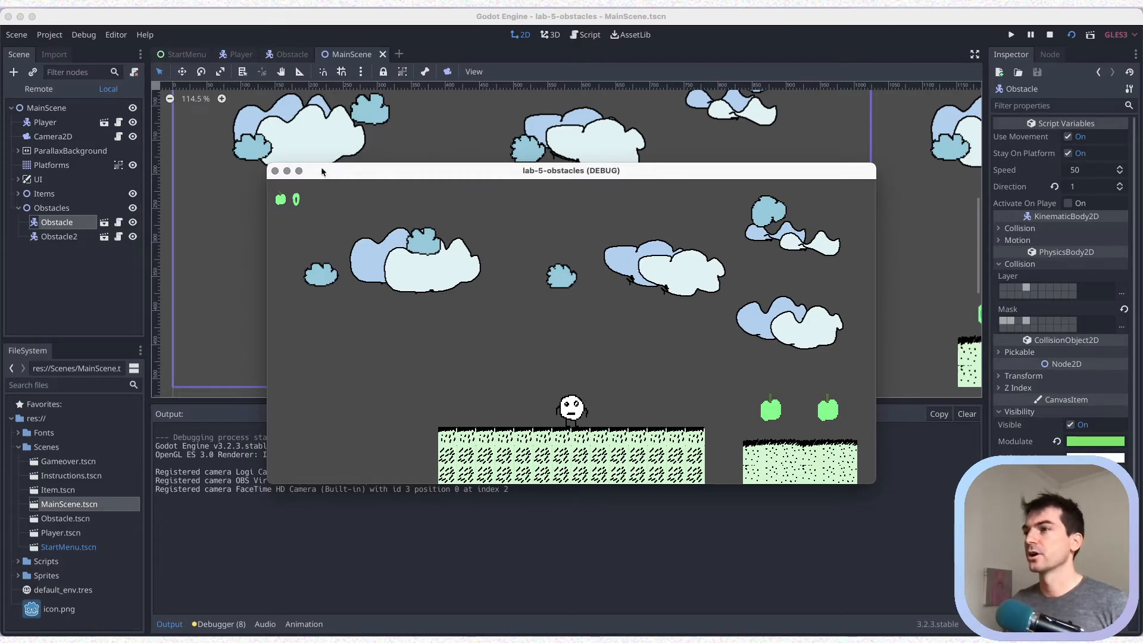
{"action": "left_click", "coordinate": [275, 171]}
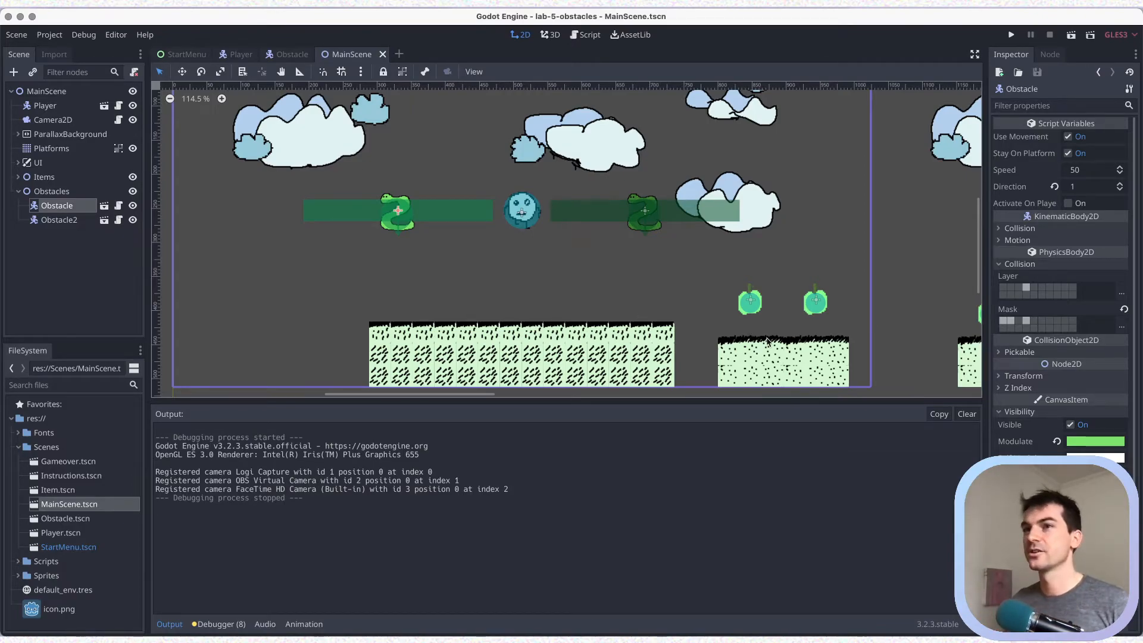
Disable the Enemy layer in the collision masks of both Obstacle and Obstacle2, and save the scene.
{"action": "left_click", "coordinate": [1026, 323]}
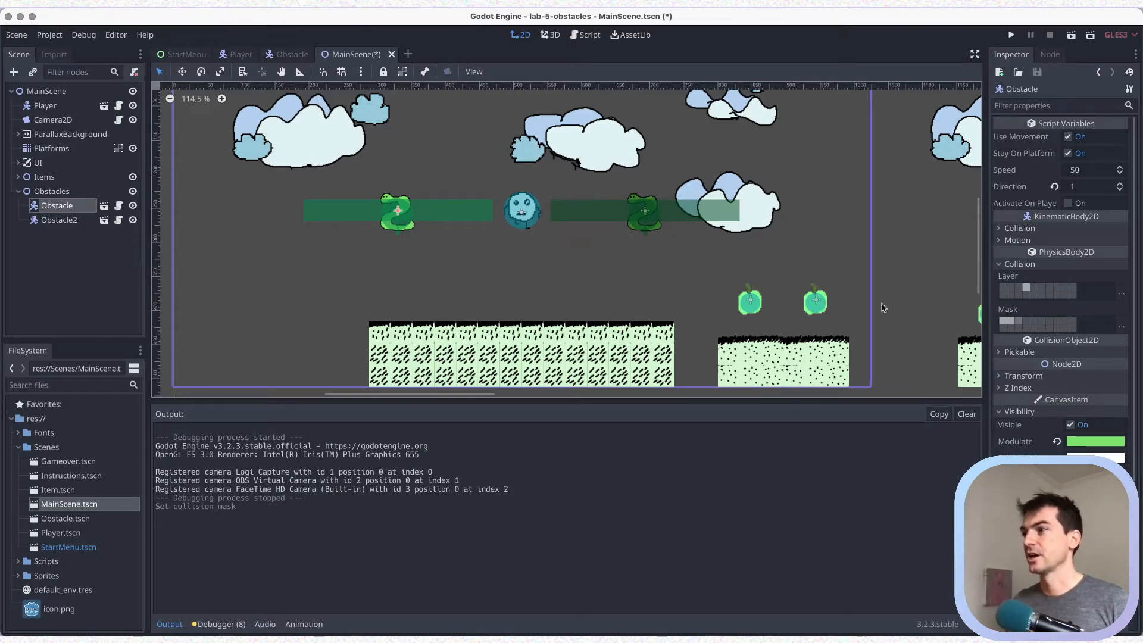
{"action": "left_click", "coordinate": [65, 220]}
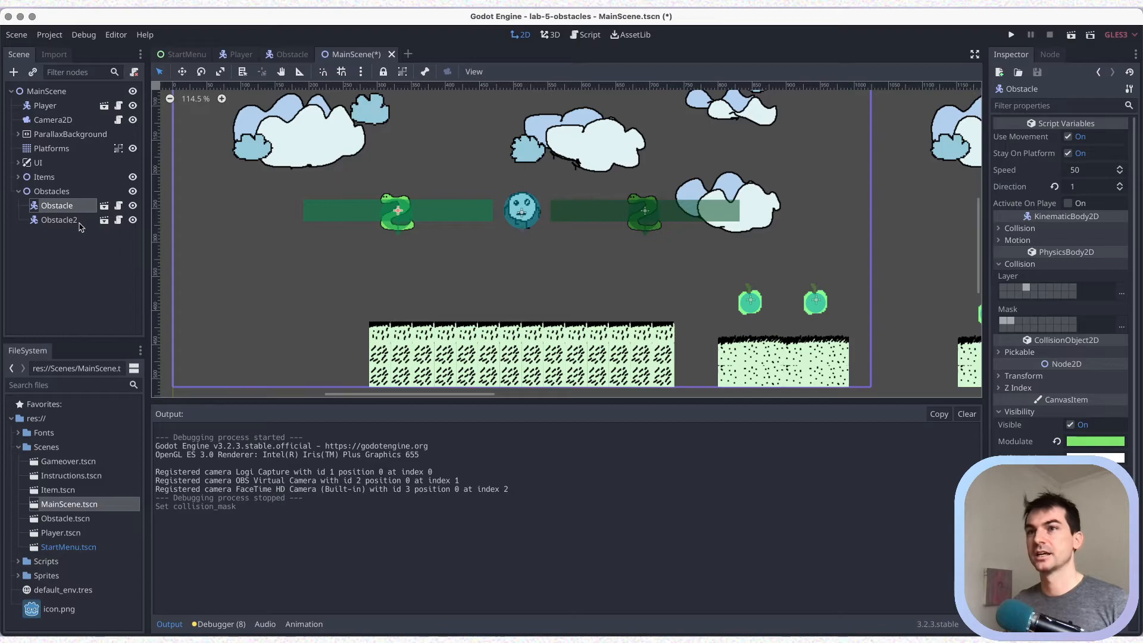
{"action": "left_click", "coordinate": [1026, 323]}
{"action": "key", "text": "super+s"}
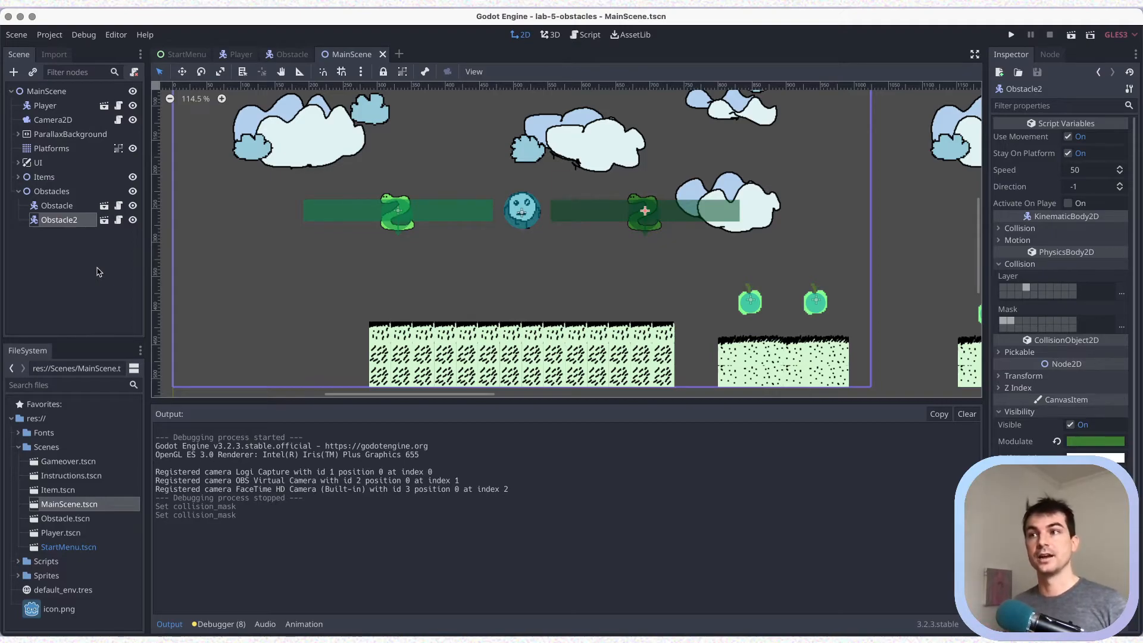
In the Obstacle scene, hide PlayerDetect and its CollisionShape2D, collapse the node, and save the scene.
{"action": "left_click", "coordinate": [288, 54]}
{"action": "key", "text": "super+s"}
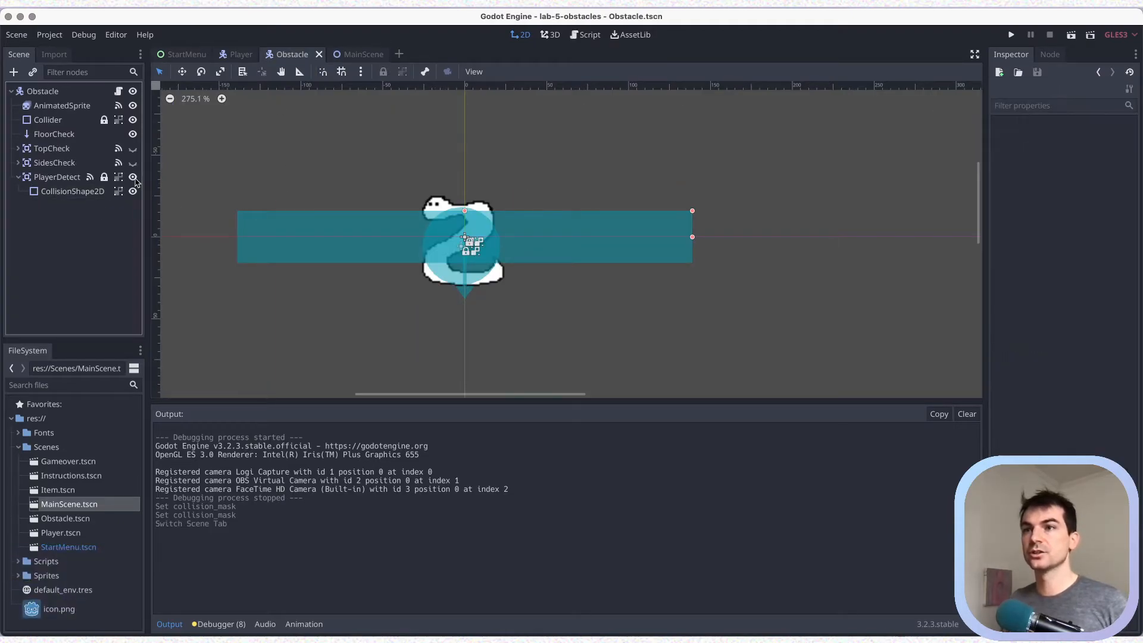
{"action": "left_click", "coordinate": [133, 191]}
{"action": "left_click", "coordinate": [133, 177]}
{"action": "left_click", "coordinate": [18, 177]}
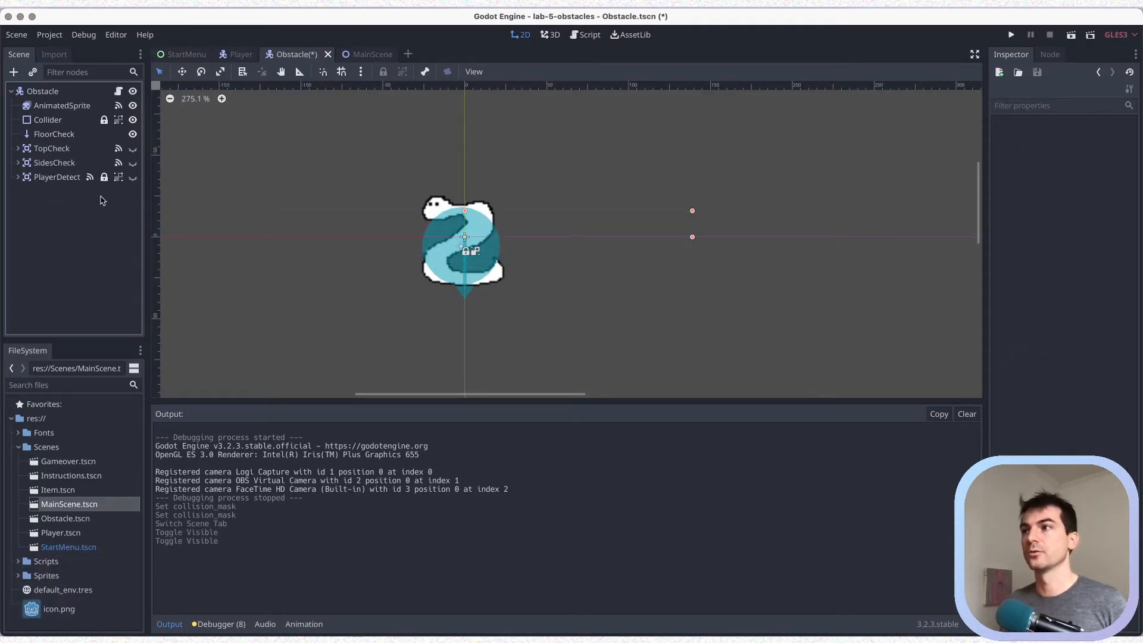
{"action": "key", "text": "super+s"}
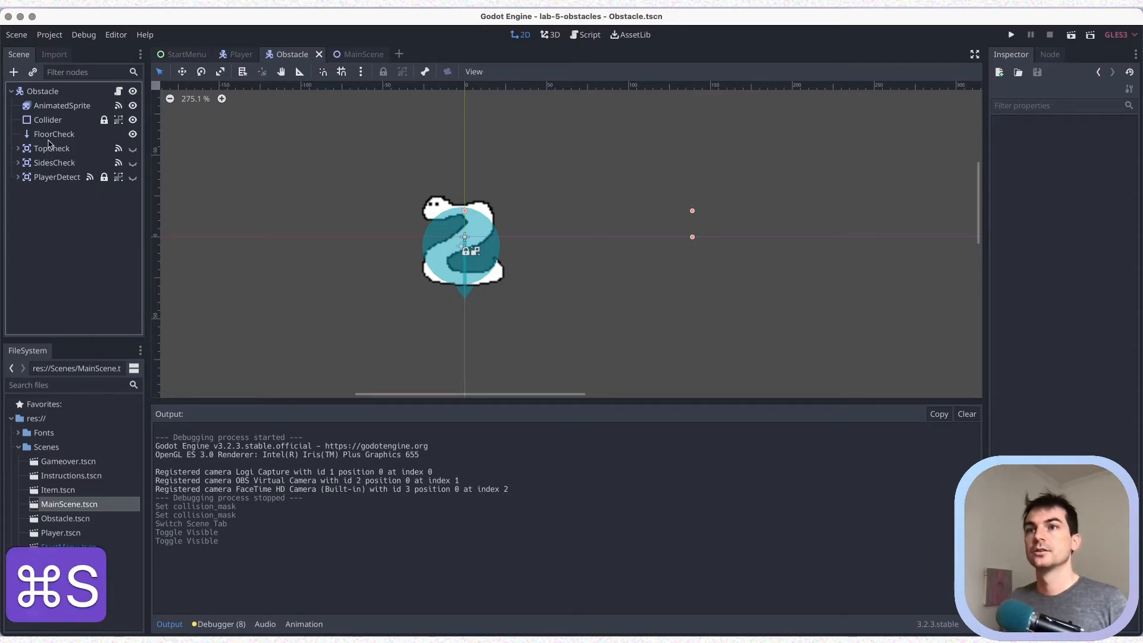
Examine FloorCheck's properties and TopCheck's collision layer and mask assignments by layer name.
{"action": "left_click", "coordinate": [55, 134]}
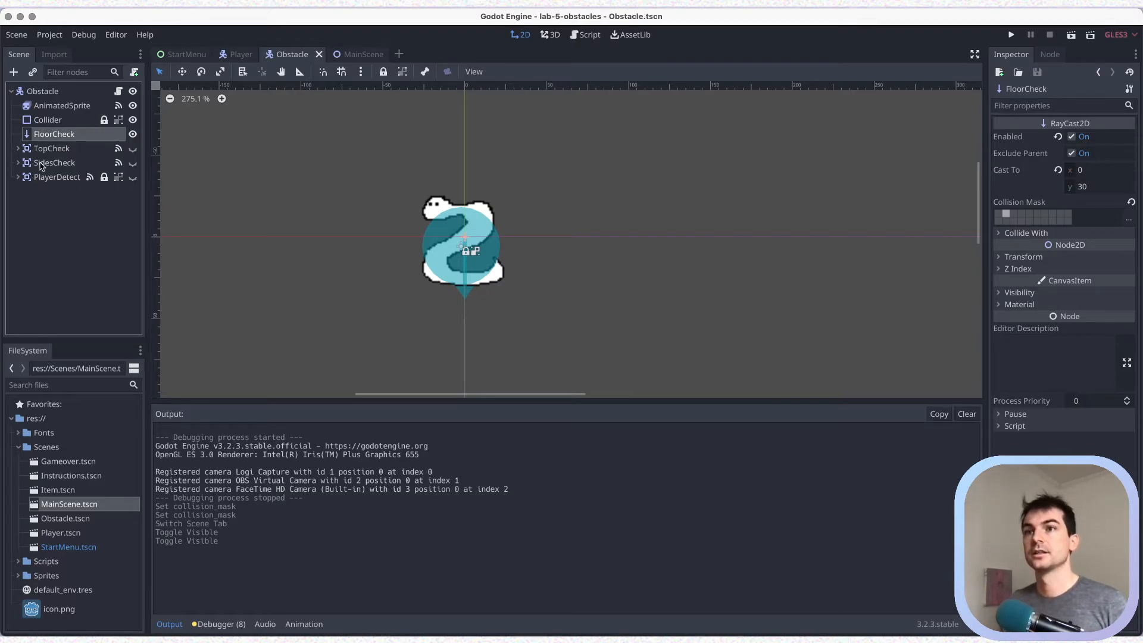
{"action": "left_click", "coordinate": [49, 150]}
{"action": "left_click", "coordinate": [18, 148]}
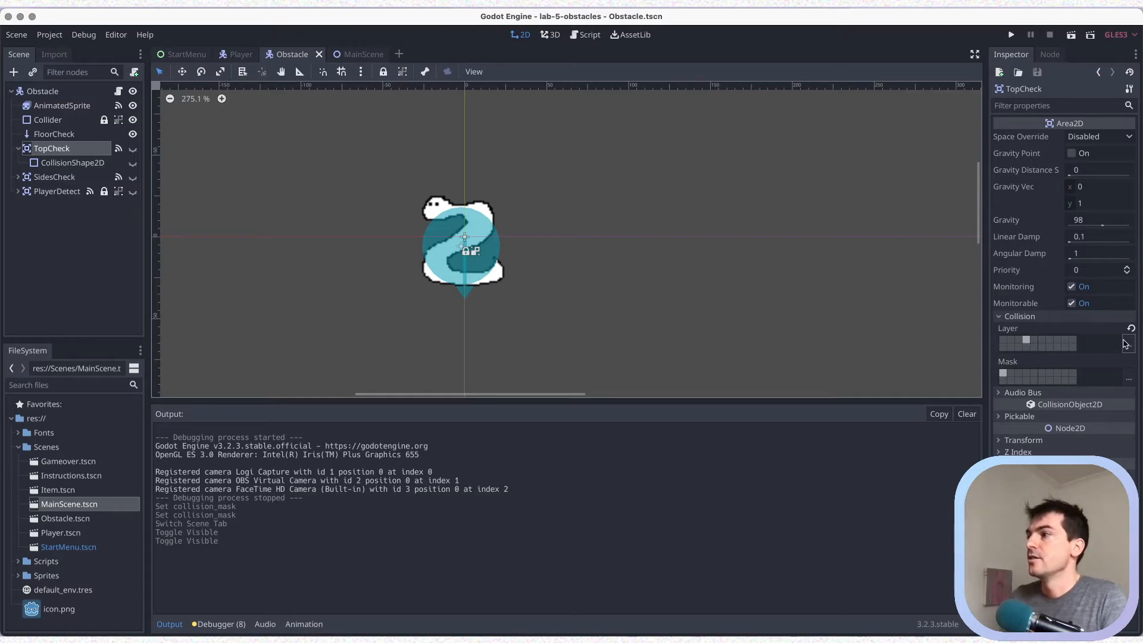
{"action": "left_click", "coordinate": [1133, 347]}
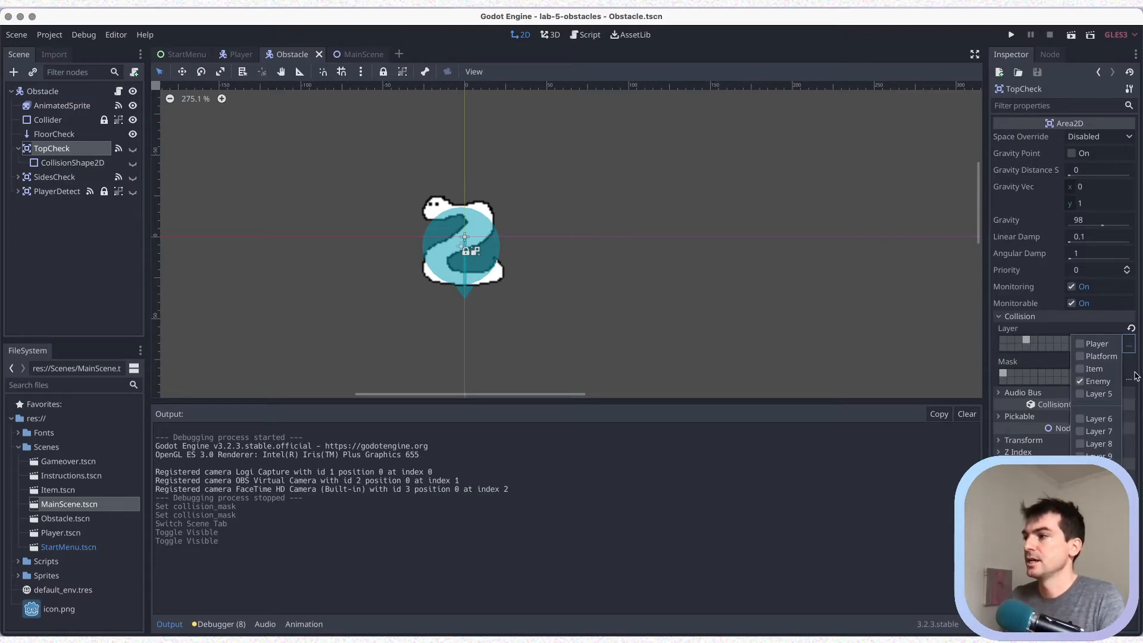
{"action": "left_click", "coordinate": [1135, 377]}
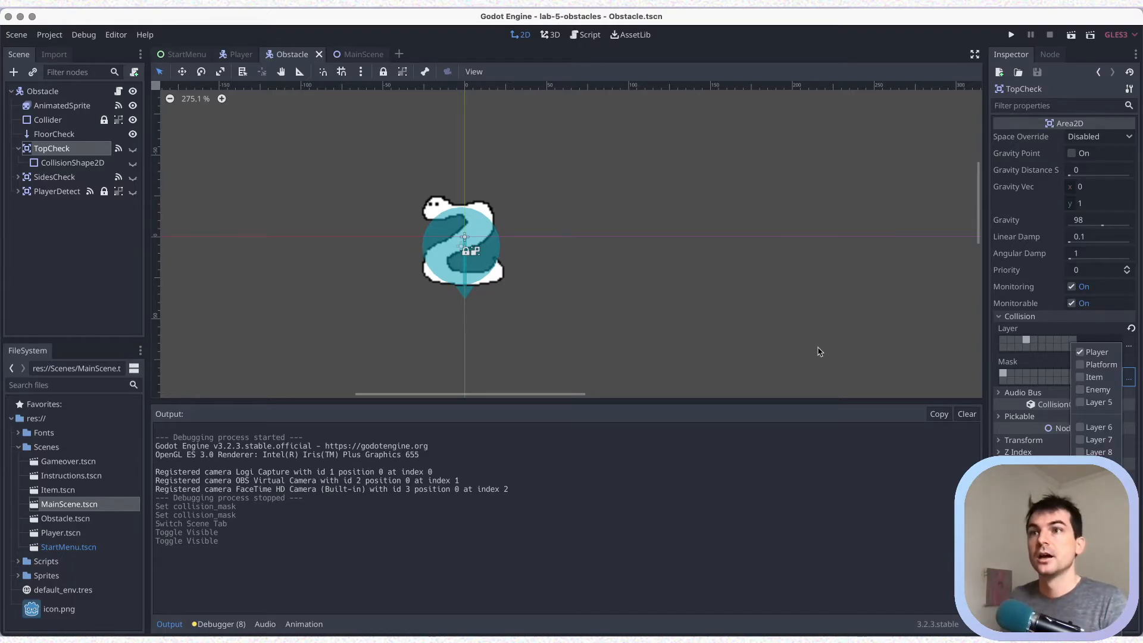
Make TopCheck and its CollisionShape2D visible, save the Obstacle scene, and return to MainScene.
{"action": "left_click", "coordinate": [133, 149]}
{"action": "left_click", "coordinate": [133, 163]}
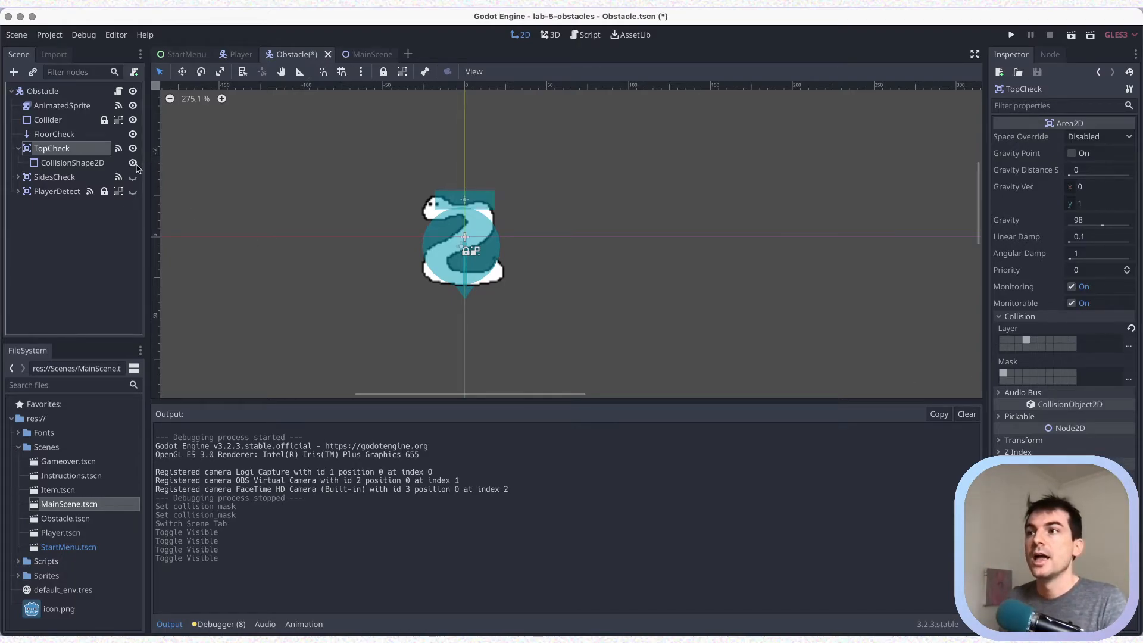
{"action": "key", "text": "super+s"}
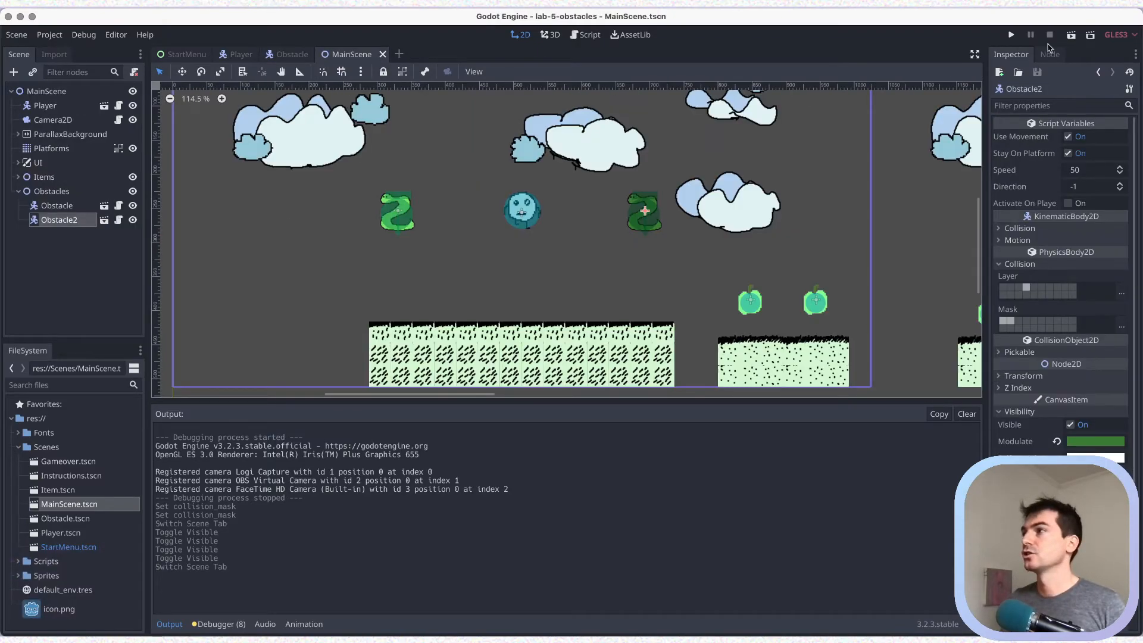
Run MainScene, jump the player onto the obstacles in both directions to test the top check, and close the game.
{"action": "left_click", "coordinate": [1071, 37]}
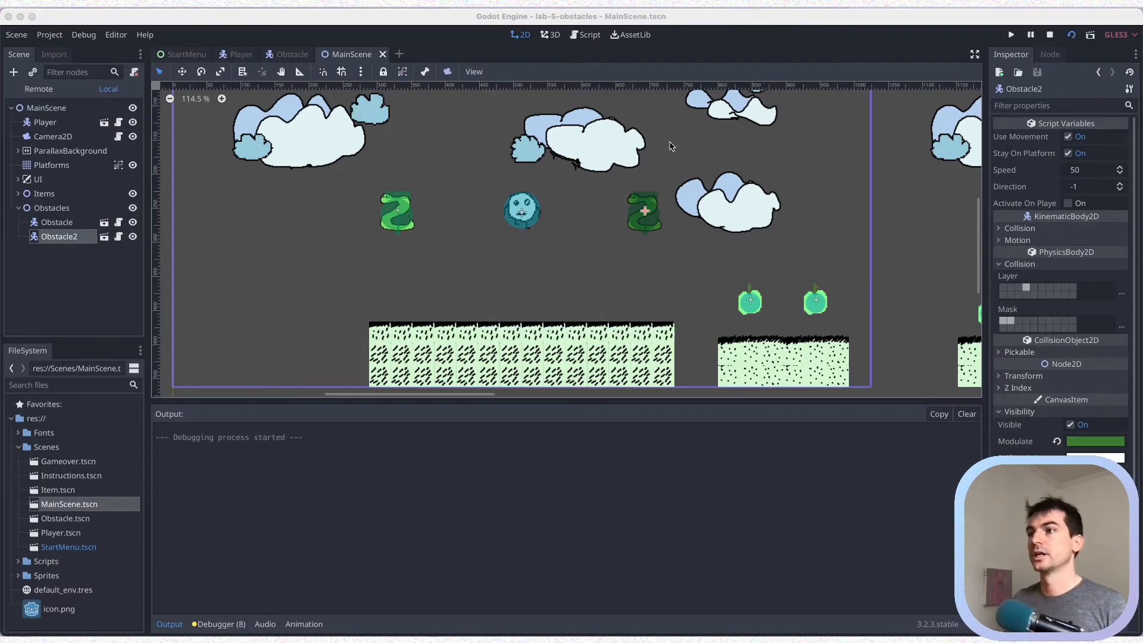
{"action": "key", "text": "Right"}
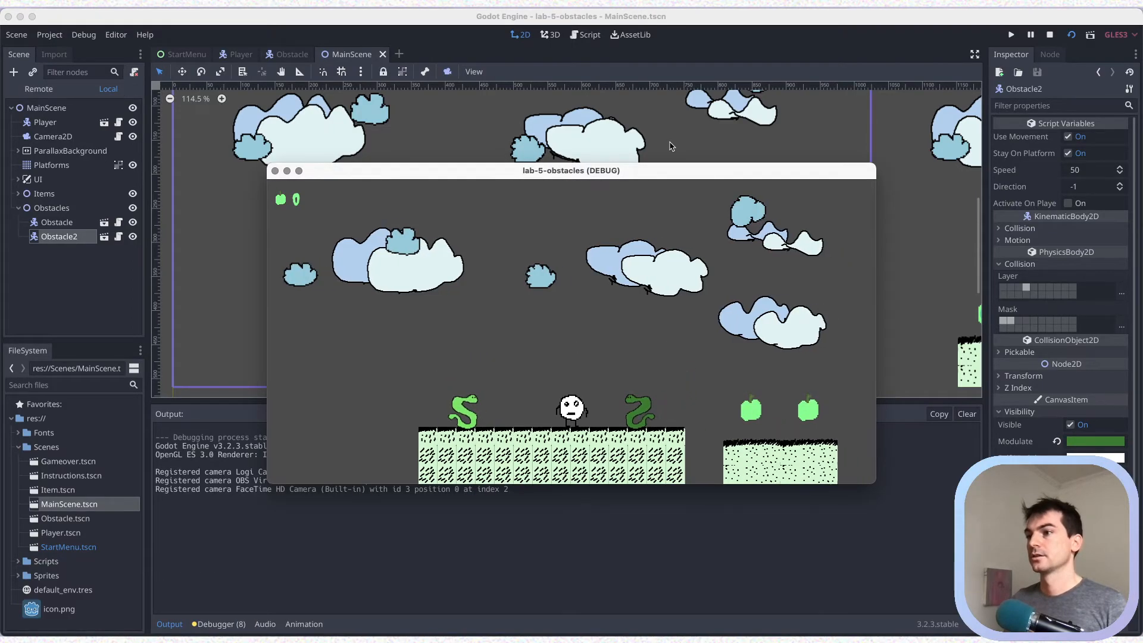
{"action": "key", "text": "space"}
{"action": "key", "text": "Right"}
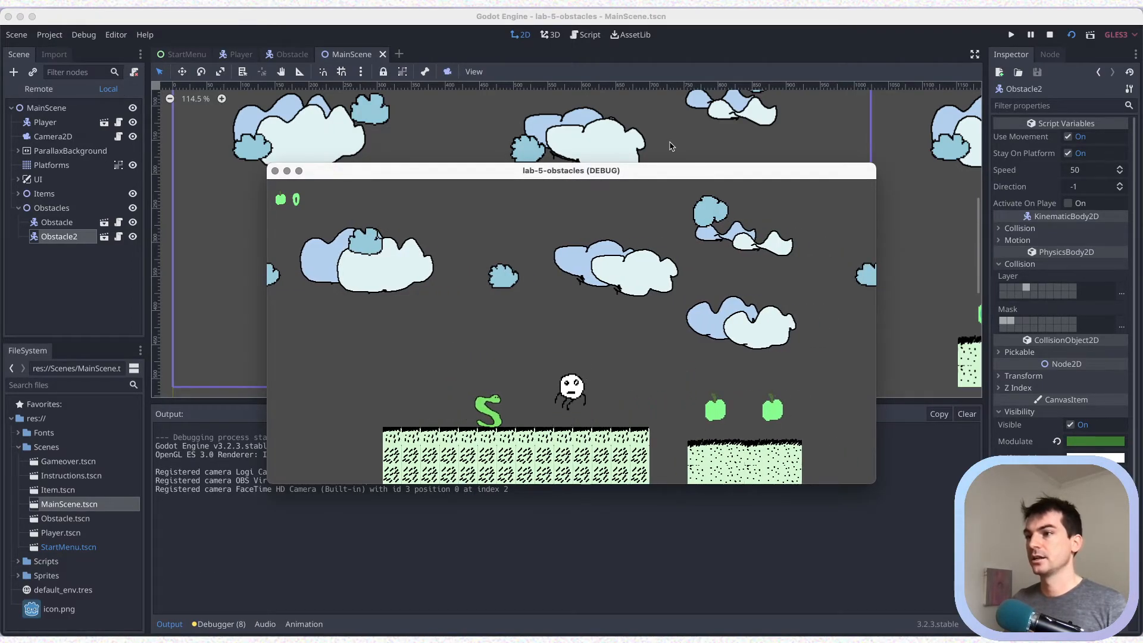
{"action": "key", "text": "Right"}
{"action": "key", "text": "Left"}
{"action": "key", "text": "space"}
{"action": "key", "text": "Left"}
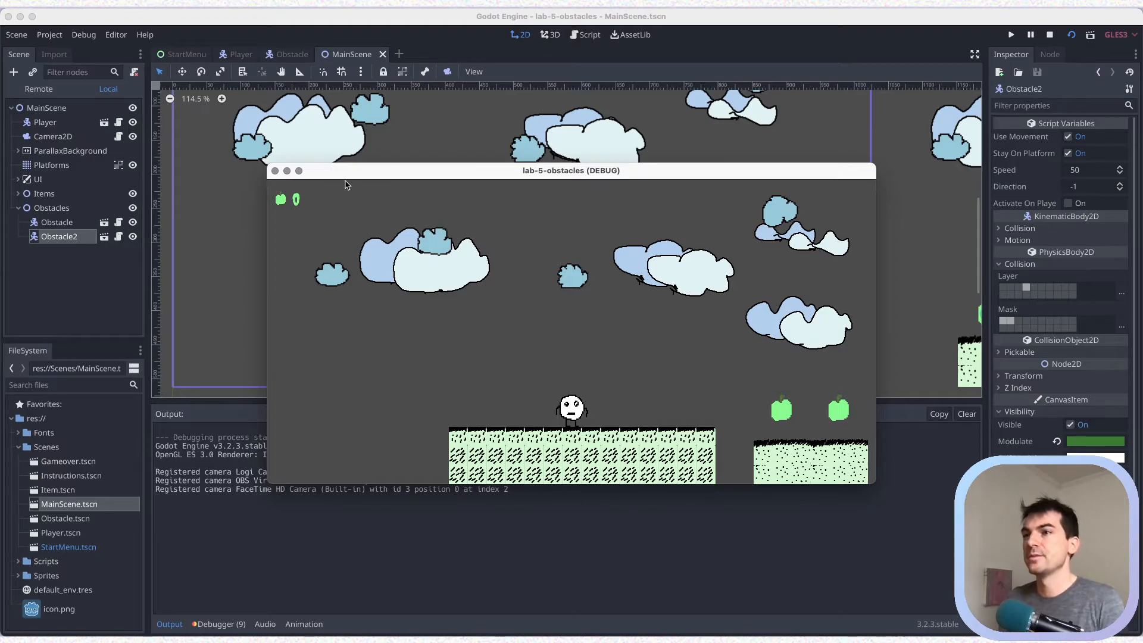
{"action": "left_click", "coordinate": [274, 170]}
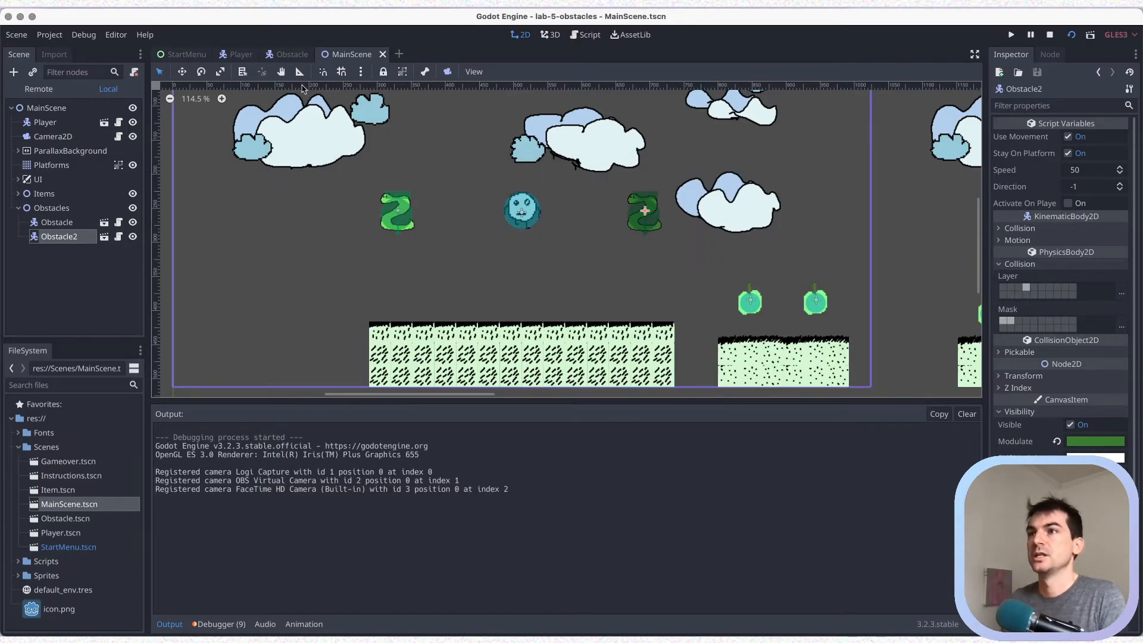
In the Obstacle scene, move TopCheck's collision shape over the snake's head to about (-3.8, -23.9) and widen it slightly.
{"action": "left_click", "coordinate": [292, 54]}
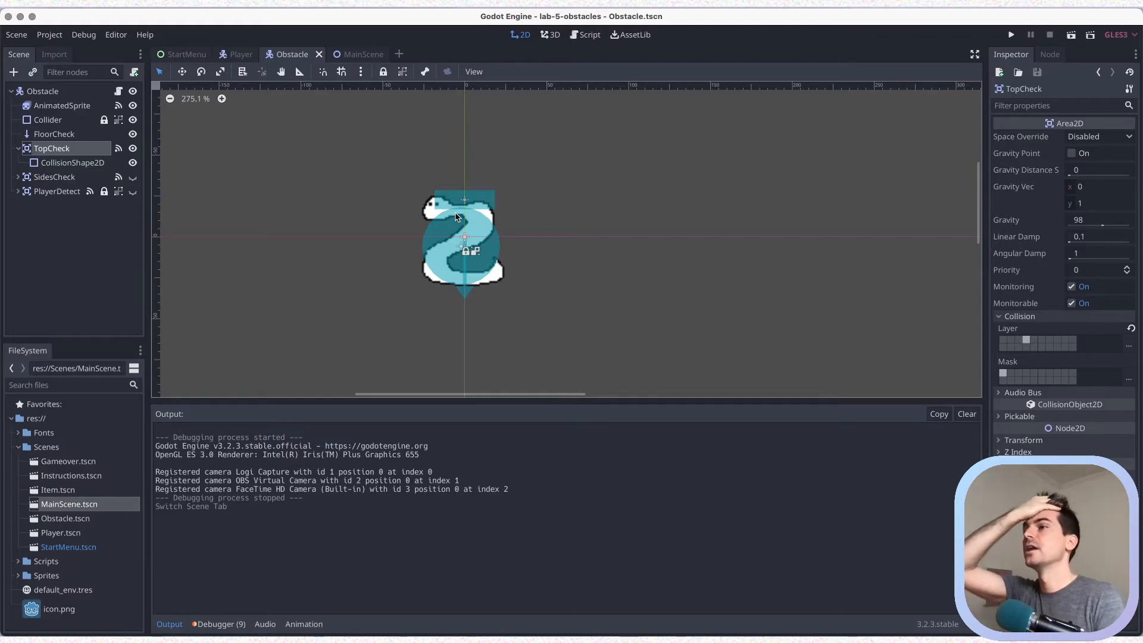
{"action": "scroll", "coordinate": [457, 217], "scroll_direction": "up", "scroll_amount": 5}
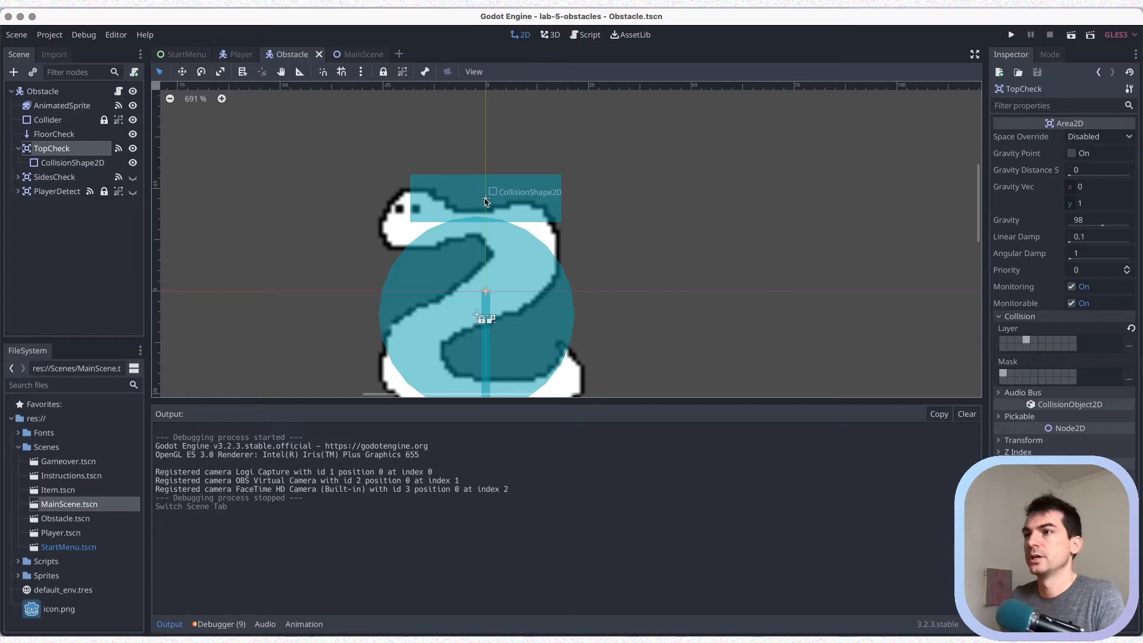
{"action": "left_click_drag", "start_coordinate": [486, 201], "coordinate": [480, 194]}
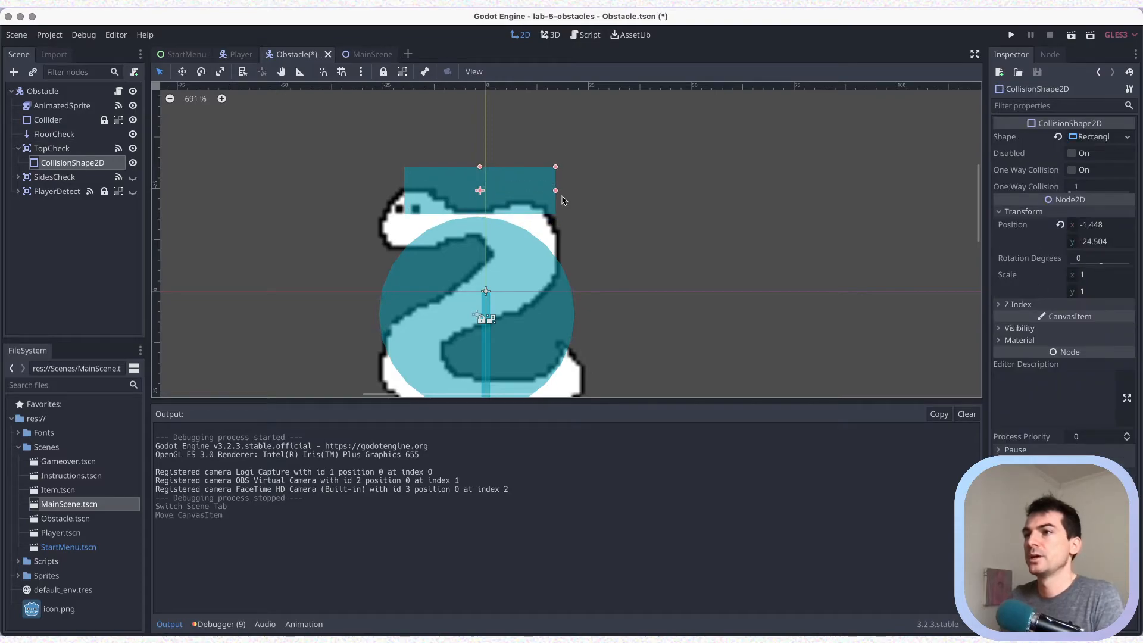
{"action": "left_click_drag", "start_coordinate": [553, 194], "coordinate": [548, 196]}
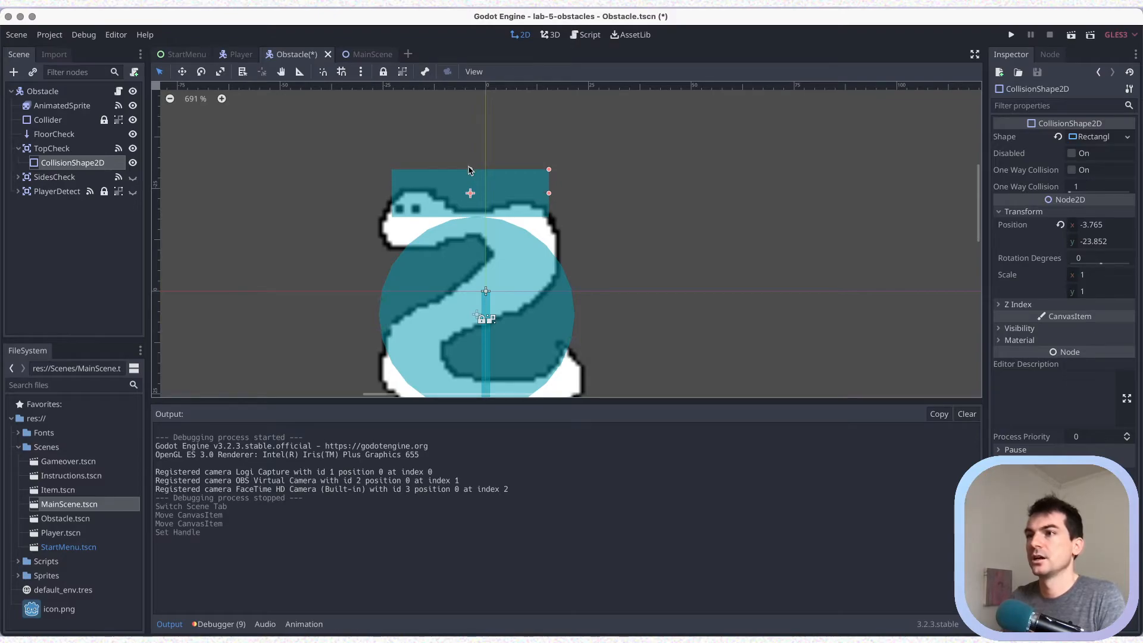
Undo the accidental edit of AnimatedSprite, make its children unselectable, lock it in place, and save the scene.
{"action": "left_click", "coordinate": [470, 173]}
{"action": "key", "text": "super+z"}
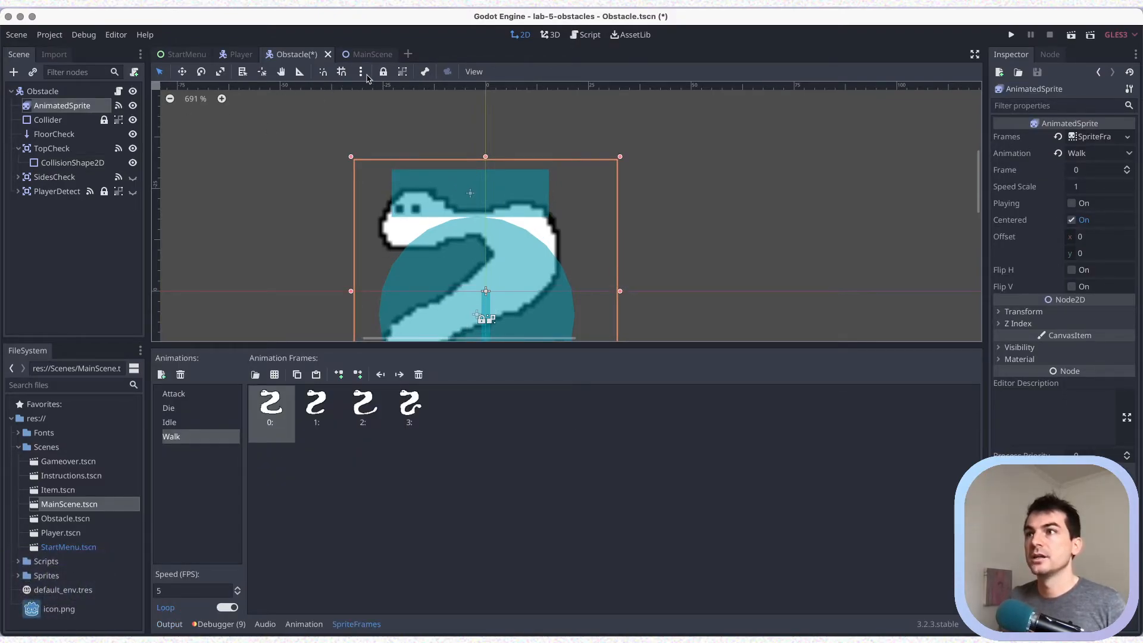
{"action": "left_click", "coordinate": [401, 74]}
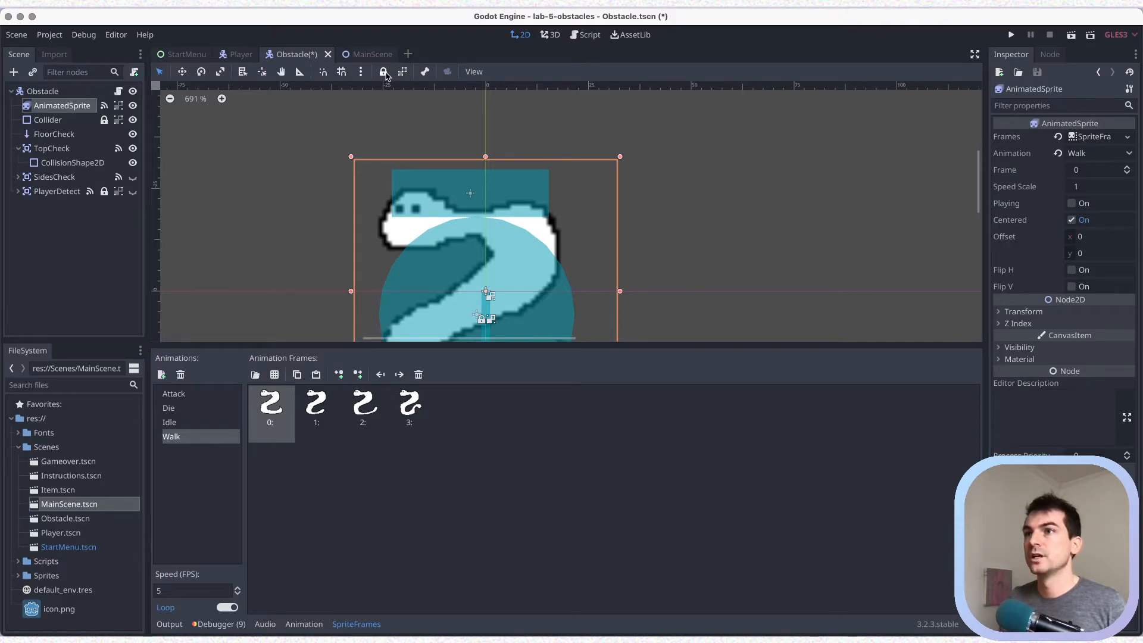
{"action": "left_click", "coordinate": [383, 72]}
{"action": "key", "text": "super+s"}
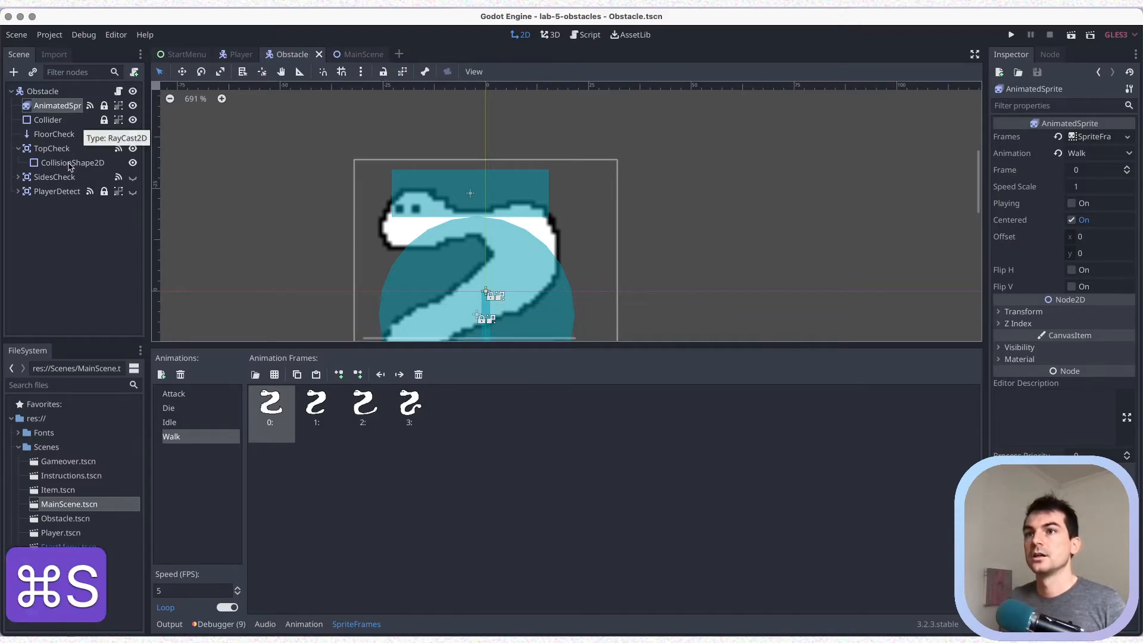
Reduce the height of TopCheck's collision shape, reposition it at about (-3.2, -22.8), and save the scene.
{"action": "left_click", "coordinate": [72, 162]}
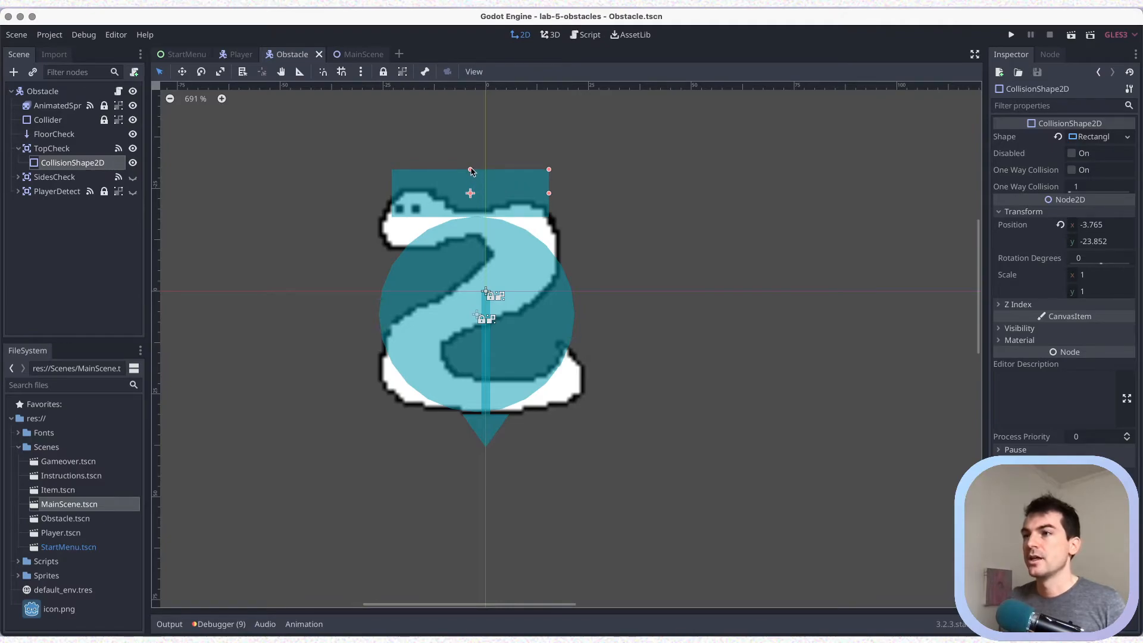
{"action": "left_click_drag", "start_coordinate": [470, 171], "coordinate": [470, 197]}
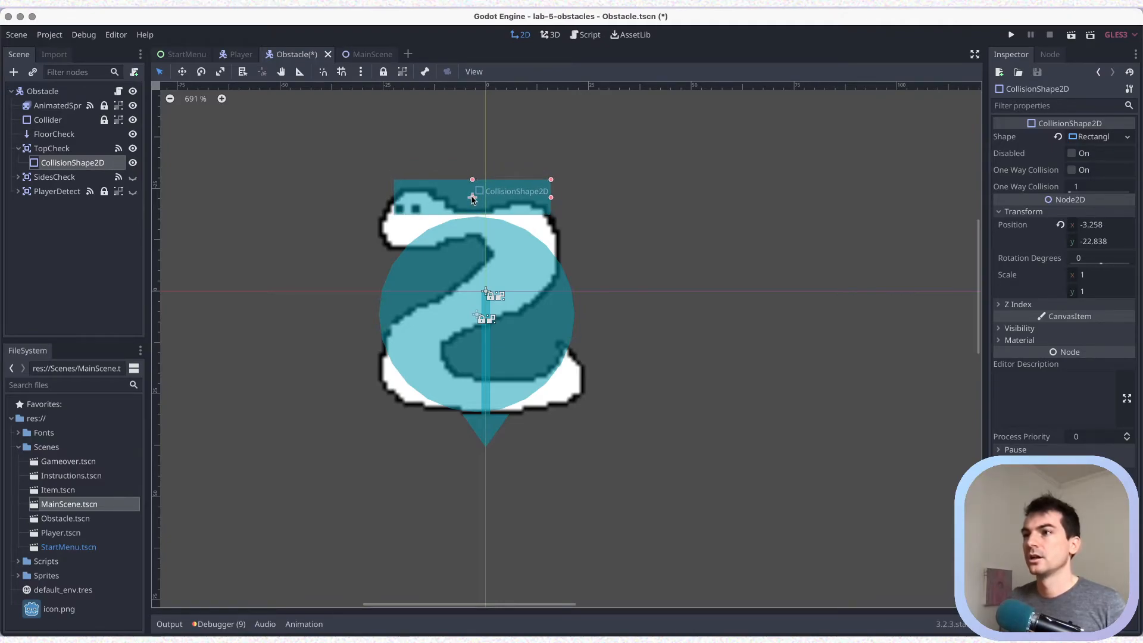
{"action": "key", "text": "super+s"}
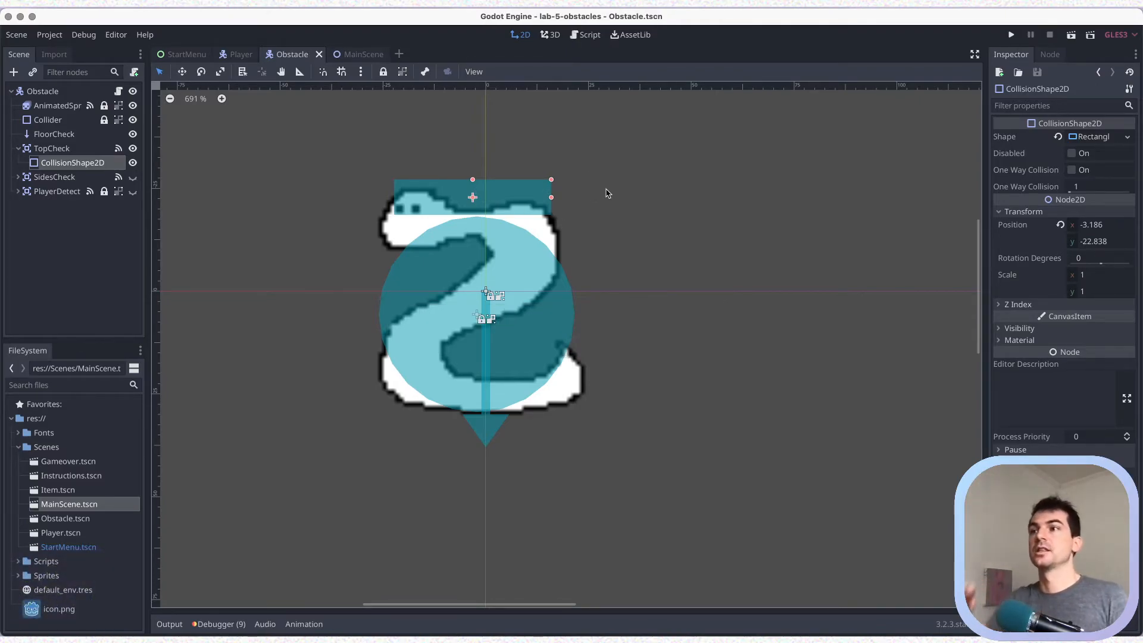
{"action": "key", "text": "super+s"}
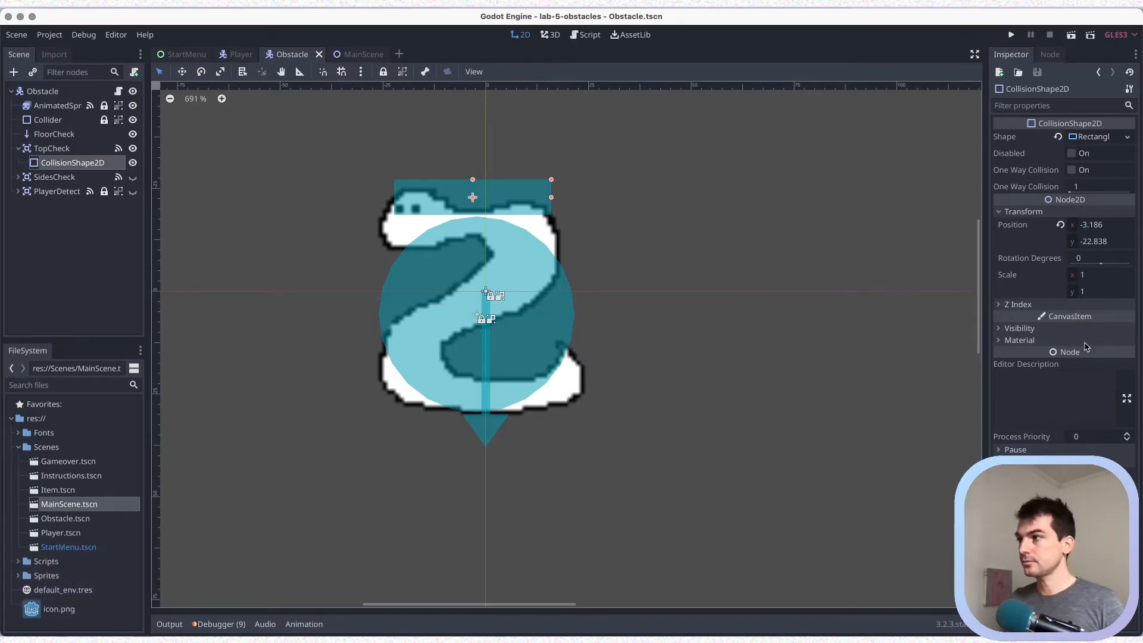
Review TopCheck's collision layer by name and the description of its collision mask, with the scene saved.
{"action": "left_click", "coordinate": [70, 150]}
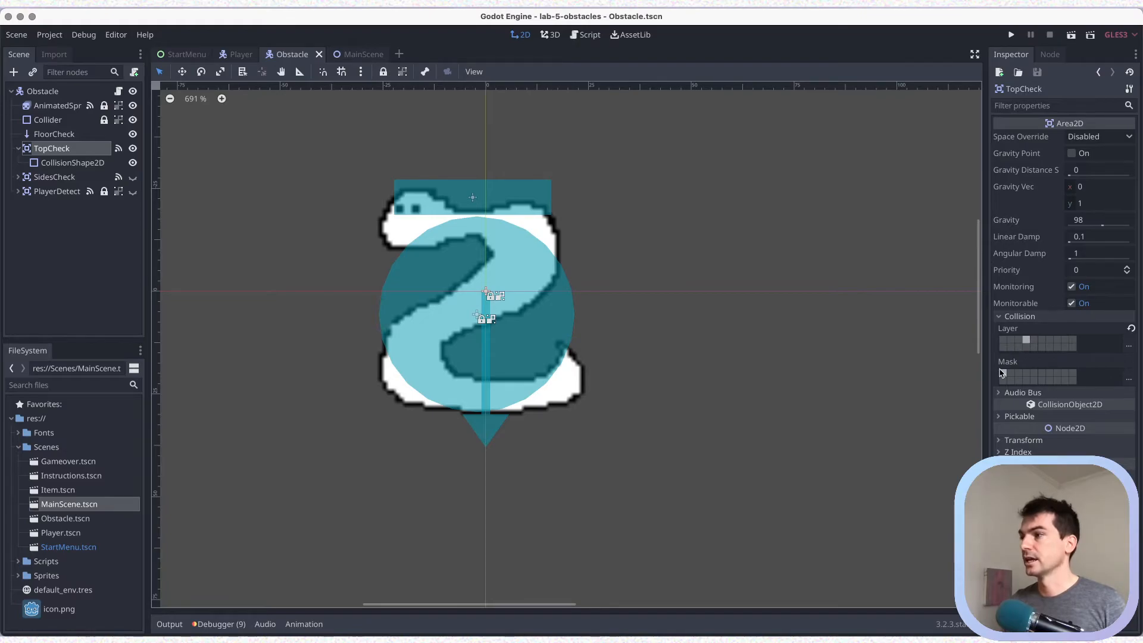
{"action": "left_click", "coordinate": [1129, 346]}
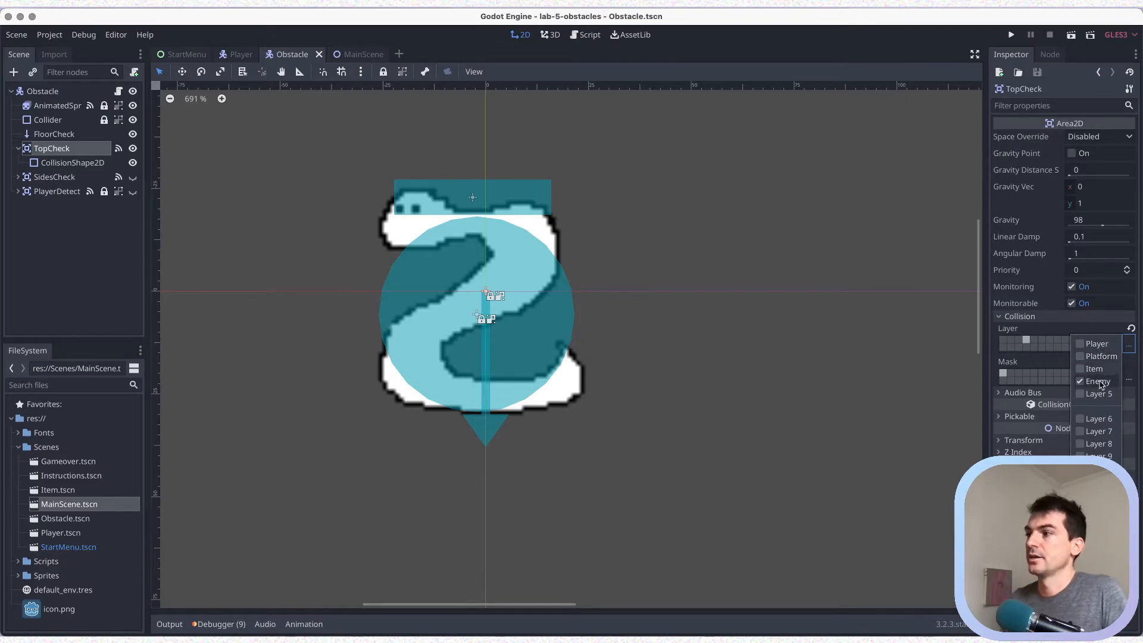
{"action": "left_click", "coordinate": [1057, 335]}
{"action": "key", "text": "super+s"}
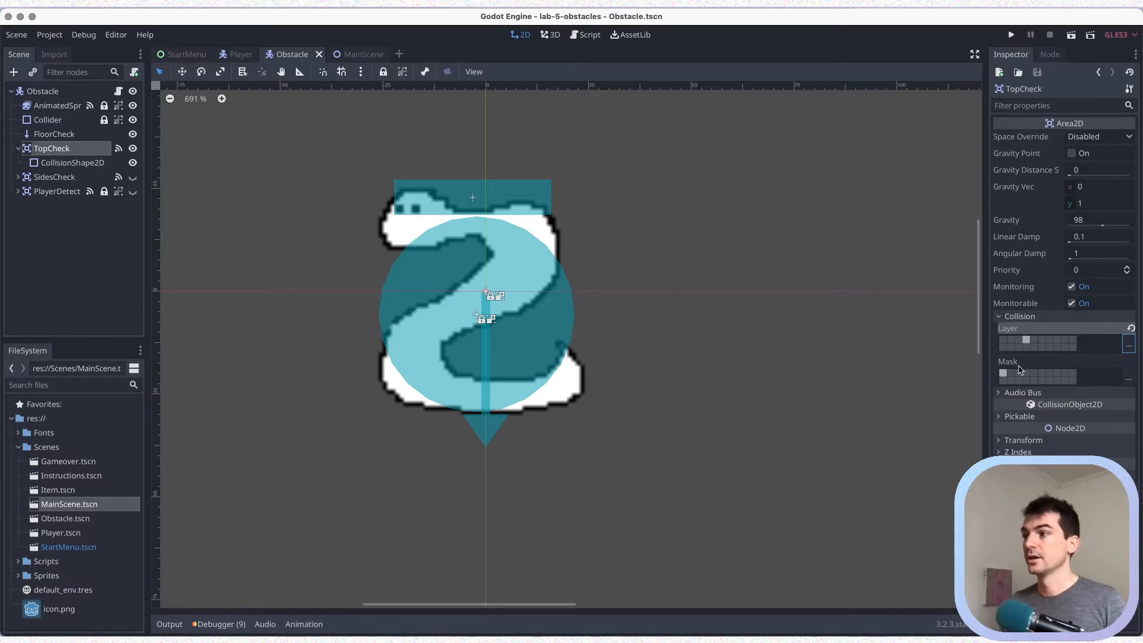
{"action": "mouse_move", "coordinate": [1019, 369]}
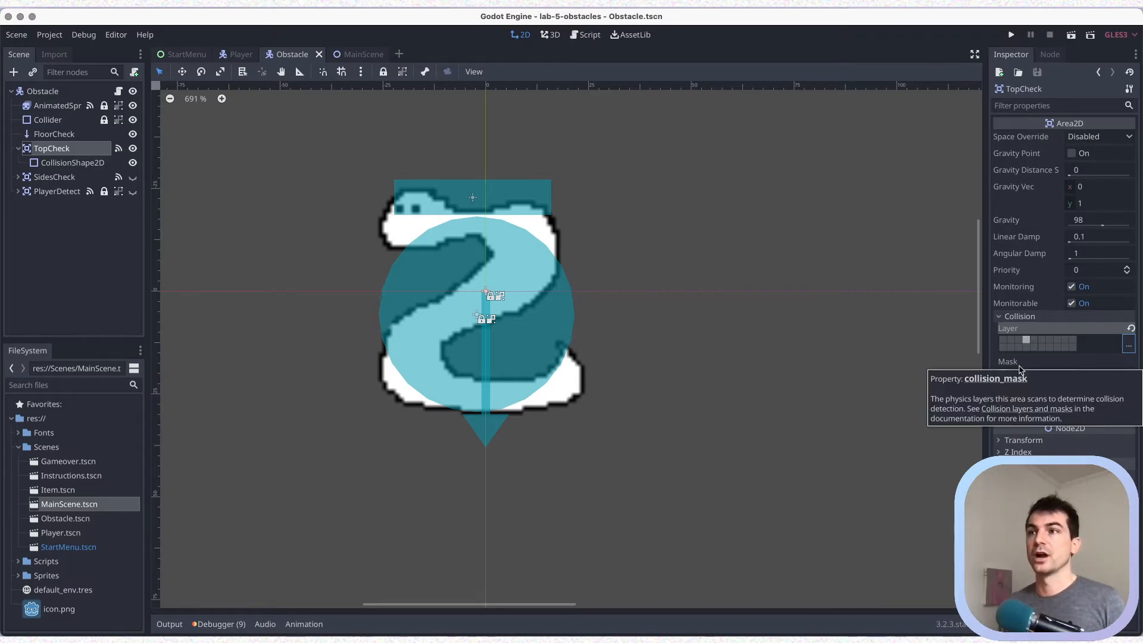
Review the names of the 2D physics layers in the project settings.
{"action": "left_click", "coordinate": [52, 35]}
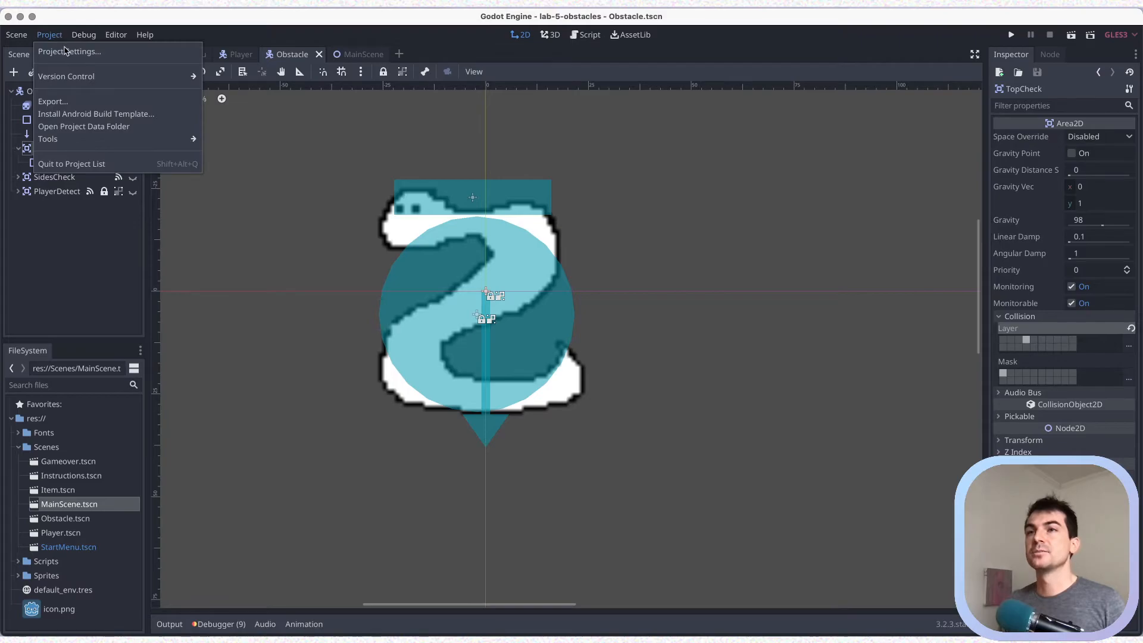
{"action": "left_click", "coordinate": [67, 51]}
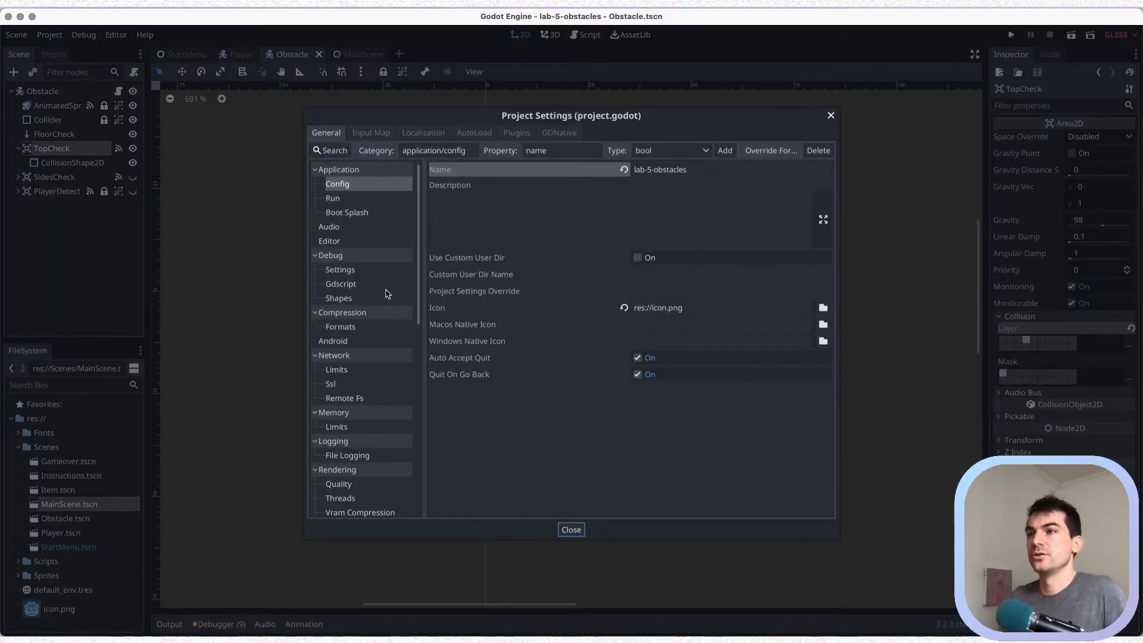
{"action": "scroll", "coordinate": [386, 297], "scroll_direction": "down", "scroll_amount": 10}
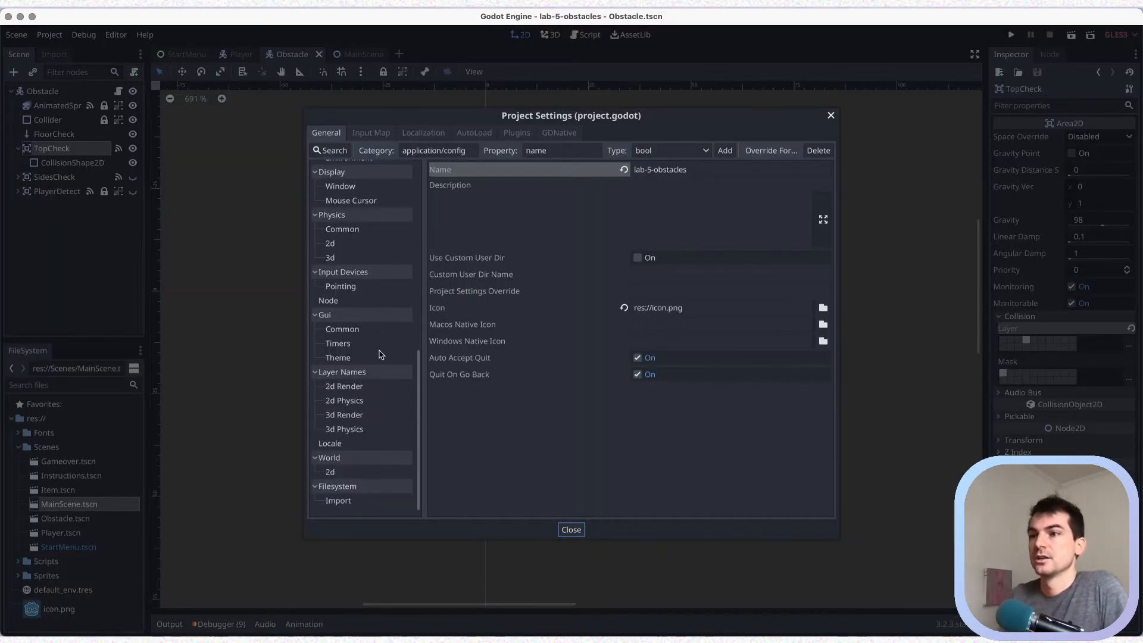
{"action": "left_click", "coordinate": [343, 403]}
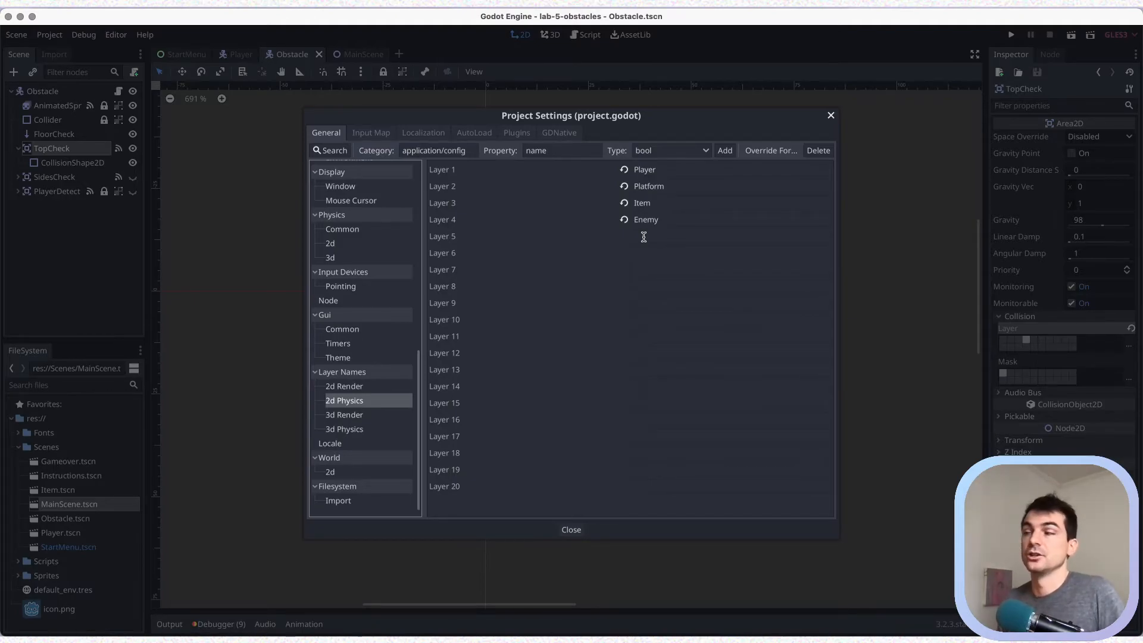
{"action": "left_click", "coordinate": [830, 116]}
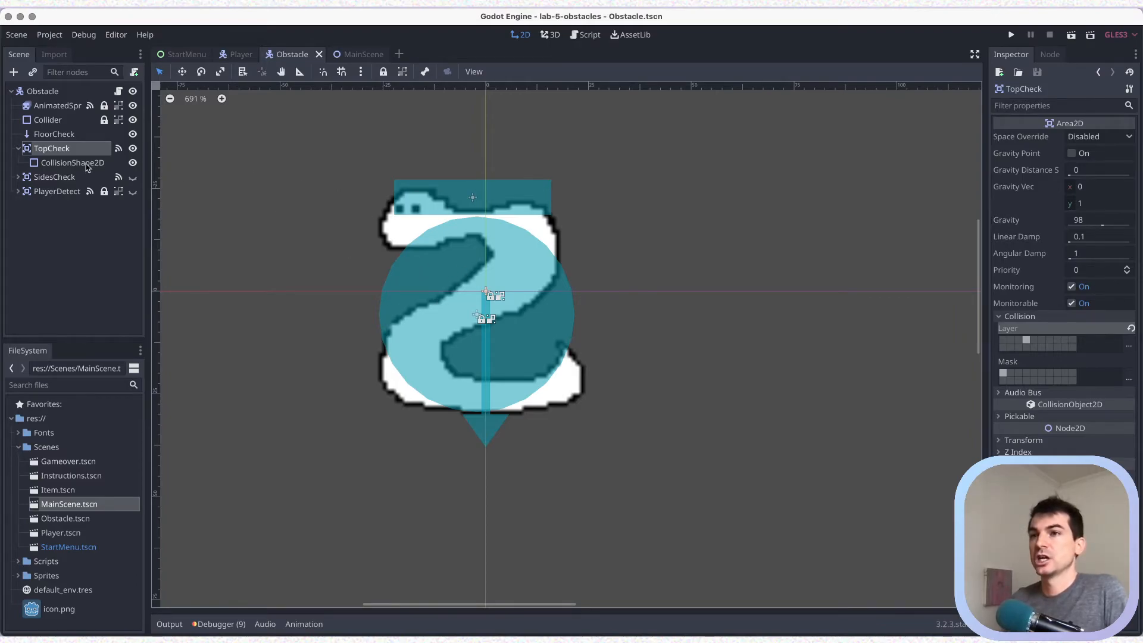
Make TopCheck's children unselectable, lock the node in place, and expand SidesCheck in the scene tree.
{"action": "left_click", "coordinate": [17, 149]}
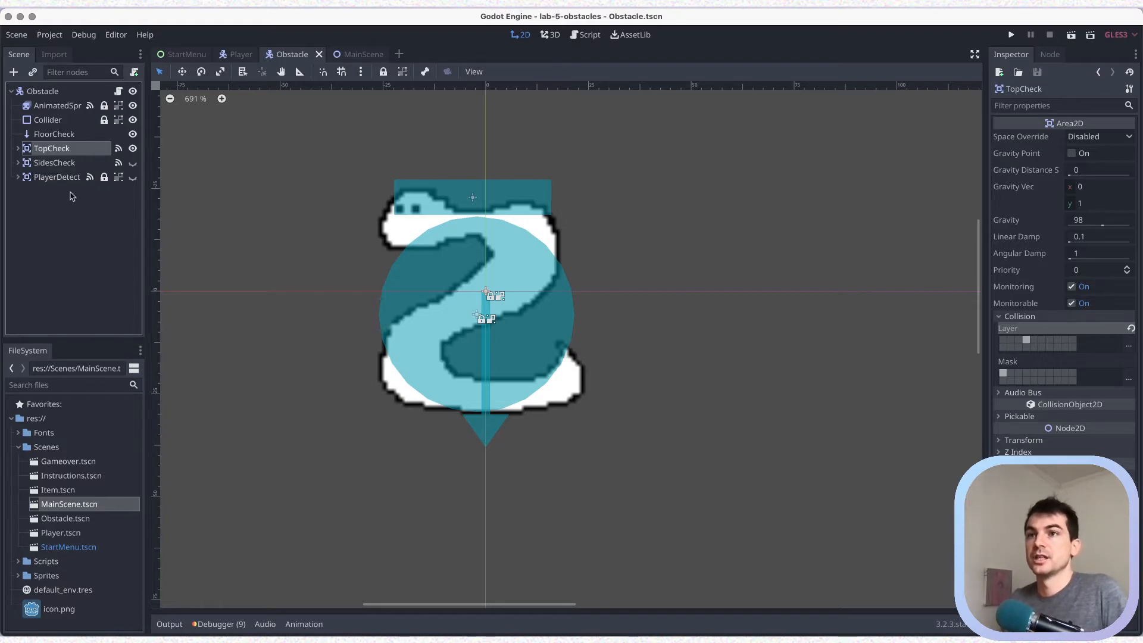
{"action": "left_click", "coordinate": [19, 164]}
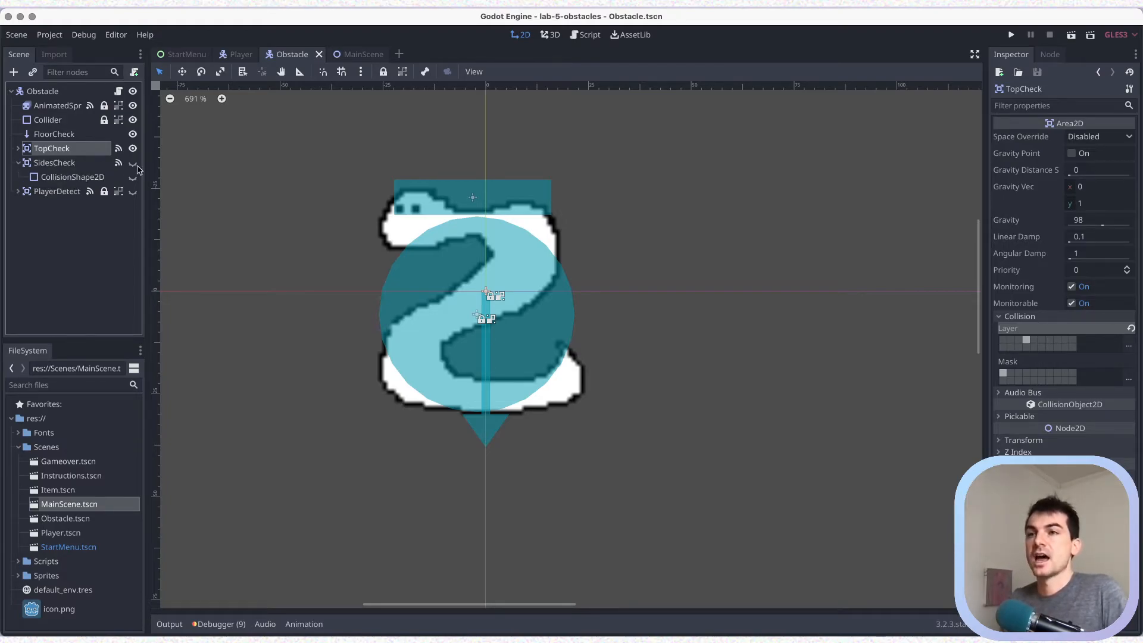
{"action": "left_click", "coordinate": [383, 72]}
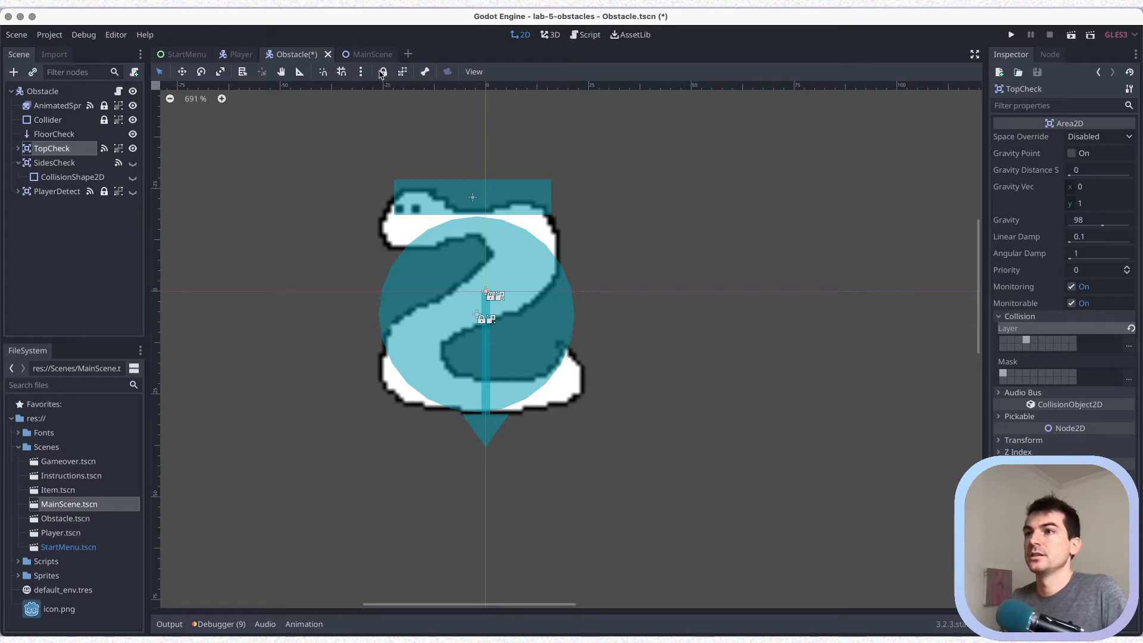
Make SidesCheck visible, shrink its collision shape slightly in width and height, and shift it slightly down and left over the snake's body.
{"action": "left_click", "coordinate": [45, 164]}
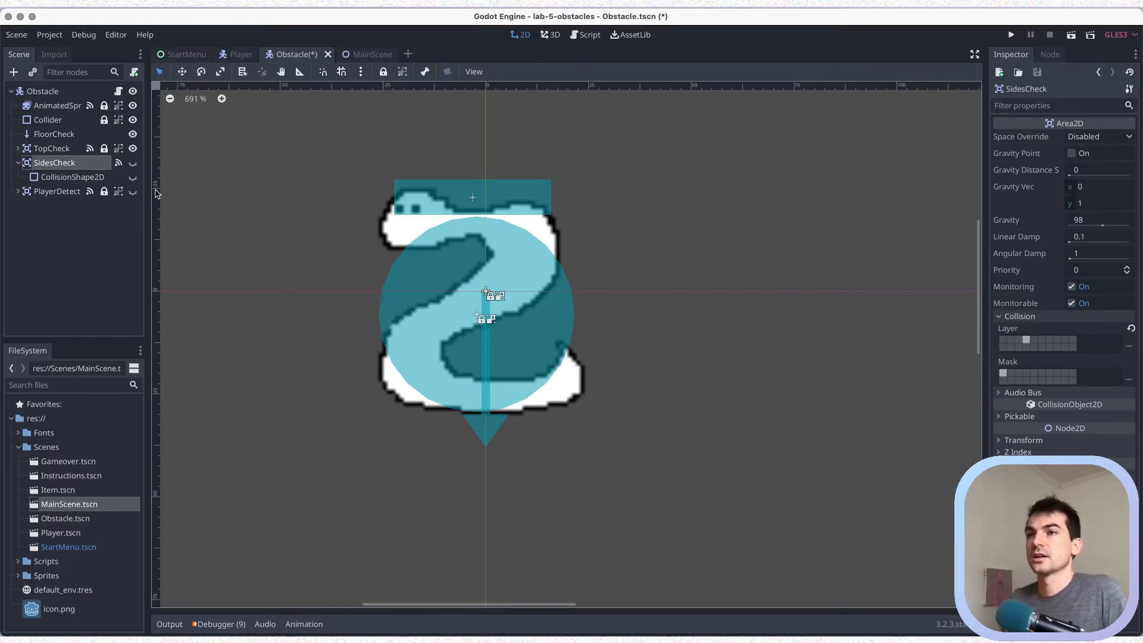
{"action": "left_click", "coordinate": [133, 177]}
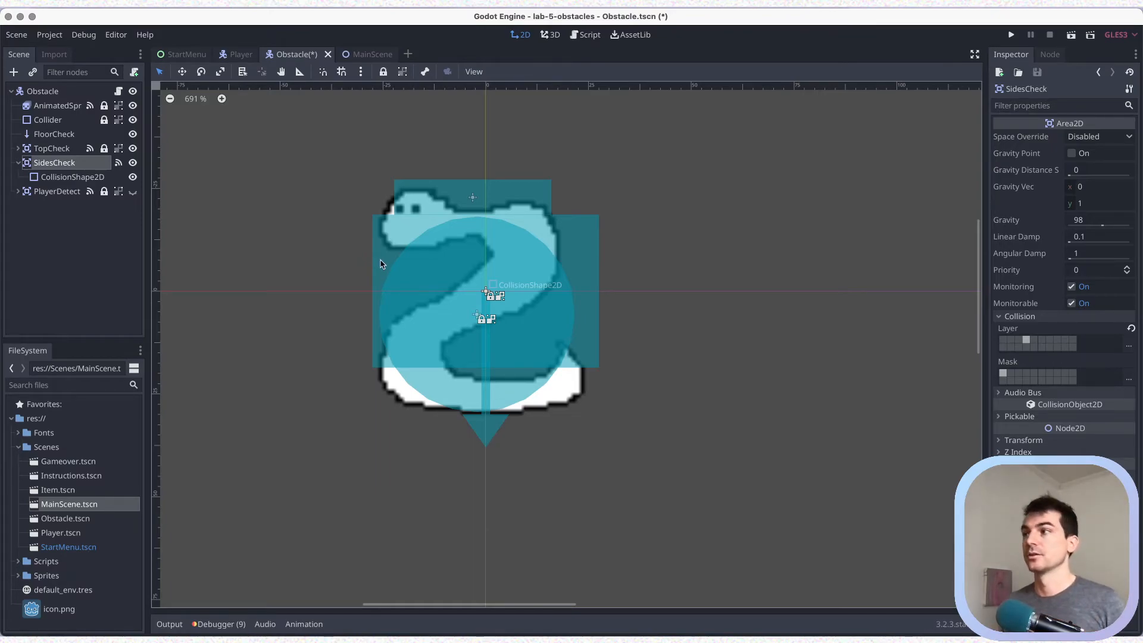
{"action": "left_click", "coordinate": [585, 241]}
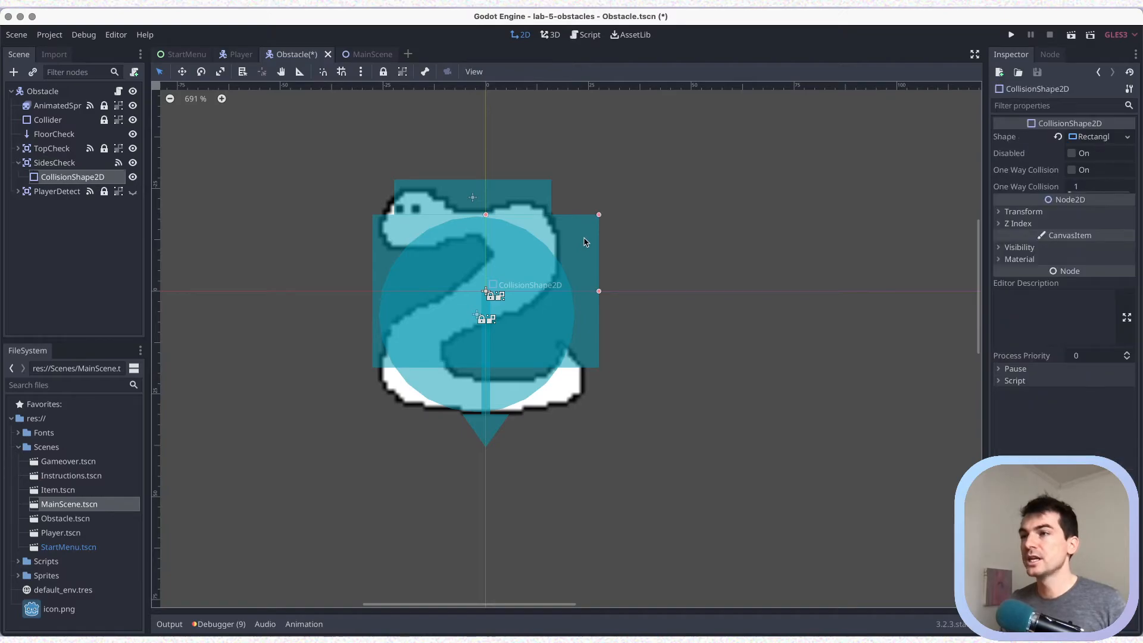
{"action": "left_click_drag", "start_coordinate": [599, 215], "coordinate": [596, 219]}
{"action": "left_click_drag", "start_coordinate": [595, 292], "coordinate": [592, 291]}
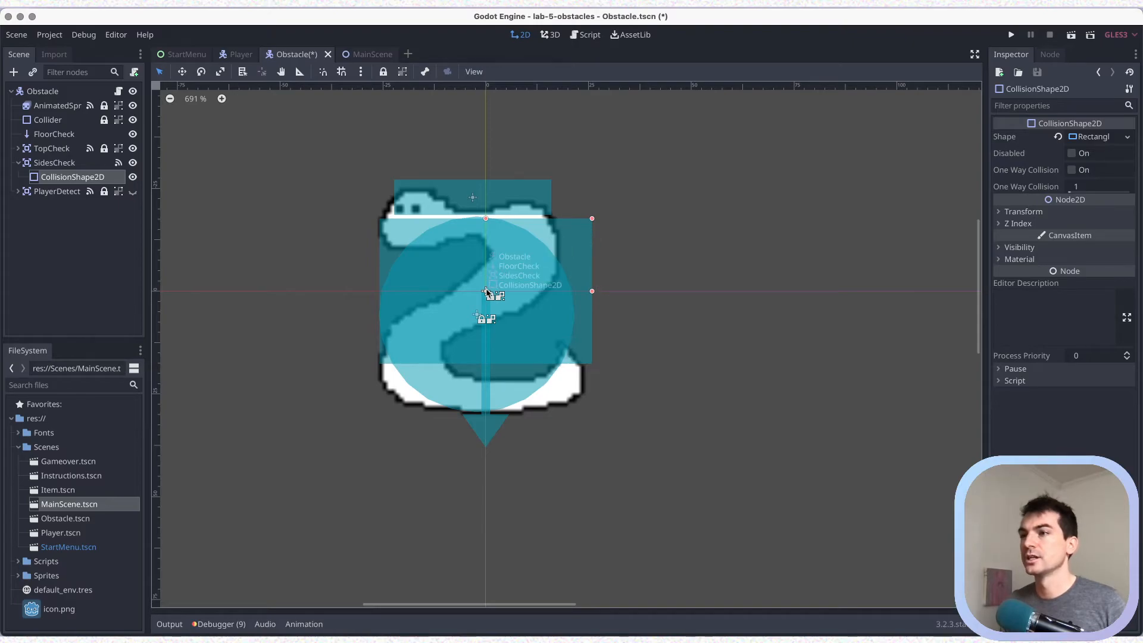
{"action": "left_click_drag", "start_coordinate": [489, 289], "coordinate": [482, 297]}
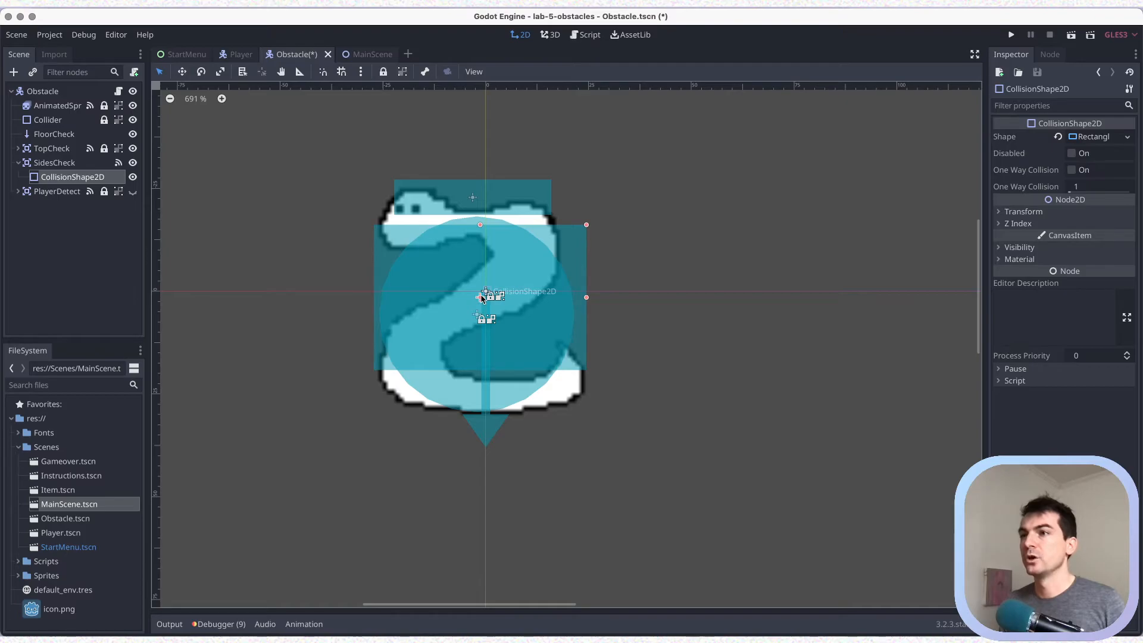
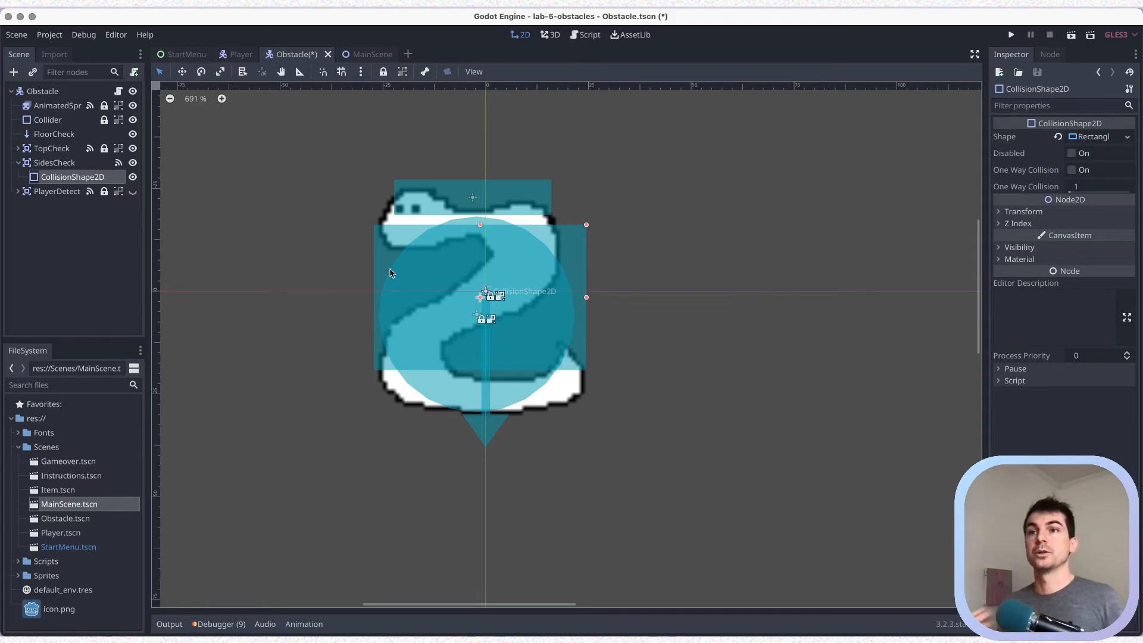
Collapse SidesCheck, make its children unselectable, and lock it in place.
{"action": "left_click", "coordinate": [62, 162]}
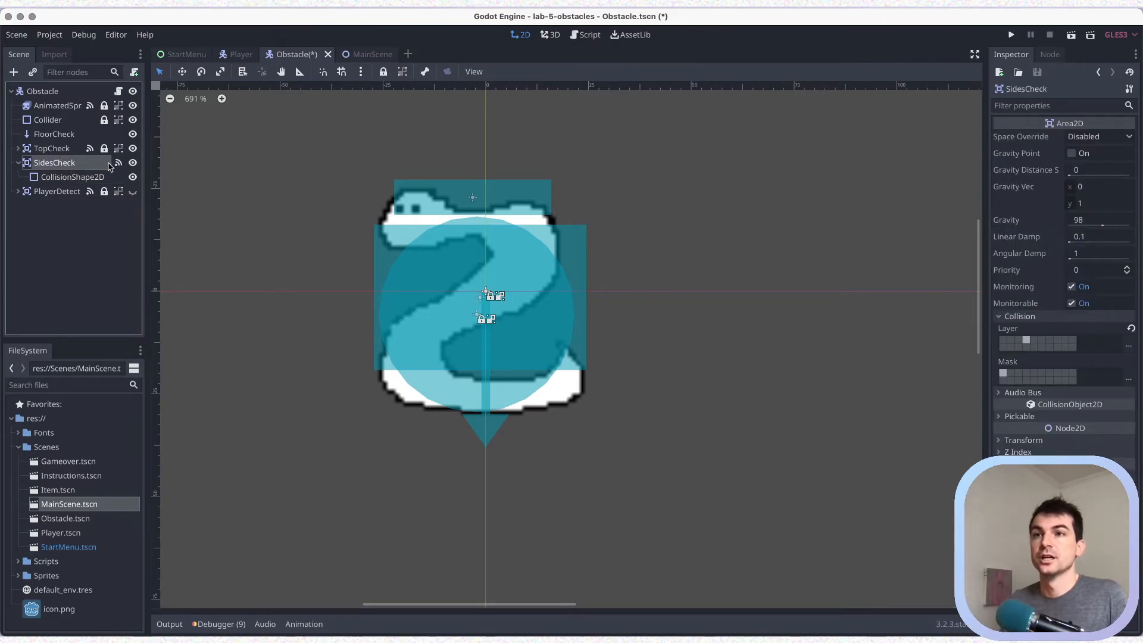
{"action": "left_click", "coordinate": [18, 163]}
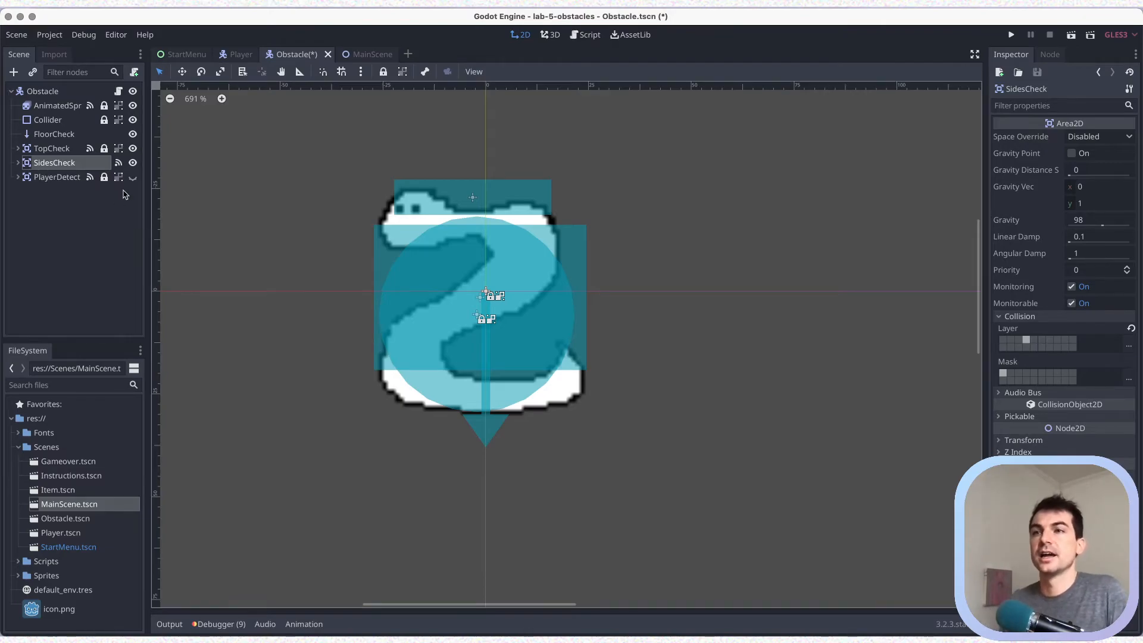
{"action": "left_click", "coordinate": [402, 76]}
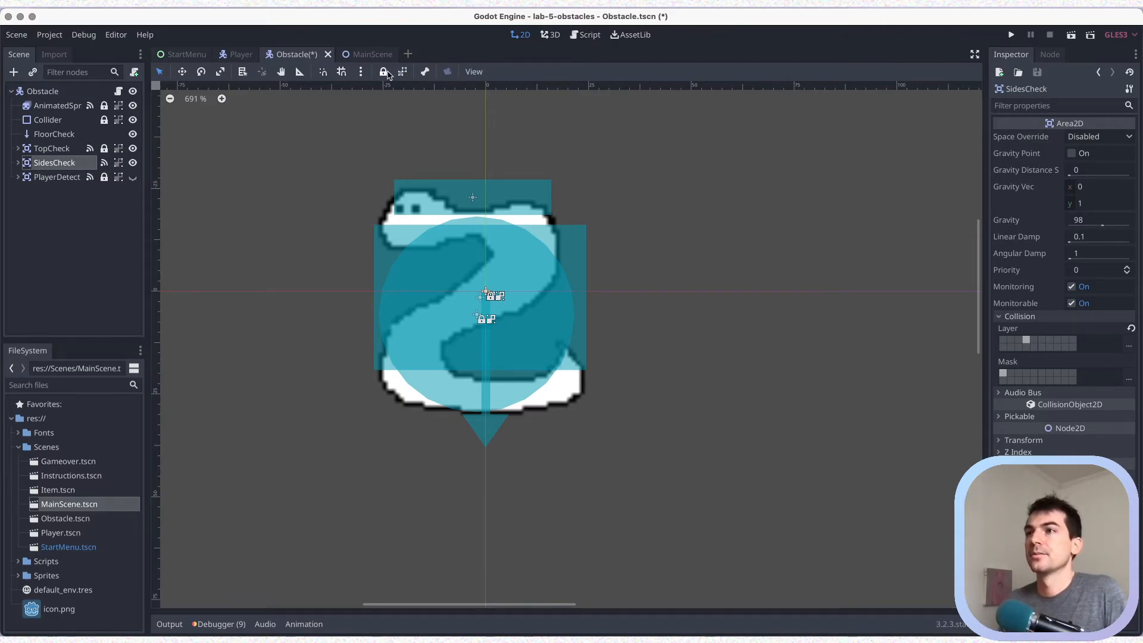
{"action": "left_click", "coordinate": [383, 75]}
Make PlayerDetect visible to show its wide detection area around the snake, and save the Obstacle scene.
{"action": "left_click", "coordinate": [65, 178]}
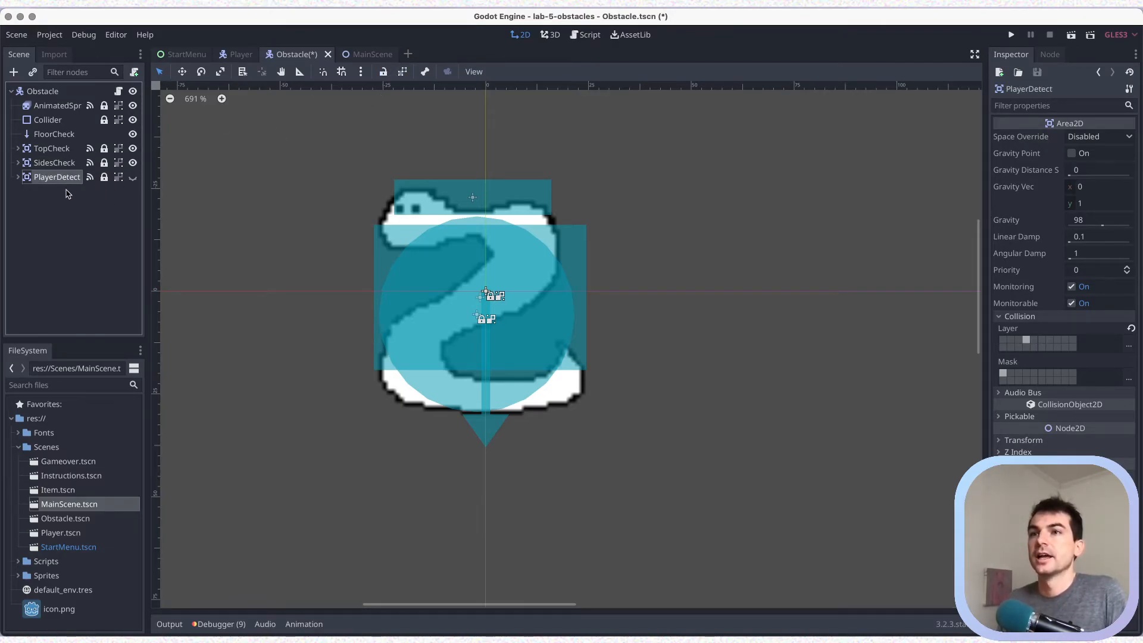
{"action": "left_click", "coordinate": [18, 177]}
{"action": "left_click", "coordinate": [132, 176]}
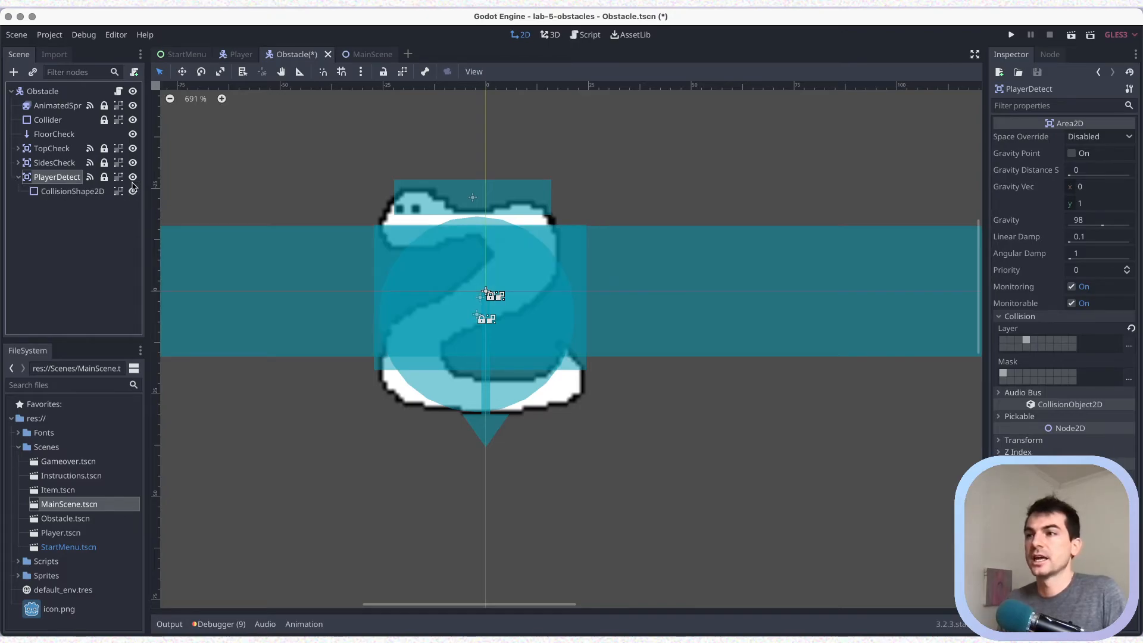
{"action": "scroll", "coordinate": [308, 240], "scroll_direction": "down", "scroll_amount": 3}
{"action": "scroll", "coordinate": [308, 240], "scroll_direction": "down", "scroll_amount": 1}
{"action": "middle_click_drag", "start_coordinate": [302, 199], "coordinate": [394, 229]}
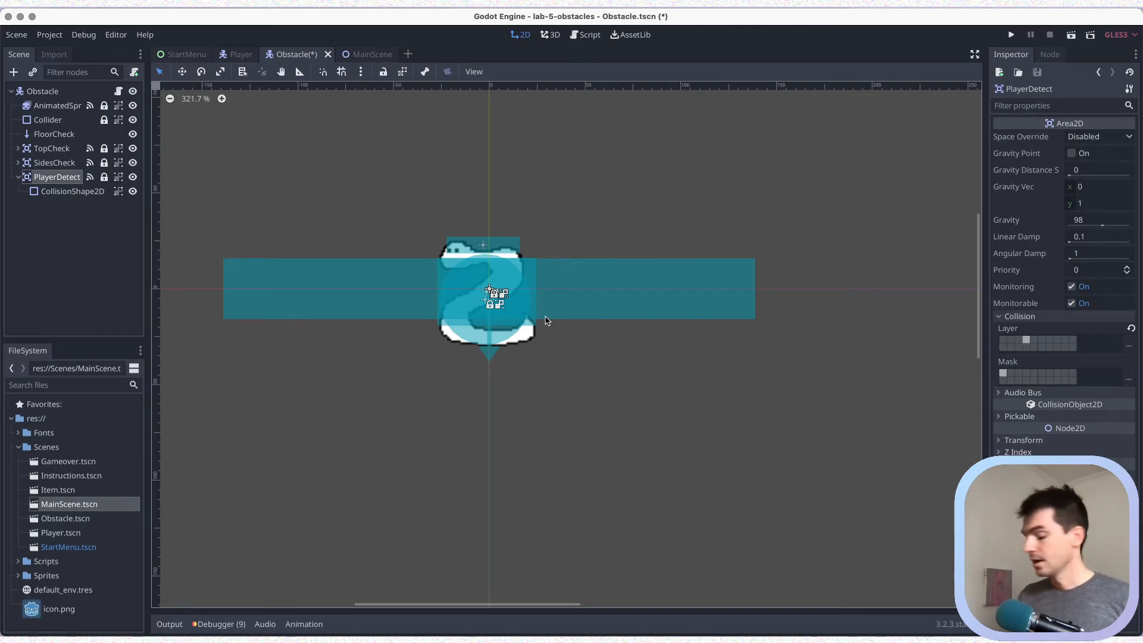
{"action": "key", "text": "super+s"}
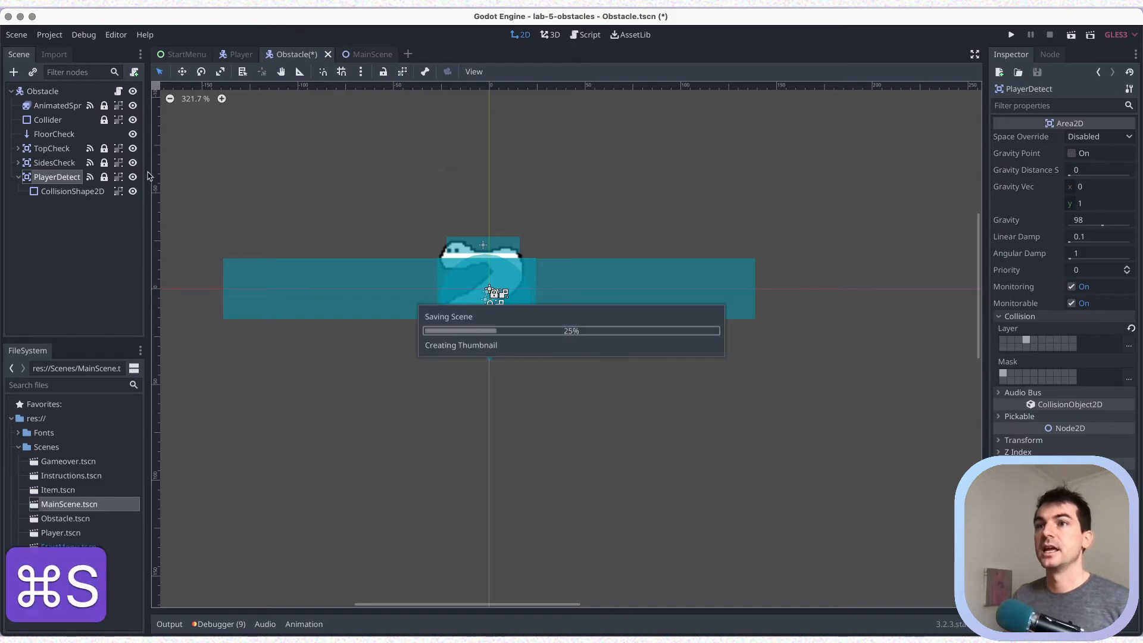
{"action": "left_click", "coordinate": [18, 177]}
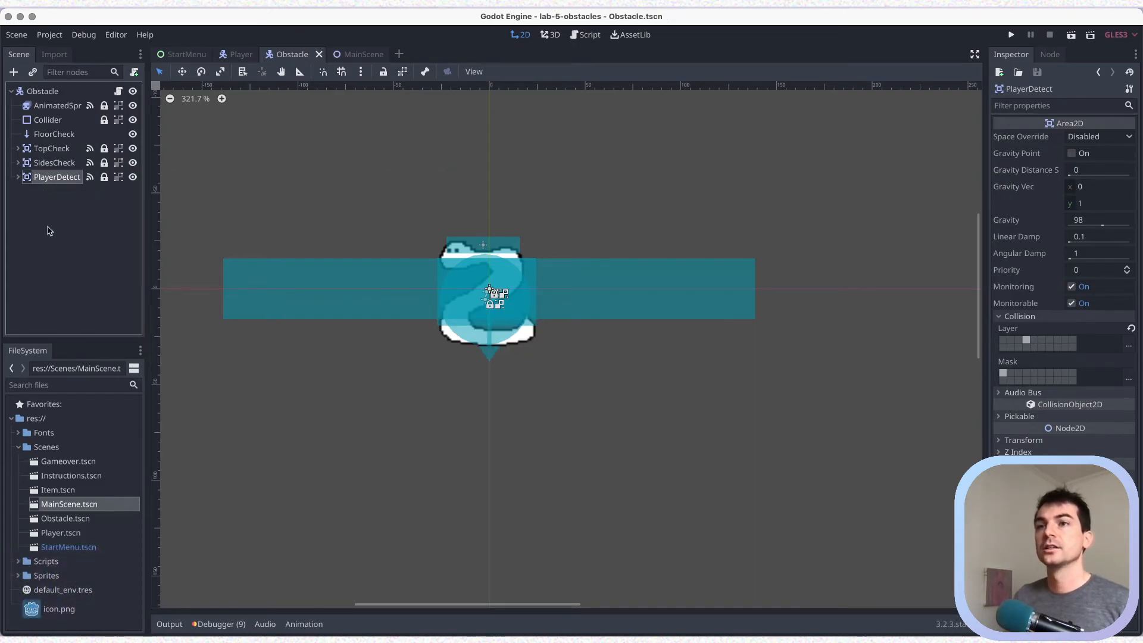
{"action": "key", "text": "super+s"}
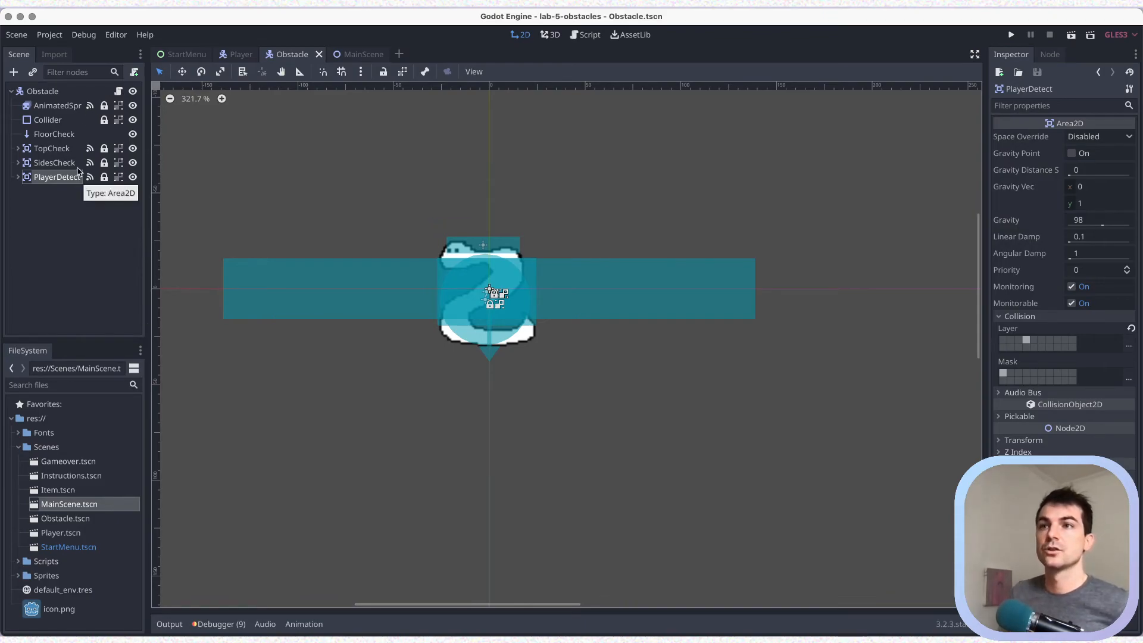
Open the _on_TopCheck_body_entered handler in Obstacle.gd from TopCheck's connected body_entered signal.
{"action": "left_click", "coordinate": [63, 151]}
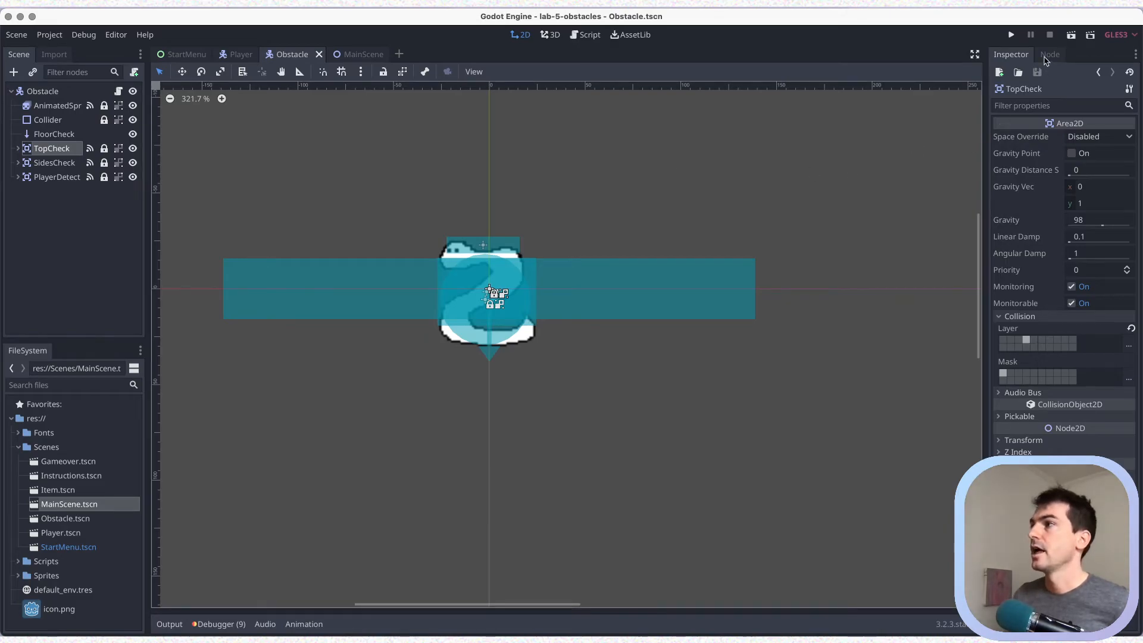
{"action": "left_click", "coordinate": [1046, 56]}
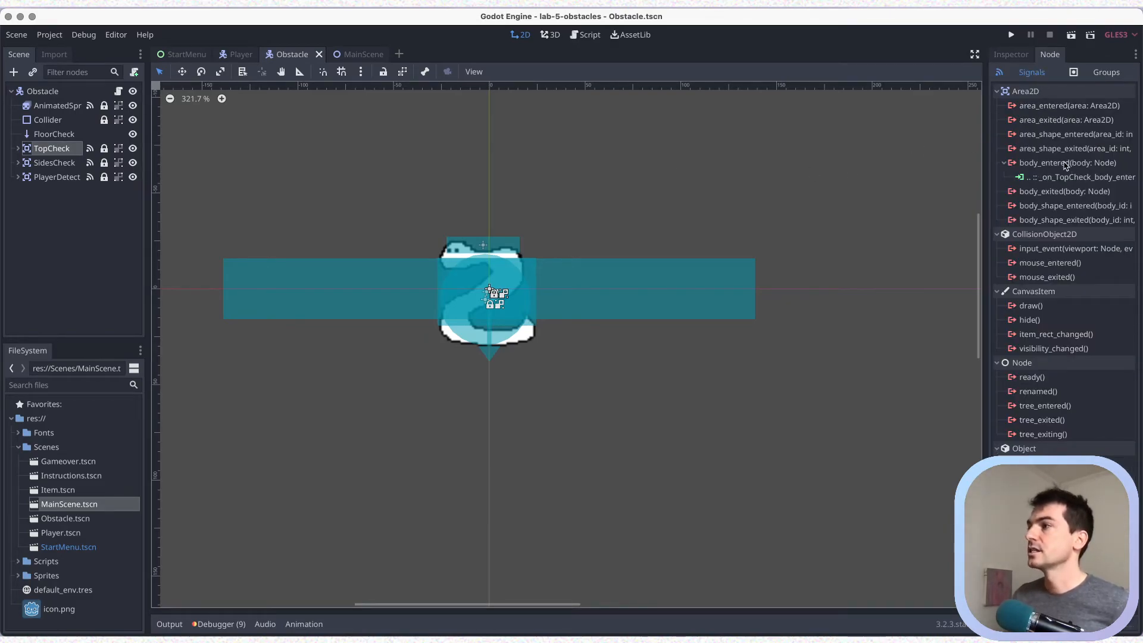
{"action": "left_click", "coordinate": [1066, 163]}
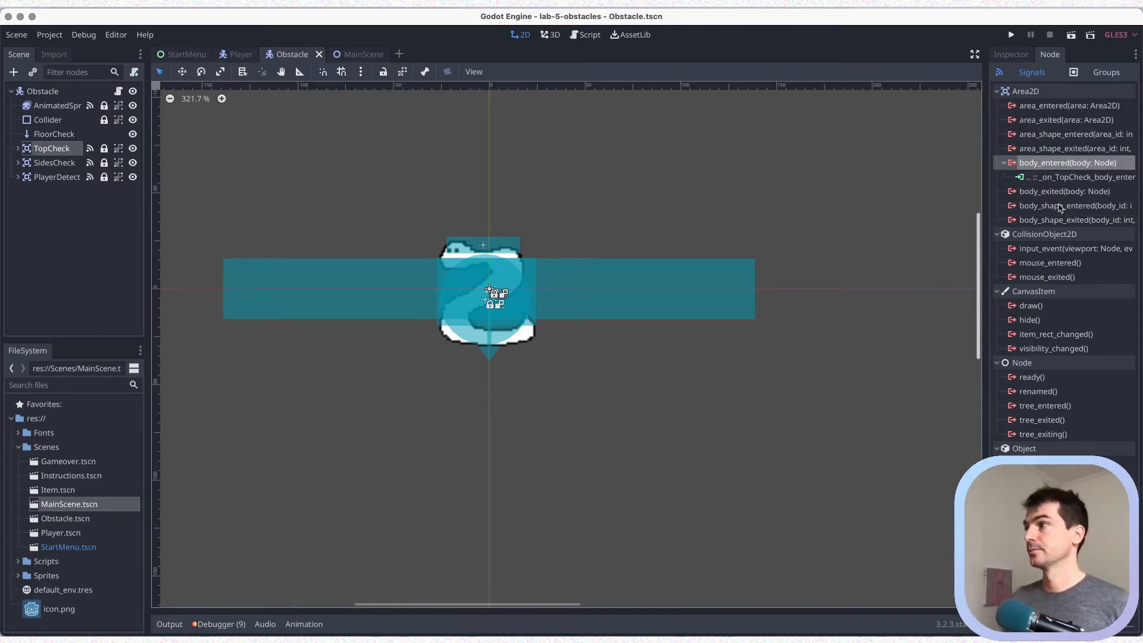
{"action": "double_click", "coordinate": [1053, 176]}
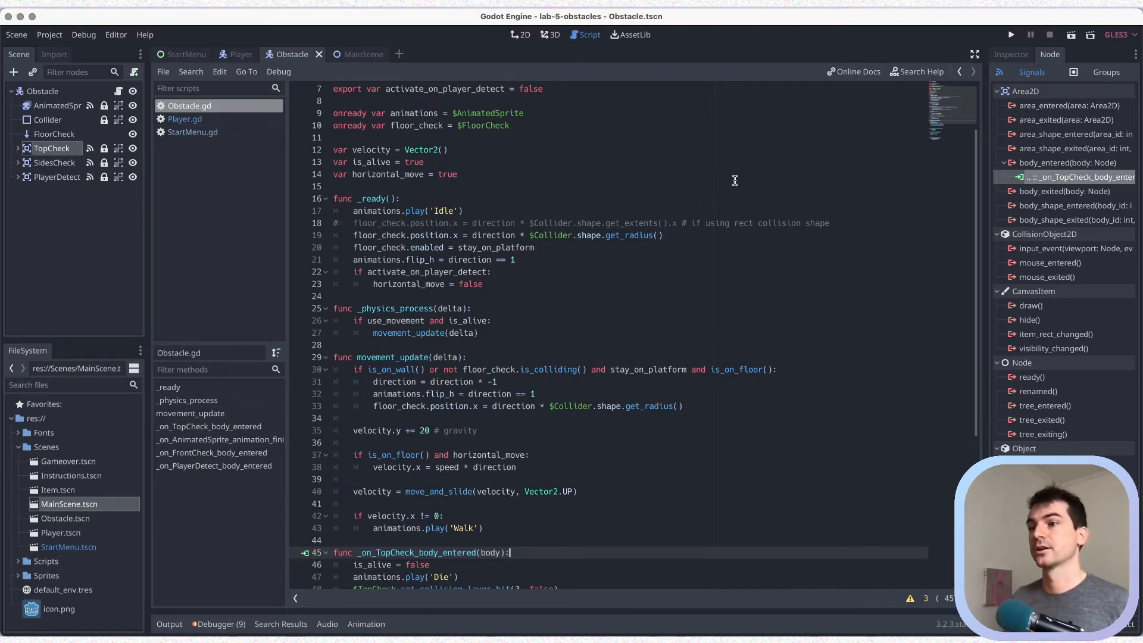
Examine how _on_TopCheck_body_entered sets is_alive, plays the Die animation, and switches off the TopCheck and SidesCheck collision layer and mask bits.
{"action": "scroll", "coordinate": [531, 171], "scroll_direction": "down", "scroll_amount": 7}
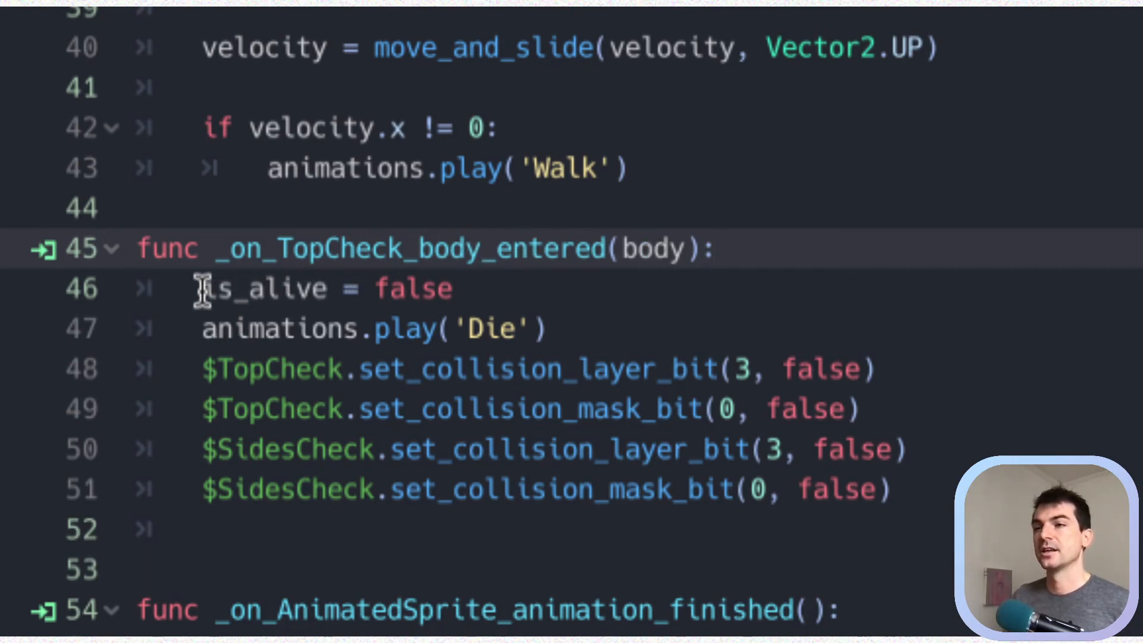
{"action": "left_click_drag", "start_coordinate": [206, 288], "coordinate": [470, 290]}
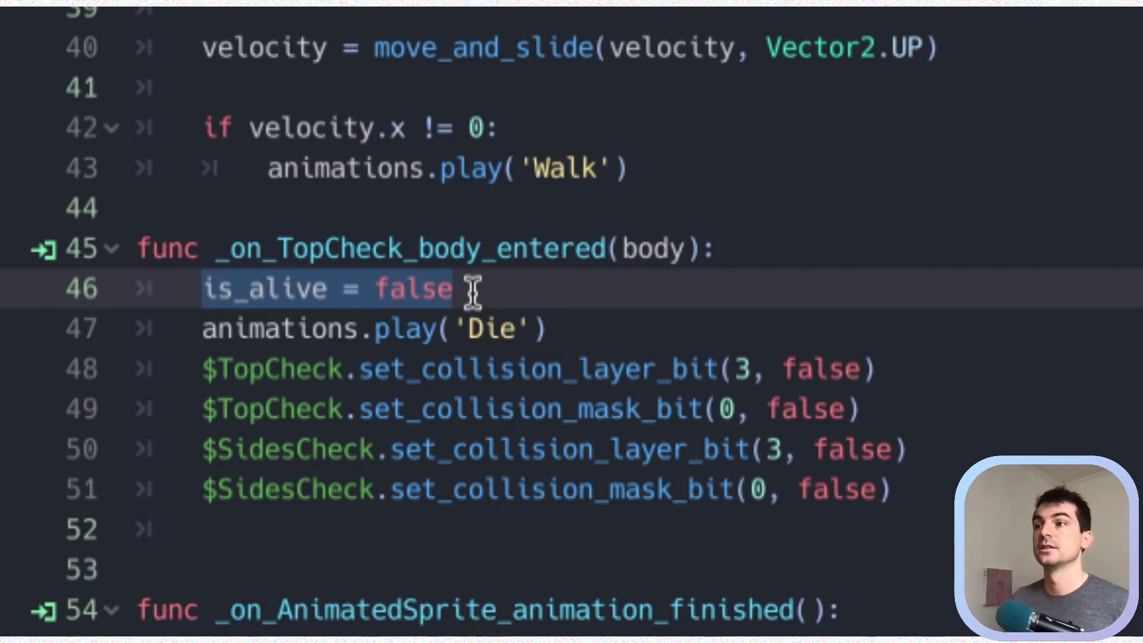
{"action": "left_click", "coordinate": [214, 326]}
{"action": "left_click_drag", "start_coordinate": [214, 326], "coordinate": [595, 327]}
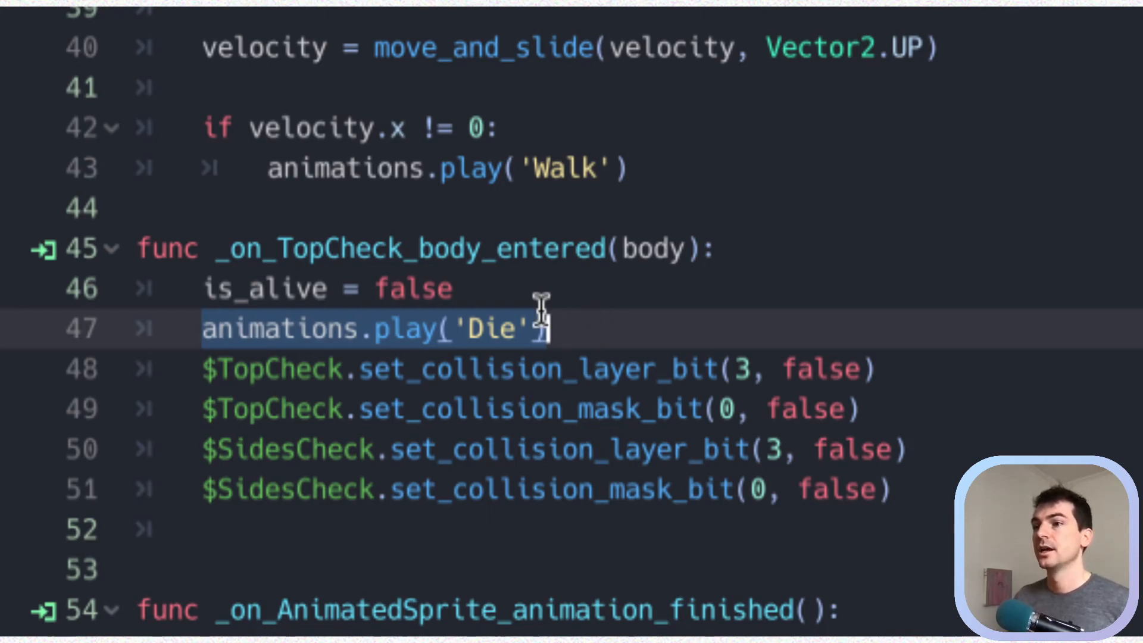
{"action": "left_click", "coordinate": [201, 368]}
{"action": "left_click_drag", "start_coordinate": [379, 369], "coordinate": [924, 485], "text": "shift"}
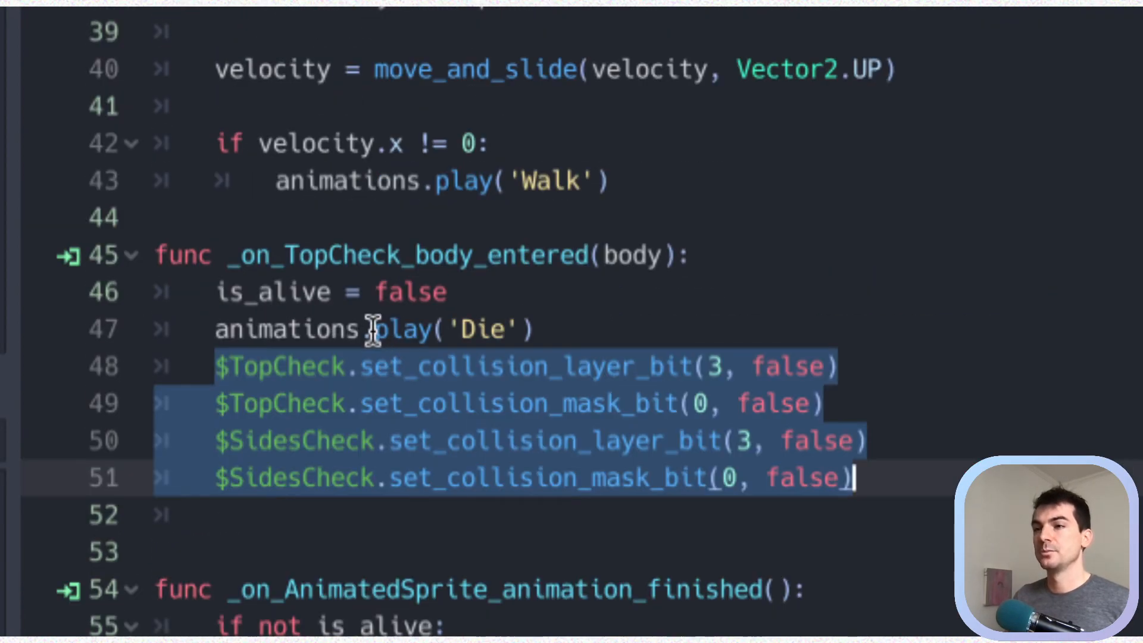
{"action": "left_click", "coordinate": [375, 329]}
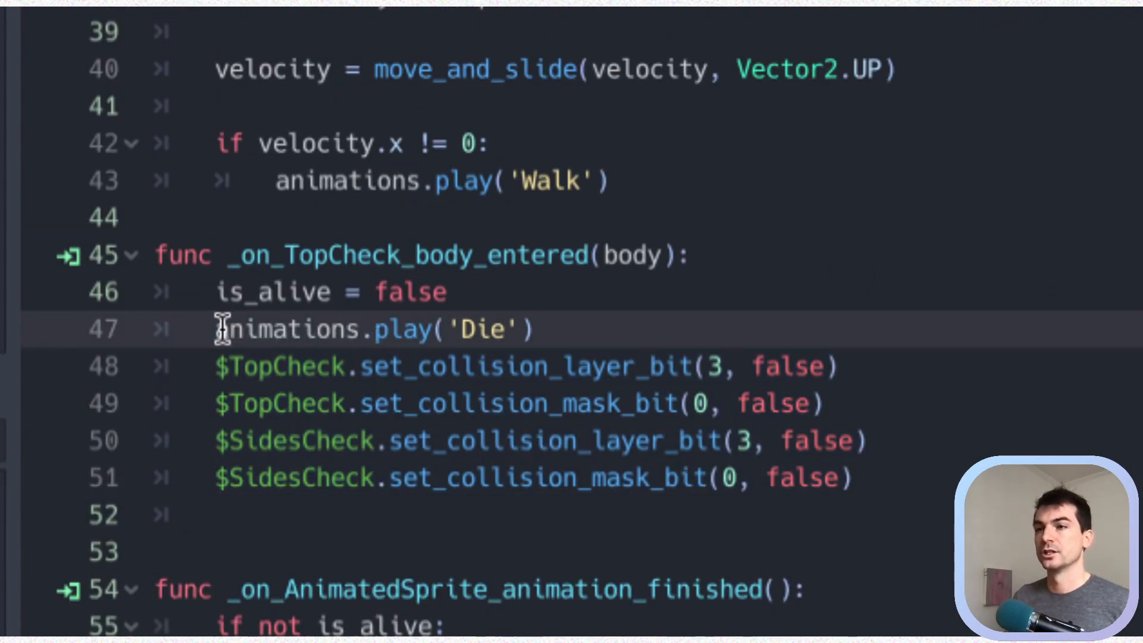
{"action": "left_click_drag", "start_coordinate": [216, 329], "coordinate": [547, 329]}
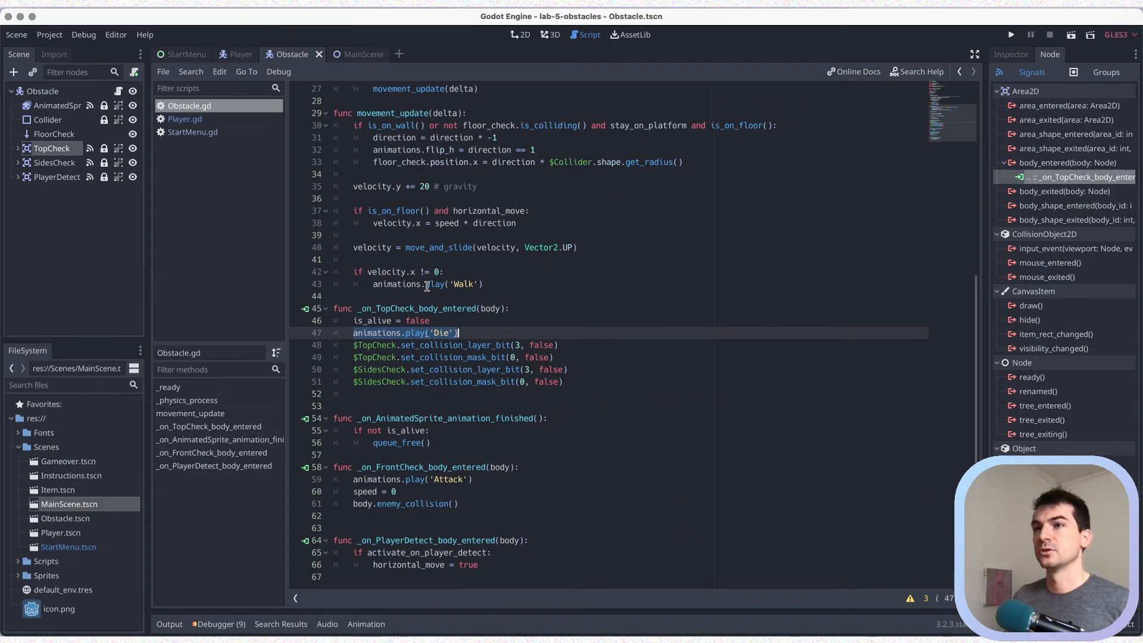
Open the _on_AnimatedSprite_animation_finished handler from AnimatedSprite's connected animation_finished signal and examine its is_alive check and queue_free() call.
{"action": "left_click", "coordinate": [63, 111]}
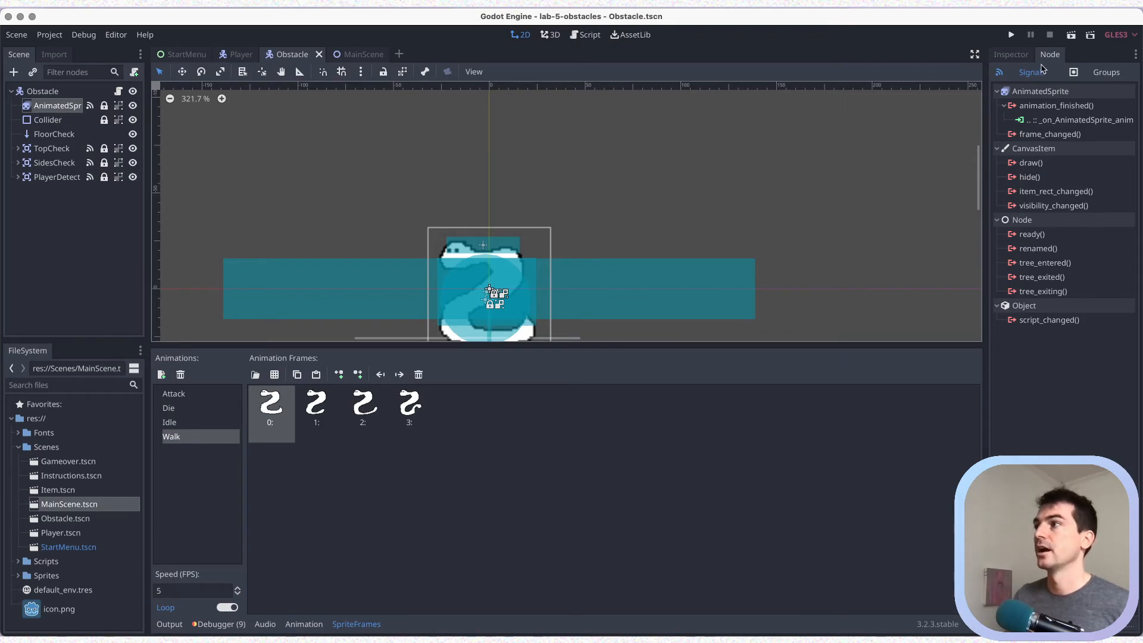
{"action": "left_click", "coordinate": [1048, 107]}
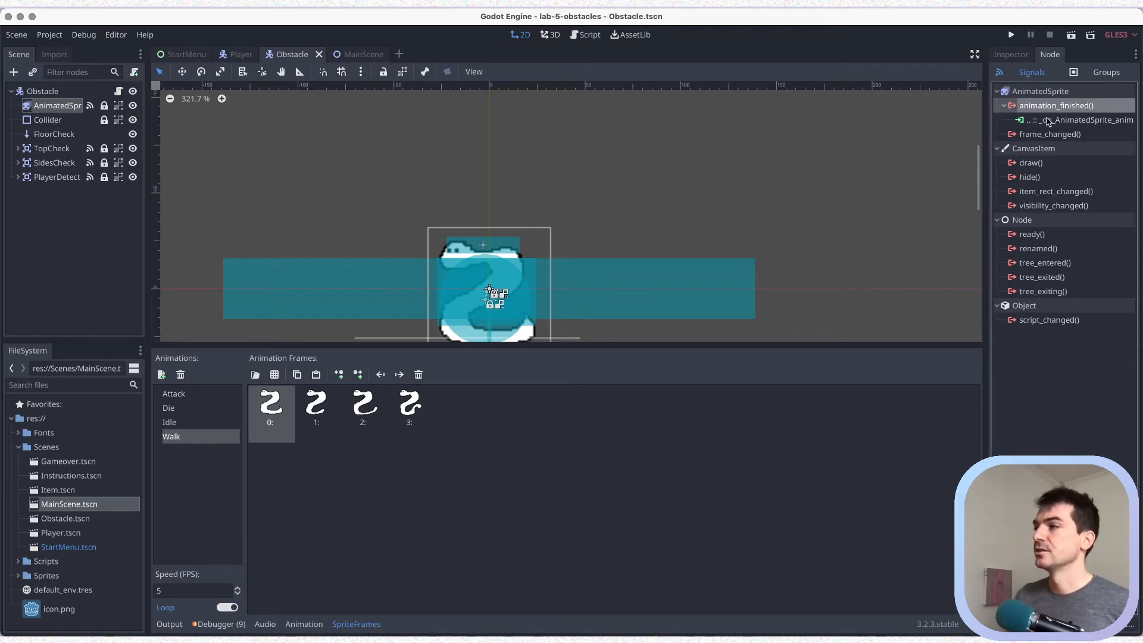
{"action": "double_click", "coordinate": [1047, 121]}
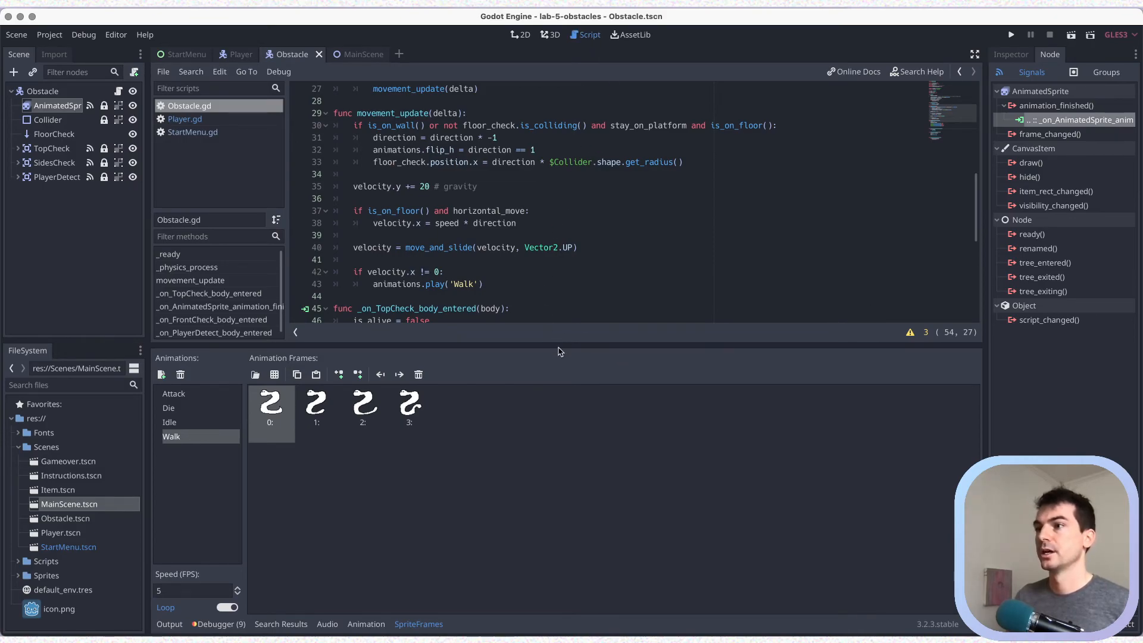
{"action": "left_click_drag", "start_coordinate": [570, 382], "coordinate": [615, 572]}
{"action": "scroll", "coordinate": [617, 308], "scroll_direction": "down", "scroll_amount": 5}
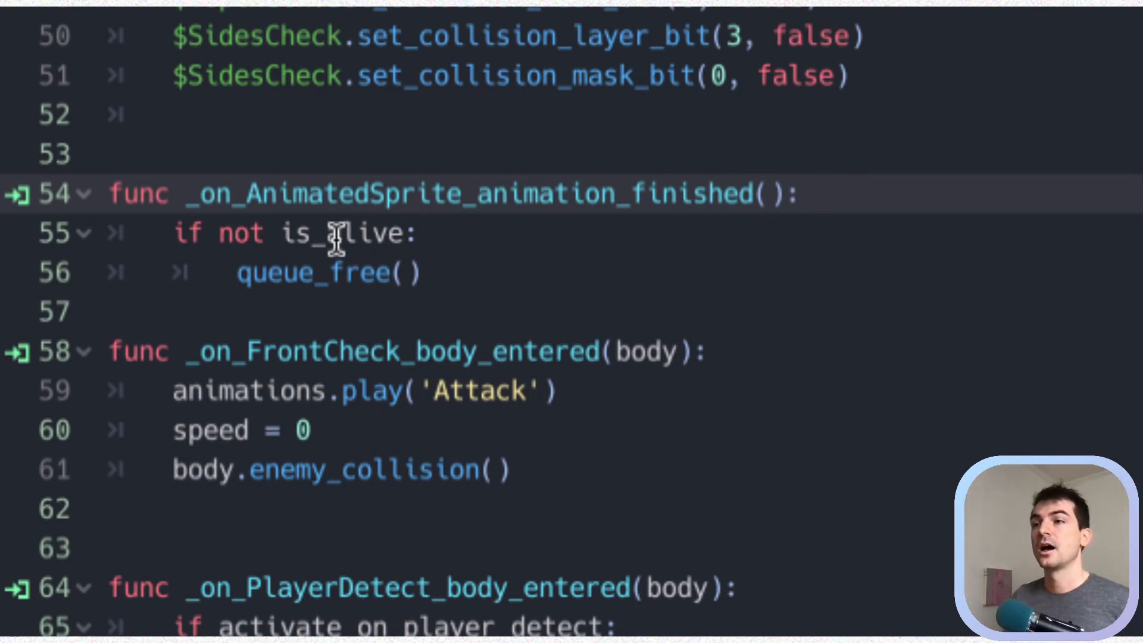
{"action": "left_click_drag", "start_coordinate": [237, 272], "coordinate": [427, 266]}
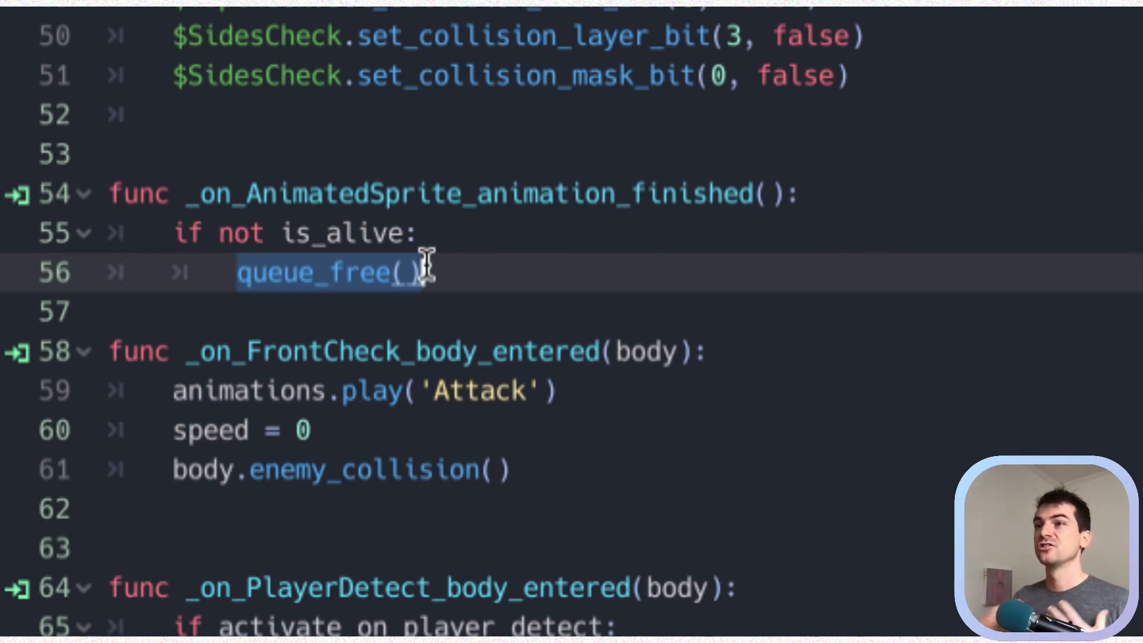
{"action": "left_click_drag", "start_coordinate": [440, 262], "coordinate": [111, 187]}
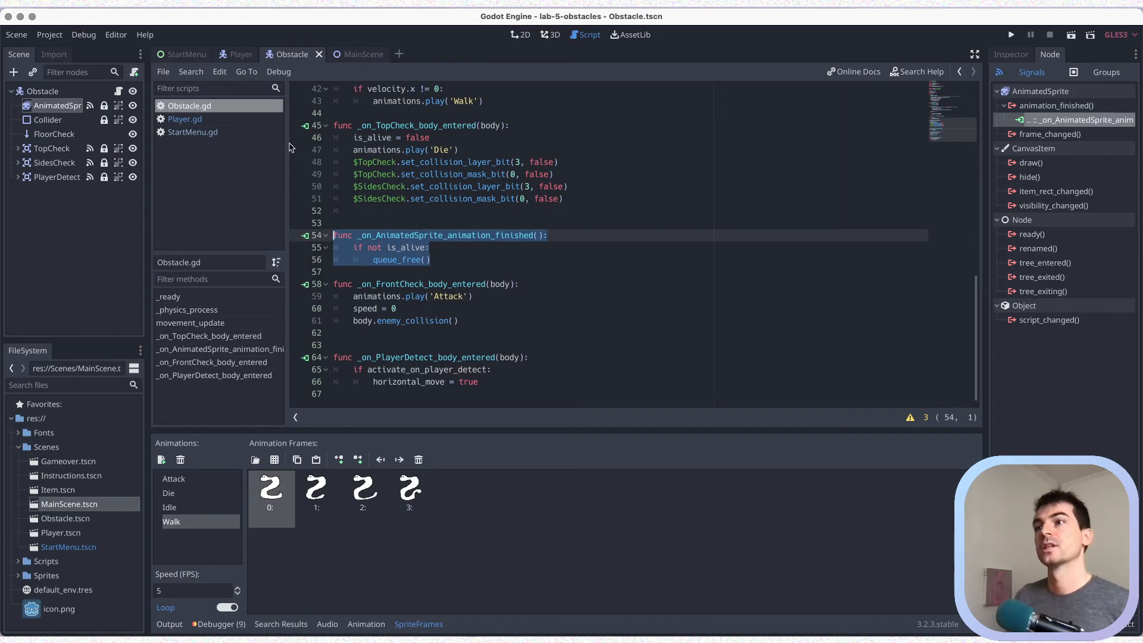
Open SidesCheck's connected body_entered handler, examine its Attack animation, speed reset and body.enemy_collision() call, and save the scene.
{"action": "left_click", "coordinate": [51, 169]}
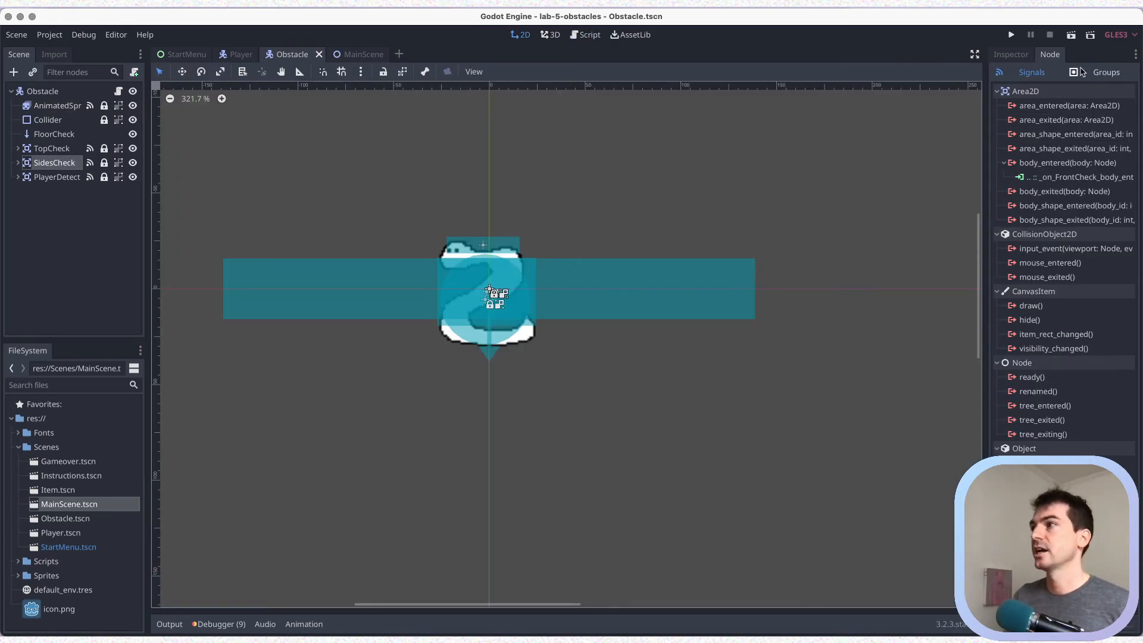
{"action": "double_click", "coordinate": [1061, 178]}
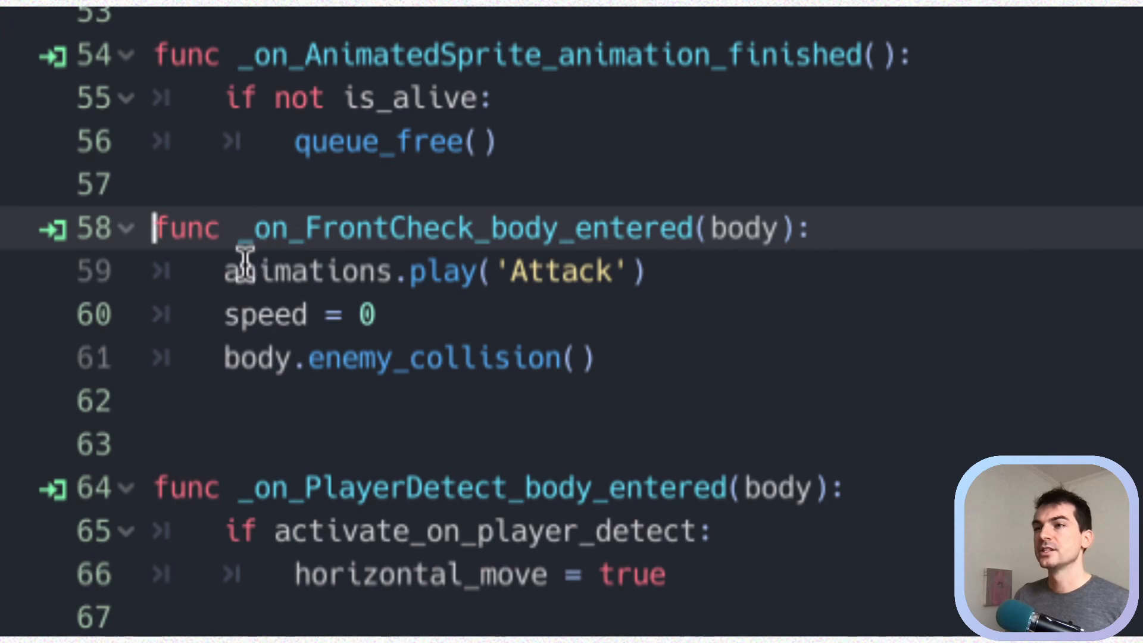
{"action": "left_click", "coordinate": [233, 333]}
{"action": "left_click_drag", "start_coordinate": [225, 273], "coordinate": [661, 273]}
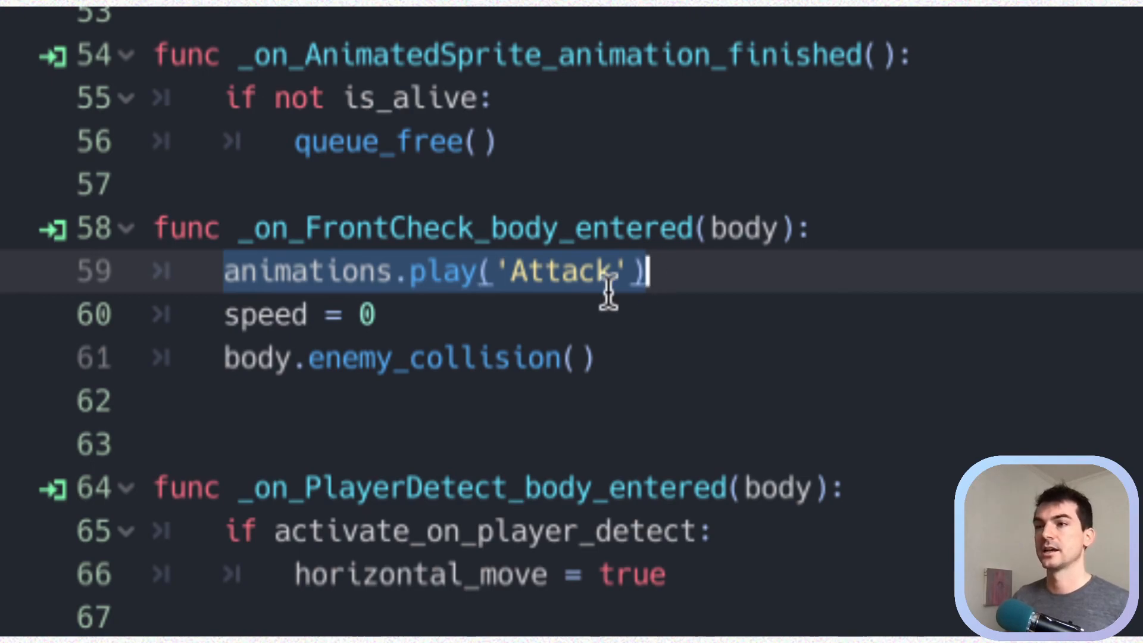
{"action": "left_click_drag", "start_coordinate": [219, 316], "coordinate": [403, 322]}
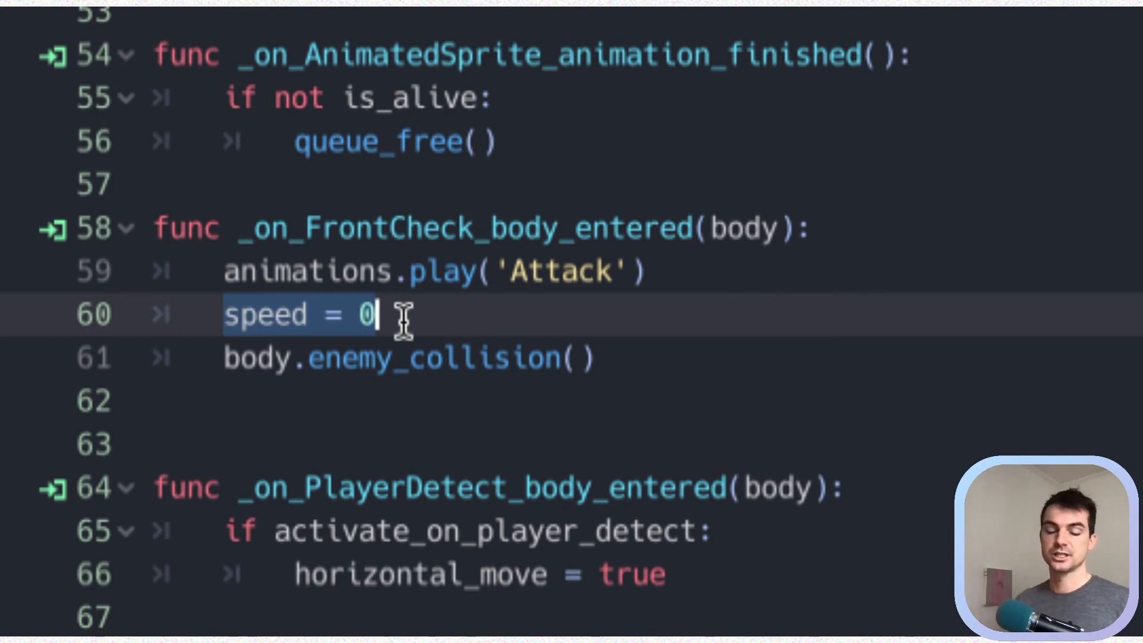
{"action": "left_click_drag", "start_coordinate": [225, 358], "coordinate": [613, 359]}
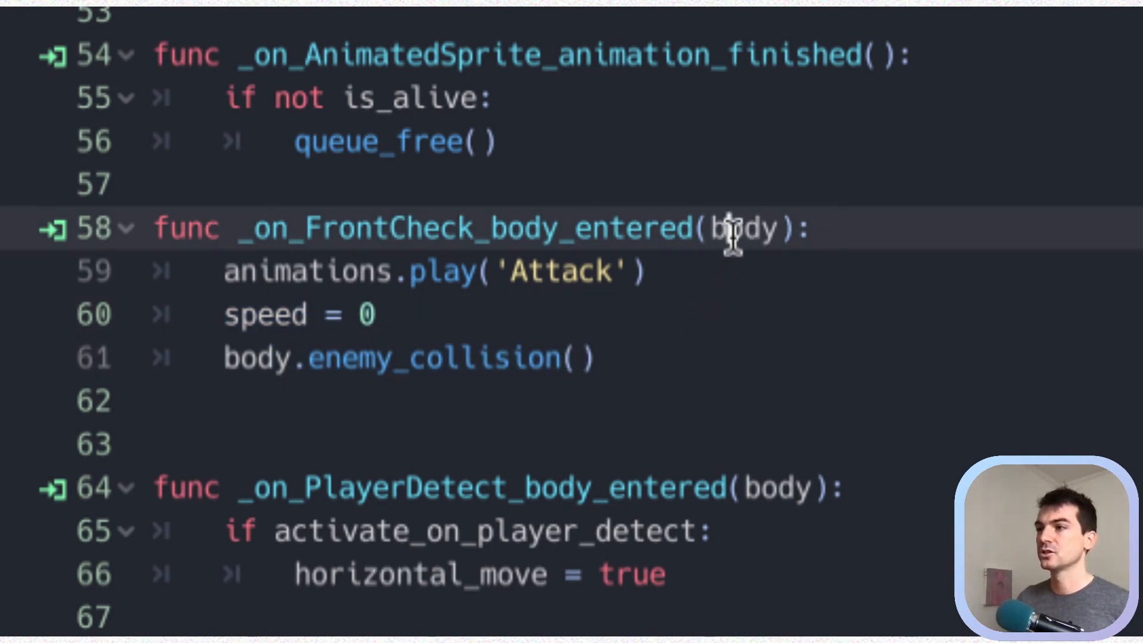
{"action": "double_click", "coordinate": [738, 229]}
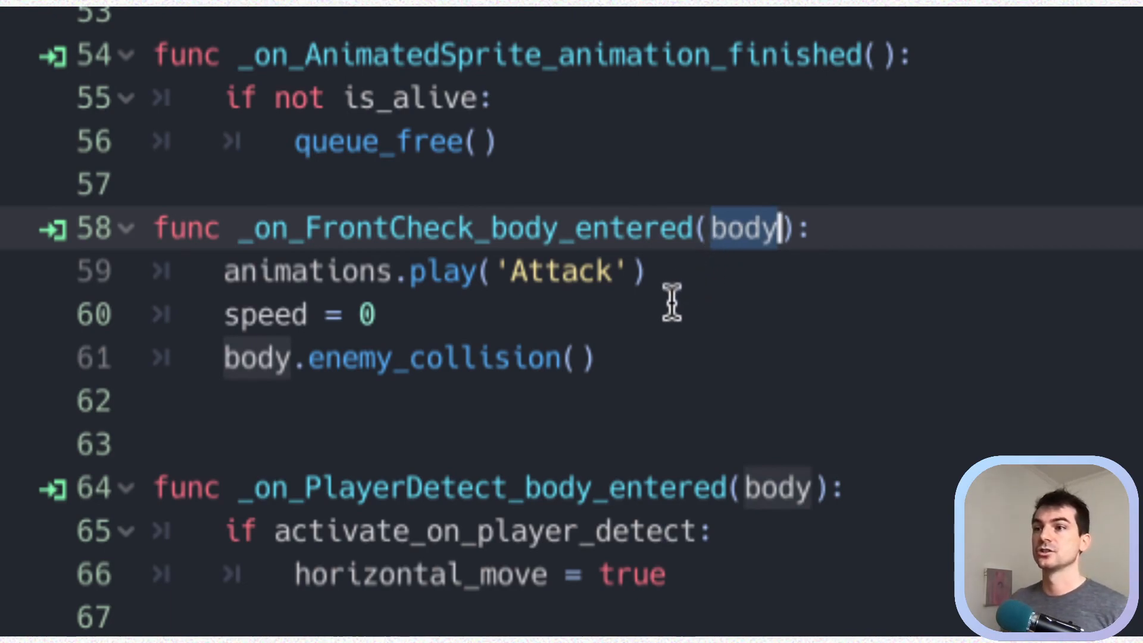
{"action": "left_click", "coordinate": [241, 359]}
{"action": "left_click_drag", "start_coordinate": [291, 358], "coordinate": [625, 327]}
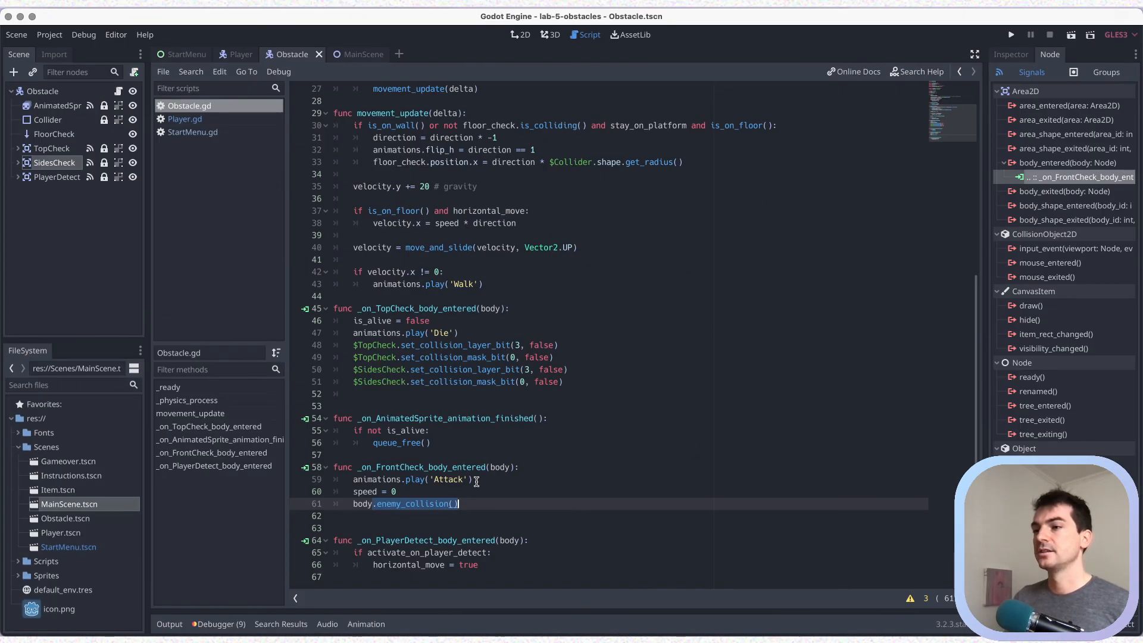
{"action": "key", "text": "super+s"}
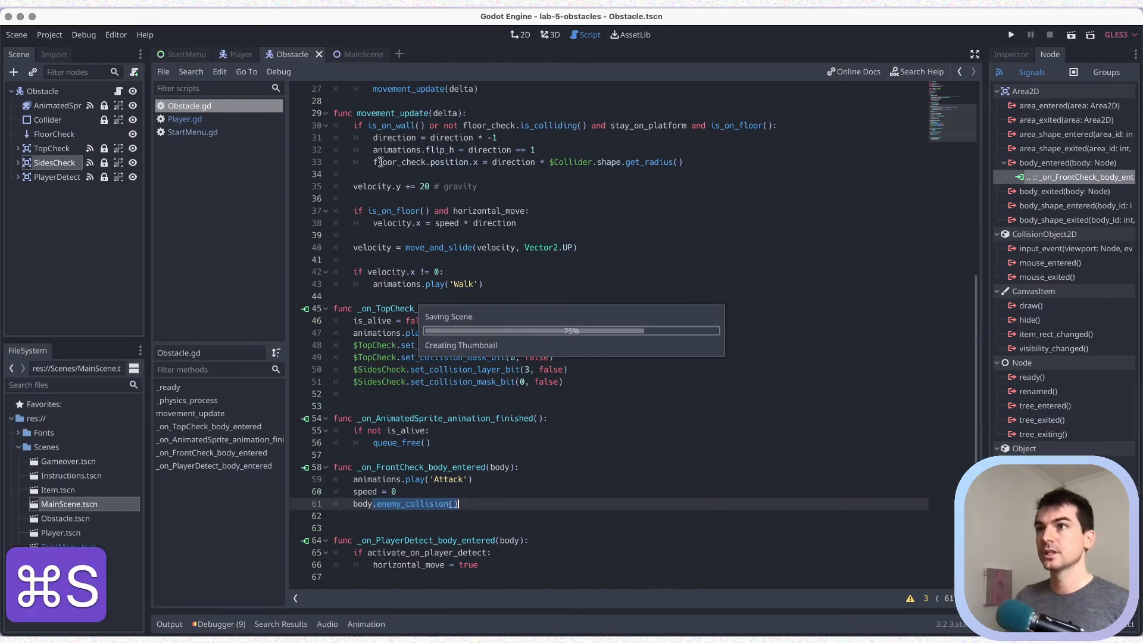
Remove the print('enemy!') line from the enemy_collision function in Player.gd and save the script.
{"action": "left_click", "coordinate": [186, 119]}
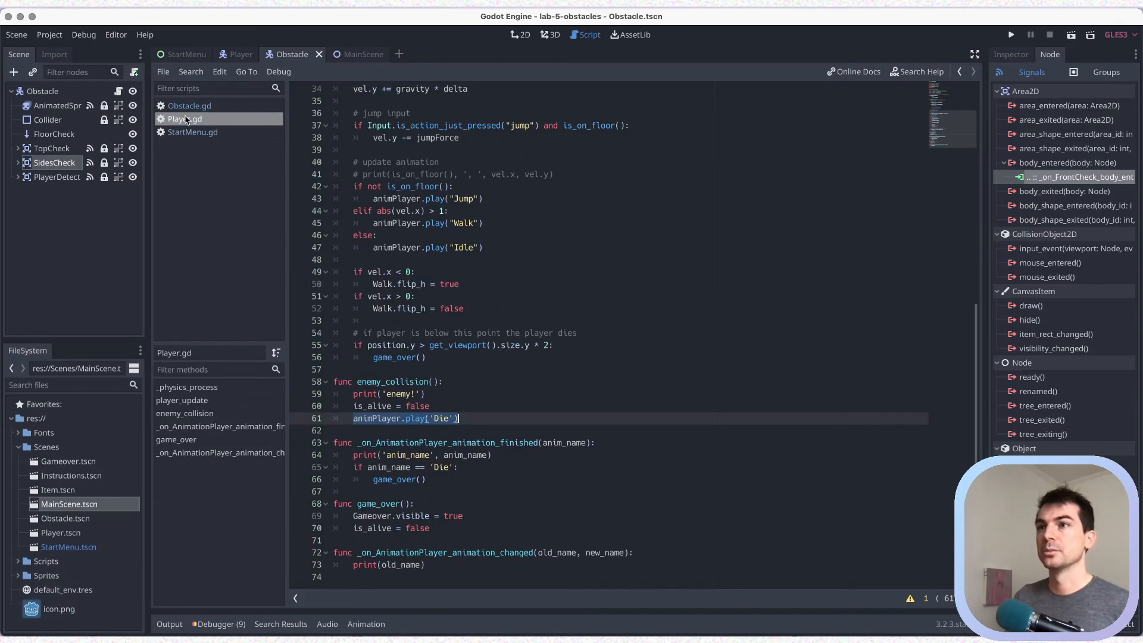
{"action": "left_click", "coordinate": [384, 394]}
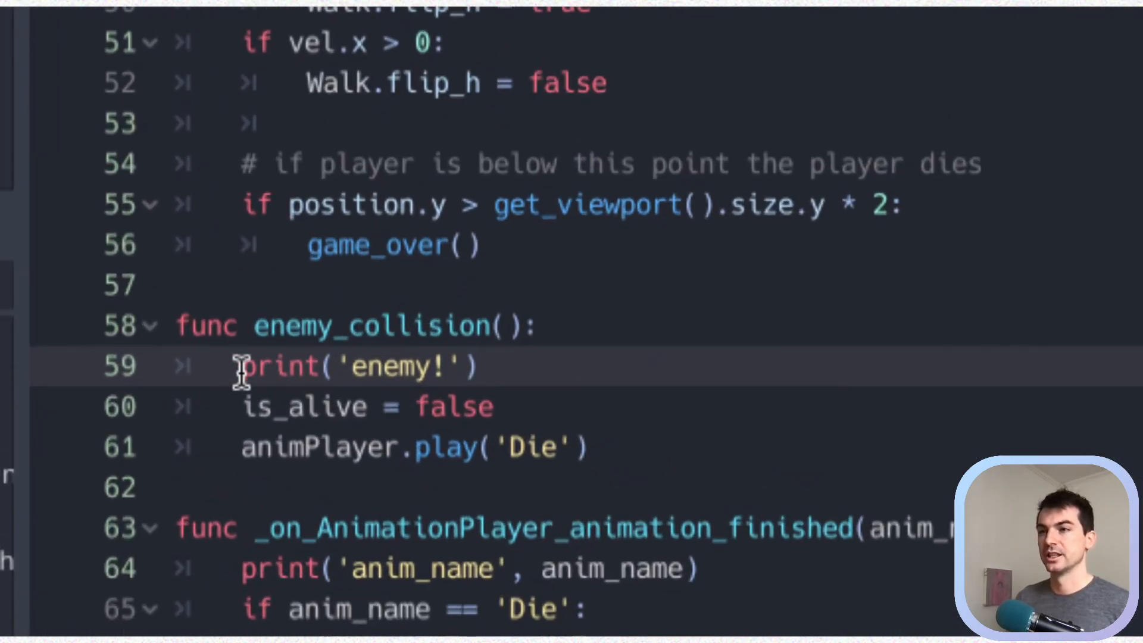
{"action": "triple_click", "coordinate": [520, 370]}
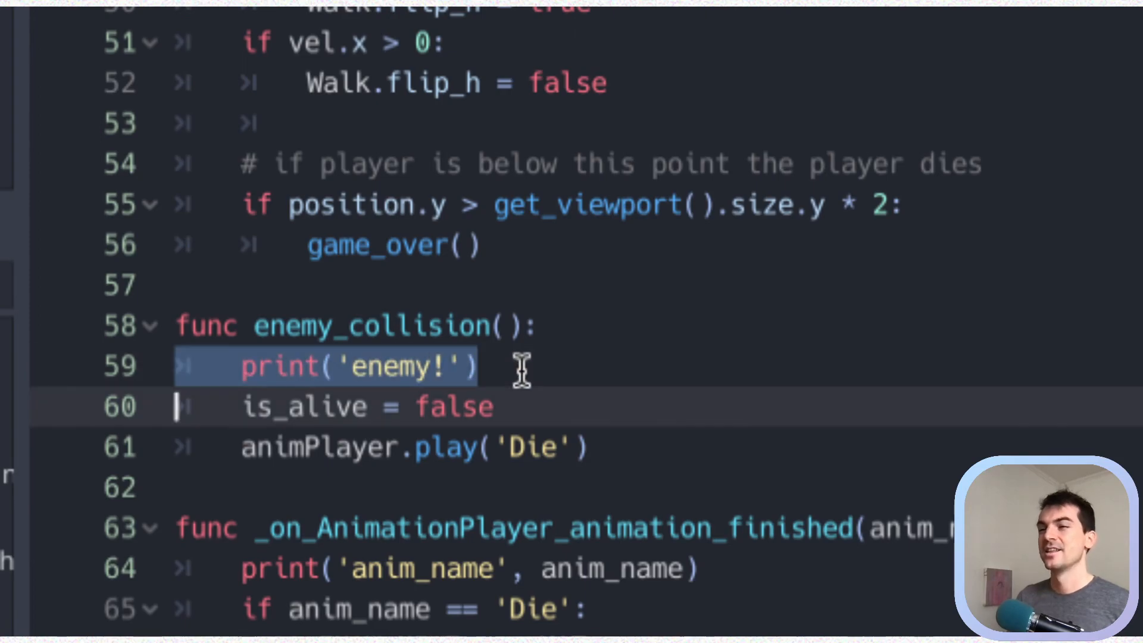
{"action": "left_click_drag", "start_coordinate": [521, 370], "coordinate": [196, 372]}
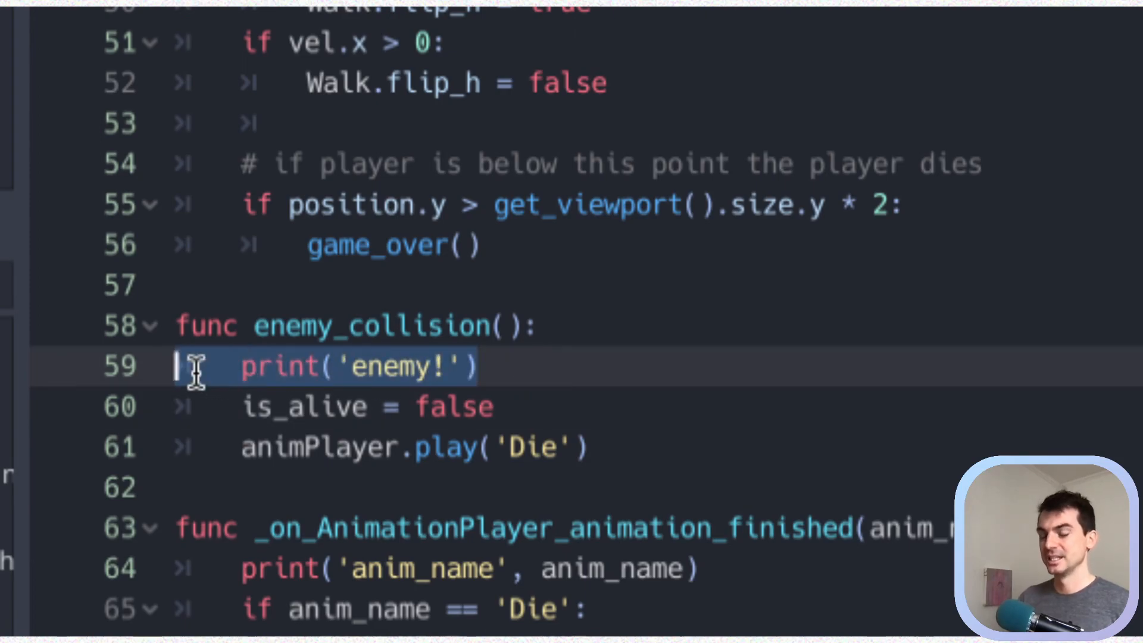
{"action": "key", "text": "BackSpace"}
{"action": "key", "text": "BackSpace"}
{"action": "key", "text": "ctrl+s"}
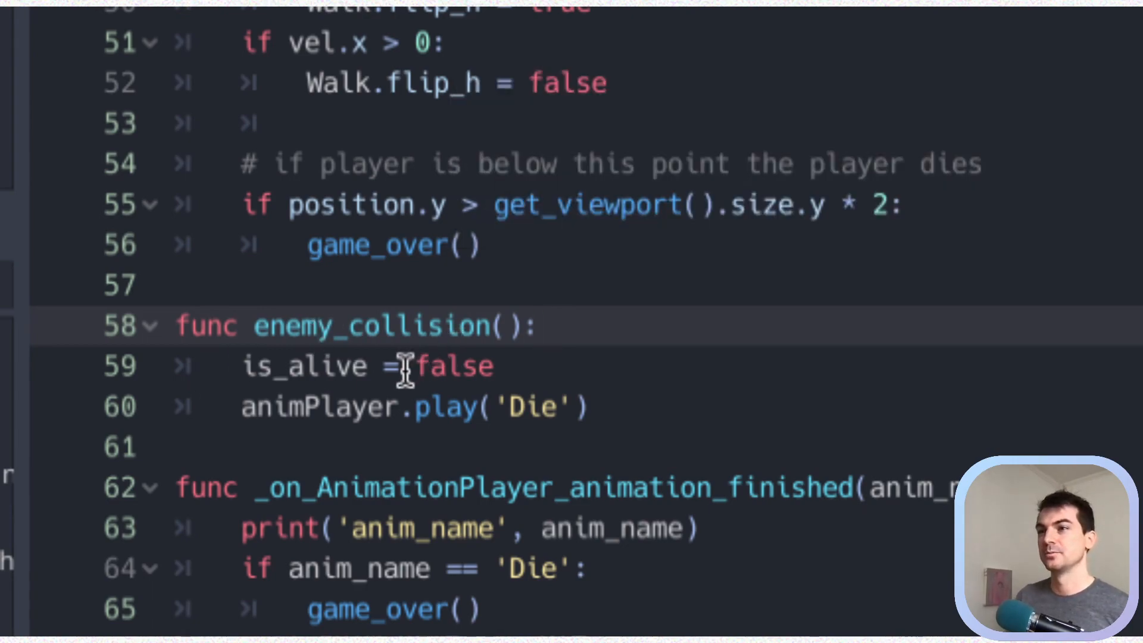
Review the enemy_collision code, delete the print('anim_name', anim_name) line from _on_AnimationPlayer_animation_finished, and save Player.gd.
{"action": "left_click_drag", "start_coordinate": [238, 366], "coordinate": [533, 366]}
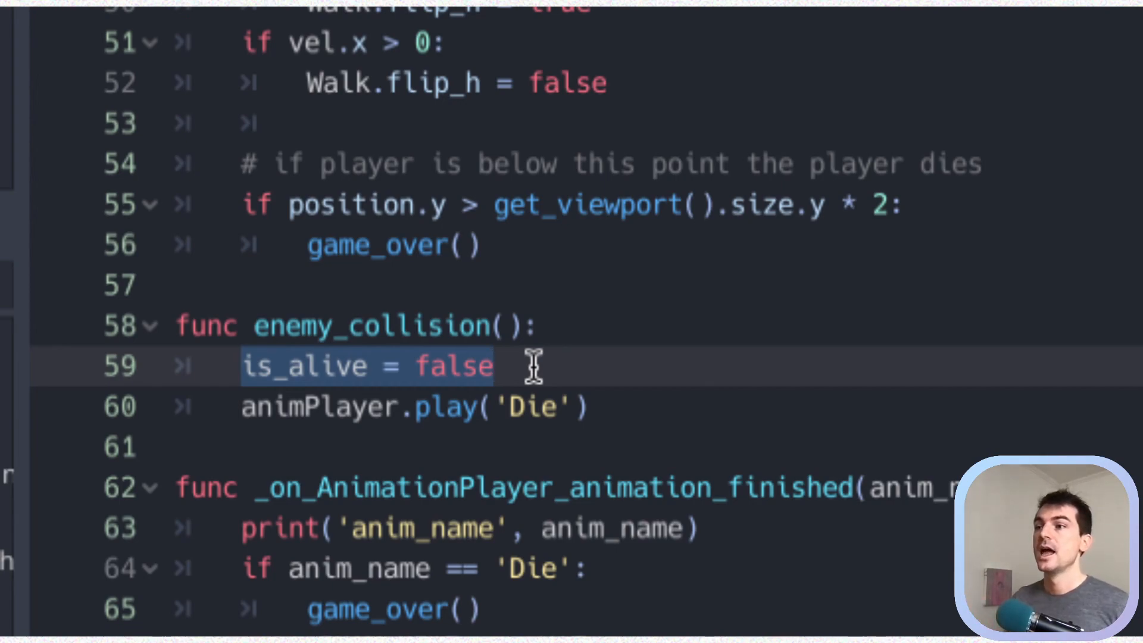
{"action": "left_click_drag", "start_coordinate": [243, 408], "coordinate": [603, 408]}
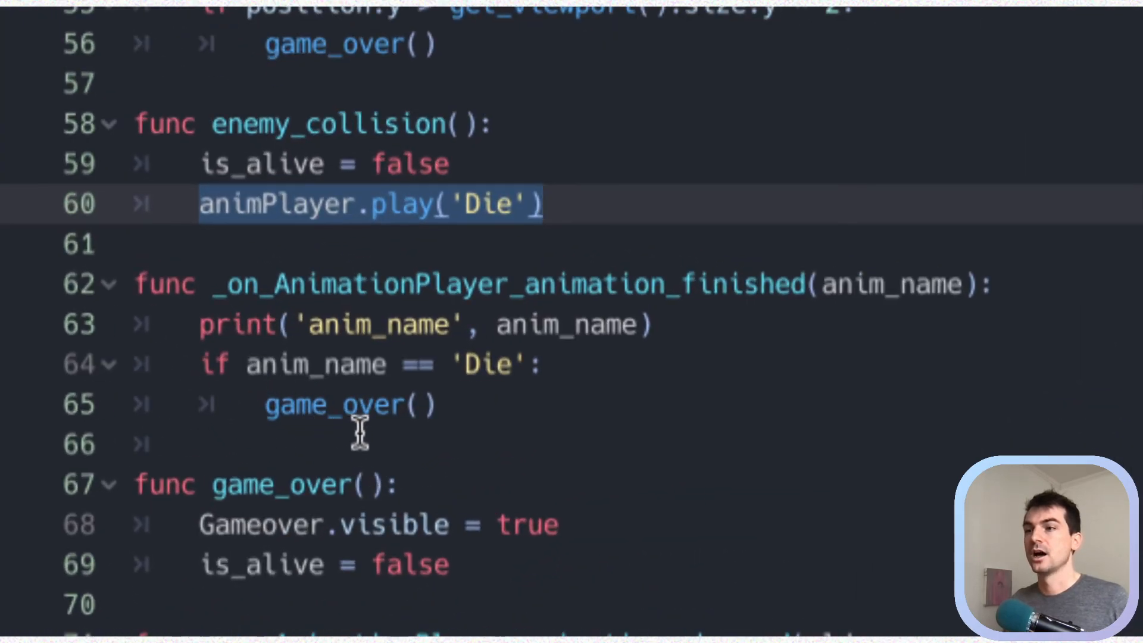
{"action": "left_click_drag", "start_coordinate": [185, 367], "coordinate": [572, 362]}
{"action": "triple_click", "coordinate": [435, 336]}
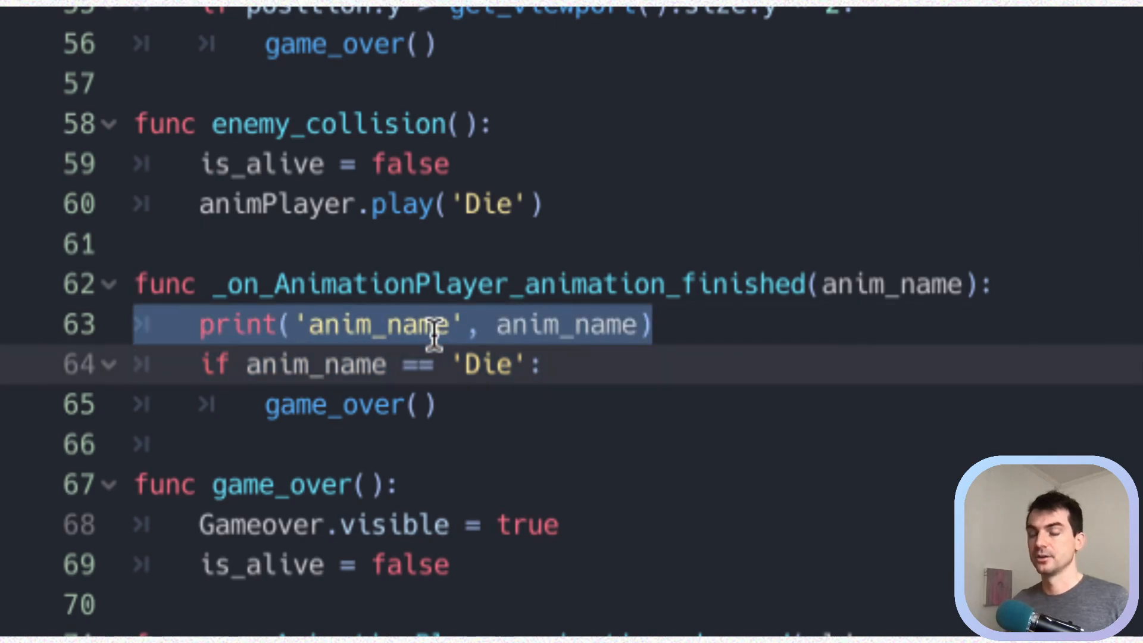
{"action": "key", "text": "BackSpace"}
{"action": "key", "text": "BackSpace"}
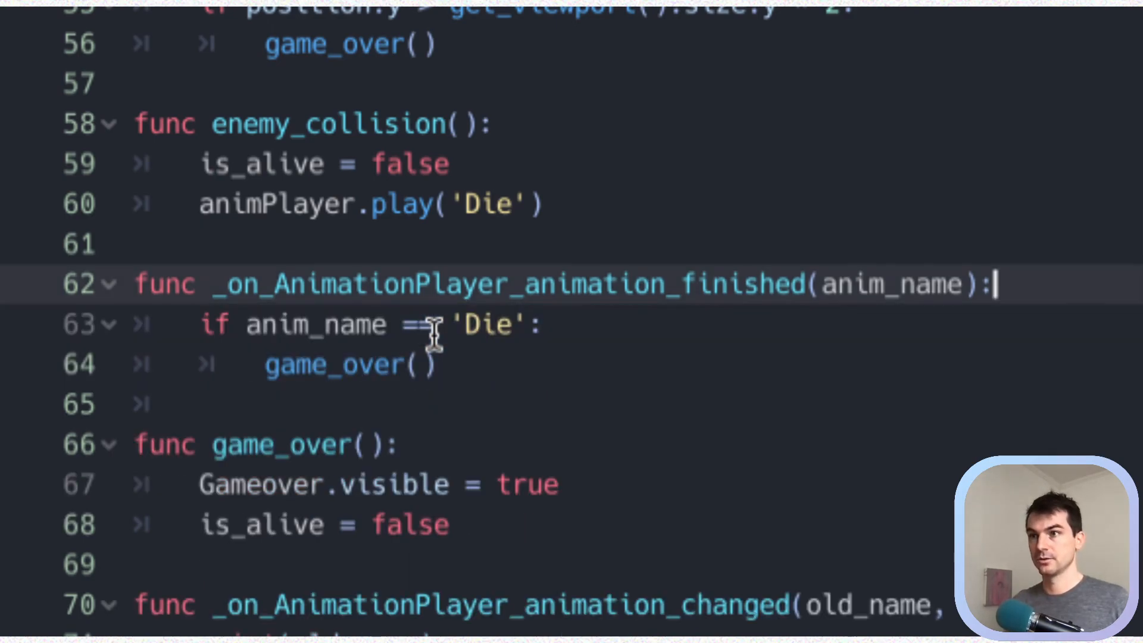
{"action": "key", "text": "ctrl+s"}
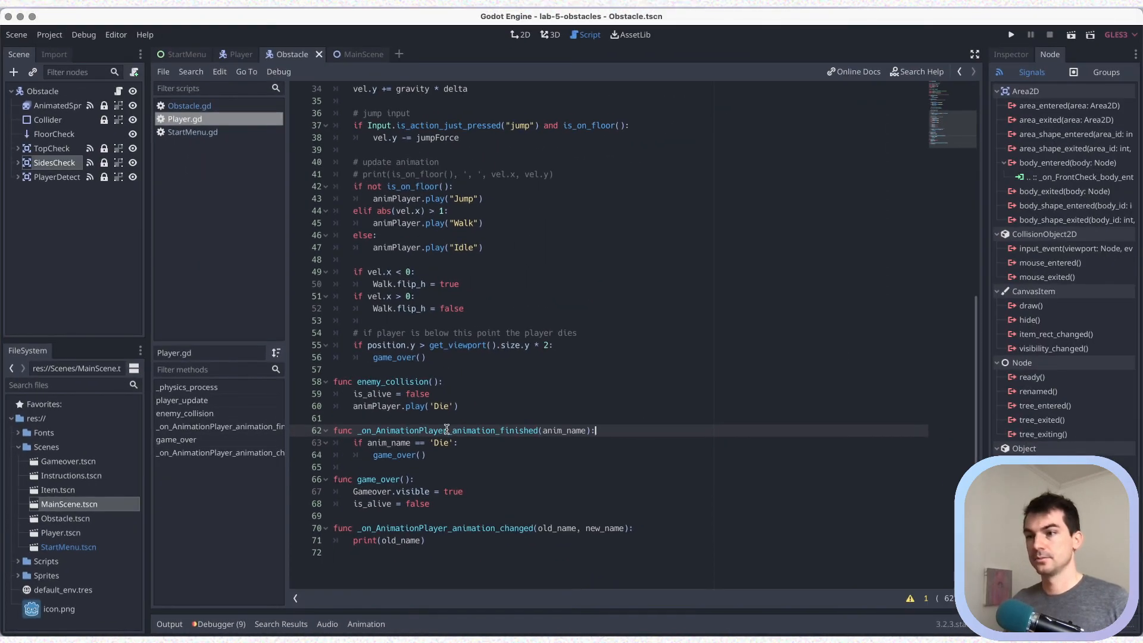
{"action": "key", "text": "super+s"}
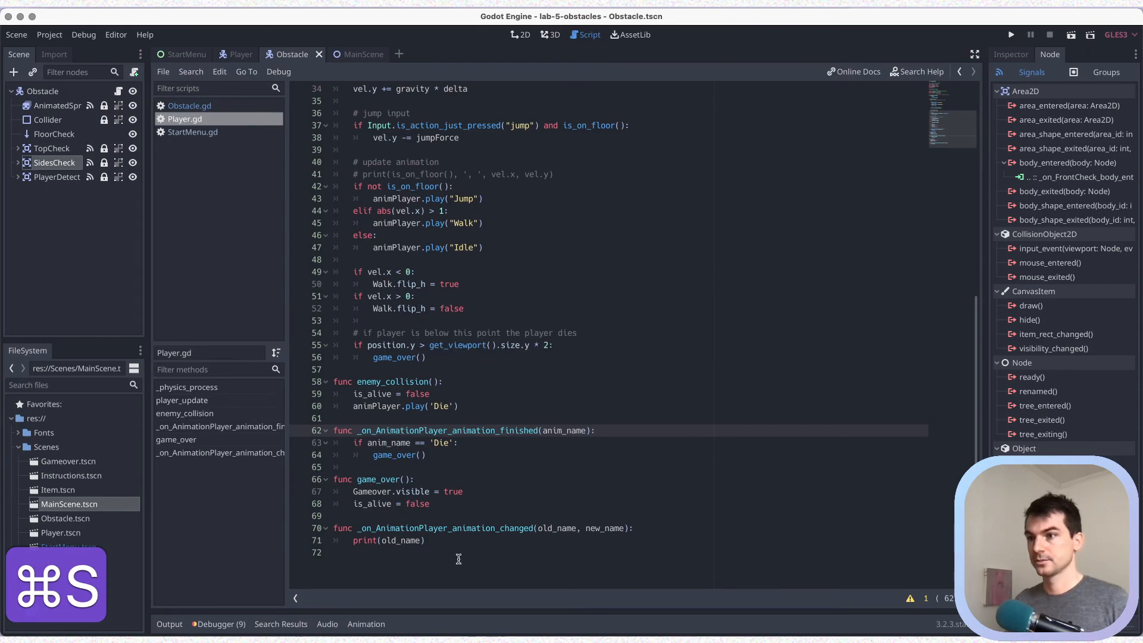
Delete the whole _on_AnimationPlayer_animation_changed function from the end of Player.gd and save the script.
{"action": "left_click_drag", "start_coordinate": [444, 542], "coordinate": [322, 537]}
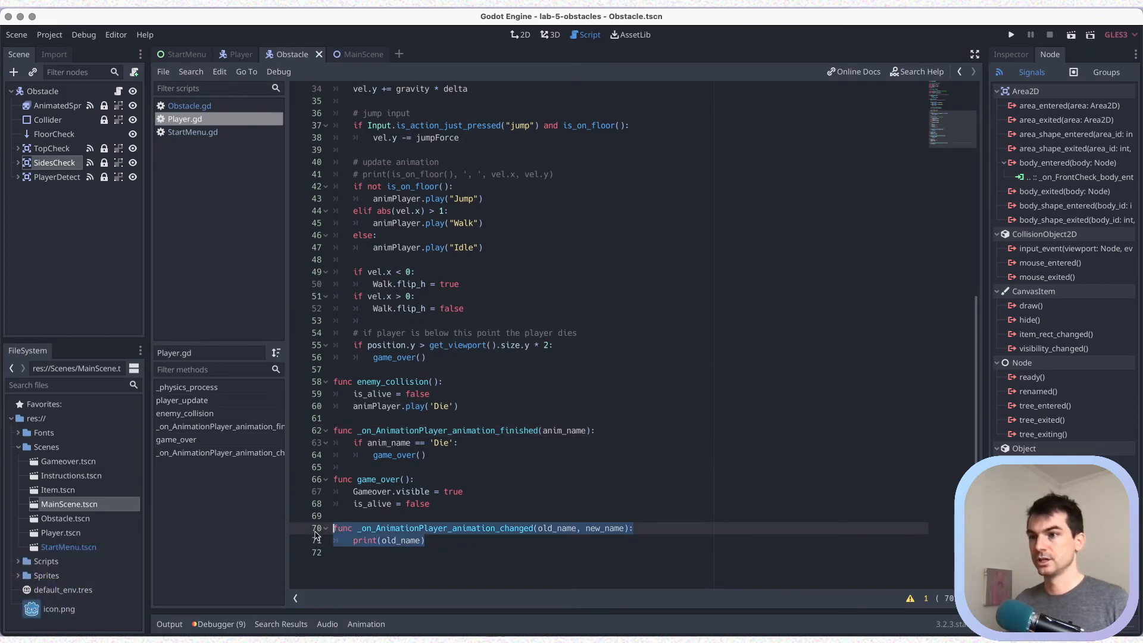
{"action": "key", "text": "BackSpace"}
{"action": "key", "text": "BackSpace"}
{"action": "key", "text": "BackSpace"}
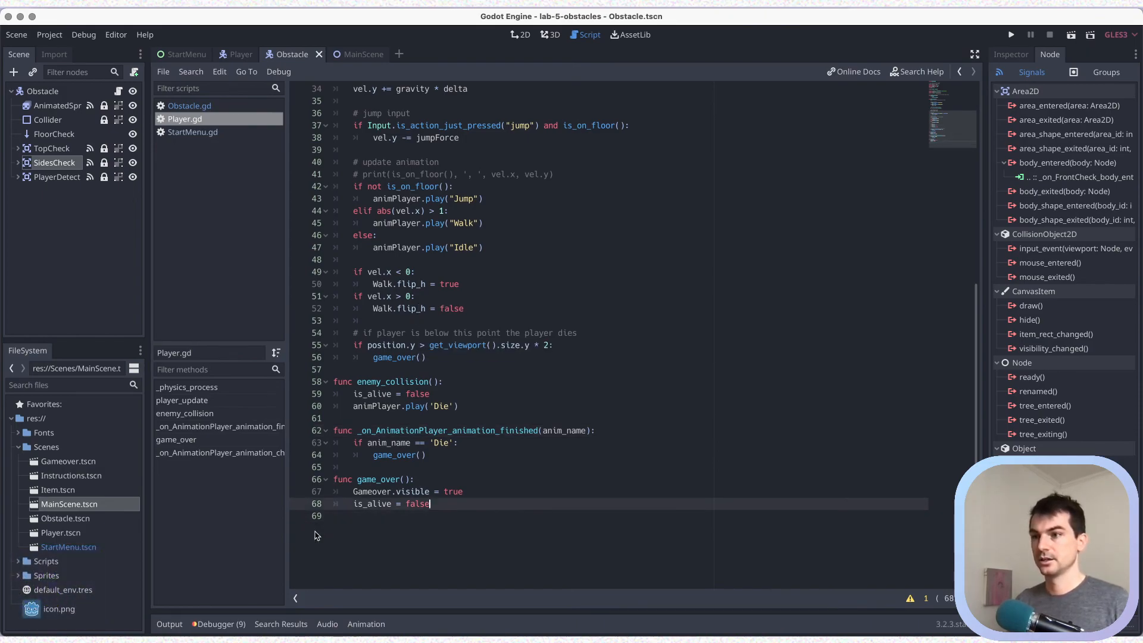
{"action": "key", "text": "super+s"}
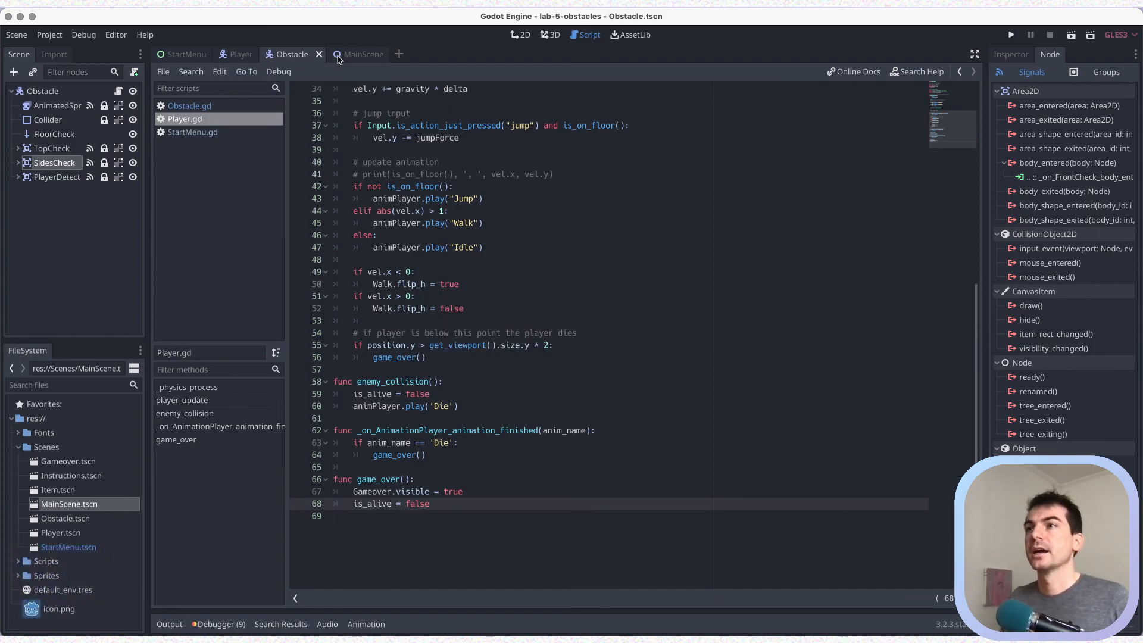
Open PlayerDetect's connected body_entered handler, examine how activate_on_player_detect sets horizontal_move to true, and save the Obstacle scene.
{"action": "left_click", "coordinate": [38, 91]}
{"action": "left_click", "coordinate": [56, 177]}
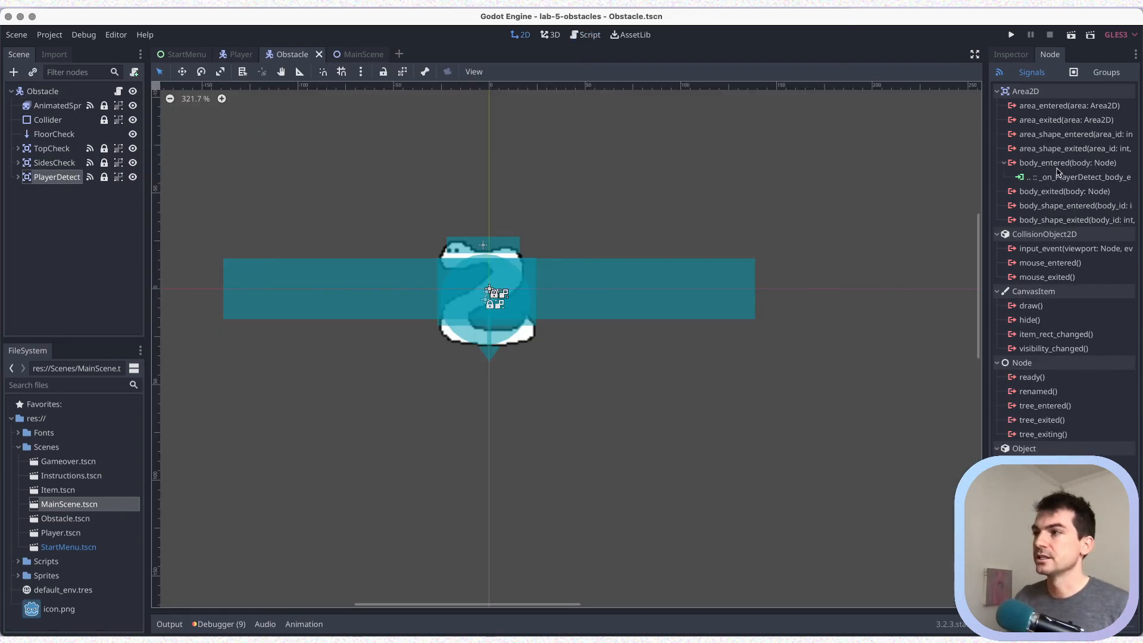
{"action": "double_click", "coordinate": [1061, 178]}
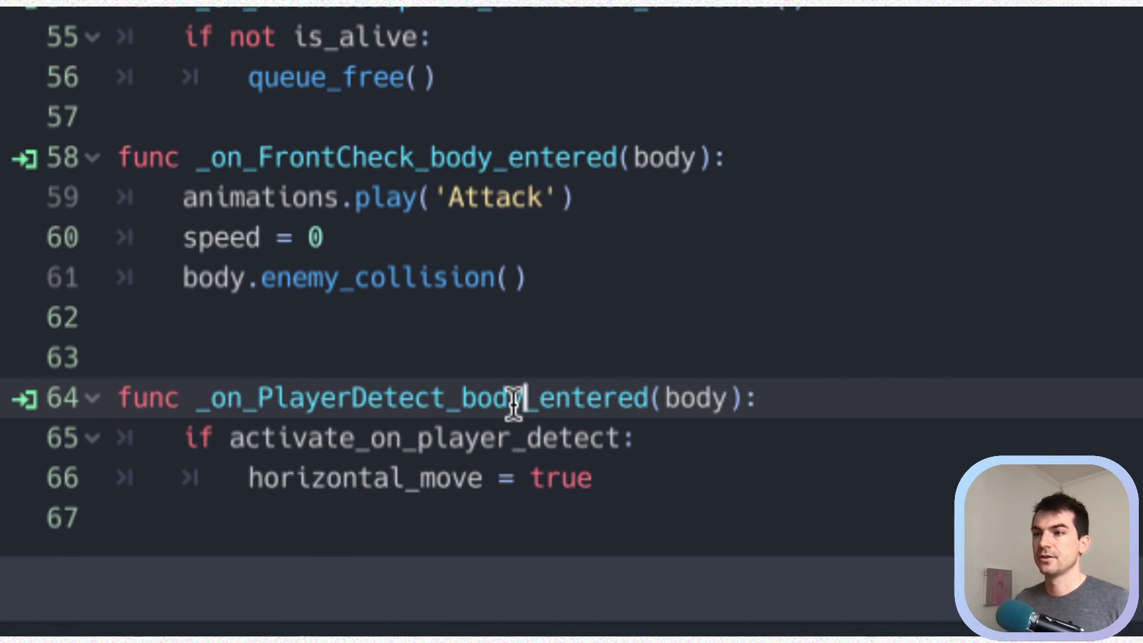
{"action": "left_click", "coordinate": [527, 398]}
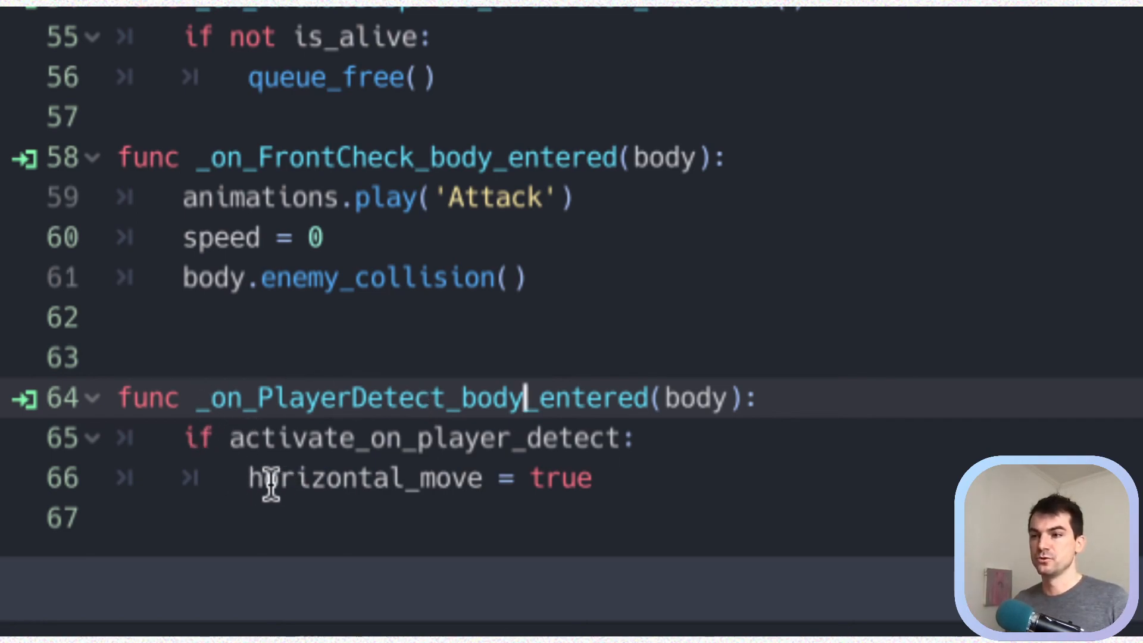
{"action": "left_click_drag", "start_coordinate": [245, 479], "coordinate": [600, 480]}
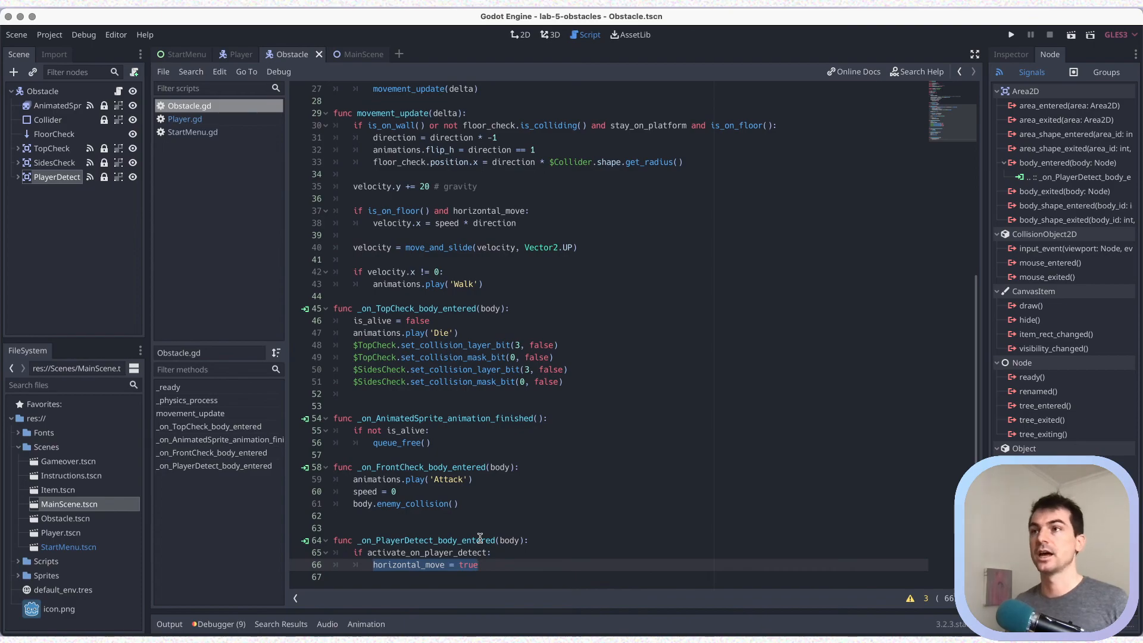
{"action": "key", "text": "super+s"}
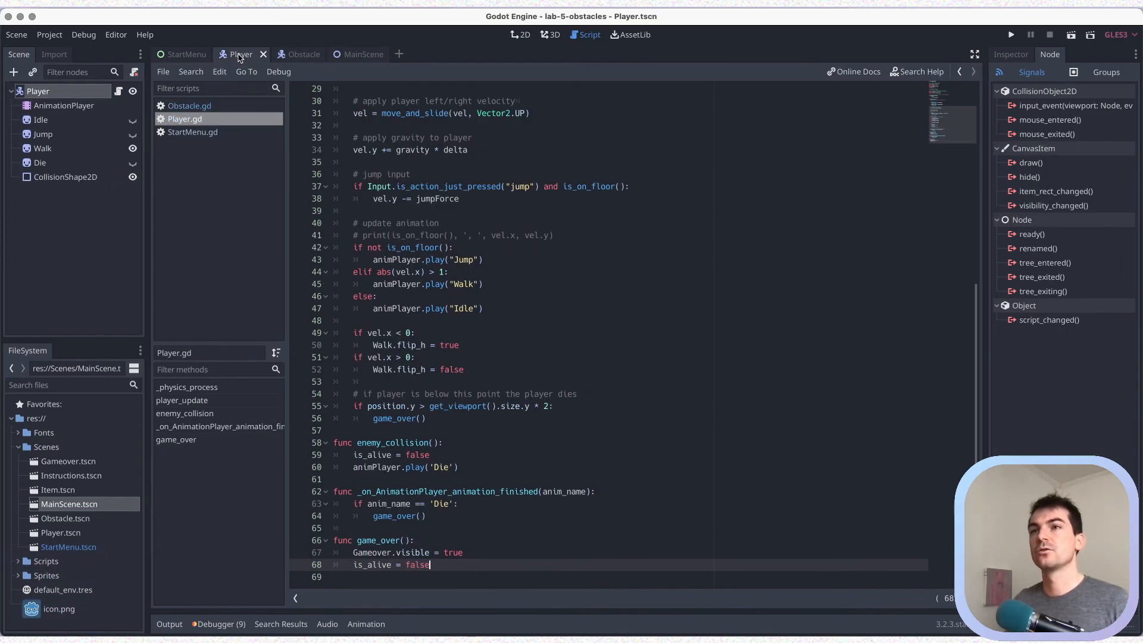
Connect the AnimationPlayer's animation_finished signal to _on_AnimationPlayer_animation_finished in the Player script, and save the Player scene.
{"action": "left_click", "coordinate": [63, 106]}
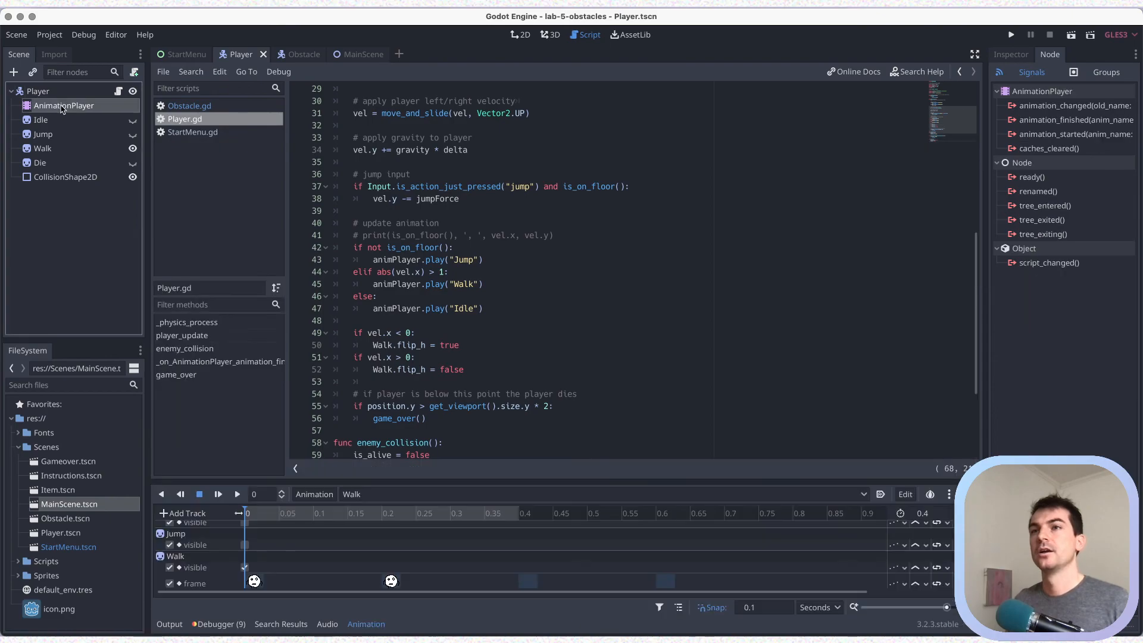
{"action": "double_click", "coordinate": [1052, 120]}
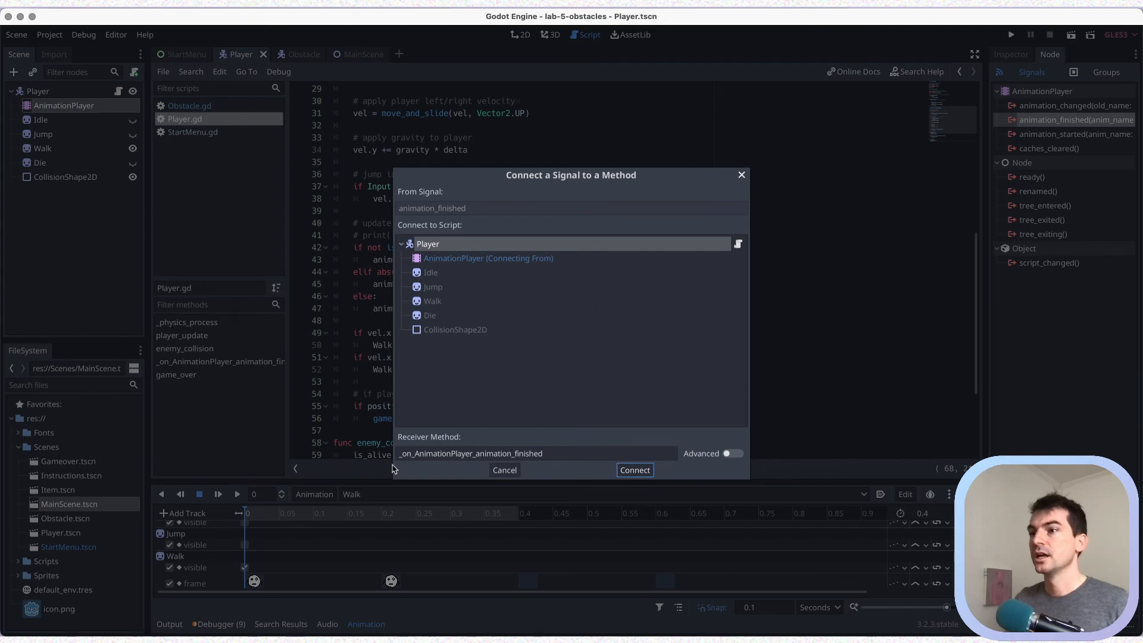
{"action": "left_click", "coordinate": [634, 470]}
{"action": "scroll", "coordinate": [575, 378], "scroll_direction": "down", "scroll_amount": 2}
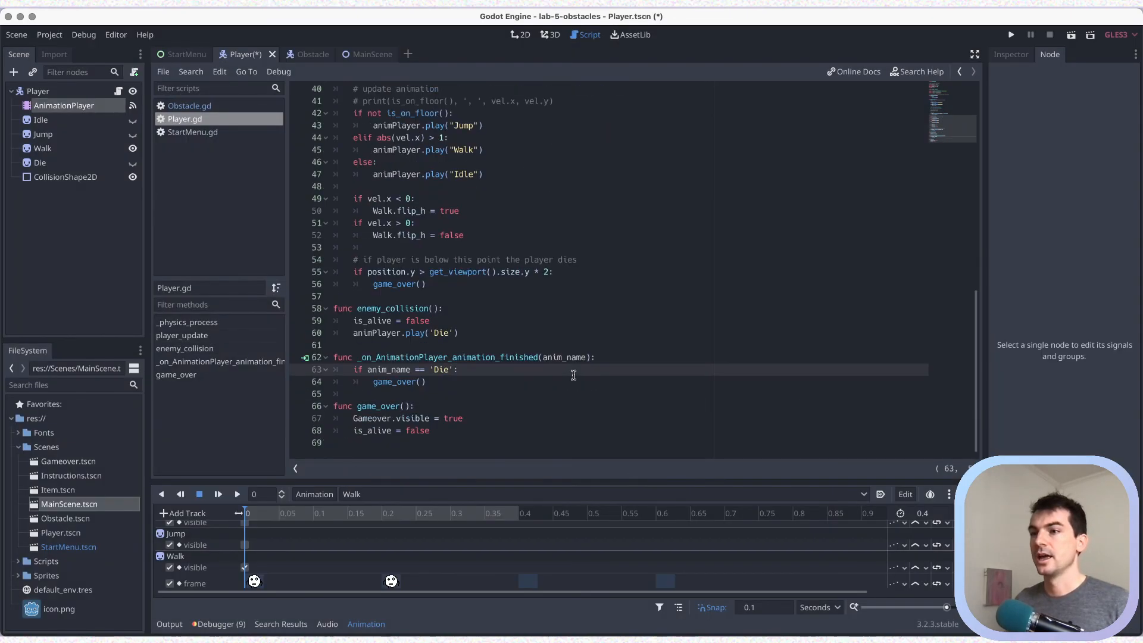
{"action": "key", "text": "super+s"}
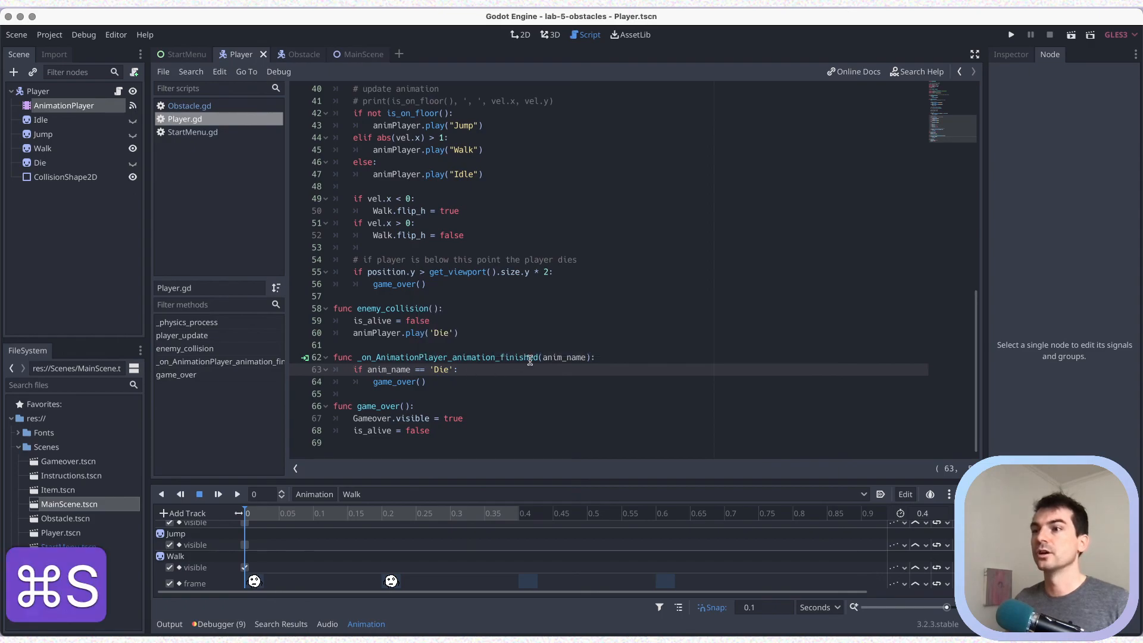
{"action": "key", "text": "super+s"}
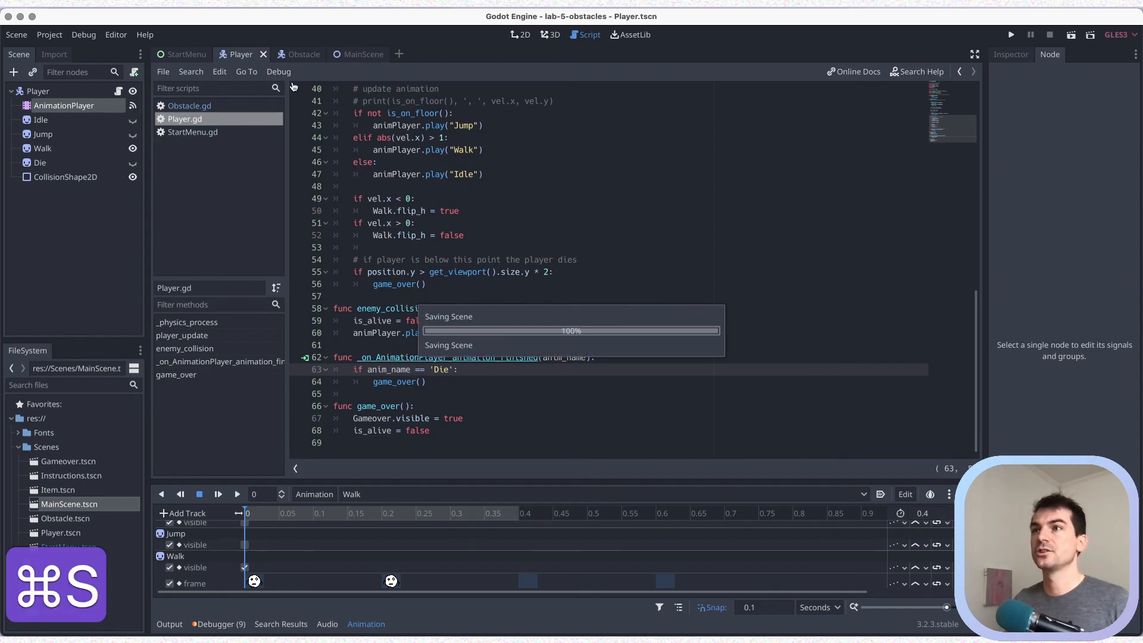
Run MainScene and move the player into an obstacle to test the death animation and game over handling.
{"action": "left_click", "coordinate": [356, 54]}
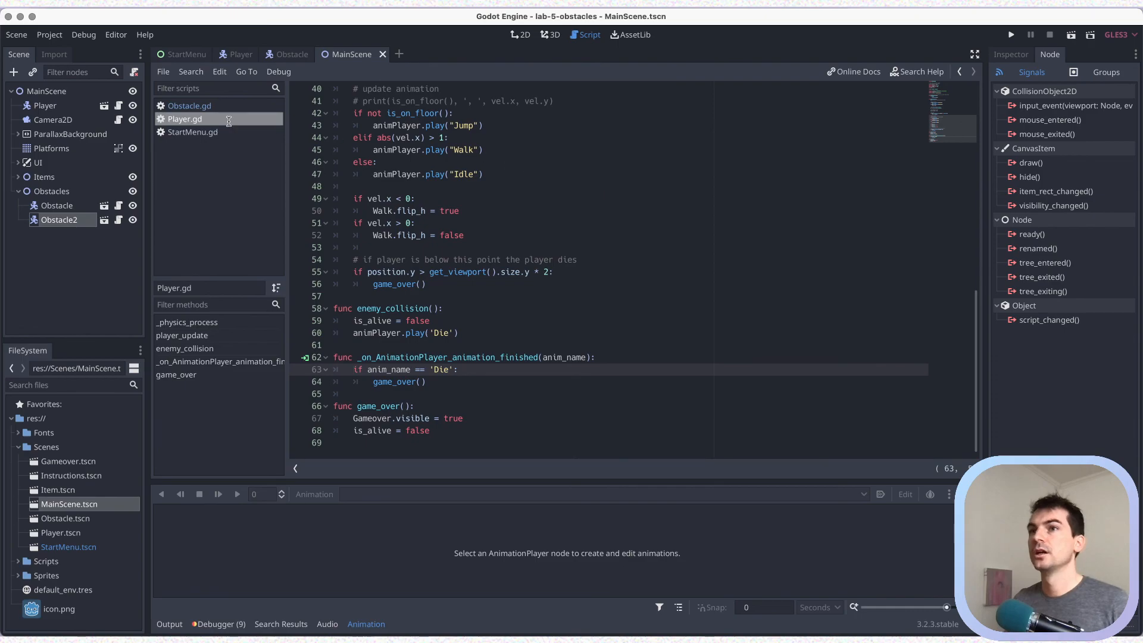
{"action": "left_click", "coordinate": [52, 95]}
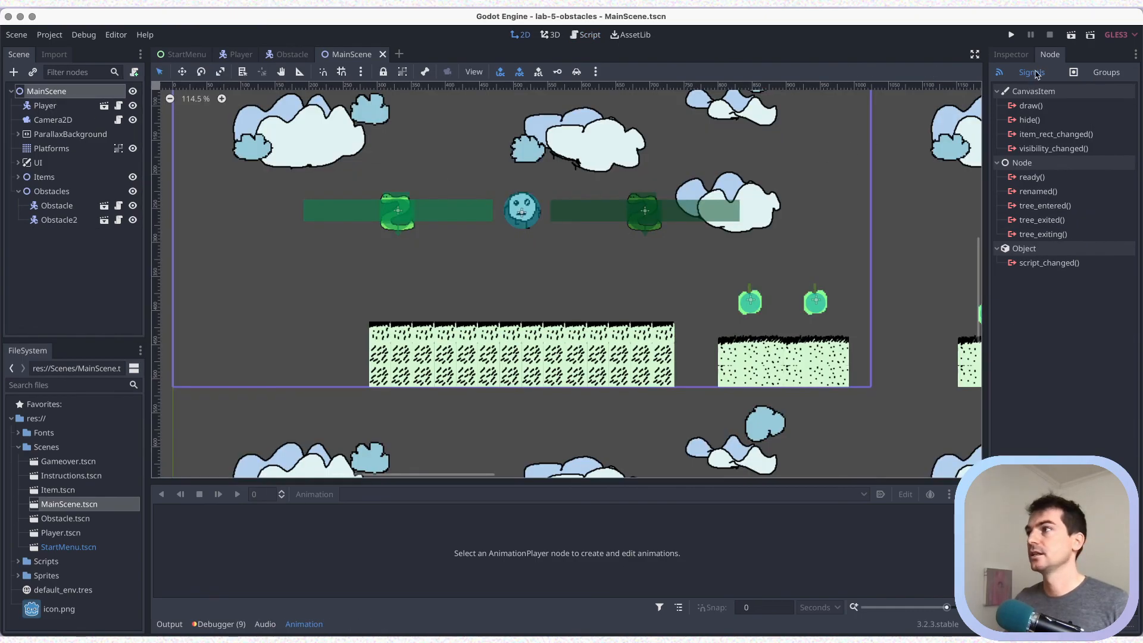
{"action": "key", "text": "super+r"}
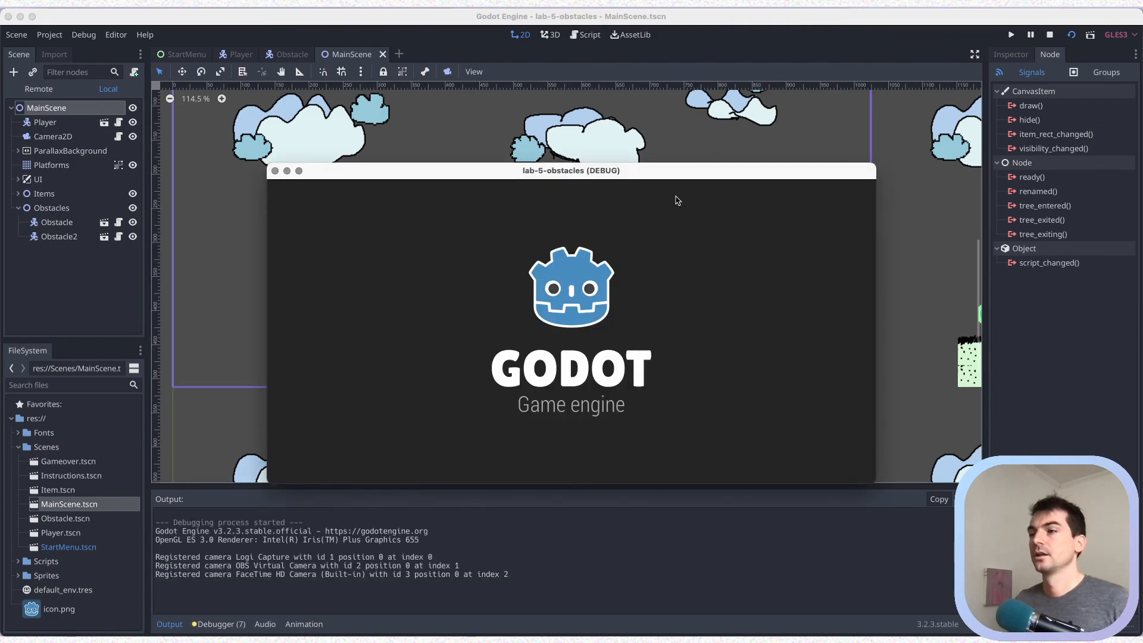
{"action": "key", "text": "Right"}
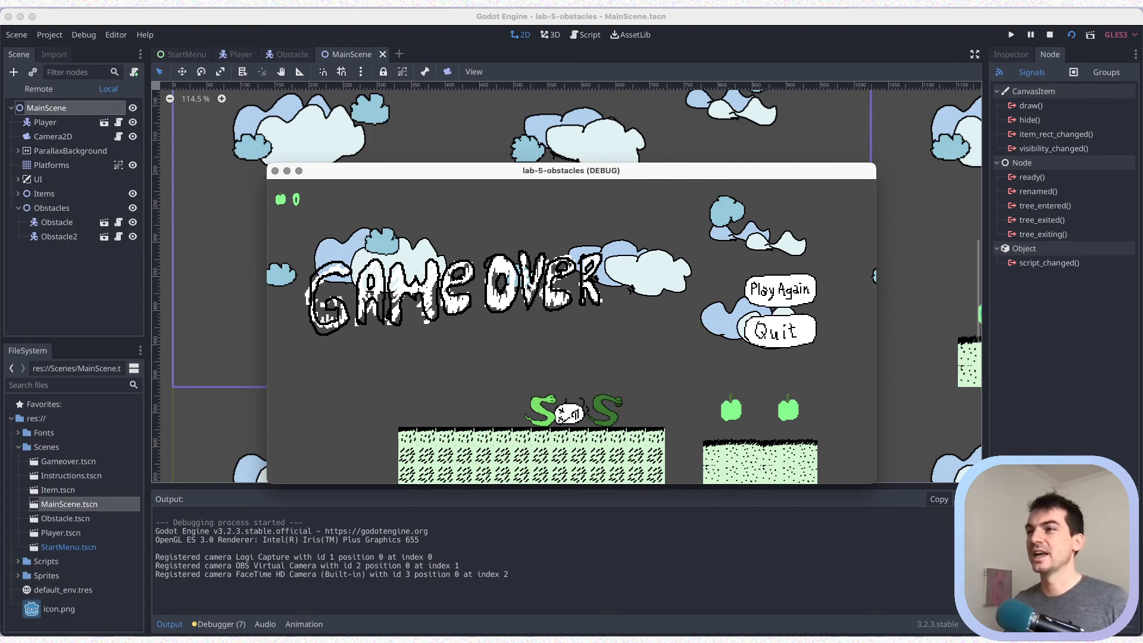
Play again and jump the player over the dark green snake to collect the two apples on the next platform.
{"action": "left_click", "coordinate": [813, 299]}
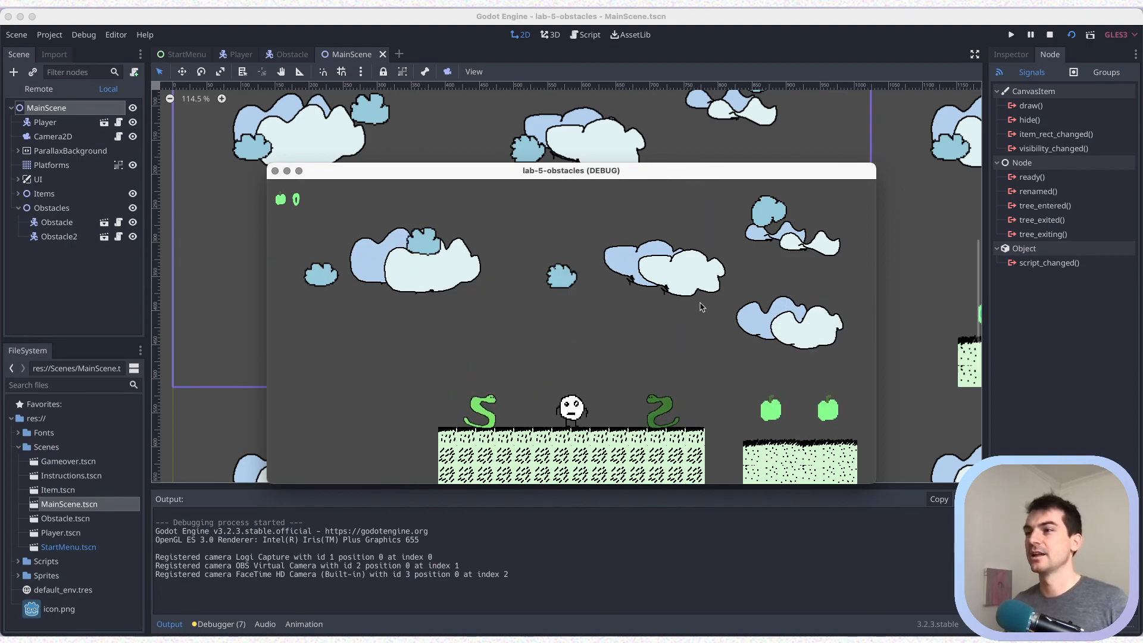
{"action": "key", "text": "Up"}
{"action": "key", "text": "Right"}
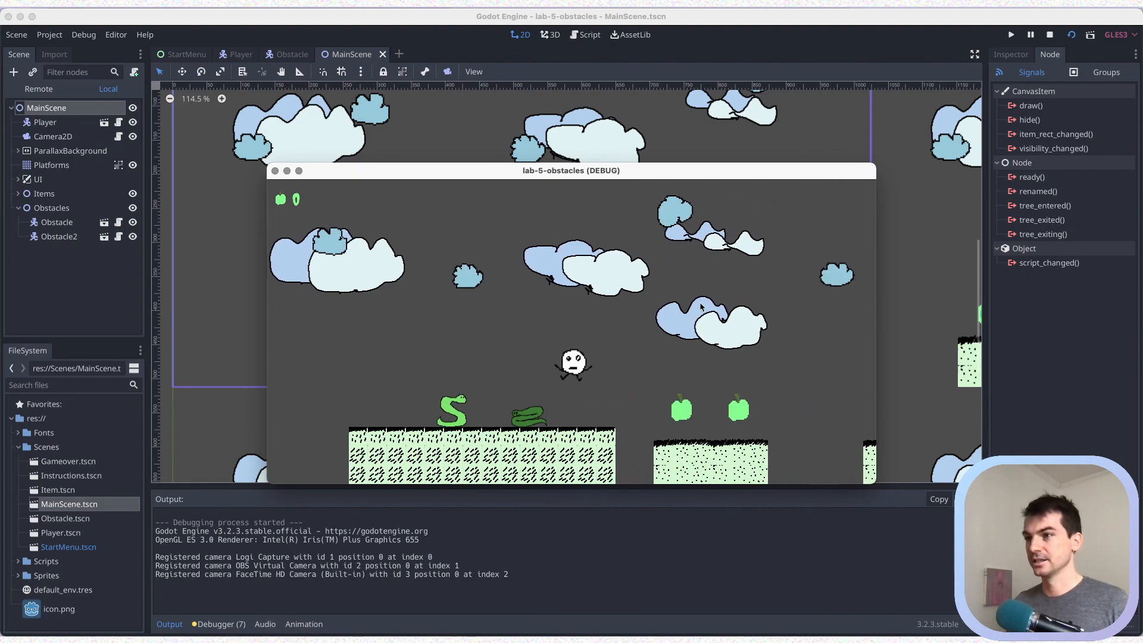
{"action": "key", "text": "Up"}
{"action": "key", "text": "Right"}
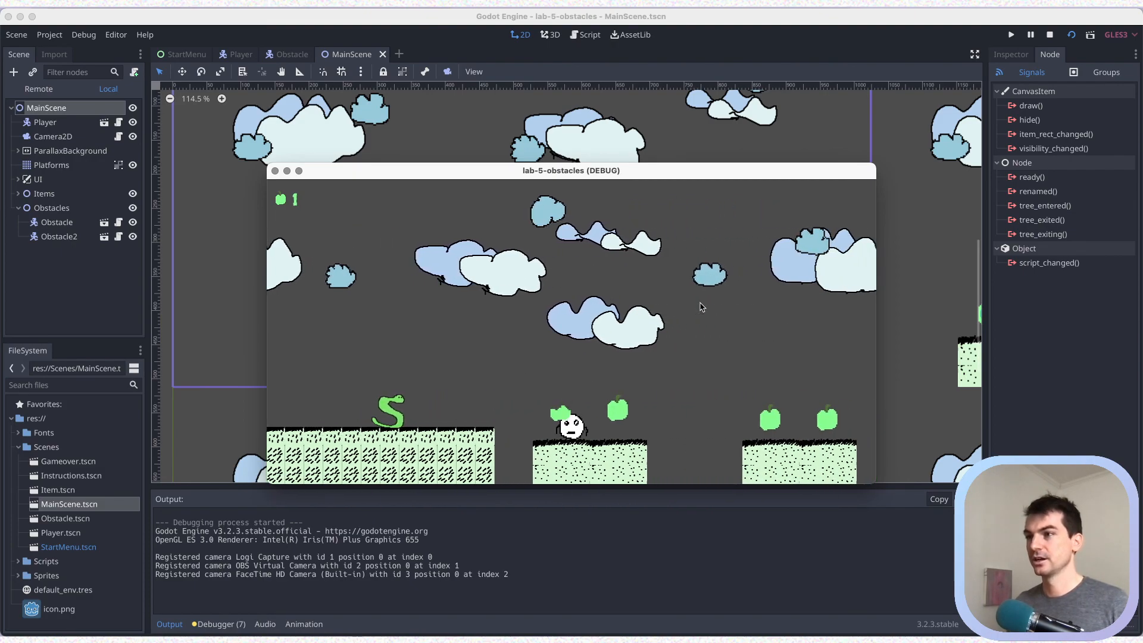
{"action": "key", "text": "Up"}
{"action": "key", "text": "Right"}
Test jumping back over the light green snake, and continue across the platforms to collect the next two apples.
{"action": "key", "text": "Left"}
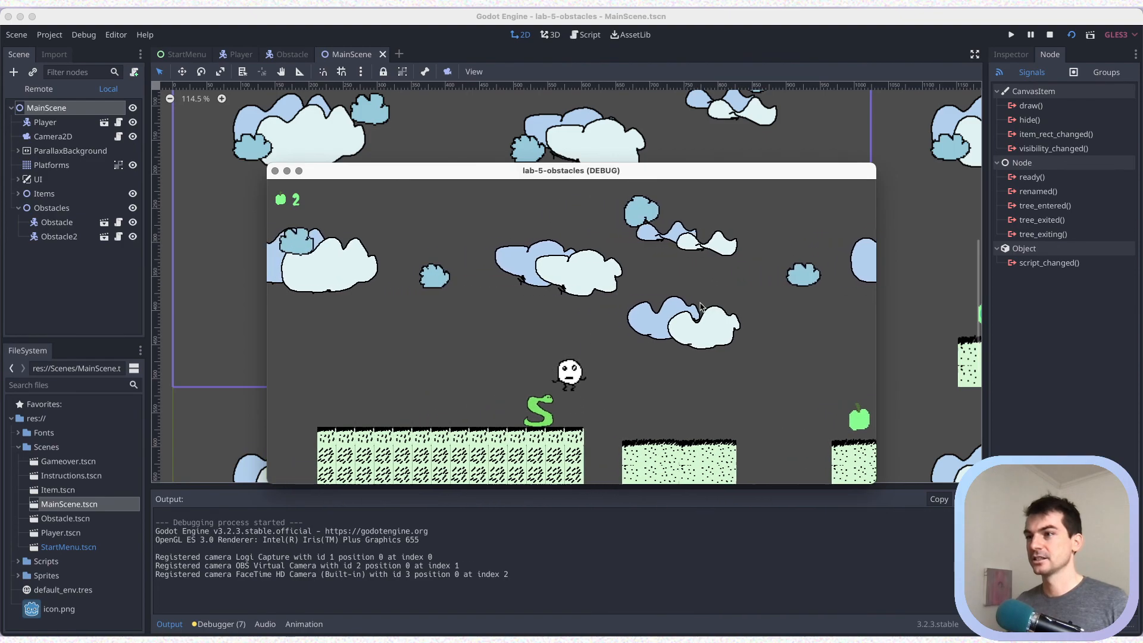
{"action": "key", "text": "Right"}
{"action": "key", "text": "Up"}
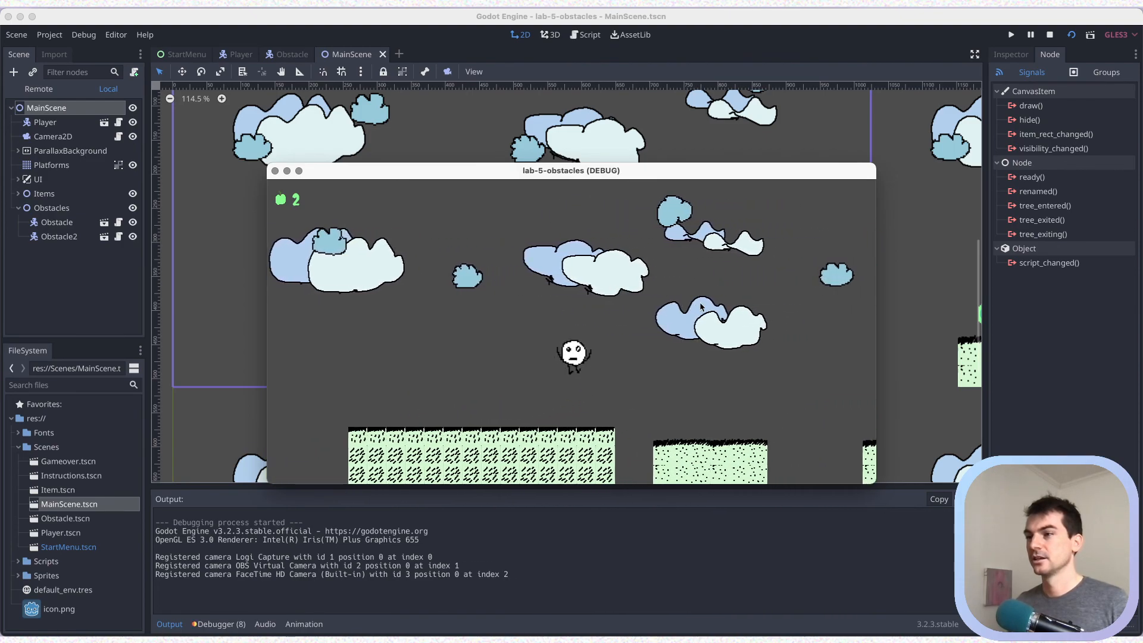
{"action": "key", "text": "Right"}
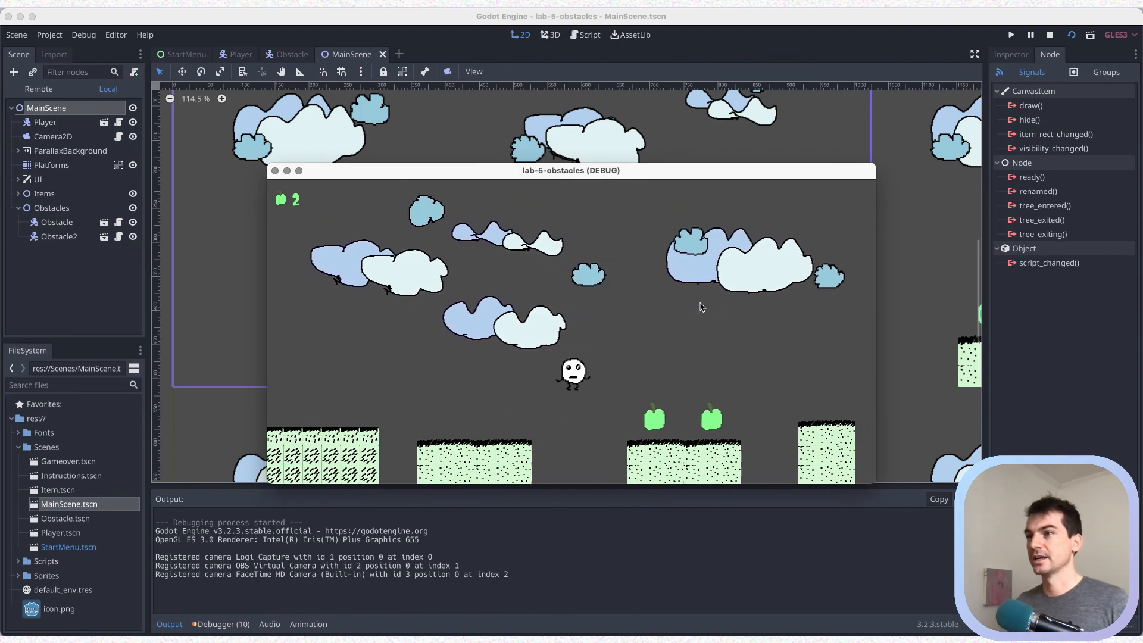
{"action": "key", "text": "Right"}
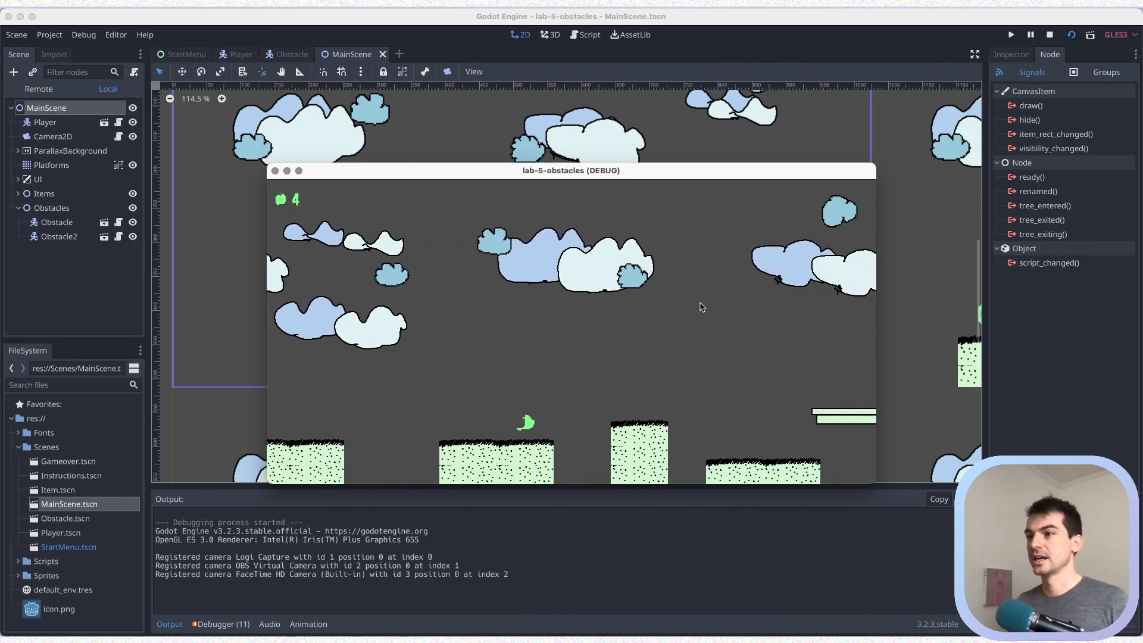
Play again to test the player being caught by both snakes, quit the running game, and save MainScene.
{"action": "left_click", "coordinate": [777, 291]}
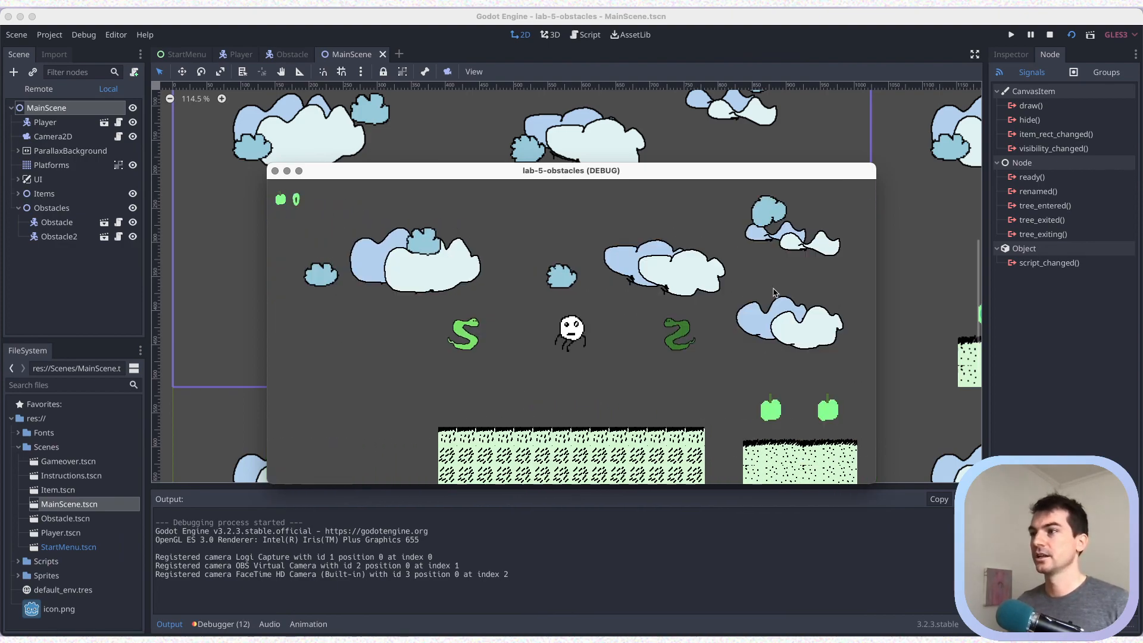
{"action": "key", "text": "Left"}
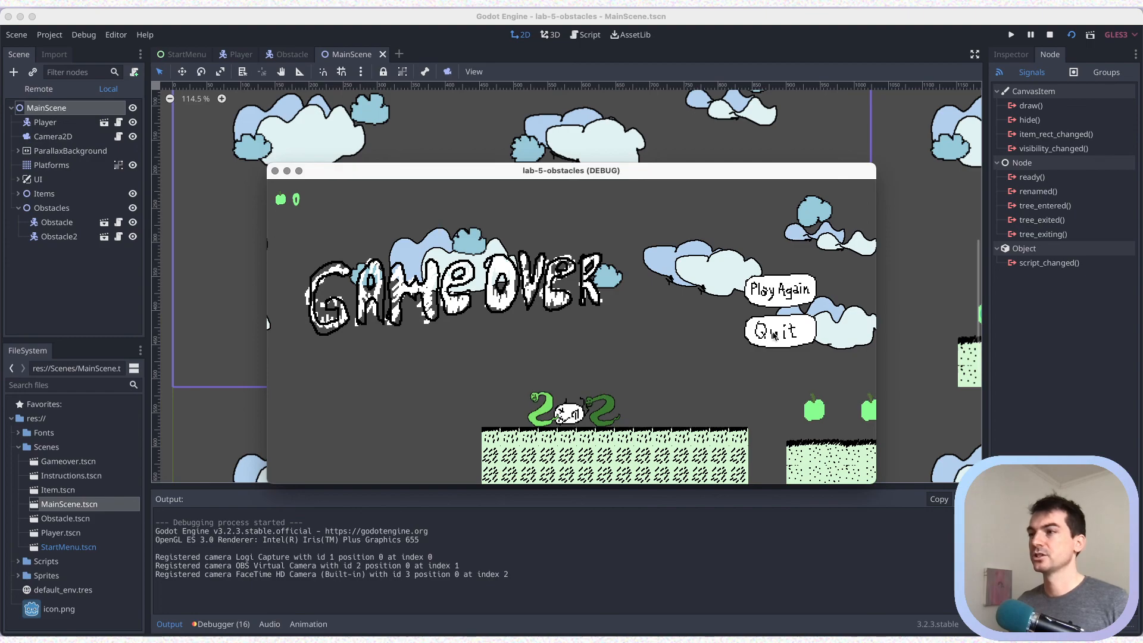
{"action": "left_click", "coordinate": [774, 333]}
{"action": "key", "text": "super+s"}
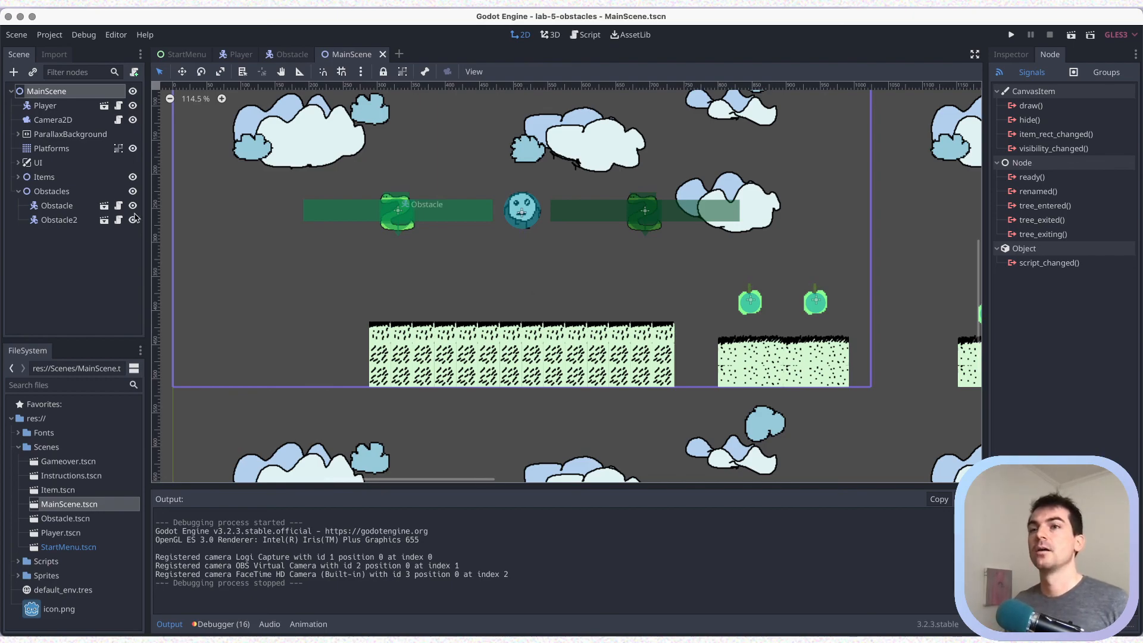
{"action": "left_click", "coordinate": [17, 191]}
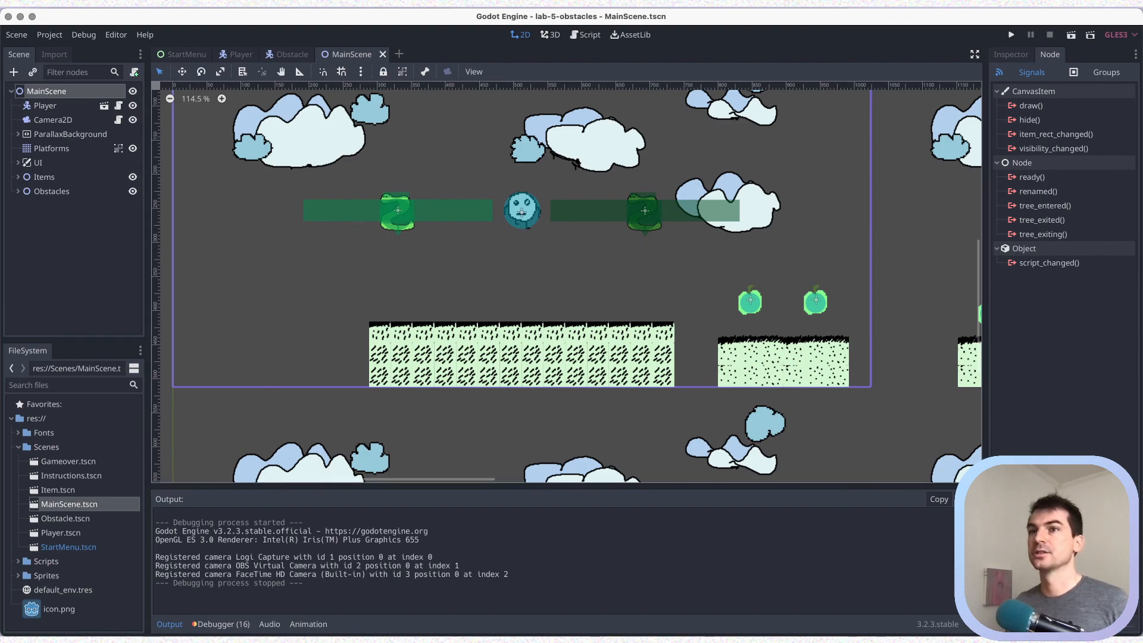
{"action": "left_click", "coordinate": [17, 190]}
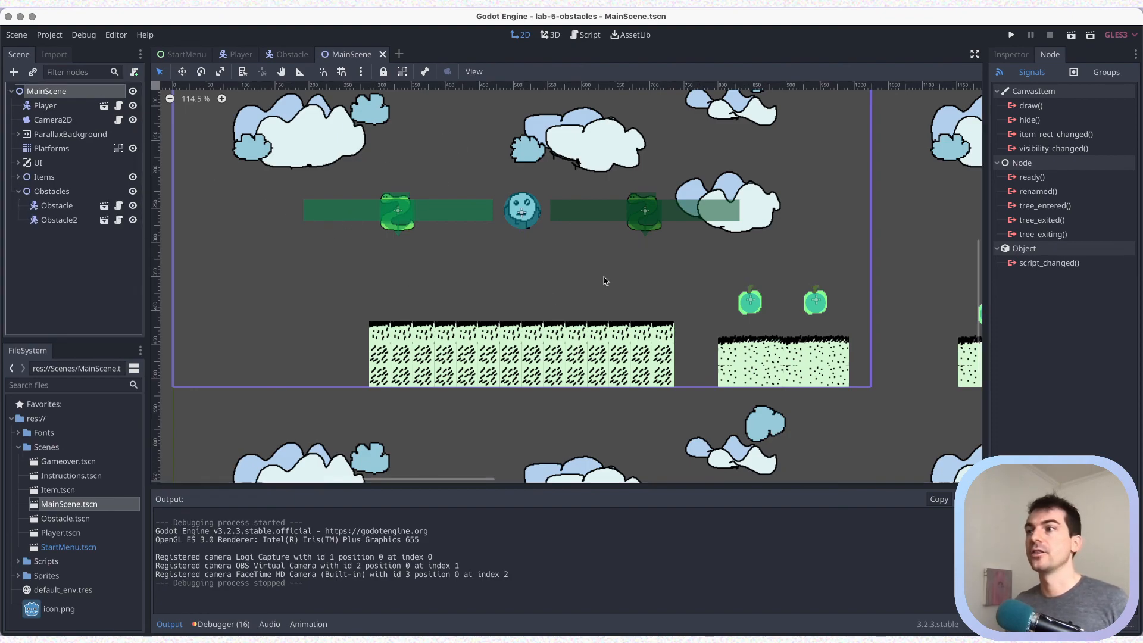
{"action": "scroll", "coordinate": [605, 280], "scroll_direction": "down", "scroll_amount": 5}
{"action": "middle_click_drag", "start_coordinate": [680, 271], "coordinate": [598, 297]}
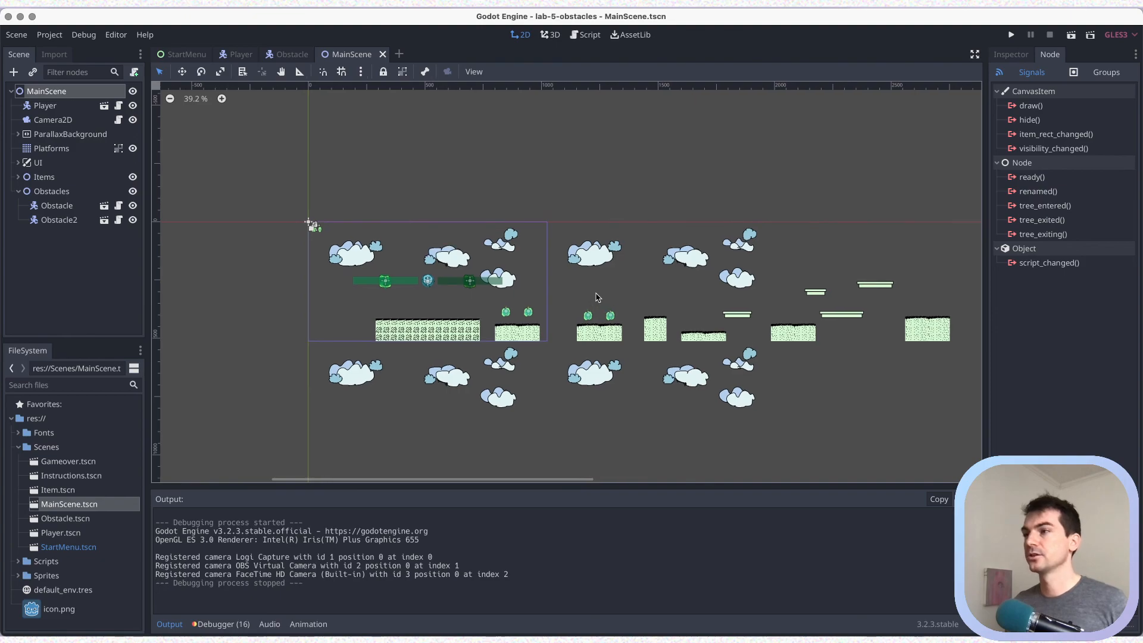